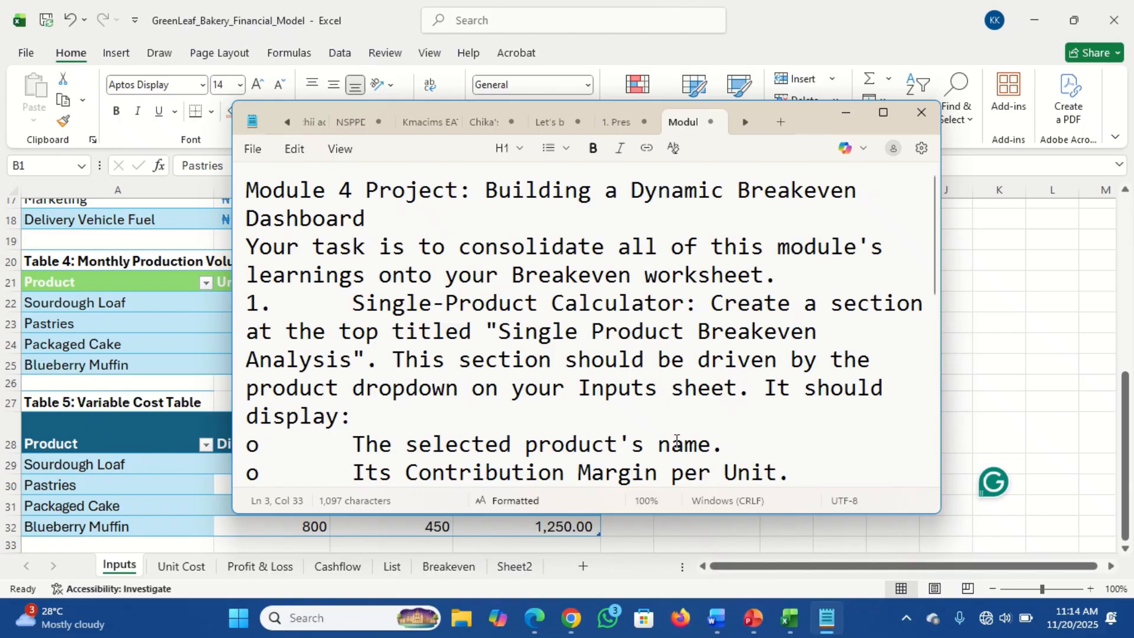
Hide the Notepad project brief and enter the title "Table 6: Product Valuation Table" in cell A34 of Excel's Inputs sheet
click(827, 618)
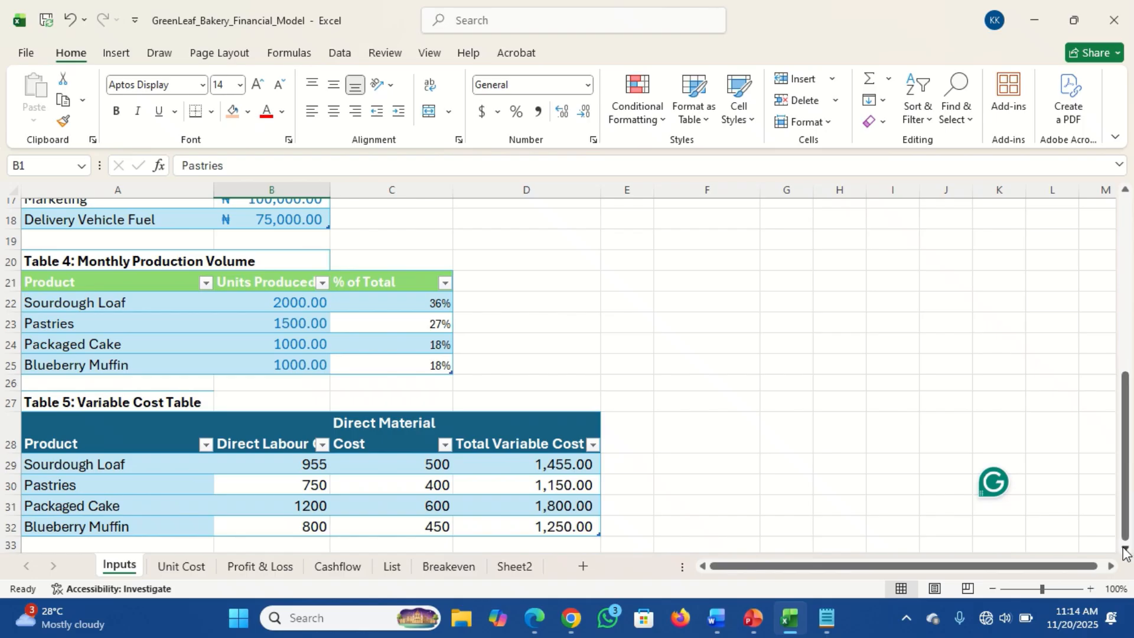
scroll(1125, 553, down, 1)
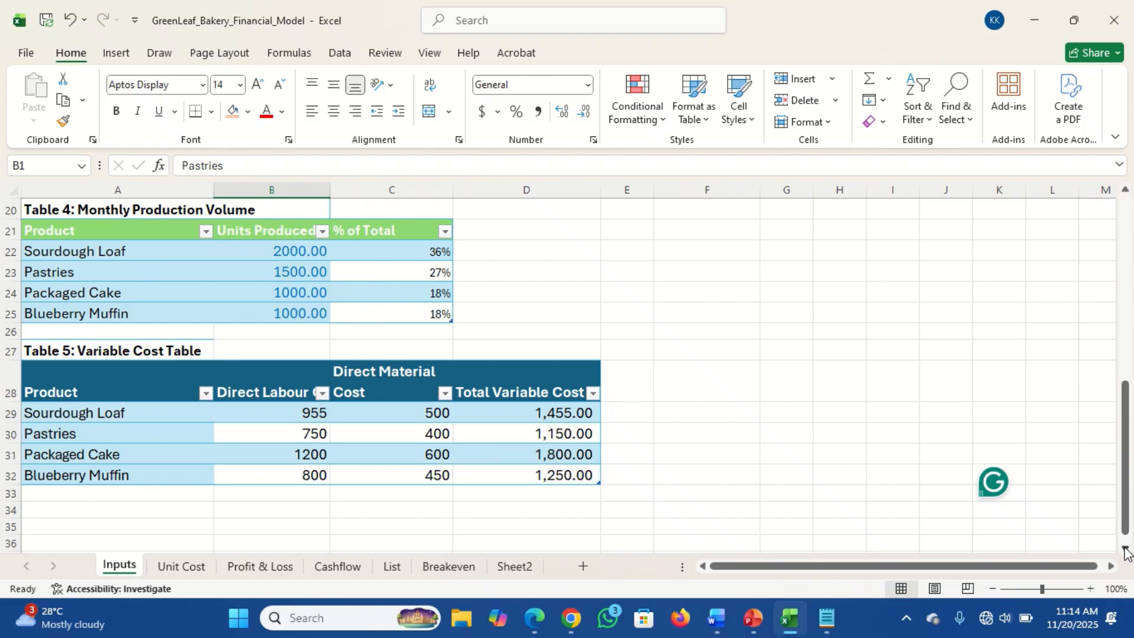
click(62, 511)
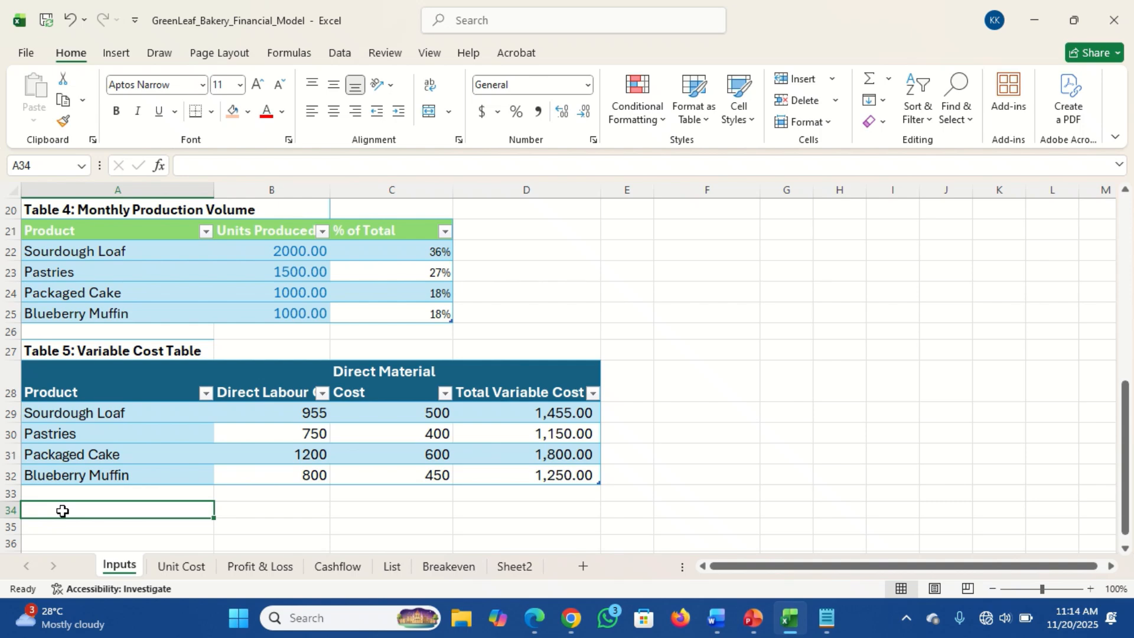
text(Tab)
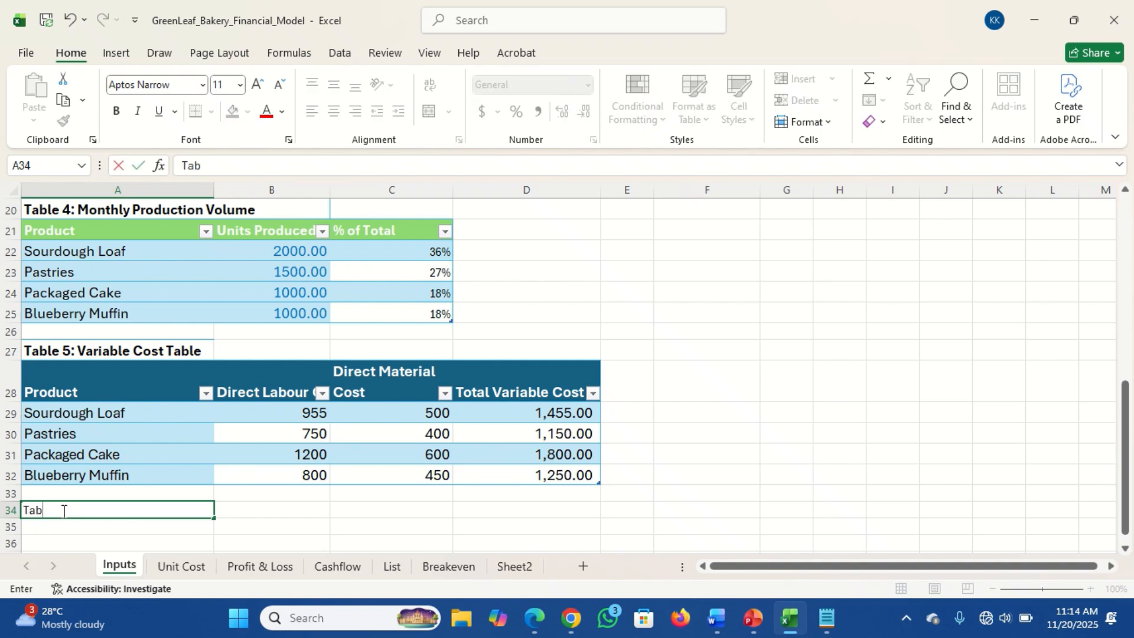
text(le 6)
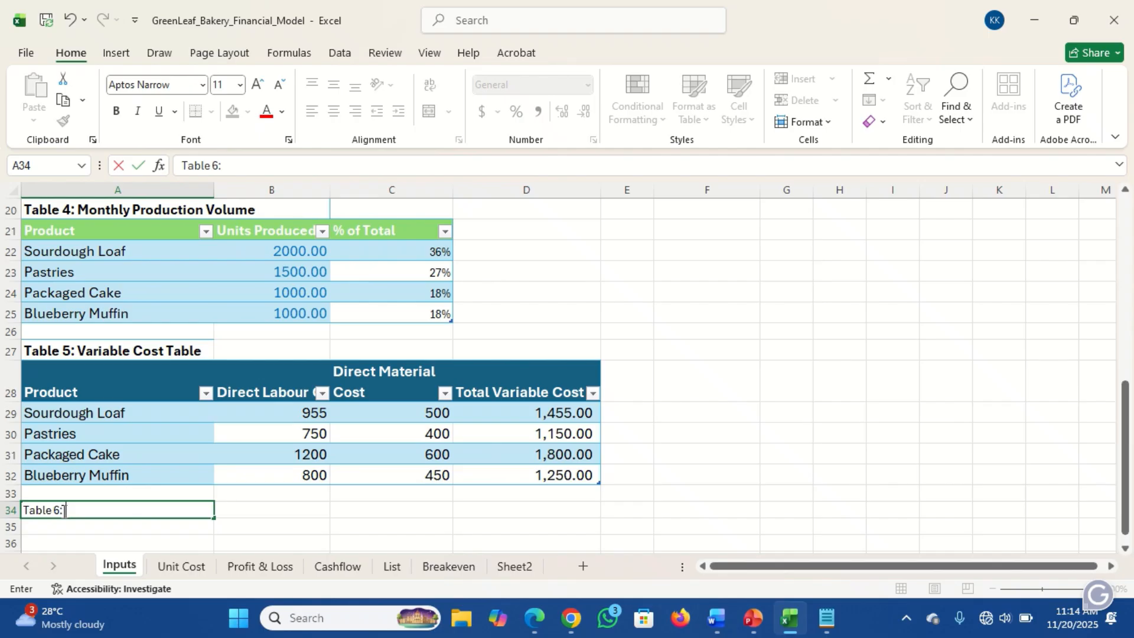
text(: Product Valua)
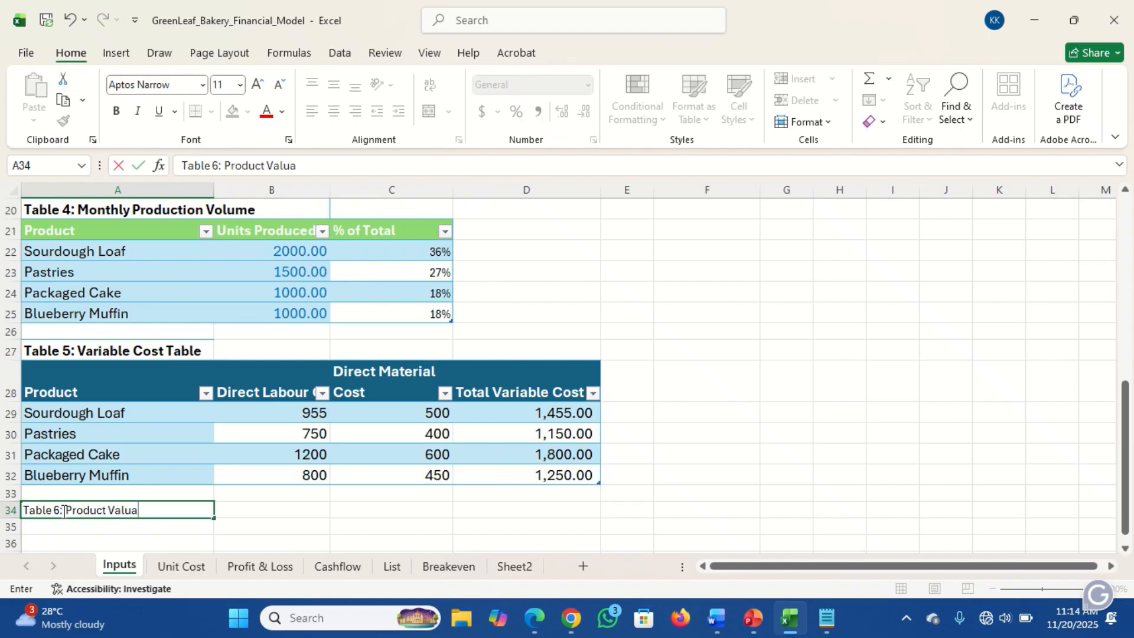
text(tion Table)
key(ctrl+Return)
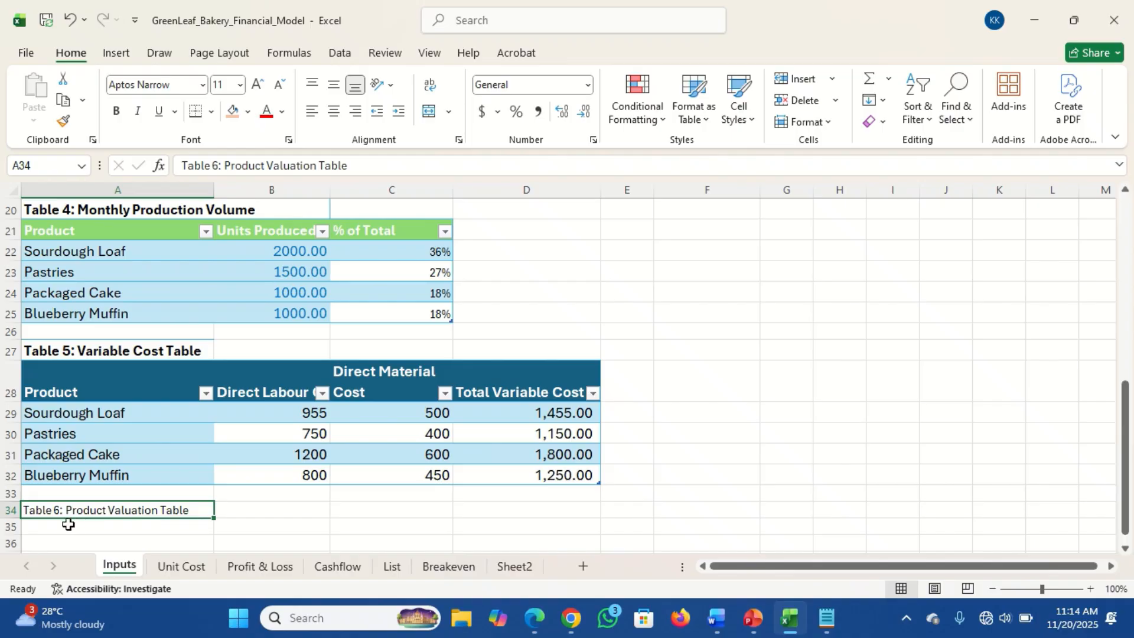
Copy the Product column with its header from the Variable Cost Table to the cells starting at A35
click(68, 523)
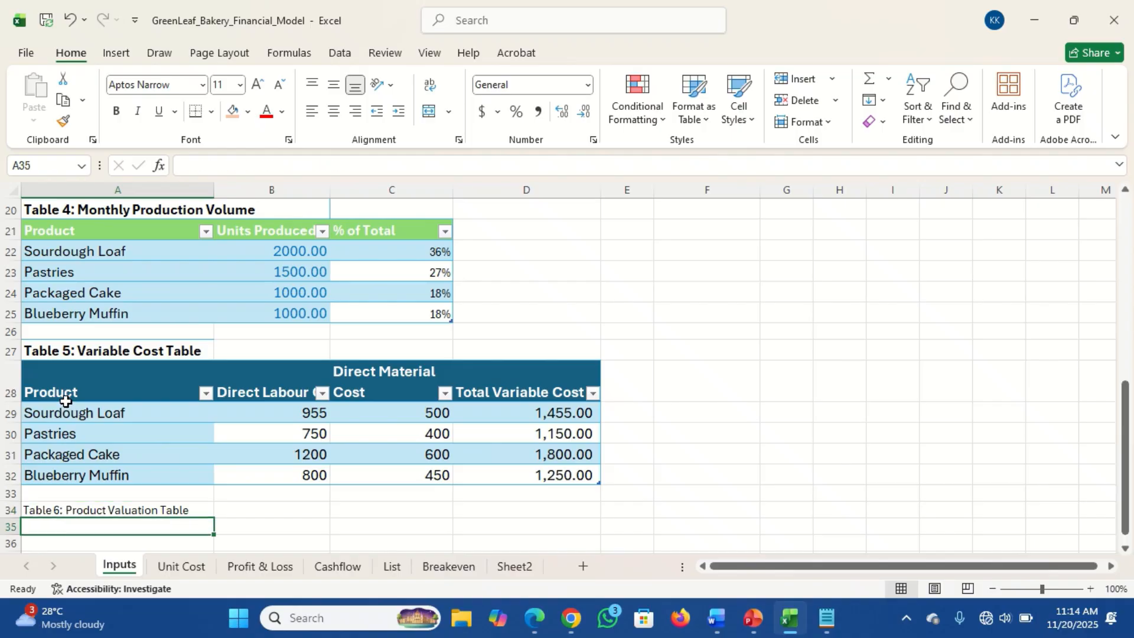
drag(64, 392, 92, 470)
key(ctrl+c)
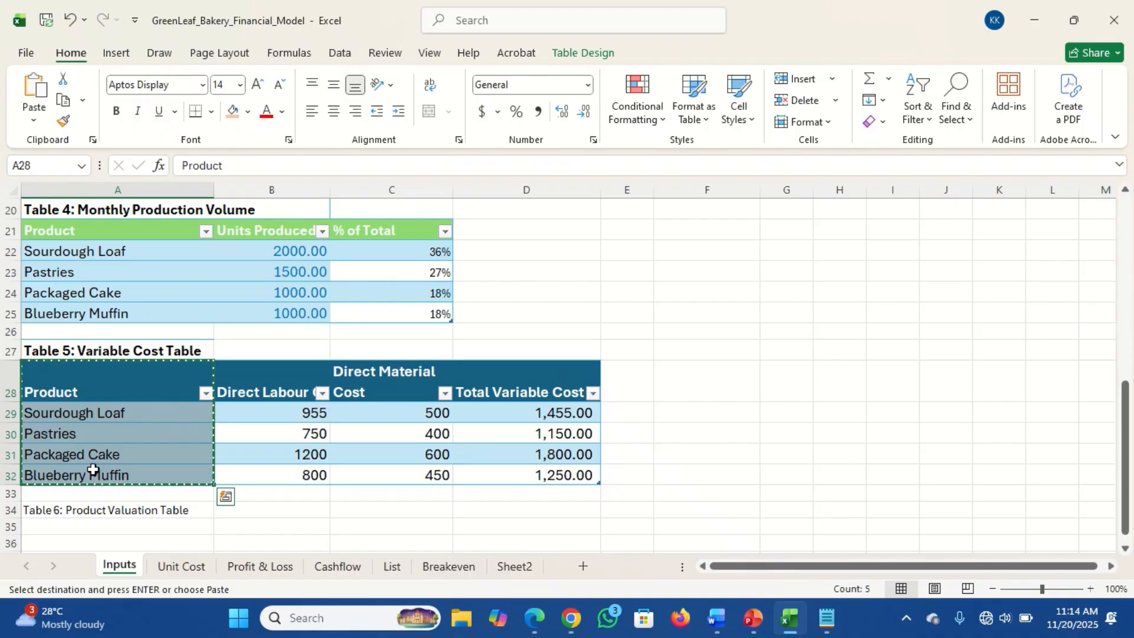
click(69, 525)
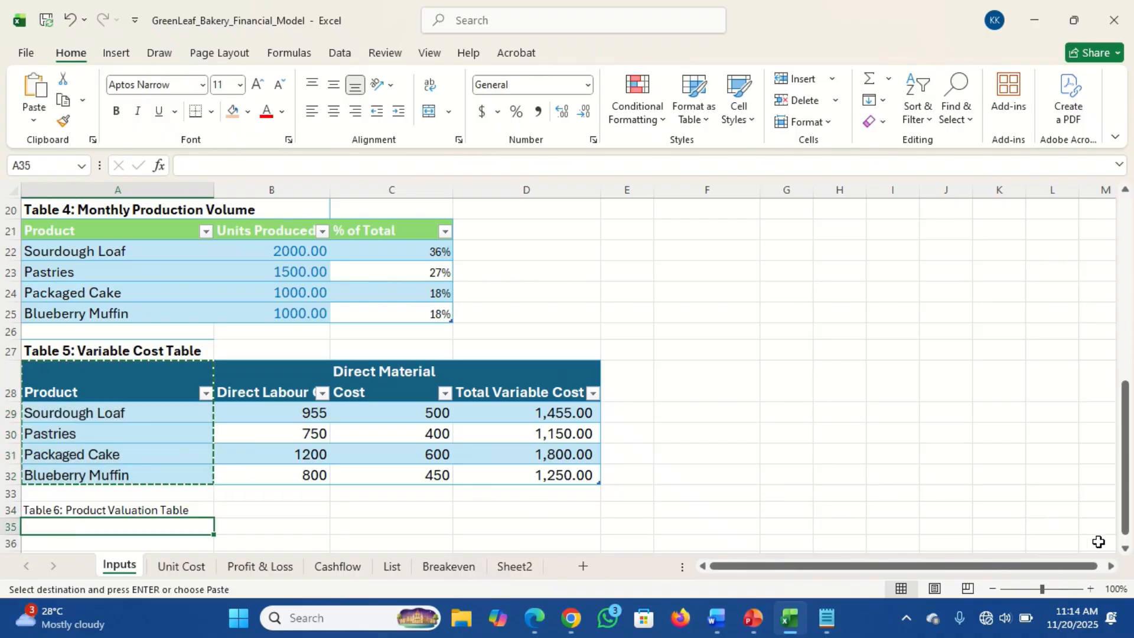
key(ctrl+v)
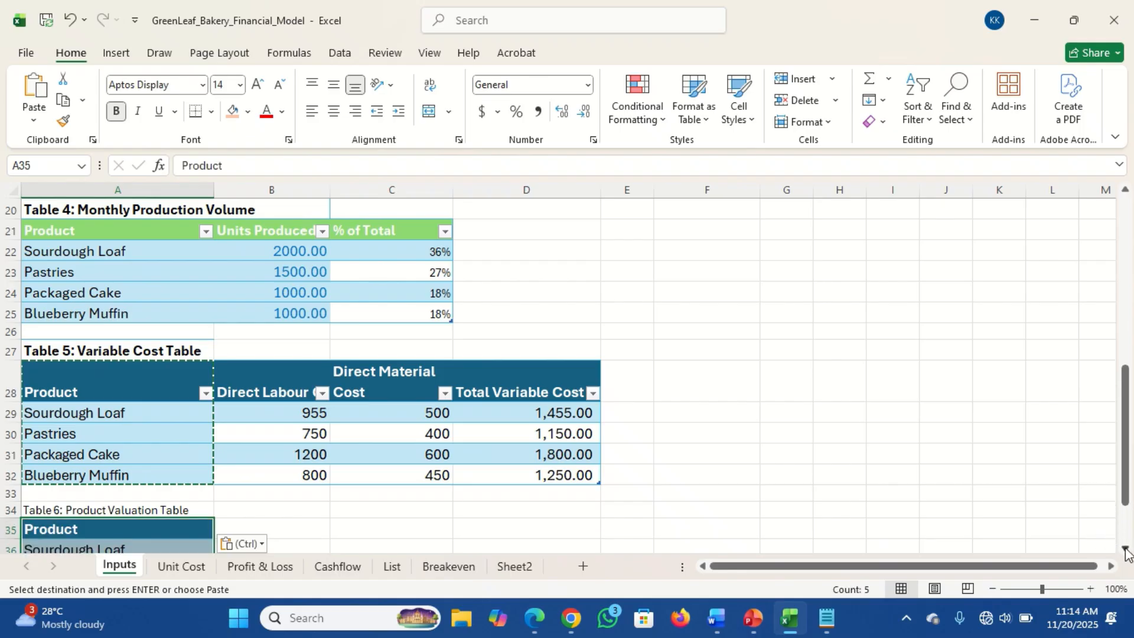
scroll(1125, 549, down, 1)
scroll(1125, 550, down, 1)
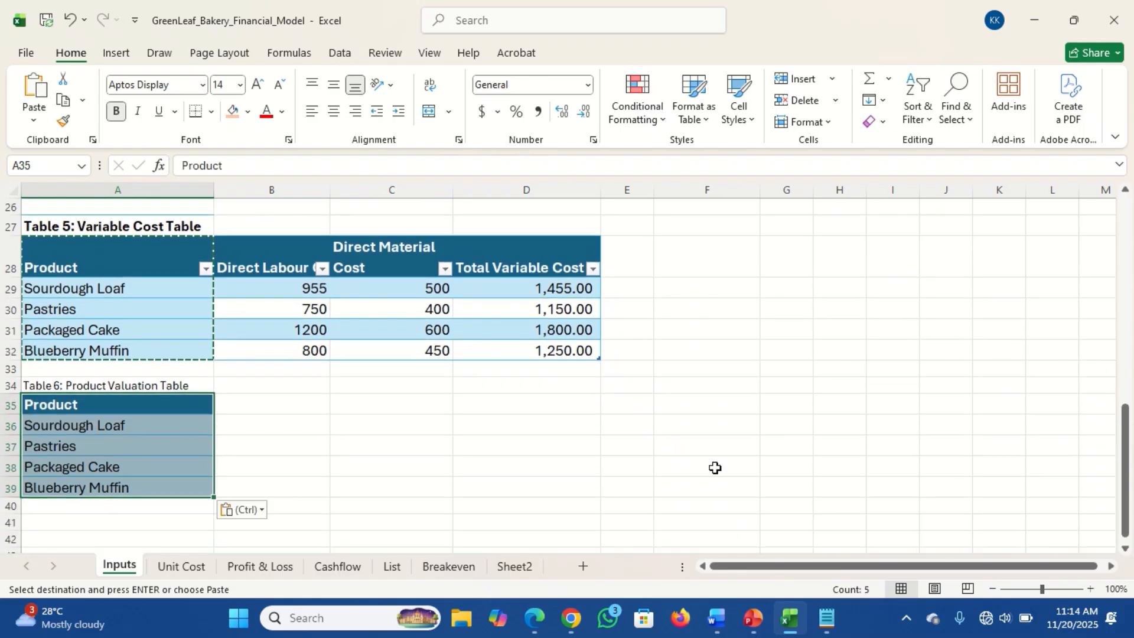
Enter the column headers "Sales Price", "Total Variable Cost" and "Production Volume" in cells B35 to D35
click(235, 404)
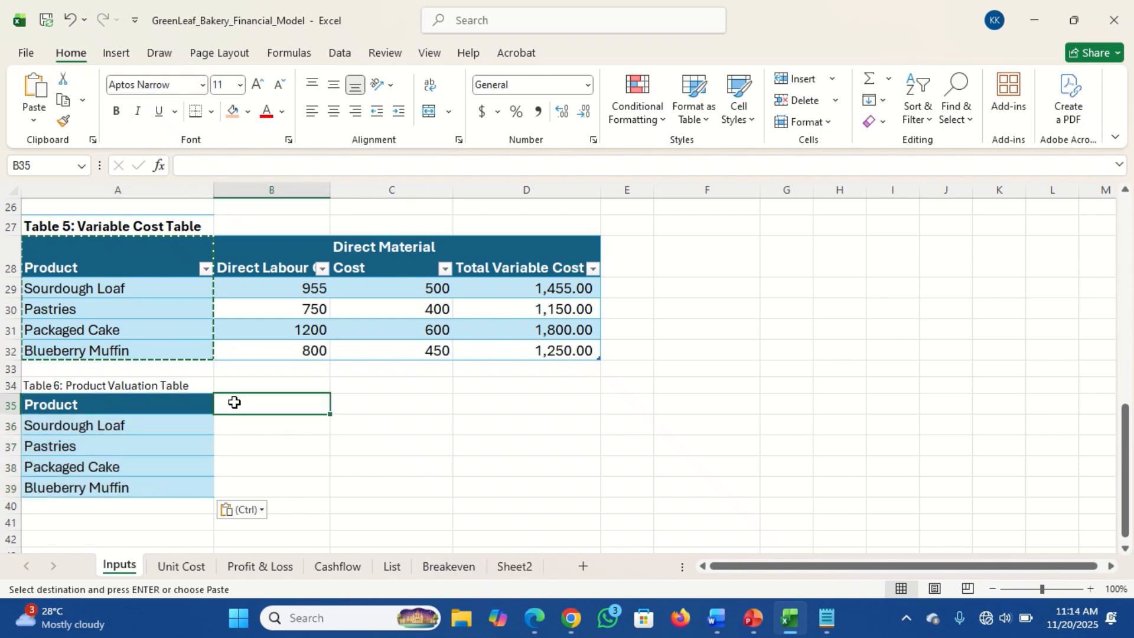
text(Sales Price)
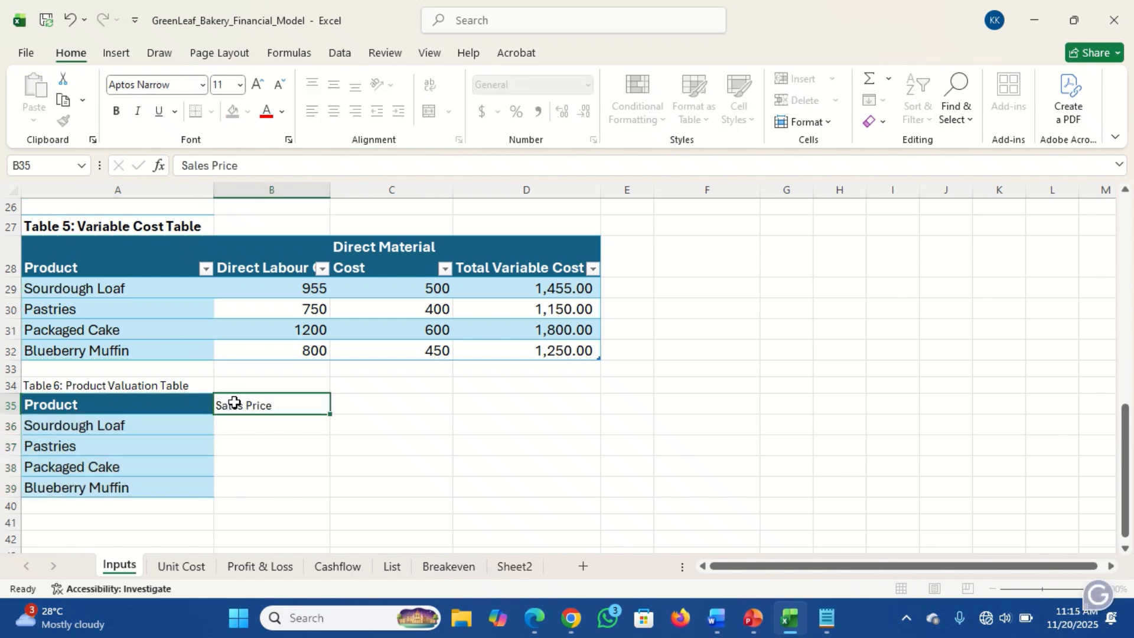
key(Tab)
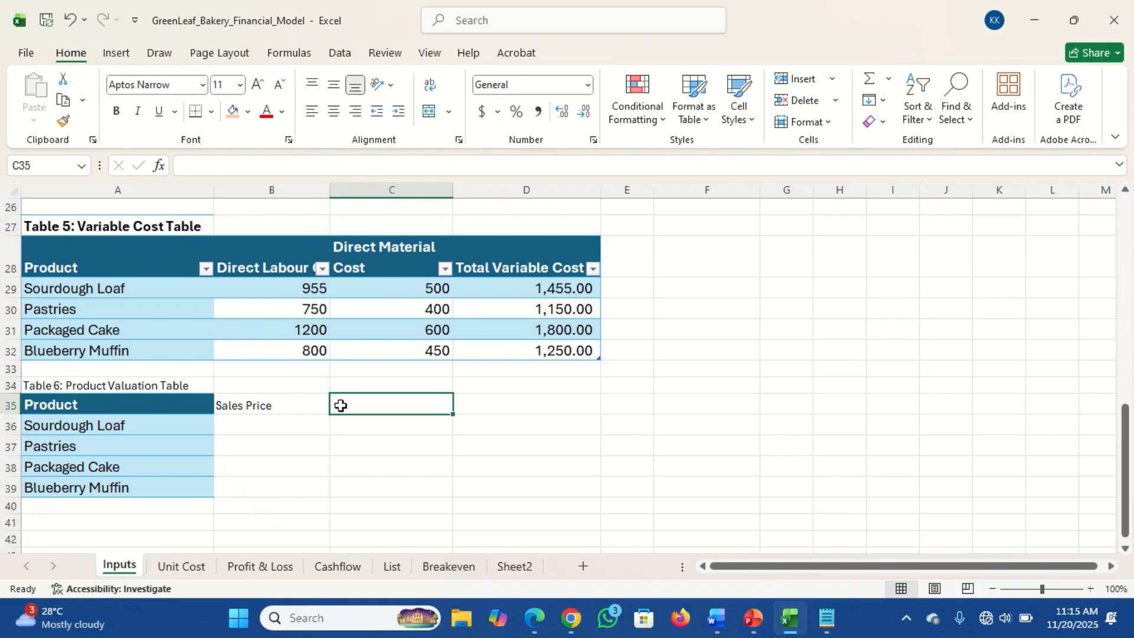
text(T)
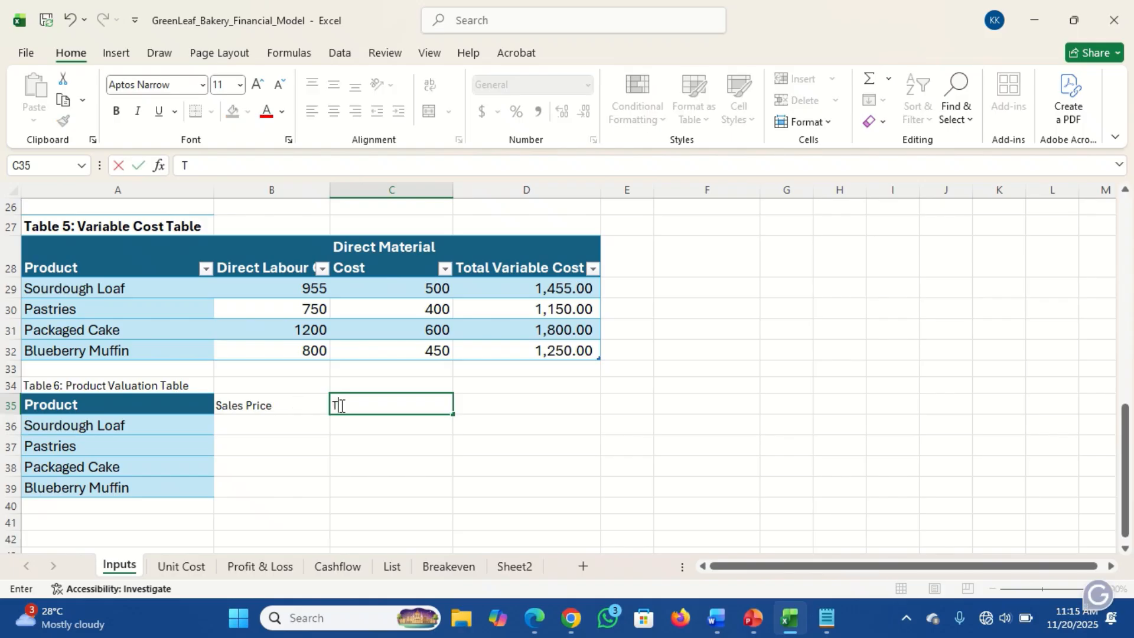
text(O)
key(BackSpace)
text(otal Variable Cost)
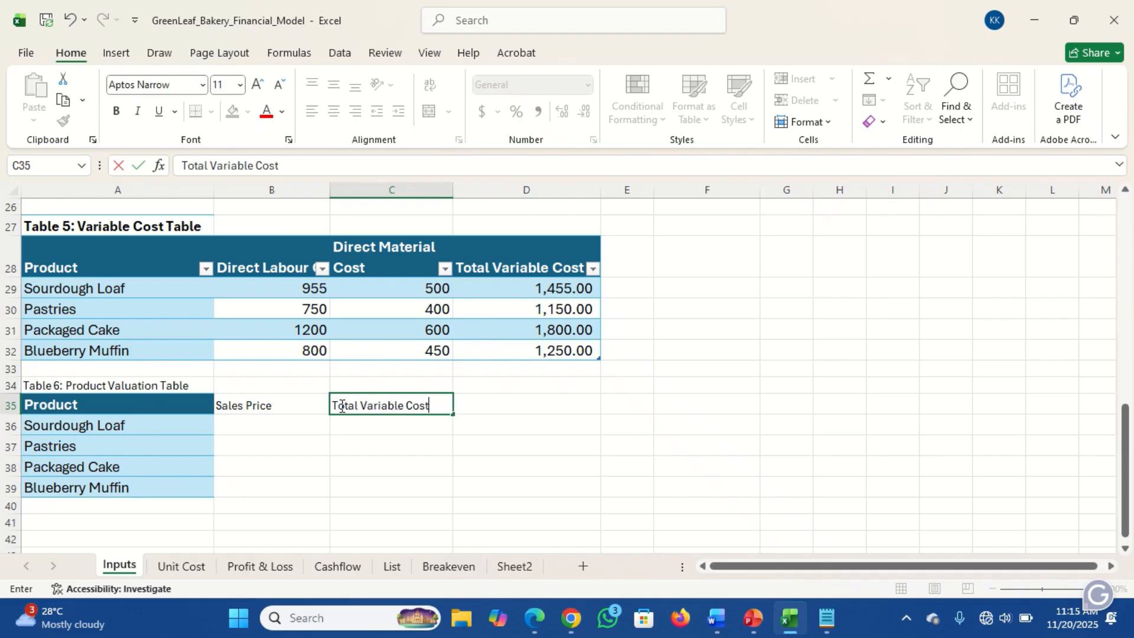
key(Tab)
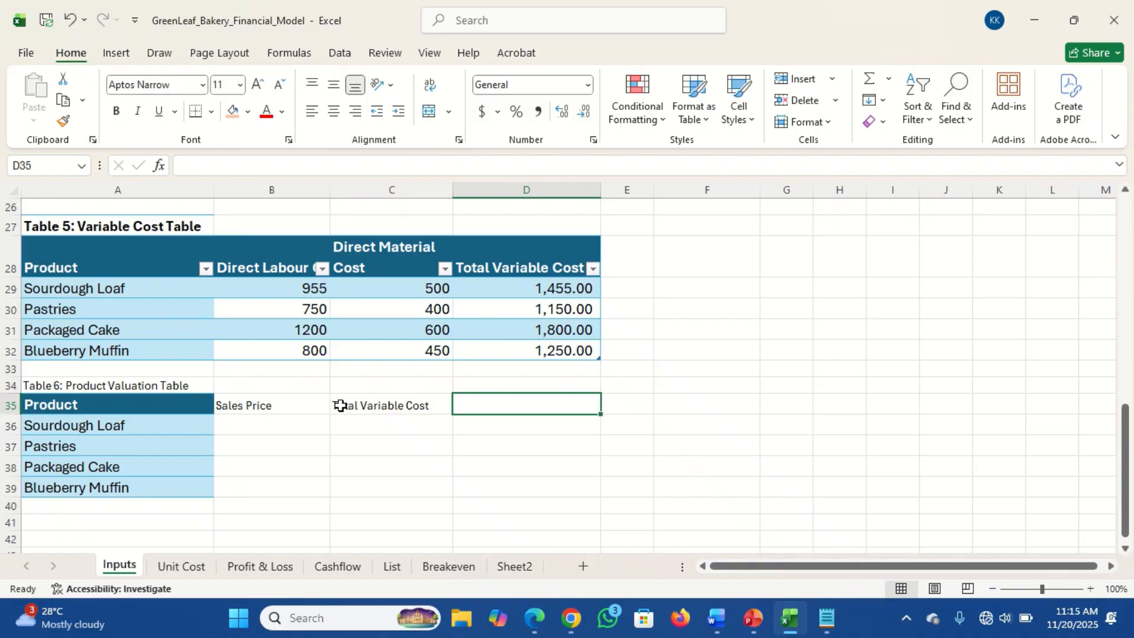
text(Pro)
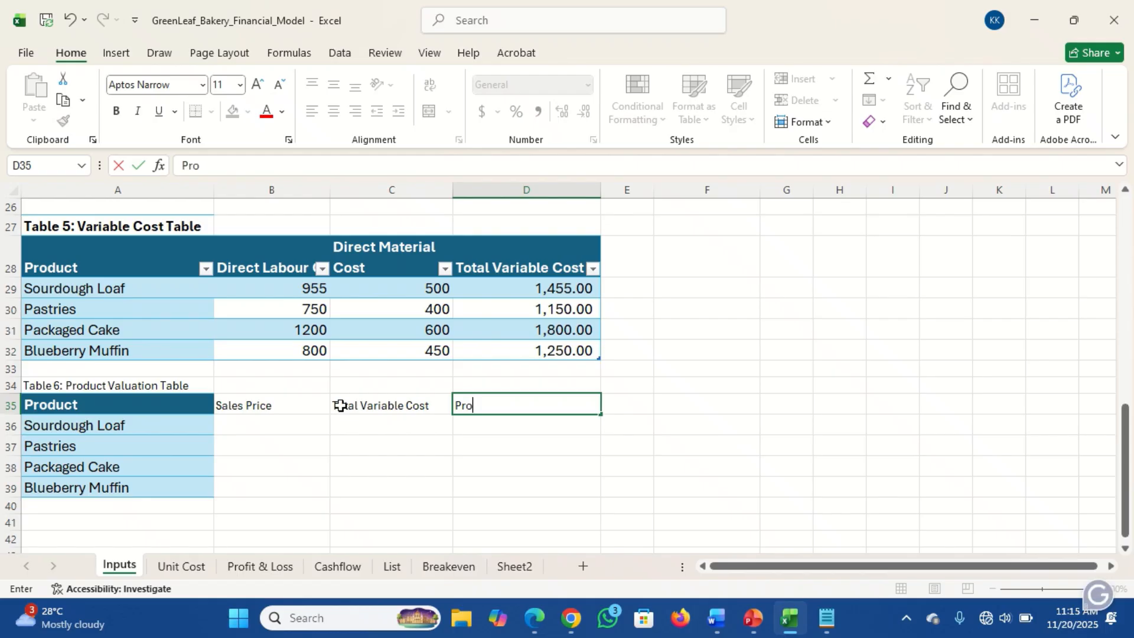
text(duction Volu)
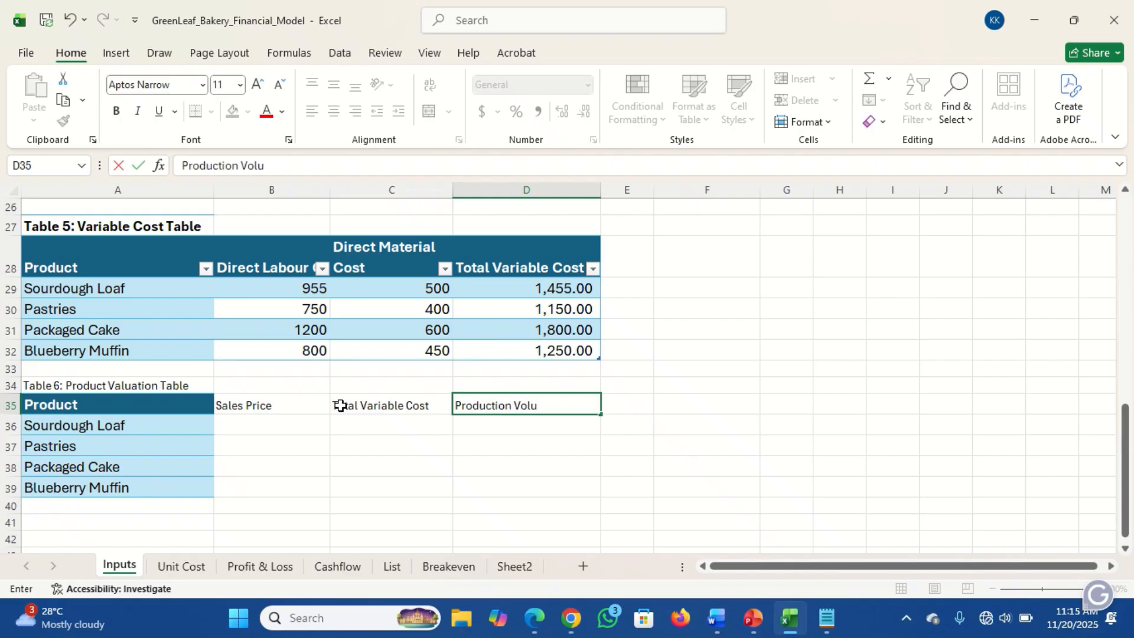
text(me)
key(Return)
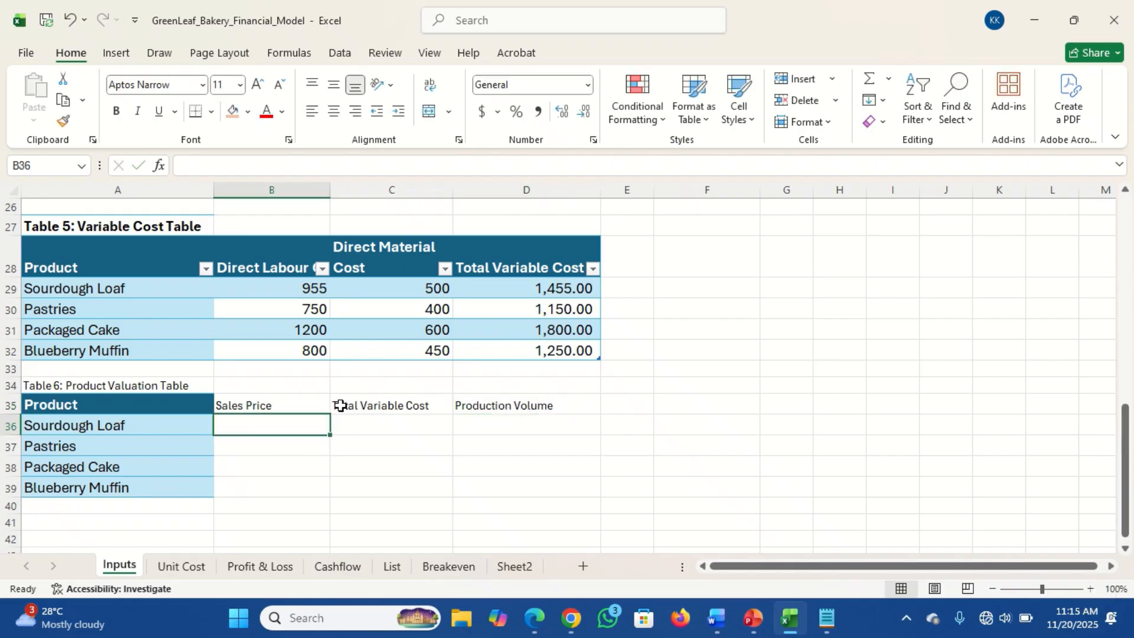
Copy the formatting of the Table 5 title in A27 onto the Table 6 title in A34
click(180, 407)
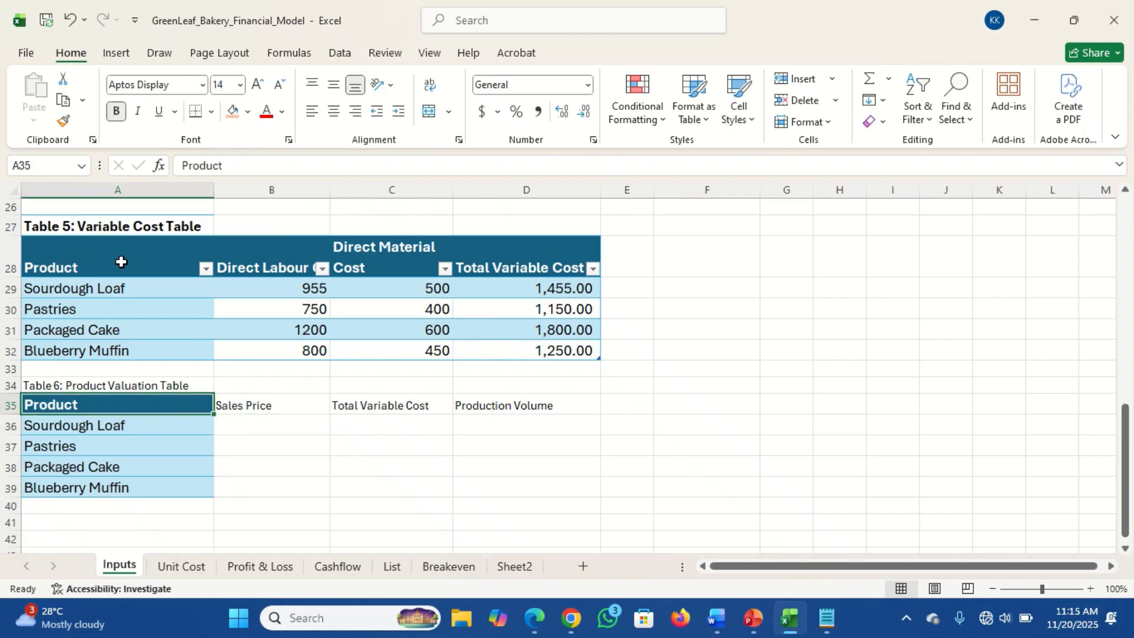
click(114, 226)
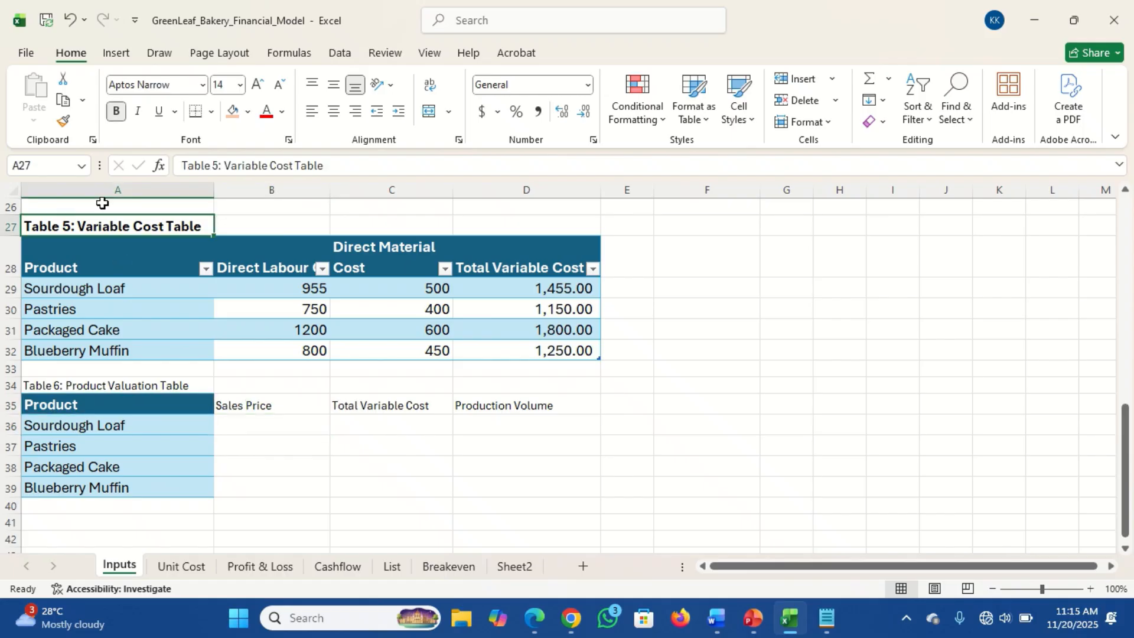
click(64, 121)
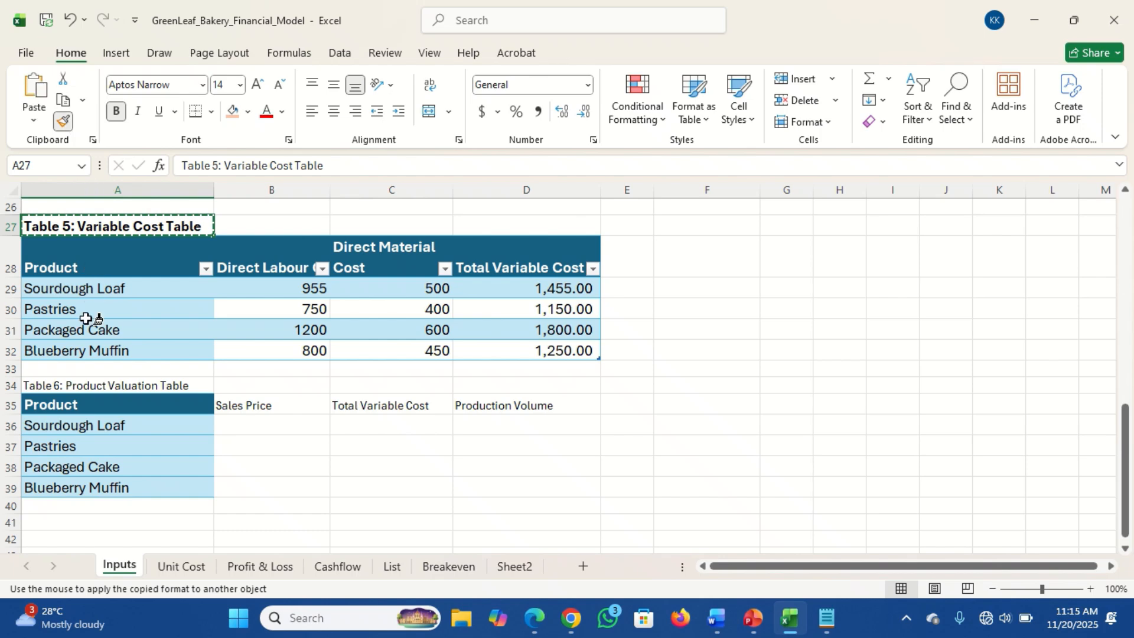
click(59, 384)
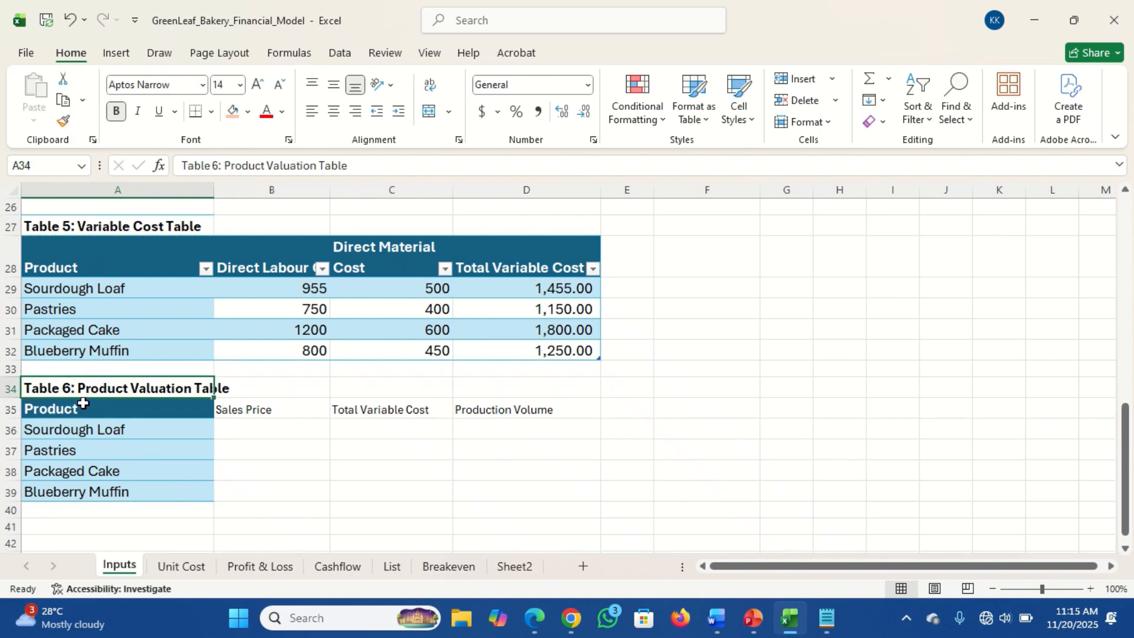
Copy the formatting of the Table 6 Product header onto the three headers in B35:D35
click(276, 427)
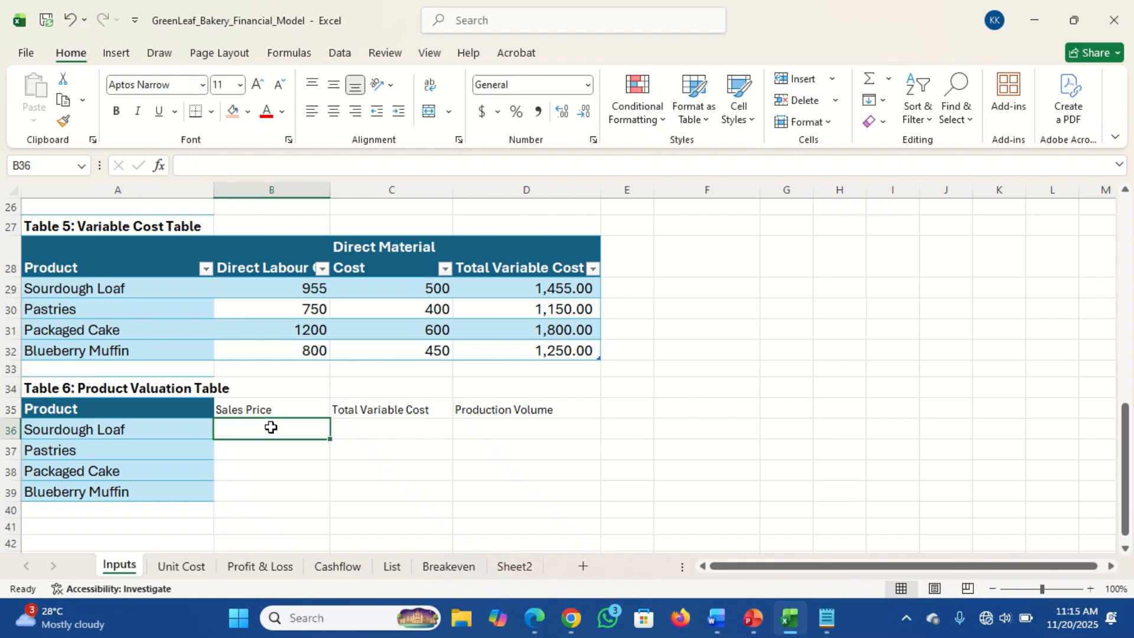
click(161, 408)
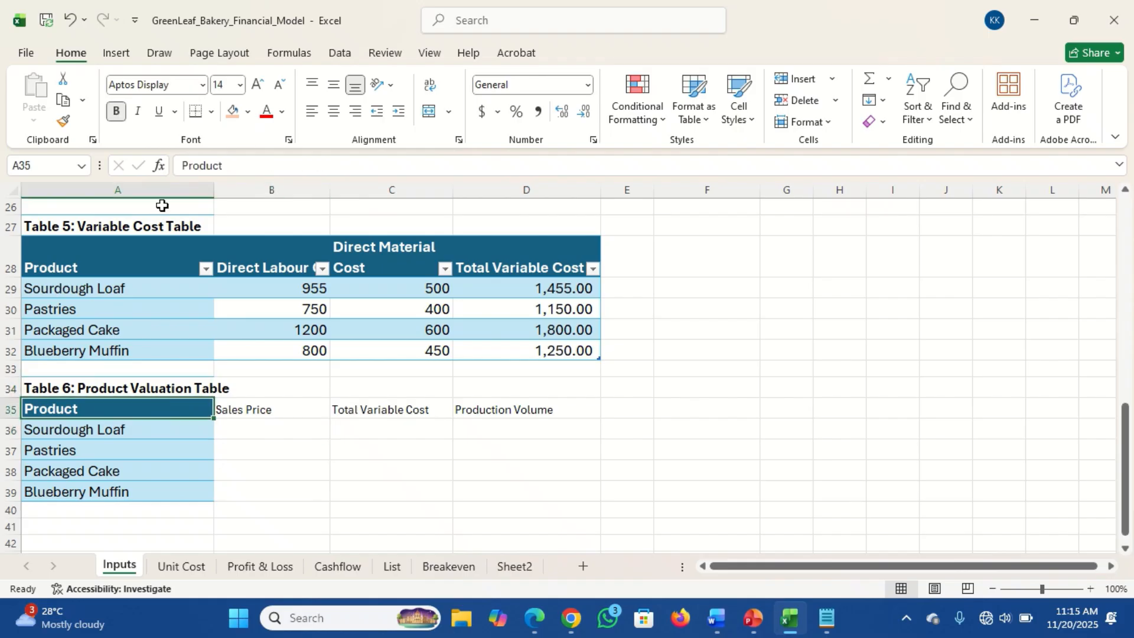
click(63, 121)
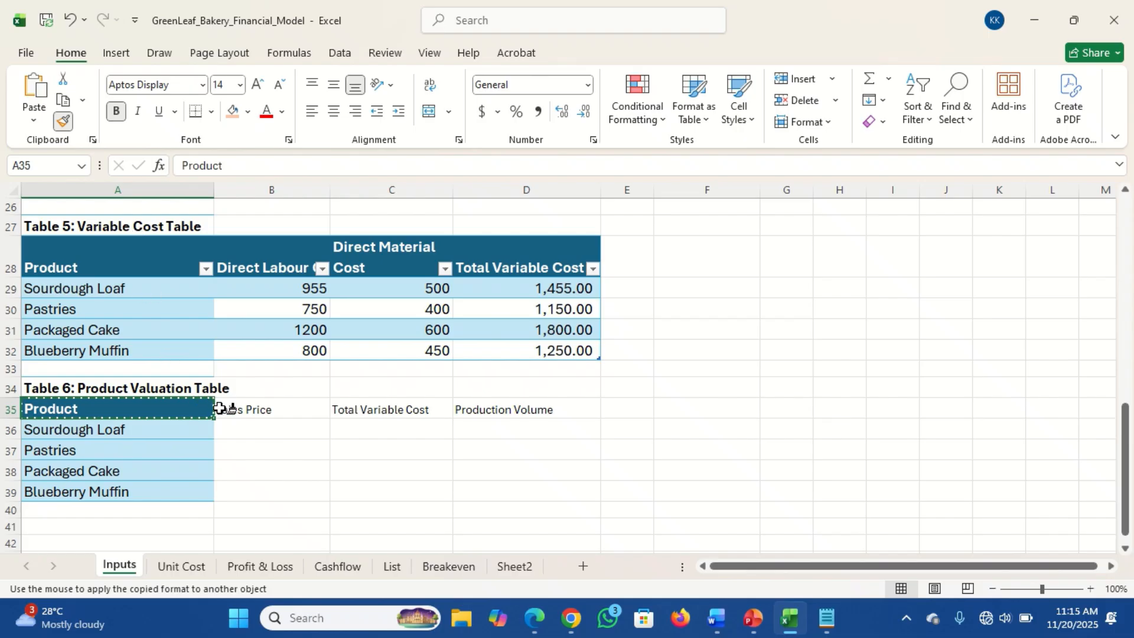
drag(219, 408, 485, 407)
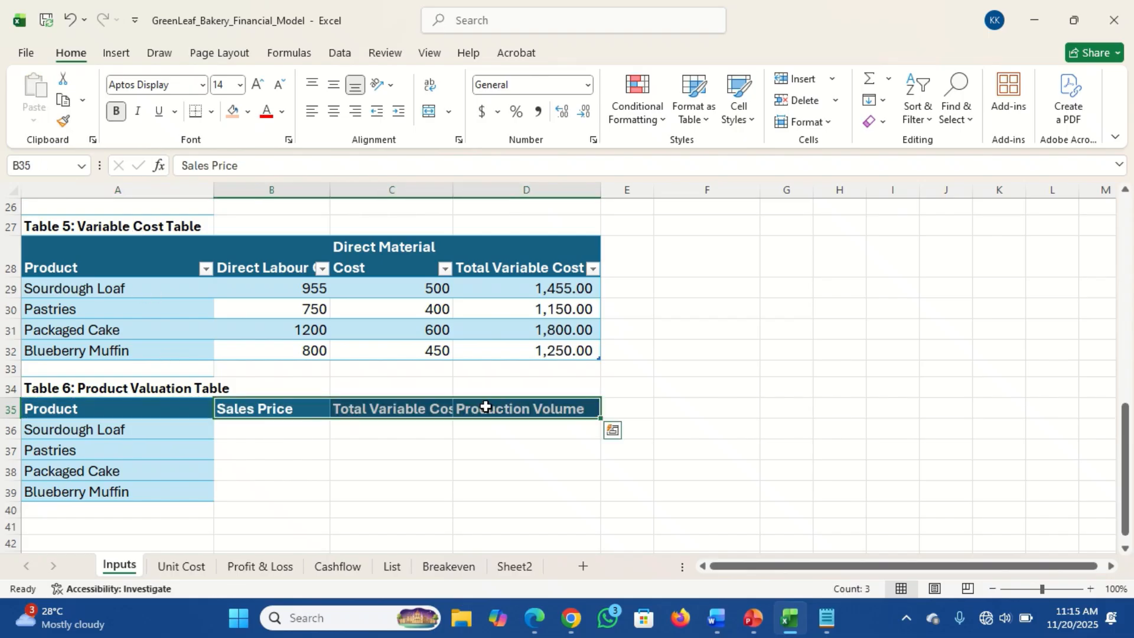
Copy the four products' sales prices and variable costs (B2:C5) from the Breakeven sheet into Table 6 starting at B36
click(276, 435)
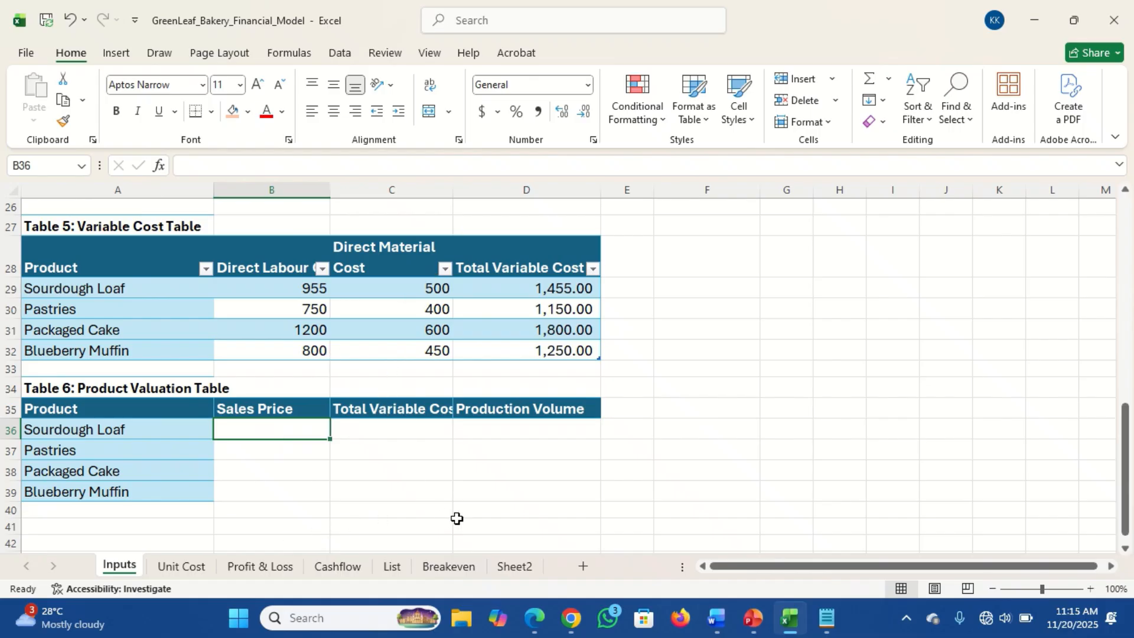
click(449, 566)
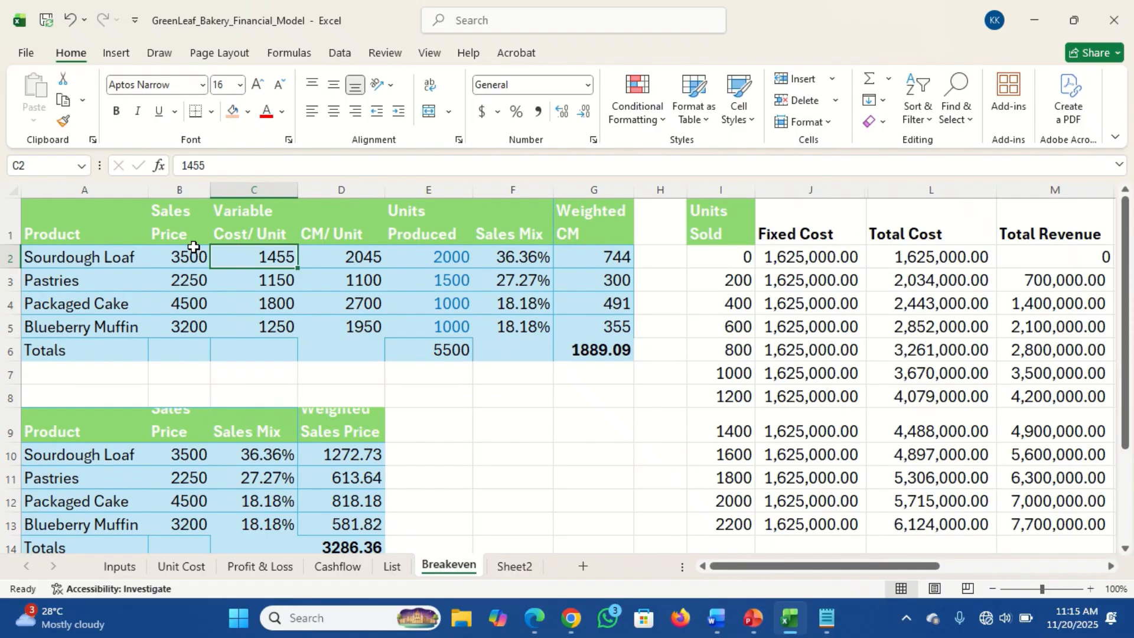
drag(182, 254, 199, 322)
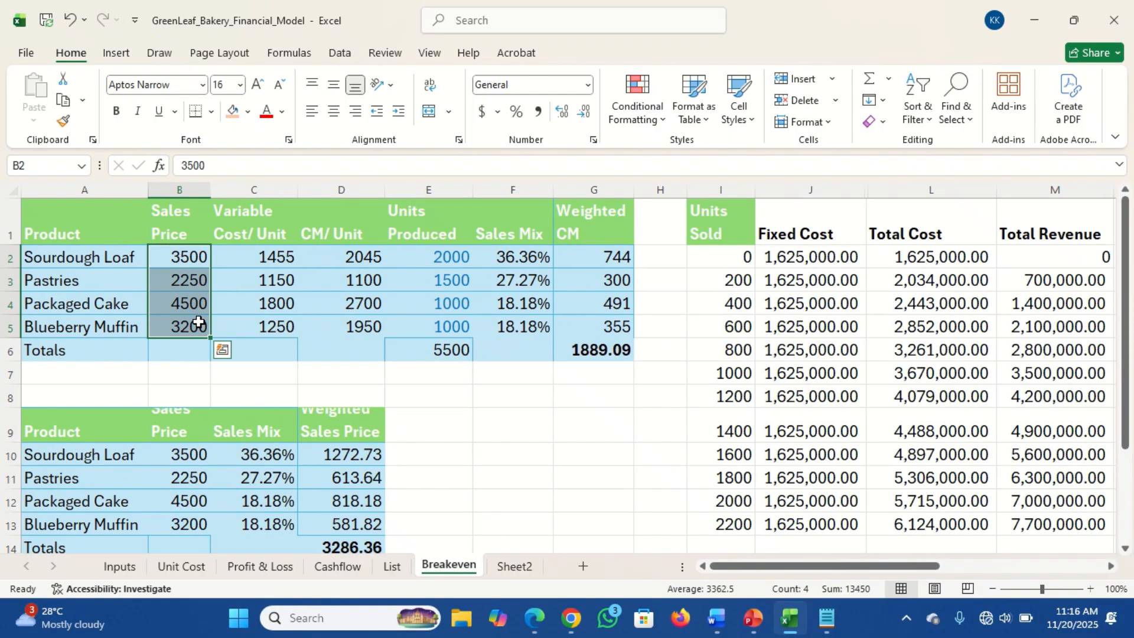
key(shift+Right)
key(ctrl+c)
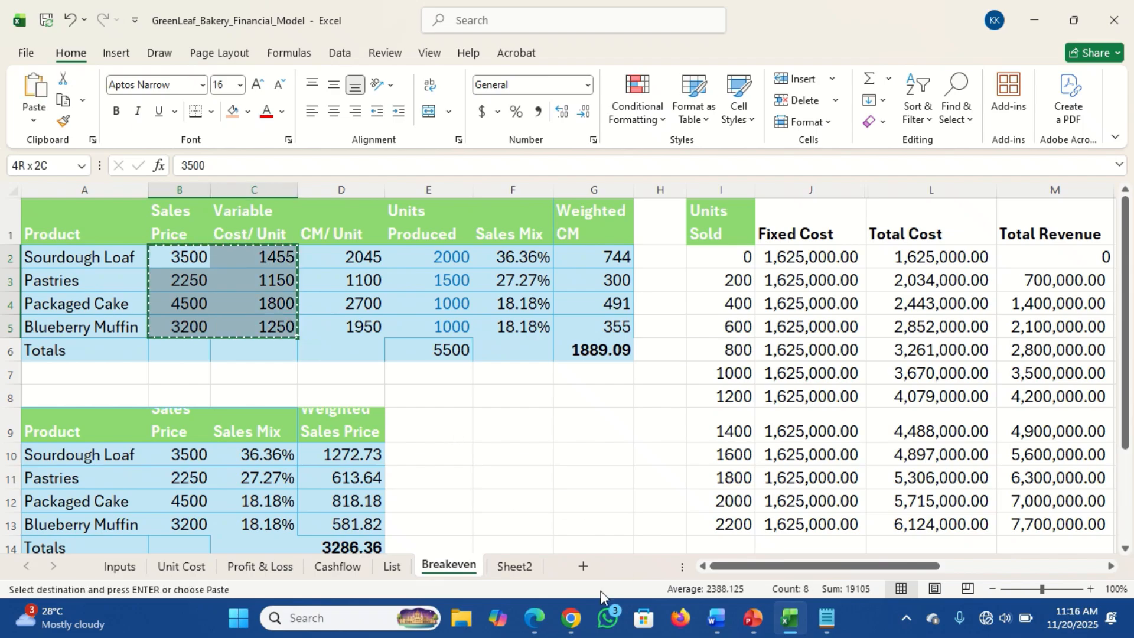
click(133, 567)
key(ctrl+v)
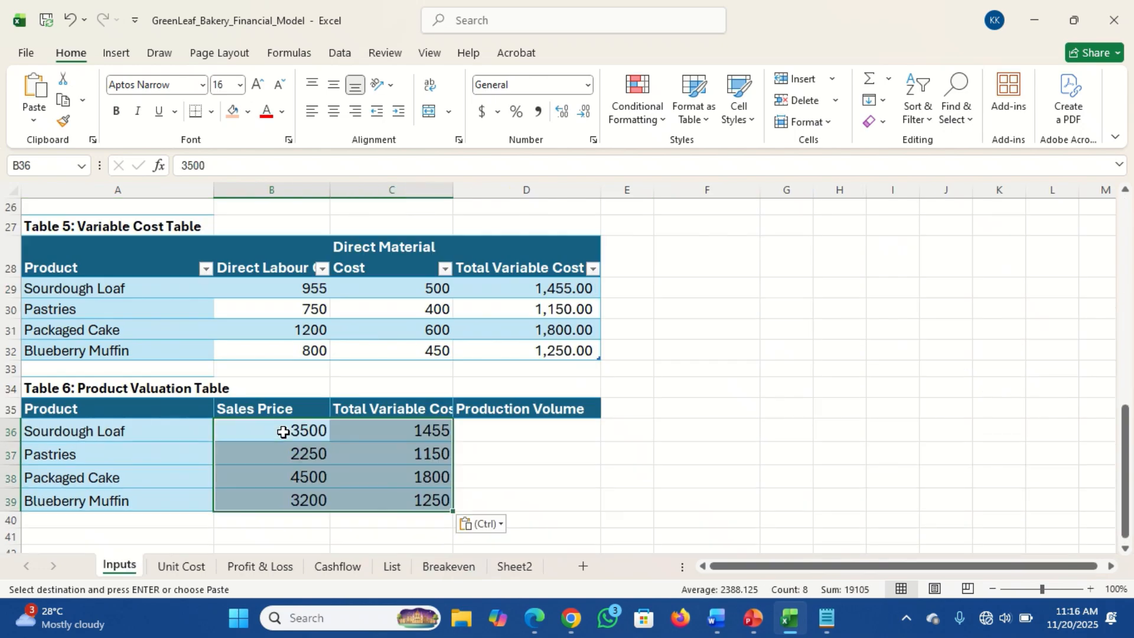
click(367, 469)
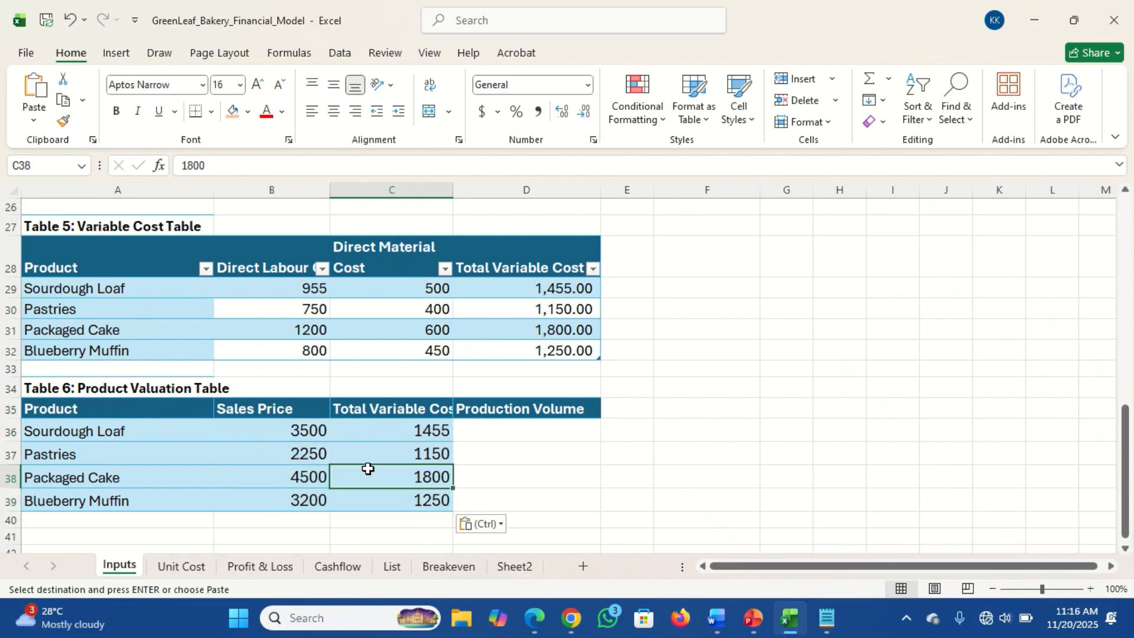
Copy the four products' units produced (B22:B25) from Table 4 into Table 6's Production Volume column starting at D36
click(498, 430)
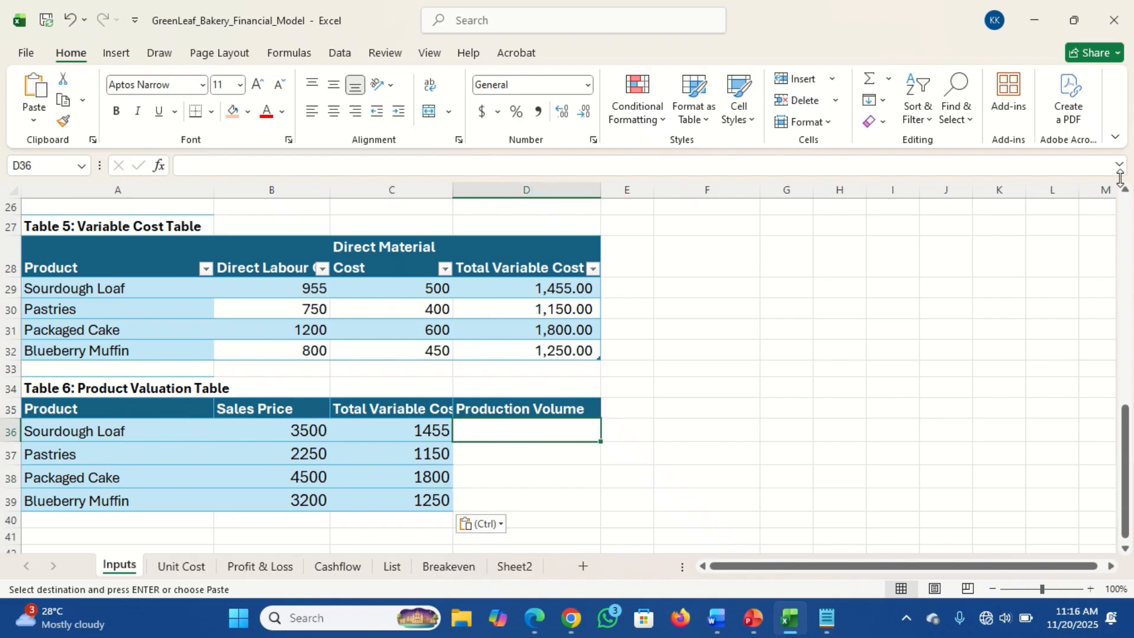
scroll(1128, 193, up, 2)
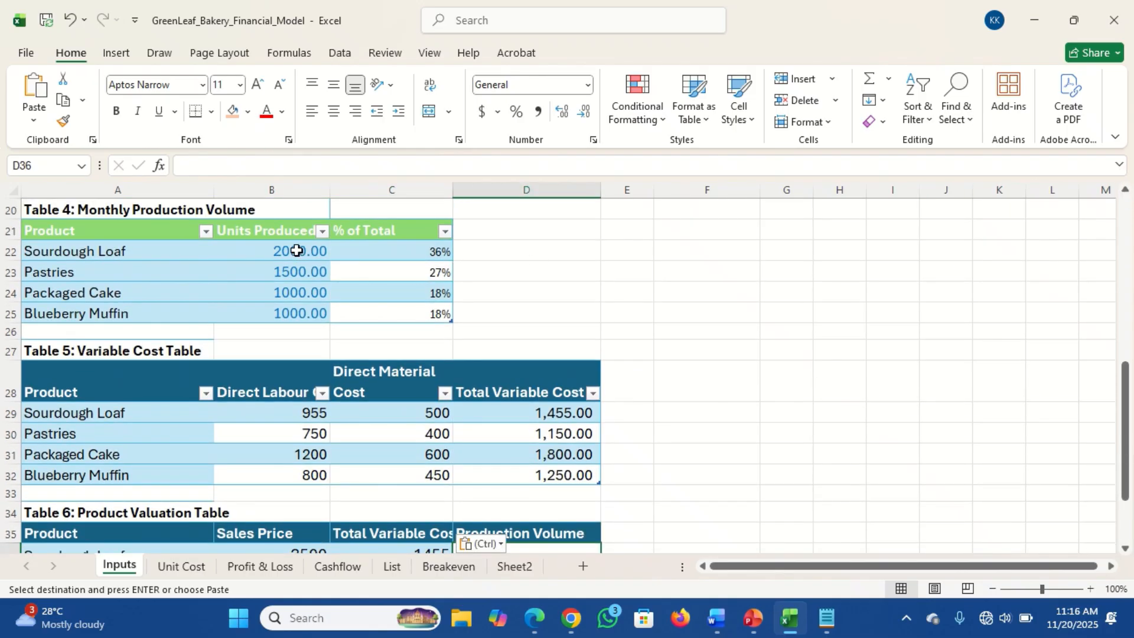
drag(296, 251, 304, 308)
key(ctrl+c)
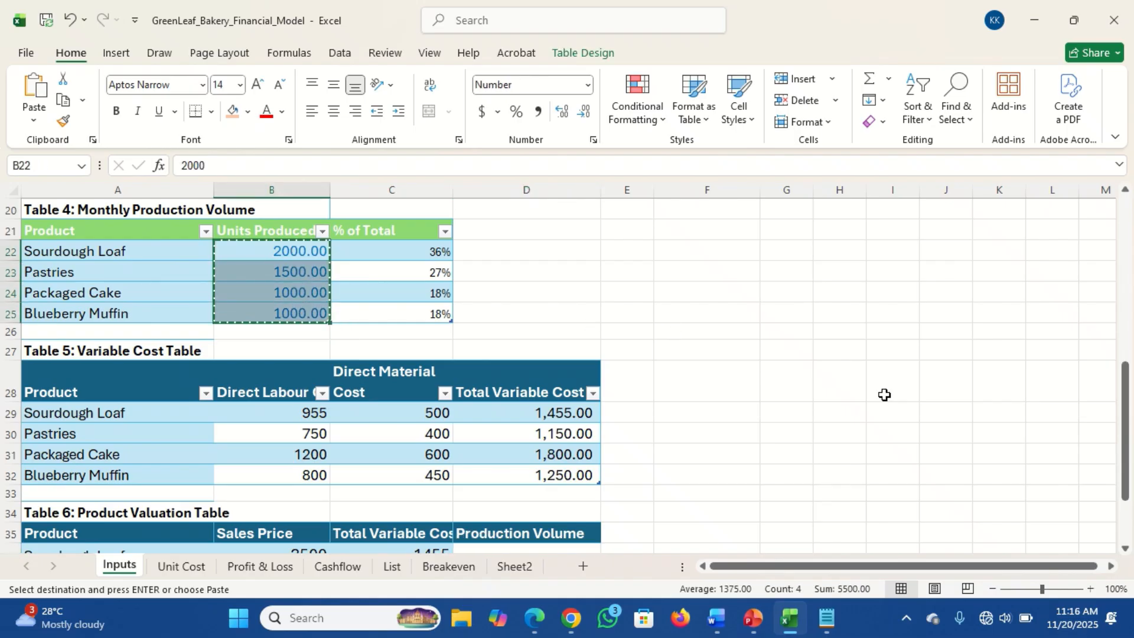
click(1125, 548)
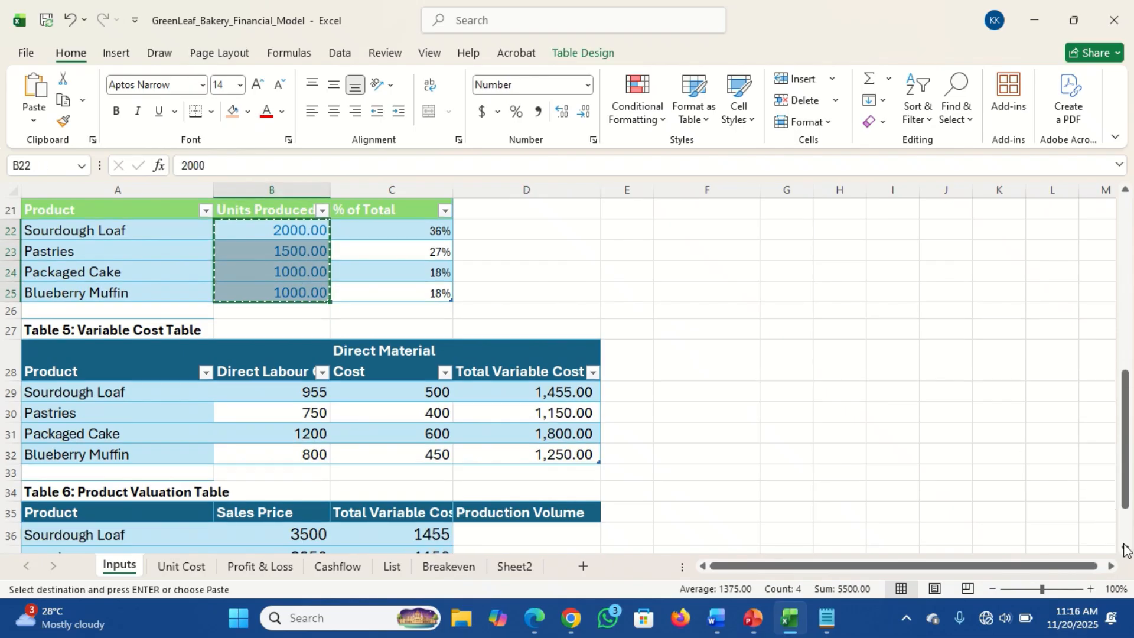
click(1125, 548)
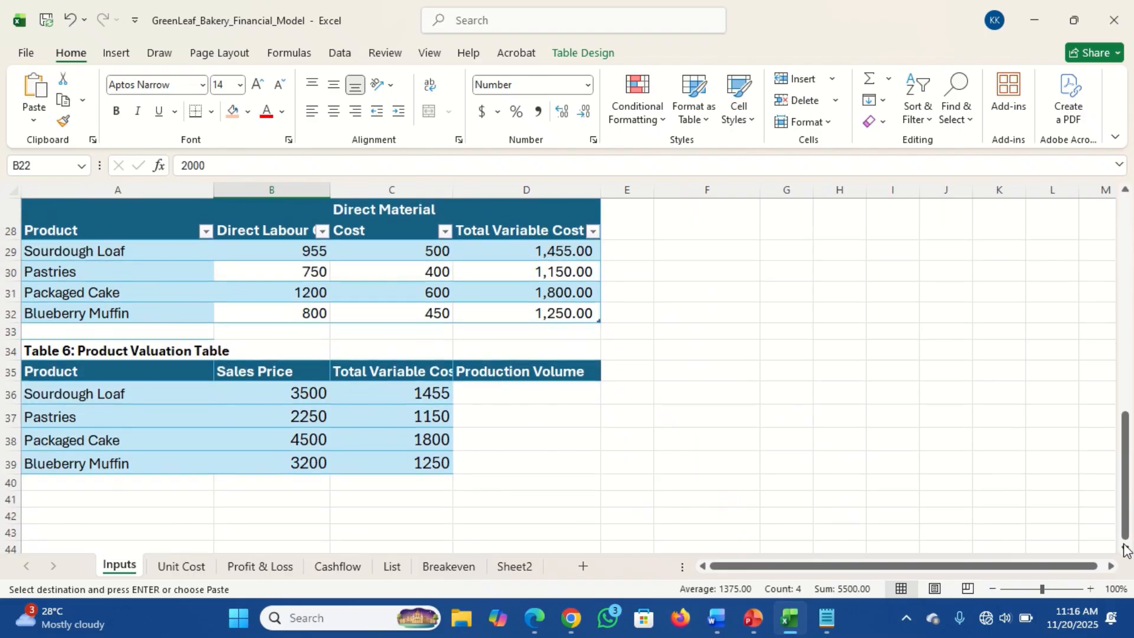
click(518, 393)
key(ctrl+v)
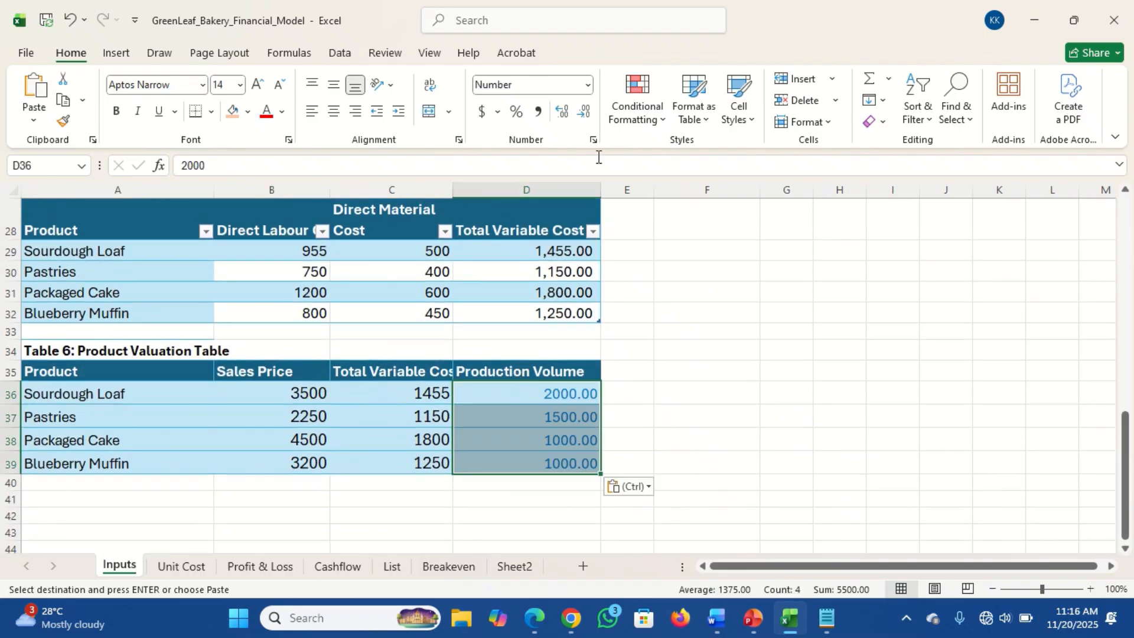
Remove the two decimal places from the production volumes in D36:D39
click(584, 116)
click(583, 115)
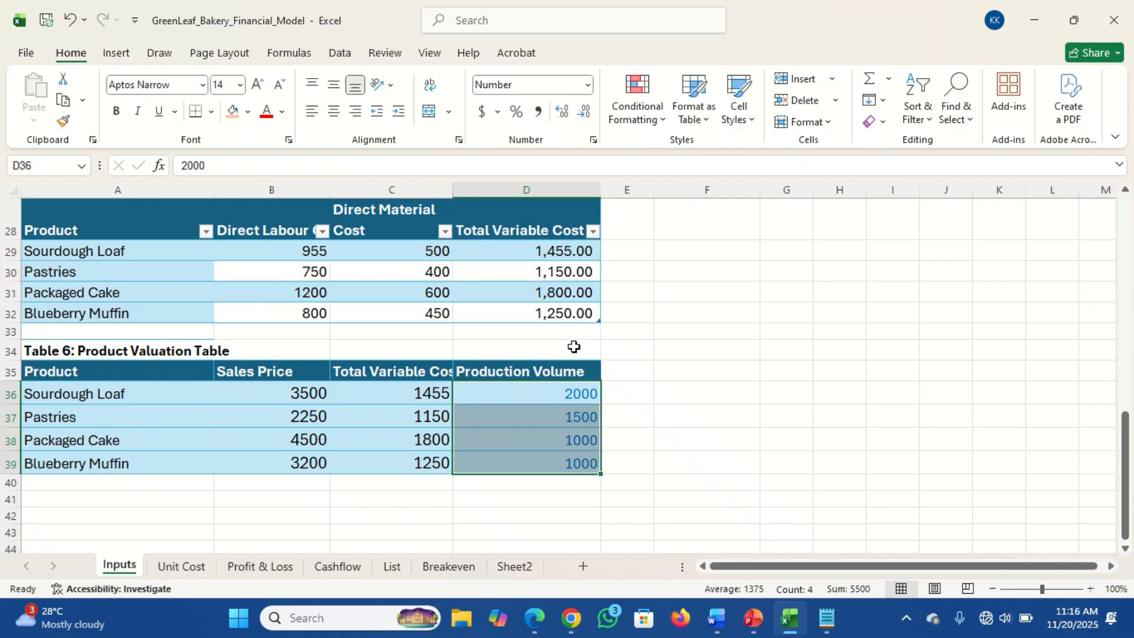
click(425, 437)
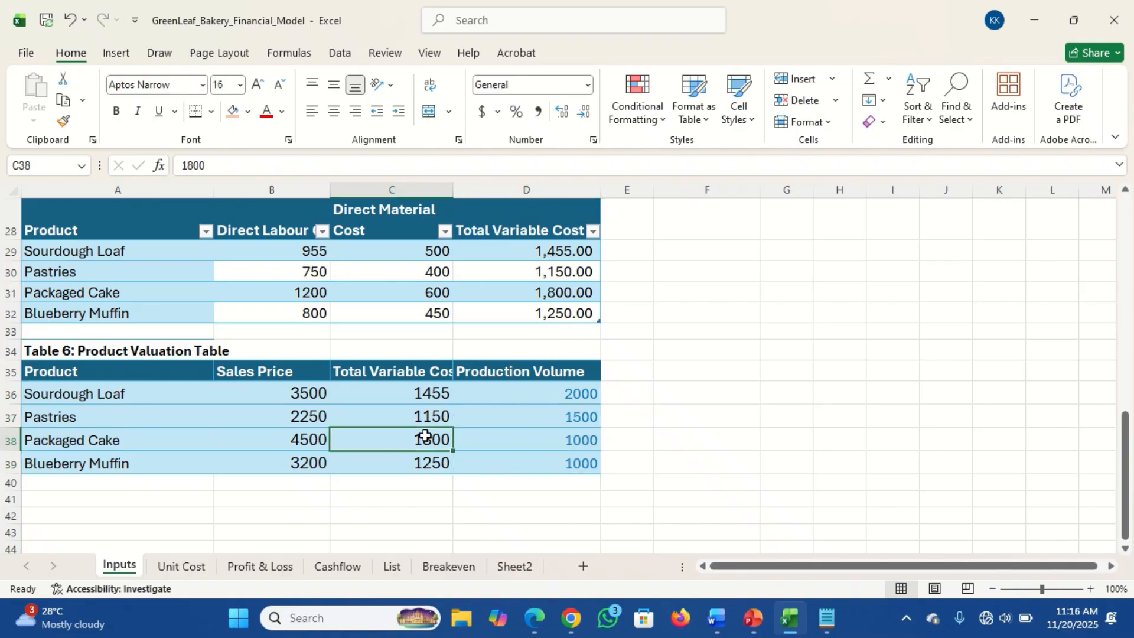
Try to convert the range A34:D39 into an Excel table with headers and name it Product_val_tbl
click(55, 378)
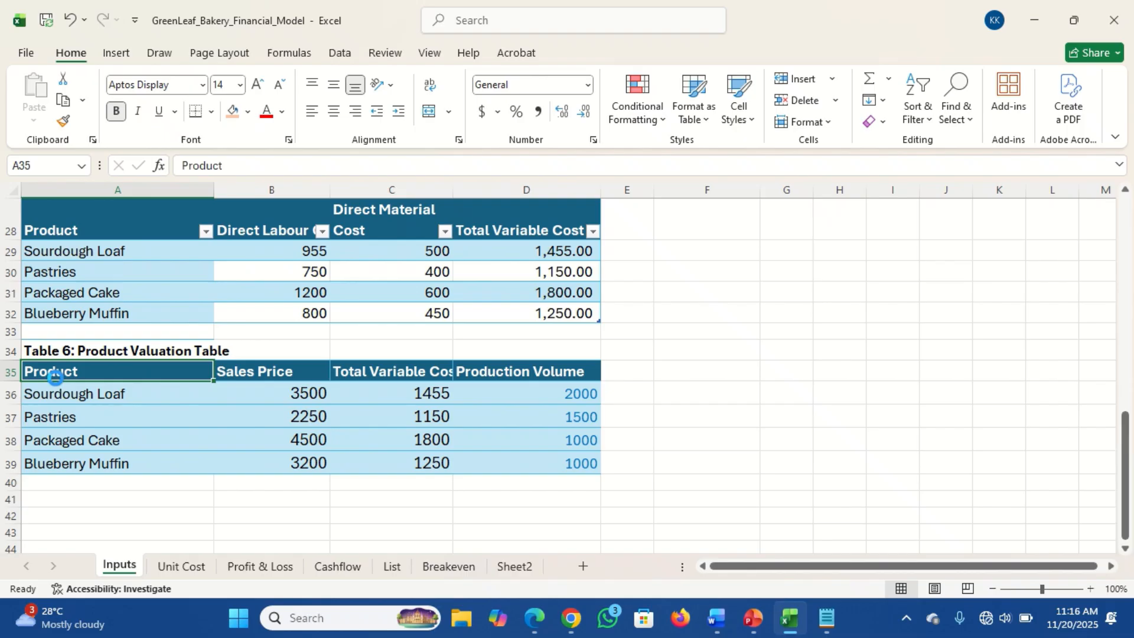
key(ctrl+t)
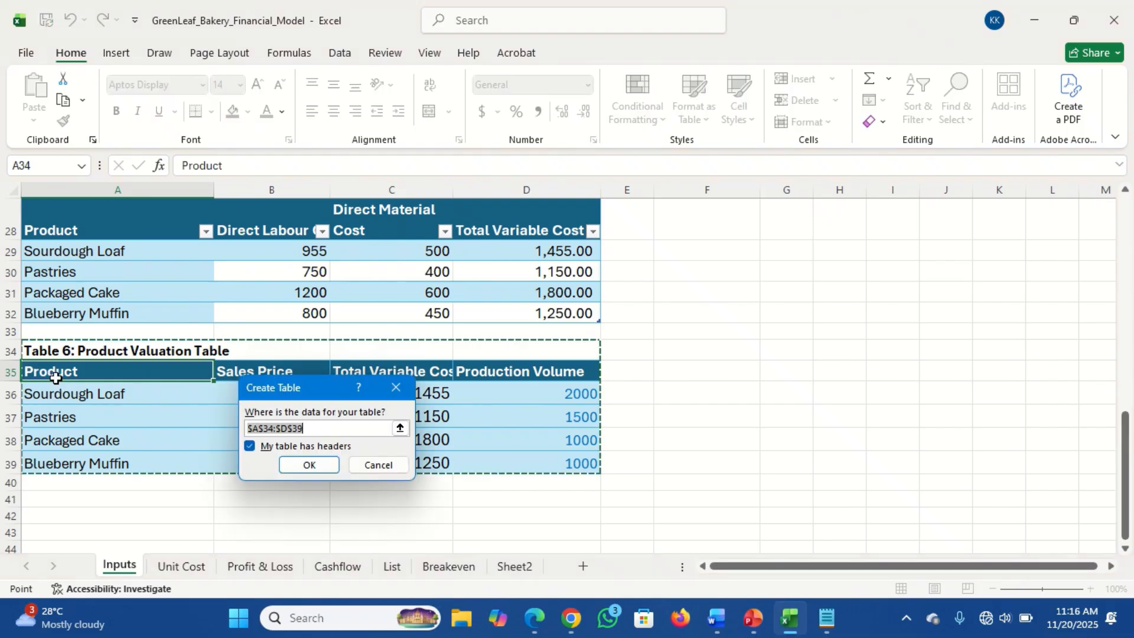
click(309, 466)
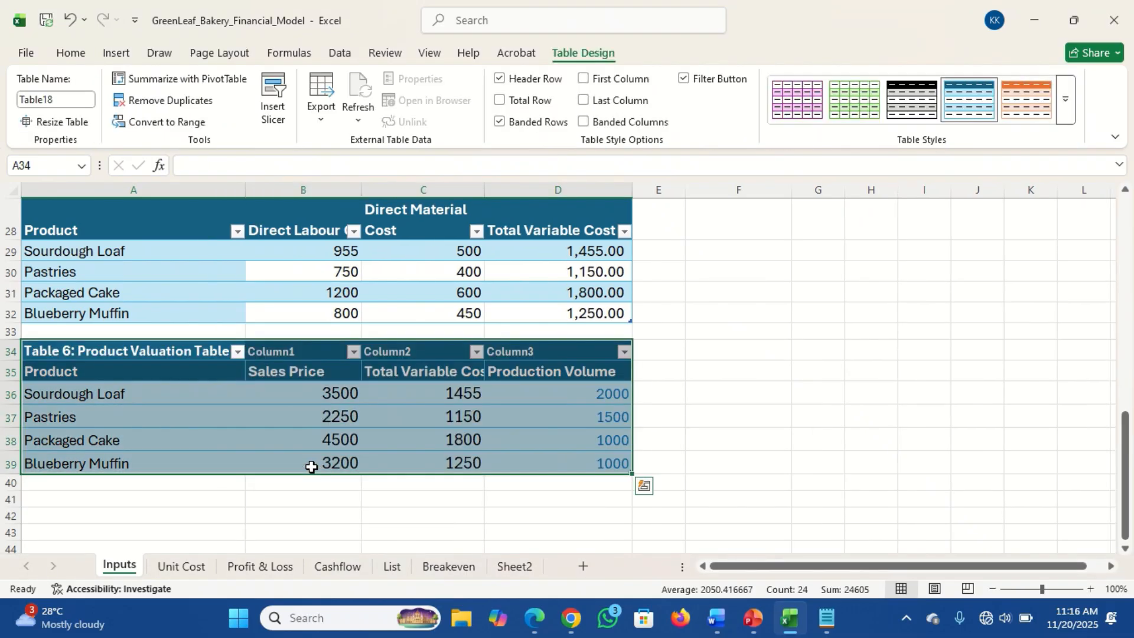
click(71, 101)
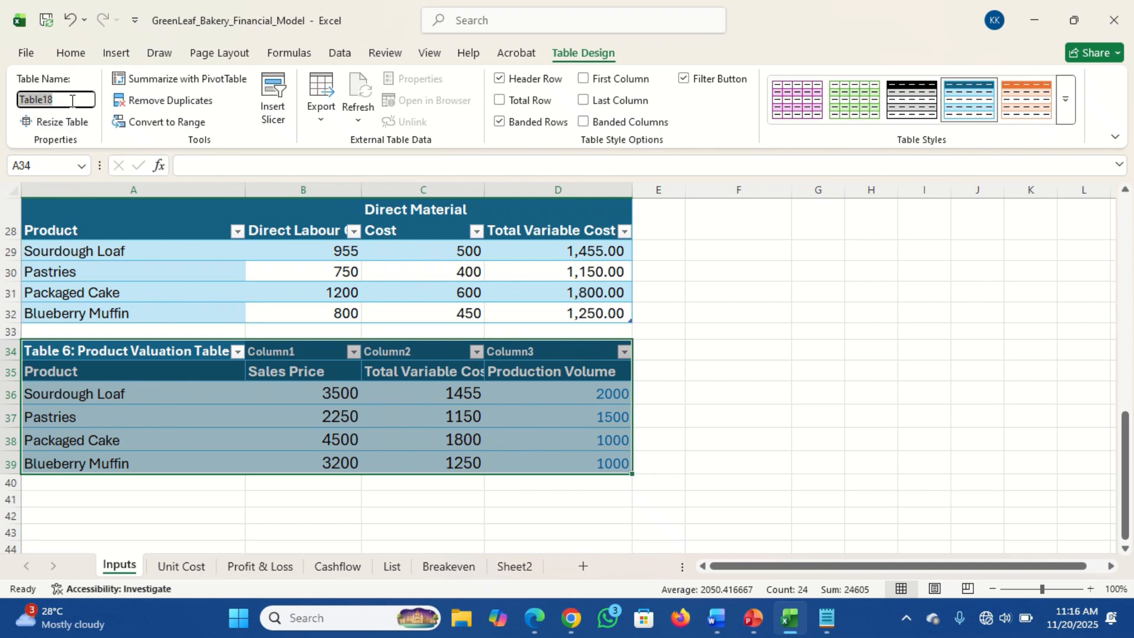
text(Product_val_tbl)
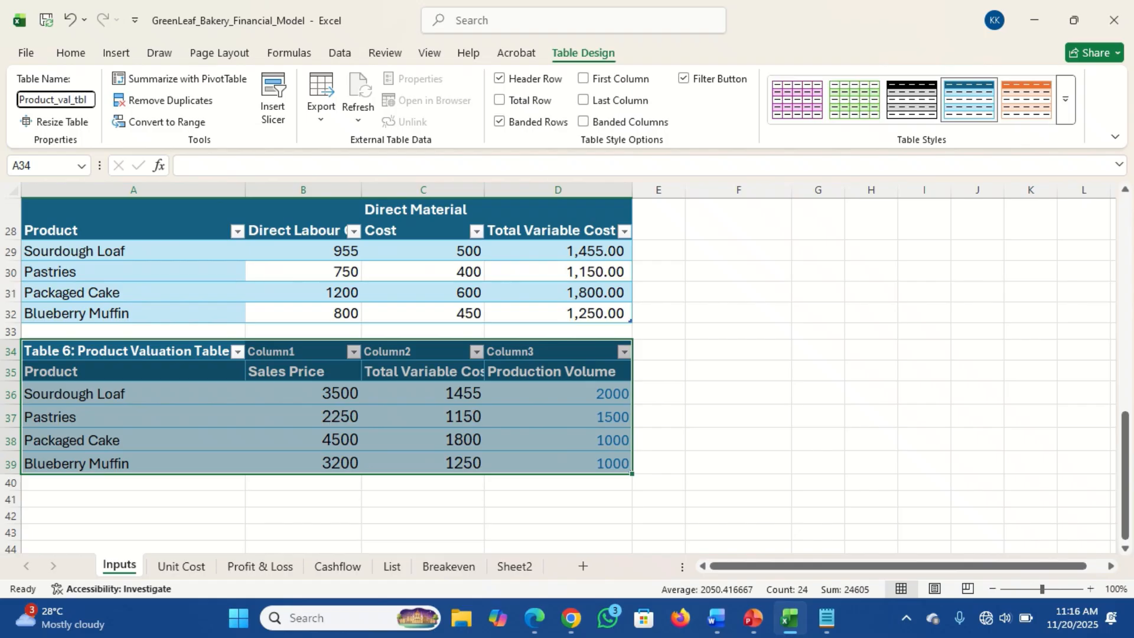
key(Return)
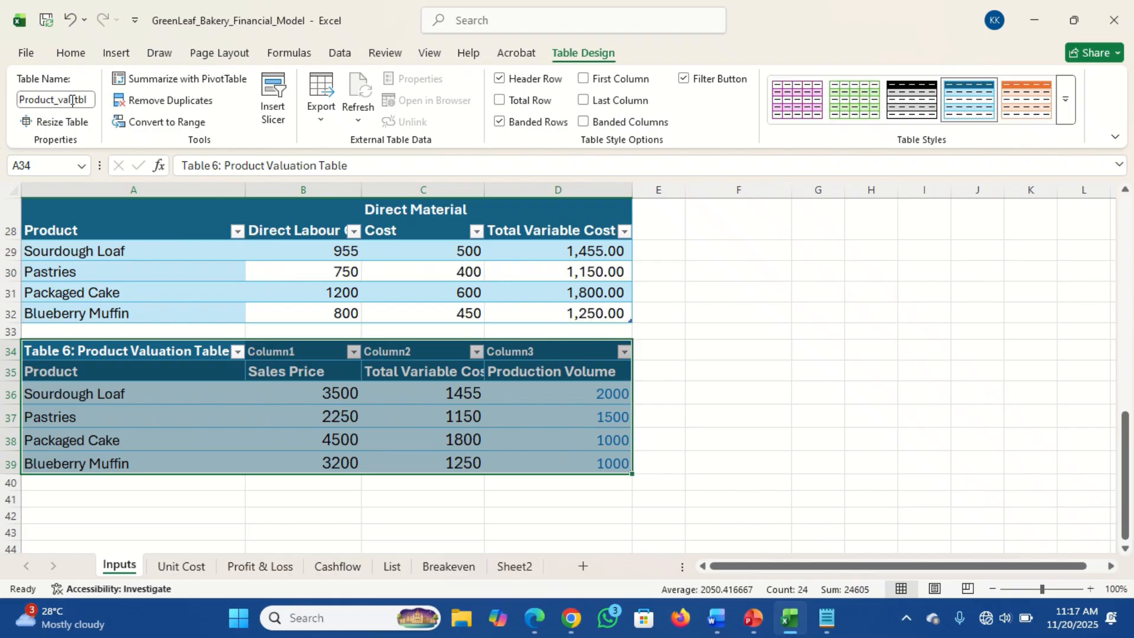
click(420, 494)
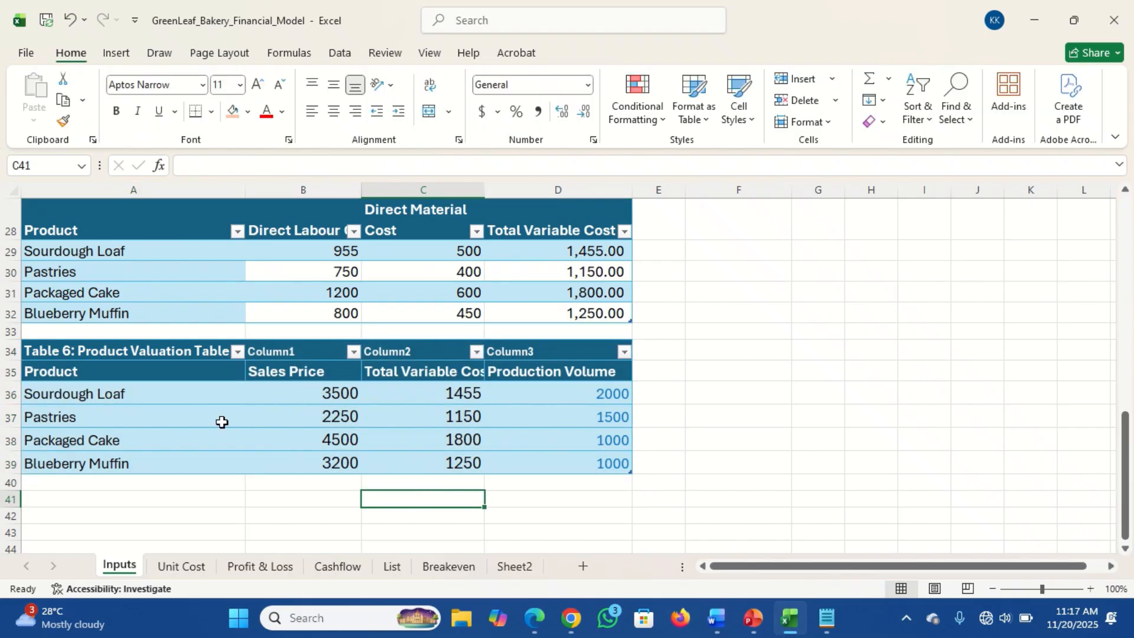
Undo the table conversion that included the Table 6 title row as its header
click(125, 372)
click(131, 353)
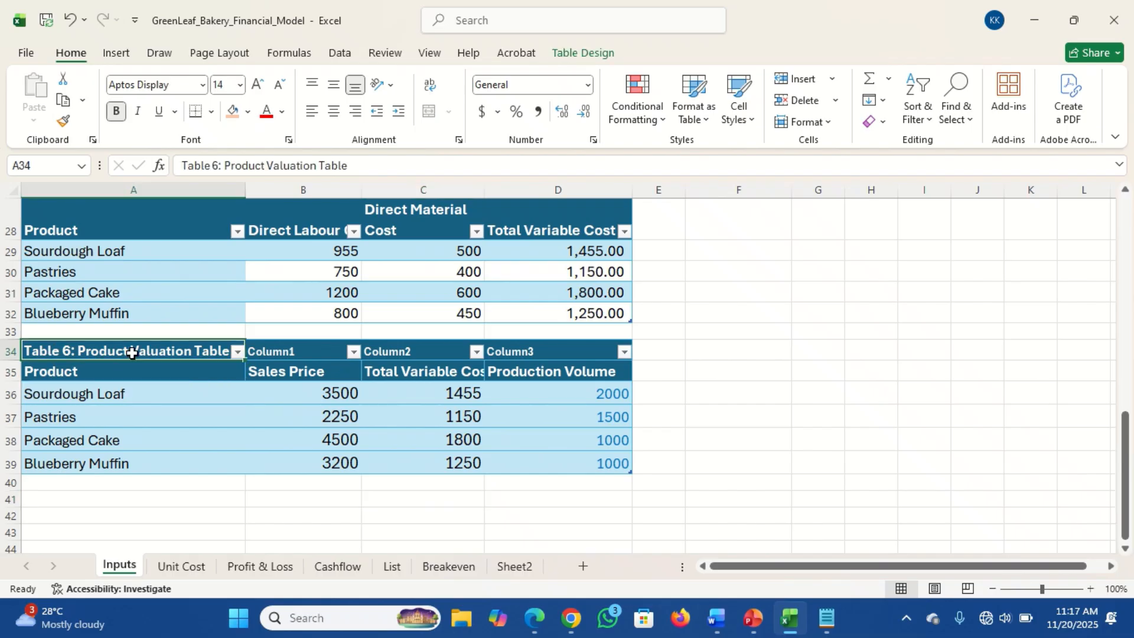
key(ctrl+a)
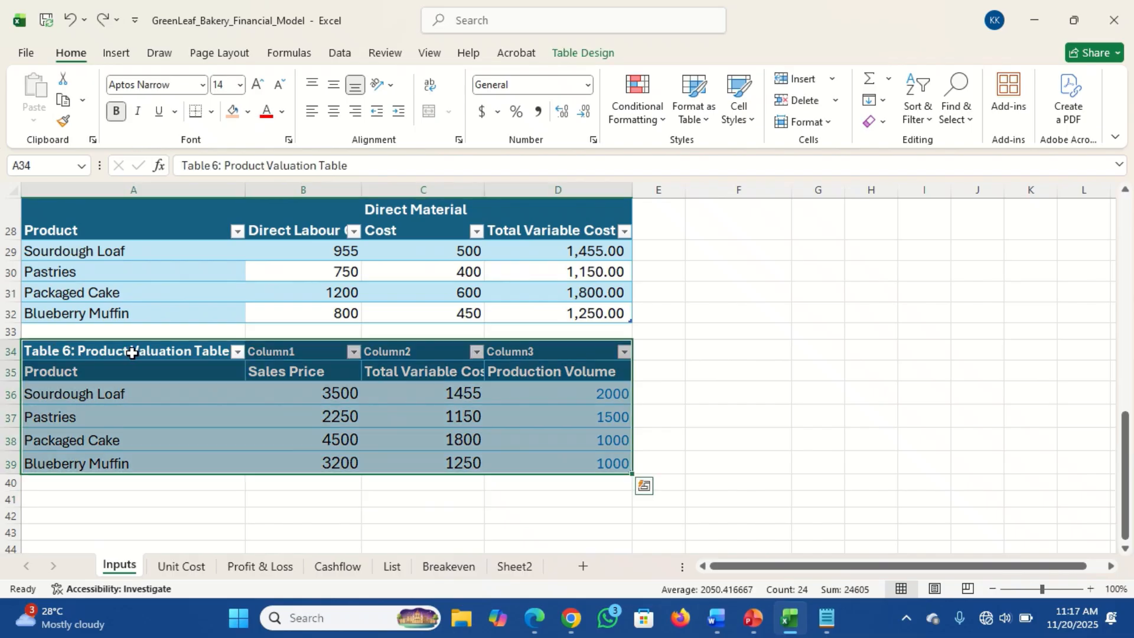
key(ctrl+z)
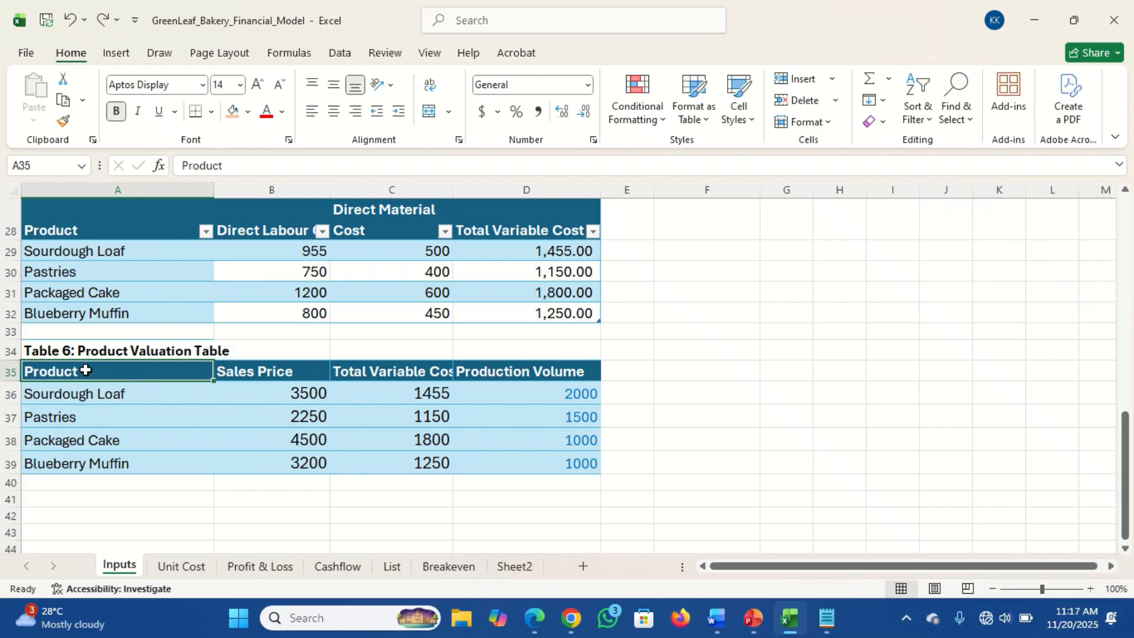
Convert the Table 6 range A35:D39, without its title row, into an Excel table with headers
drag(119, 368, 509, 456)
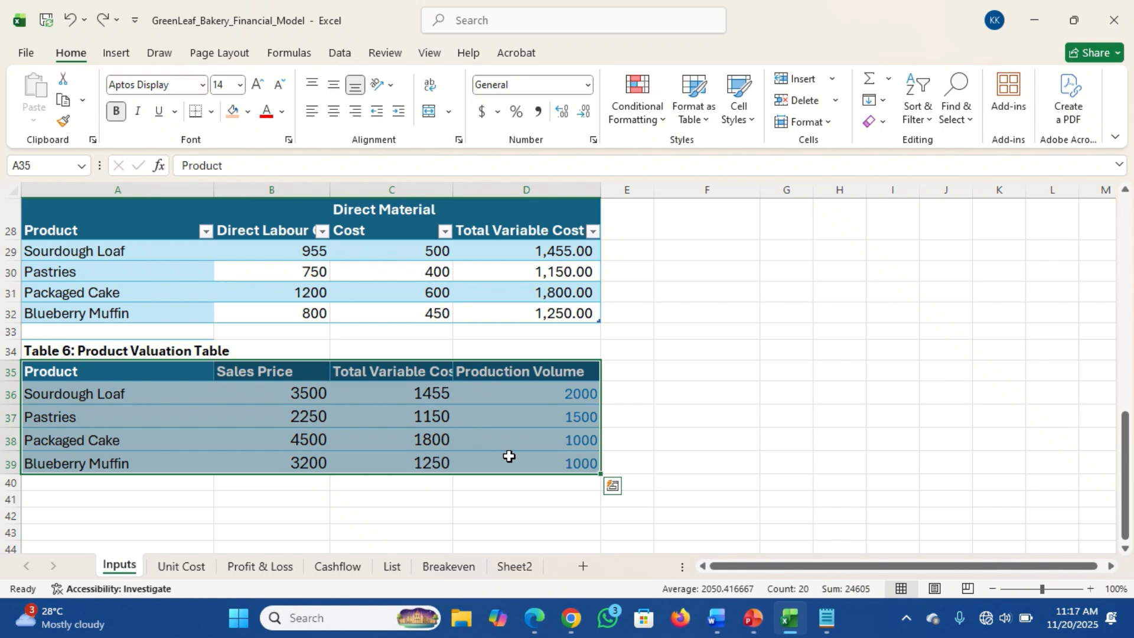
key(ctrl+t)
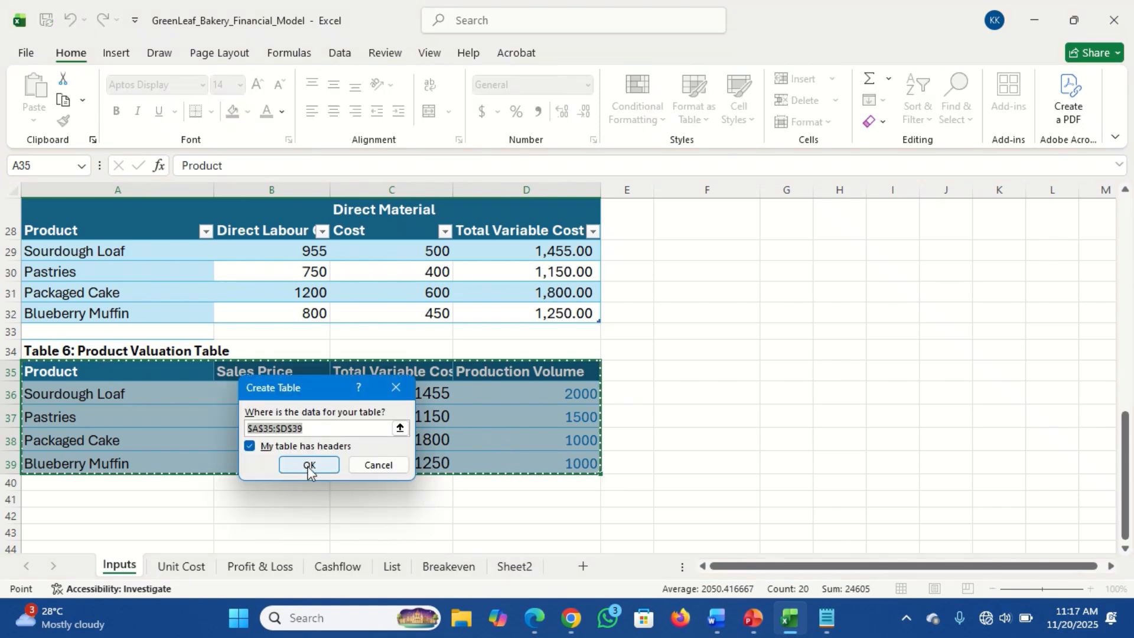
click(312, 472)
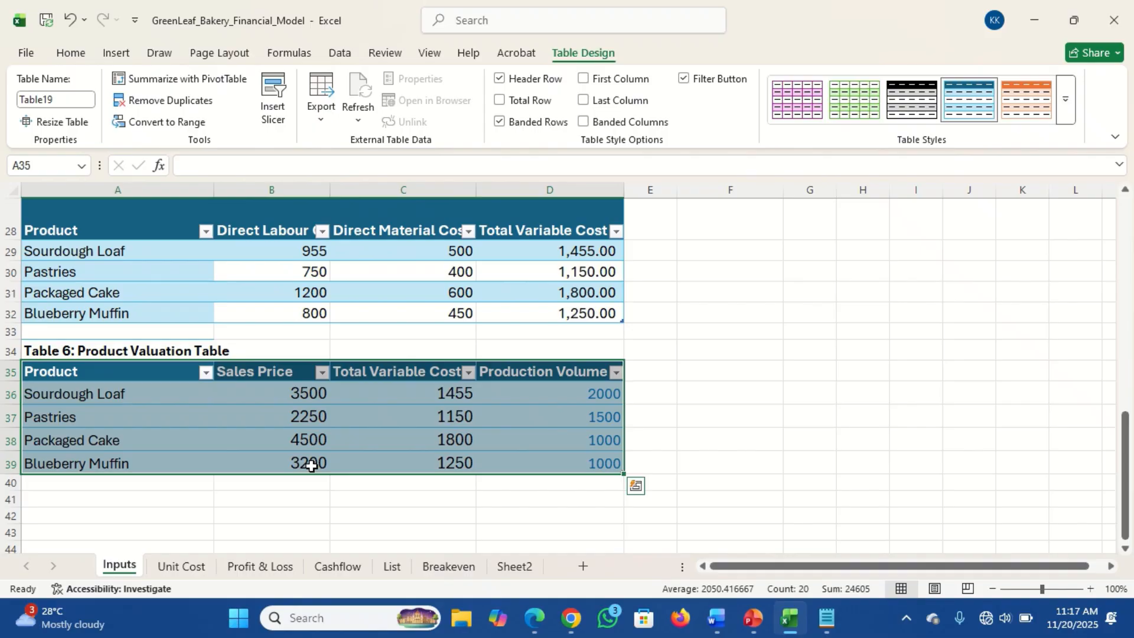
click(121, 353)
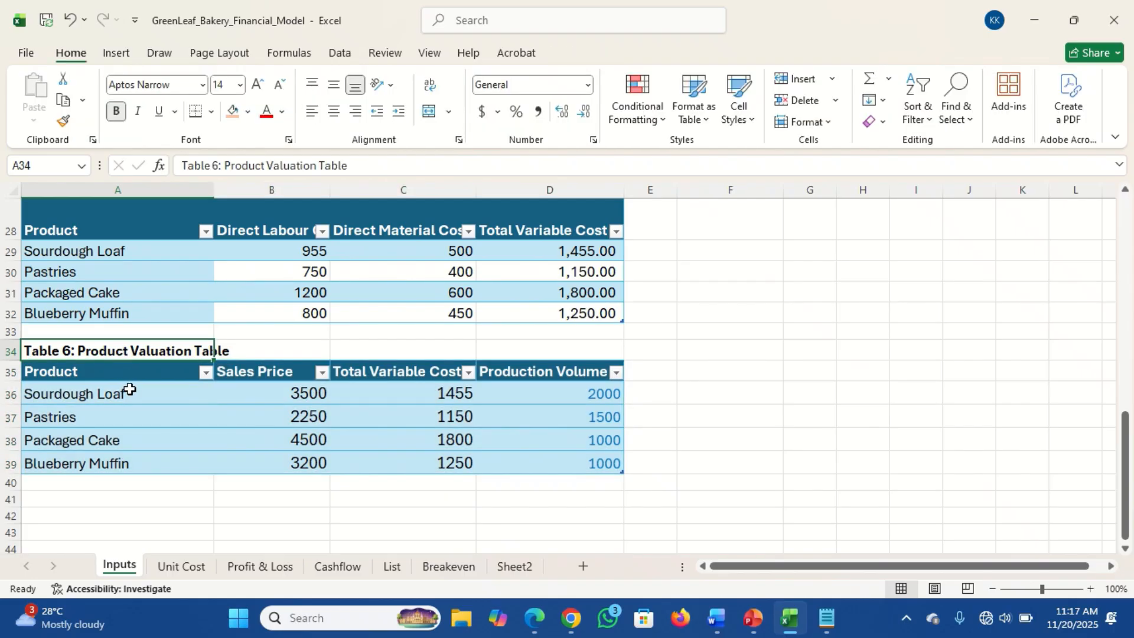
Name the Product Valuation table Product_Val_tbl
click(128, 391)
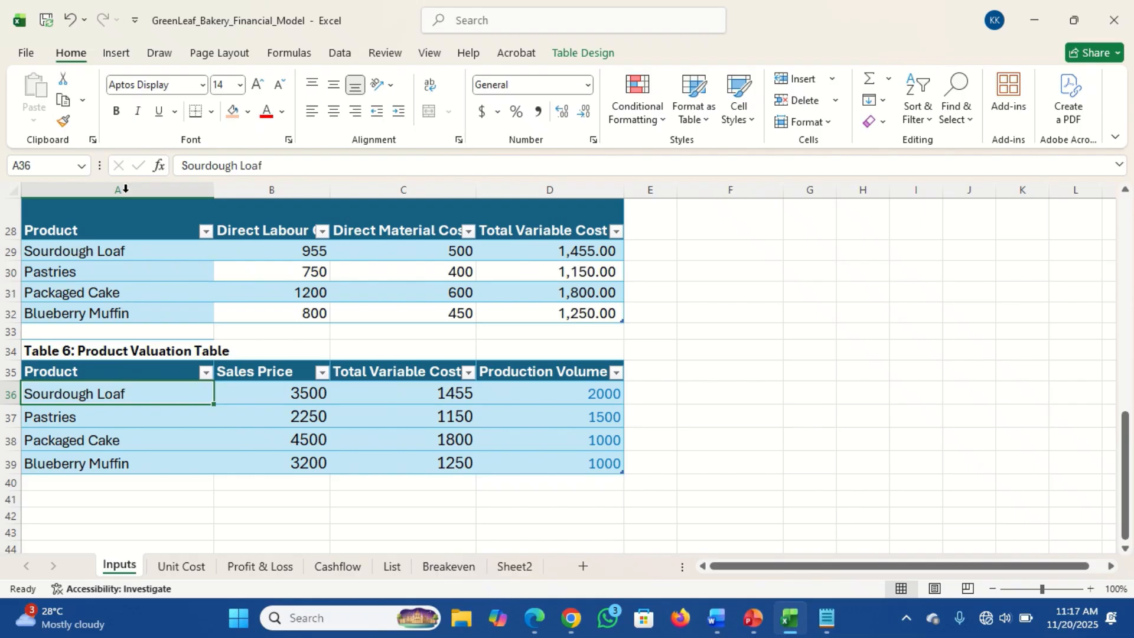
click(572, 55)
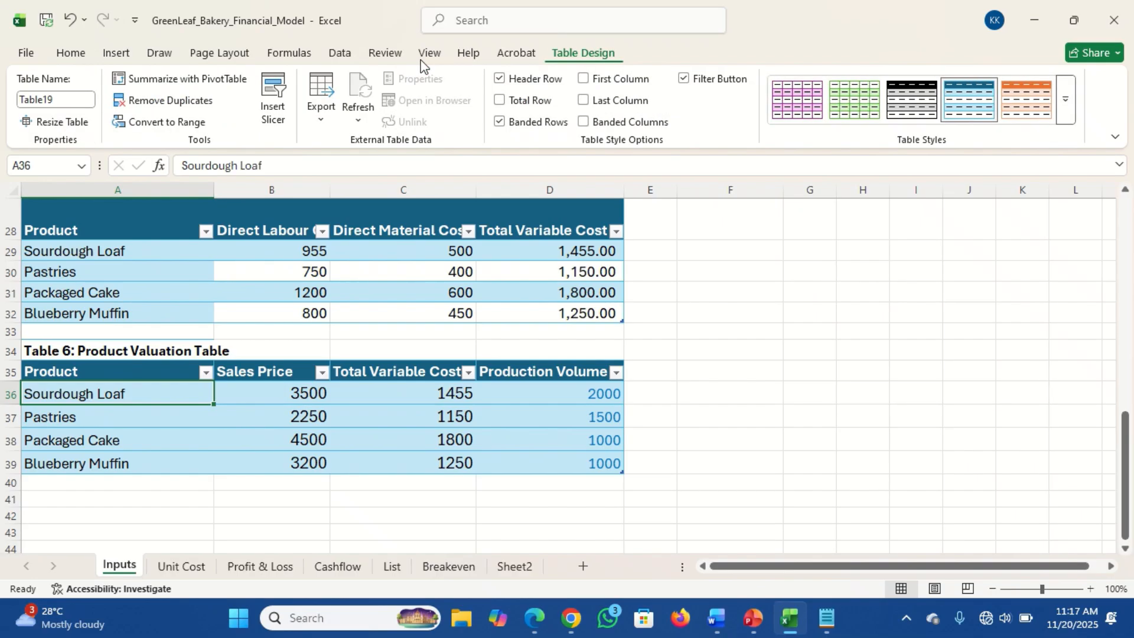
click(68, 99)
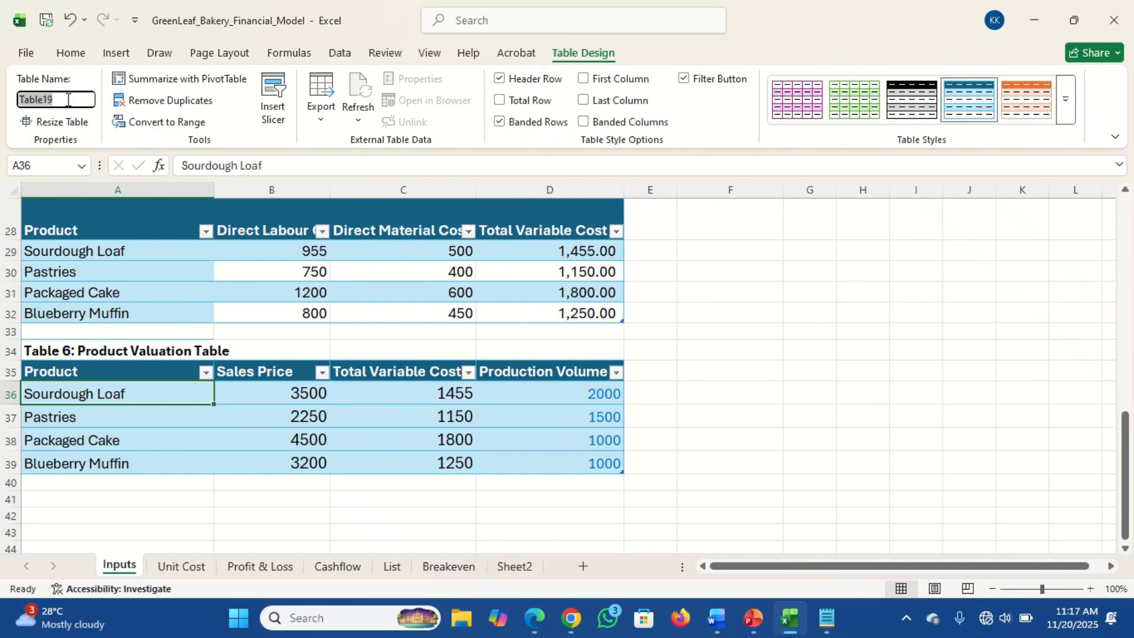
text(Product_Val_tbl)
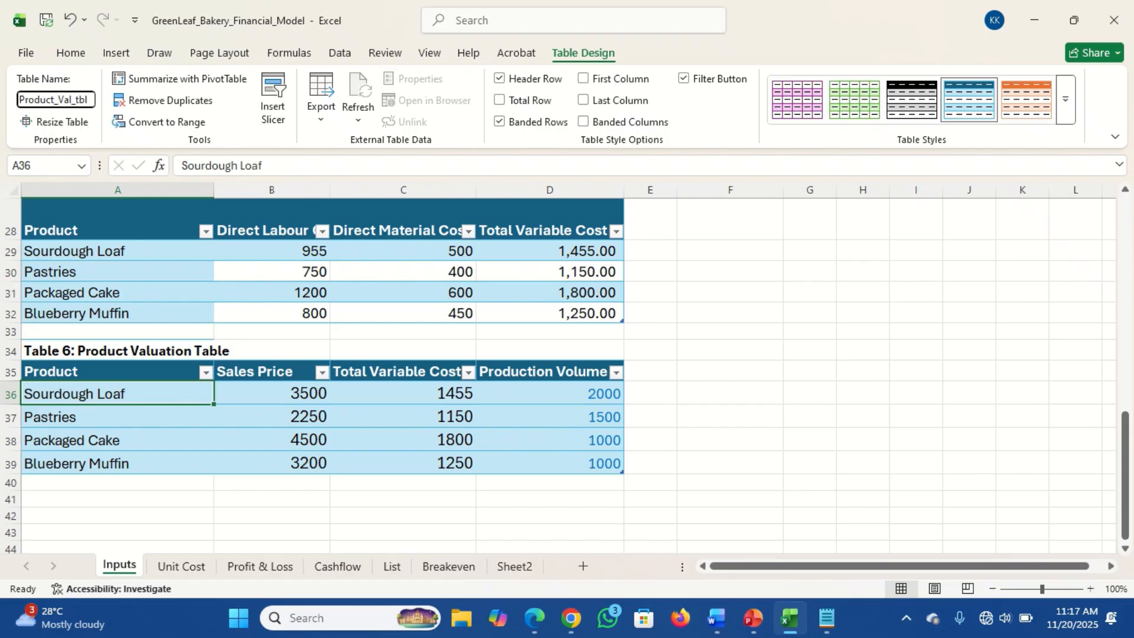
key(Return)
click(491, 462)
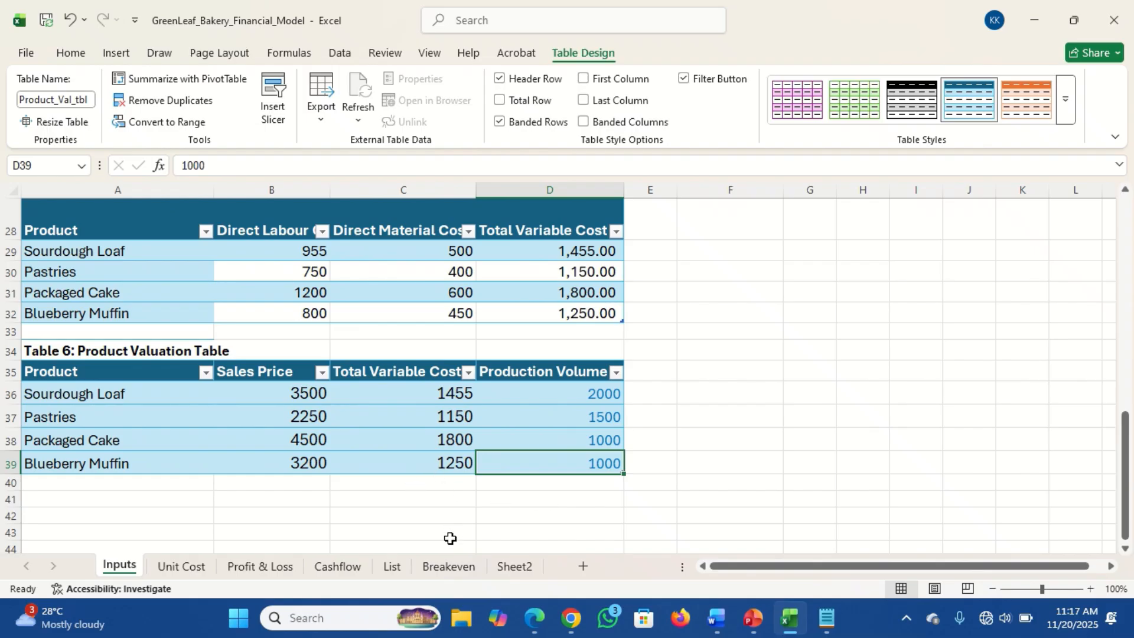
Clear all contents and formatting from the entire Breakeven sheet
click(448, 567)
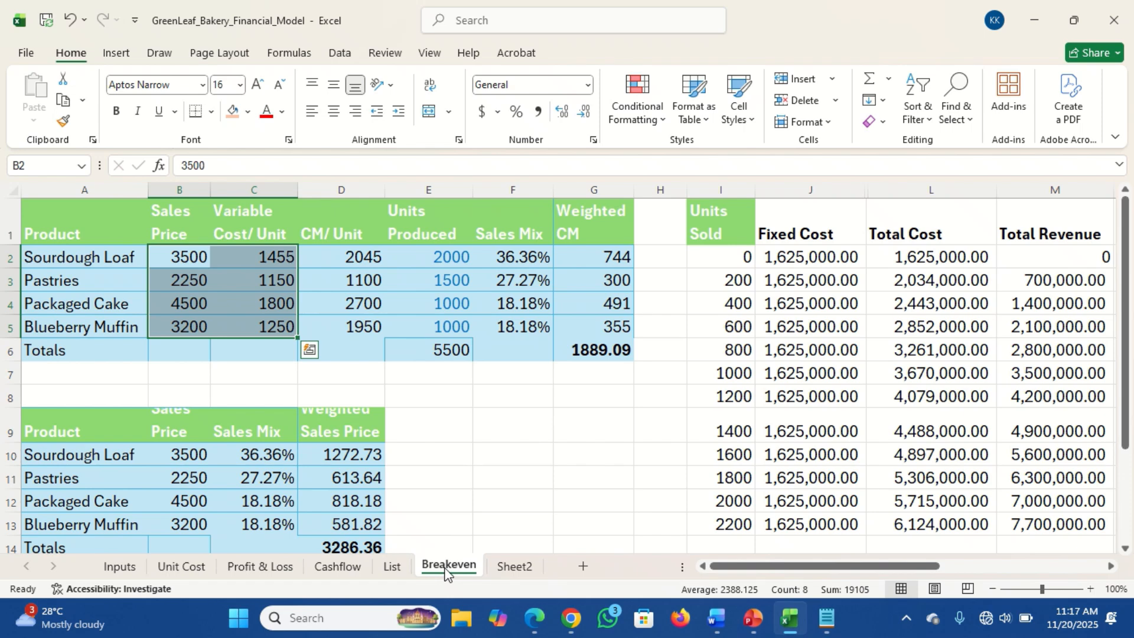
click(63, 218)
key(ctrl+a)
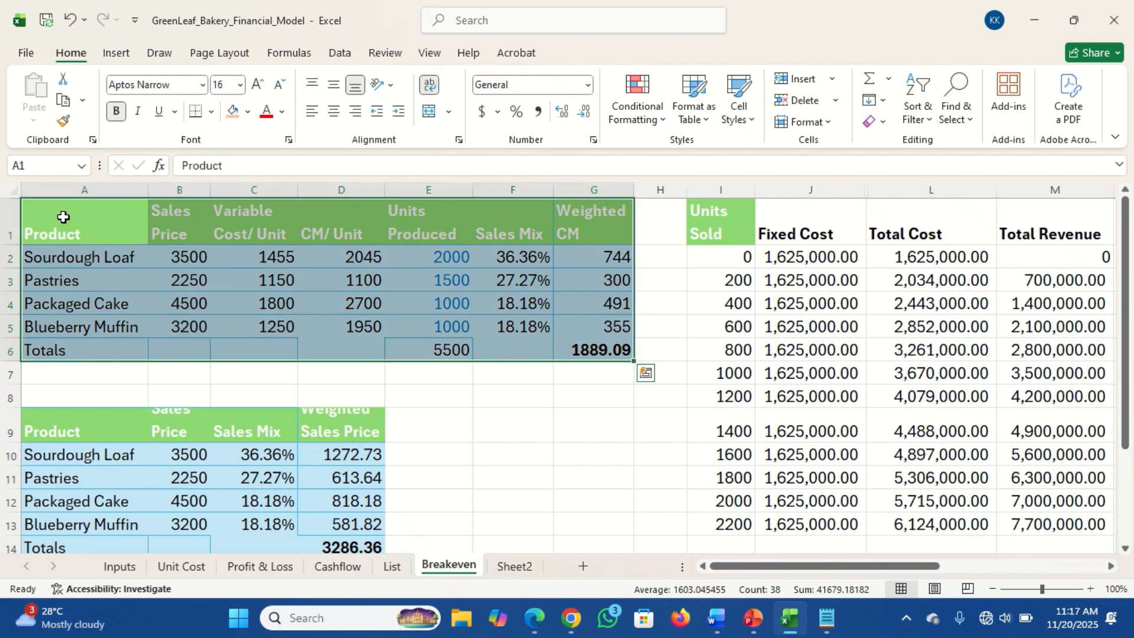
key(ctrl+a)
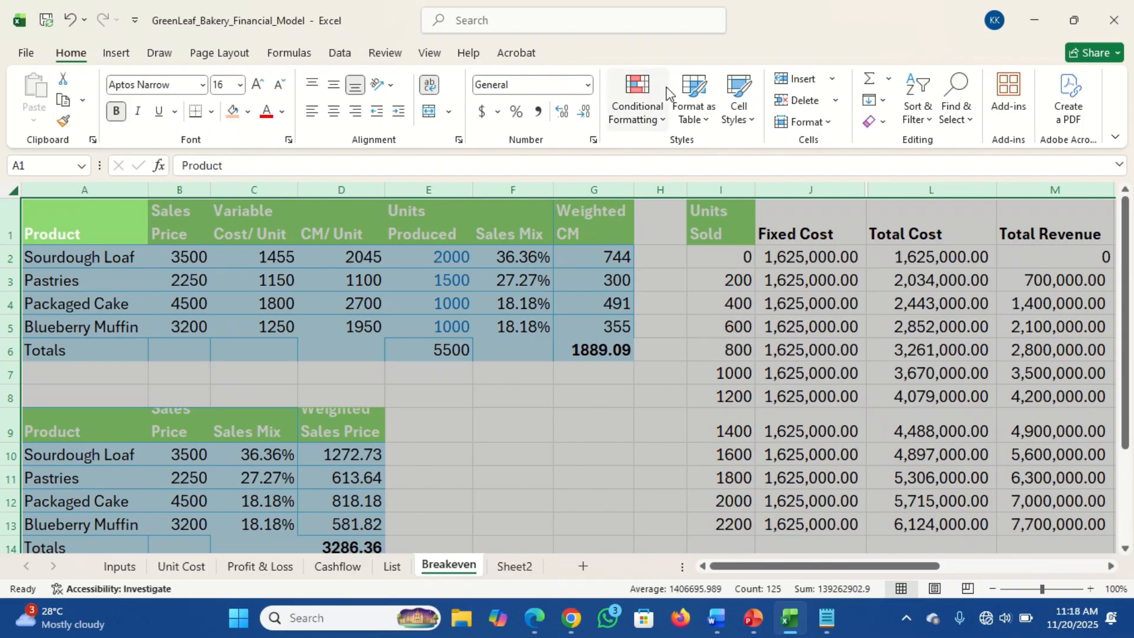
click(884, 122)
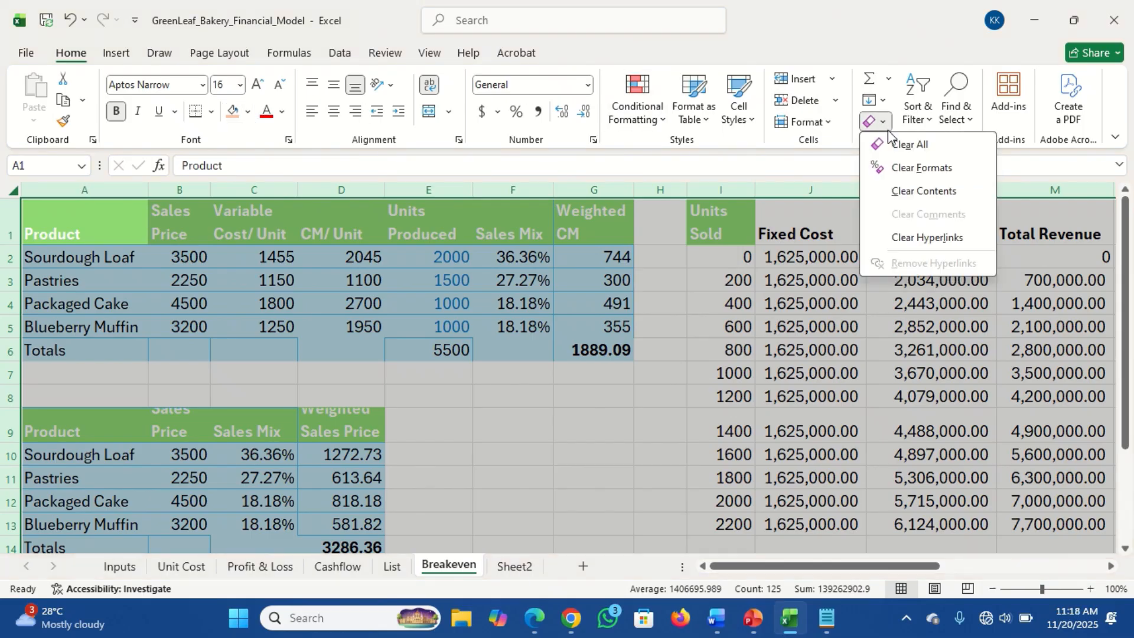
click(904, 145)
click(600, 256)
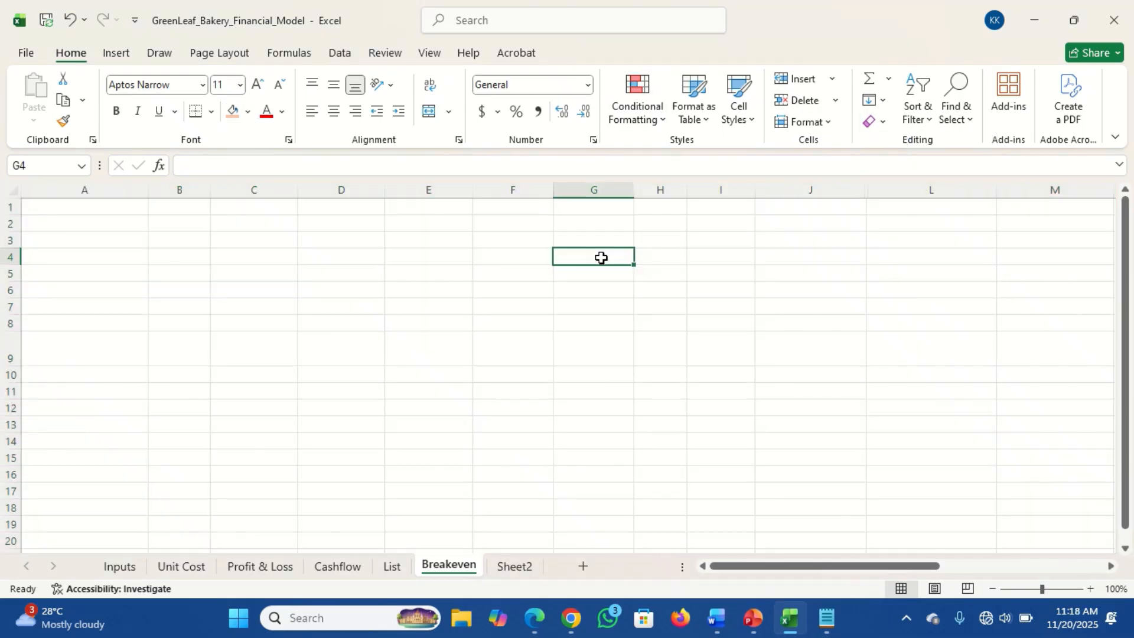
Select cell A1 of the Breakeven sheet and check the Module 4 project brief in Notepad for the Single-Product Calculator requirements
click(129, 211)
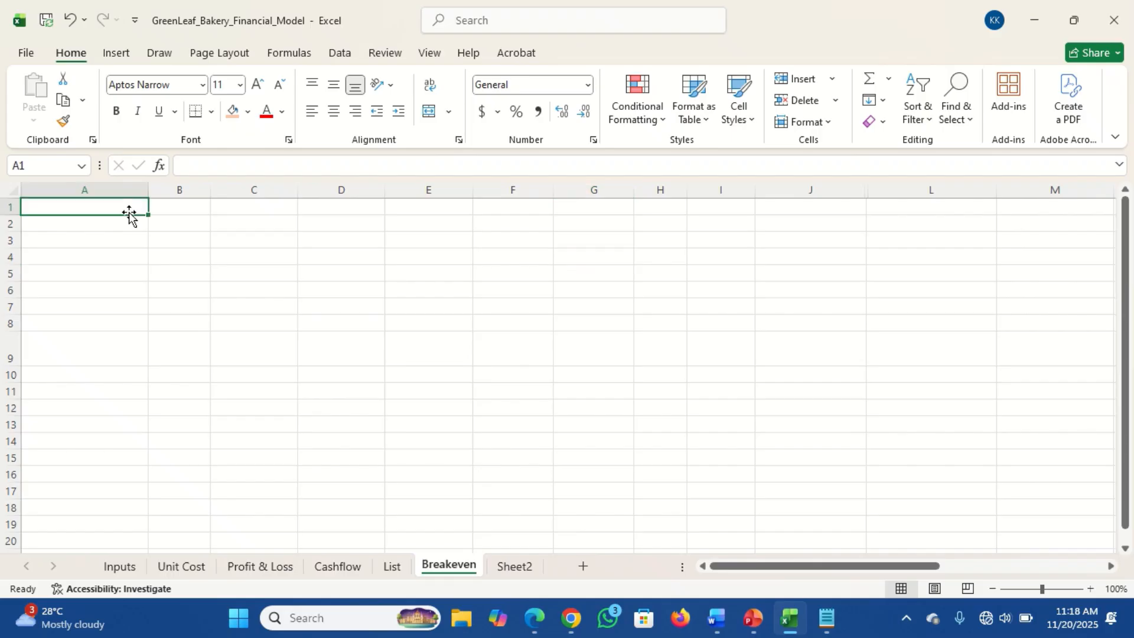
click(825, 619)
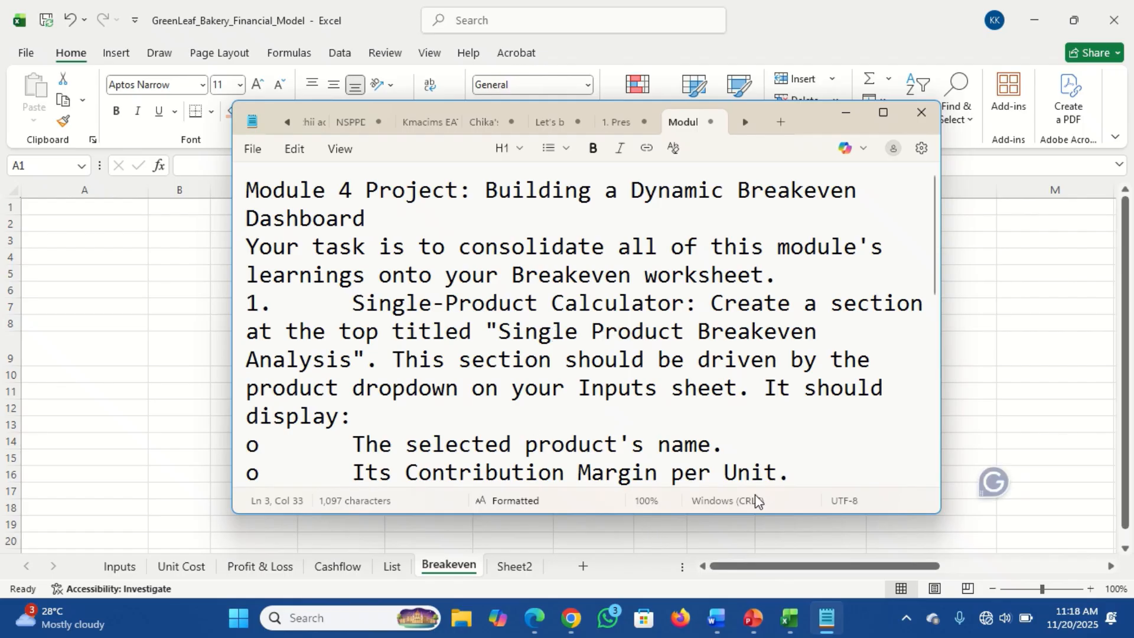
click(827, 621)
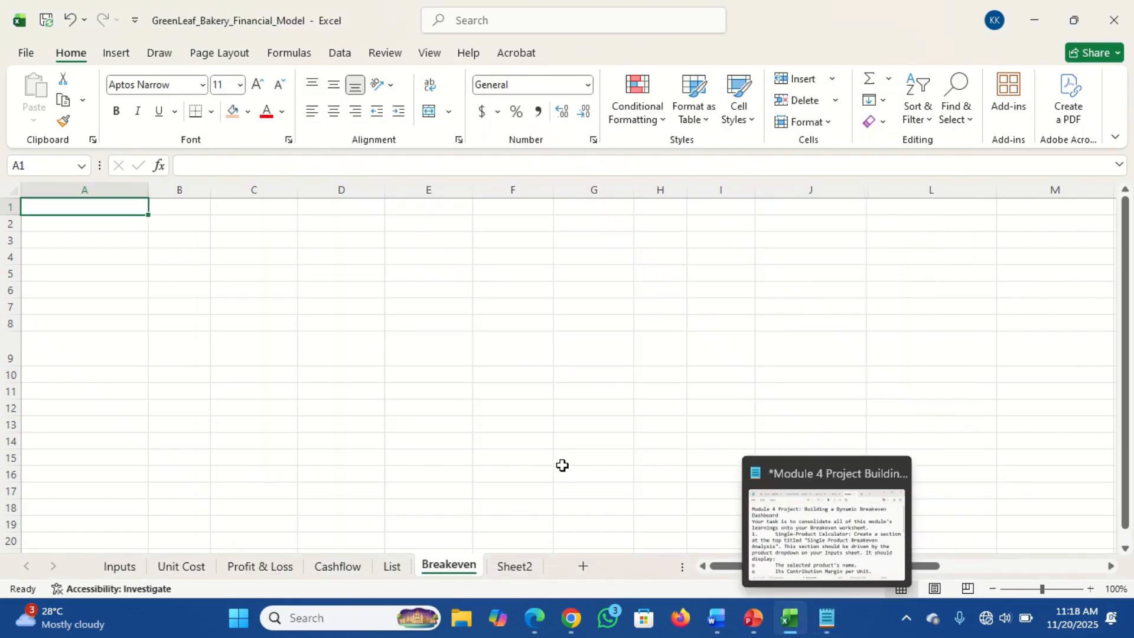
Enter the section title "1. Single Product Breakeven Analysis" in cell A1, copying the title wording from the project brief in Notepad
text(1.)
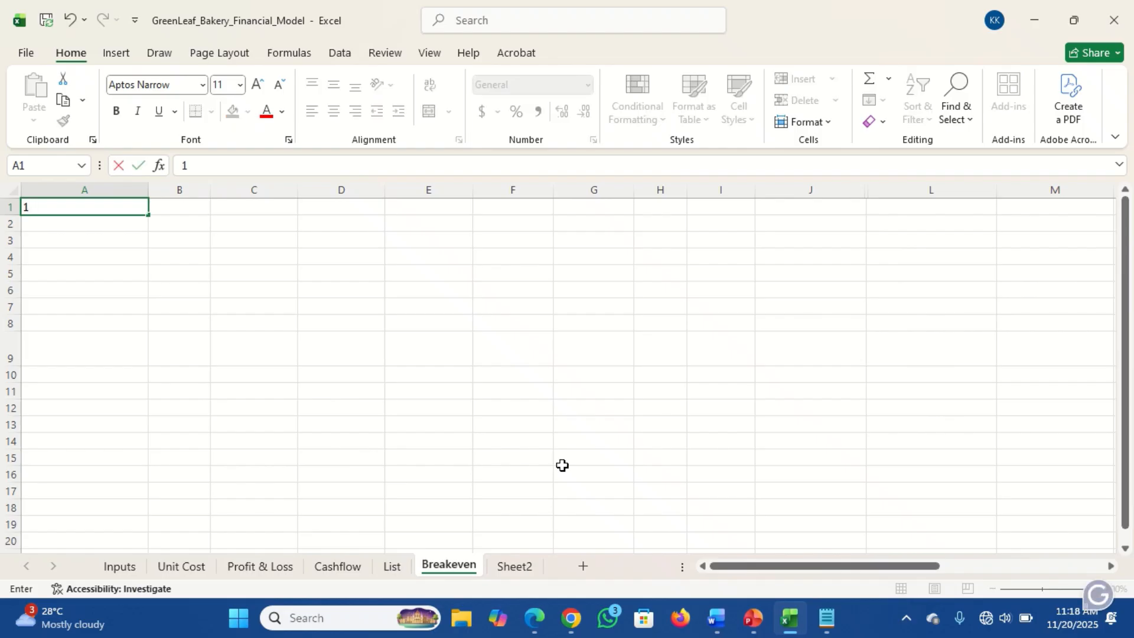
click(827, 618)
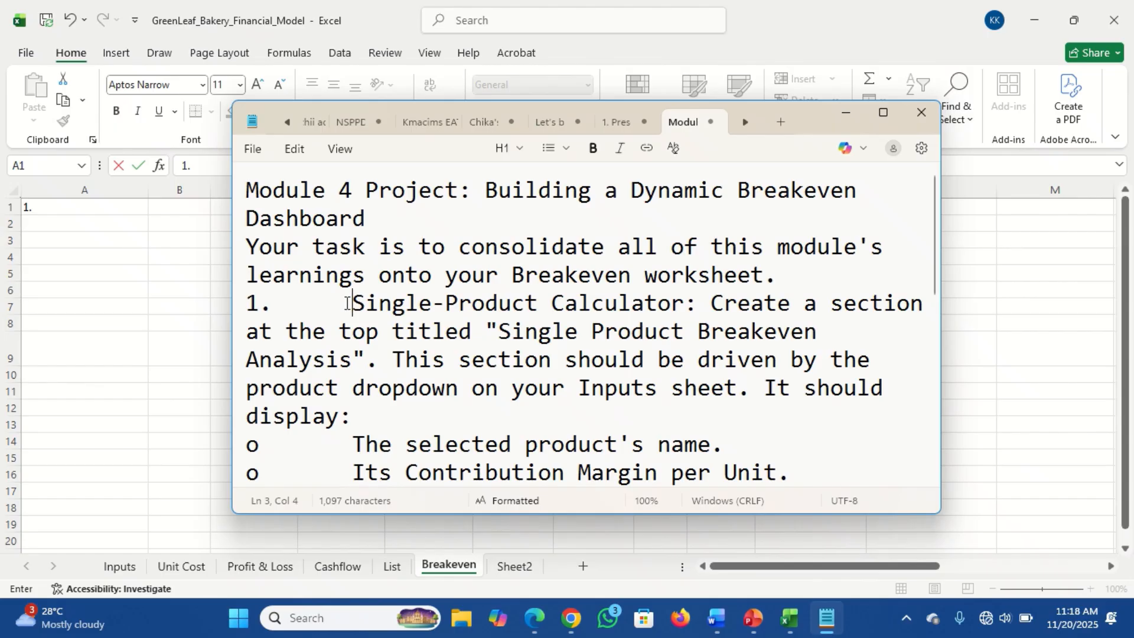
drag(349, 303, 669, 301)
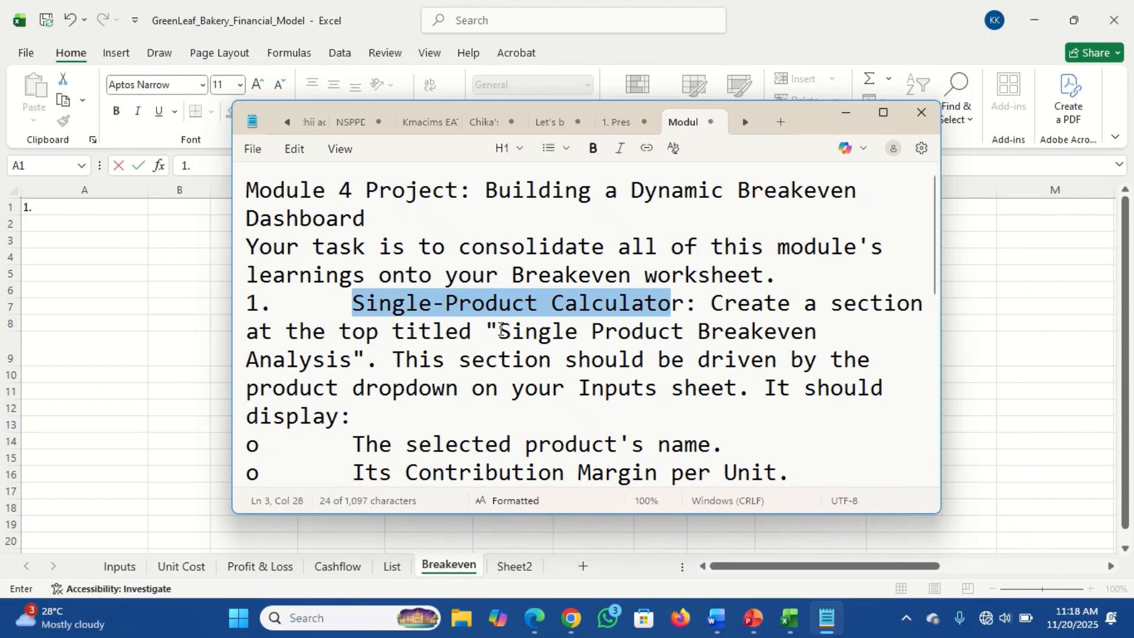
drag(501, 329, 357, 359)
key(ctrl+c)
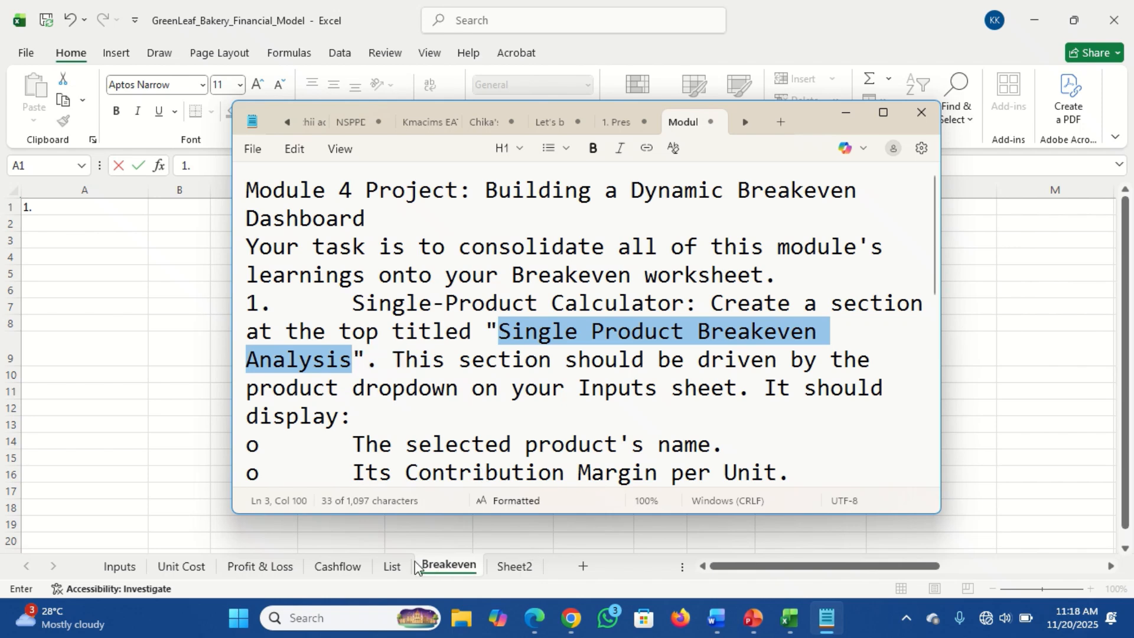
click(449, 564)
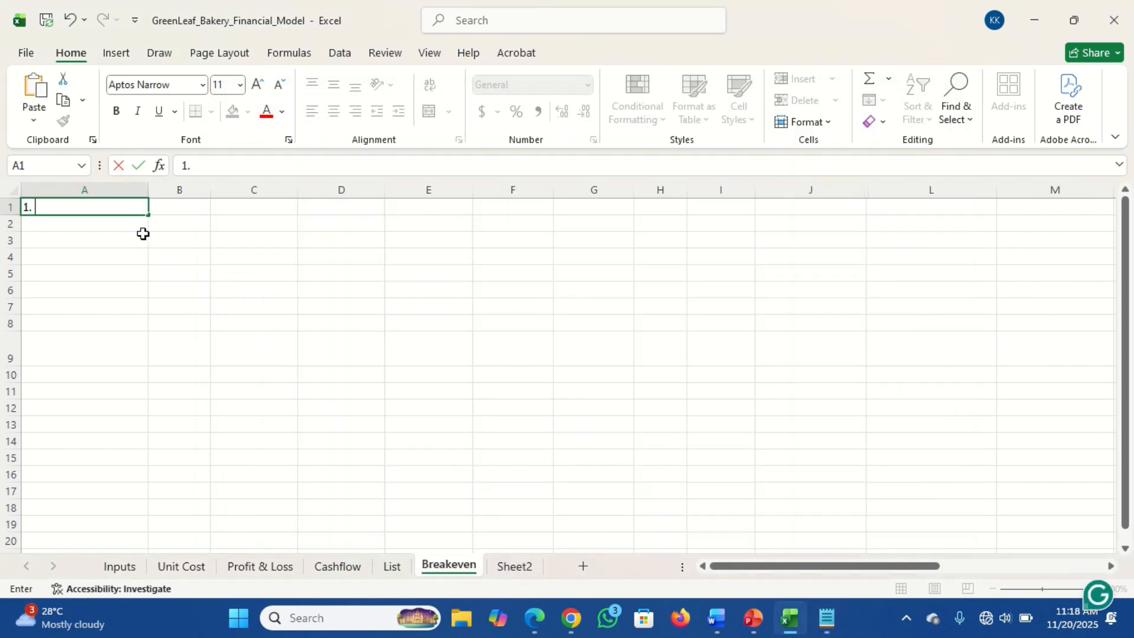
key(ctrl+v)
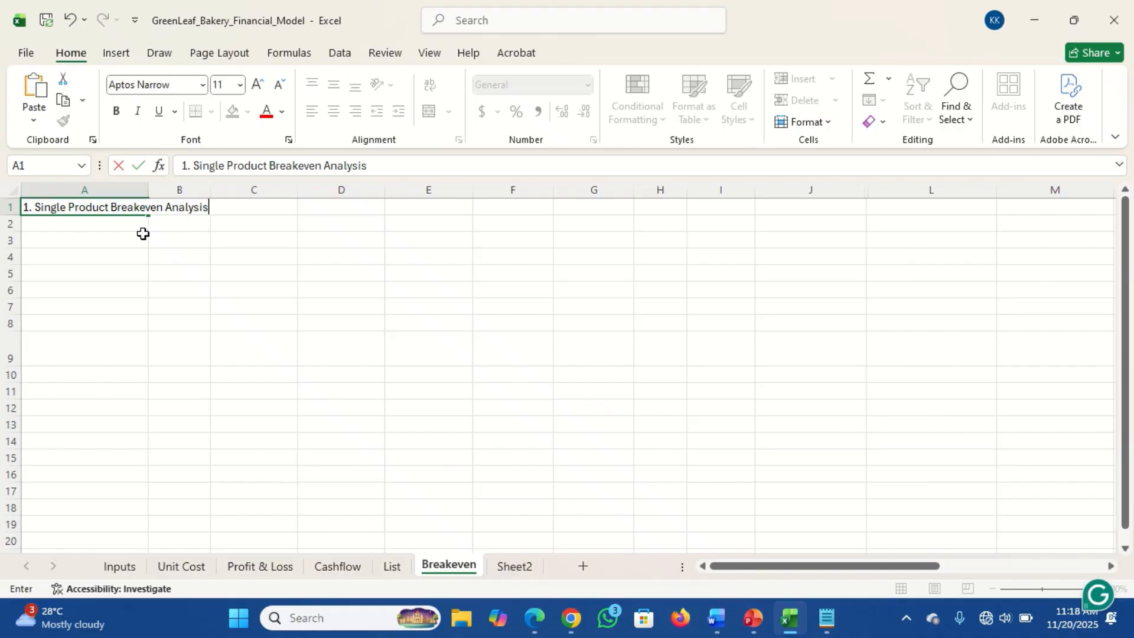
key(Return)
Set the font size of the entire Breakeven sheet to 16
key(ctrl+a)
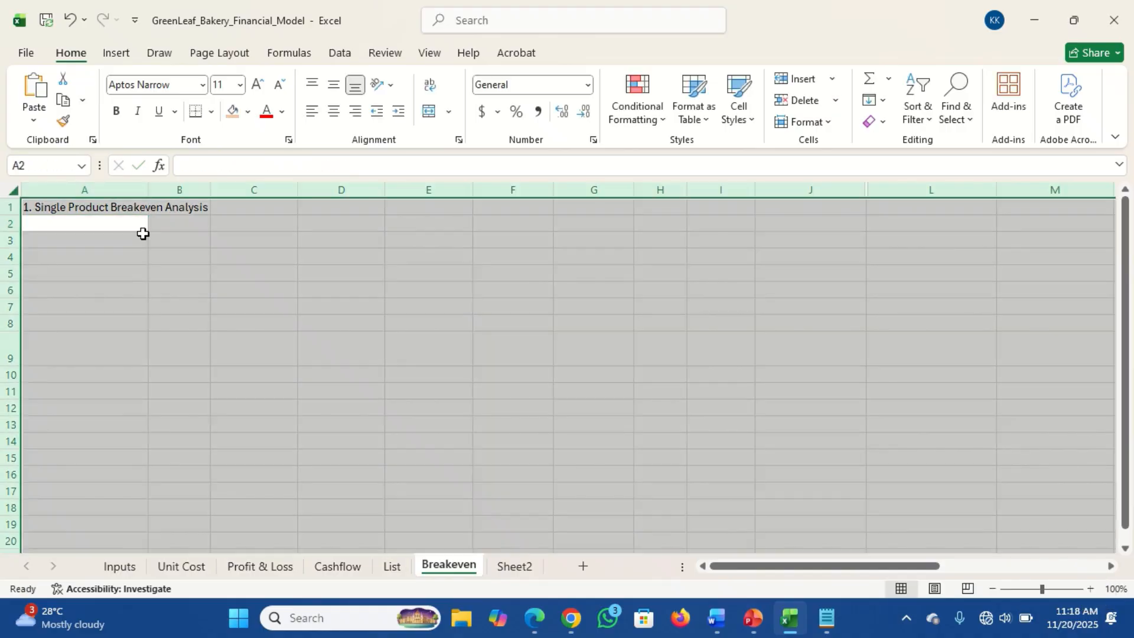
click(241, 86)
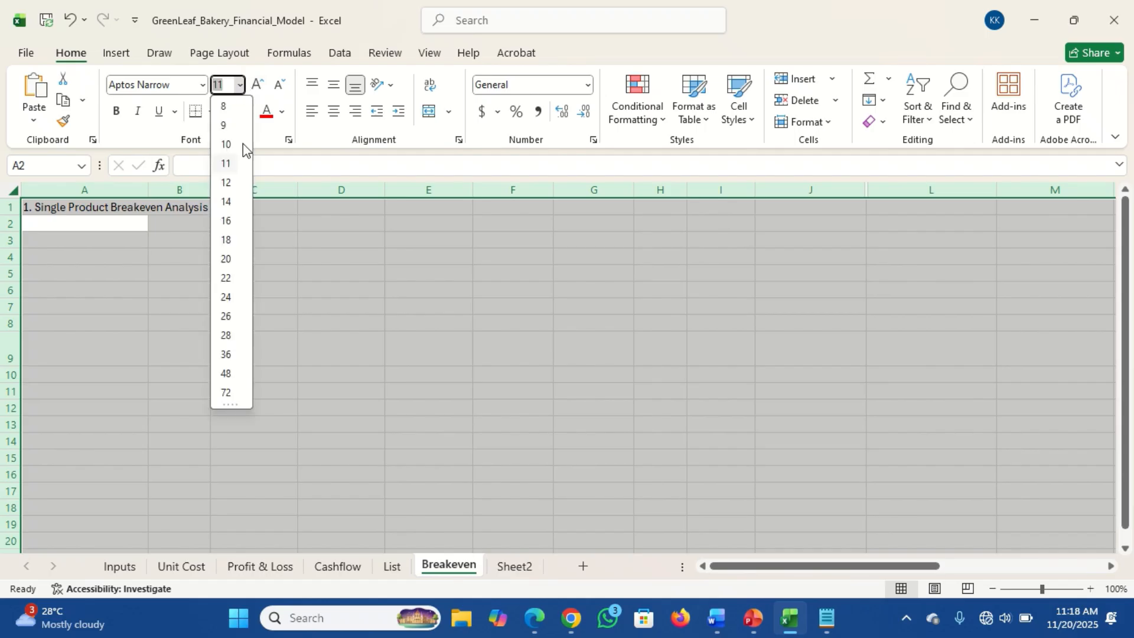
click(226, 222)
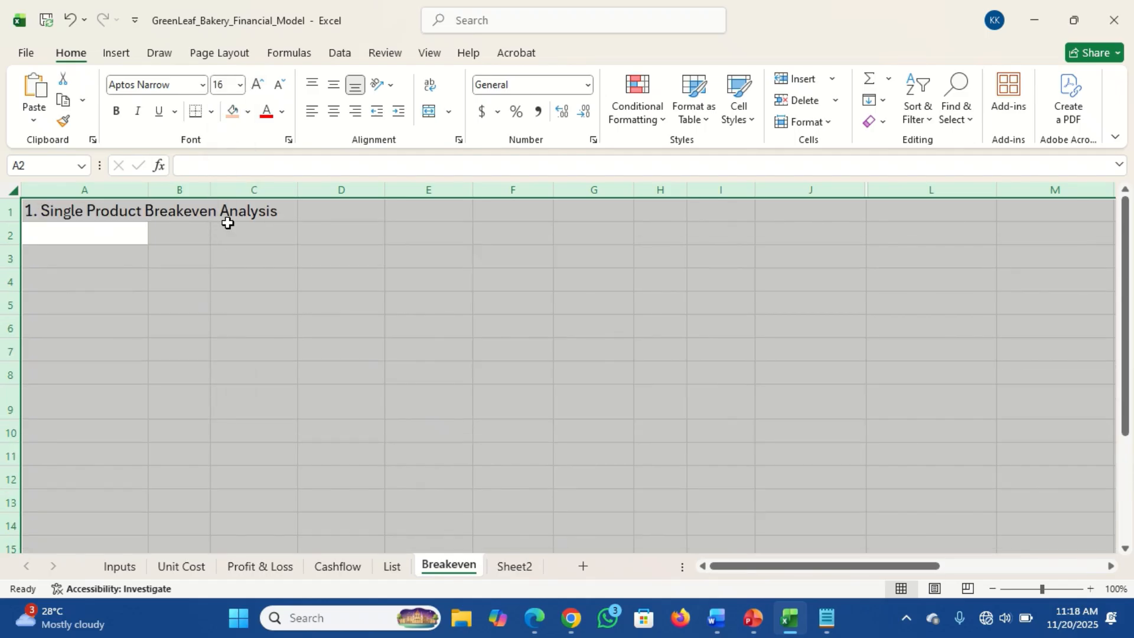
Make the section title in A1 bold and increase the height of row 1
click(74, 211)
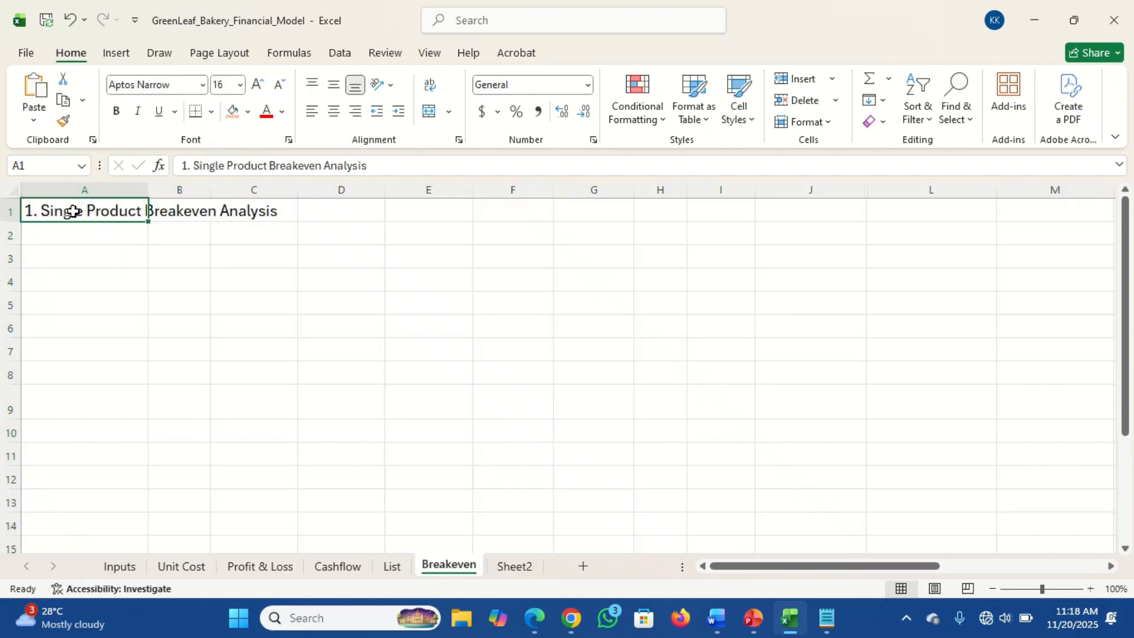
key(ctrl+b)
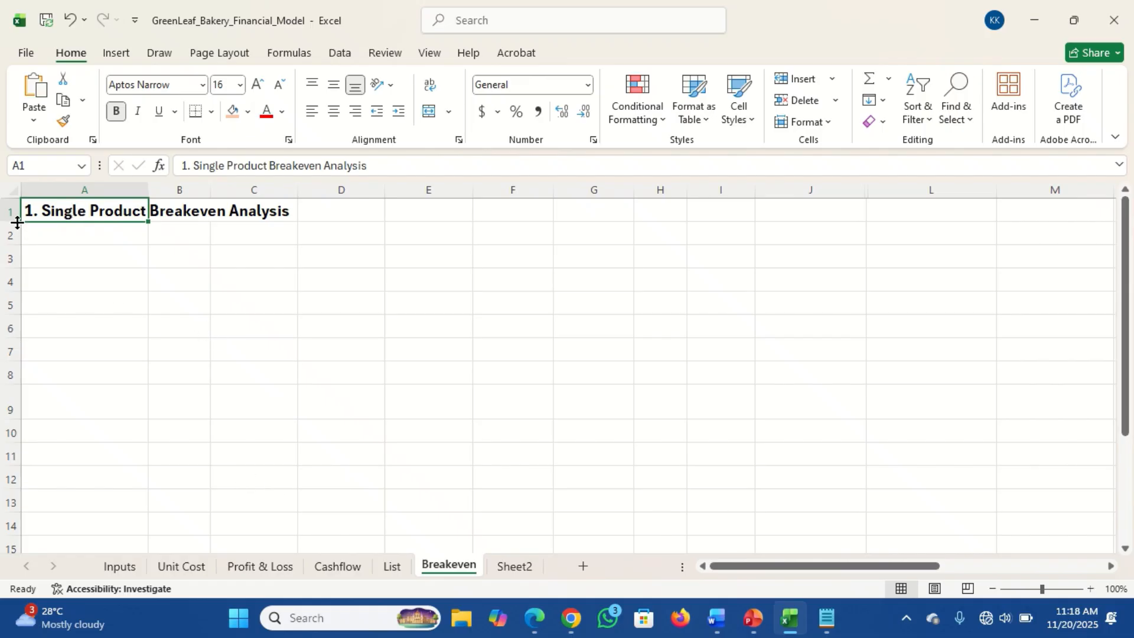
drag(20, 223, 19, 239)
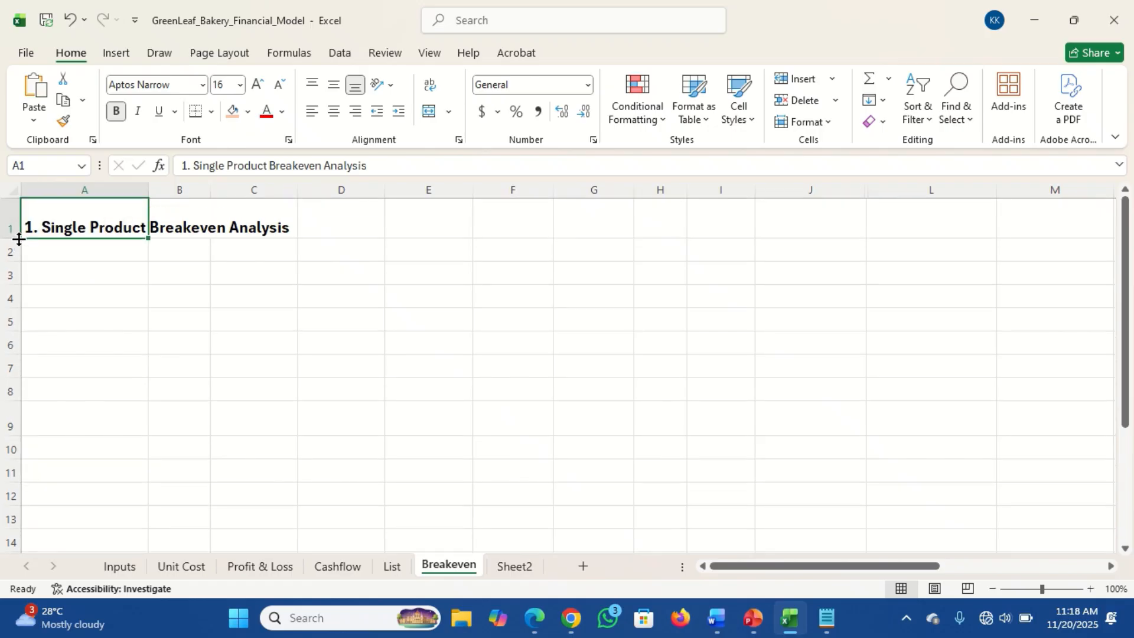
Check the product selection cells on the Inputs and Unit Cost sheets, and enter the label "Product Selected" in A2 of the Breakeven sheet
click(85, 255)
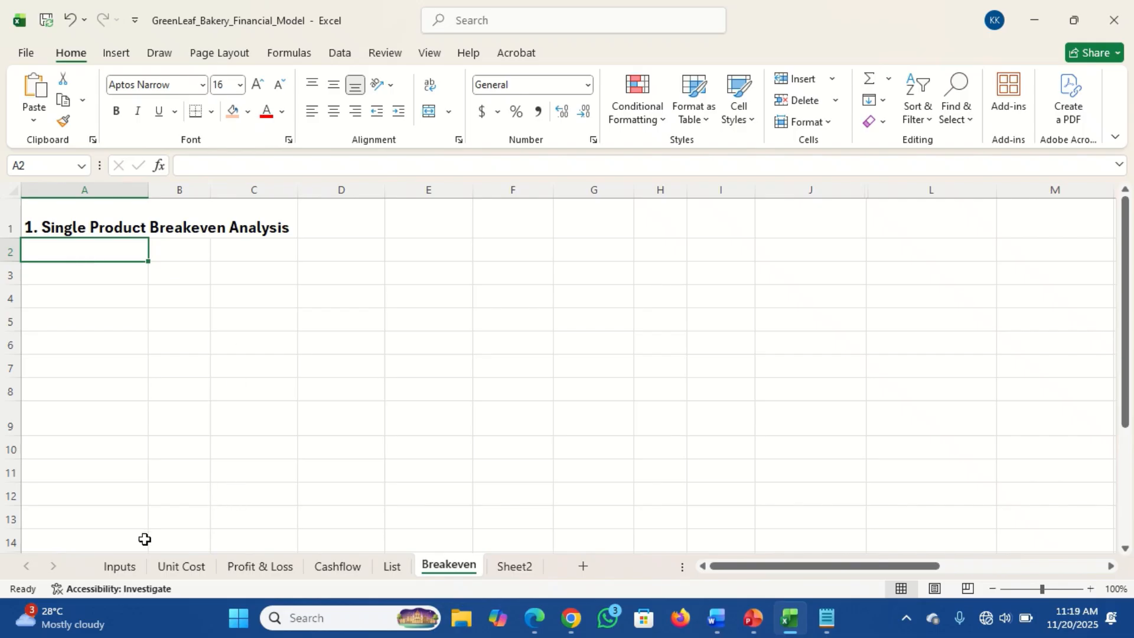
click(119, 566)
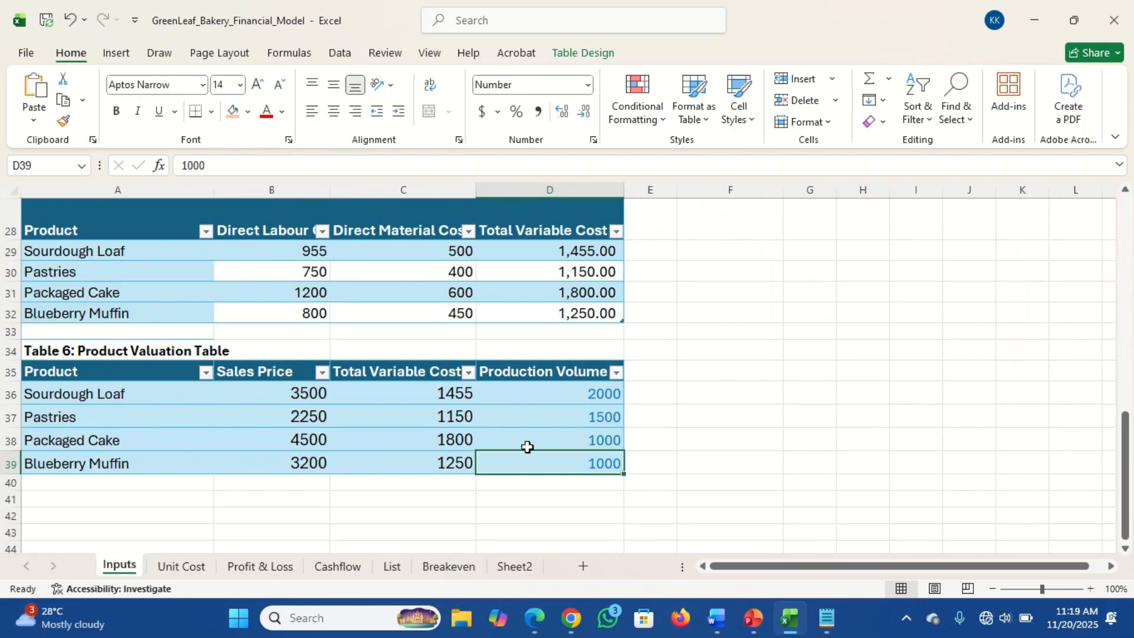
click(1126, 217)
click(1125, 217)
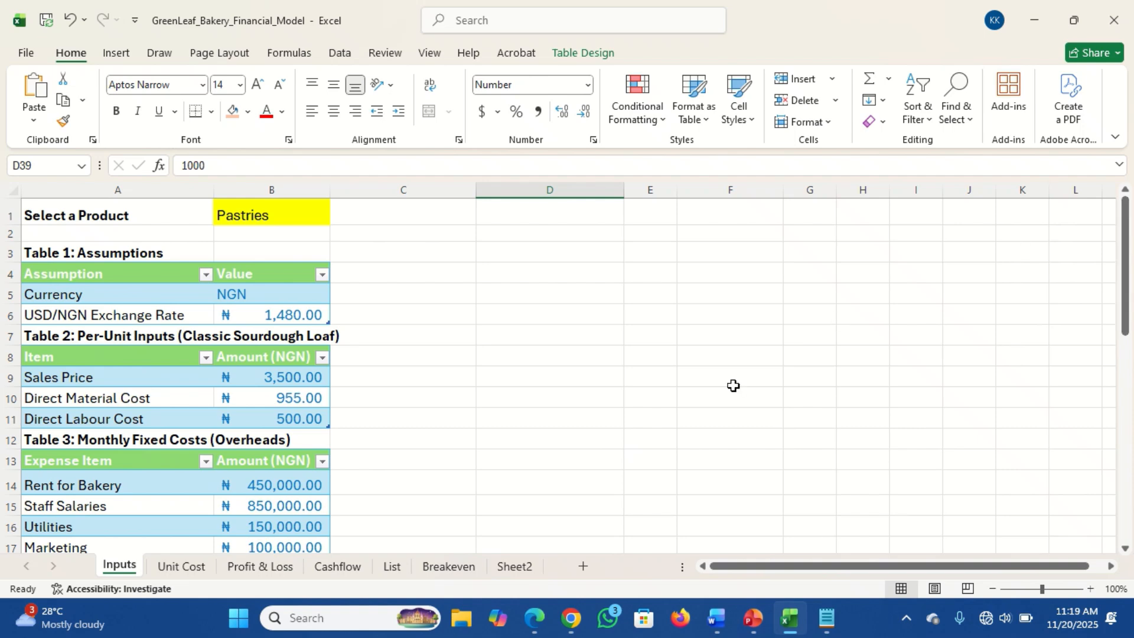
click(185, 565)
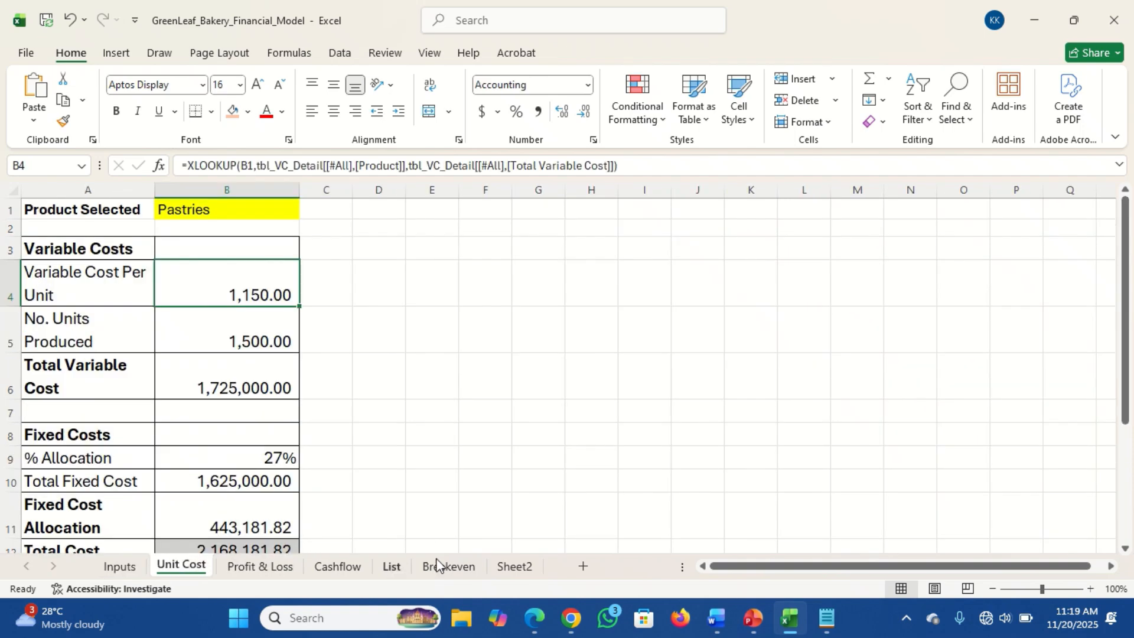
click(449, 568)
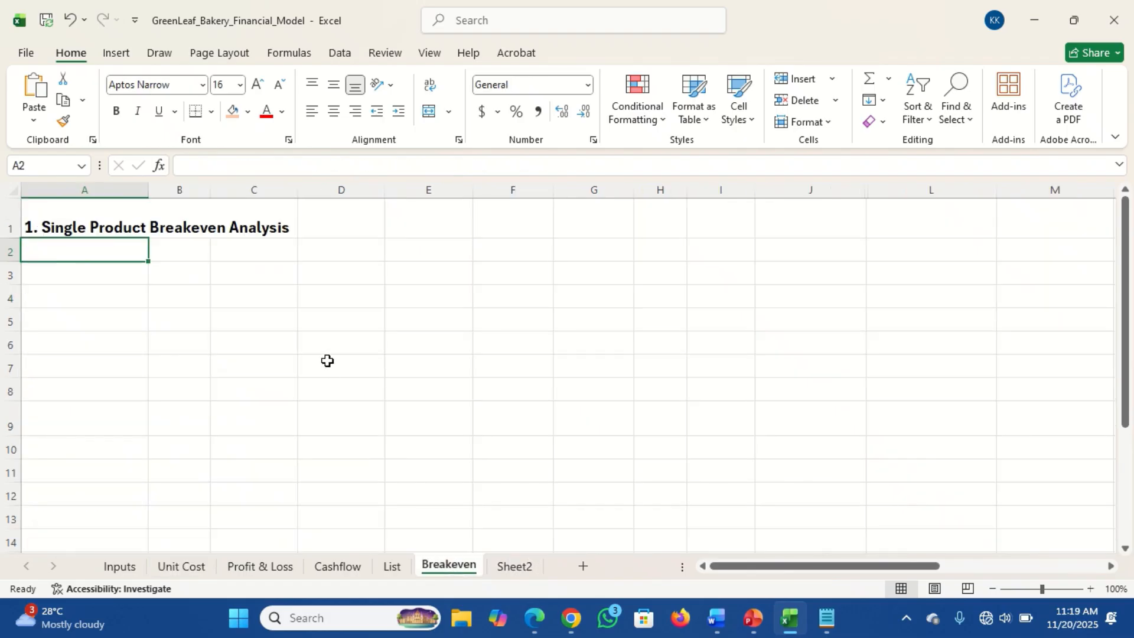
text(Product Selected)
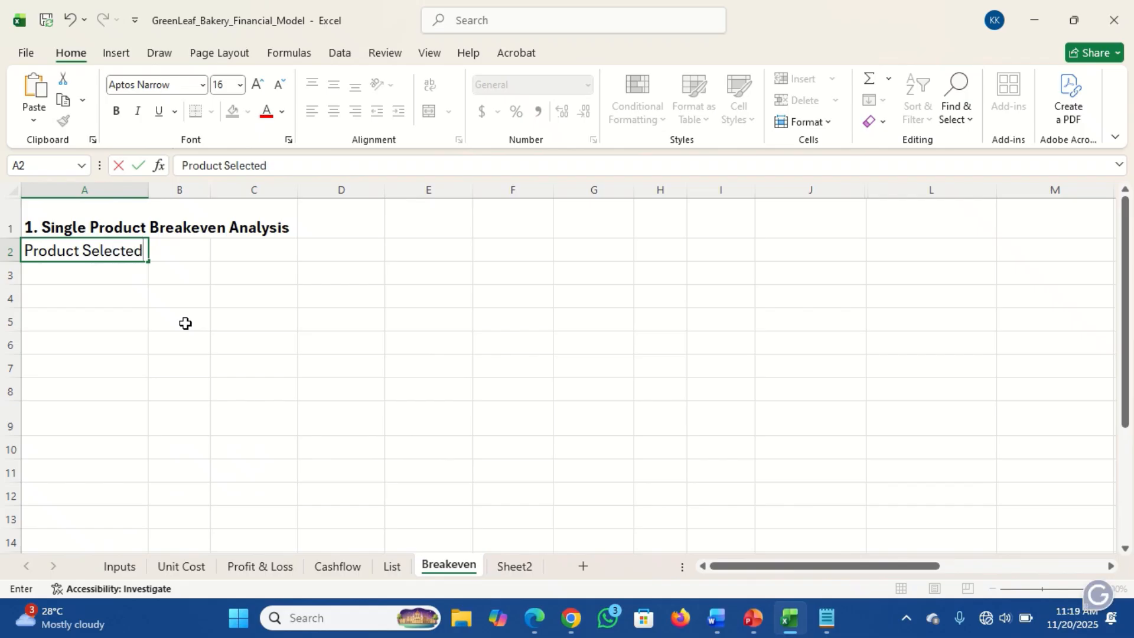
key(Return)
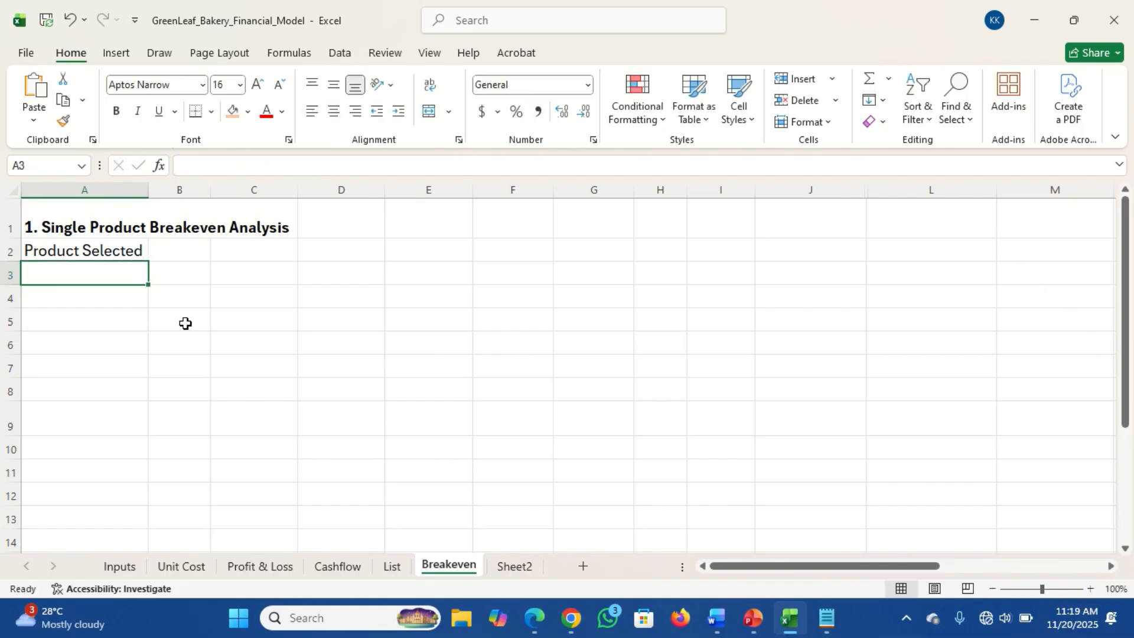
key(Up)
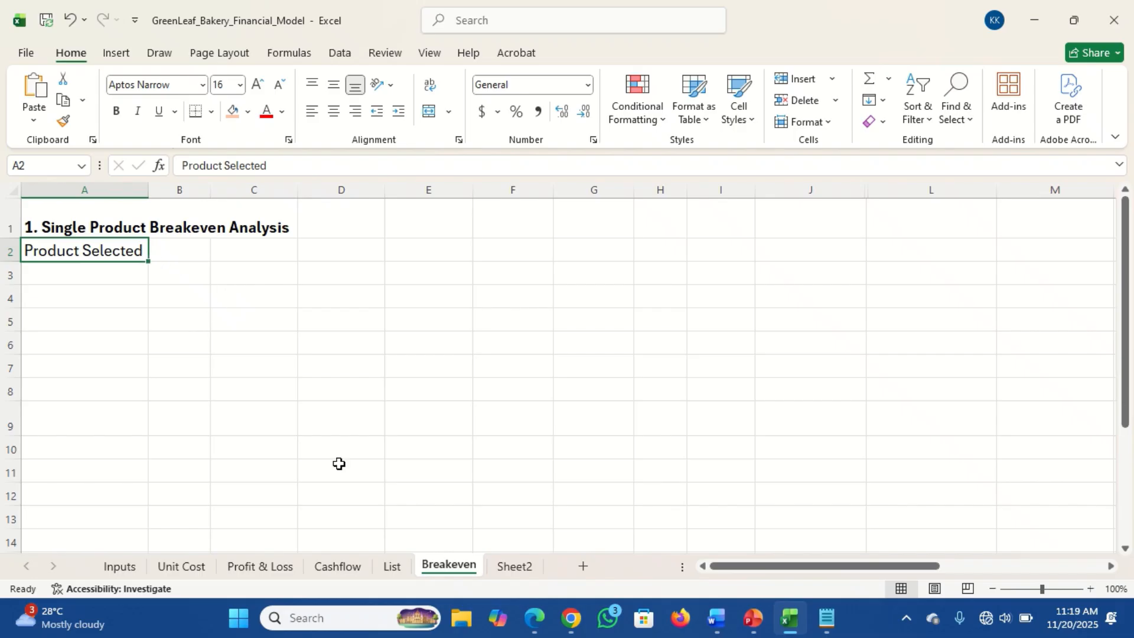
Widen column B on the Breakeven sheet and fill cell B2 yellow, matching the product cell on the Unit Cost sheet
click(190, 569)
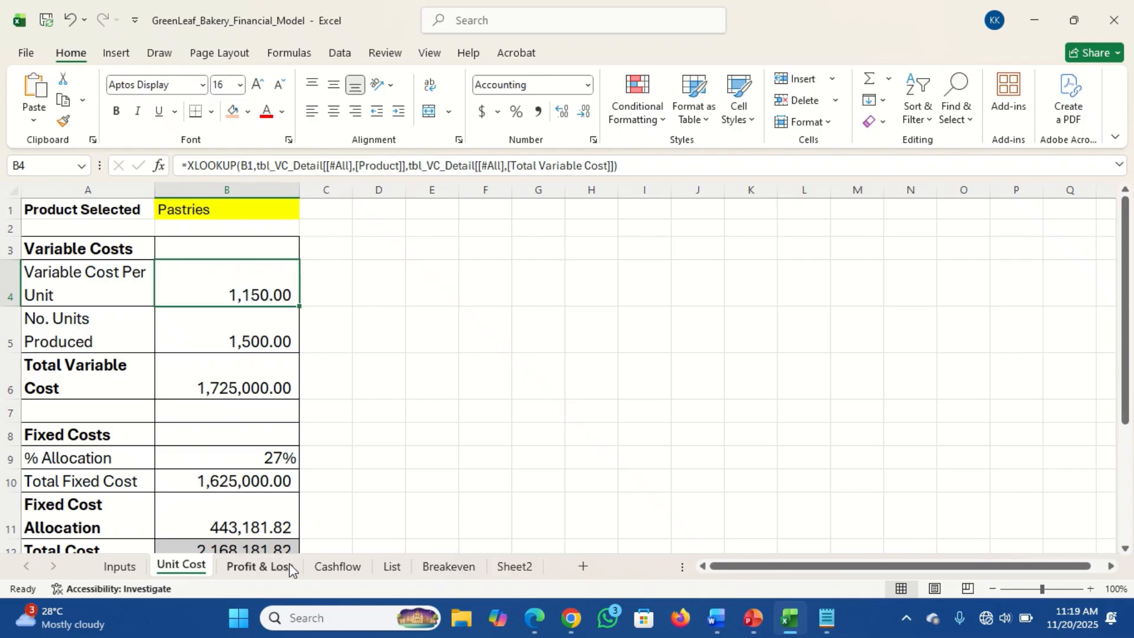
click(450, 570)
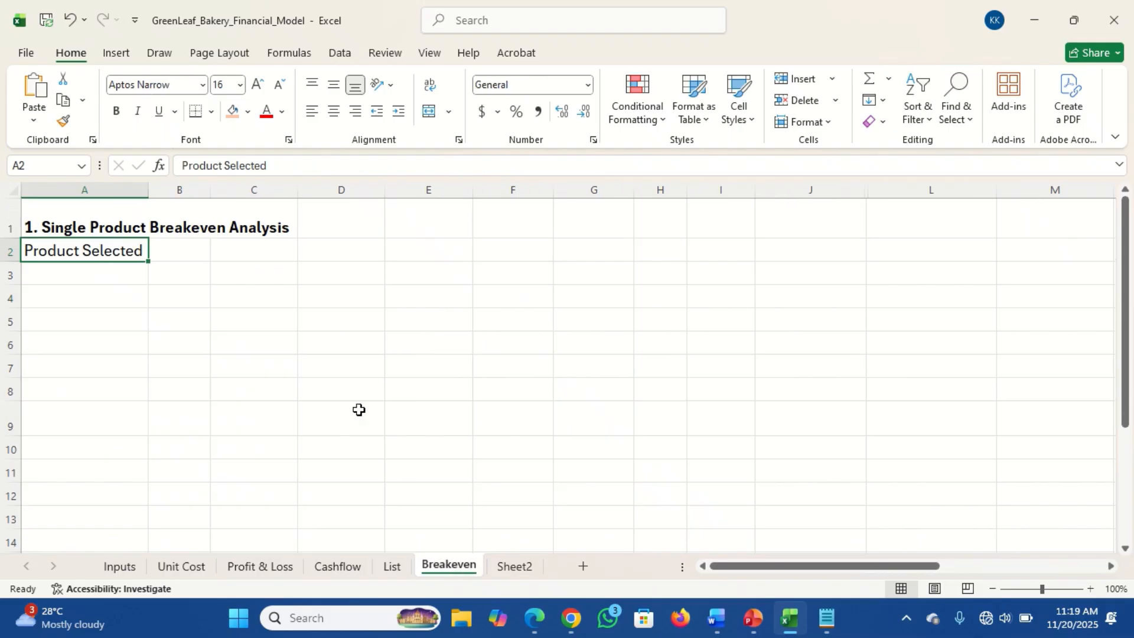
click(193, 253)
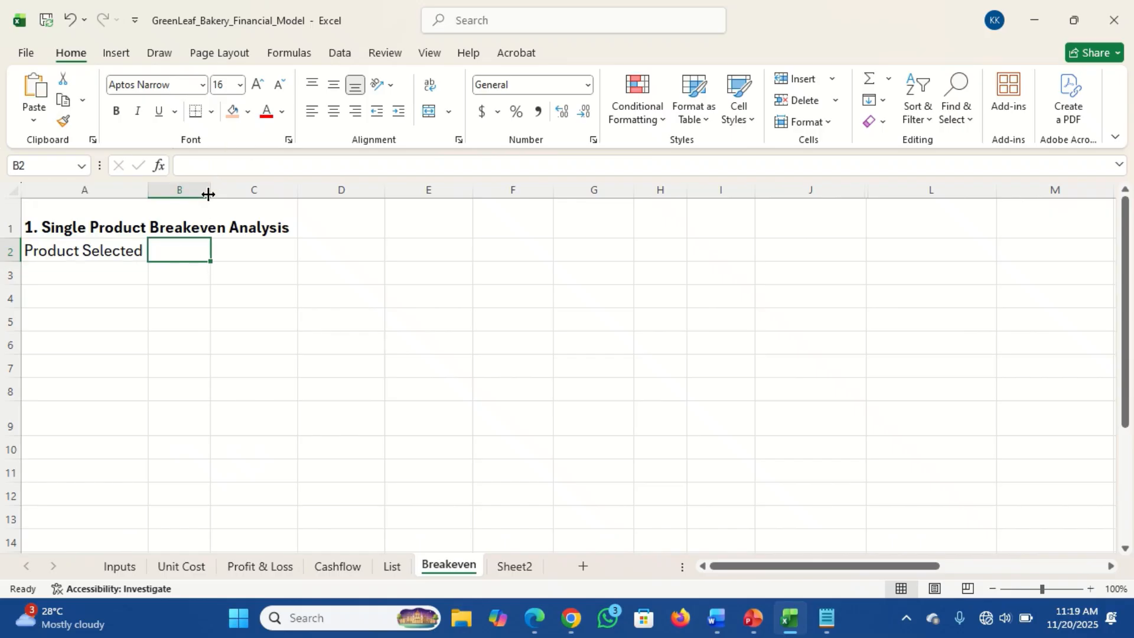
drag(208, 194, 267, 194)
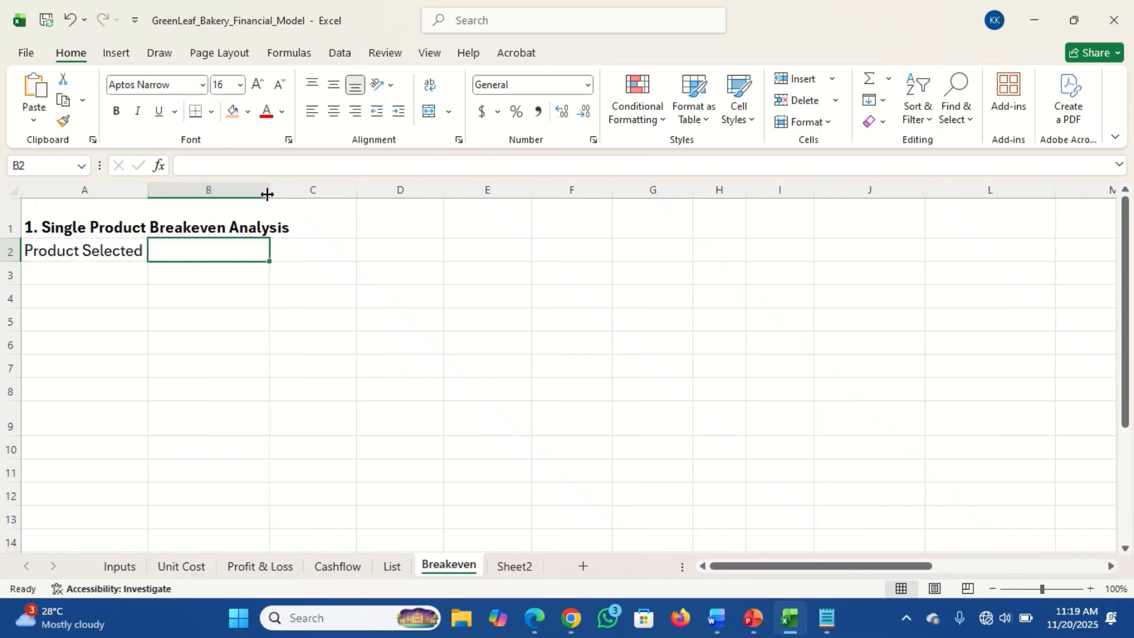
click(248, 112)
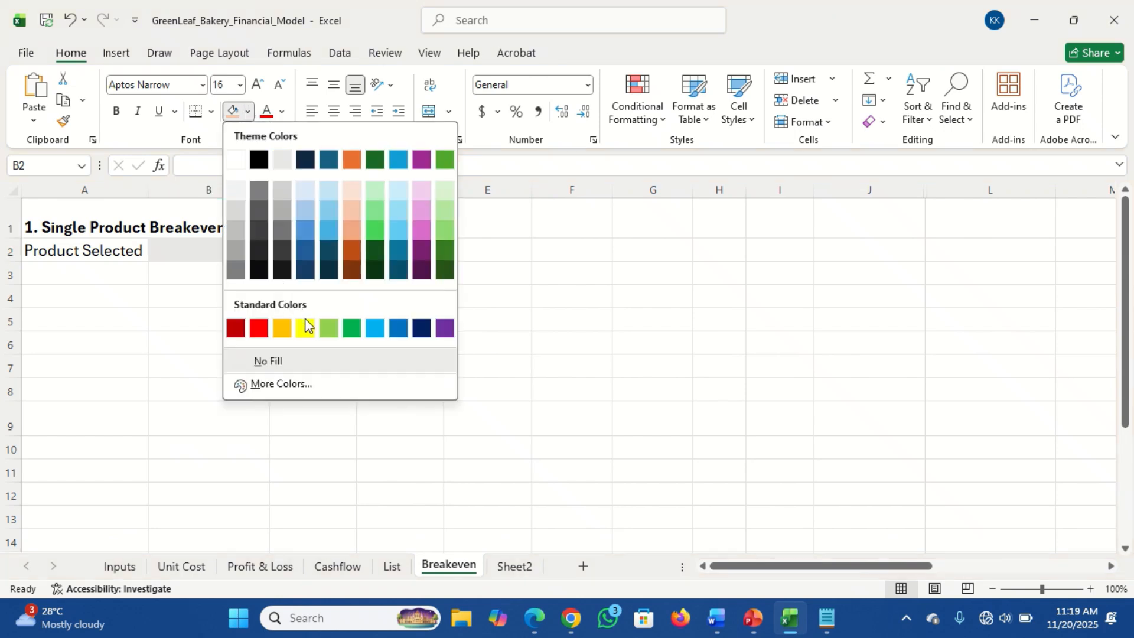
click(306, 330)
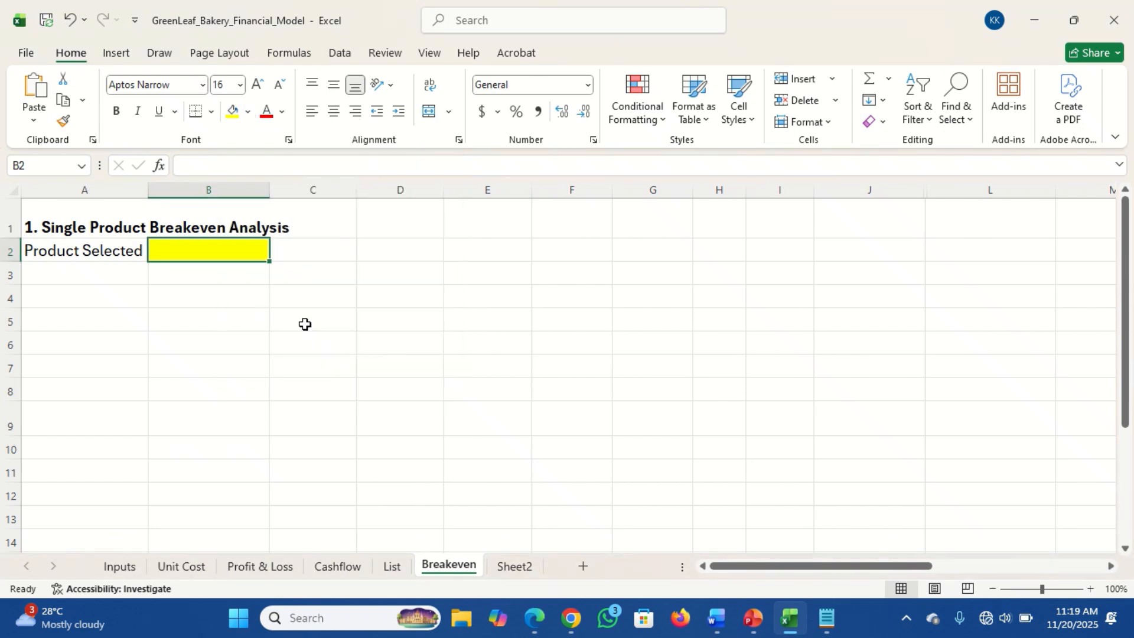
Reduce the Product Selected label in A2 to font size 14 and make it bold
click(98, 255)
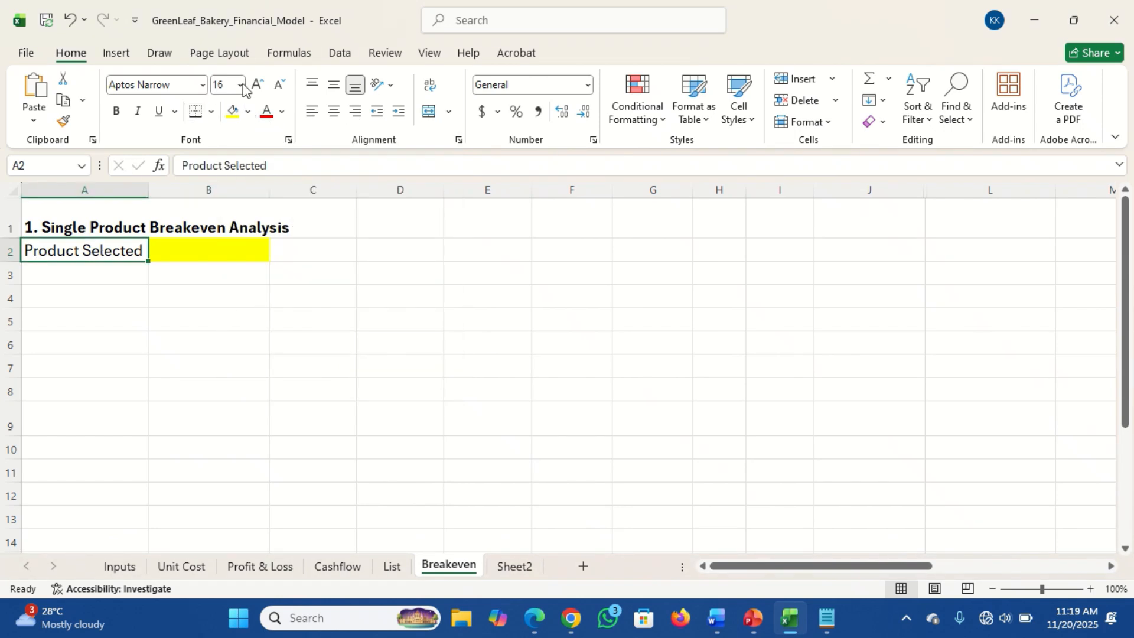
click(282, 86)
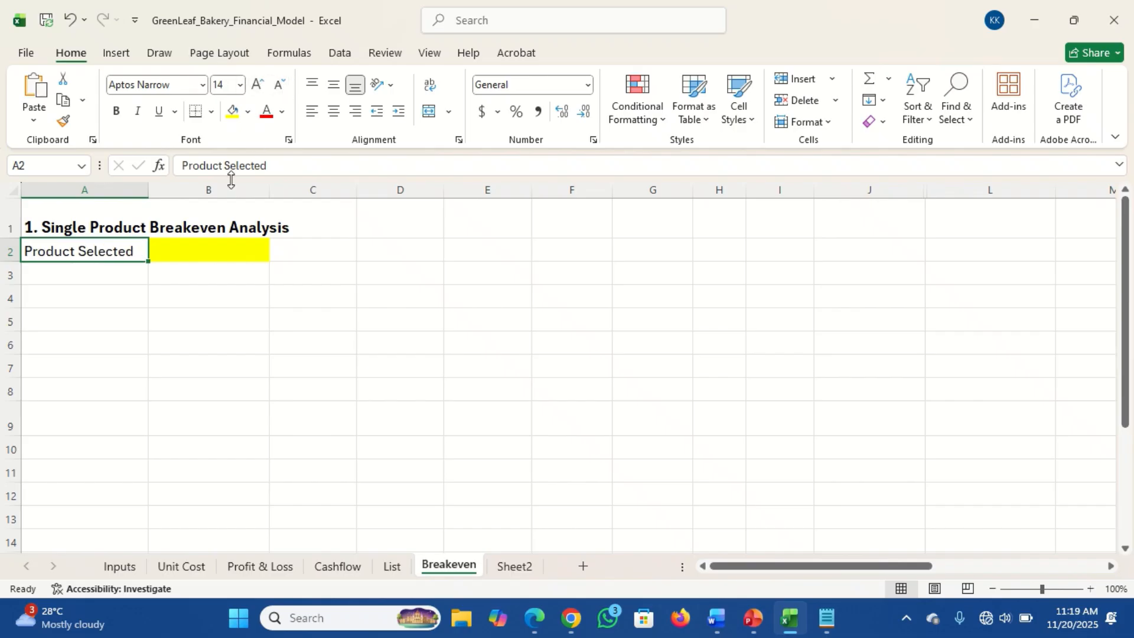
click(117, 112)
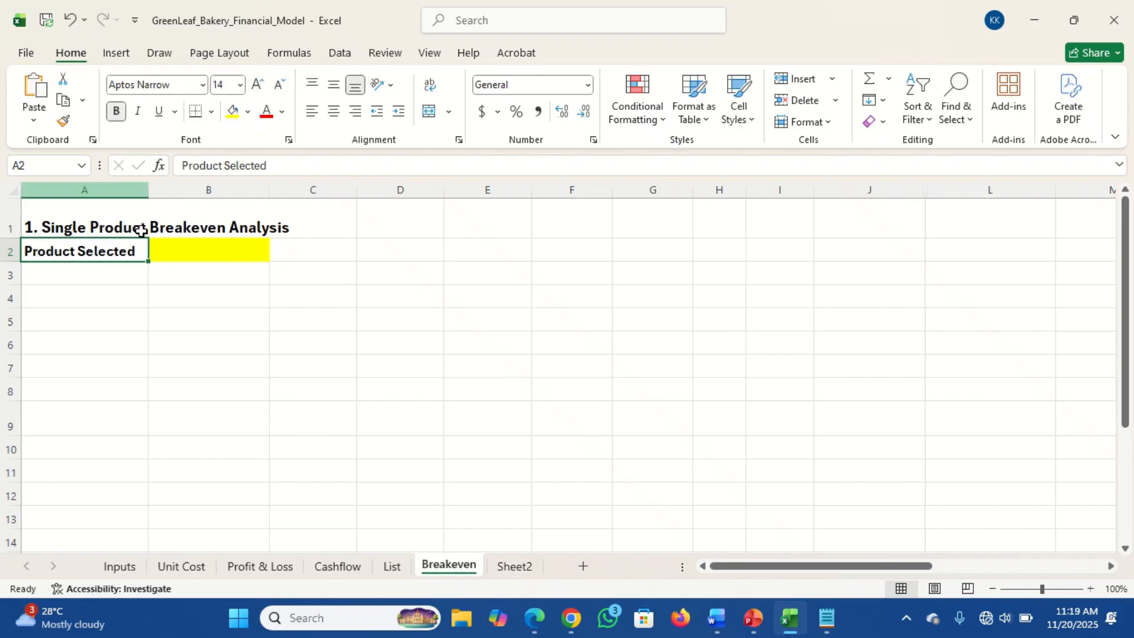
Enter the label "Fixed Cost" in cell A3 and make it bold
click(109, 276)
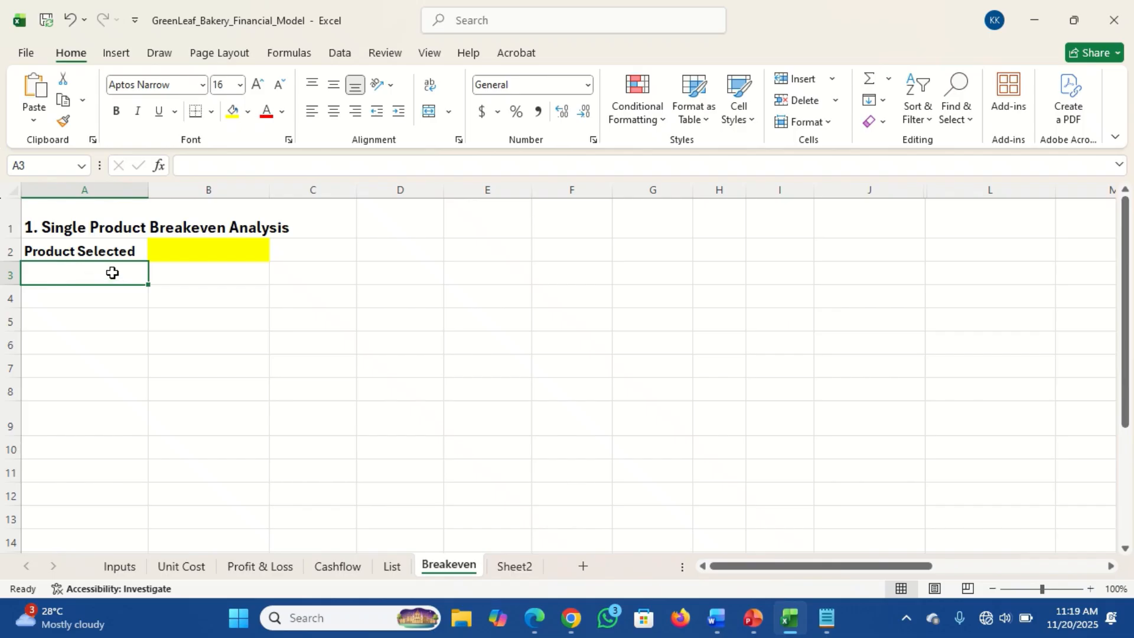
text(Fixed)
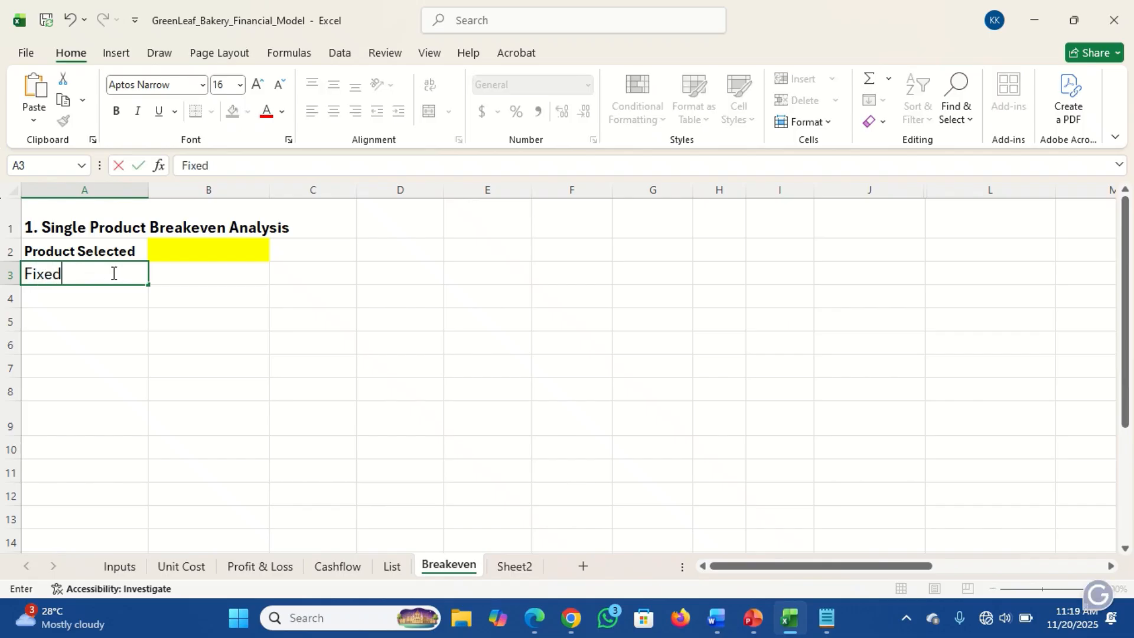
text( Cost)
key(Return)
click(112, 273)
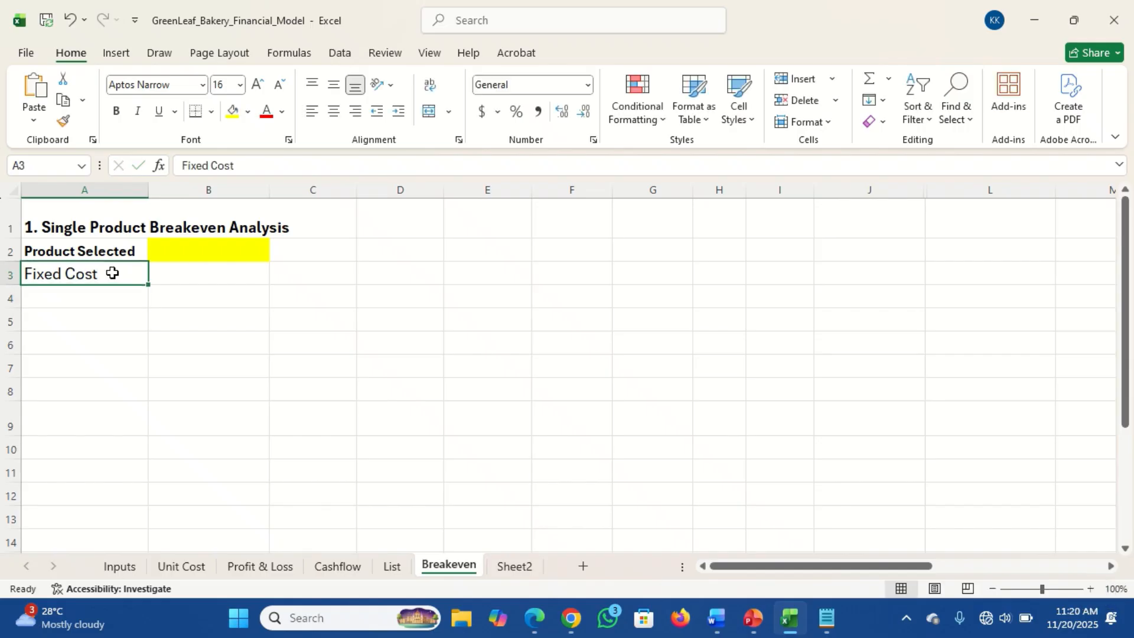
key(ctrl+b)
Enter the label "Contribution Margin" in cell A4, wrap its text and make it bold
key(Down)
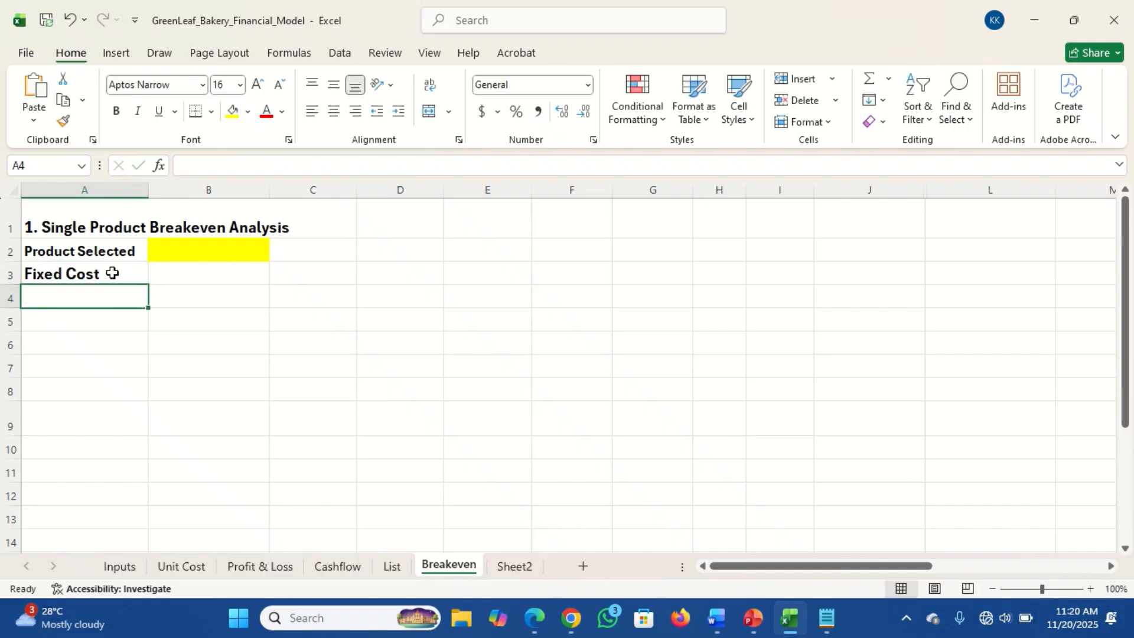
text(C)
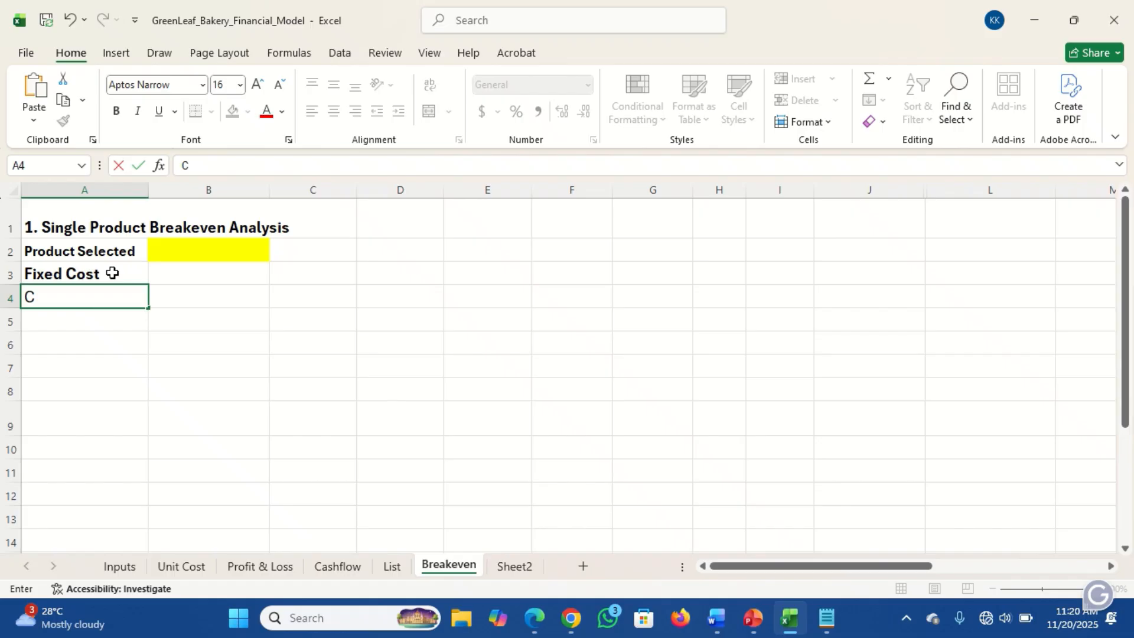
text(ontribution Ma)
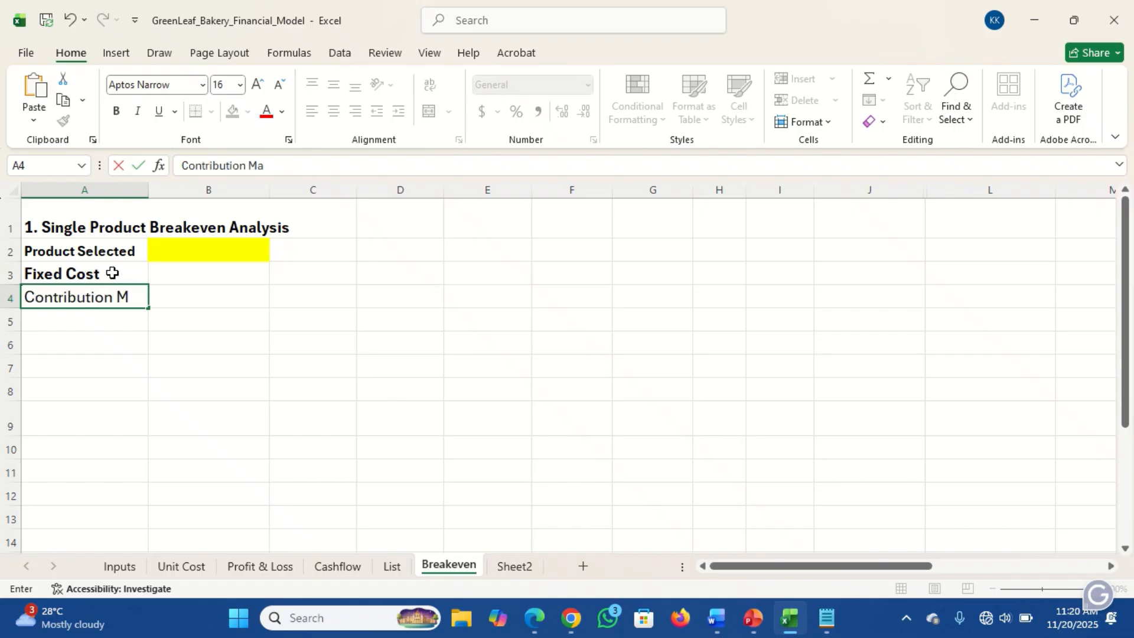
text(rgin)
key(Return)
click(96, 291)
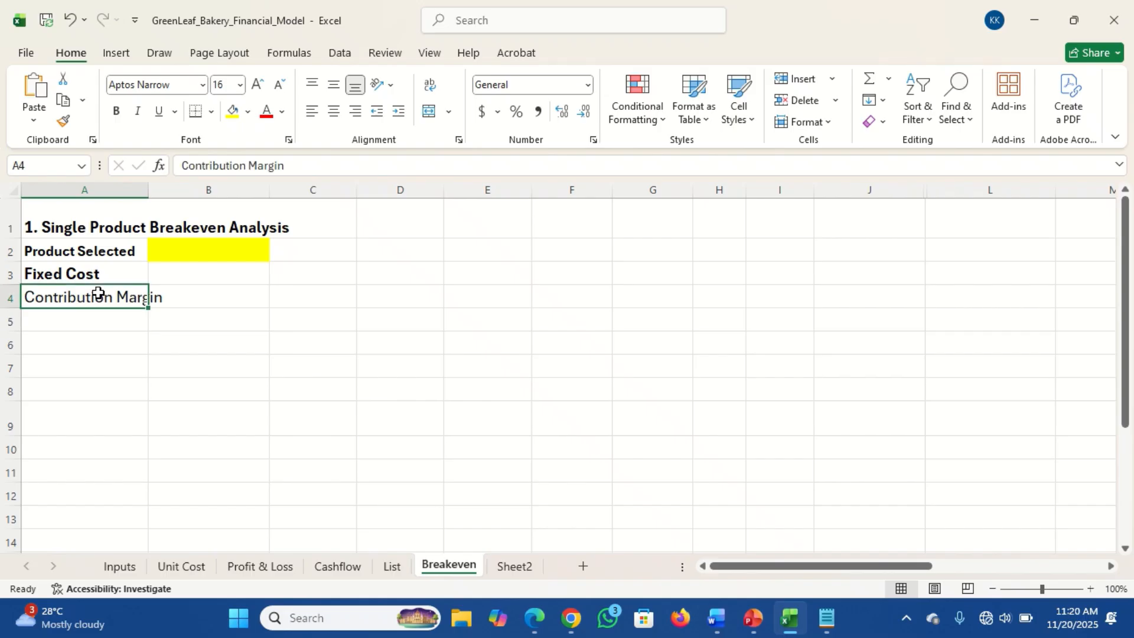
click(427, 88)
key(ctrl+b)
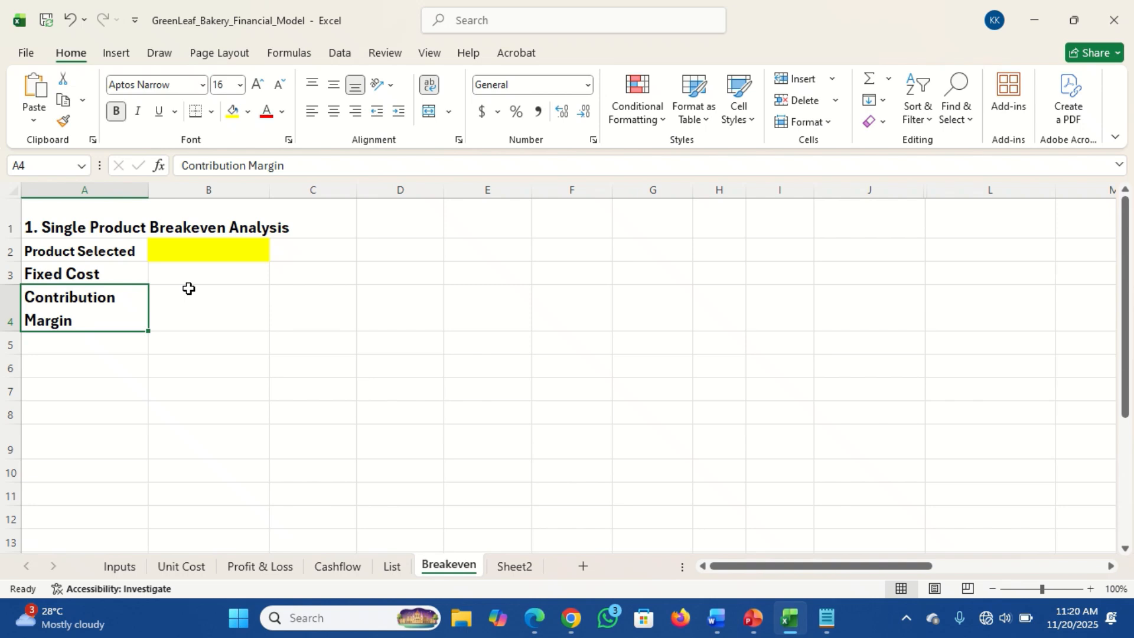
Apply the comma number format to the Fixed Cost and Contribution Margin value cells B3:B4
click(192, 280)
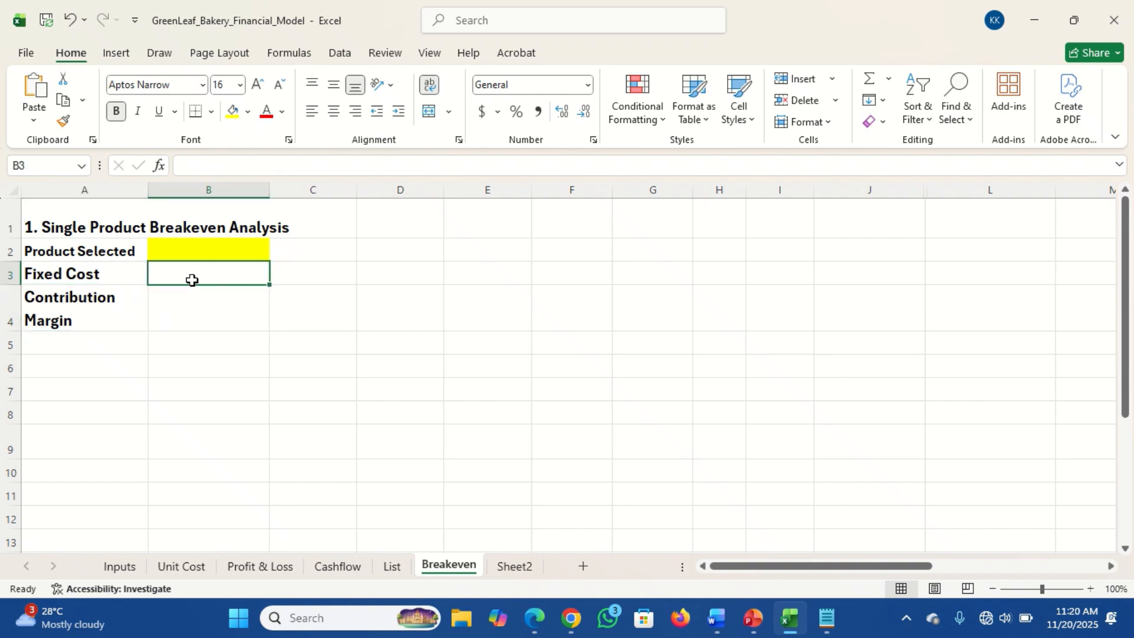
drag(192, 280, 192, 304)
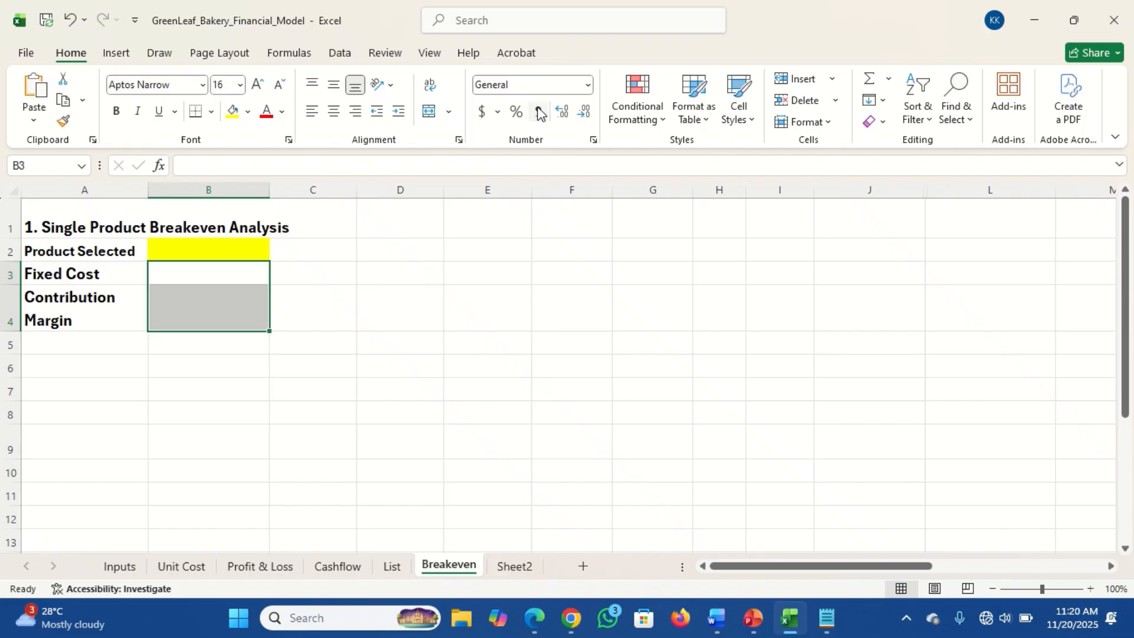
click(539, 112)
Enter the labels "Breakeven in Units" in cell A5 and "Breakeven in Revenue" in cell A6
click(106, 340)
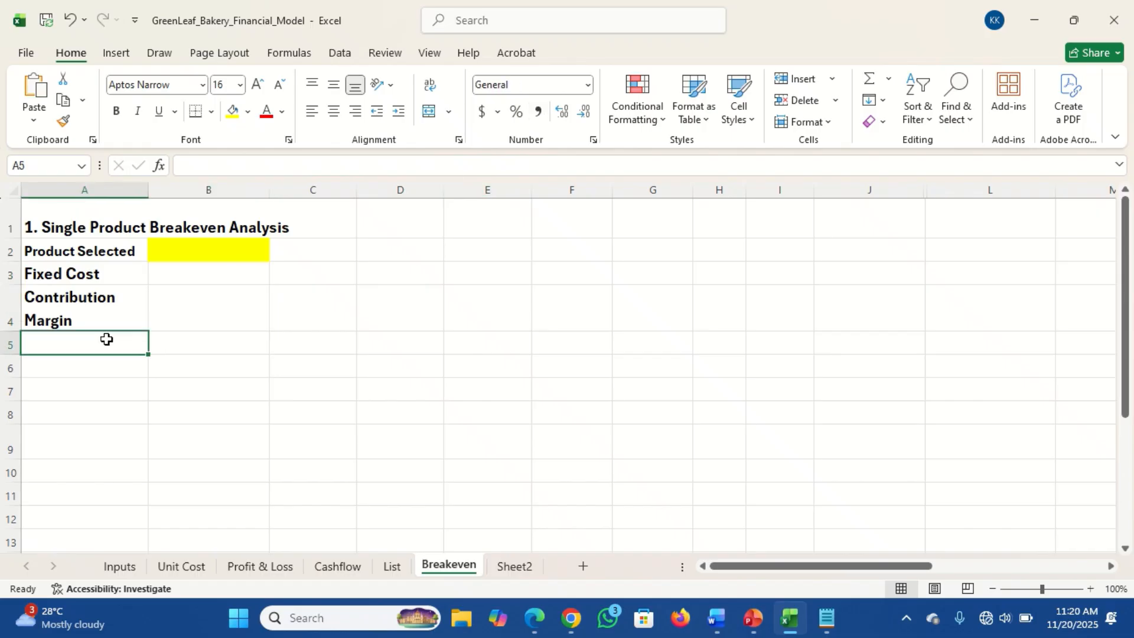
text(Bre)
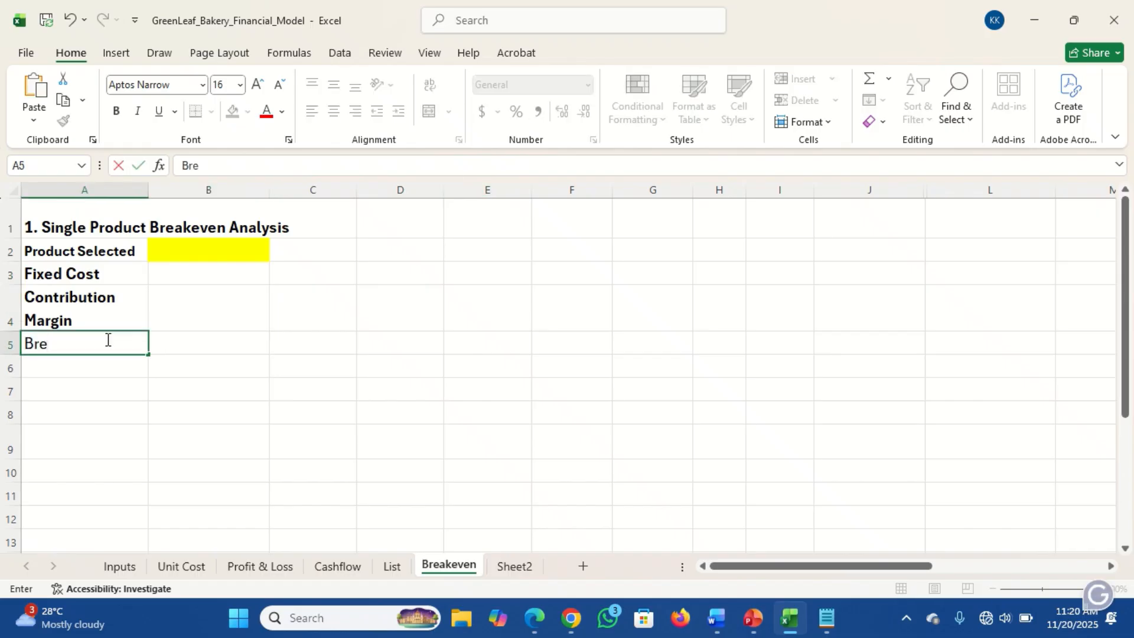
text(akeven in Unit)
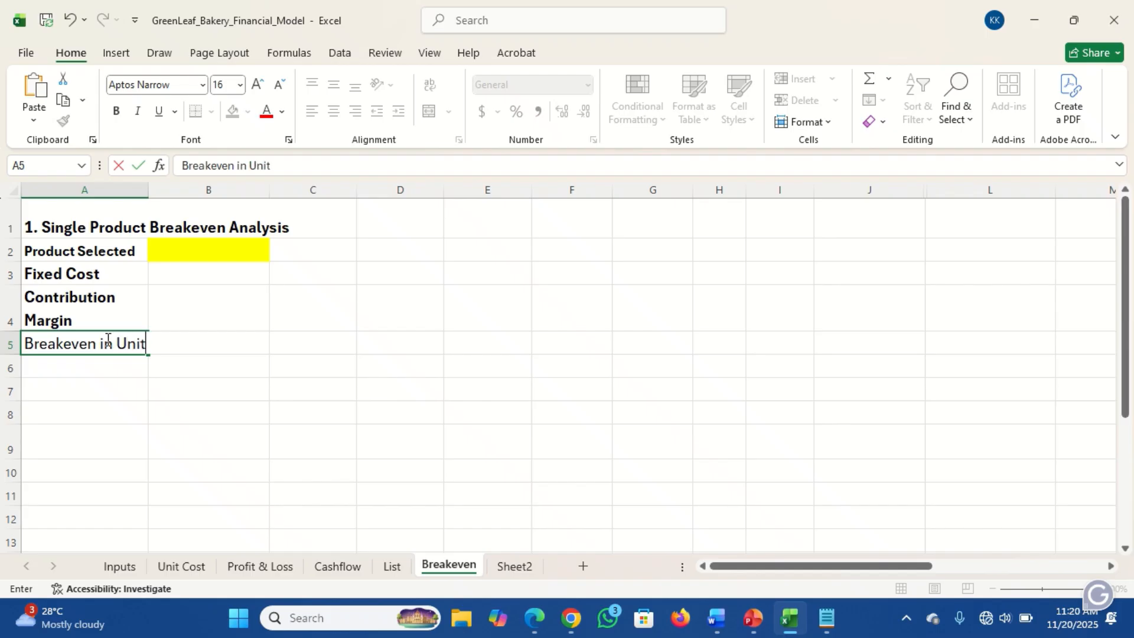
text(s)
key(Return)
text(Br)
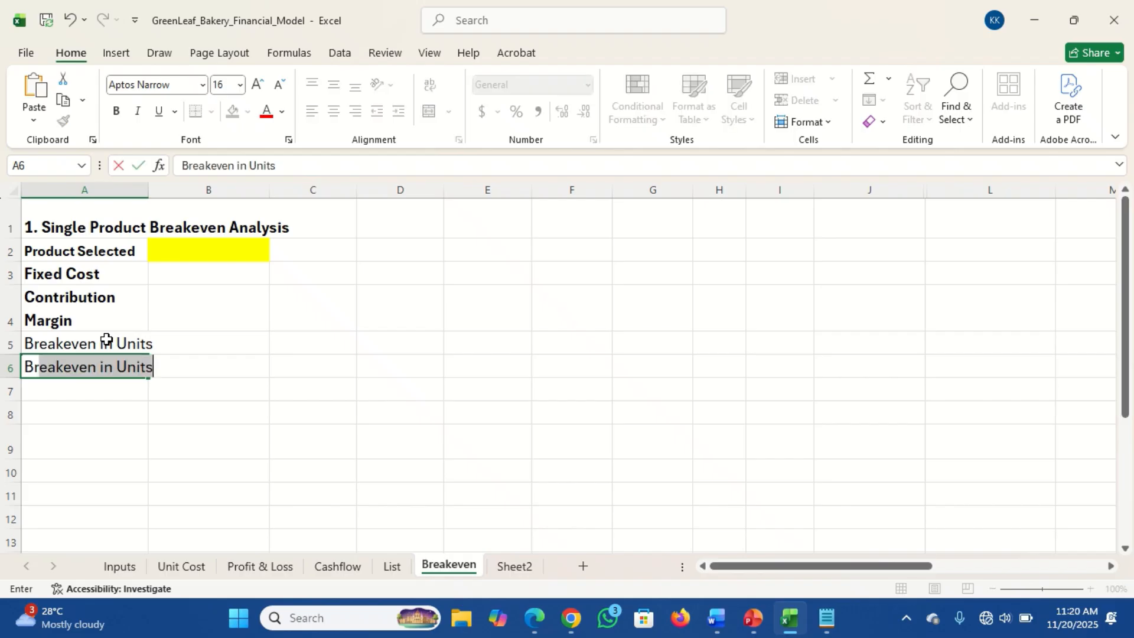
click(127, 366)
double_click(127, 367)
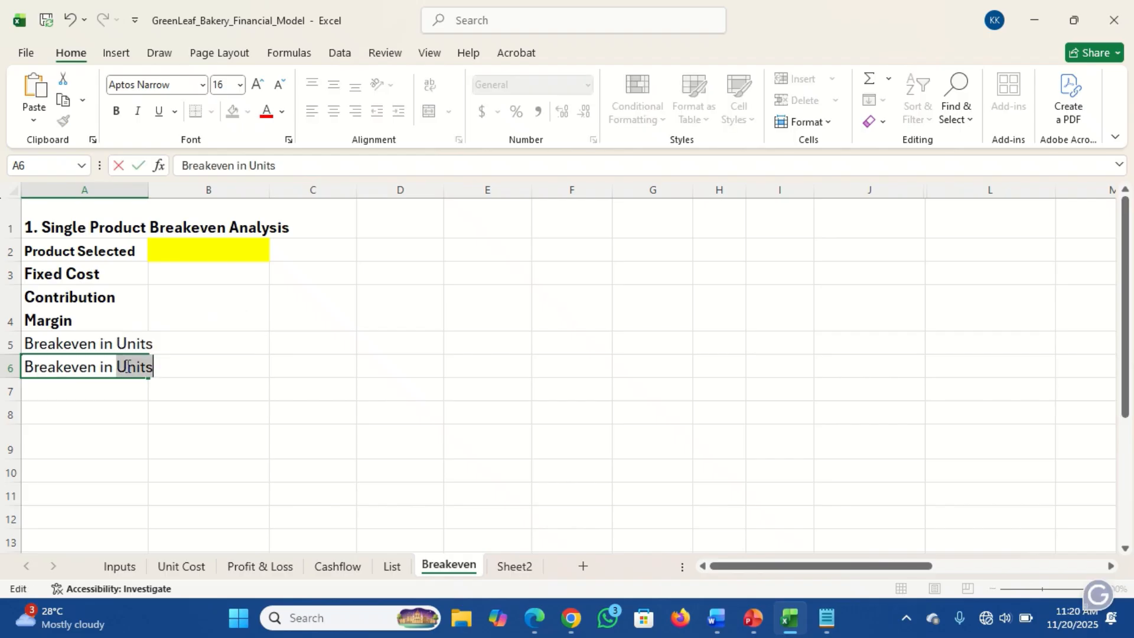
text(Revenue)
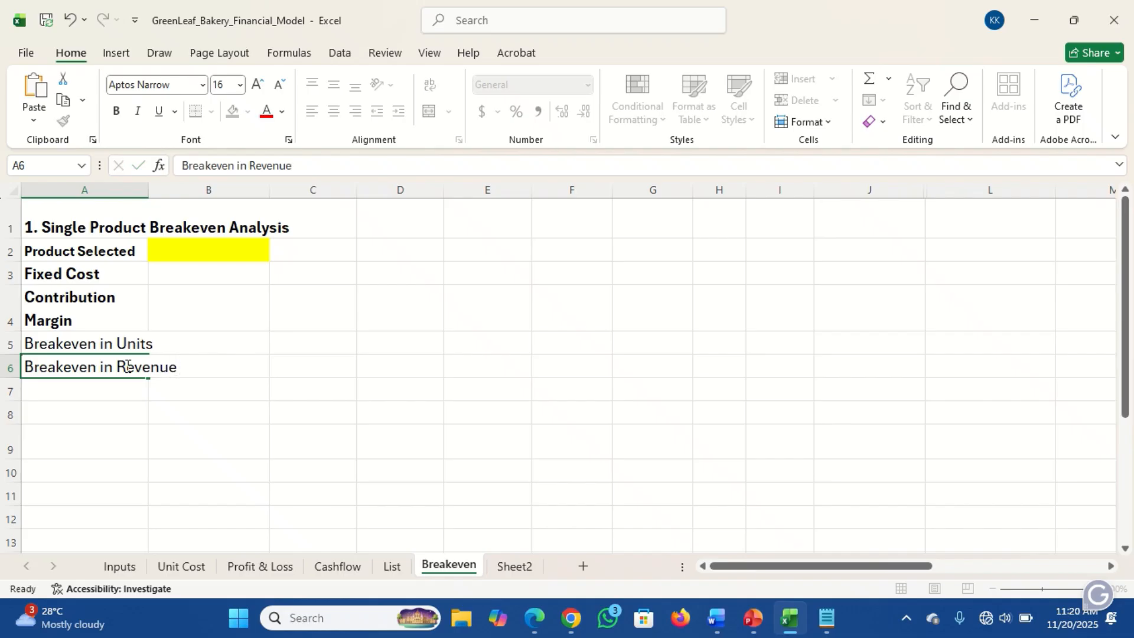
key(Return)
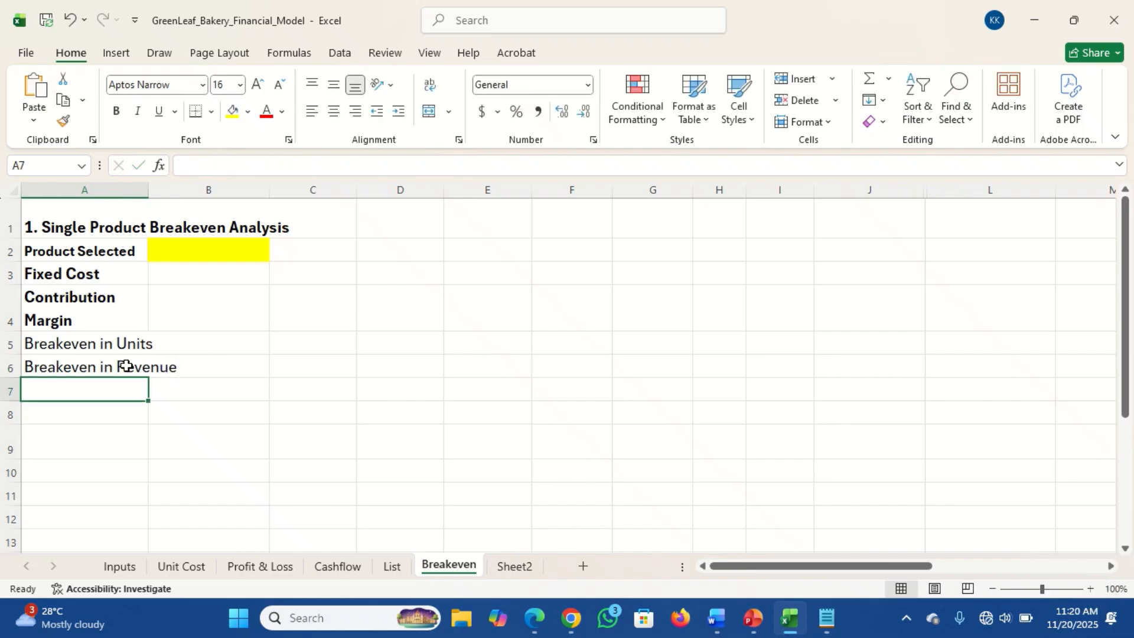
Make the two breakeven labels in A5:A6 bold and wrap their text
drag(54, 344, 54, 360)
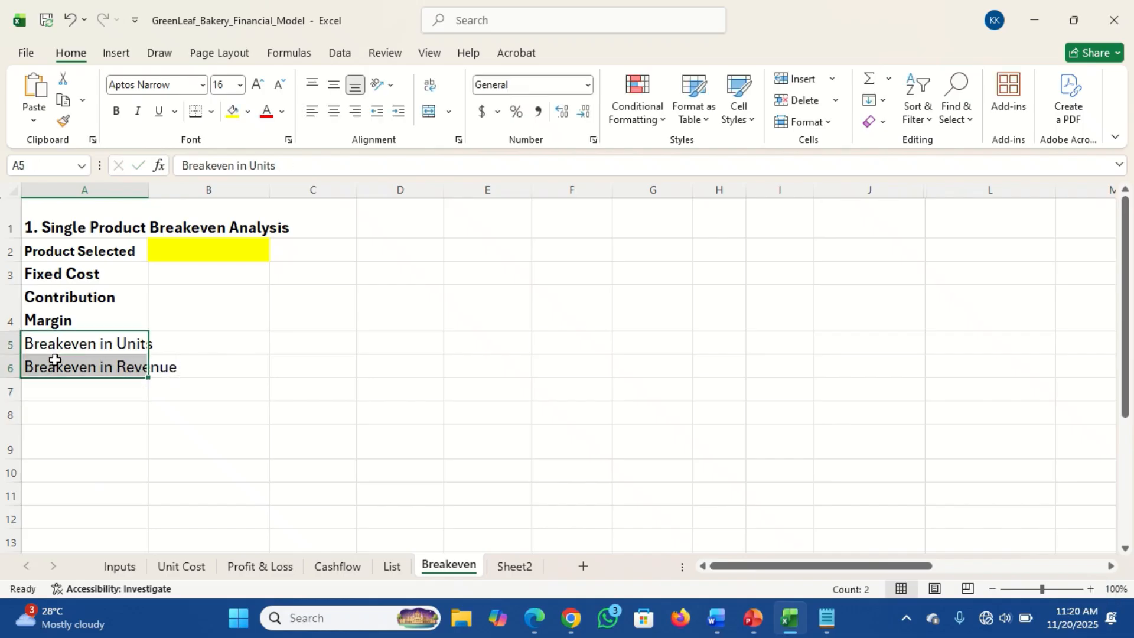
key(ctrl+b)
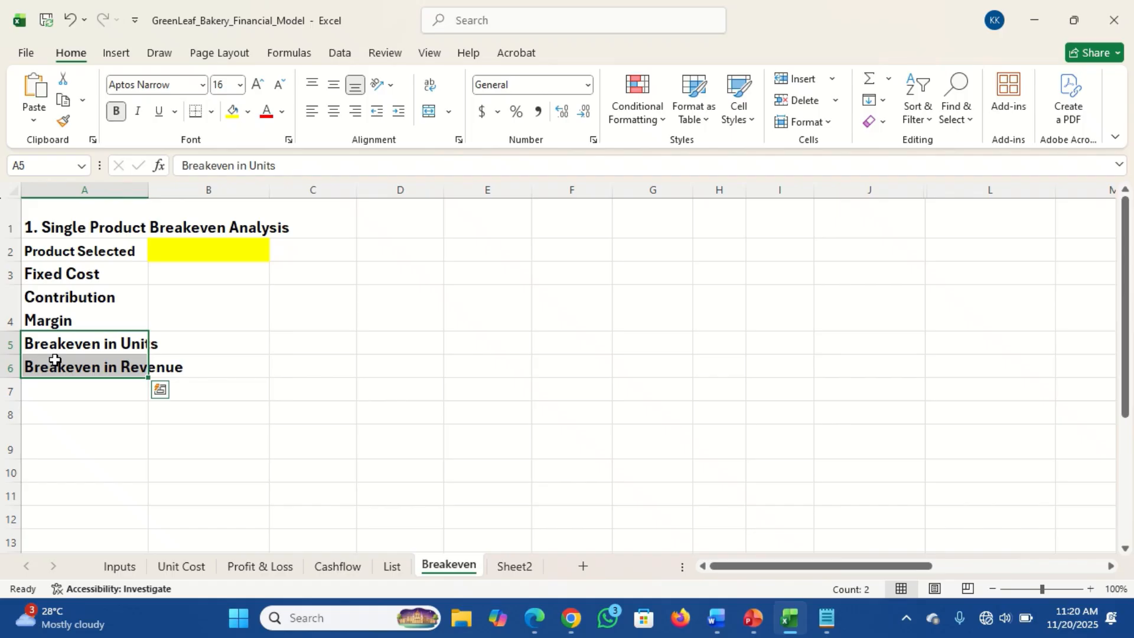
click(170, 276)
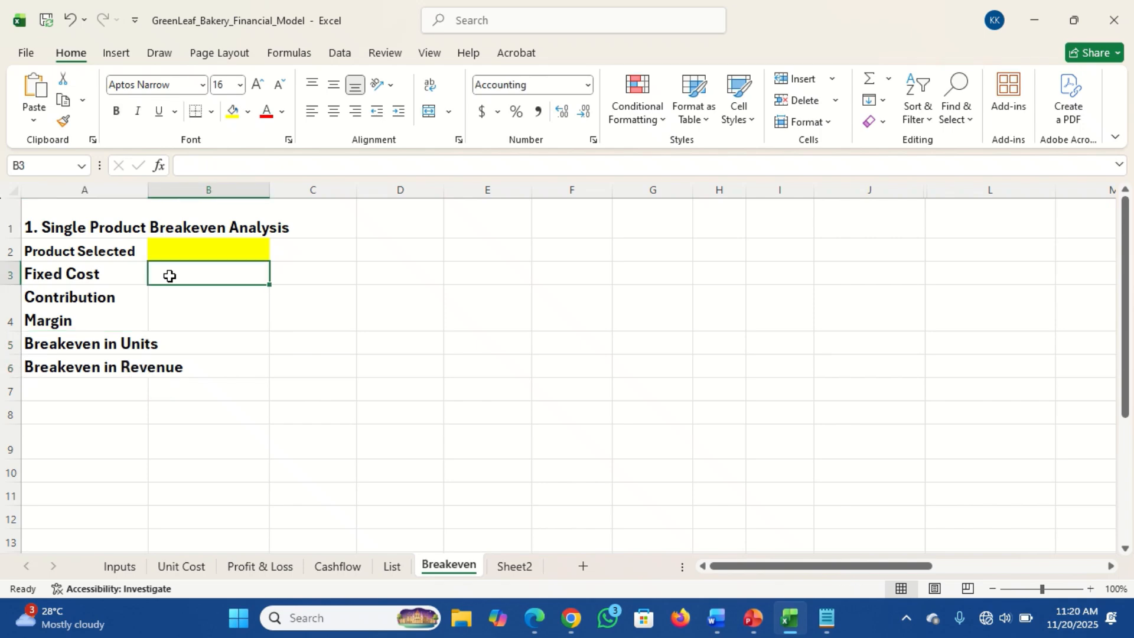
click(64, 338)
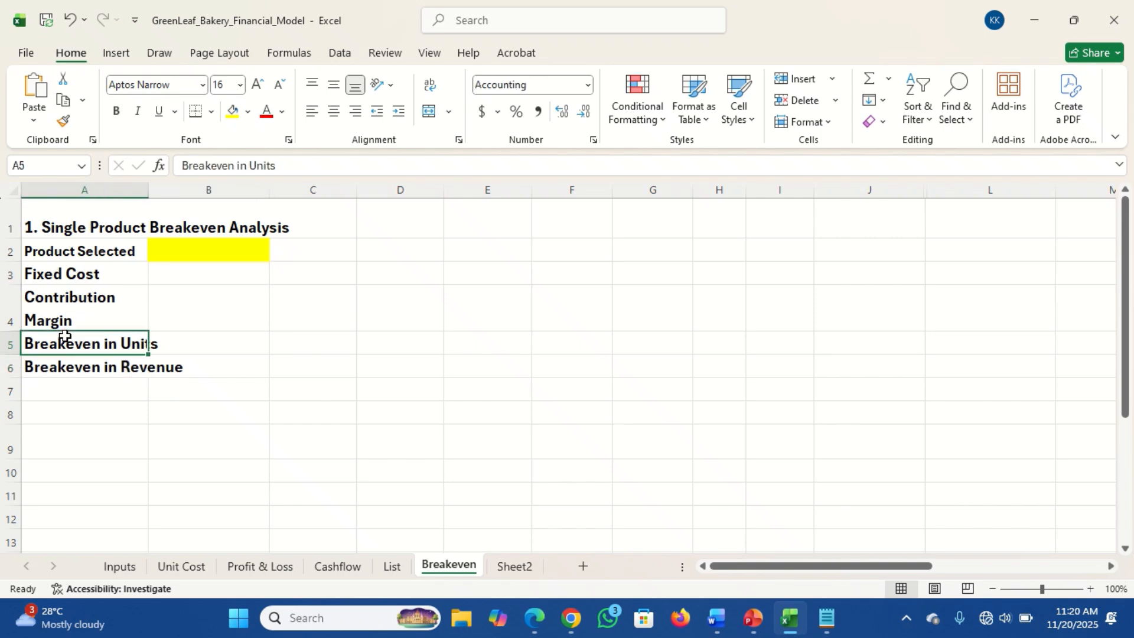
drag(65, 337, 64, 366)
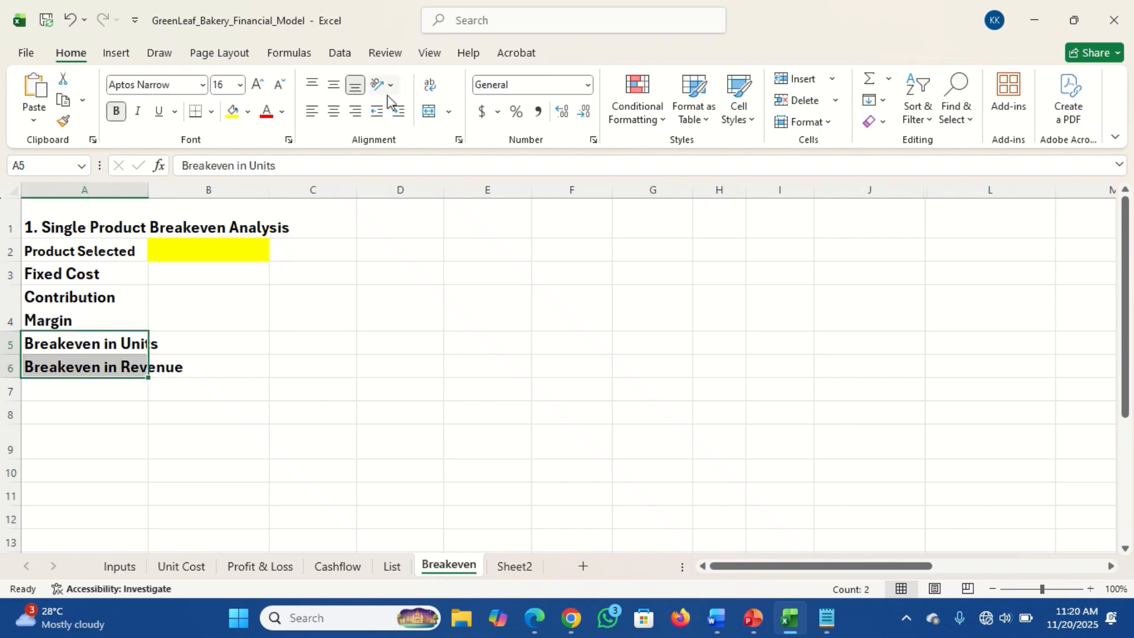
click(430, 85)
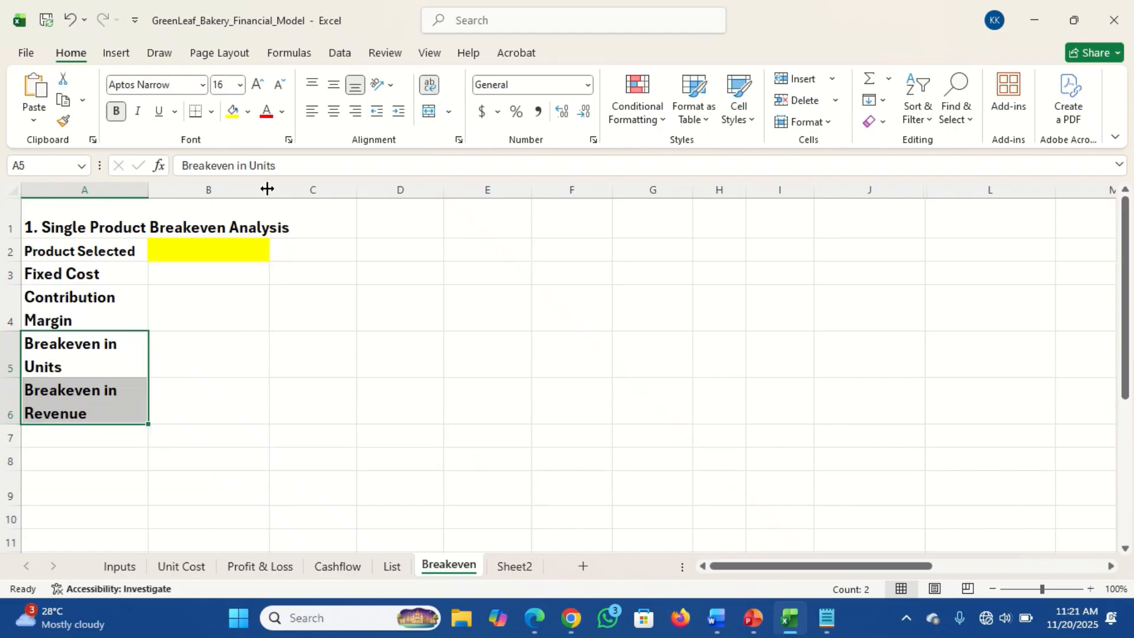
Widen column B slightly and apply the comma number format to the value cells B3:B6
drag(267, 188, 290, 189)
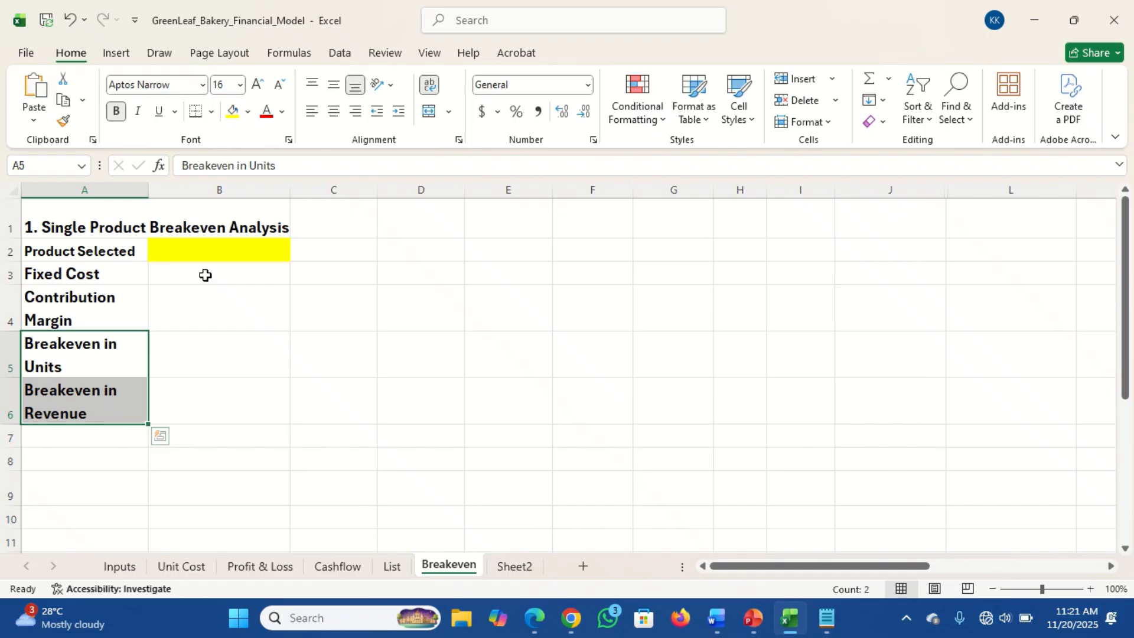
drag(205, 275, 208, 392)
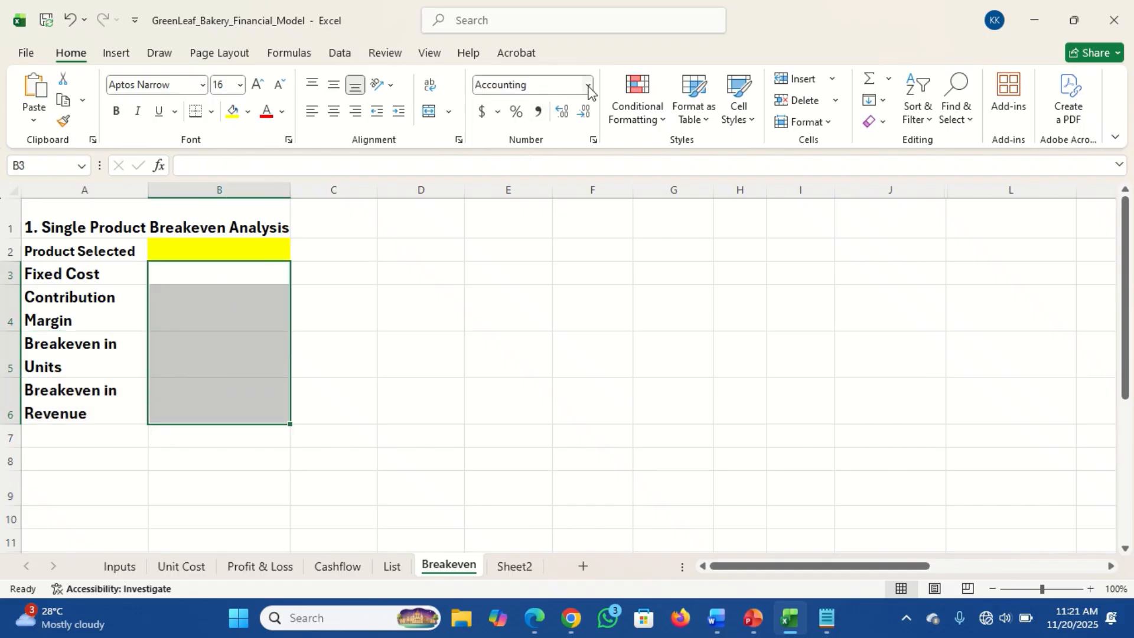
click(540, 114)
click(192, 434)
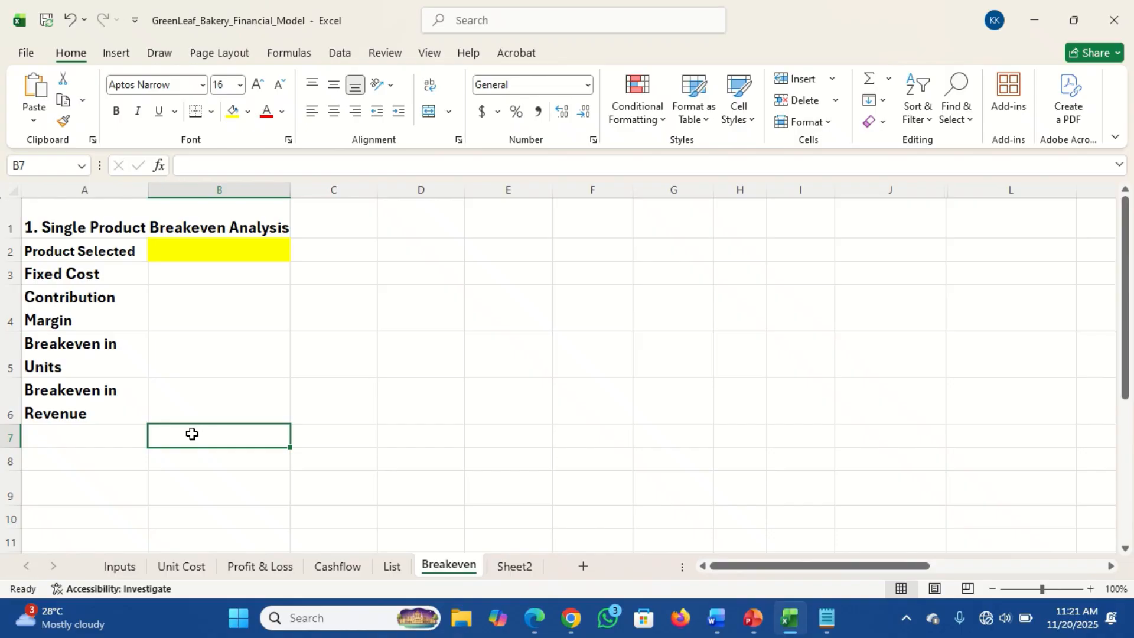
click(206, 277)
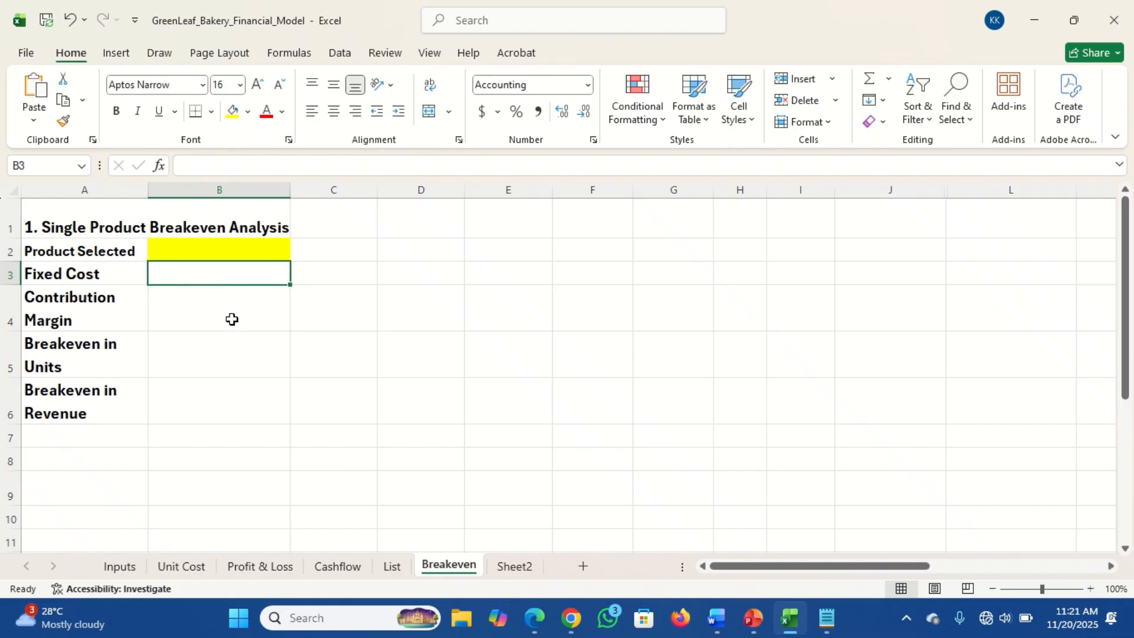
Link the Product Selected cell B2 to the selected product on the Inputs sheet with =Inputs!B1
click(185, 250)
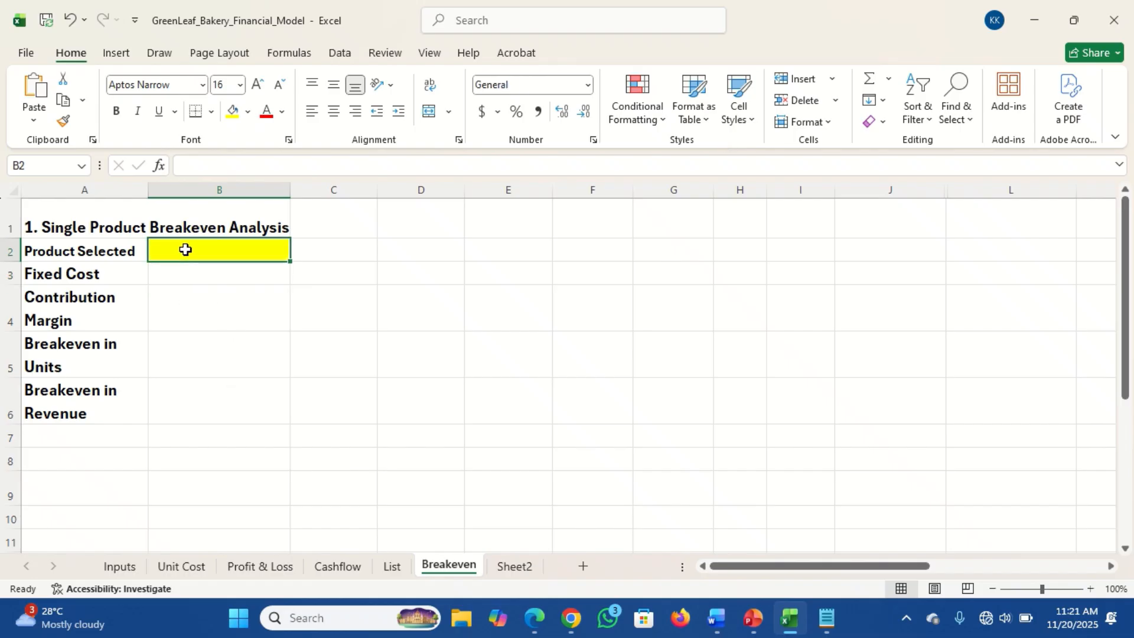
text(=)
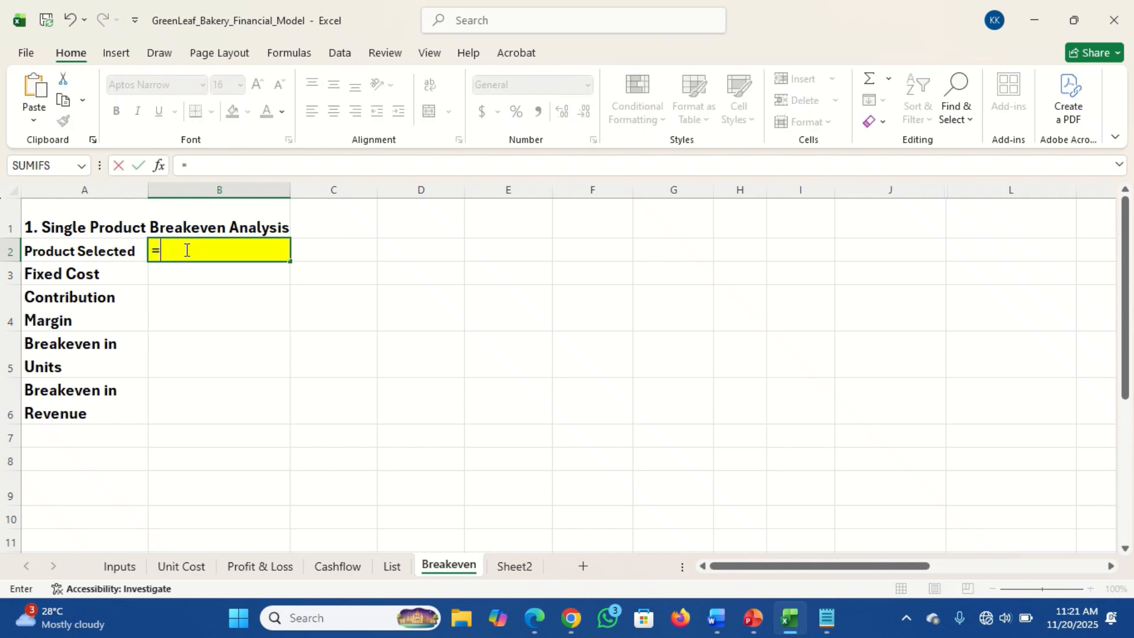
click(131, 568)
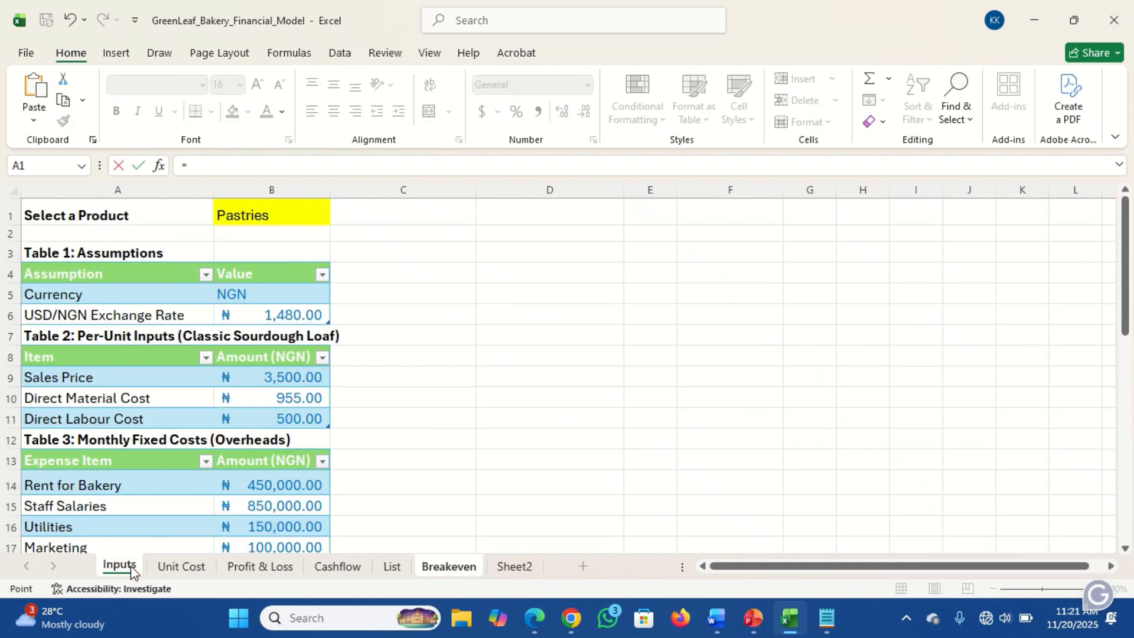
click(263, 214)
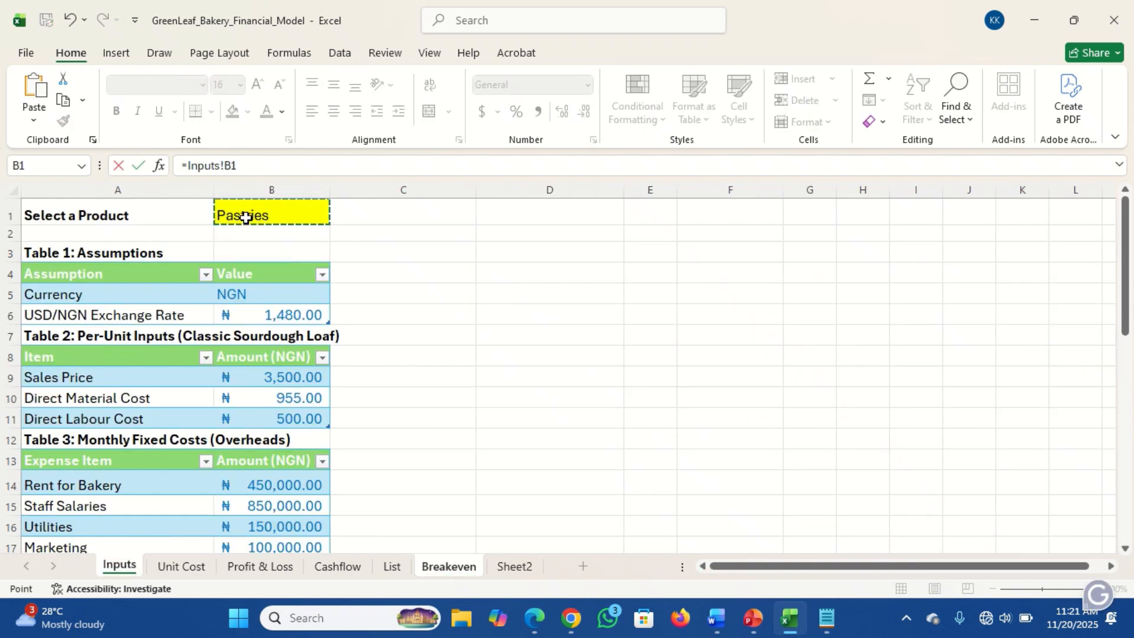
key(Return)
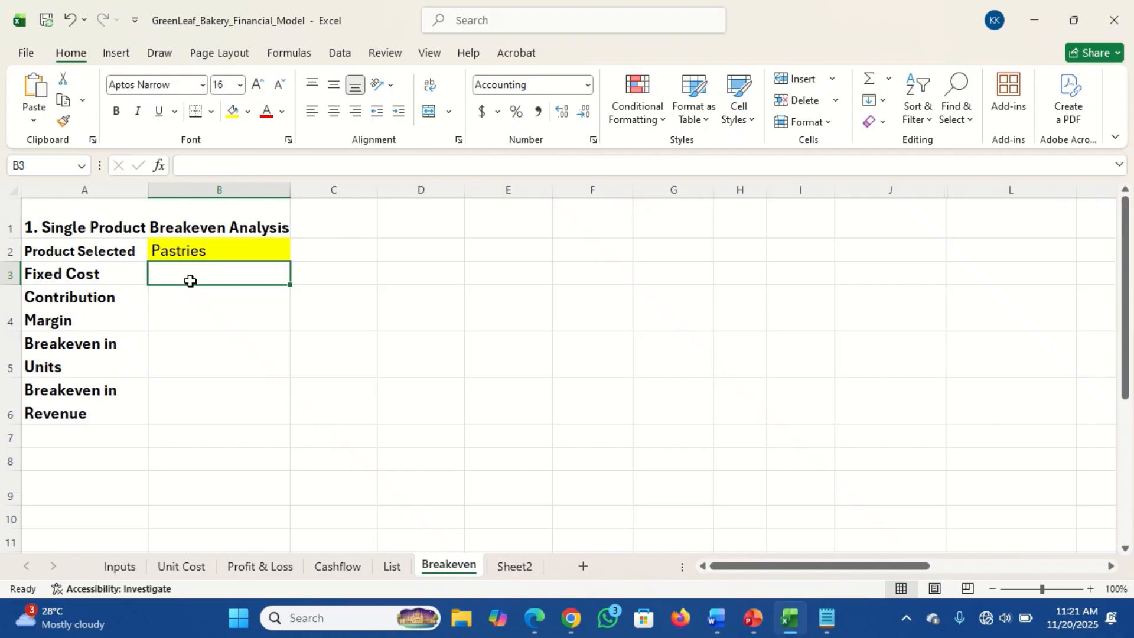
Calculate Fixed Cost in B3 as the SUM of the Amount (NGN) column of the monthly overheads table on the Inputs sheet
text(=sum)
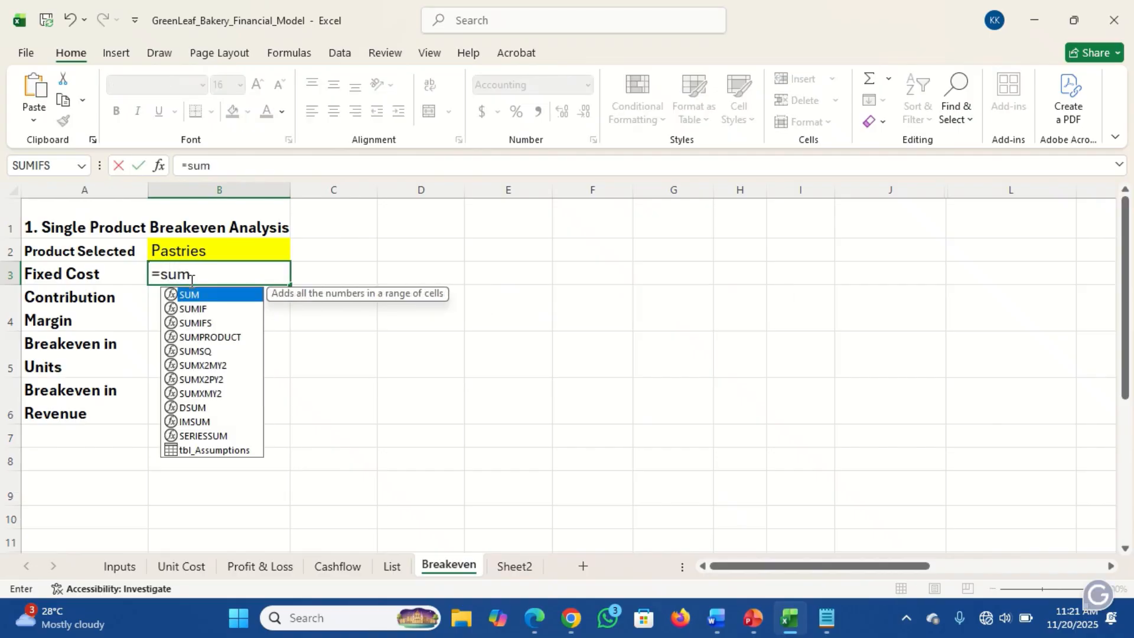
key(Tab)
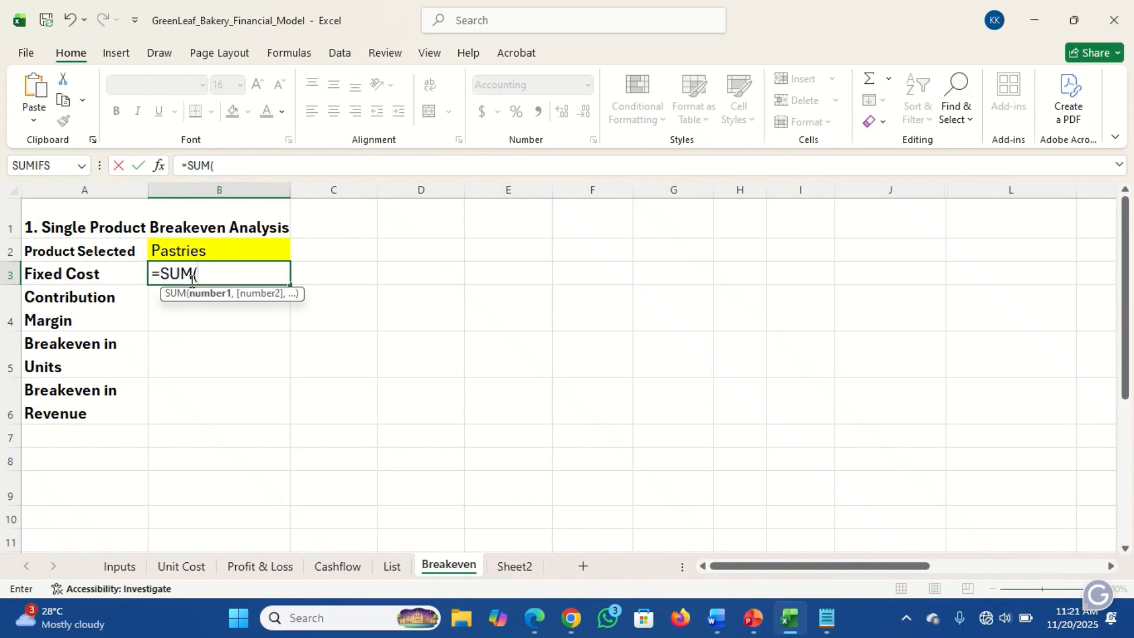
click(118, 566)
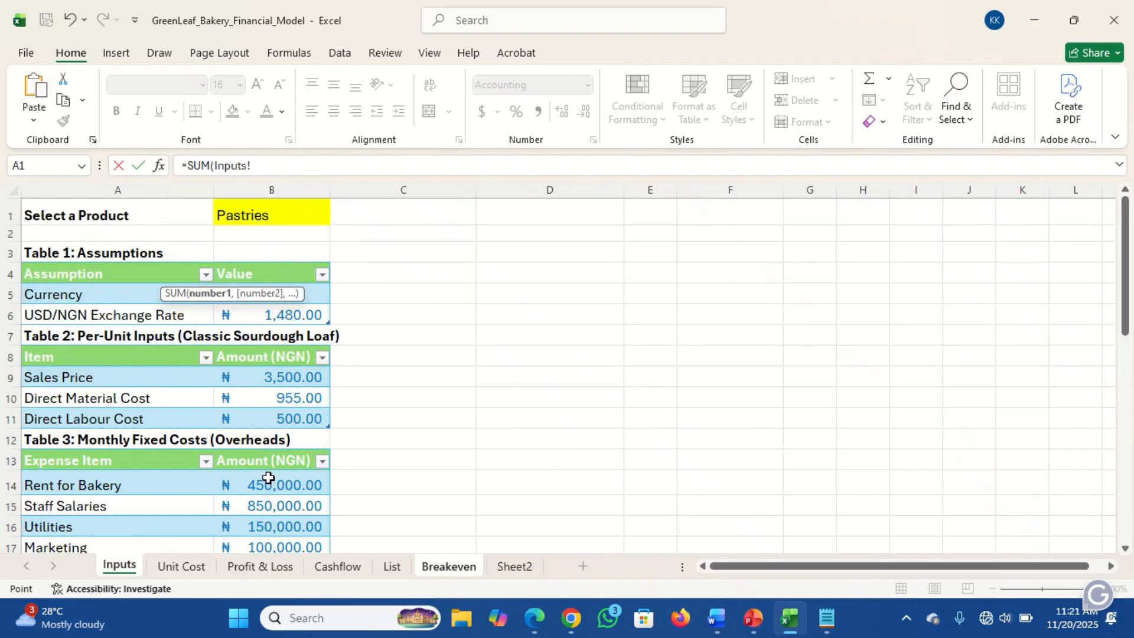
drag(268, 478, 280, 497)
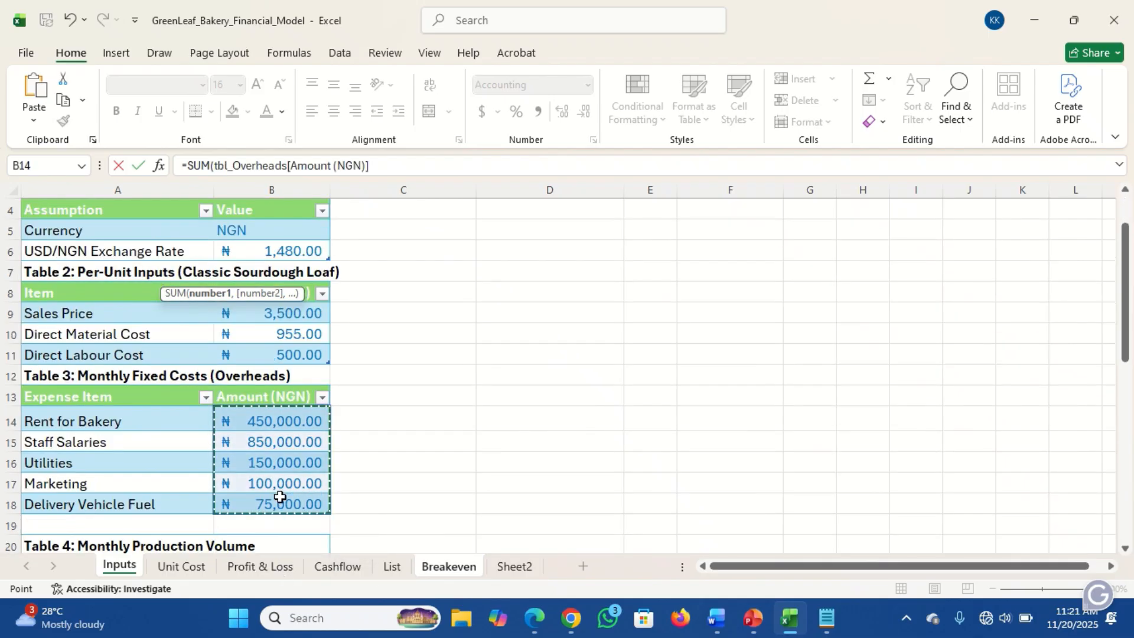
key(Return)
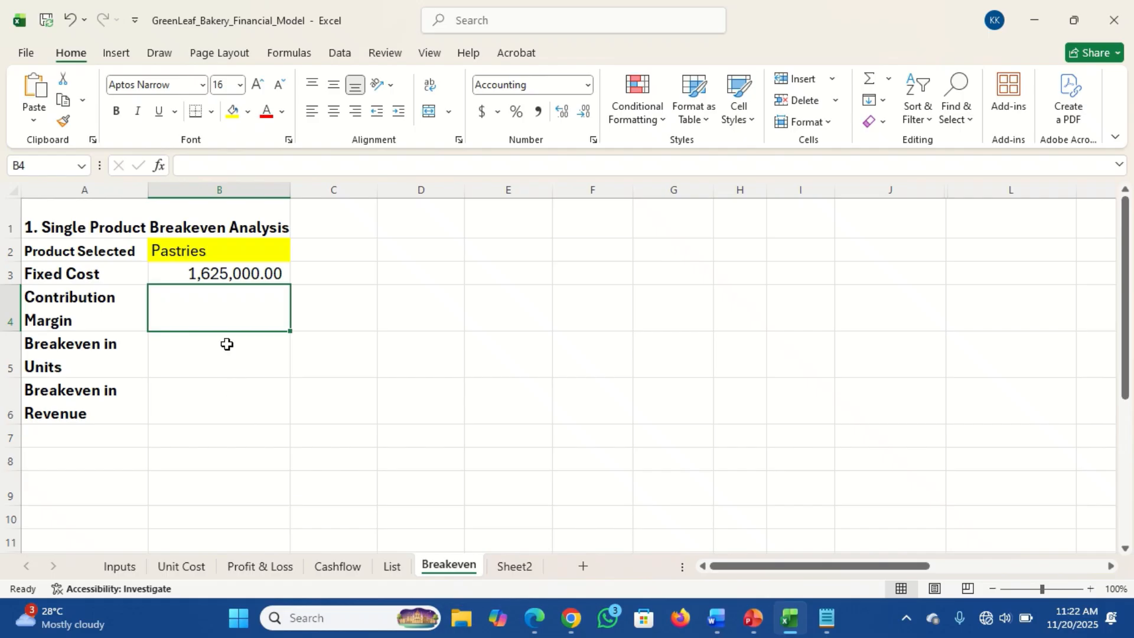
text(=)
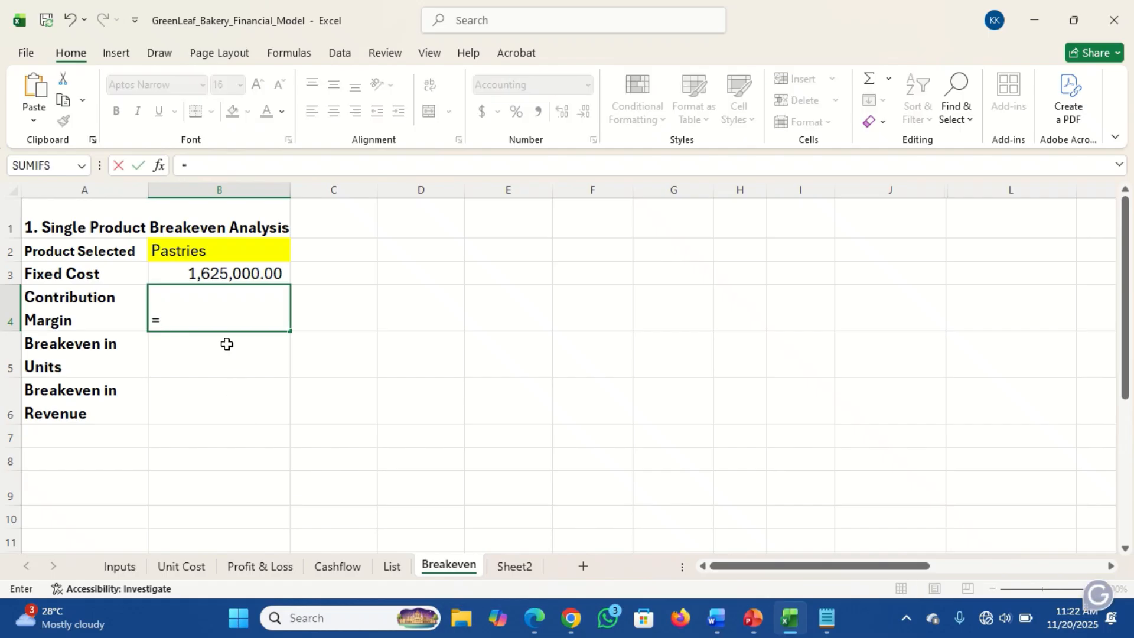
text(xlo)
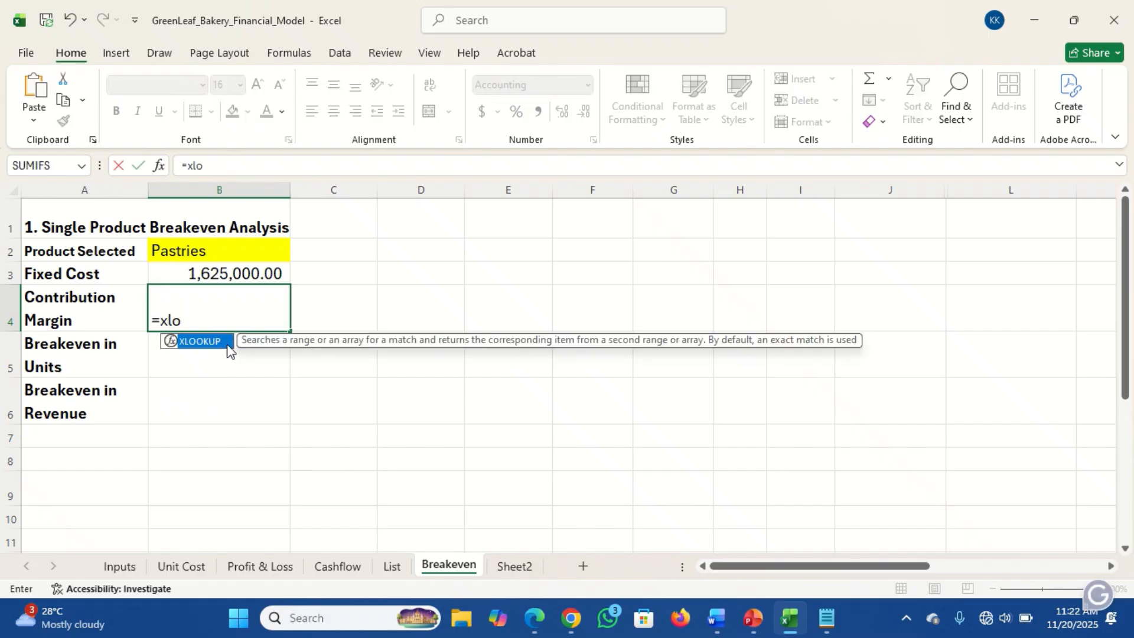
double_click(227, 344)
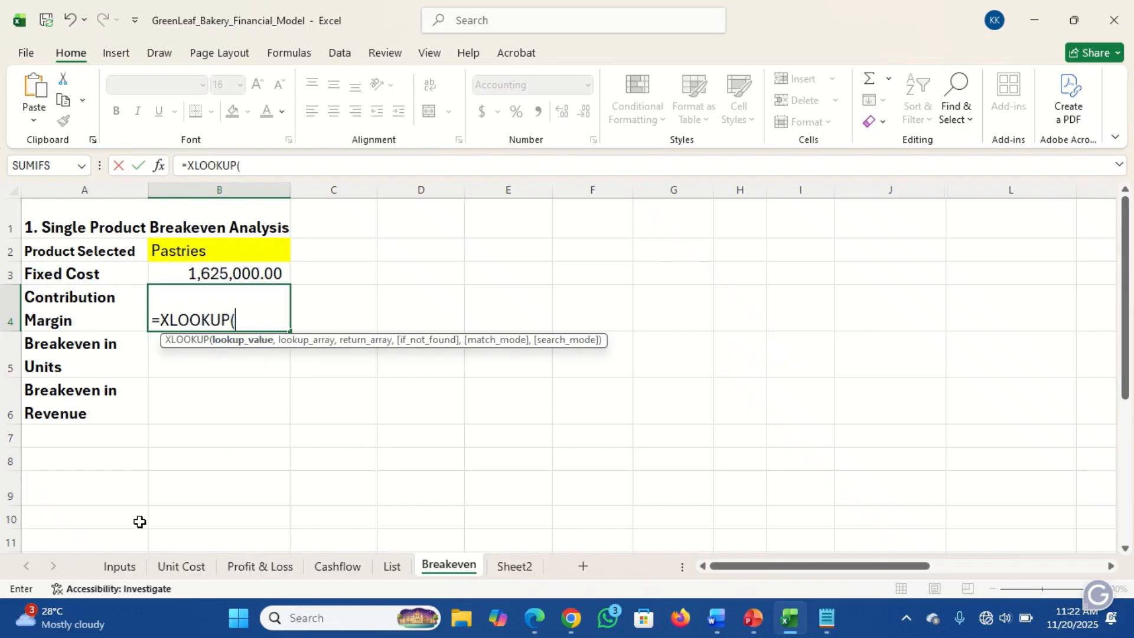
click(118, 567)
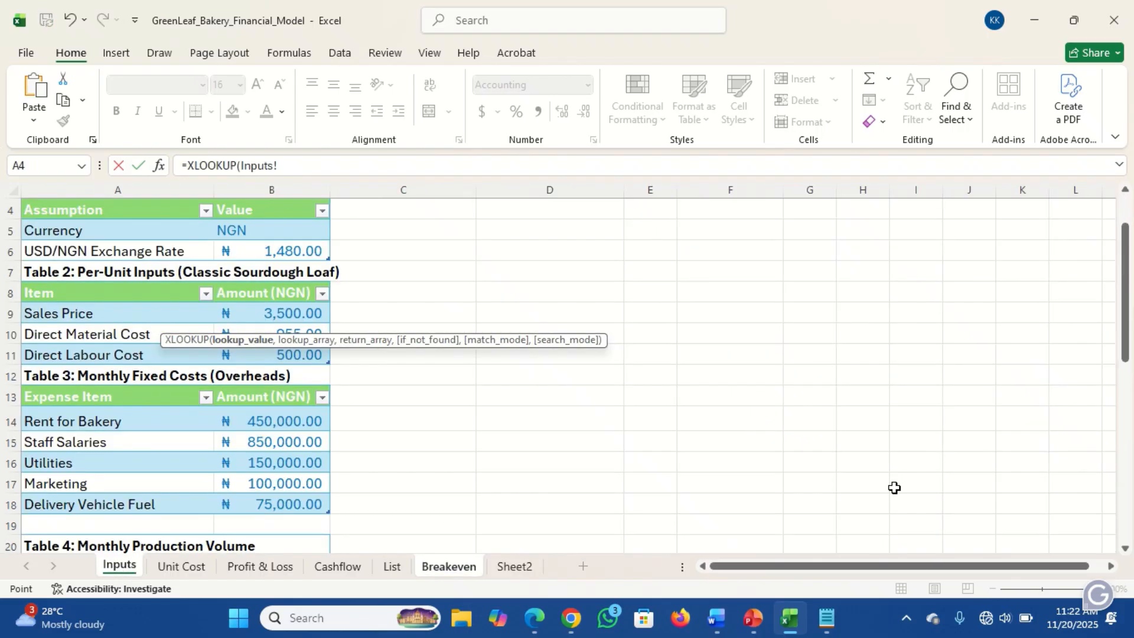
drag(1126, 358, 1133, 550)
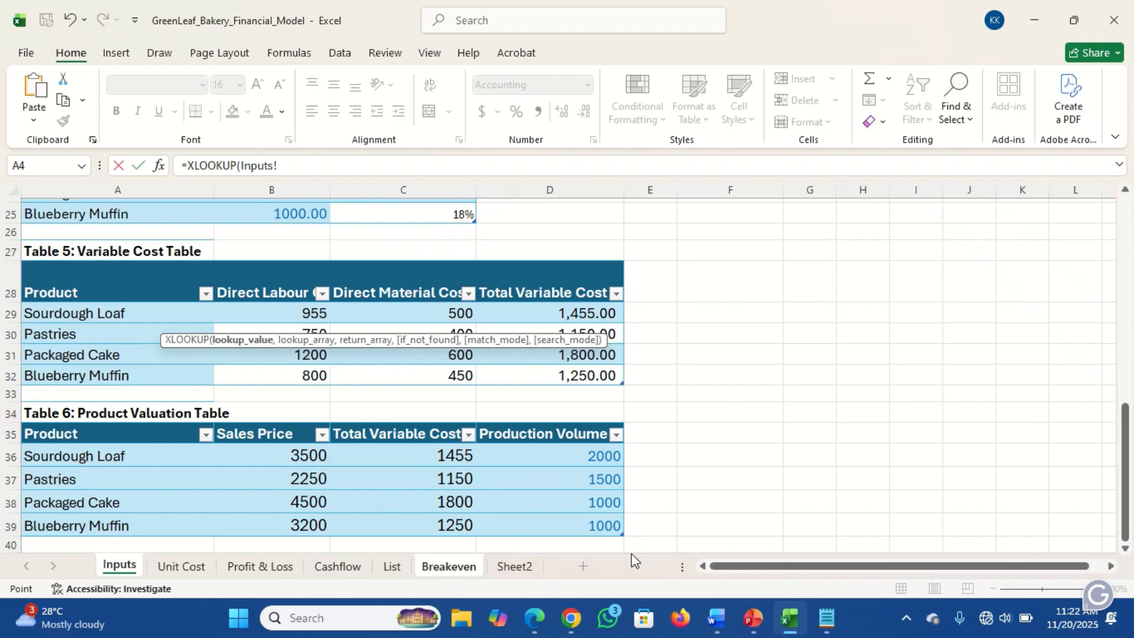
key(Escape)
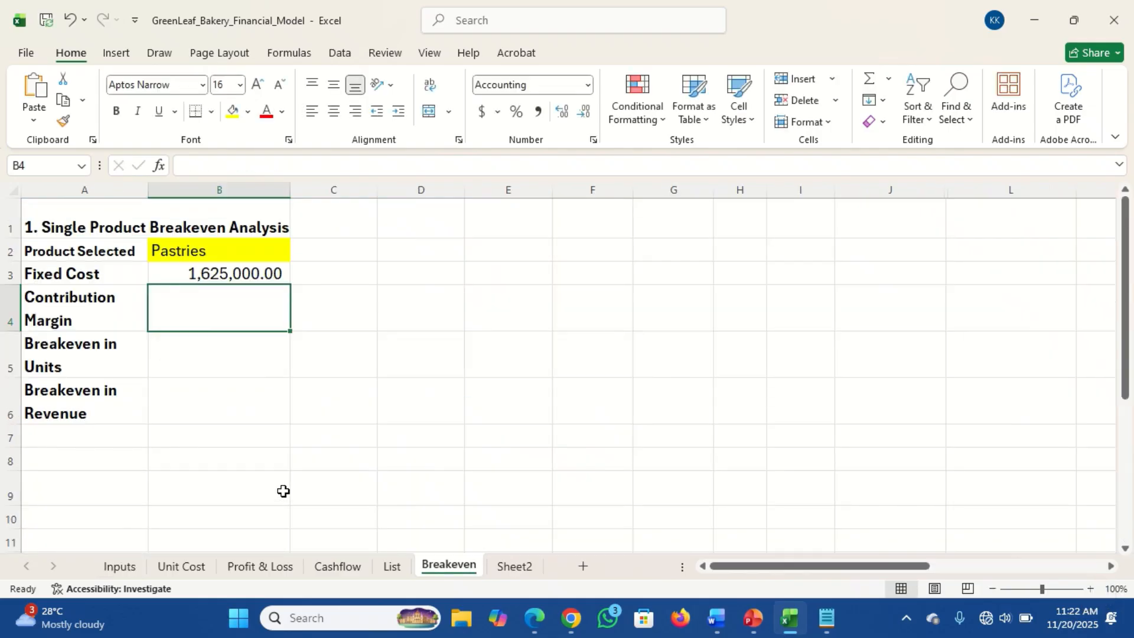
Start the Contribution Margin formula in B4 with an XLOOKUP of B2 in Product_Val_tbl's Product column, returning Sales Price
text(=xlo)
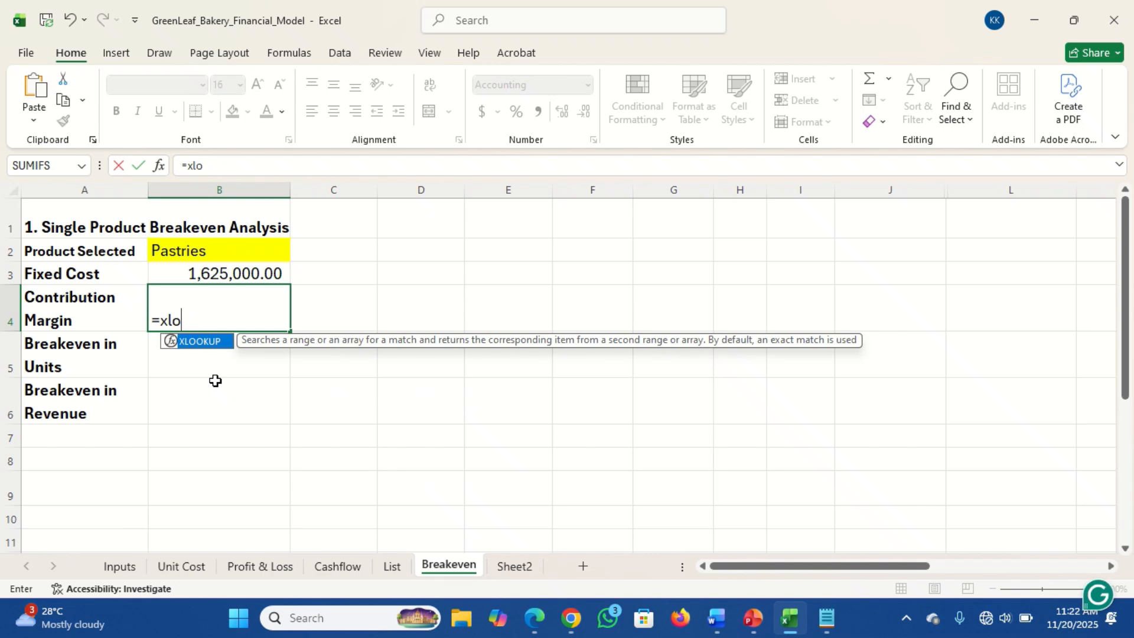
key(Tab)
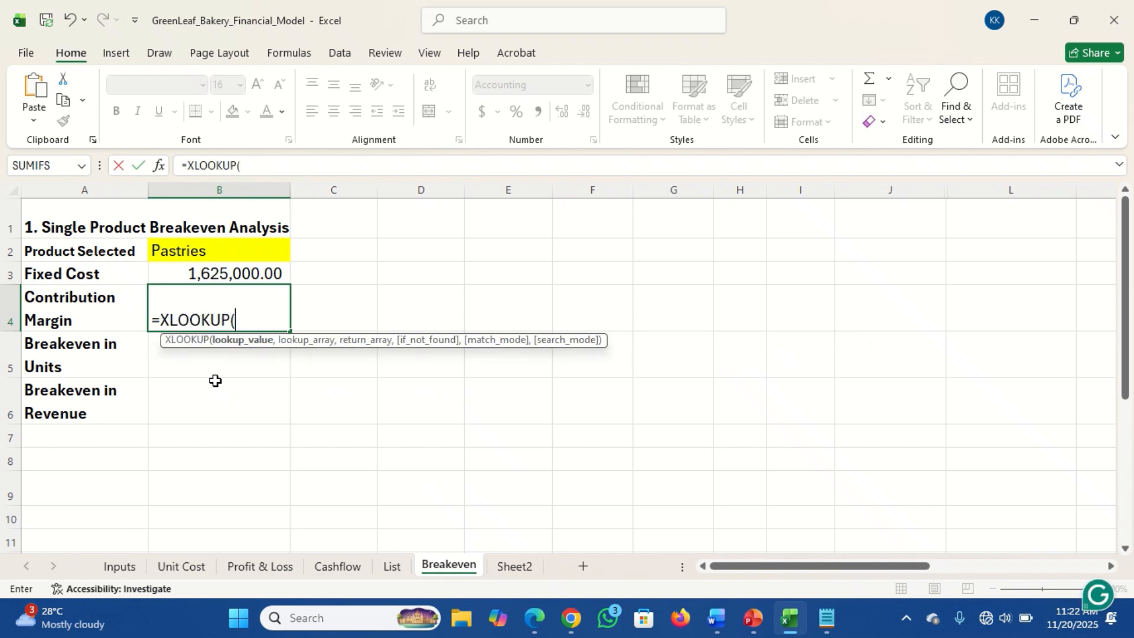
click(194, 249)
text(,)
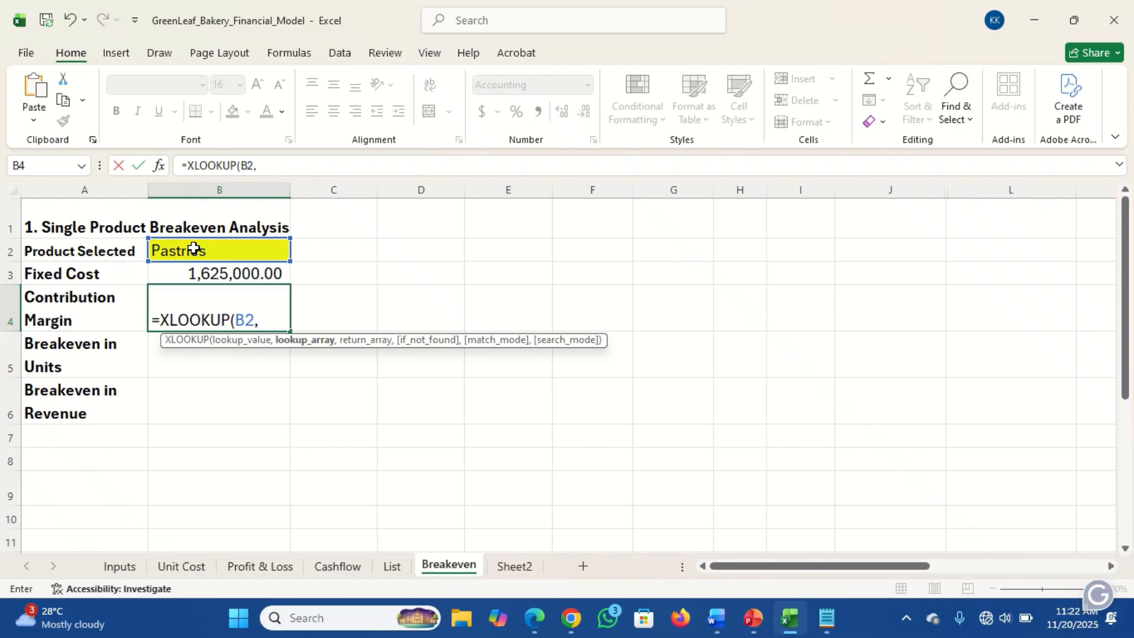
click(120, 566)
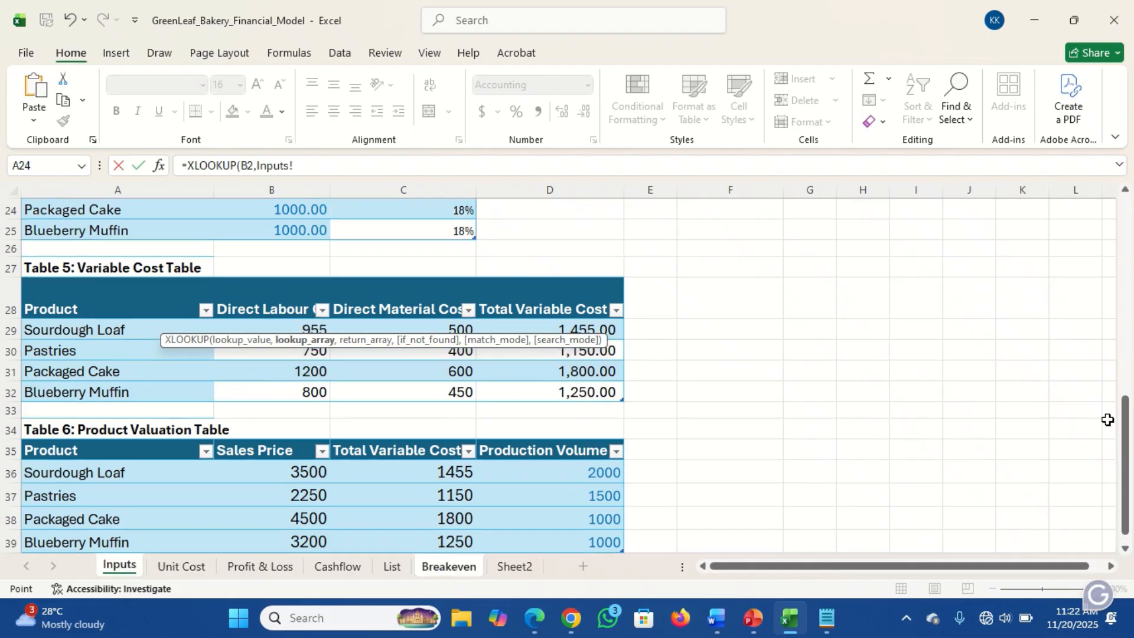
drag(1129, 437, 1128, 445)
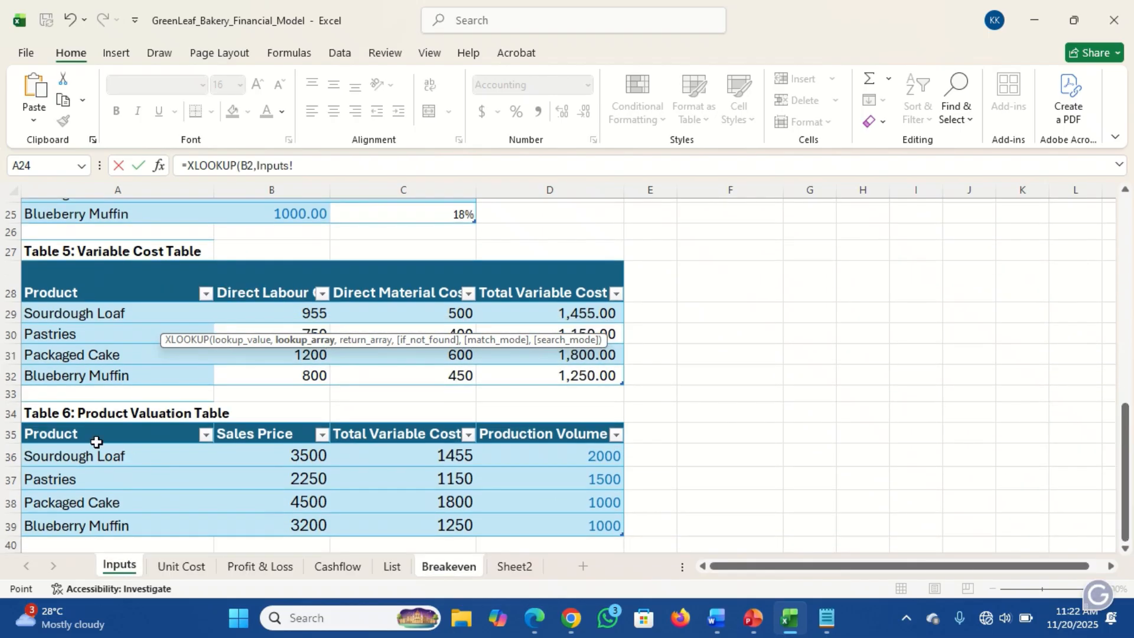
drag(95, 435, 104, 521)
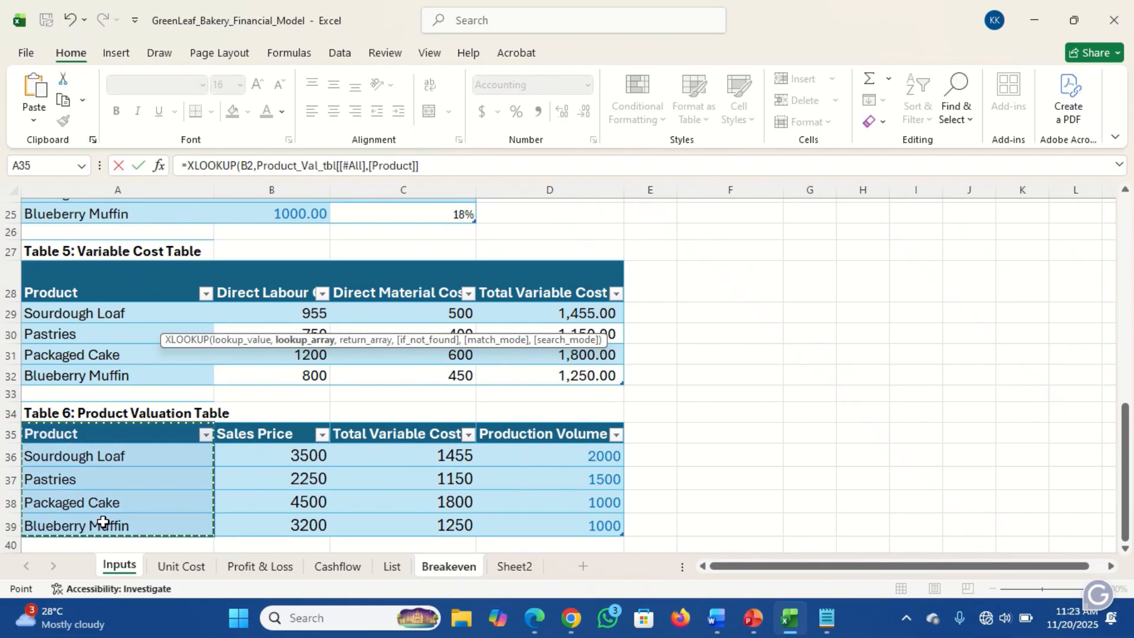
text(,)
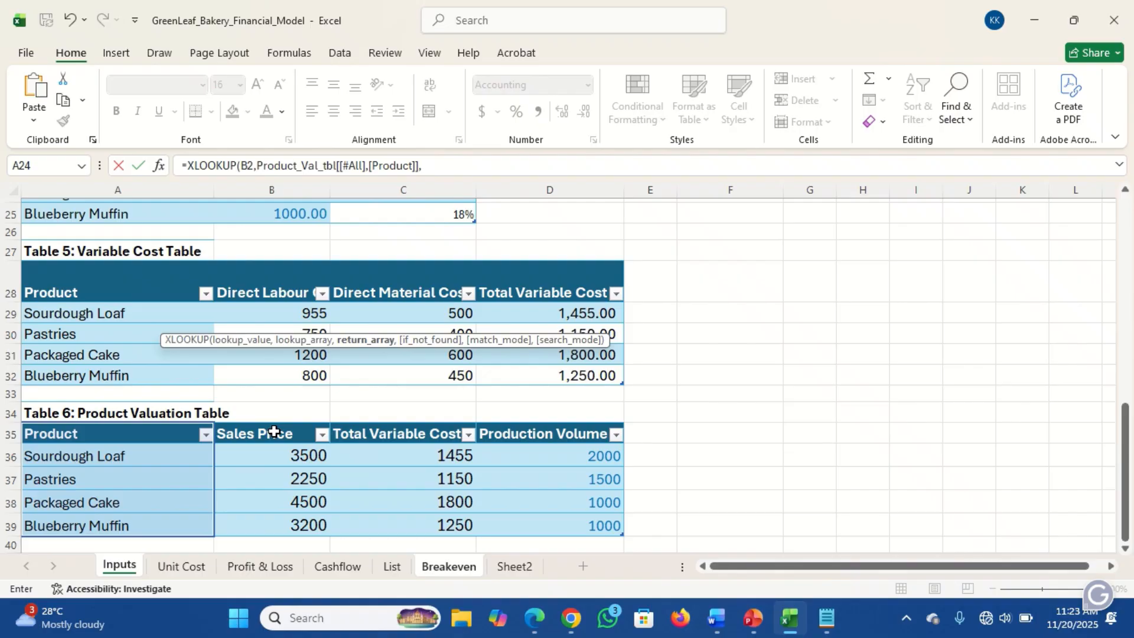
drag(274, 432, 282, 525)
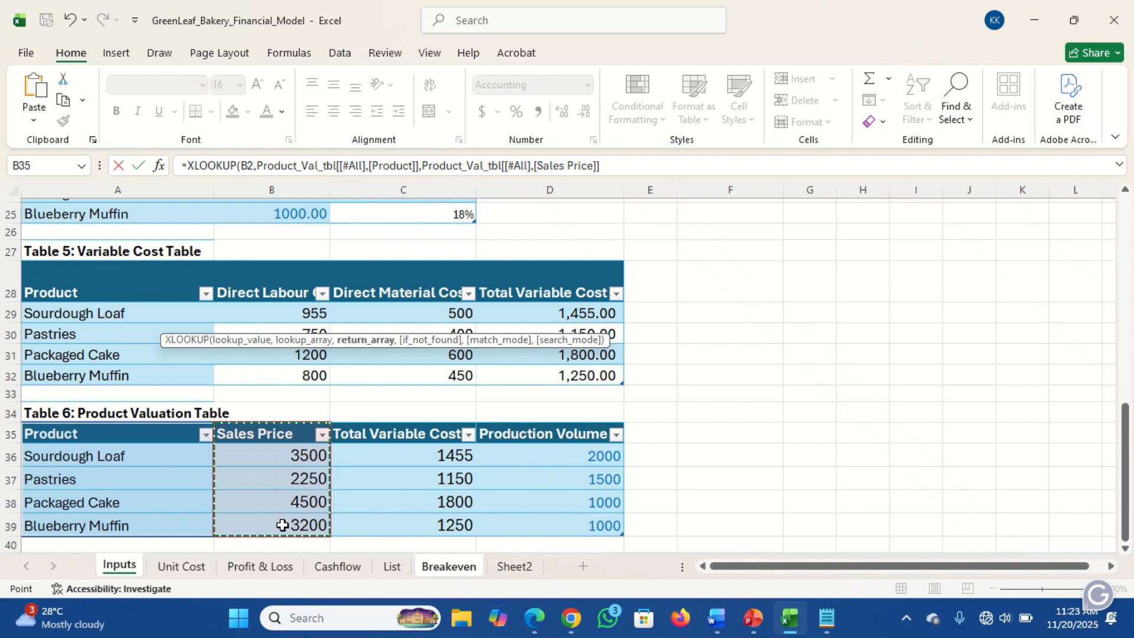
Subtract a second XLOOKUP of Breakeven!B2 in Product_Val_tbl's Product column that returns Total Variable Cost, and submit the formula
text(-)
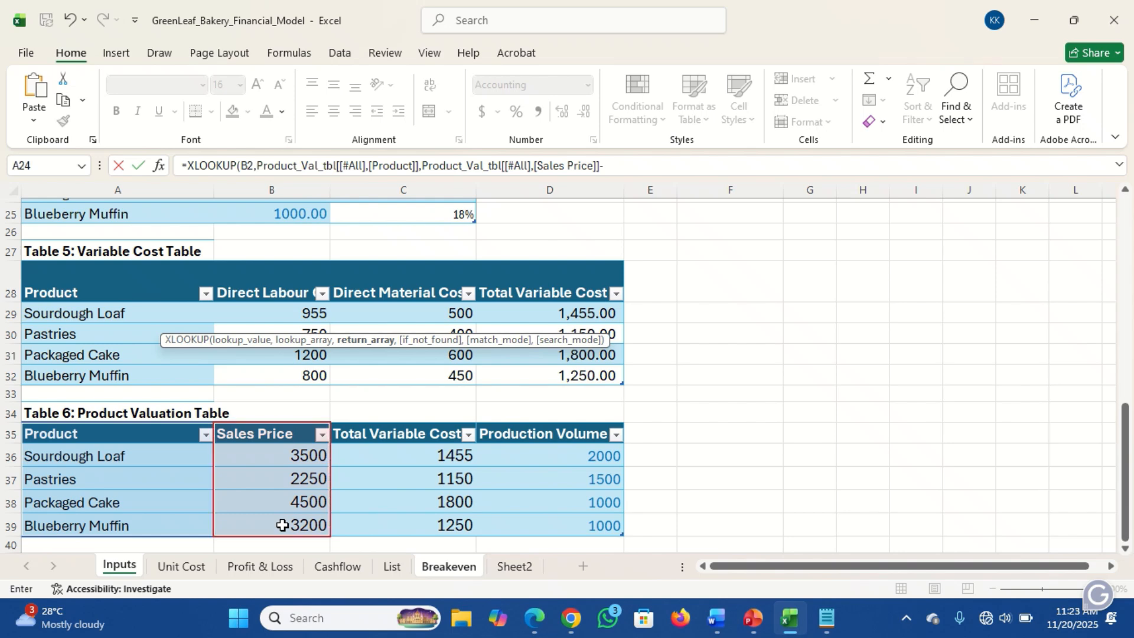
text(xlo)
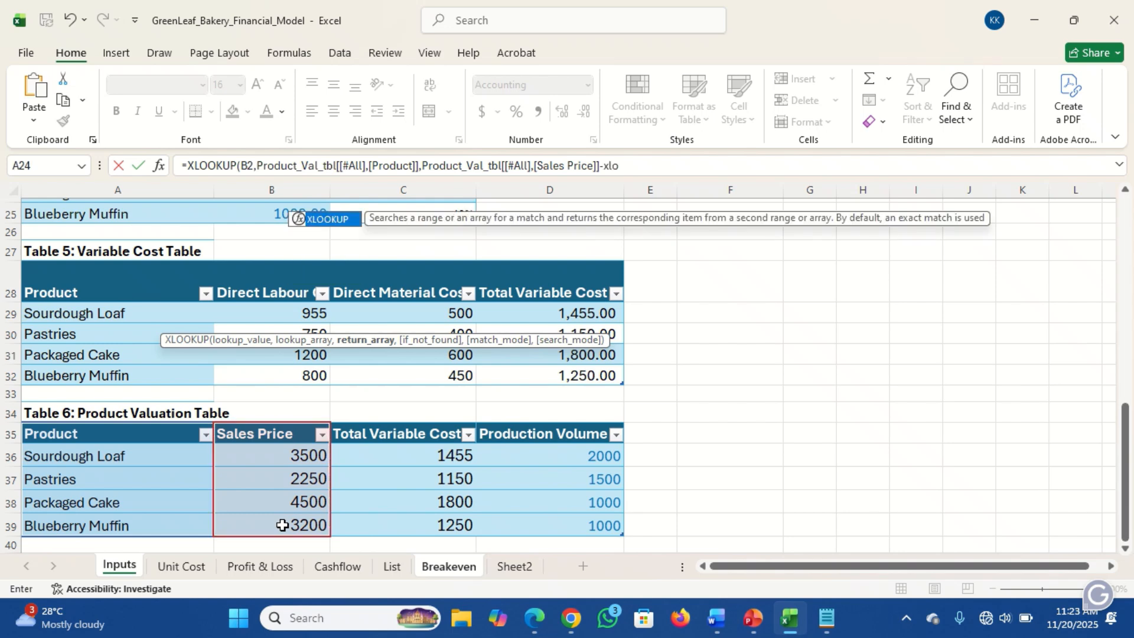
key(Tab)
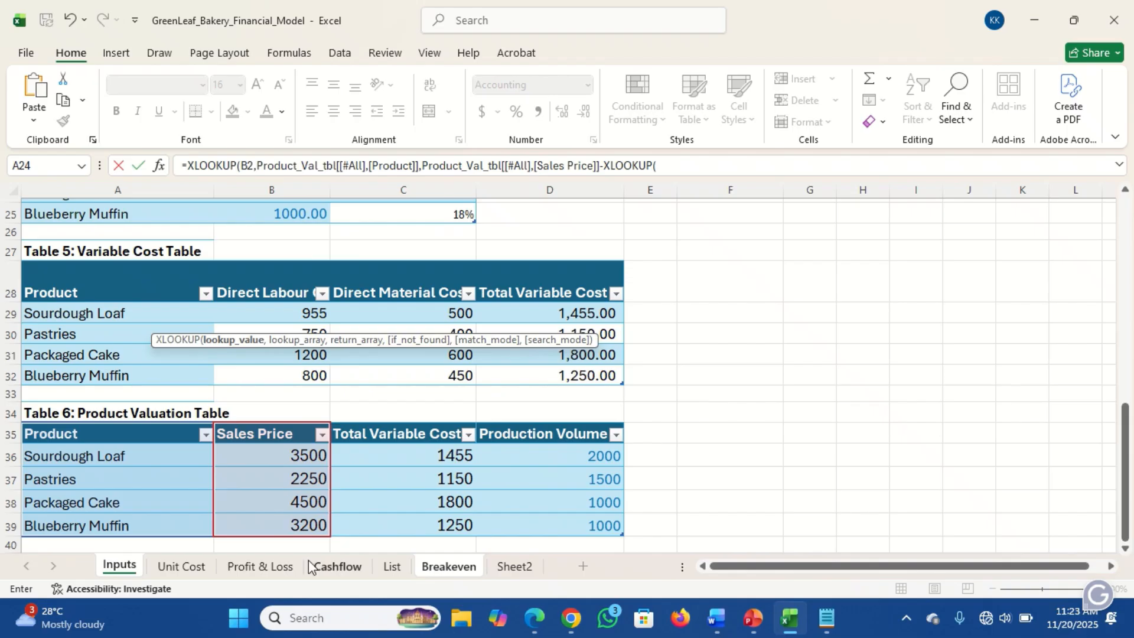
click(444, 569)
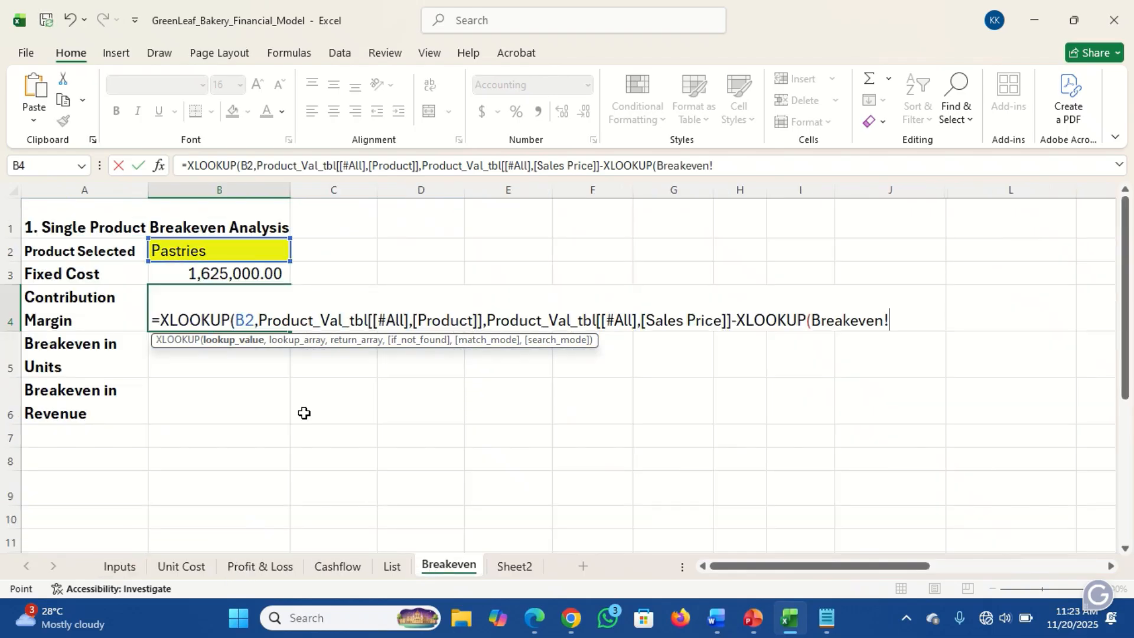
click(207, 251)
click(207, 252)
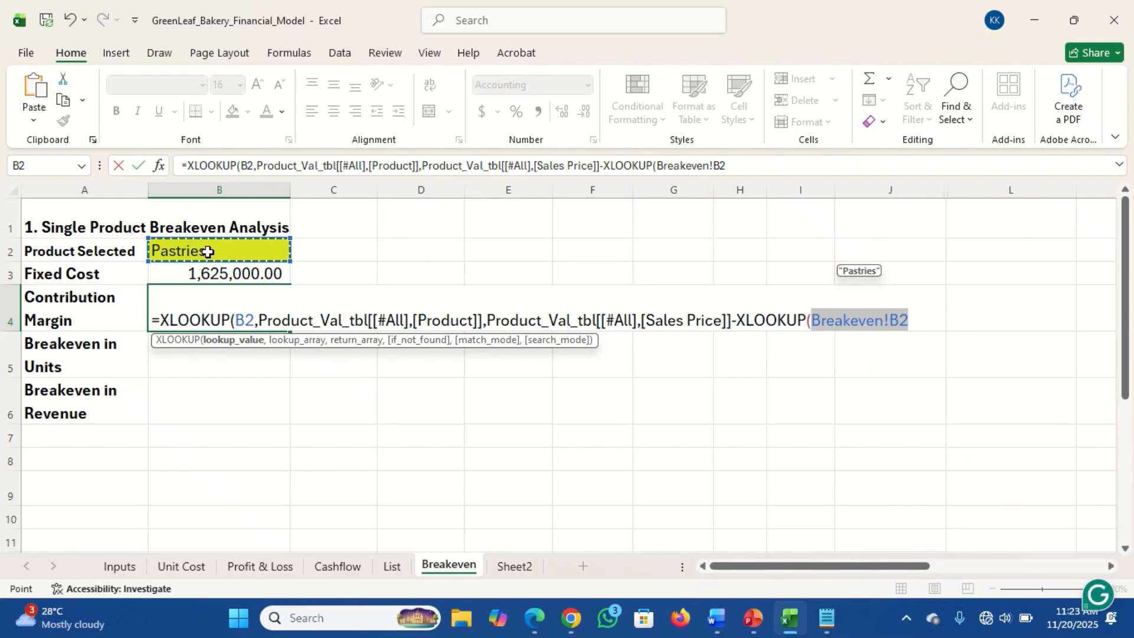
text(,)
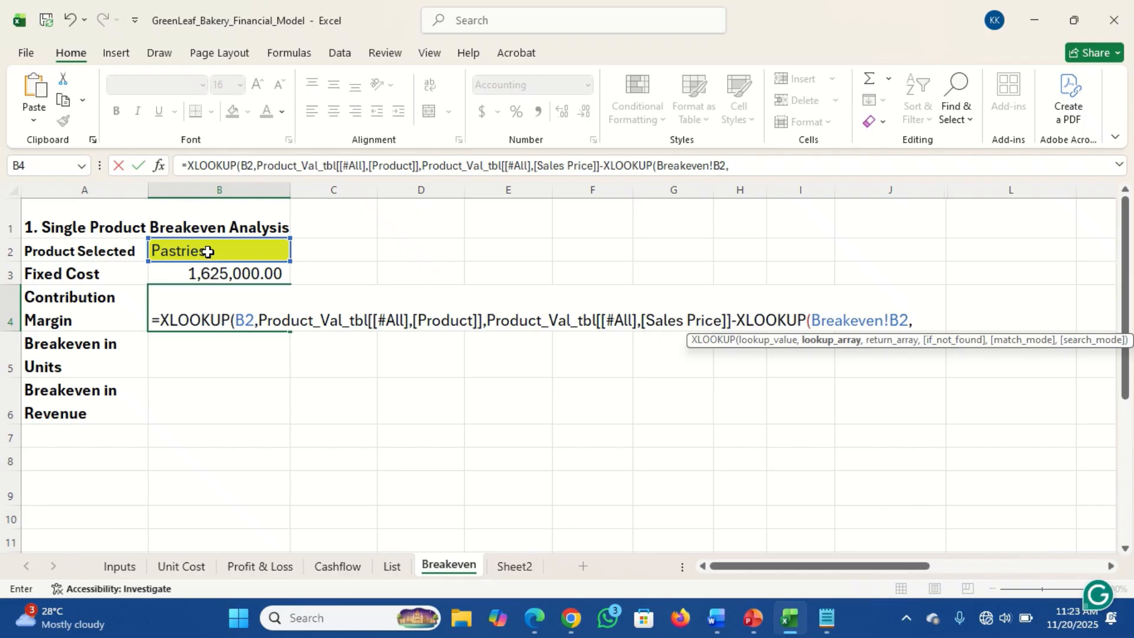
click(120, 567)
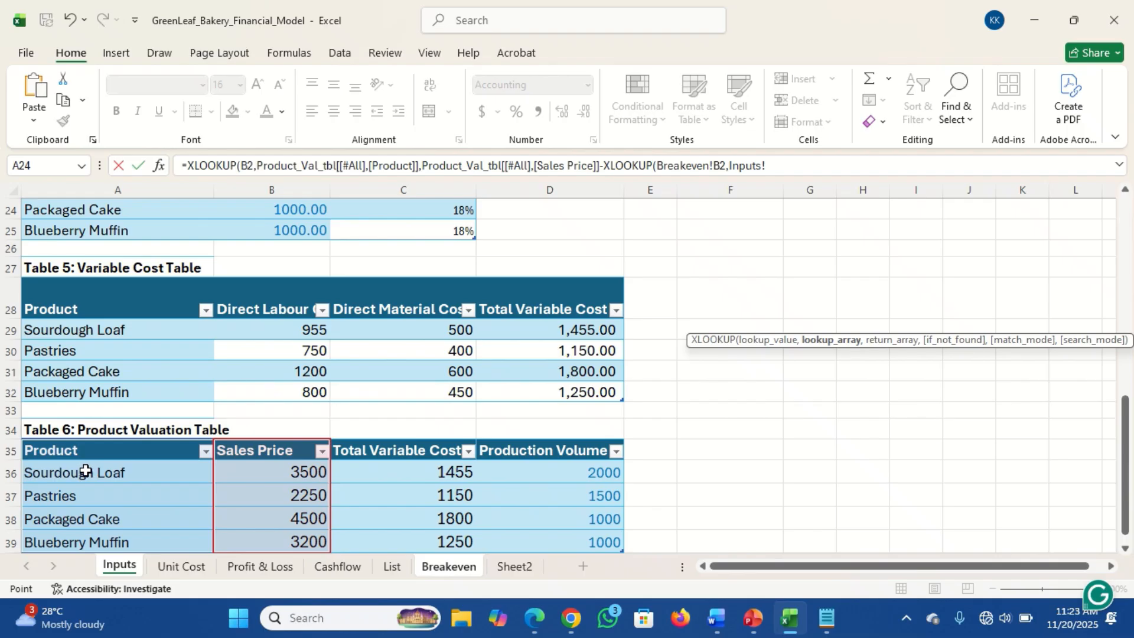
drag(101, 451, 101, 550)
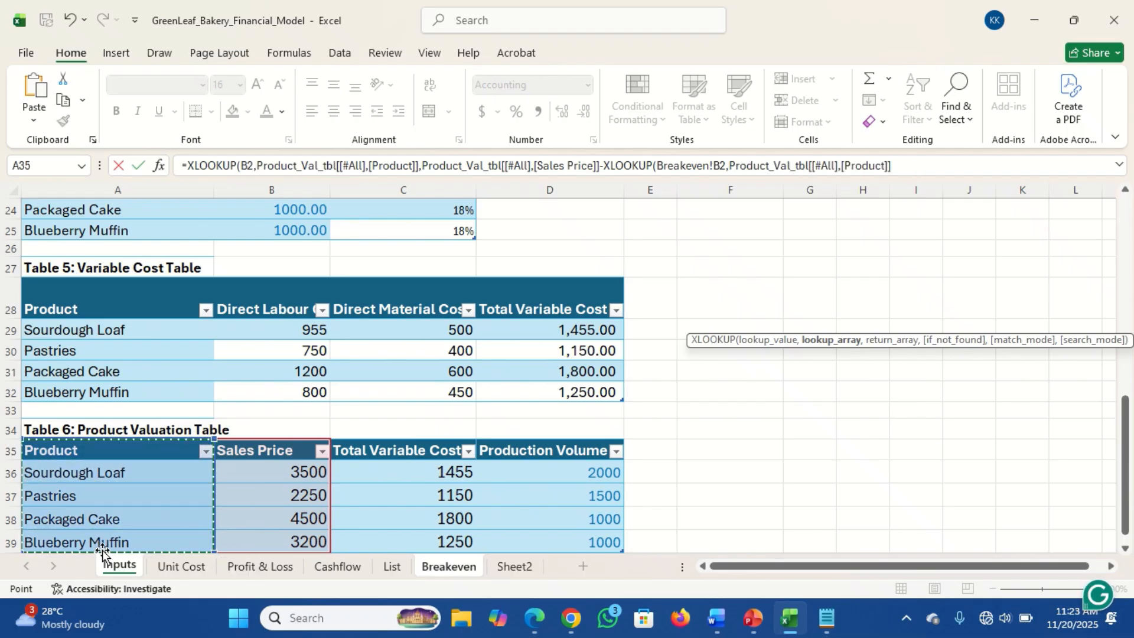
text(,)
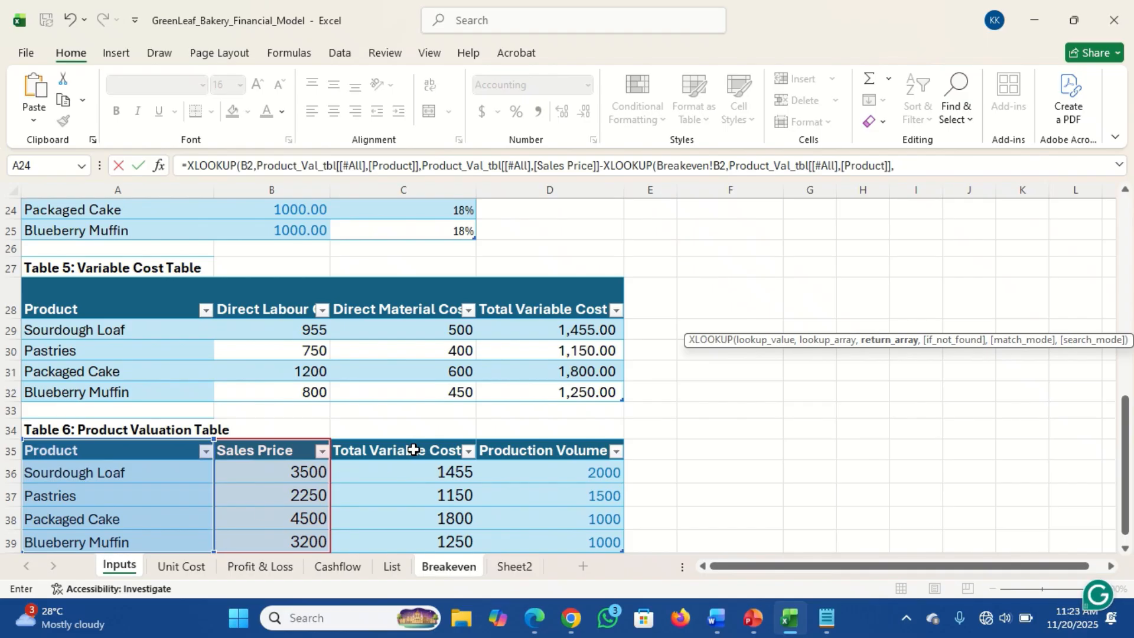
drag(413, 449, 417, 561)
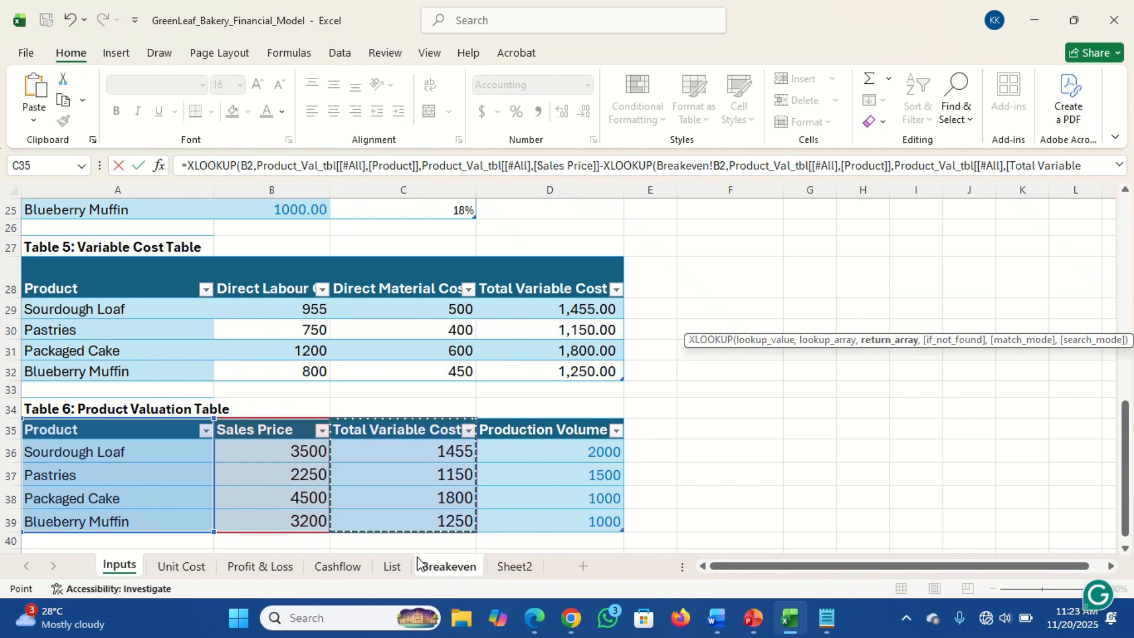
text())
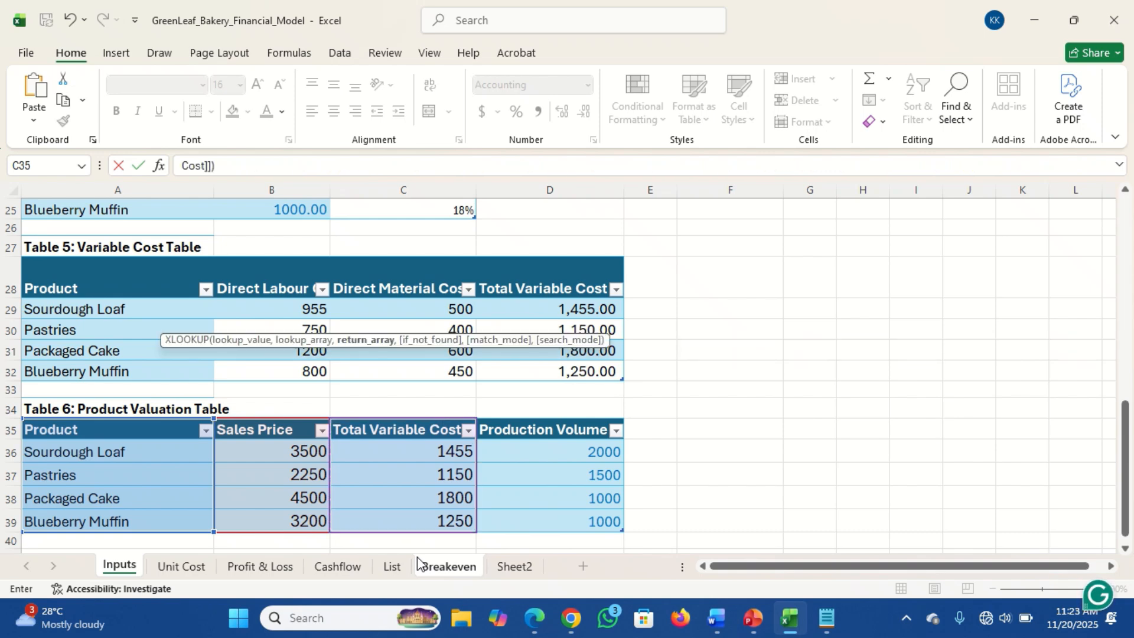
click(417, 563)
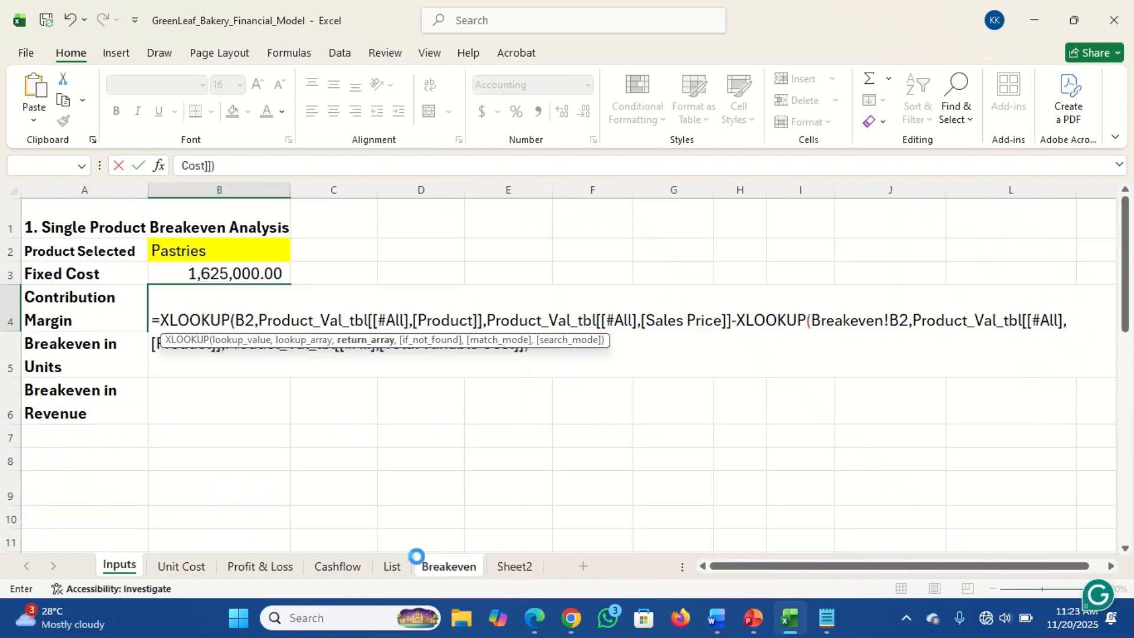
key(Return)
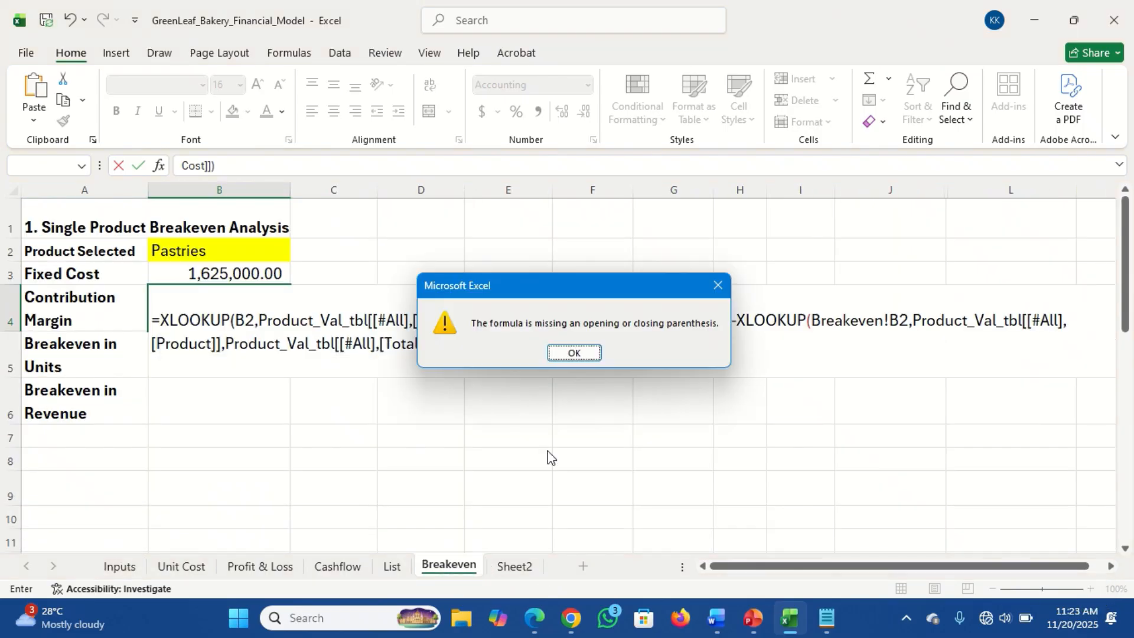
Add the closing parenthesis after [Sales Price]] in the first XLOOKUP of B4 and commit the formula
click(574, 354)
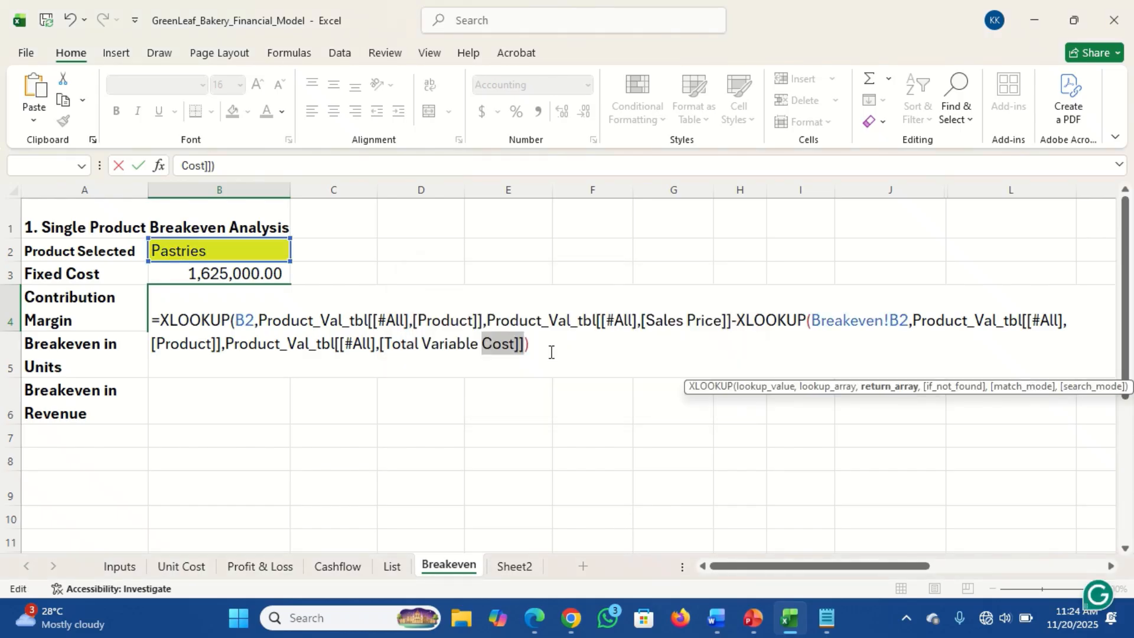
key(Return)
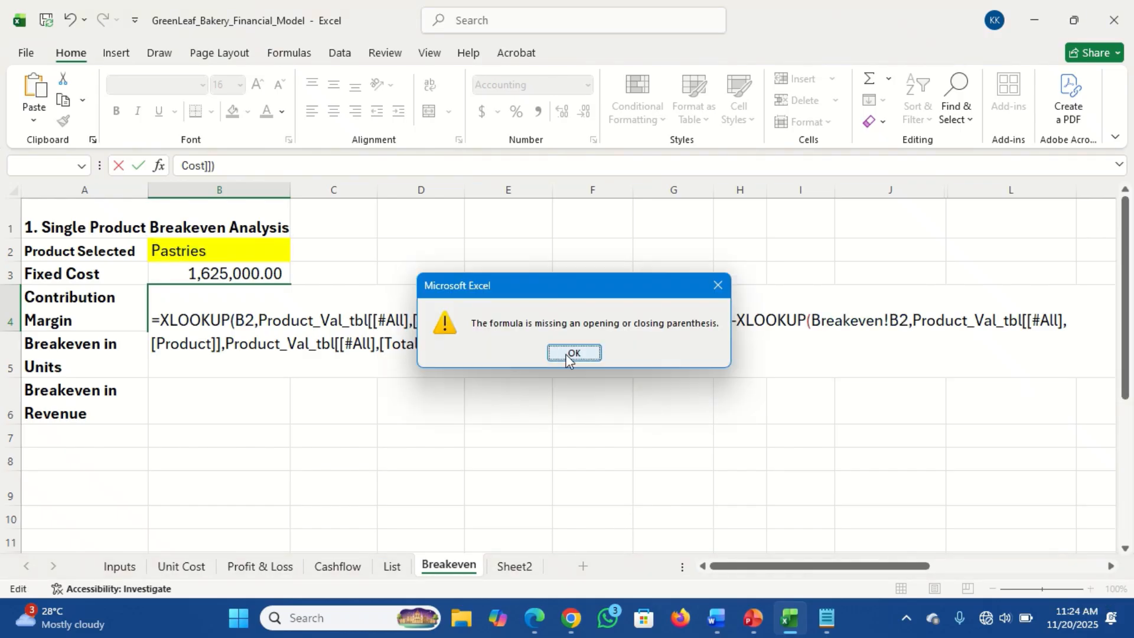
click(573, 353)
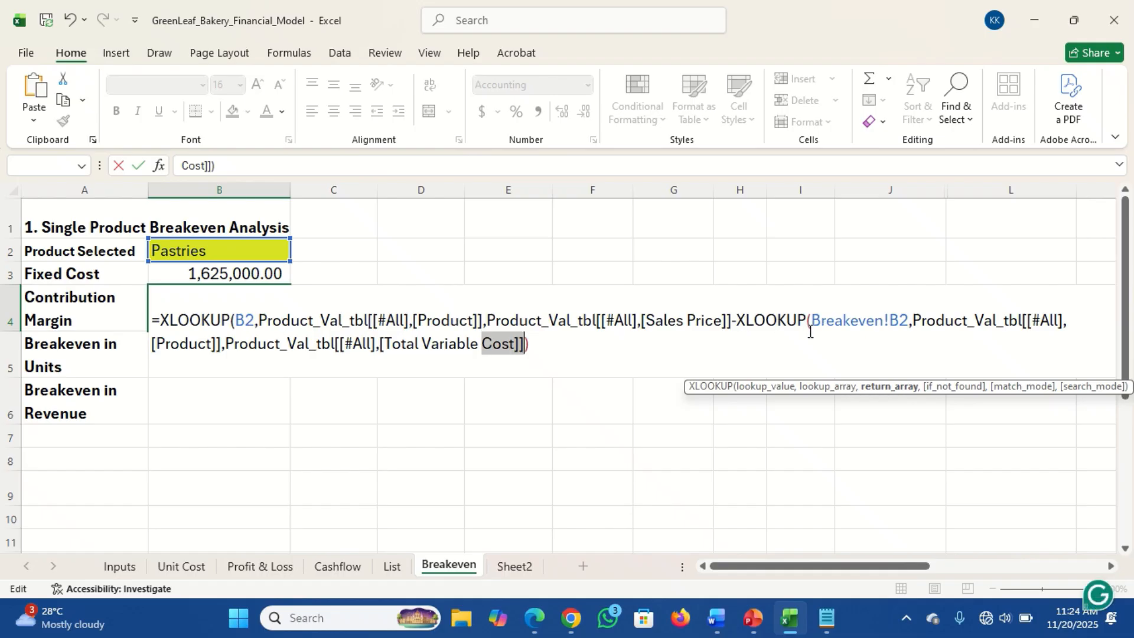
click(731, 322)
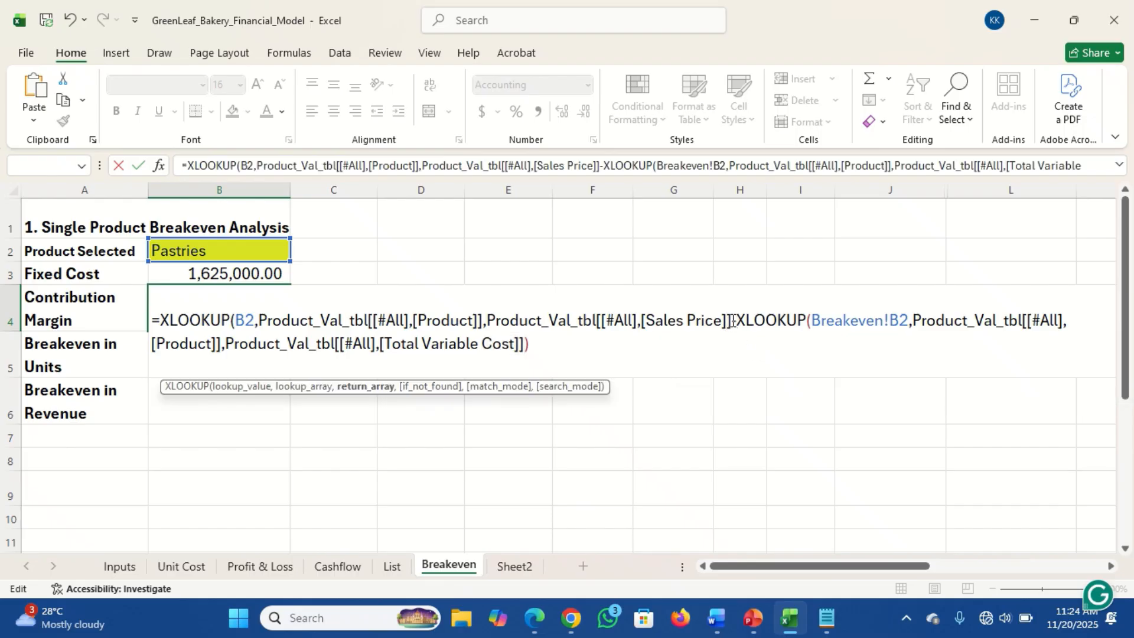
text())
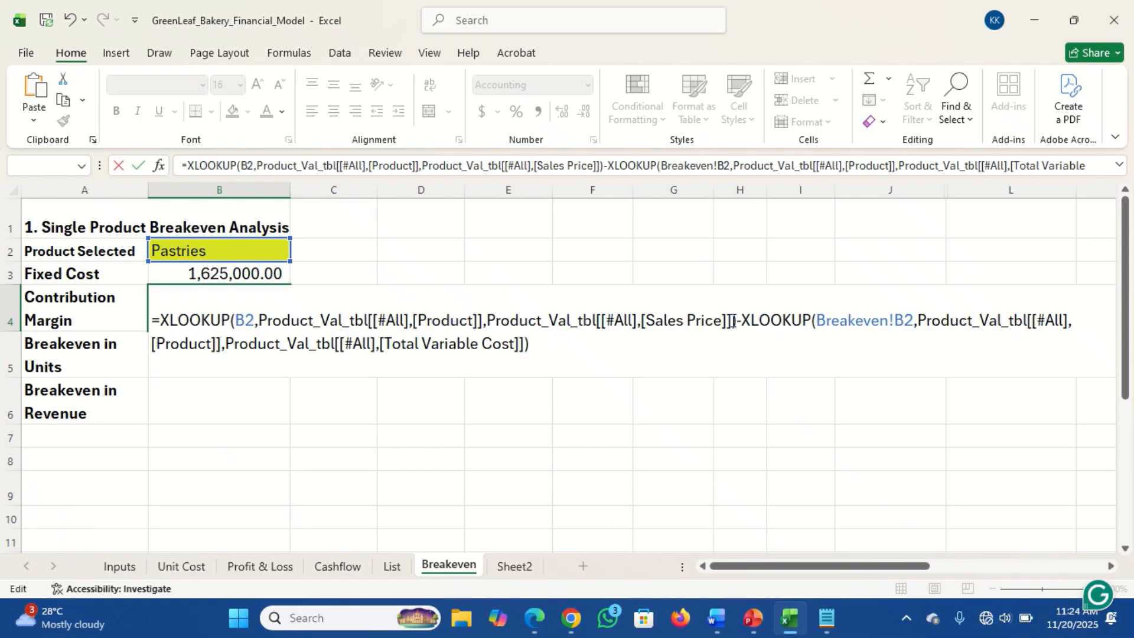
key(Return)
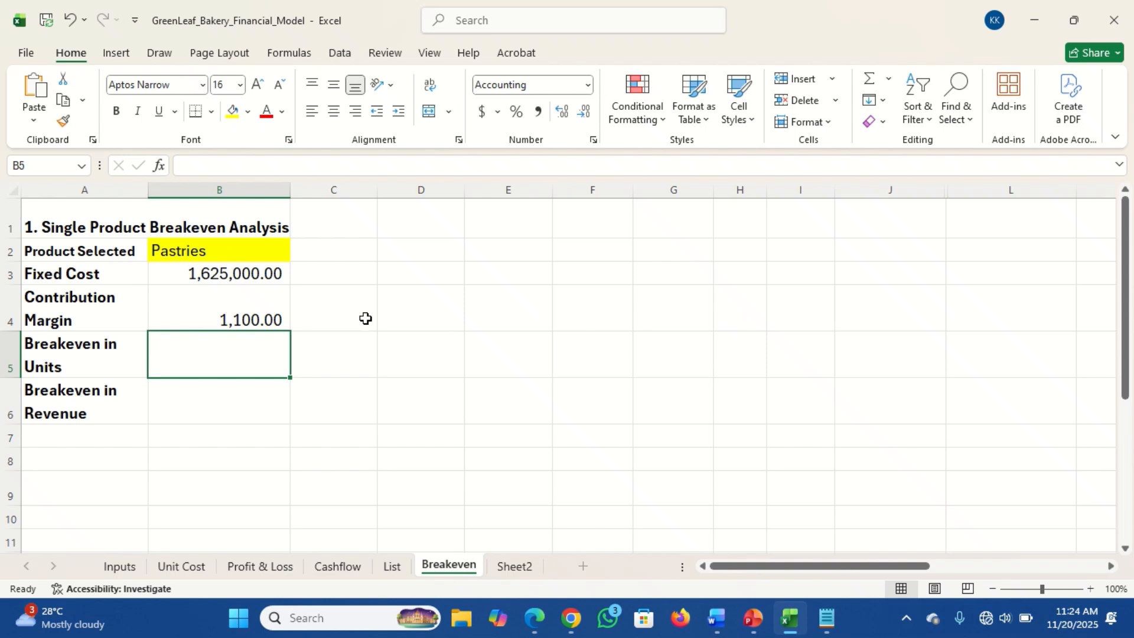
Compare the Contribution Margin in B4 with the Pastries row of the Product Valuation table on the Inputs sheet
click(245, 317)
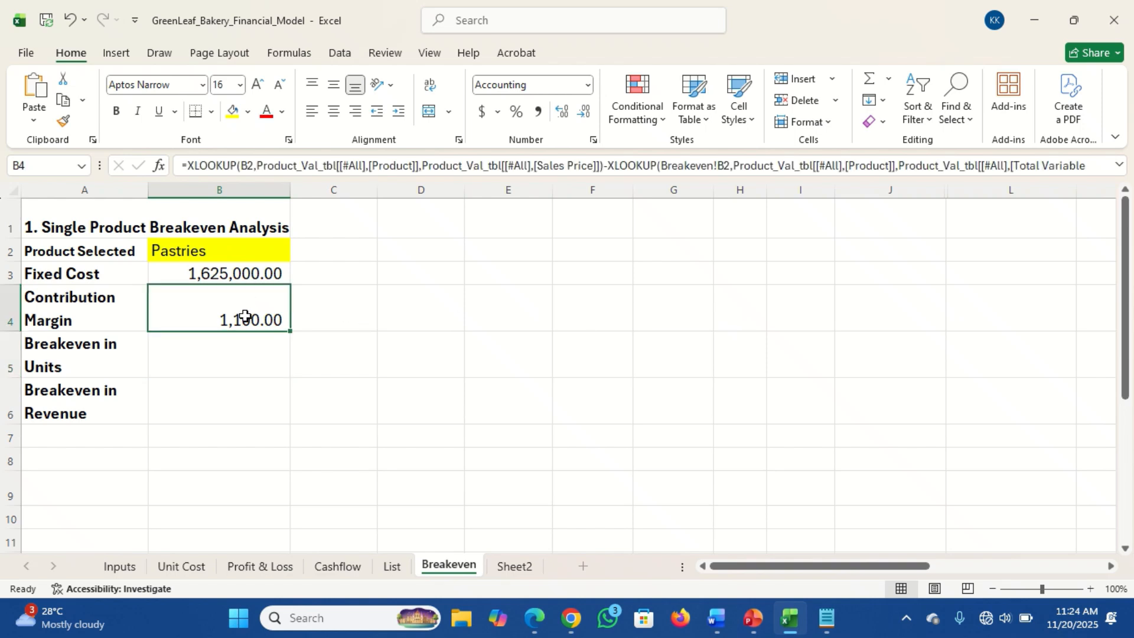
click(120, 567)
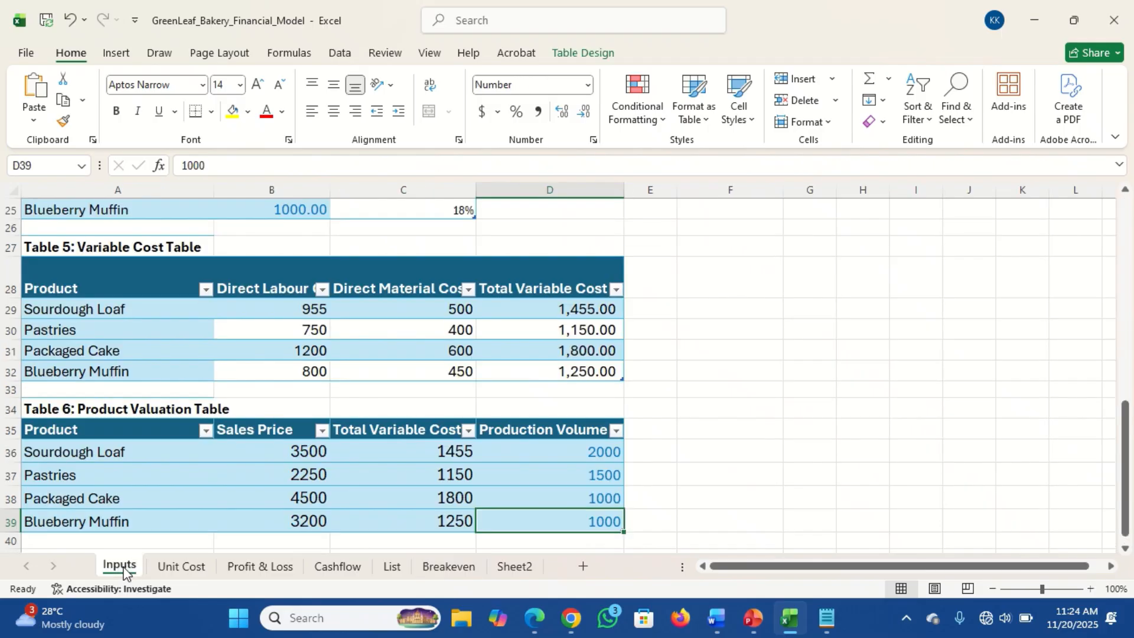
click(464, 571)
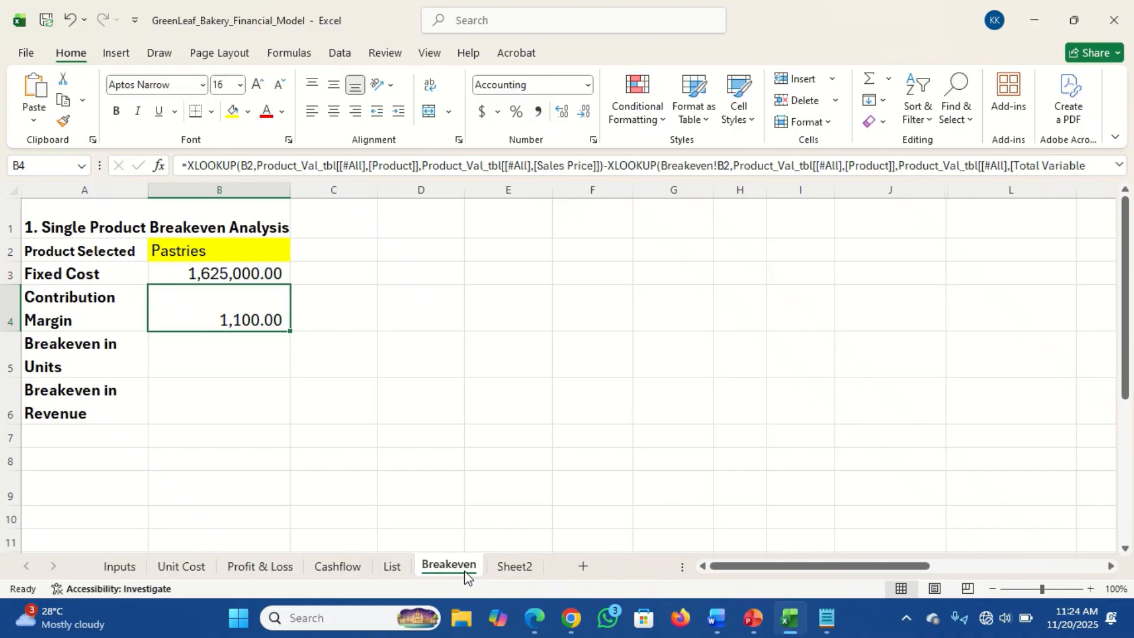
Select Blueberry Muffin as the product in B1 of the Inputs sheet
click(125, 569)
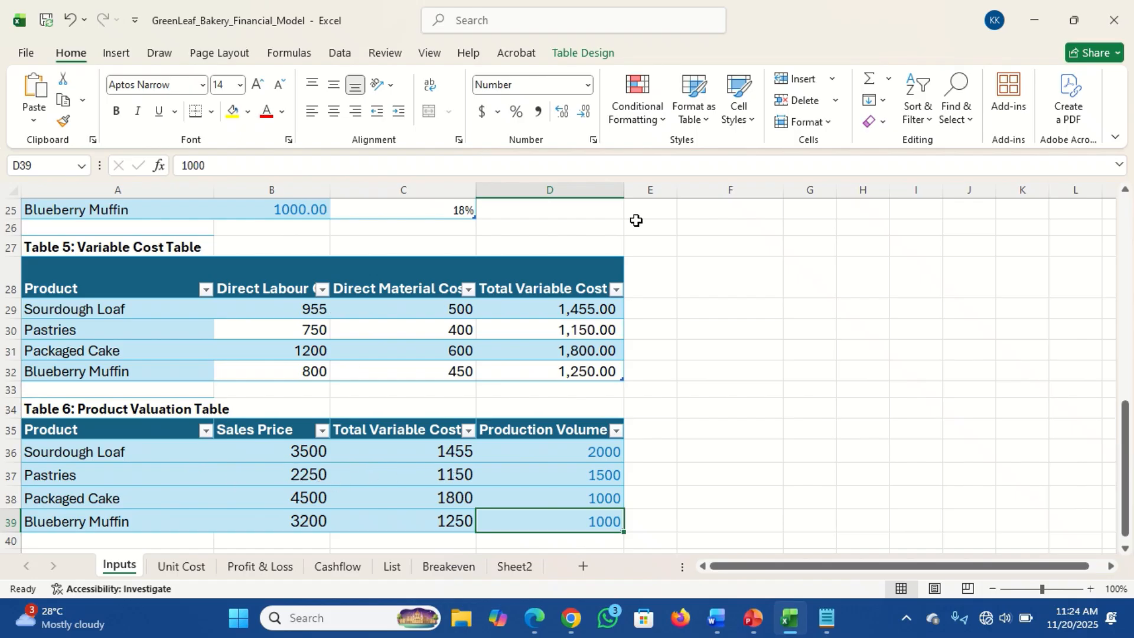
click(1128, 232)
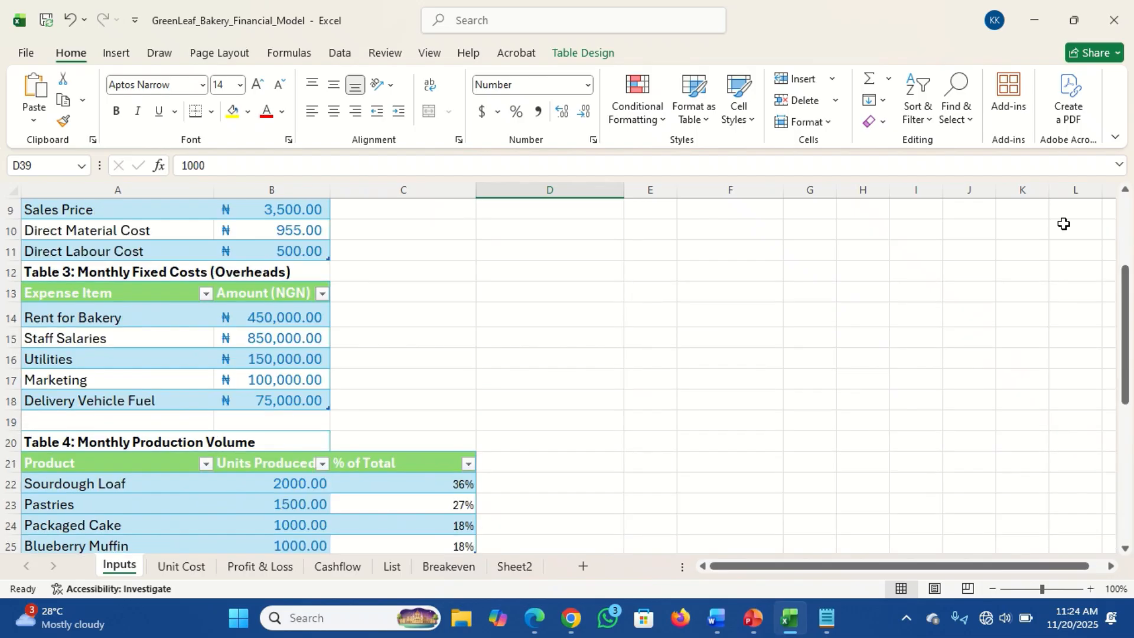
click(1129, 229)
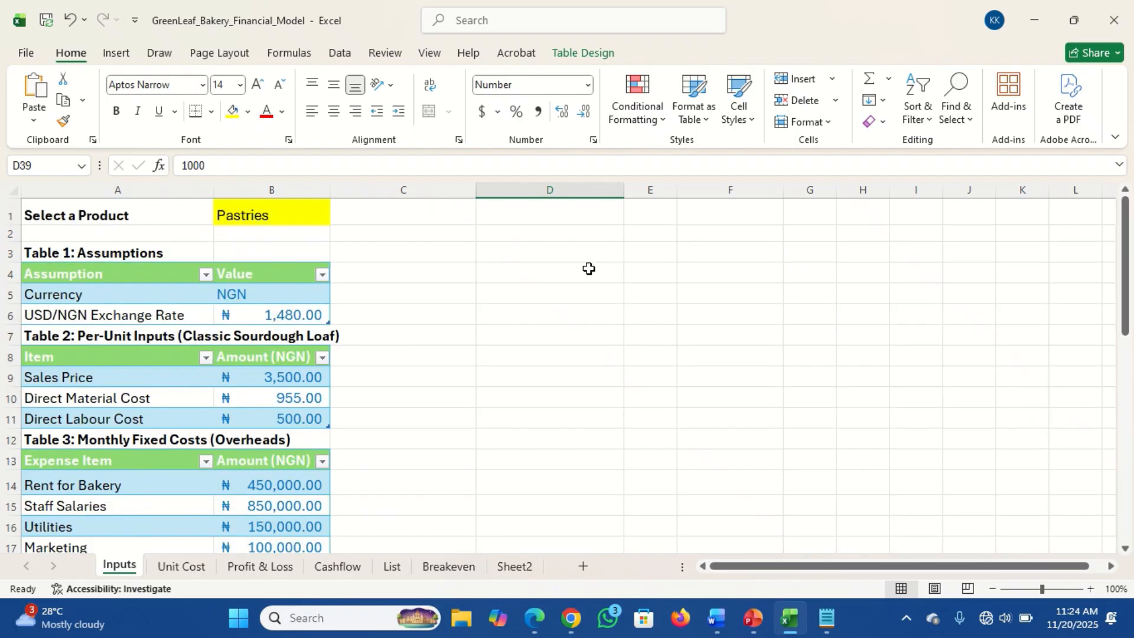
click(308, 213)
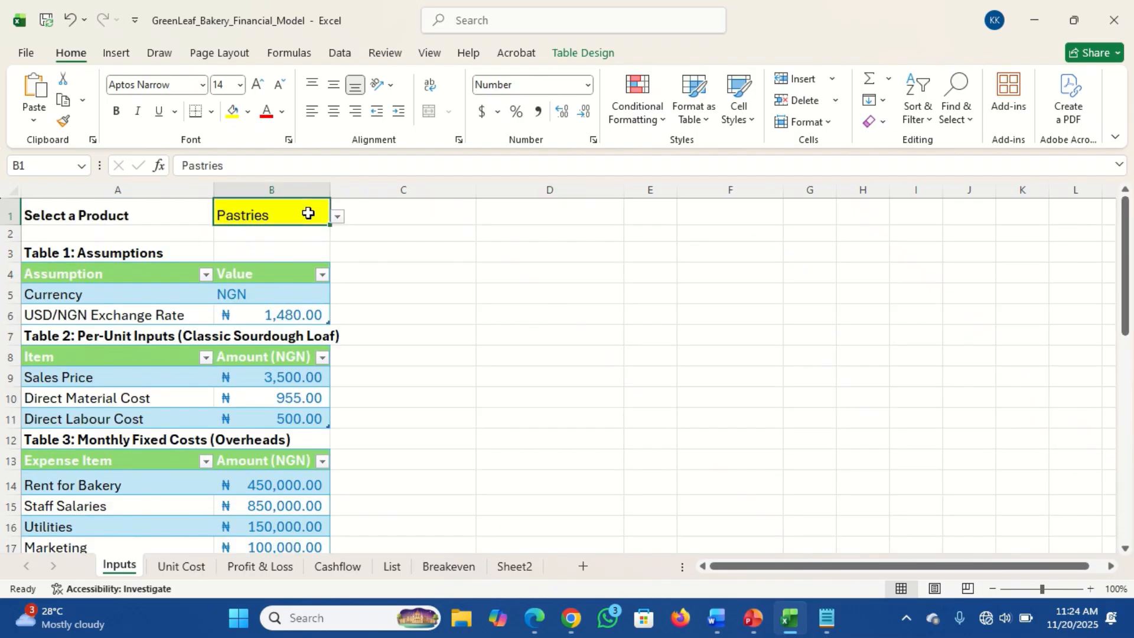
click(337, 220)
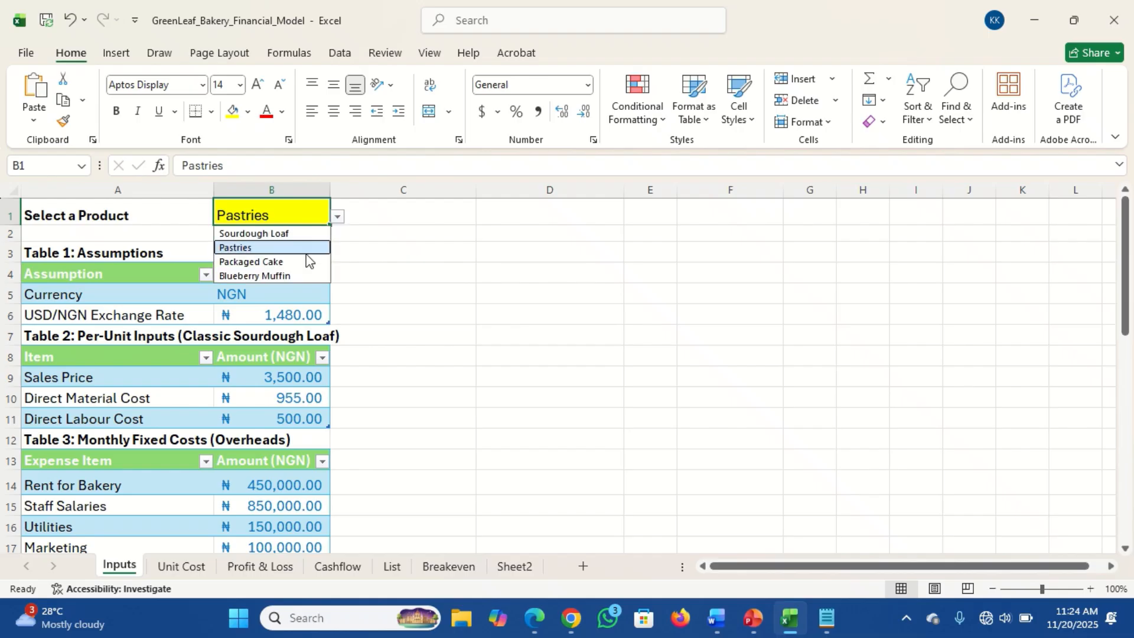
click(292, 276)
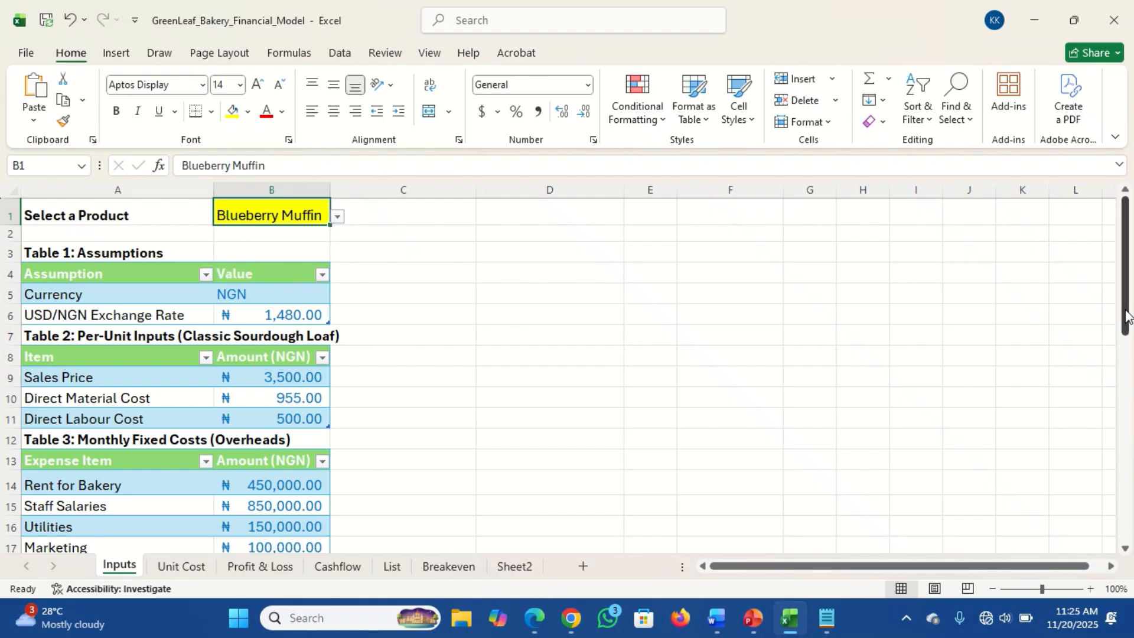
Calculate Blueberry Muffin's Sales Price minus Total Variable Cost in F39 as a check, and undo the calculation together with the product selection
drag(1127, 316, 1130, 519)
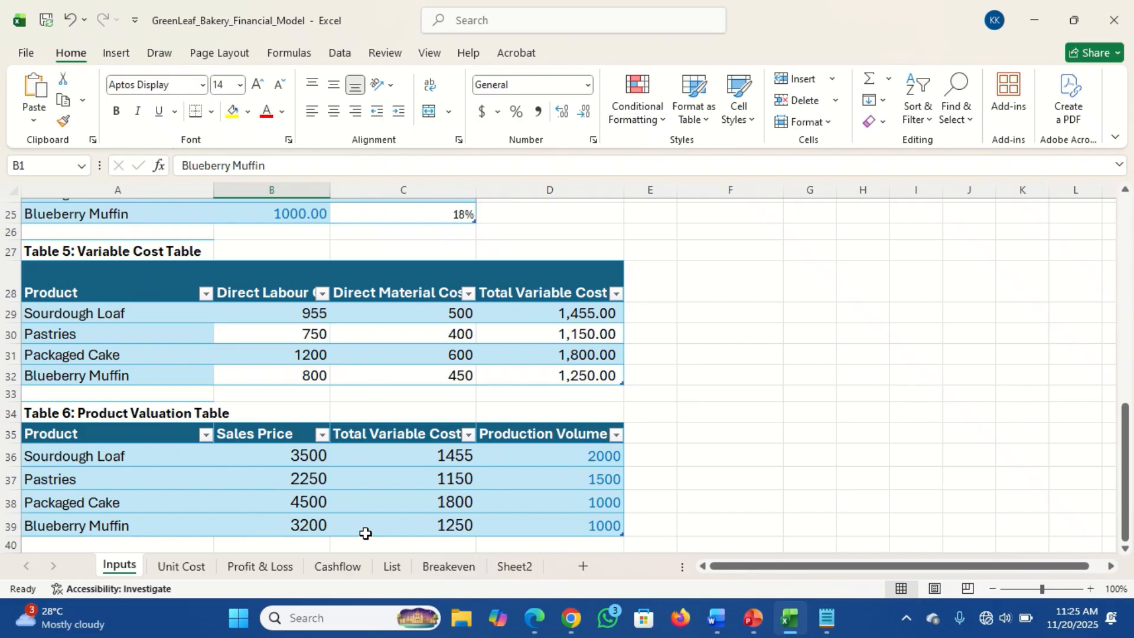
click(697, 523)
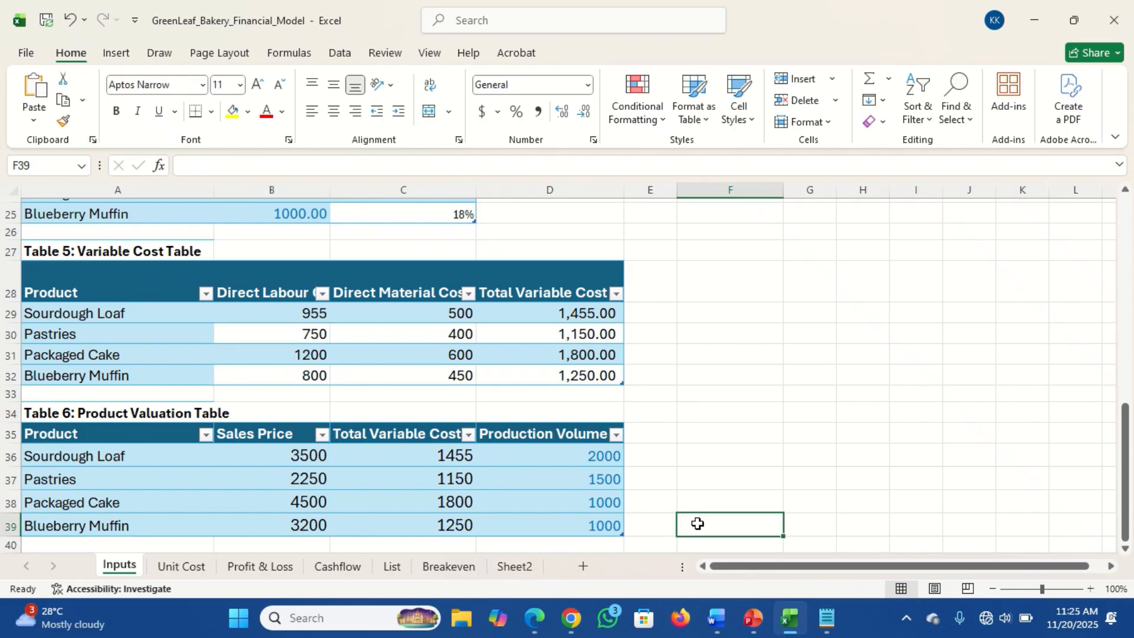
text(=)
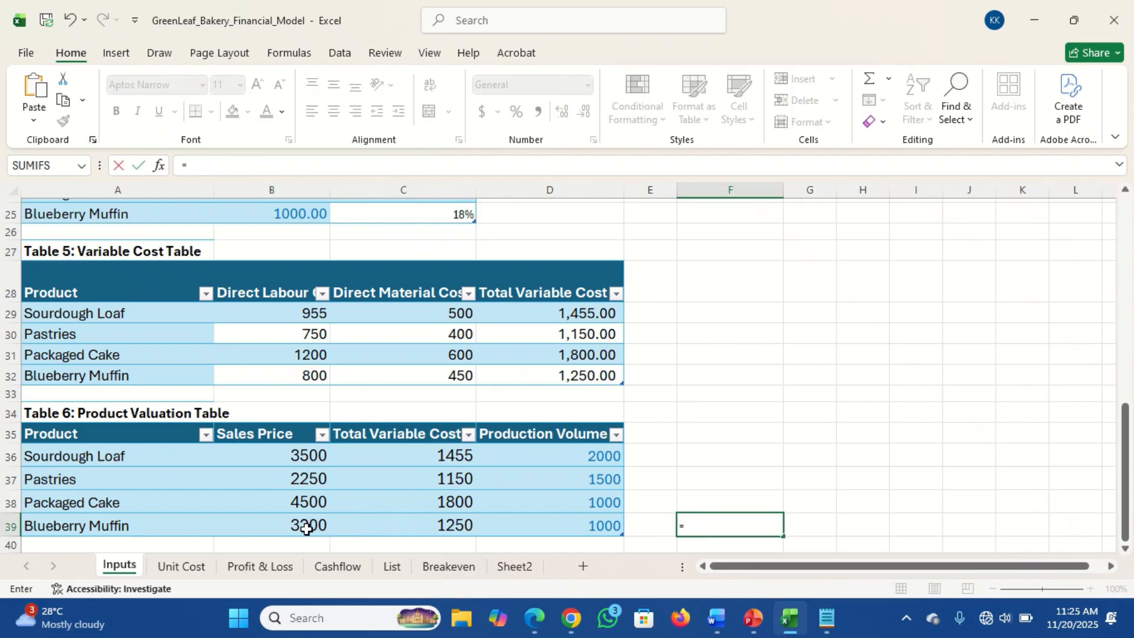
click(306, 529)
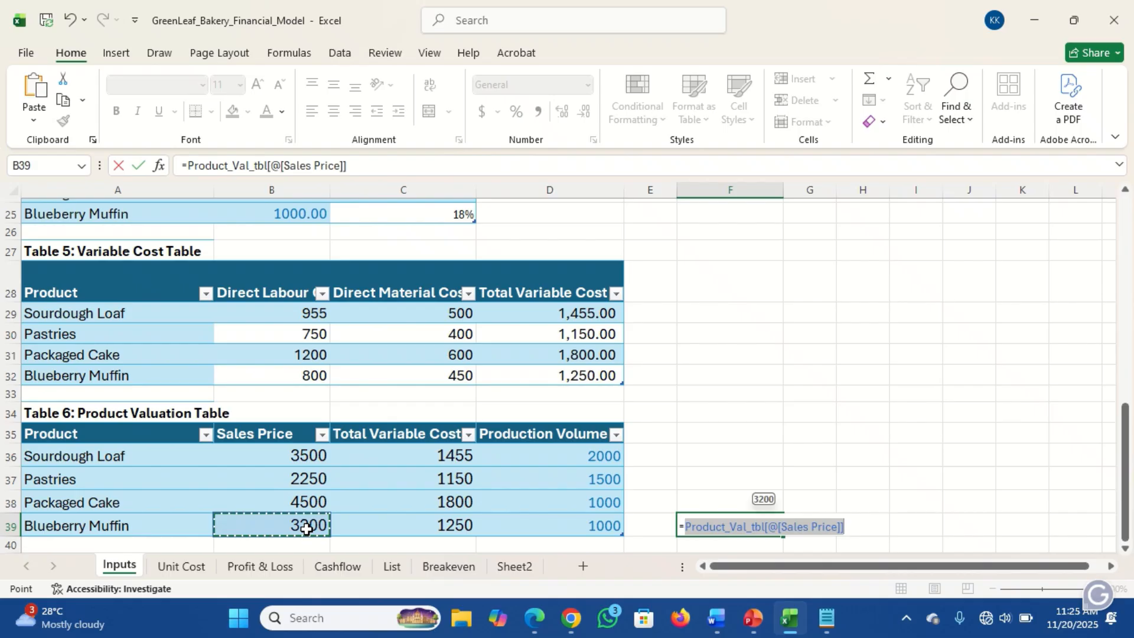
text(-)
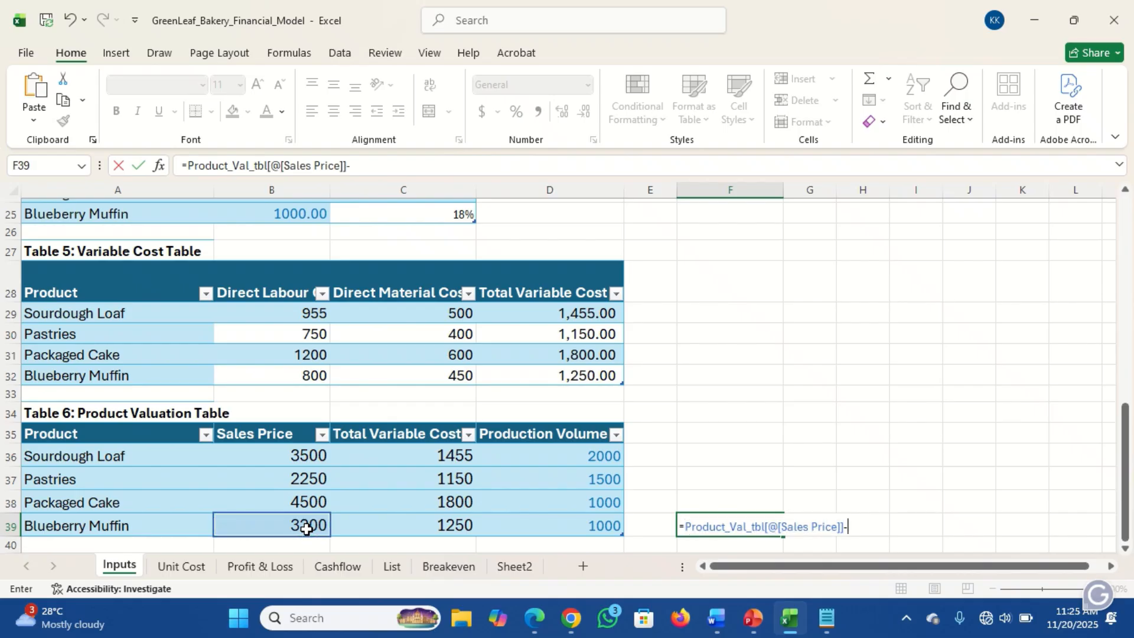
click(417, 527)
key(Return)
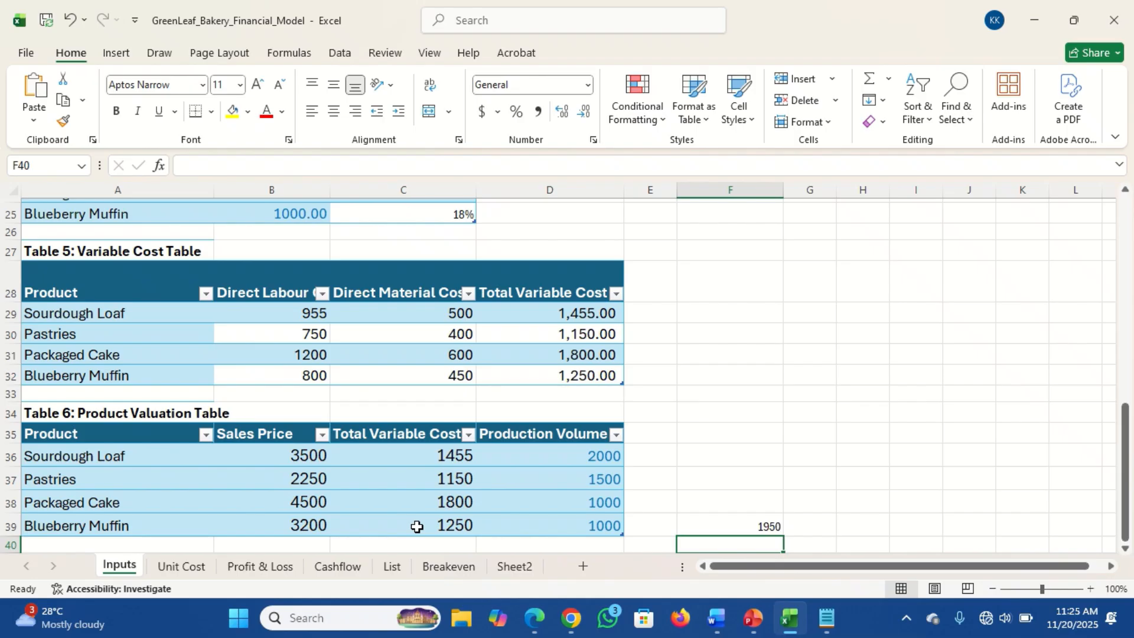
key(ctrl+z)
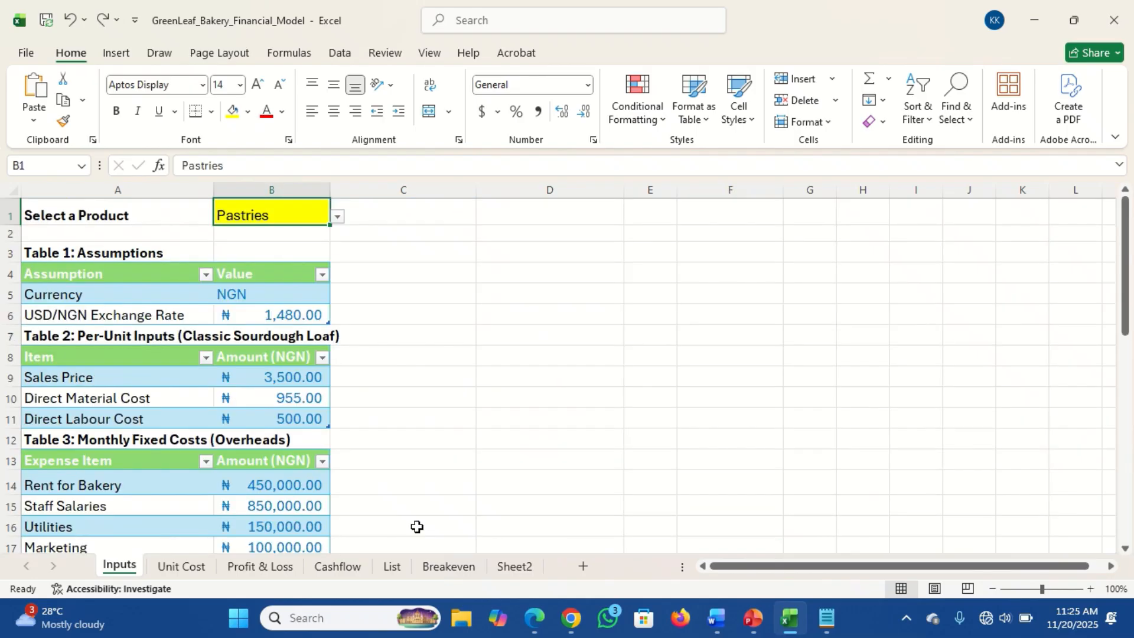
Set the product selector in B1 back to Blueberry Muffin and review the Contribution Margin on the Breakeven sheet
click(337, 216)
click(306, 276)
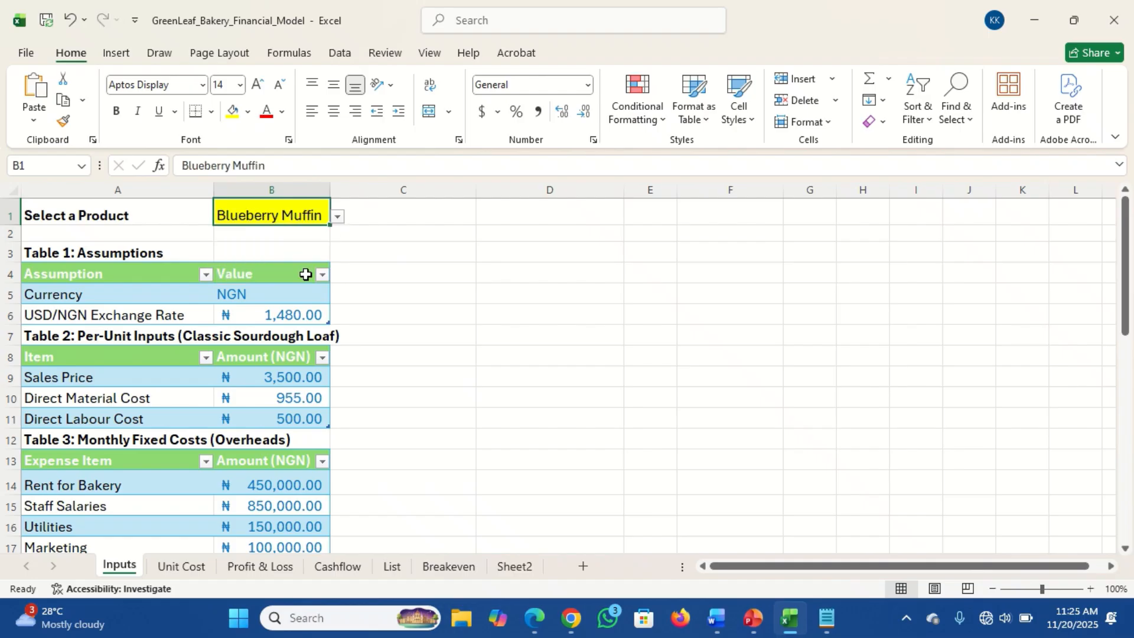
click(464, 567)
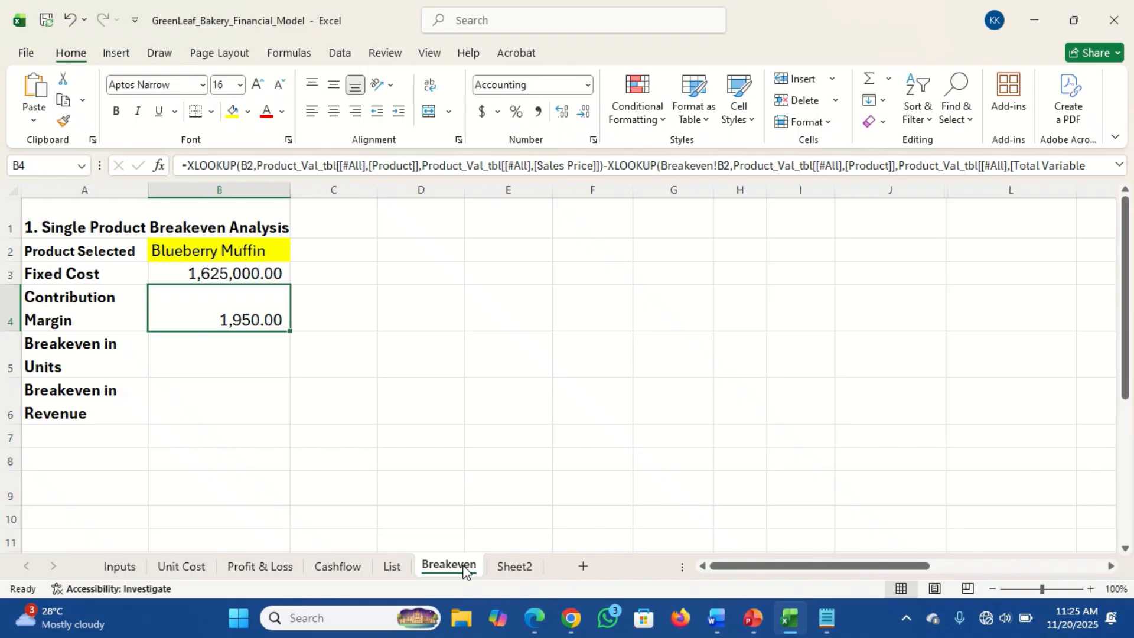
Calculate Breakeven in Units in B5 by dividing Fixed Cost by Contribution Margin (=B3/B4)
click(231, 360)
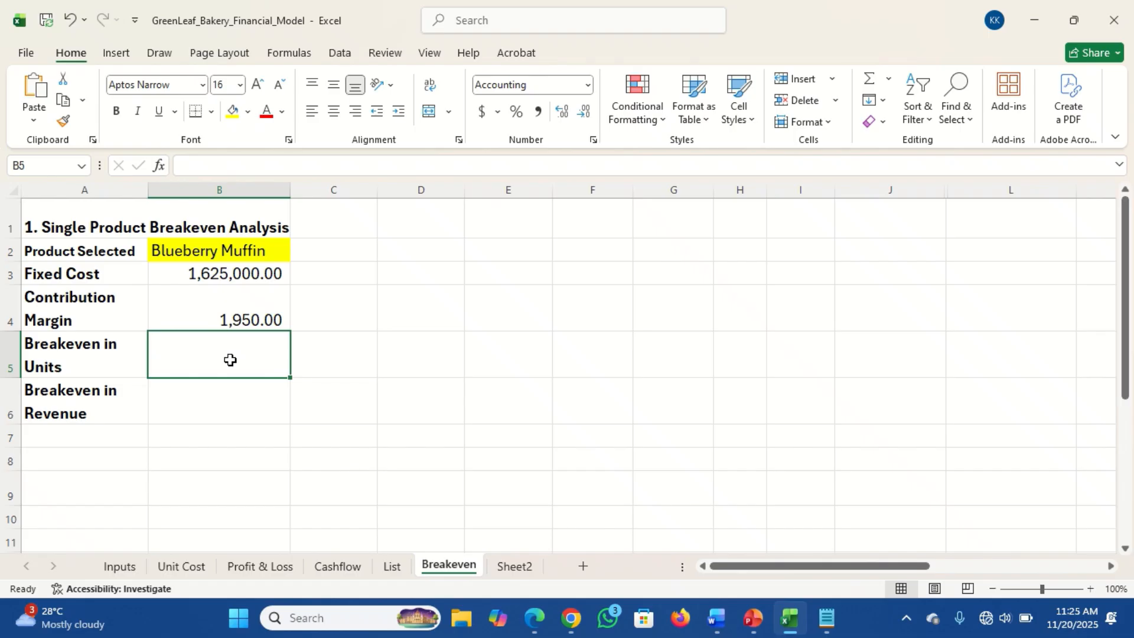
text(=)
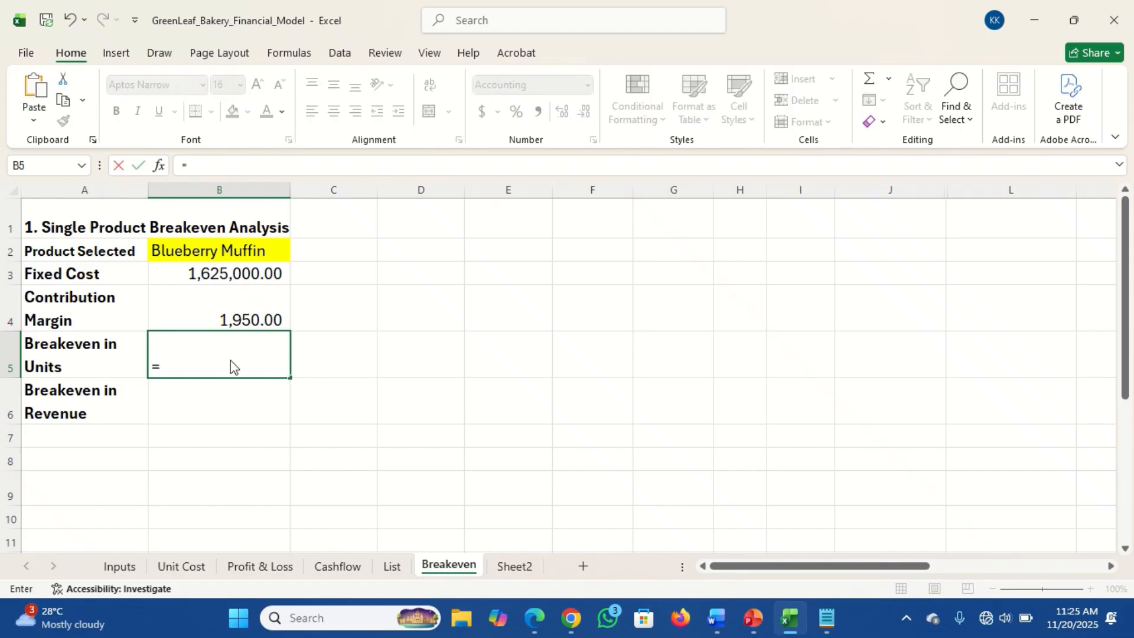
click(217, 273)
text(/)
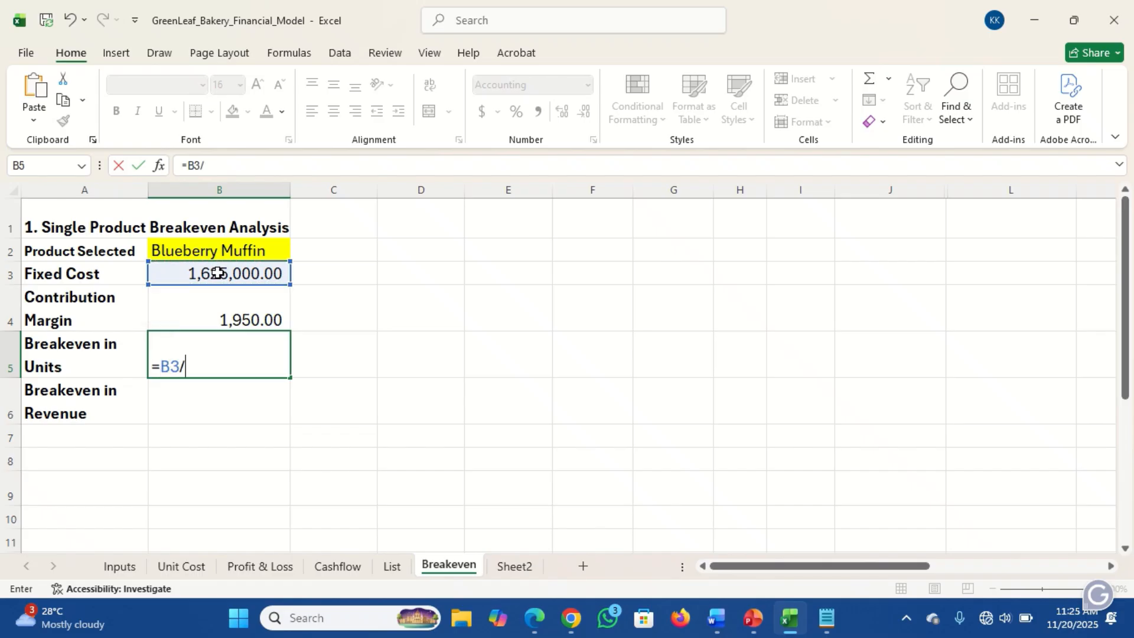
click(236, 314)
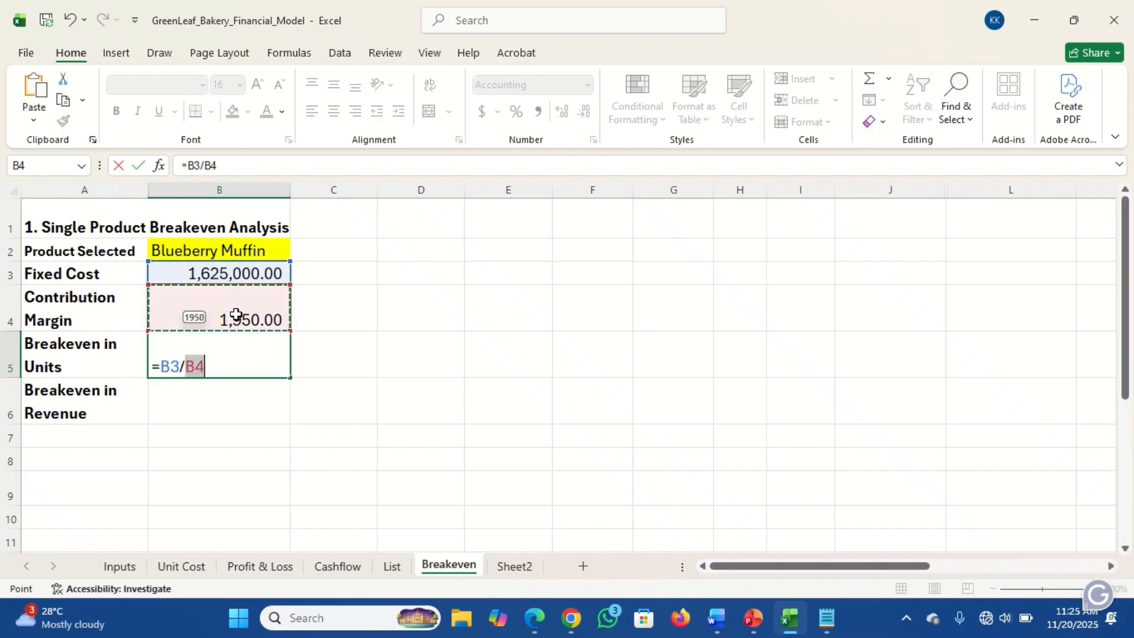
key(Return)
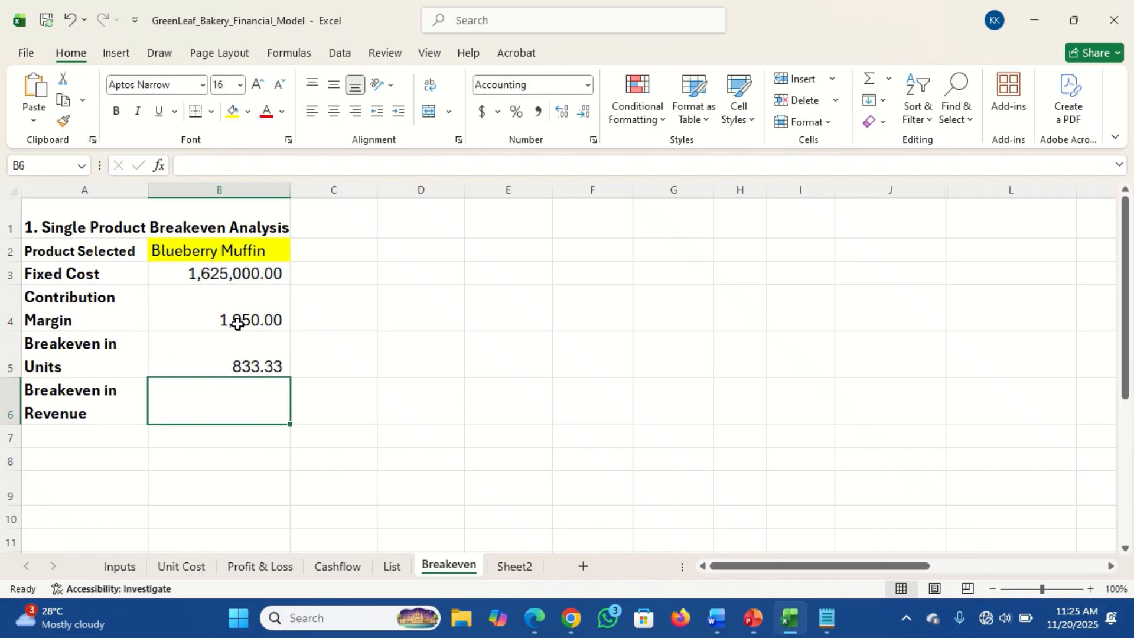
click(237, 353)
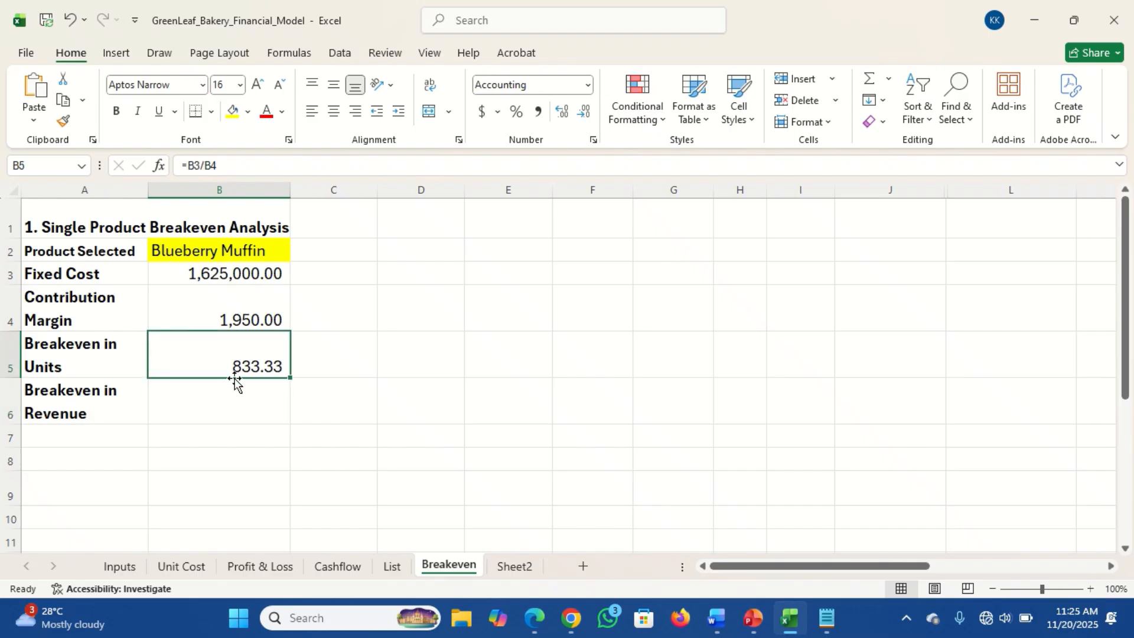
Begin the Breakeven in Revenue formula in B6 by multiplying Breakeven in Units (B5) by an XLOOKUP on the selected product in B2
click(223, 400)
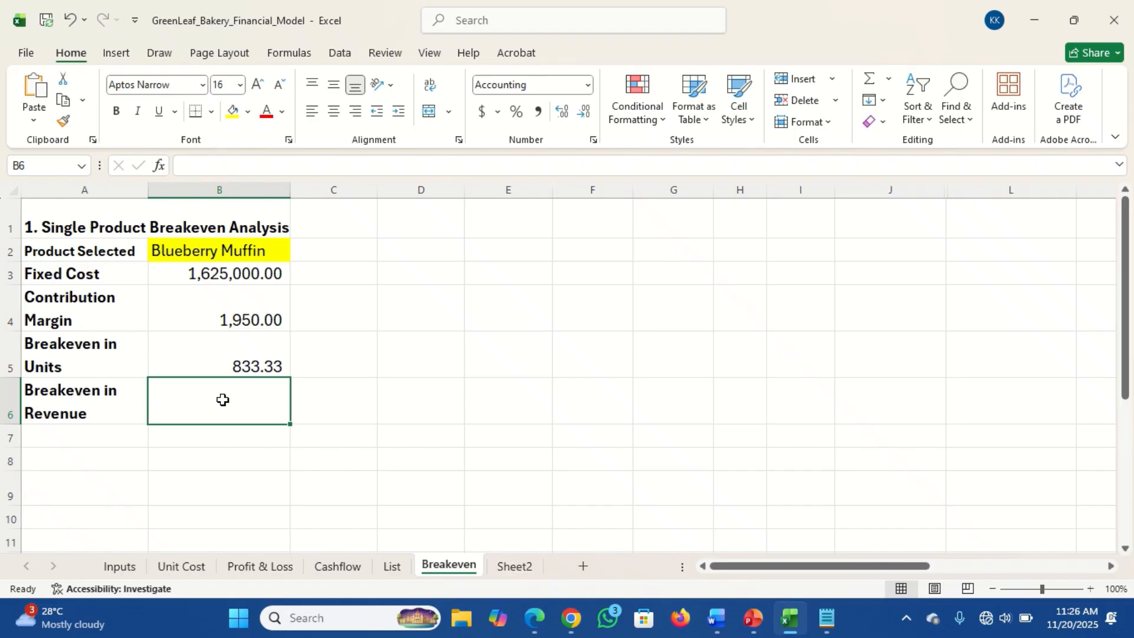
click(238, 366)
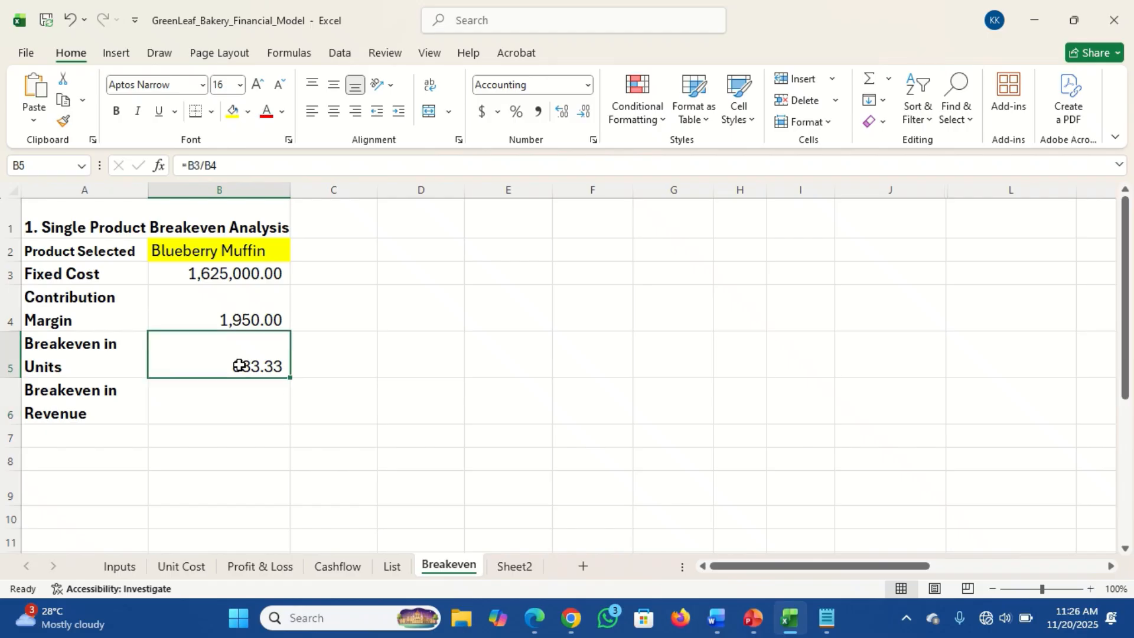
click(215, 402)
text(=)
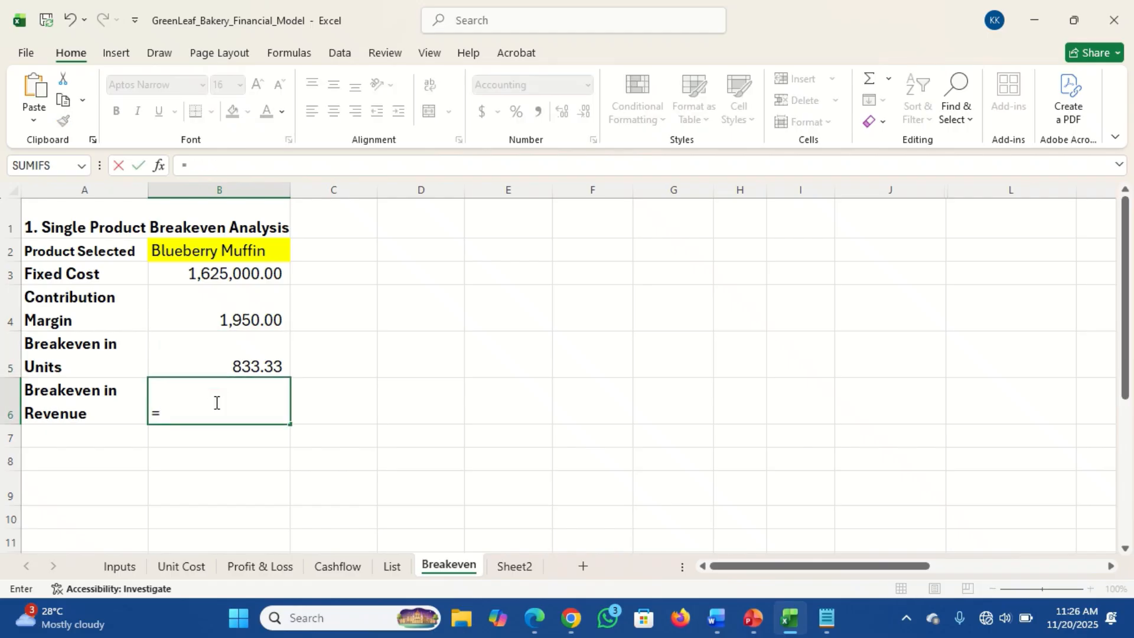
click(238, 364)
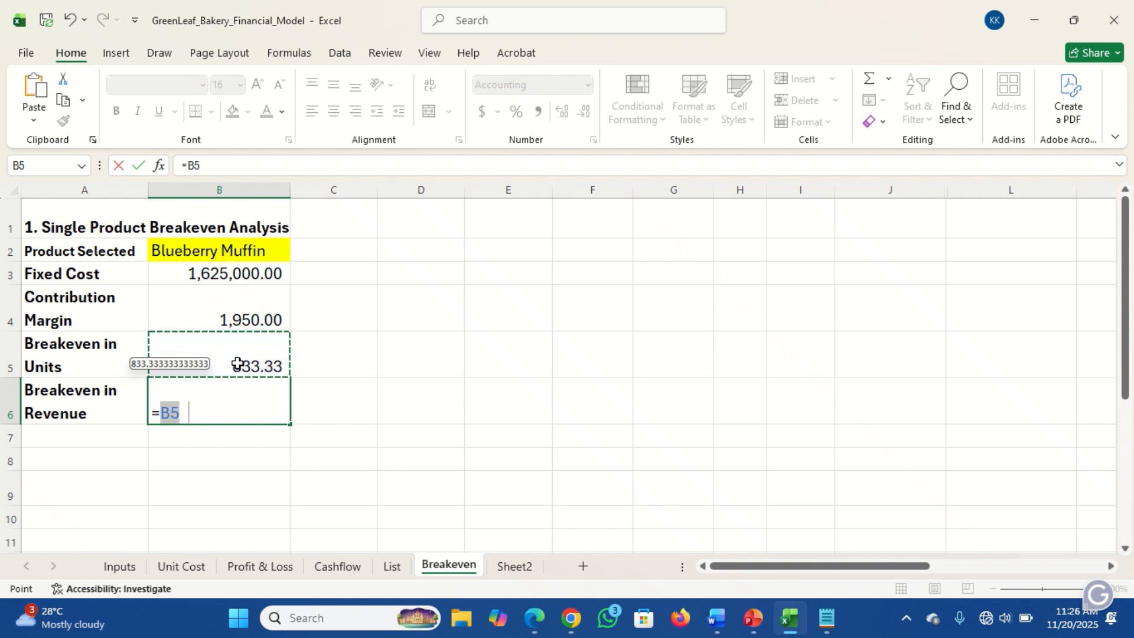
text(8)
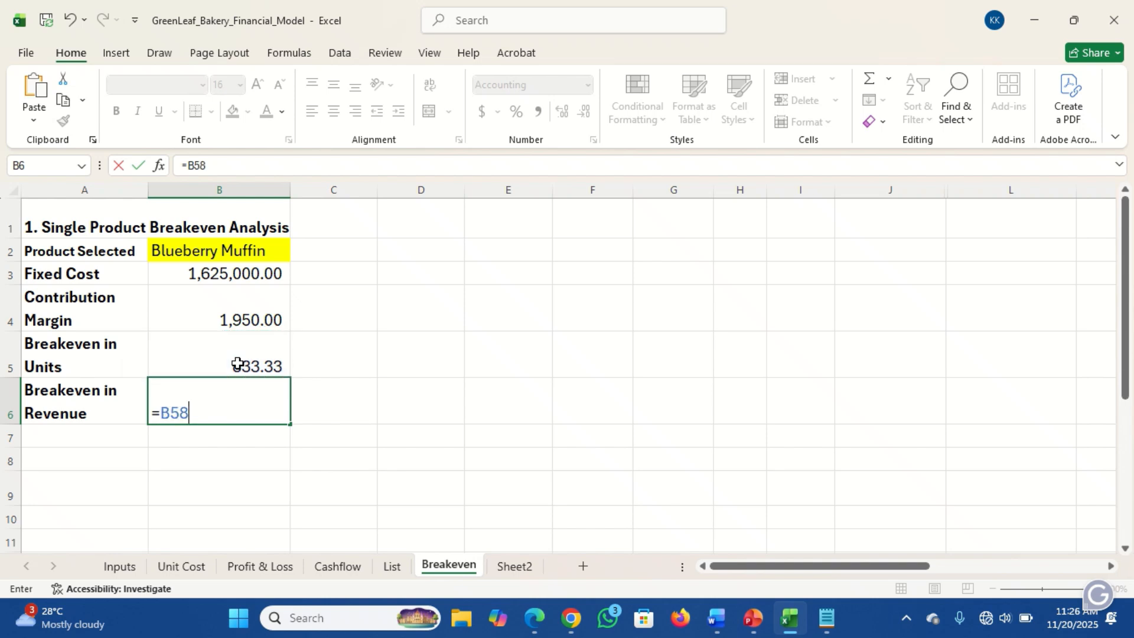
key(BackSpace)
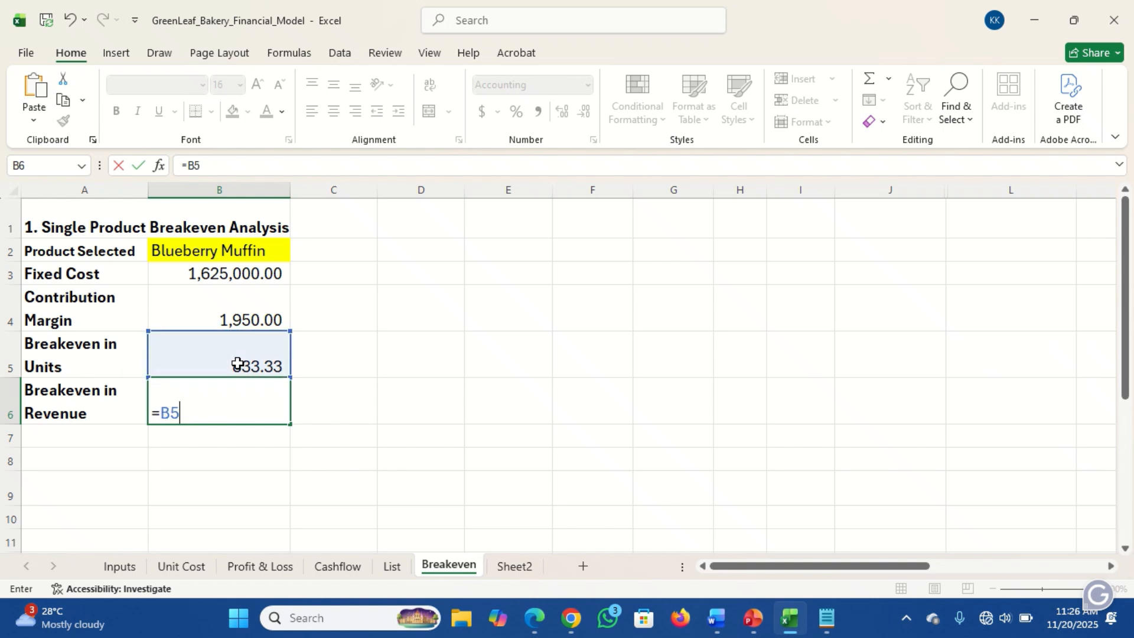
text(*xlo)
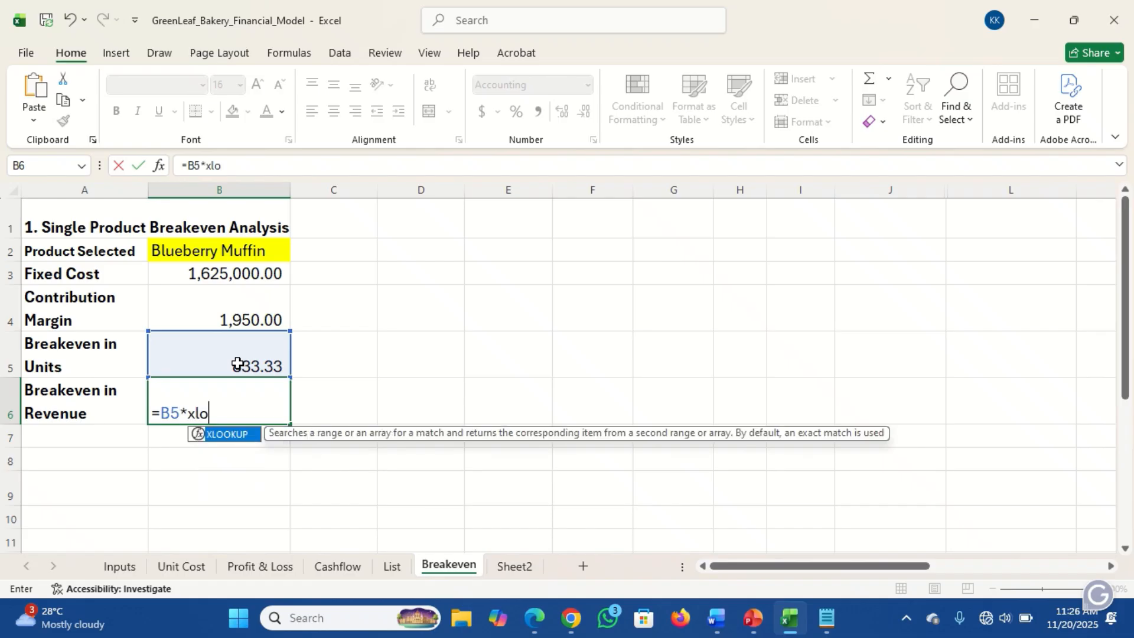
key(Tab)
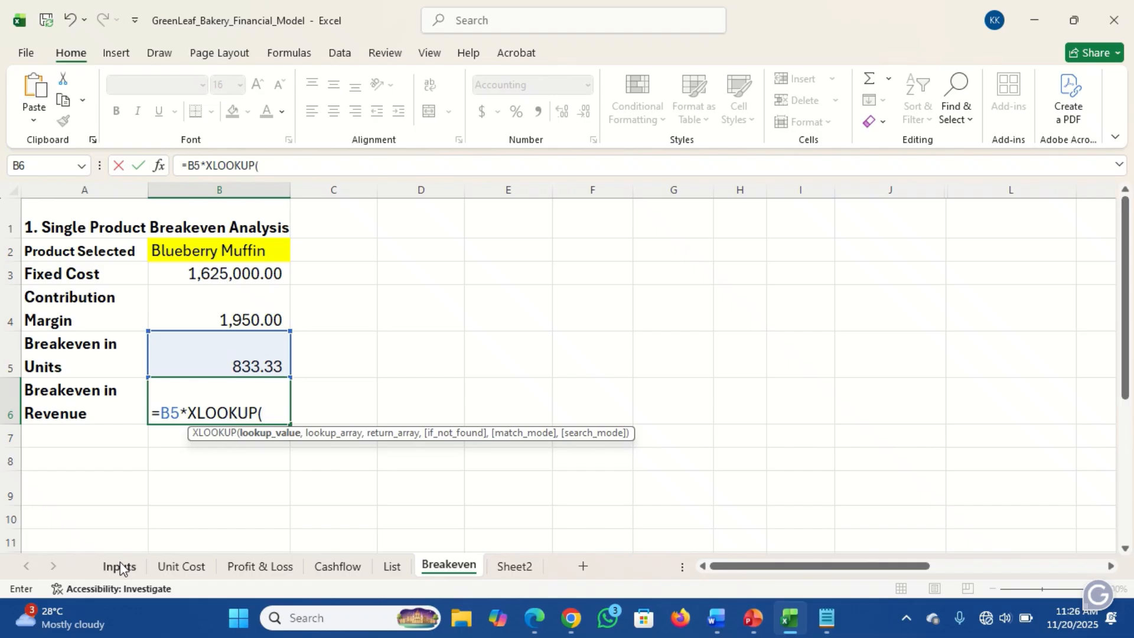
click(218, 250)
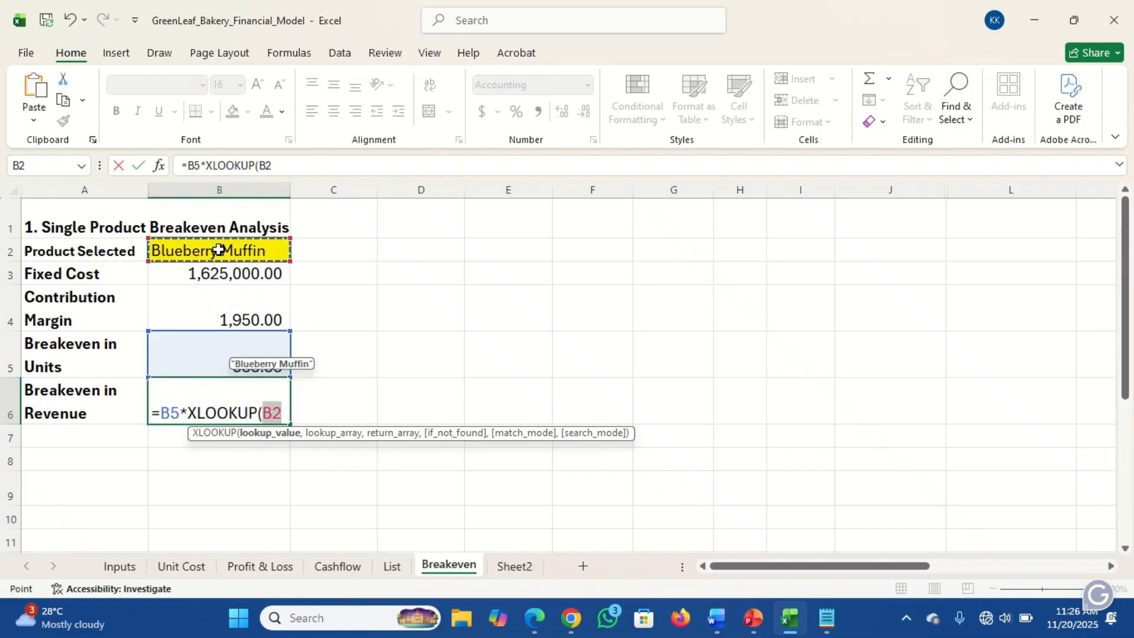
text(,)
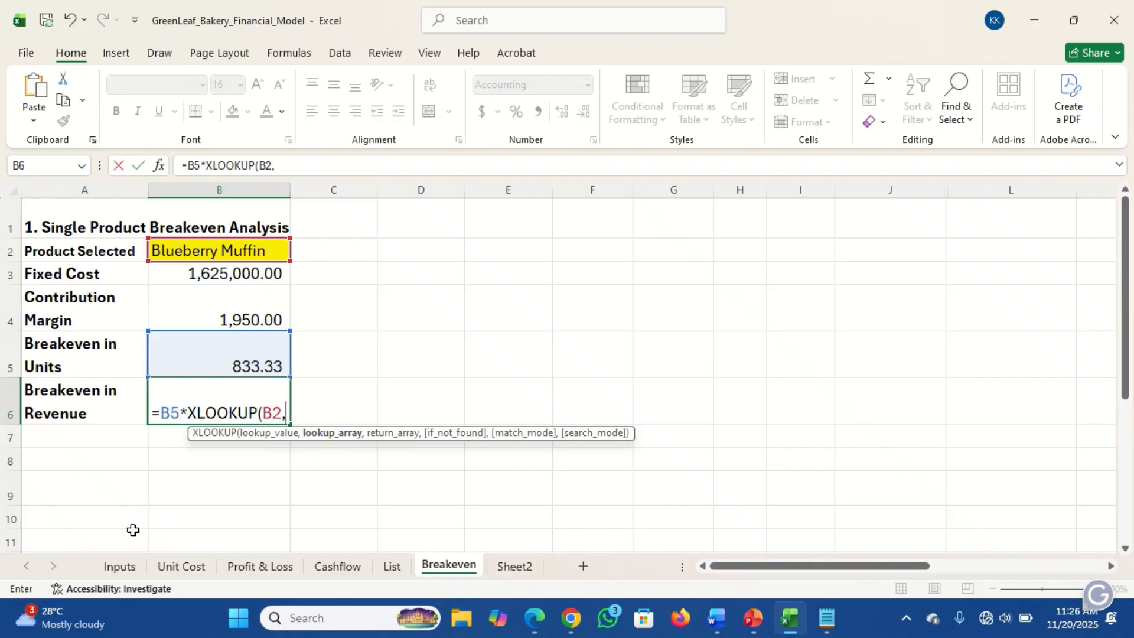
Complete the XLOOKUP with the Product column of Table 6 on the Inputs sheet as lookup array and its Sales Price column as return array
click(117, 566)
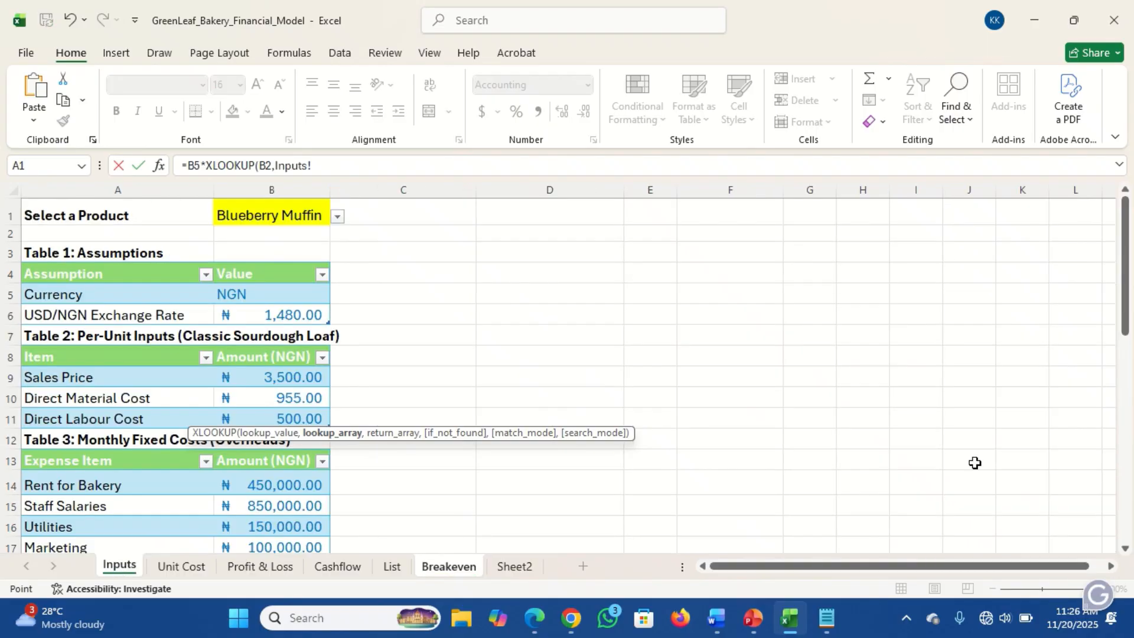
click(1126, 511)
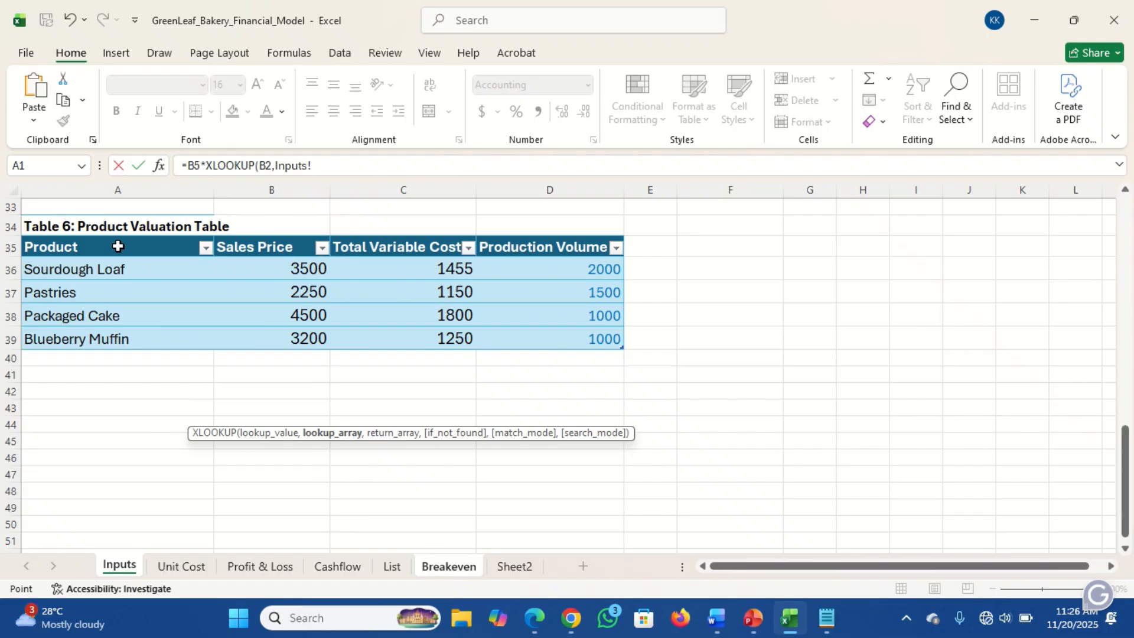
drag(117, 246, 111, 330)
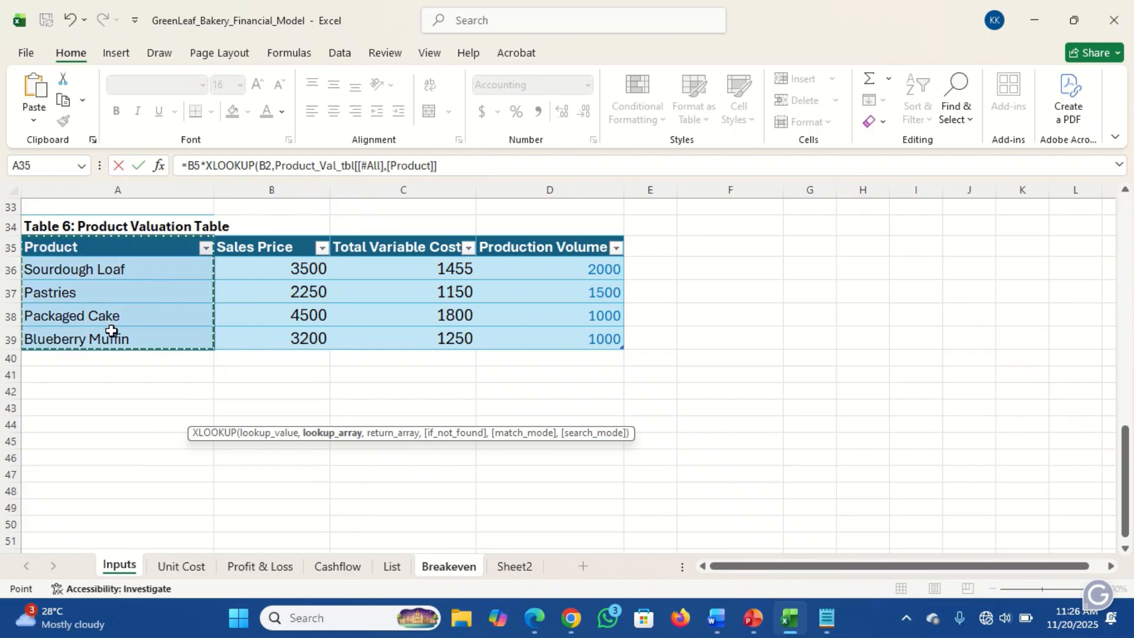
text(,)
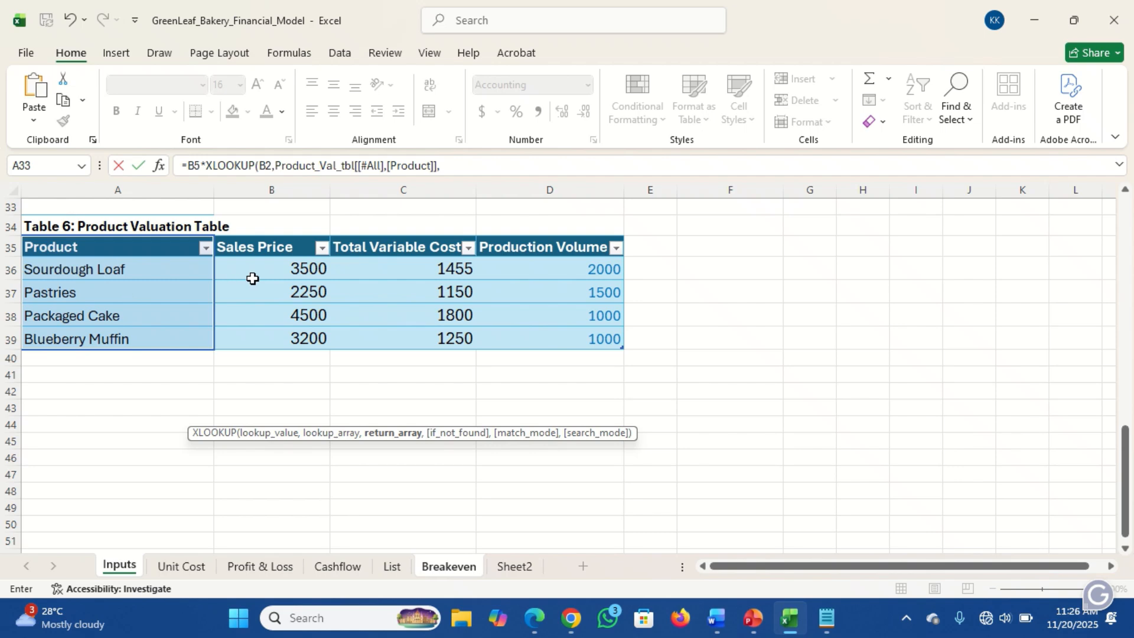
drag(264, 247, 273, 335)
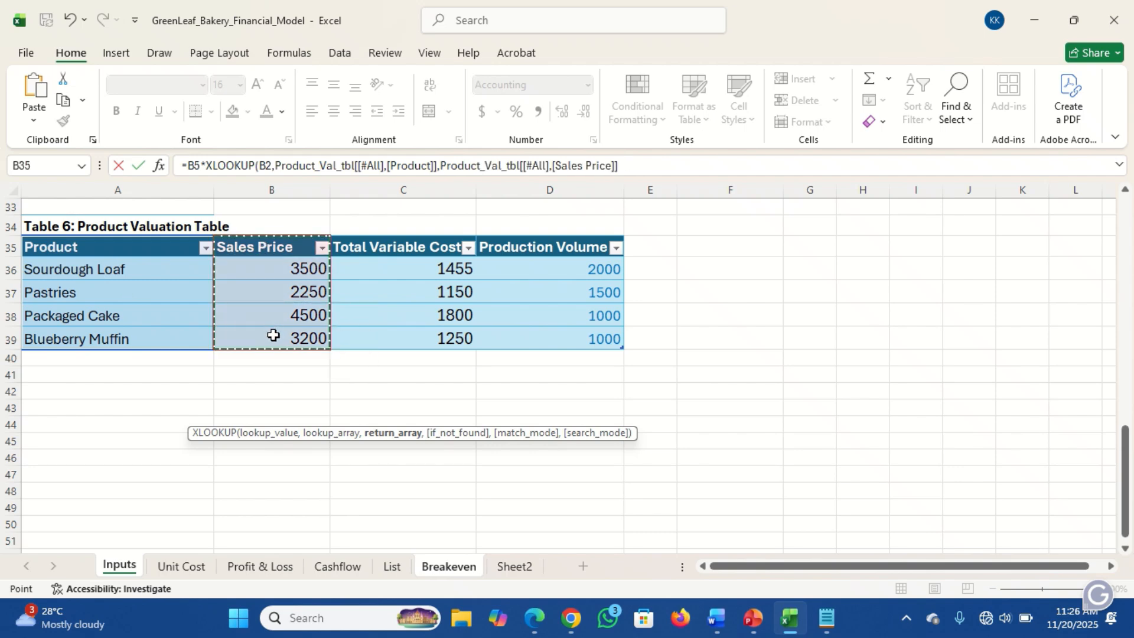
text())
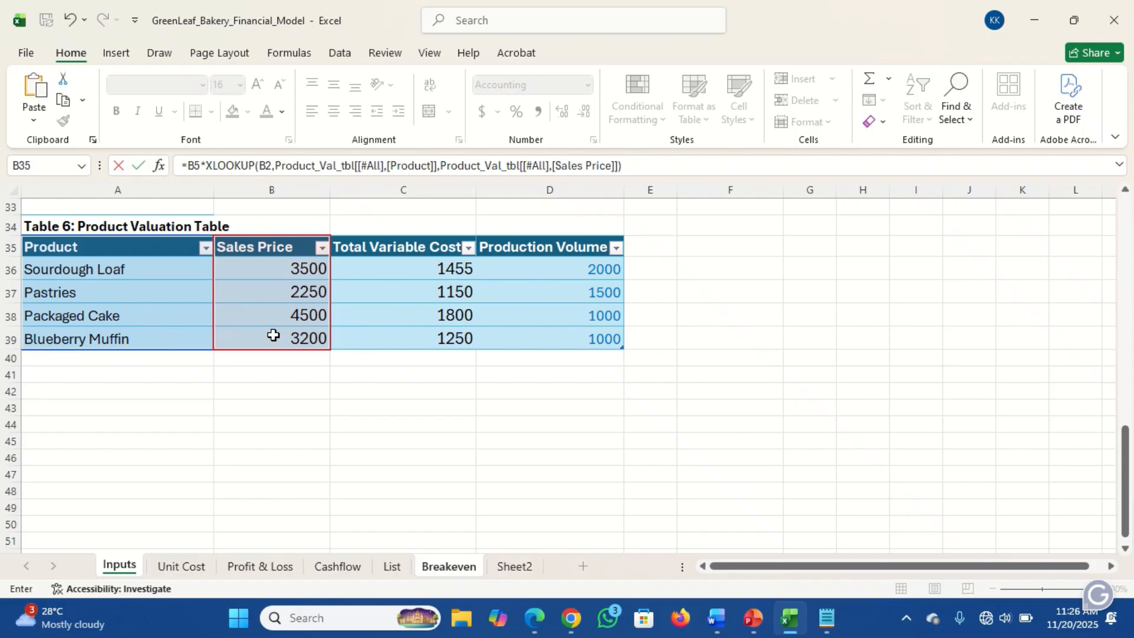
key(Return)
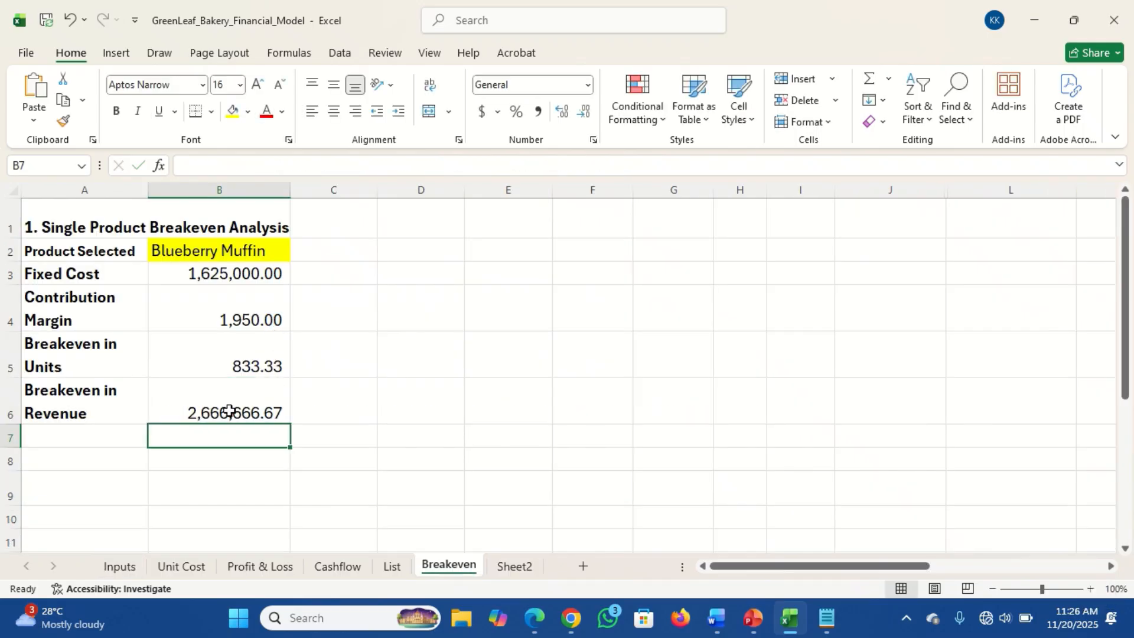
Make the Breakeven in Units and Breakeven in Revenue values in B5:B6 bold
click(229, 412)
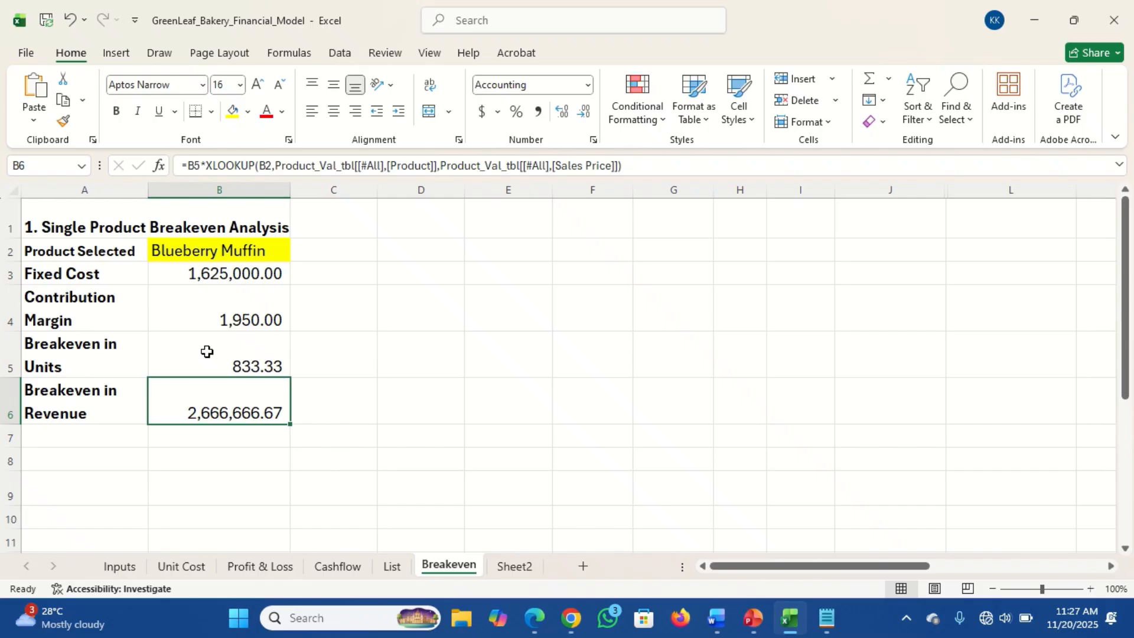
drag(207, 352, 211, 398)
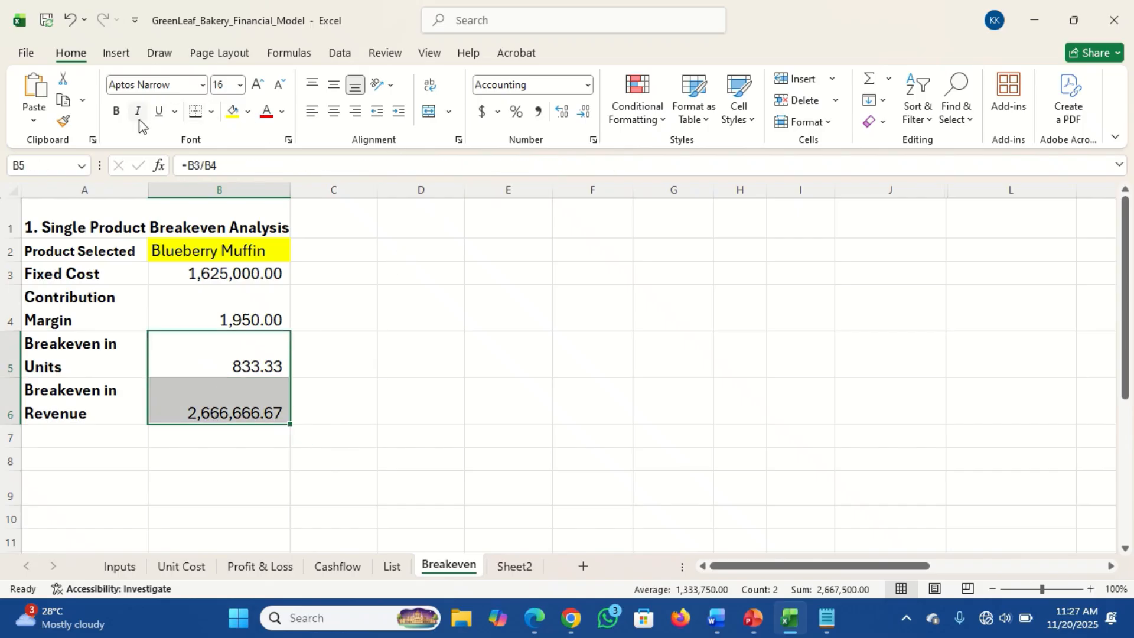
click(117, 115)
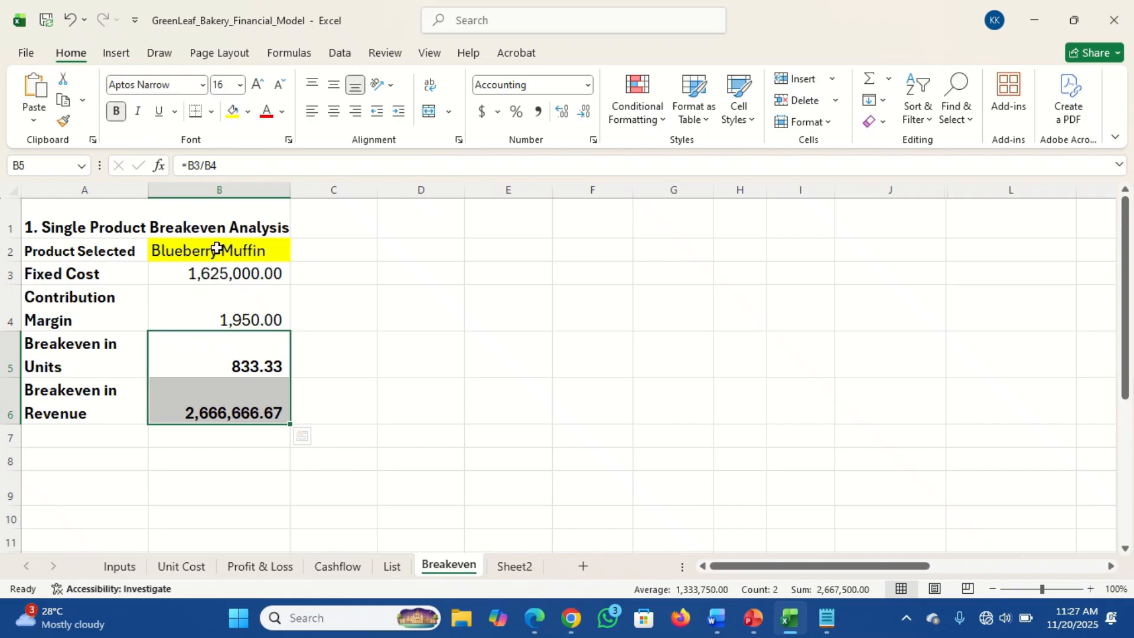
Select Sourdough Loaf as the product in B1 of the Inputs sheet and review the updated results on the Breakeven sheet
click(121, 569)
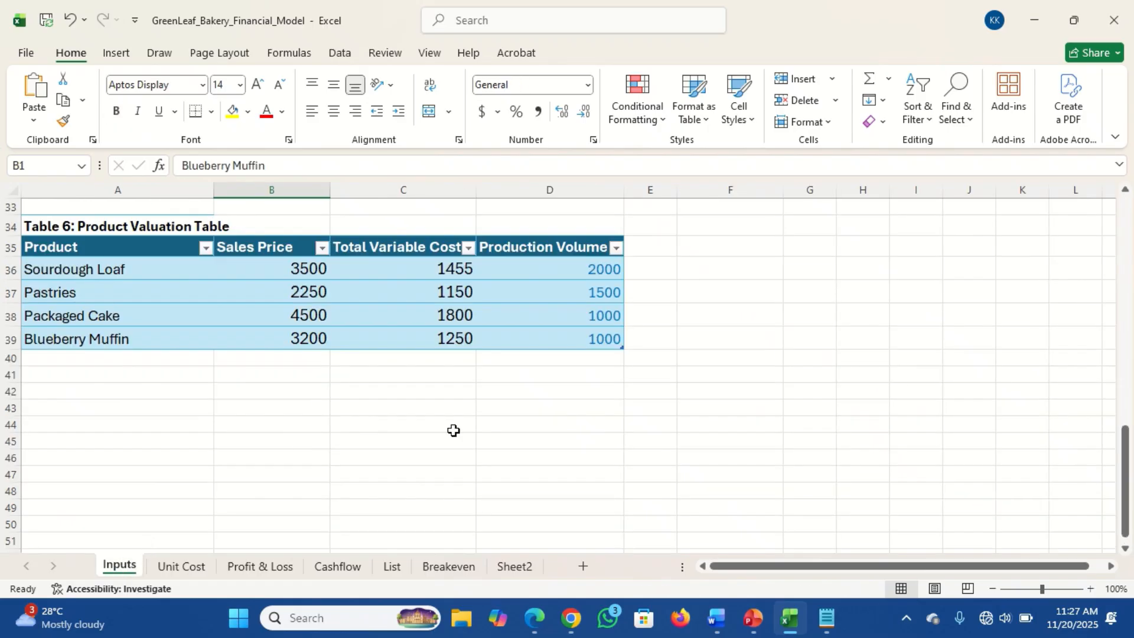
click(1128, 230)
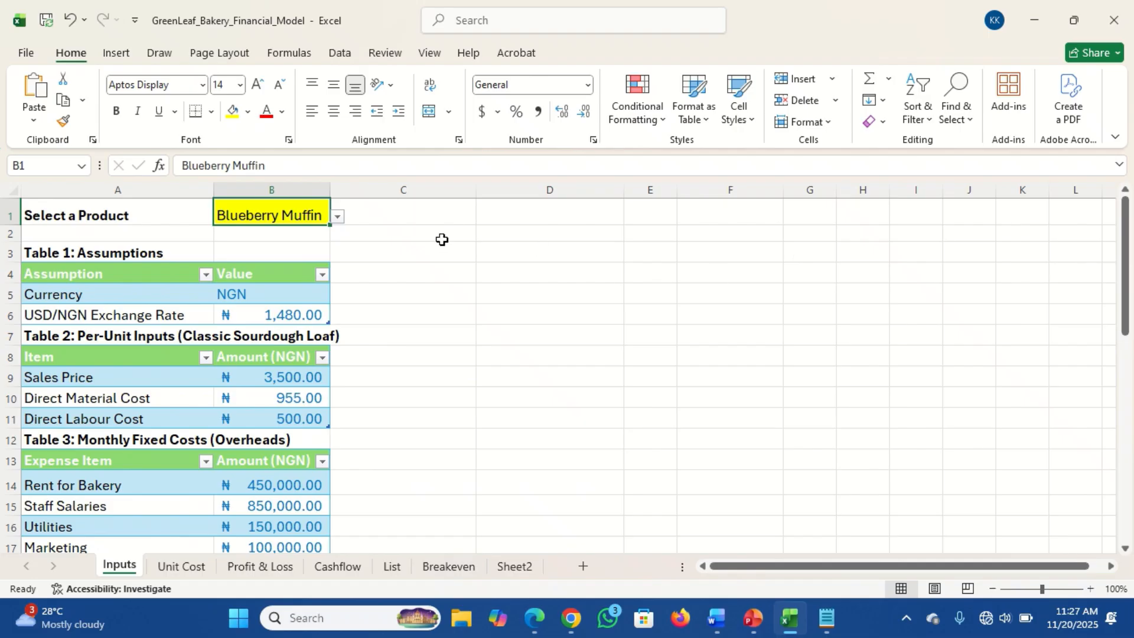
click(338, 217)
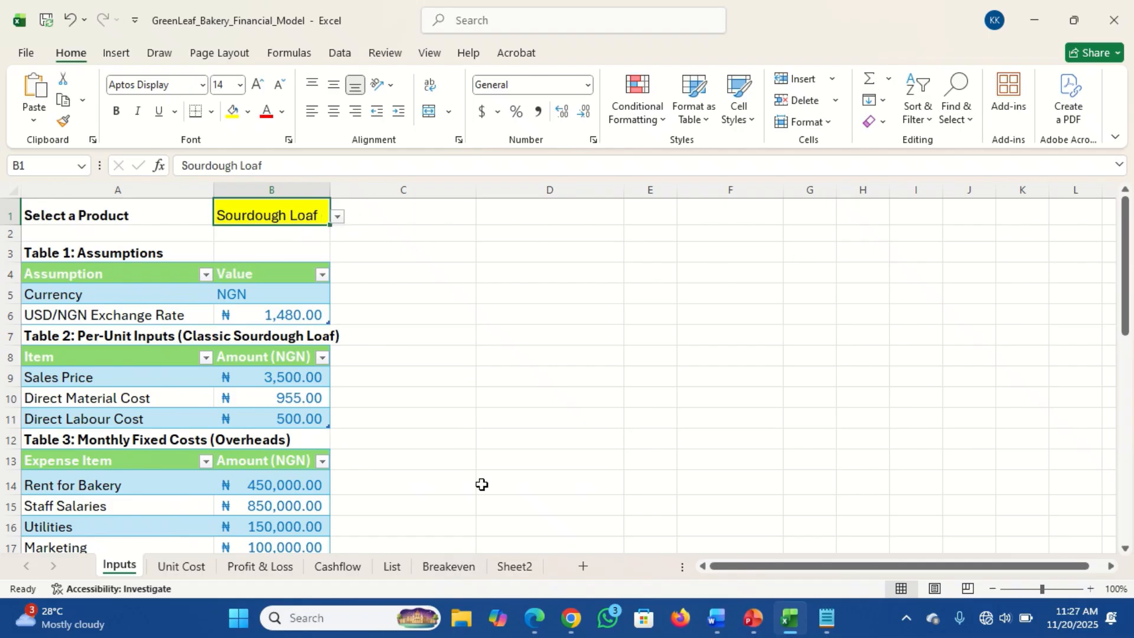
click(447, 568)
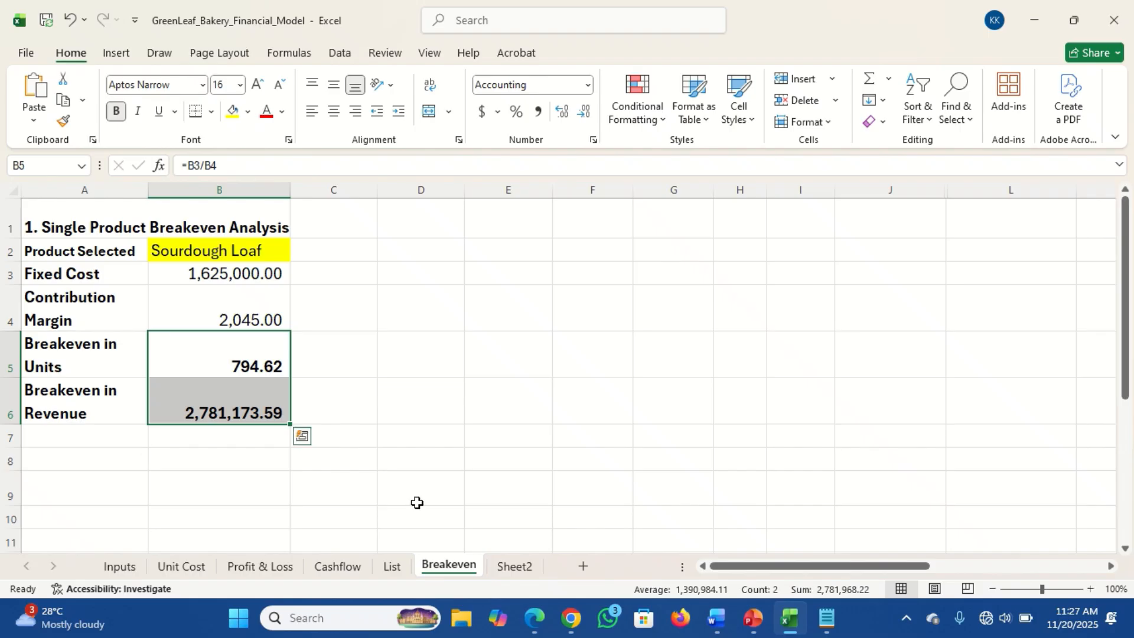
Check the multi-product task in the Notepad project brief and enter the section title "2. Bakery-Wide Breakeven Analysis" in A10 of the Breakeven sheet
click(825, 620)
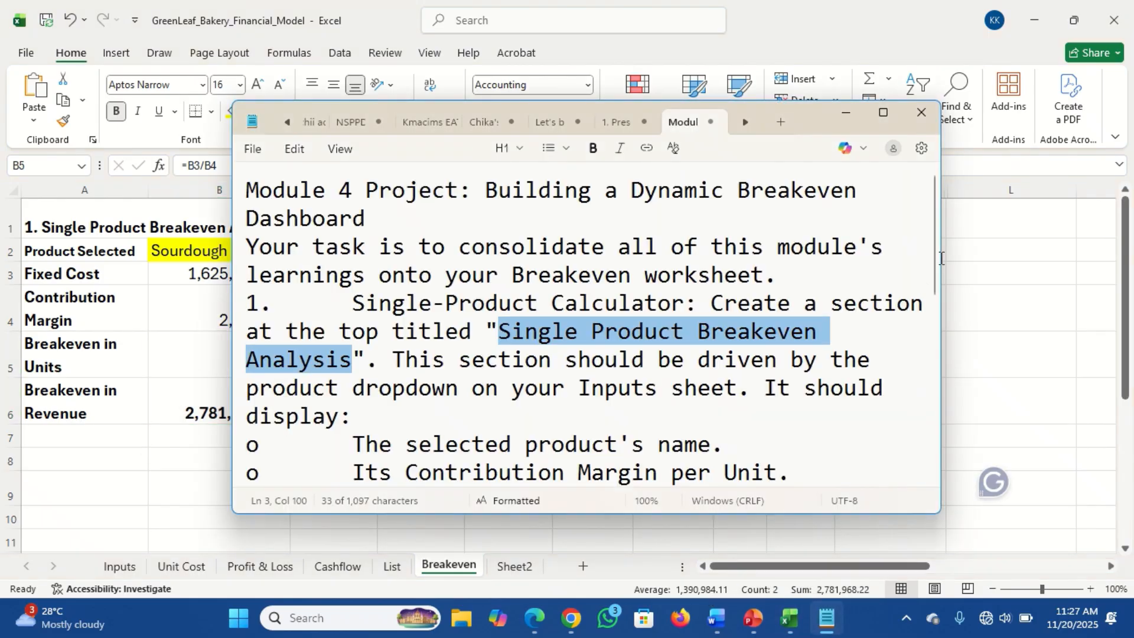
drag(935, 261, 927, 386)
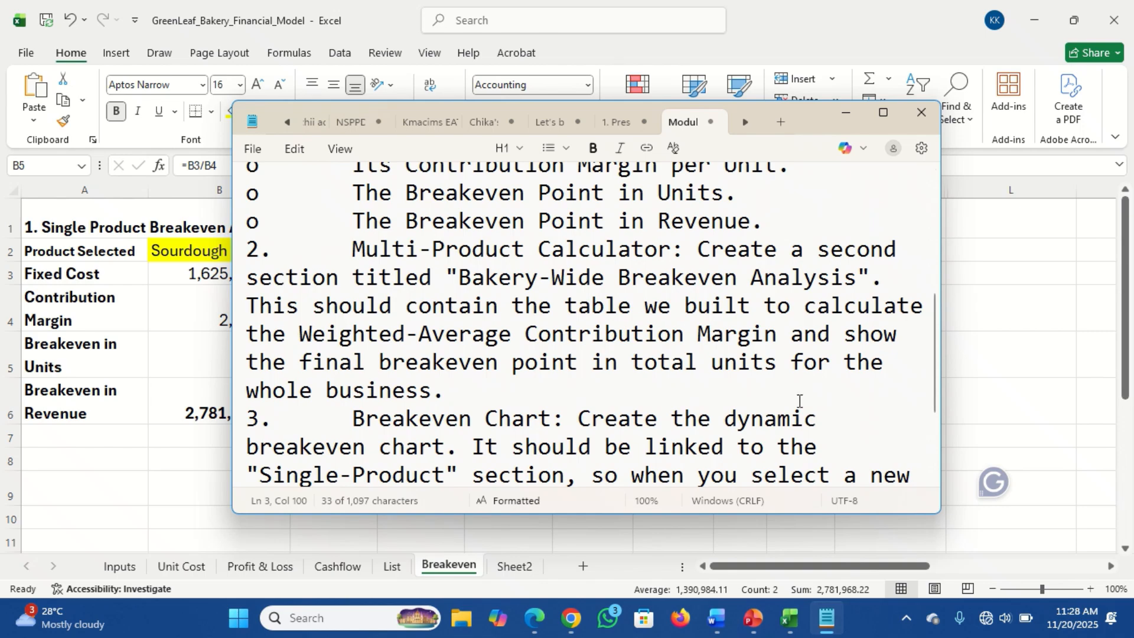
click(844, 113)
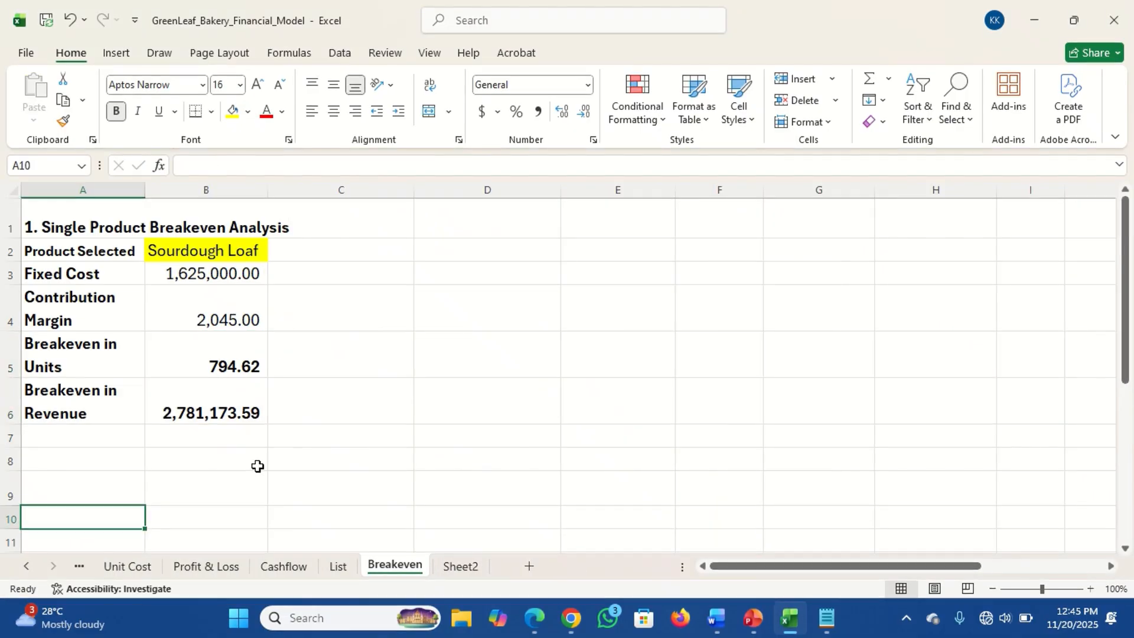
click(817, 619)
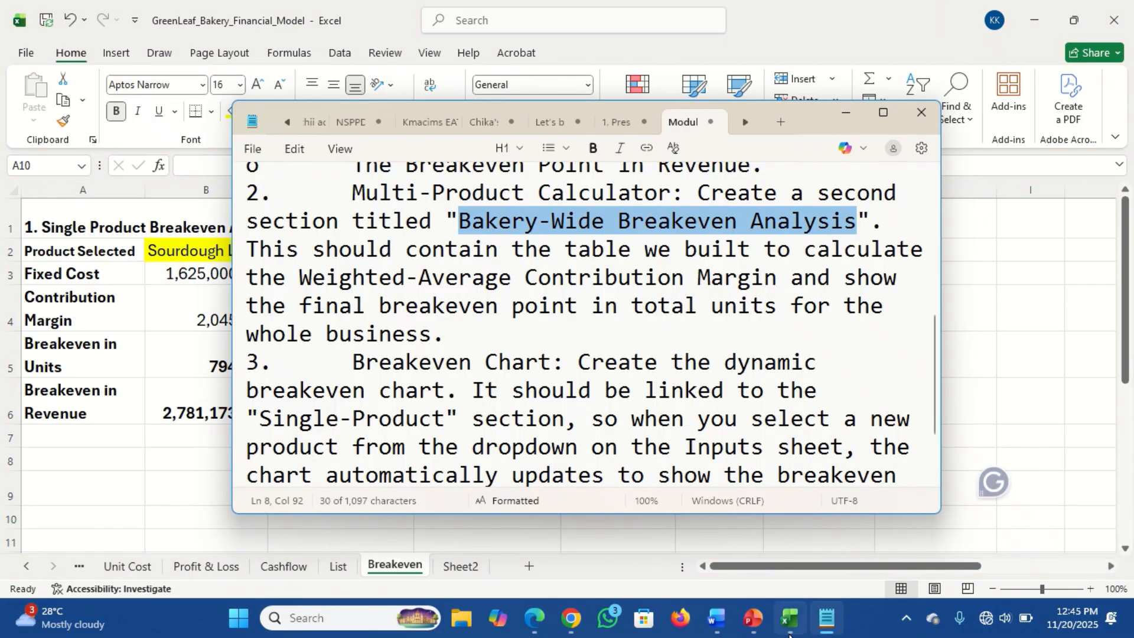
click(424, 566)
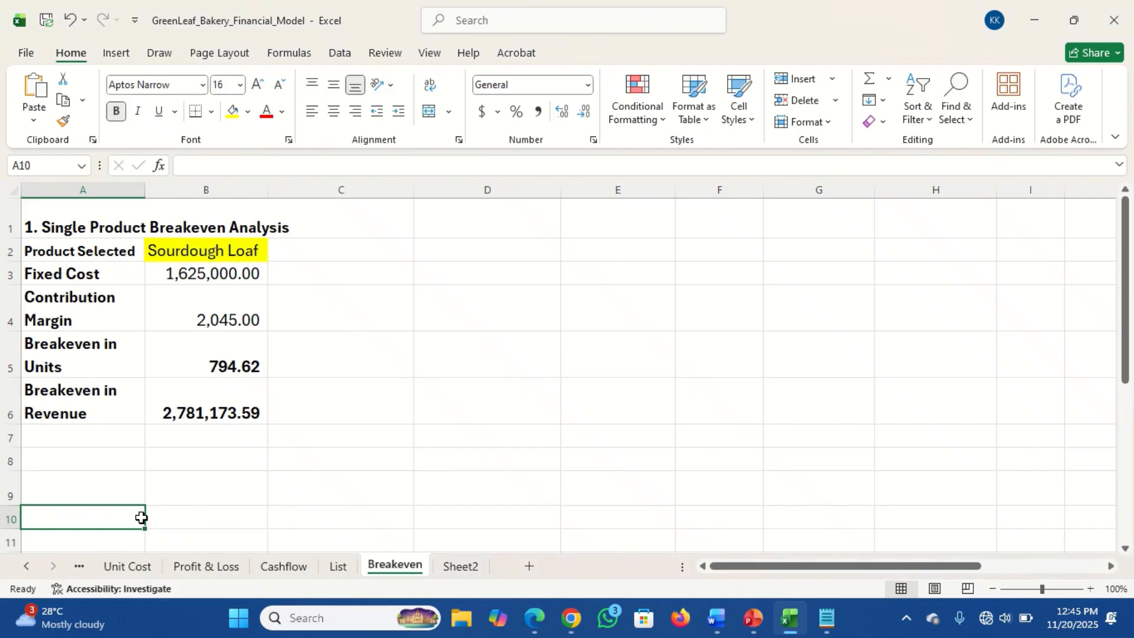
text(2.)
text(Bakery-Wide Breakeven Analysis)
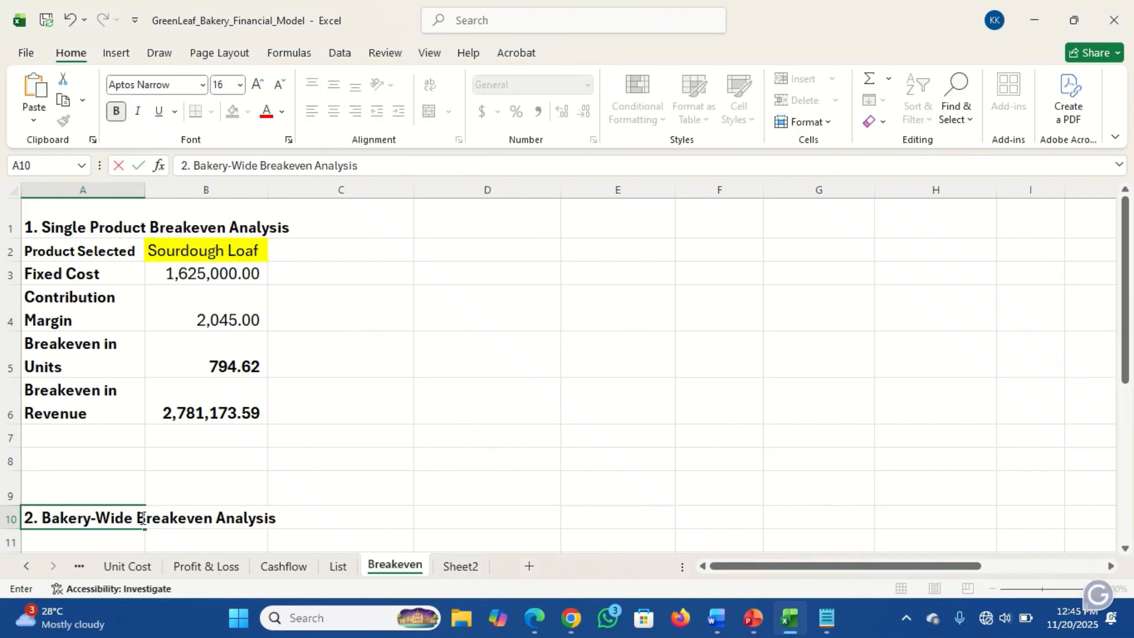
key(Return)
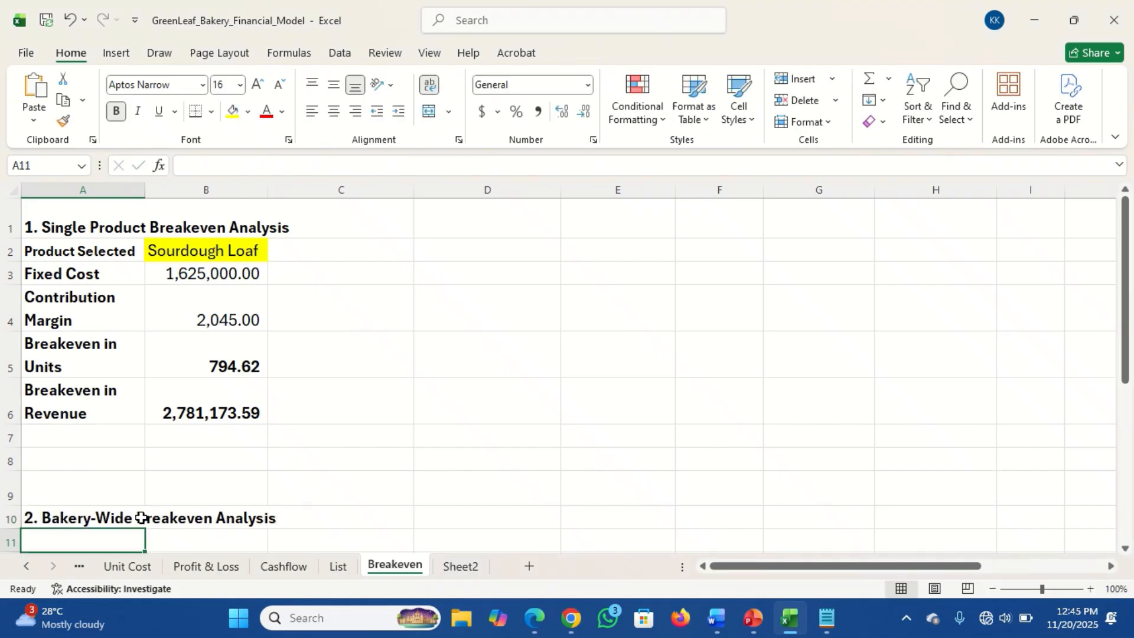
click(142, 518)
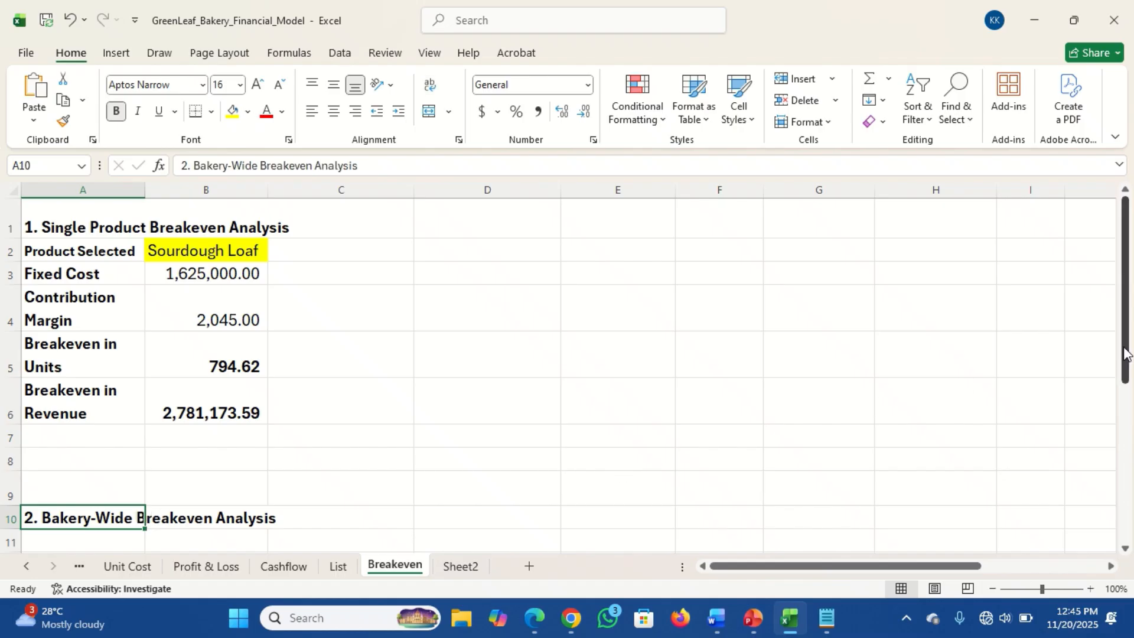
Enter the labels "Breakeven in Units" in A11 and "Breakeven in Revenue" in A12 under the Bakery-Wide section title
drag(1125, 351, 1124, 407)
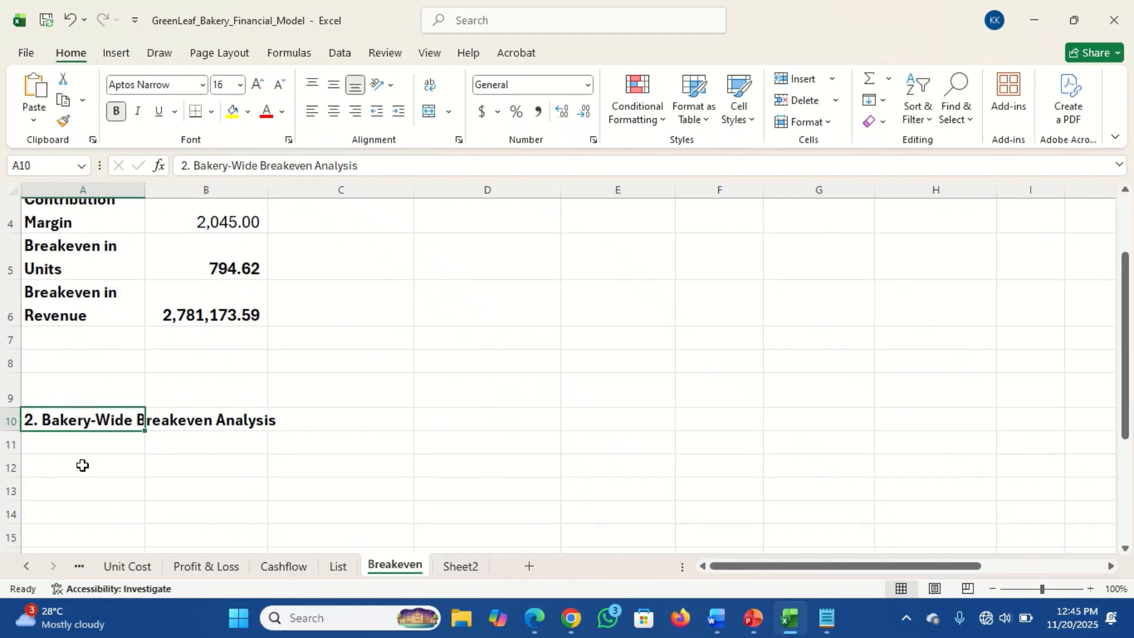
click(48, 443)
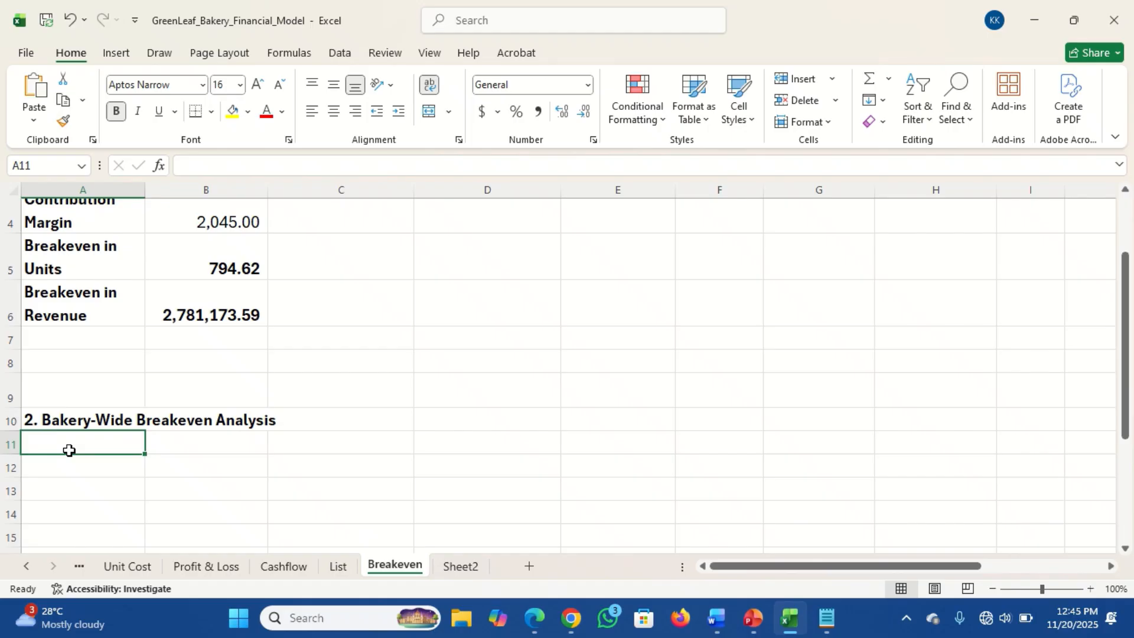
text(Breake)
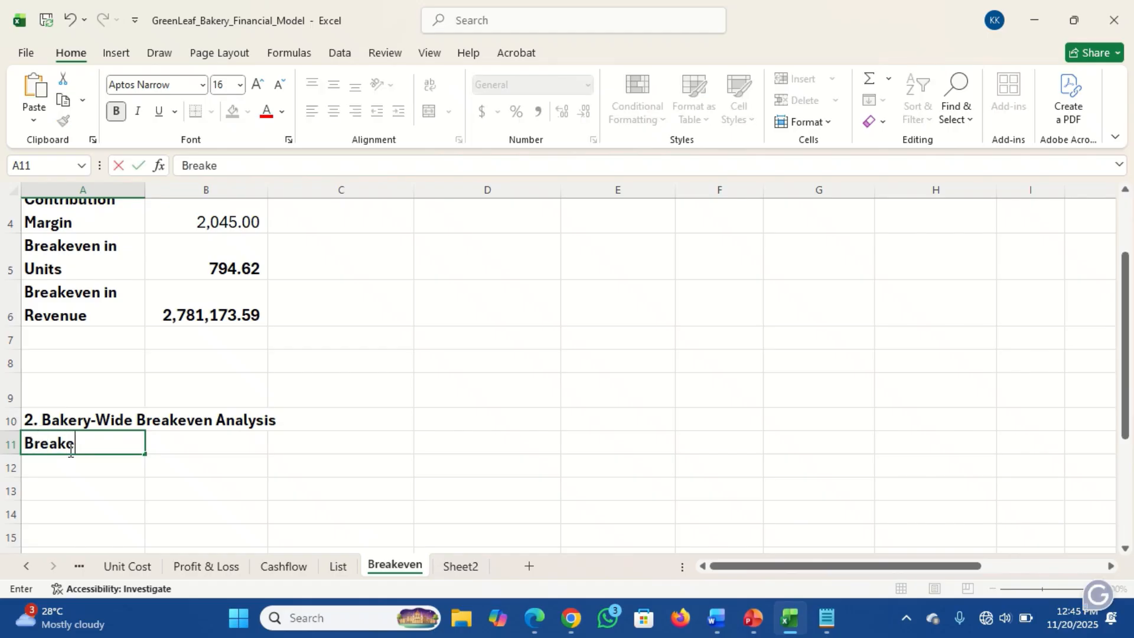
text(ven in Units)
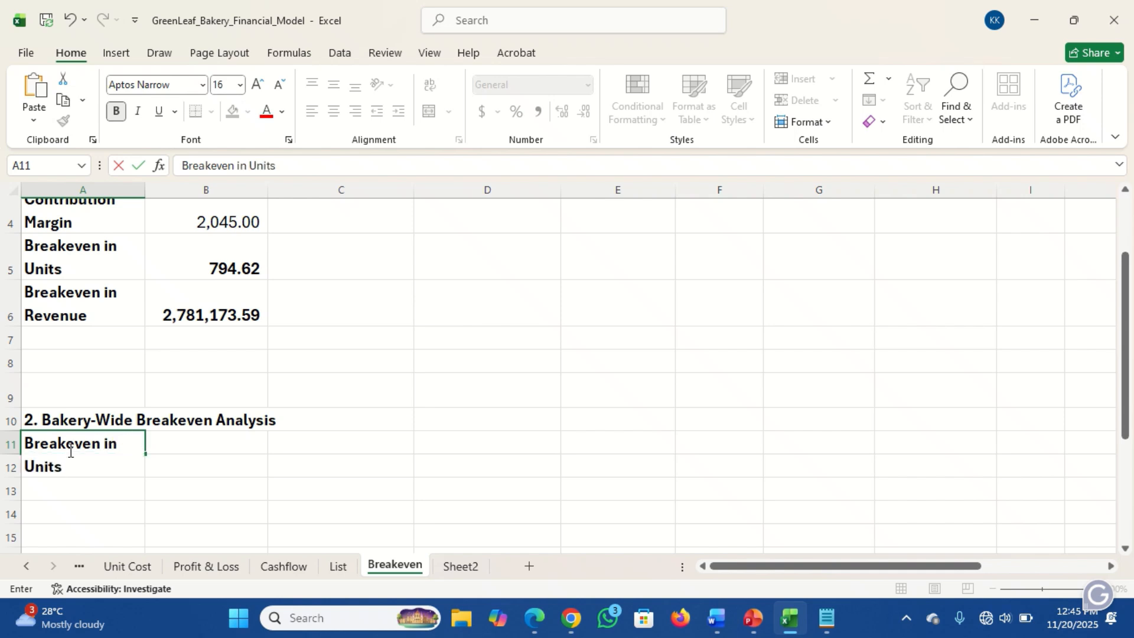
key(Return)
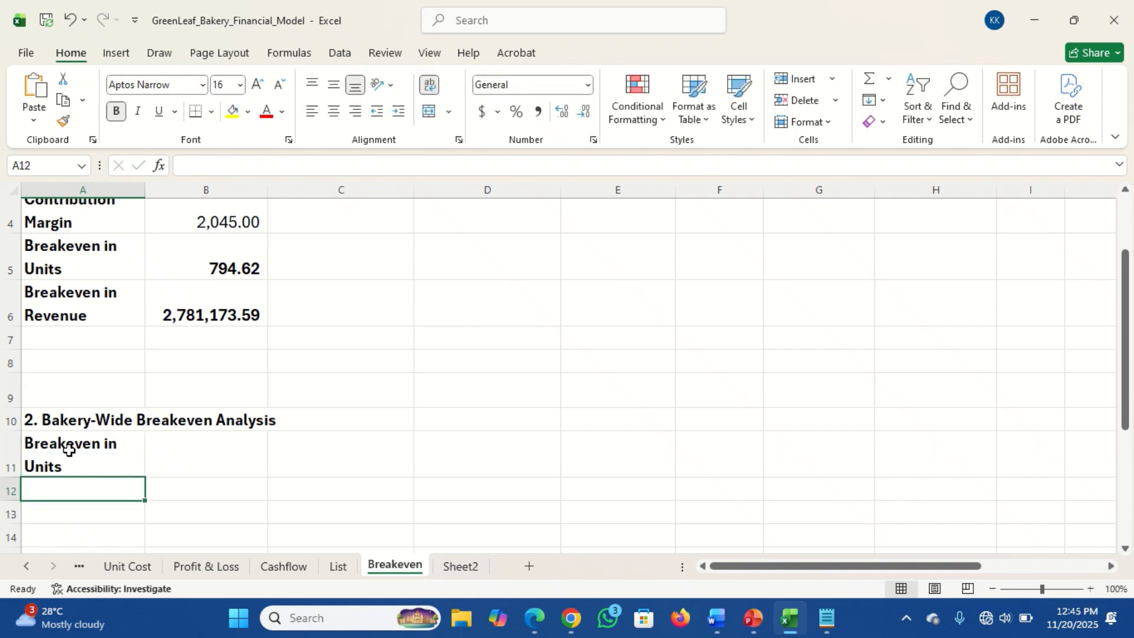
text(Breake)
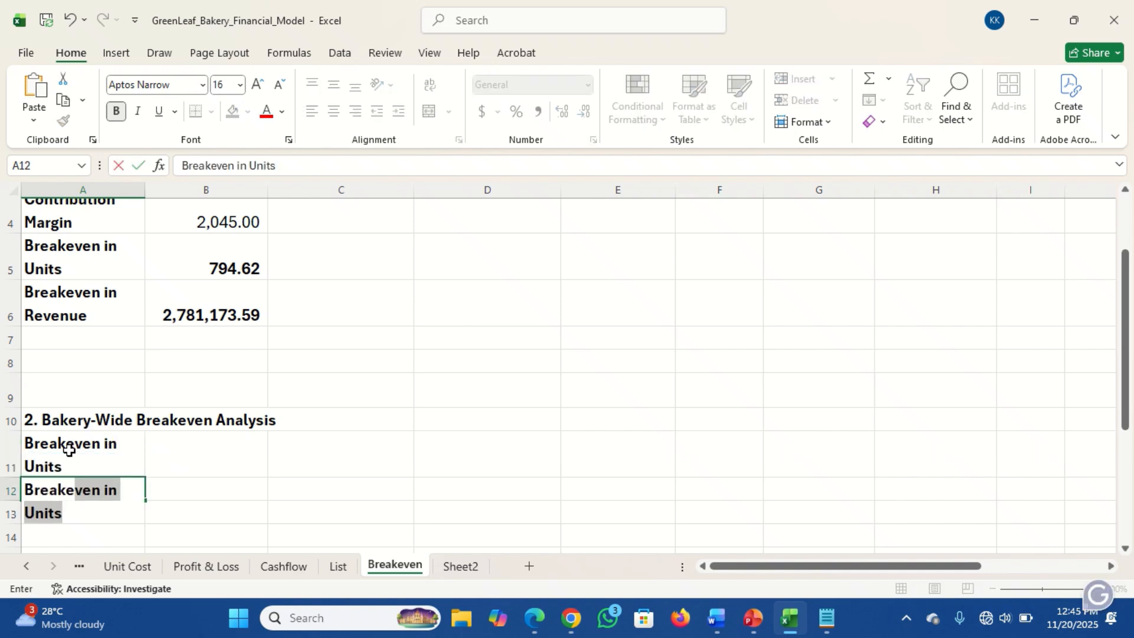
text(ven in Reven)
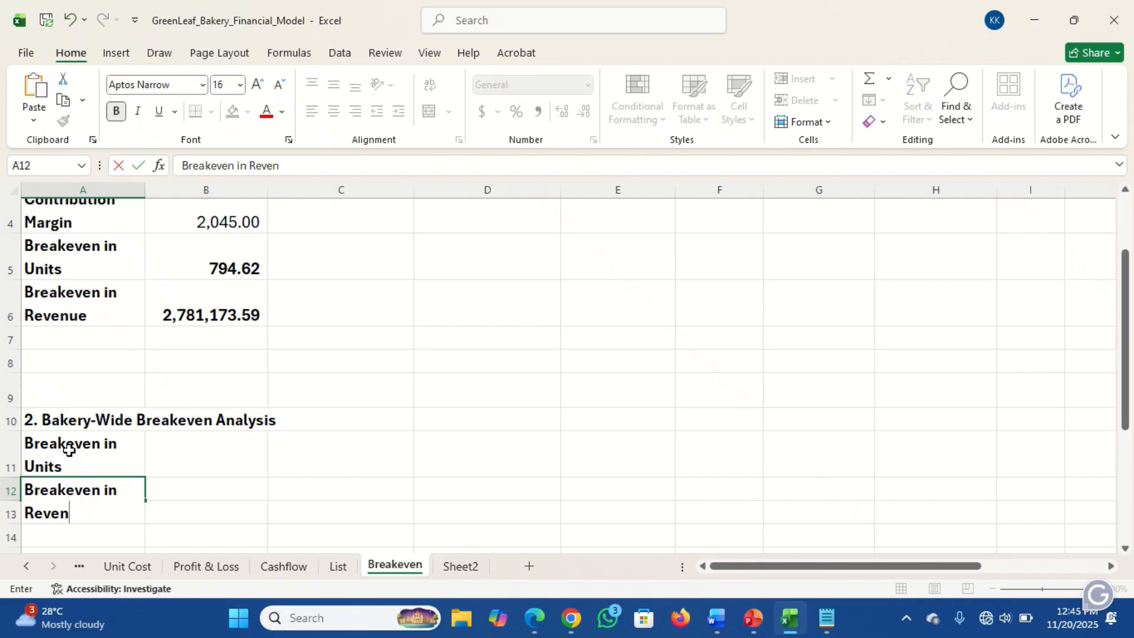
text(ue)
key(Return)
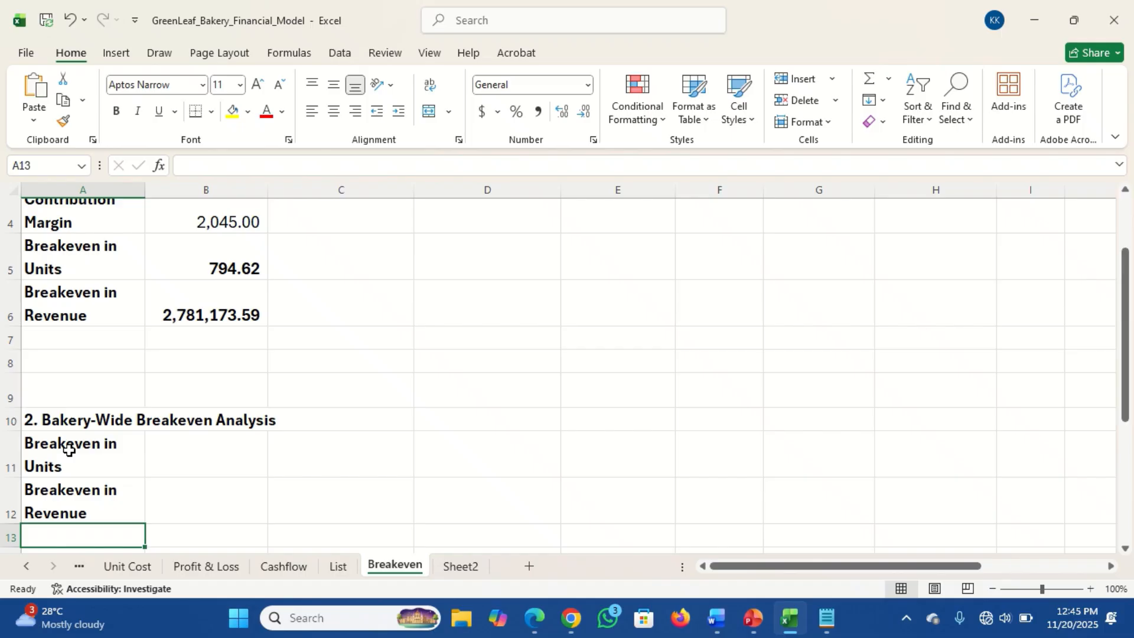
Format B11 with the Number format and B12 with the comma style
click(201, 462)
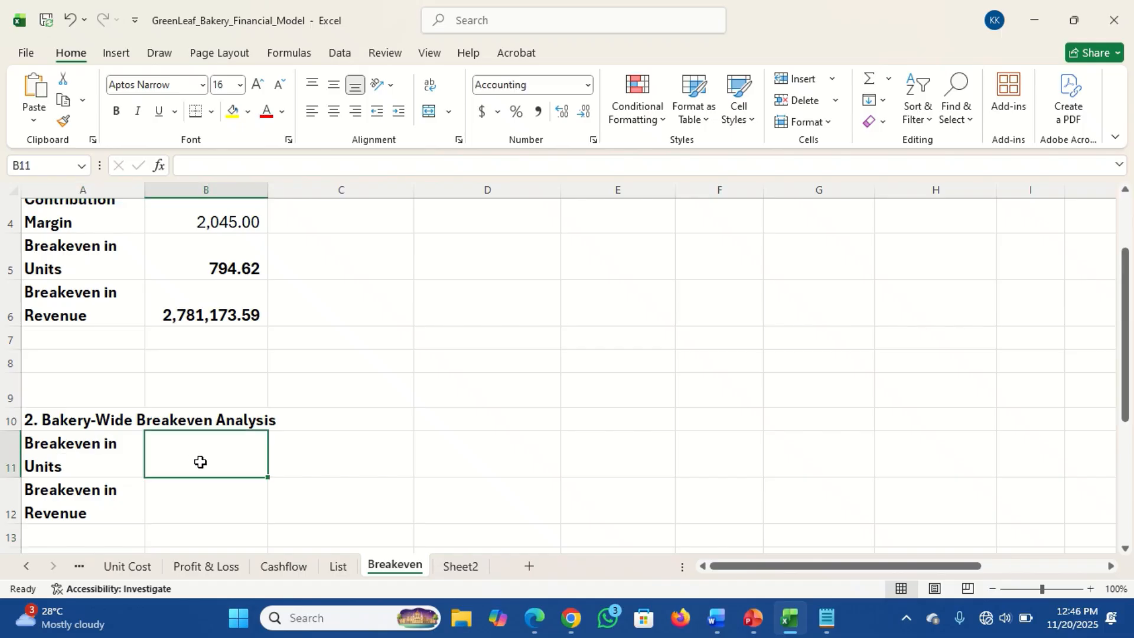
key(shift+Down)
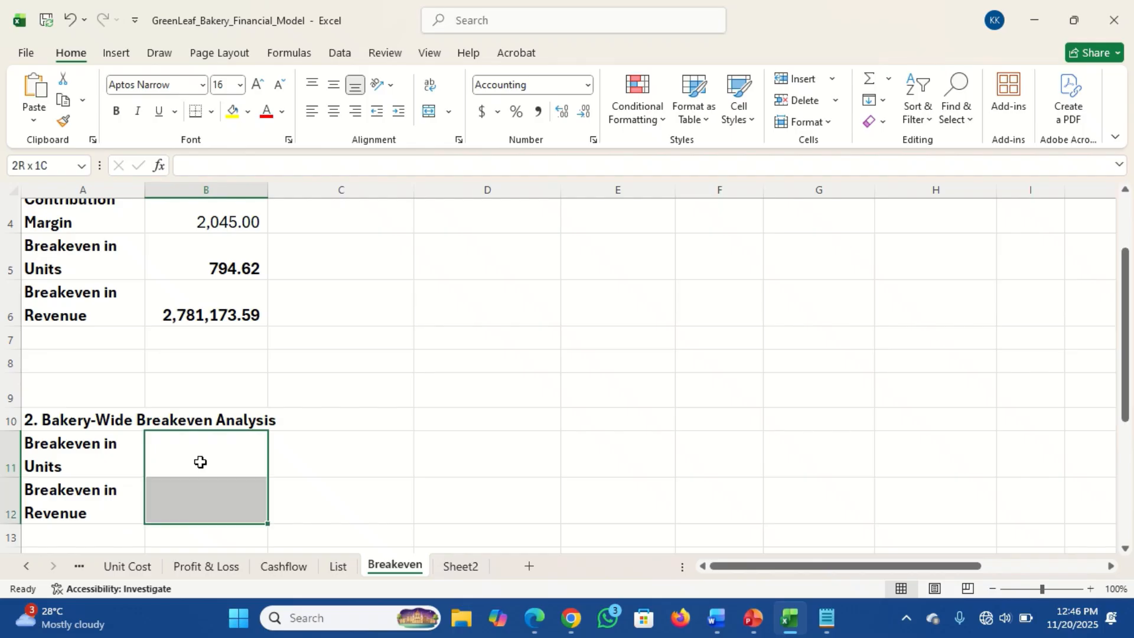
click(200, 462)
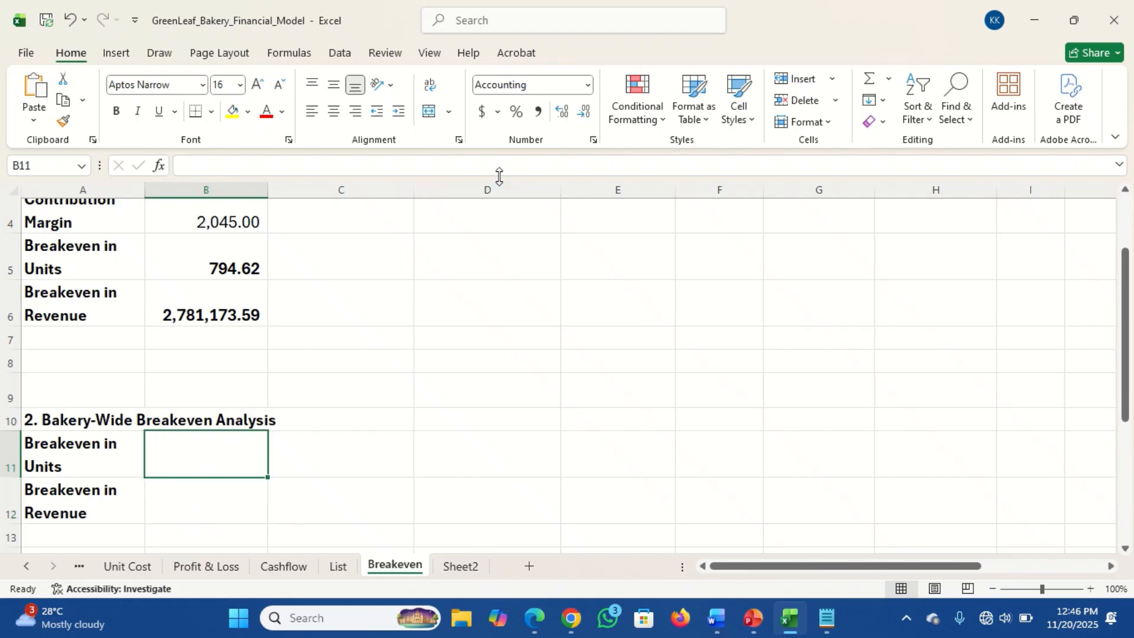
click(589, 89)
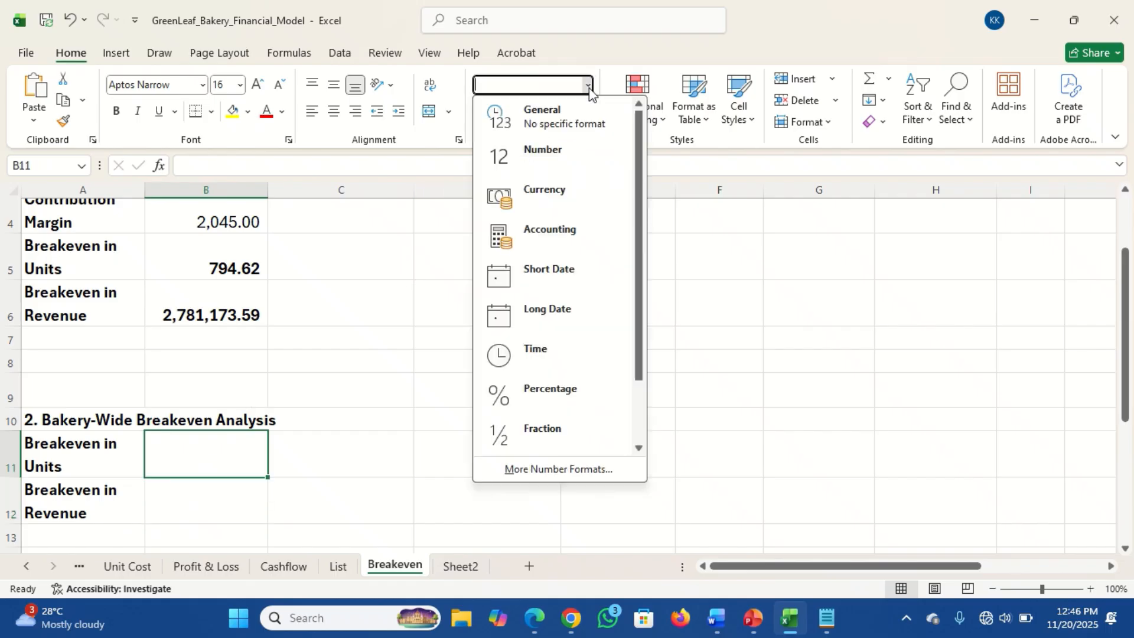
click(552, 155)
click(223, 494)
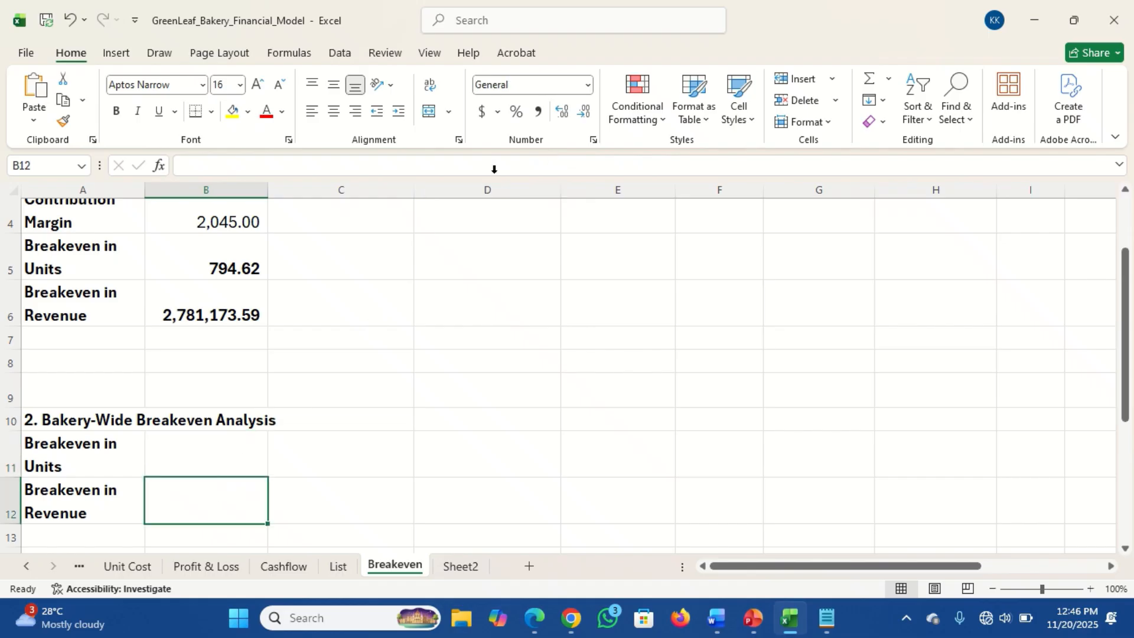
click(536, 112)
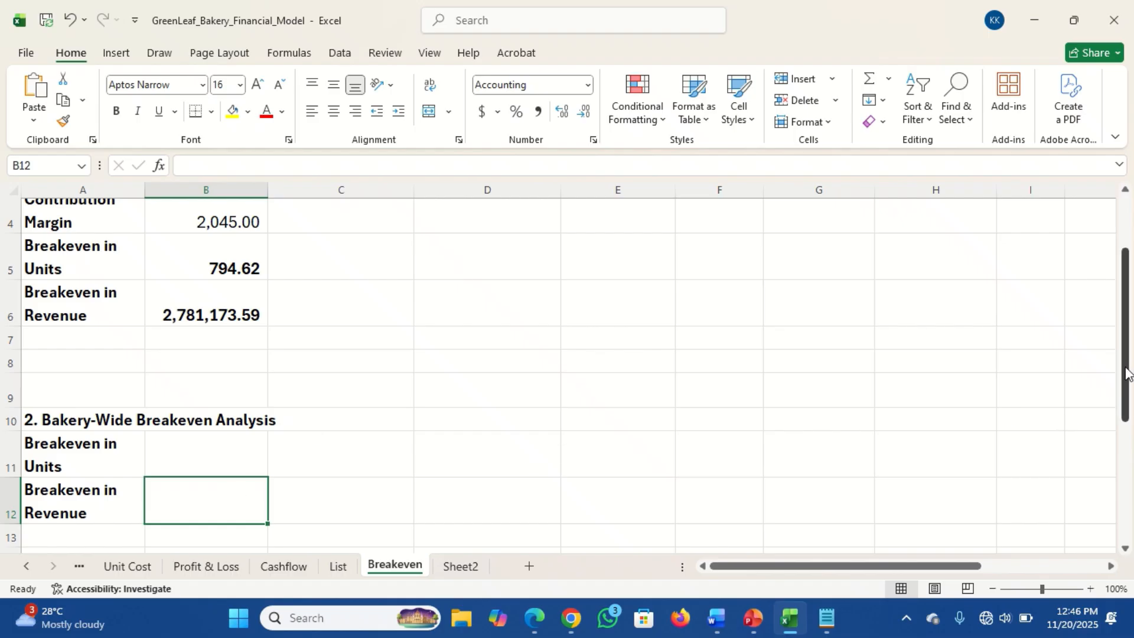
drag(1125, 374, 1131, 443)
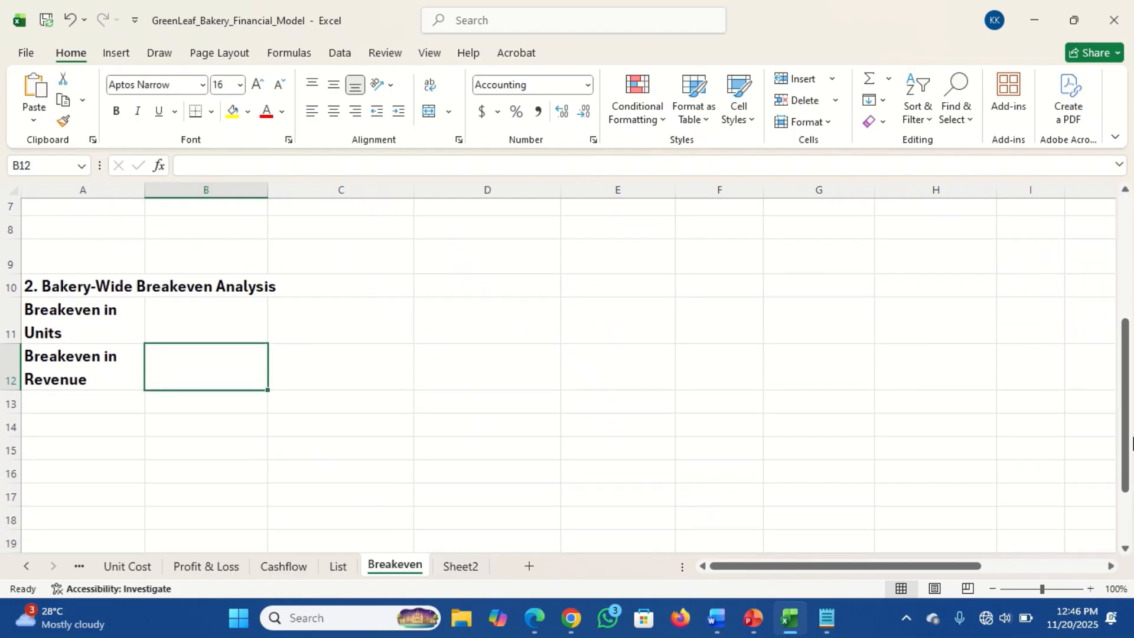
click(63, 427)
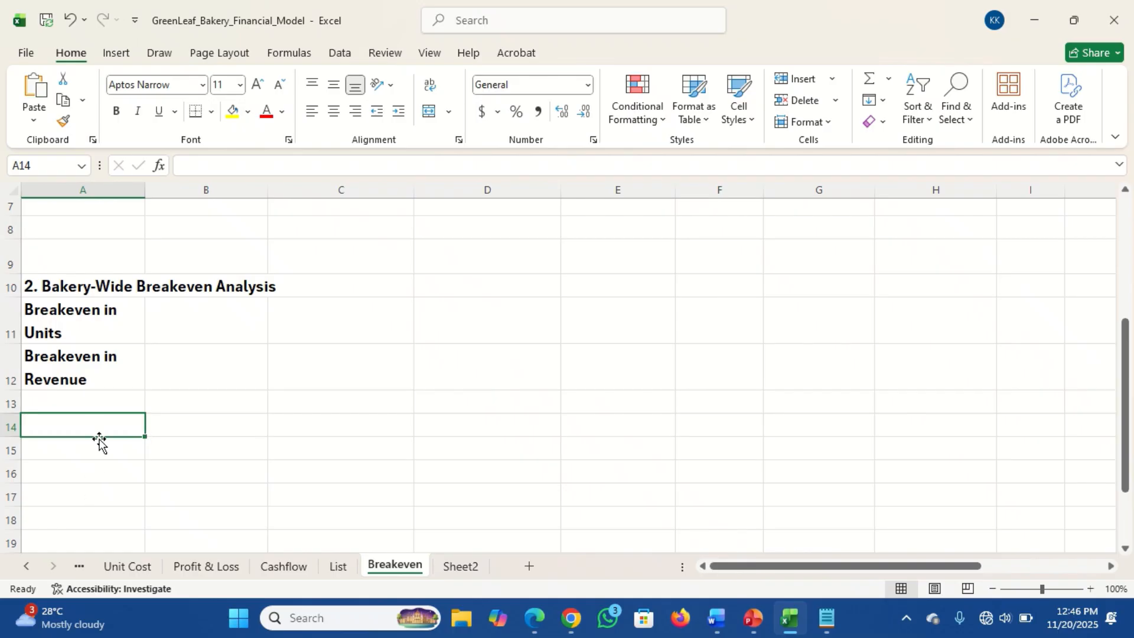
click(86, 310)
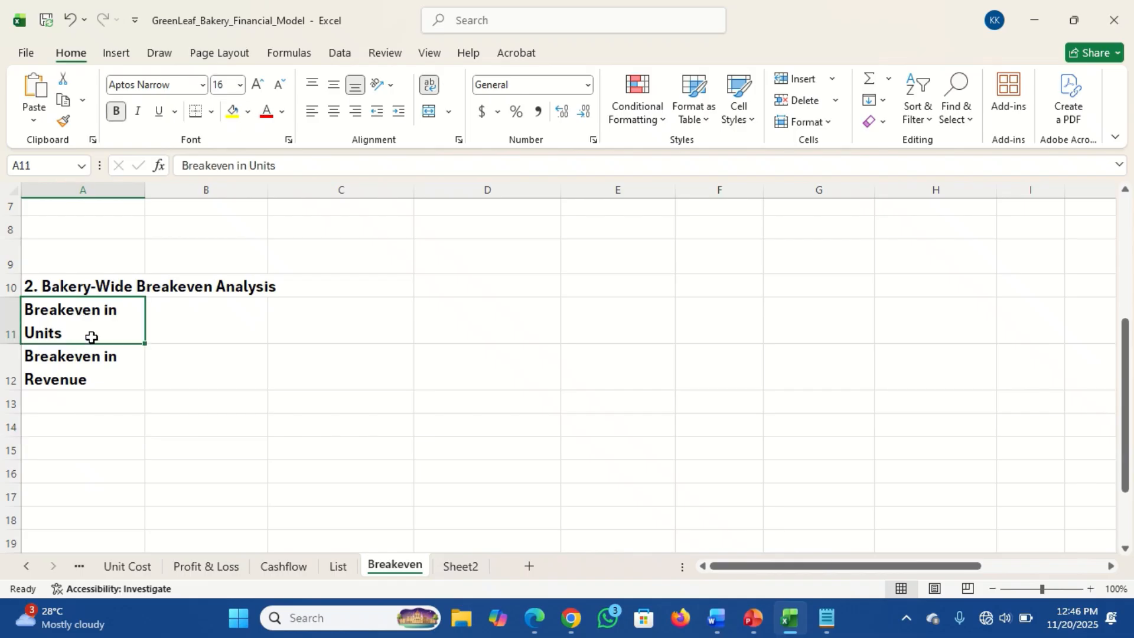
click(94, 378)
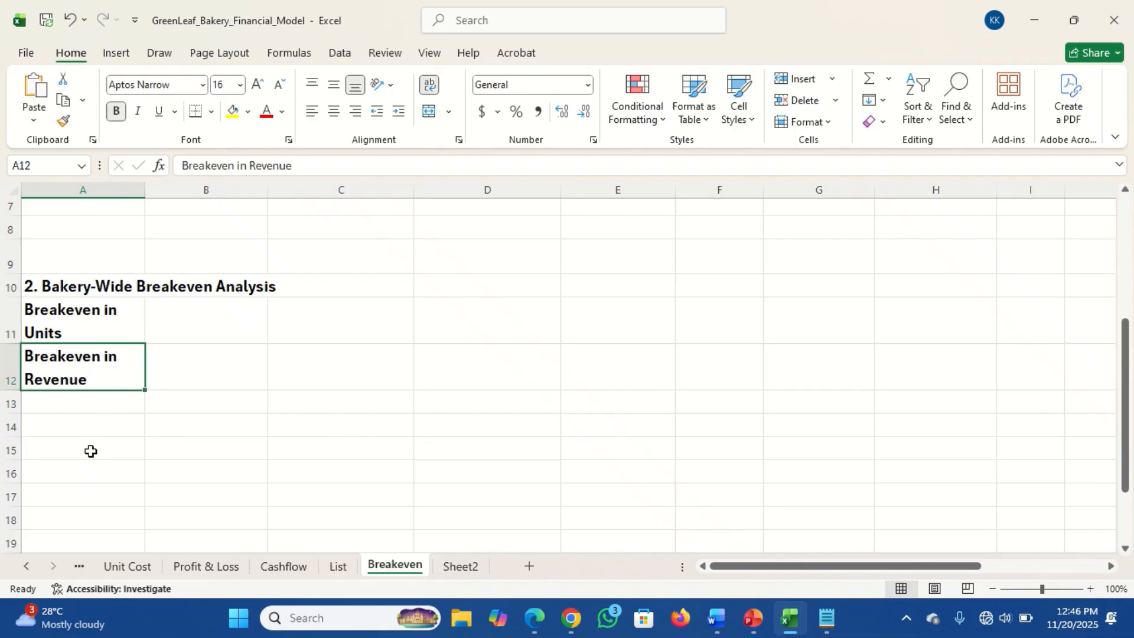
click(90, 424)
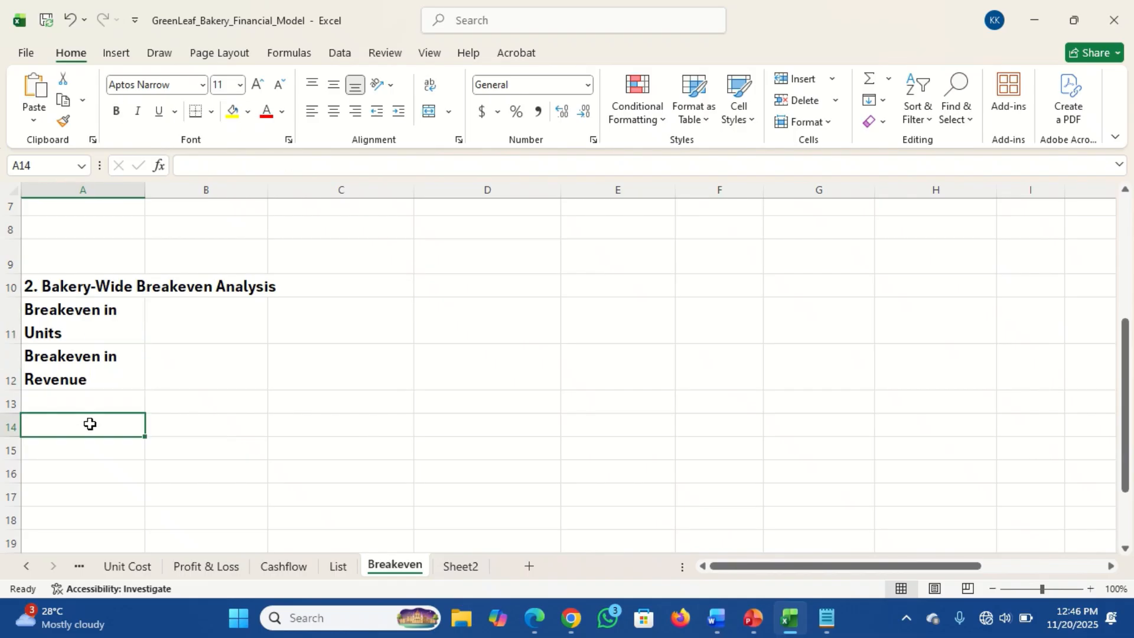
text(Pro)
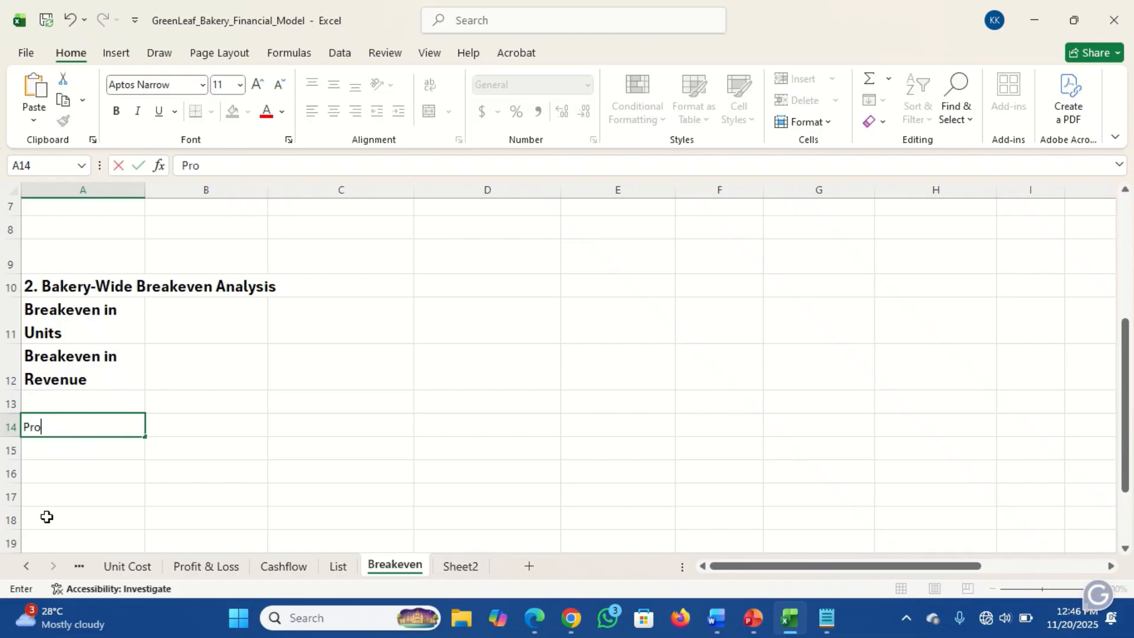
Copy the header row of Table 6 on the Inputs sheet, from Product to Production Volume, and return to the Breakeven sheet
click(76, 569)
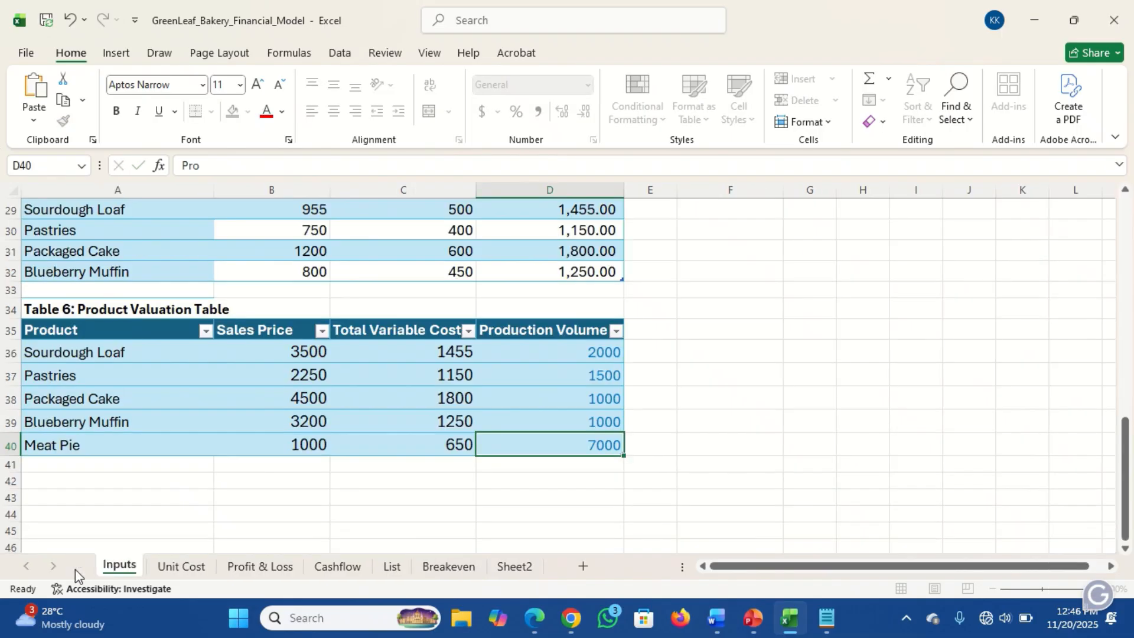
click(77, 331)
drag(192, 330, 540, 329)
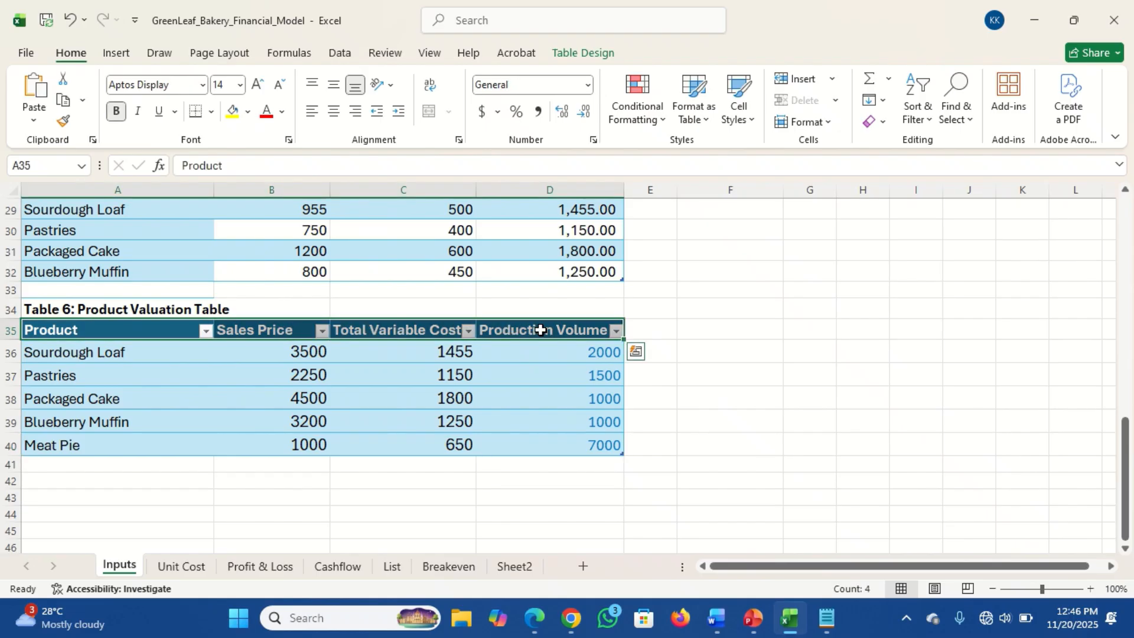
key(ctrl+c)
key(ctrl+q)
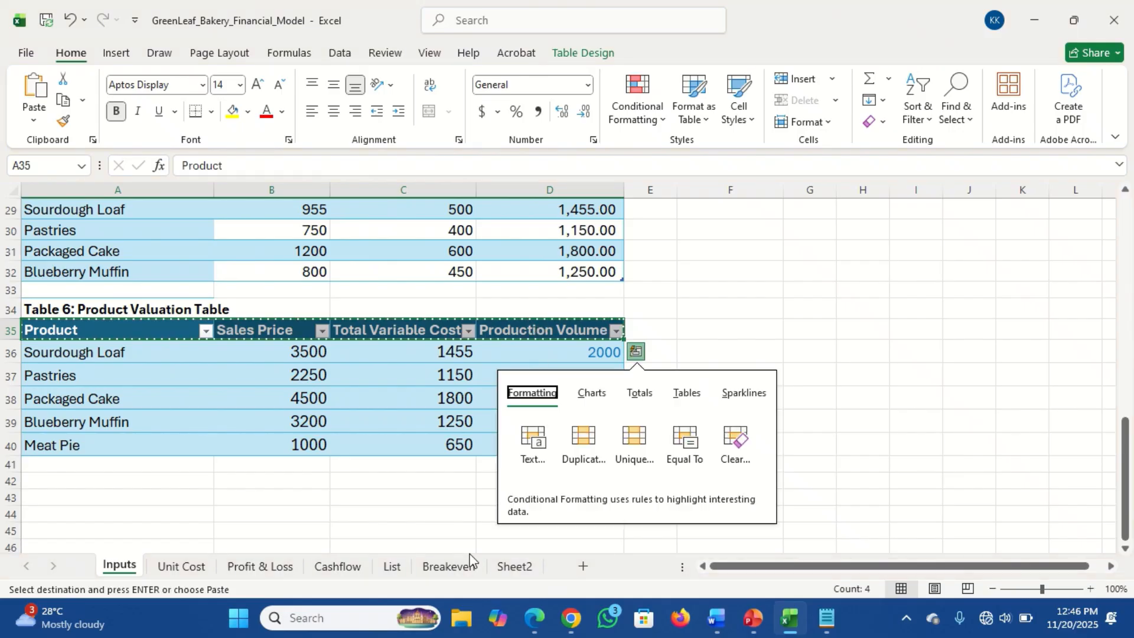
click(452, 567)
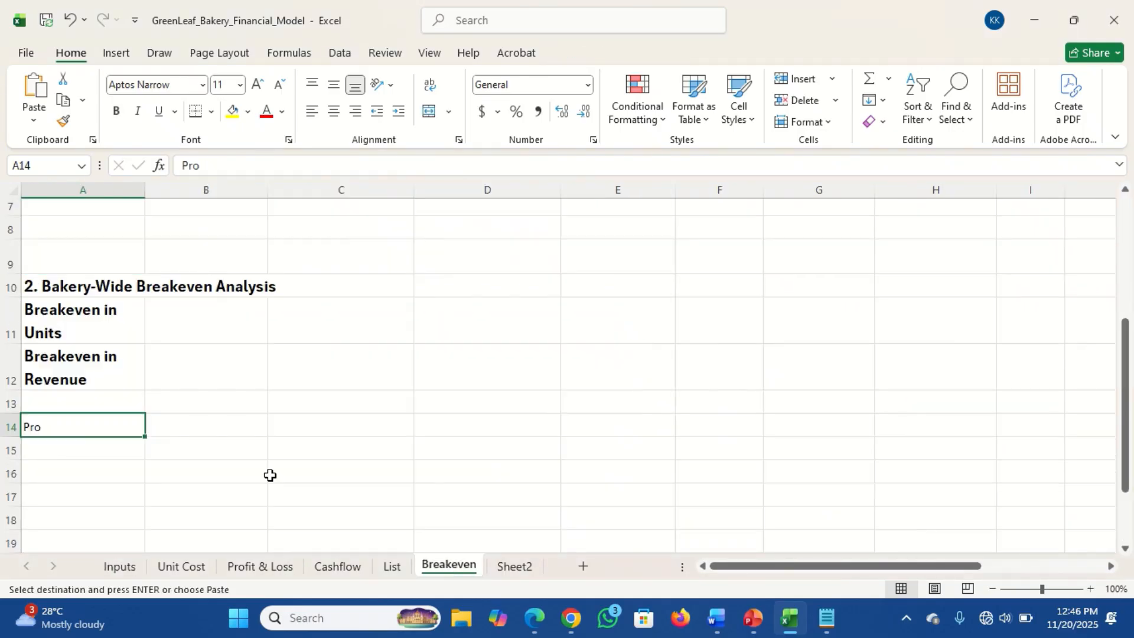
Clear the partial entry in A14, recopy the selected Table 6 header row from the Inputs sheet and paste it into A14:D14 of Breakeven
key(BackSpace)
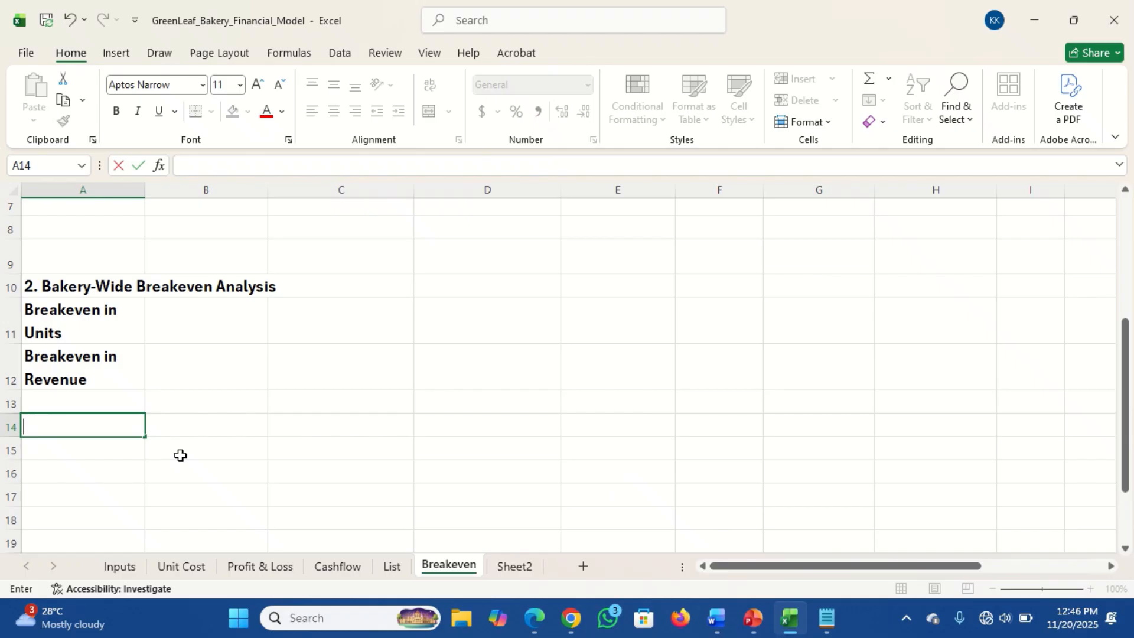
key(Return)
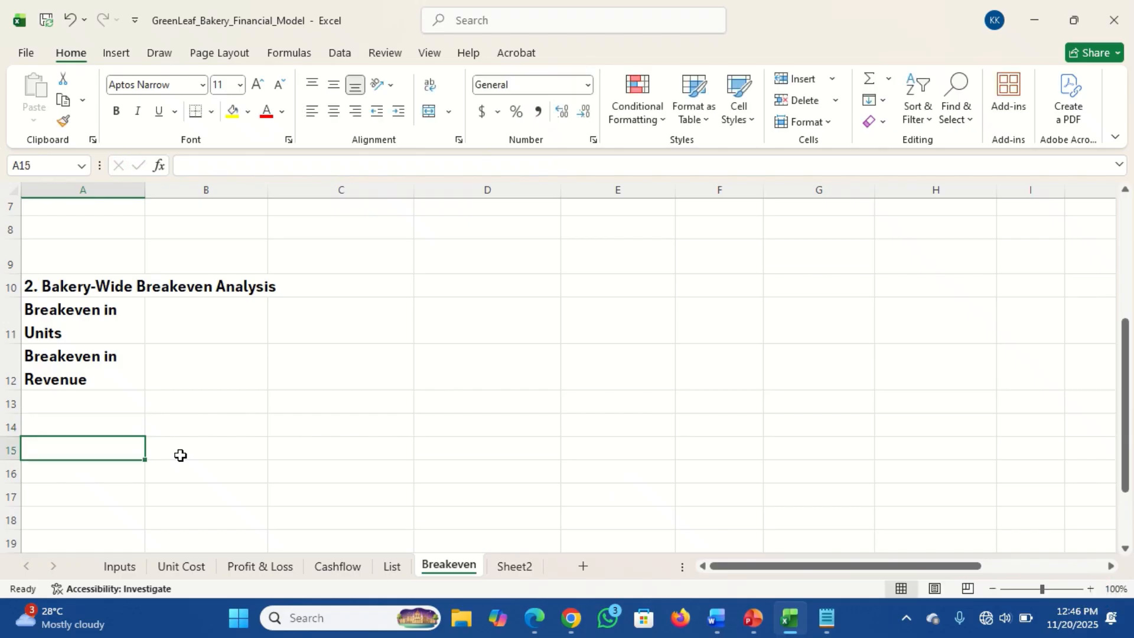
key(Up)
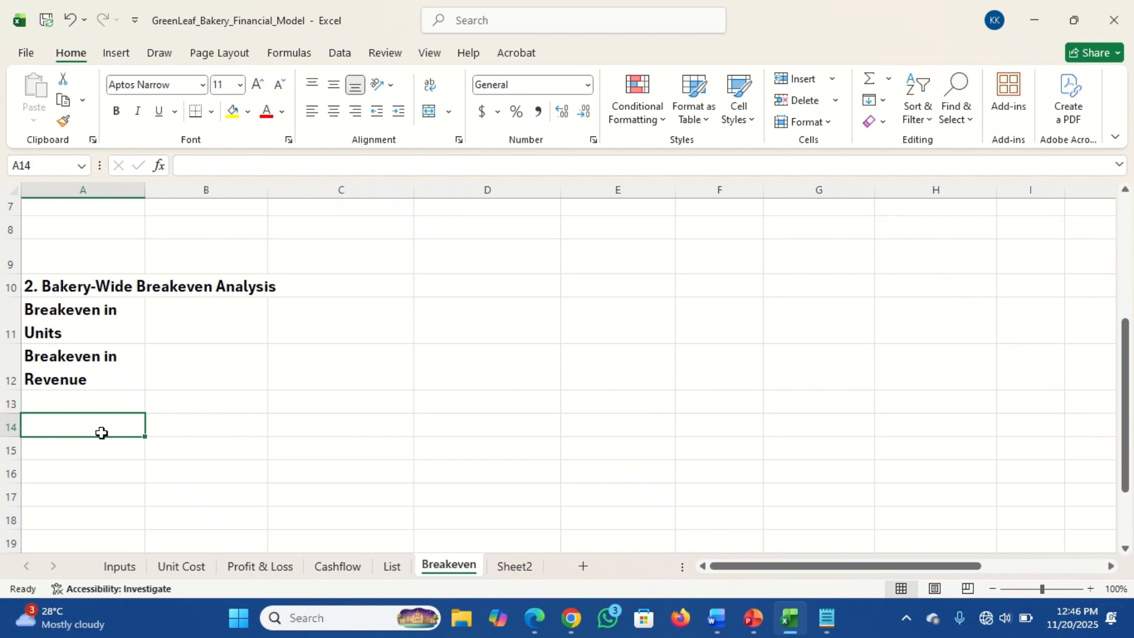
click(115, 568)
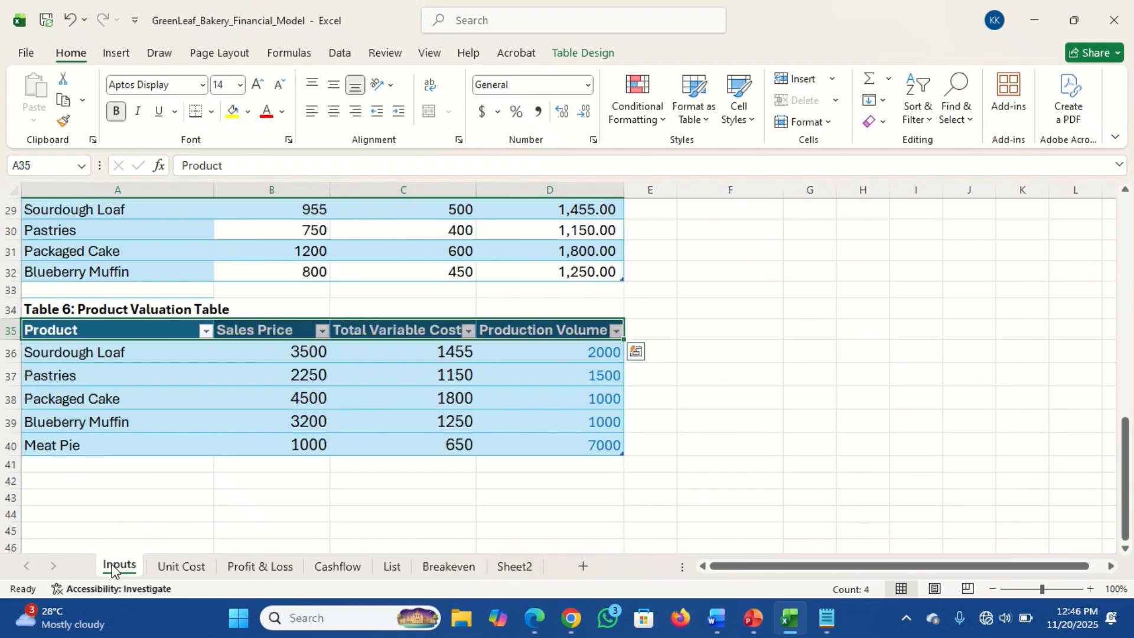
key(ctrl+c)
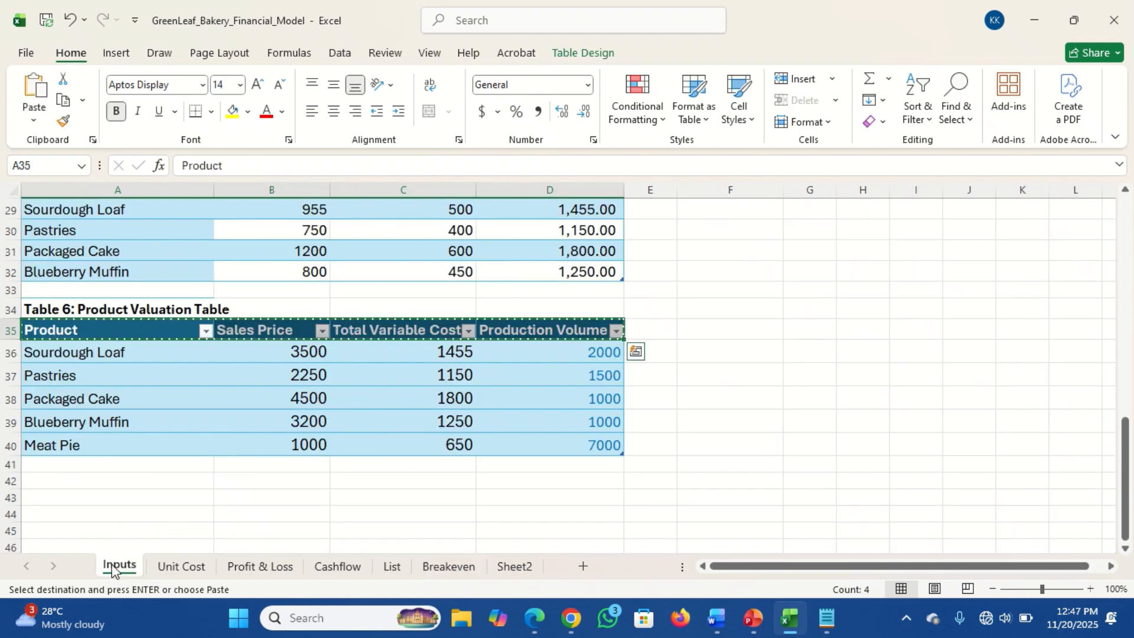
click(448, 568)
key(ctrl+v)
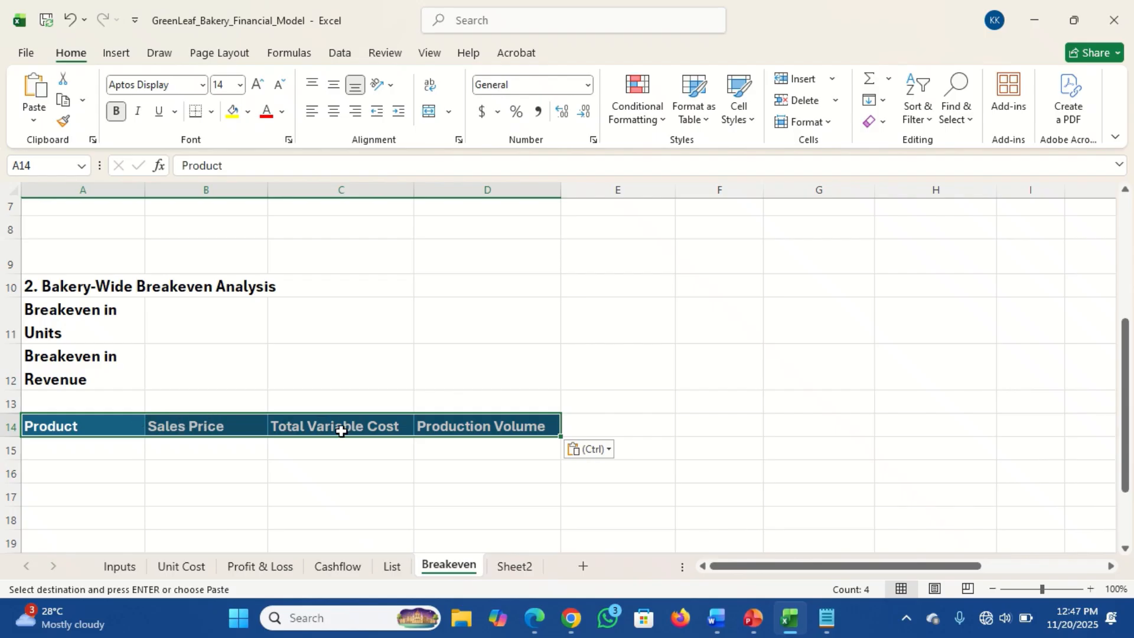
Add the column headers "Contribution Margin" in E14 and "Sales Mix" in F14 of the Breakeven sheet
click(360, 426)
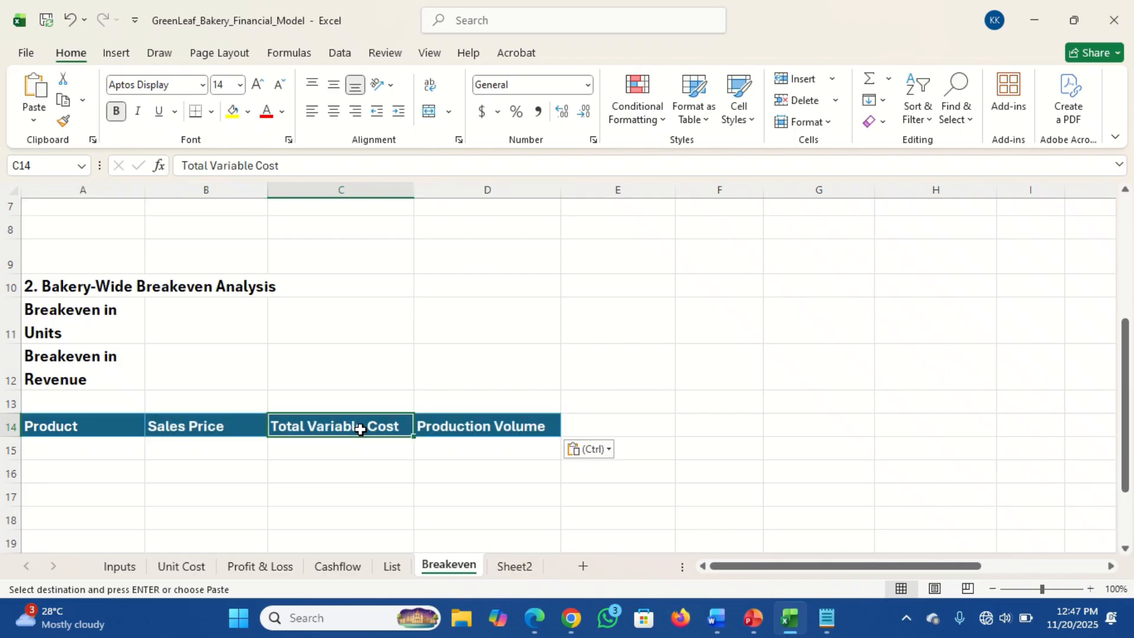
click(466, 427)
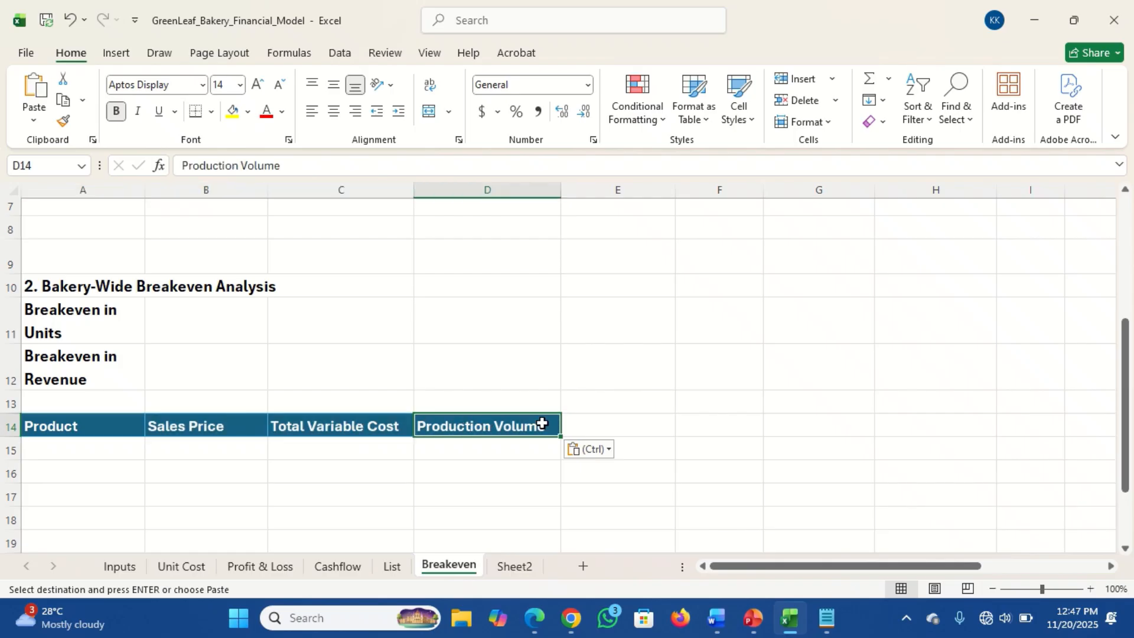
click(589, 424)
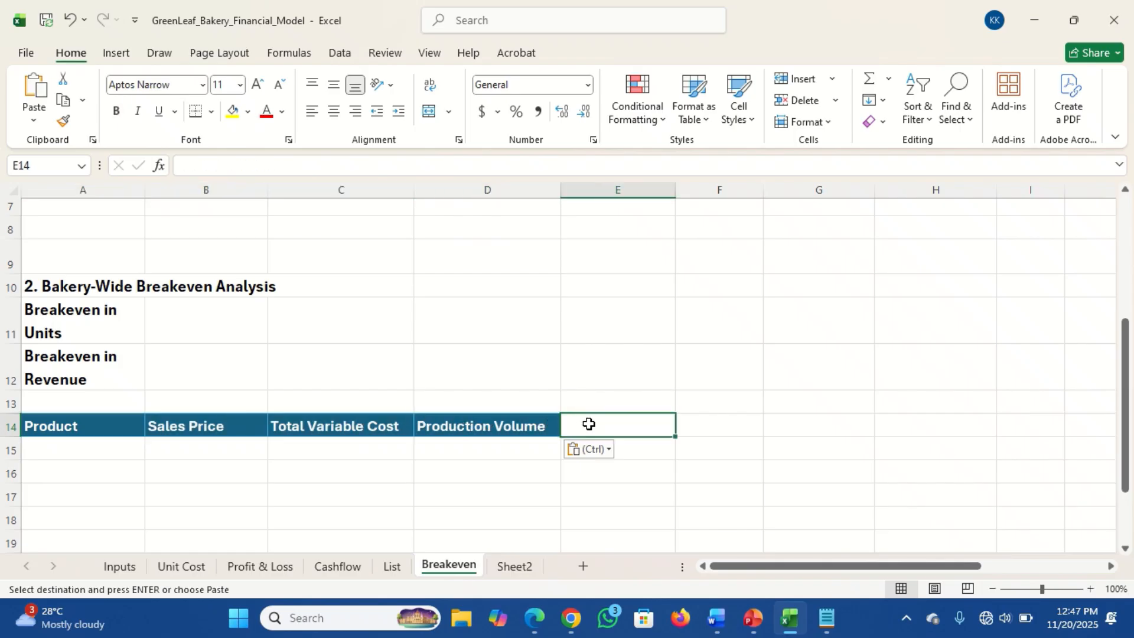
key(Escape)
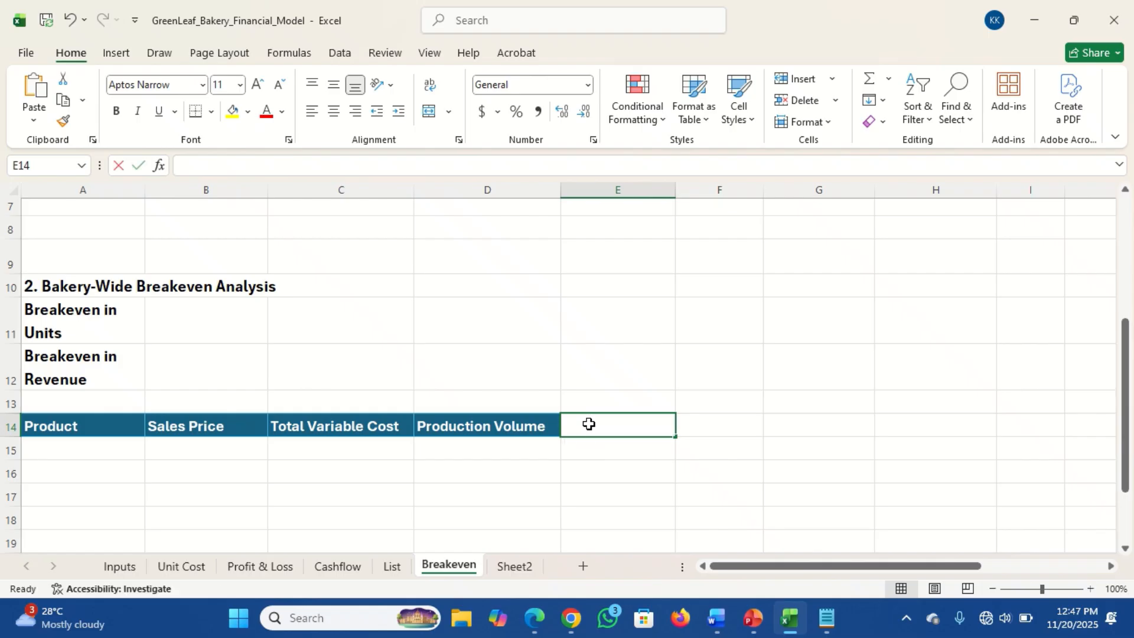
text(Contribu)
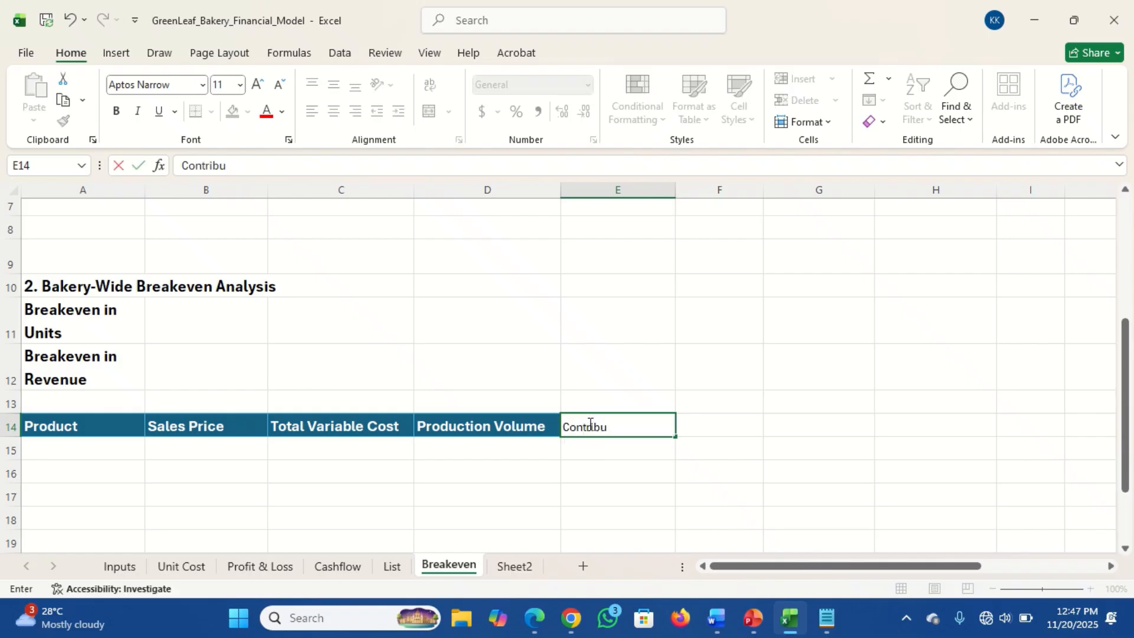
text(tion Ma)
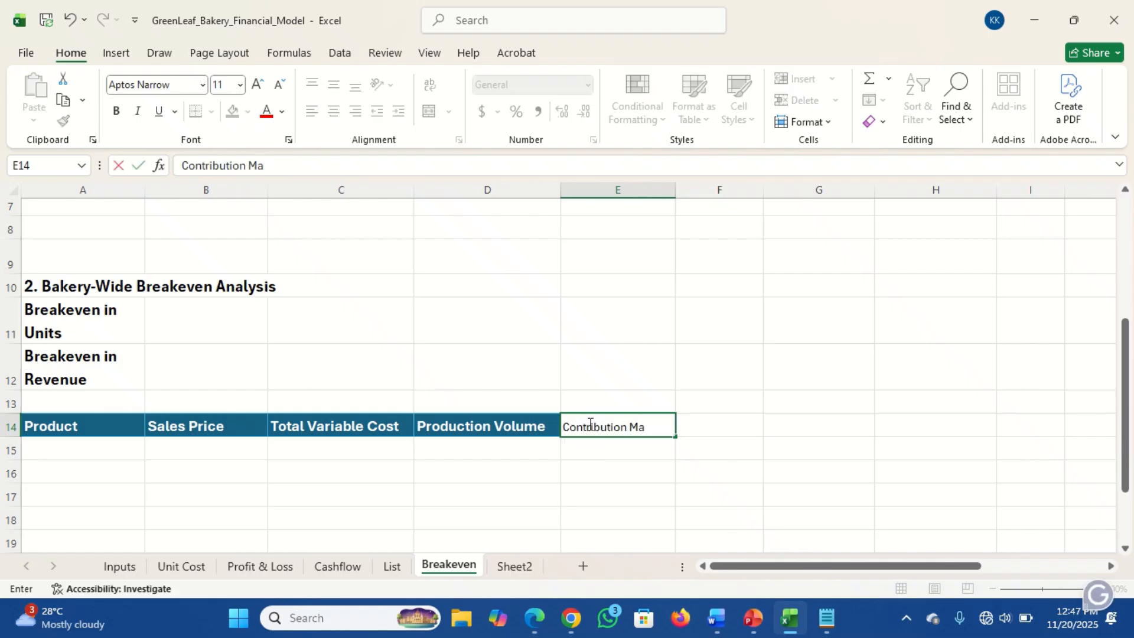
text(rgin)
key(Tab)
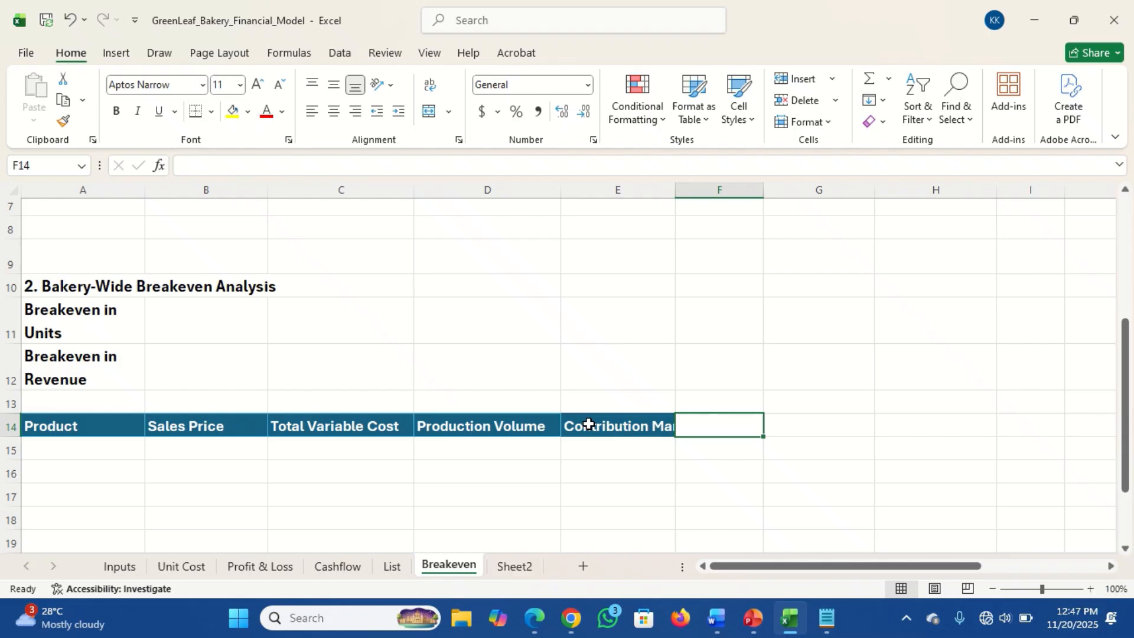
text(S)
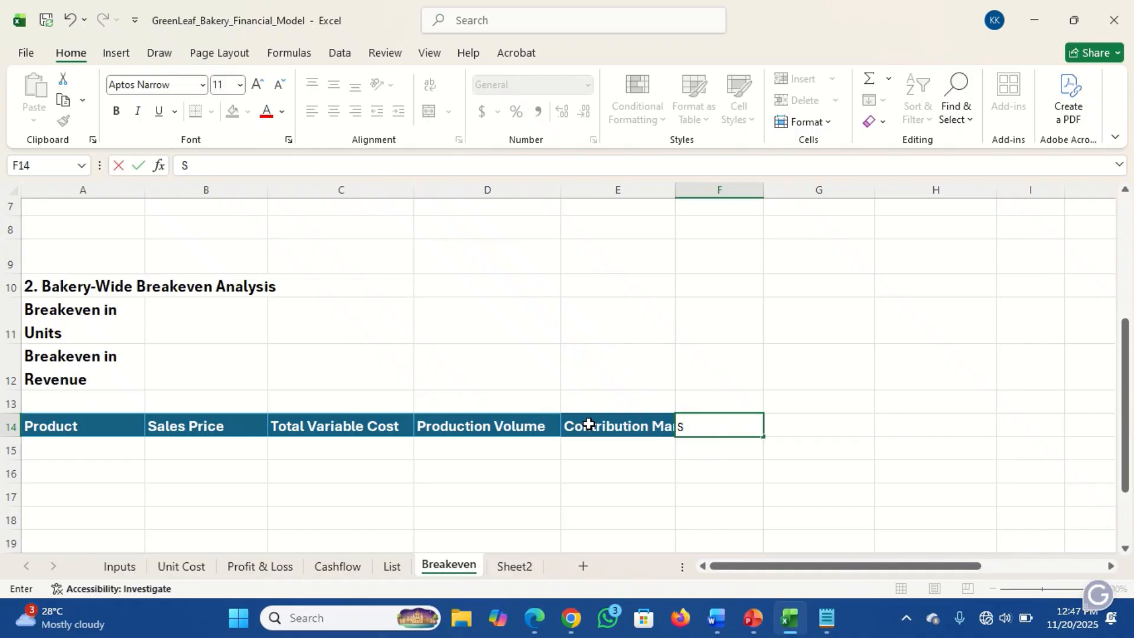
text(ales Mix)
key(Tab)
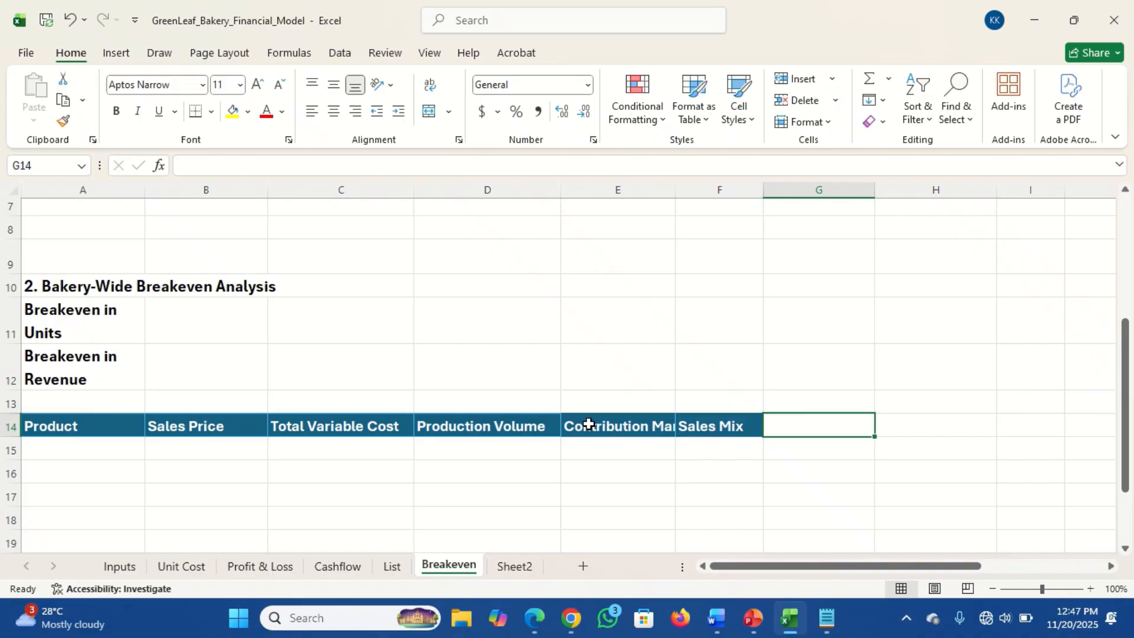
Add the column headers "Weighted Cont. Margin" in G14 and "Weighted Sales Price" in H14
text(Weig)
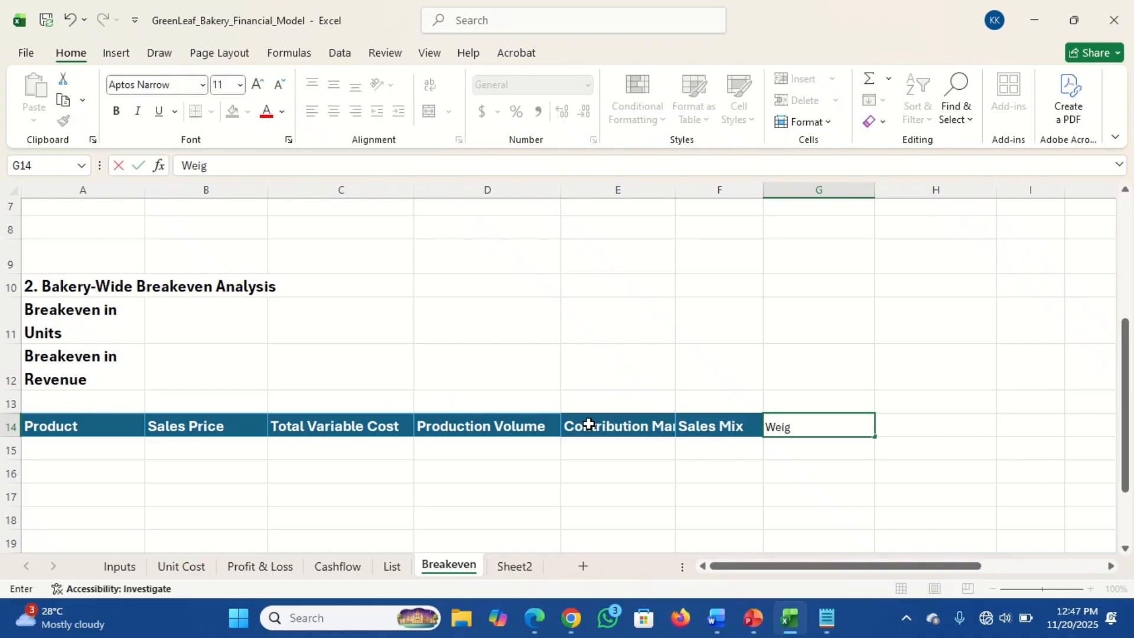
text(hted )
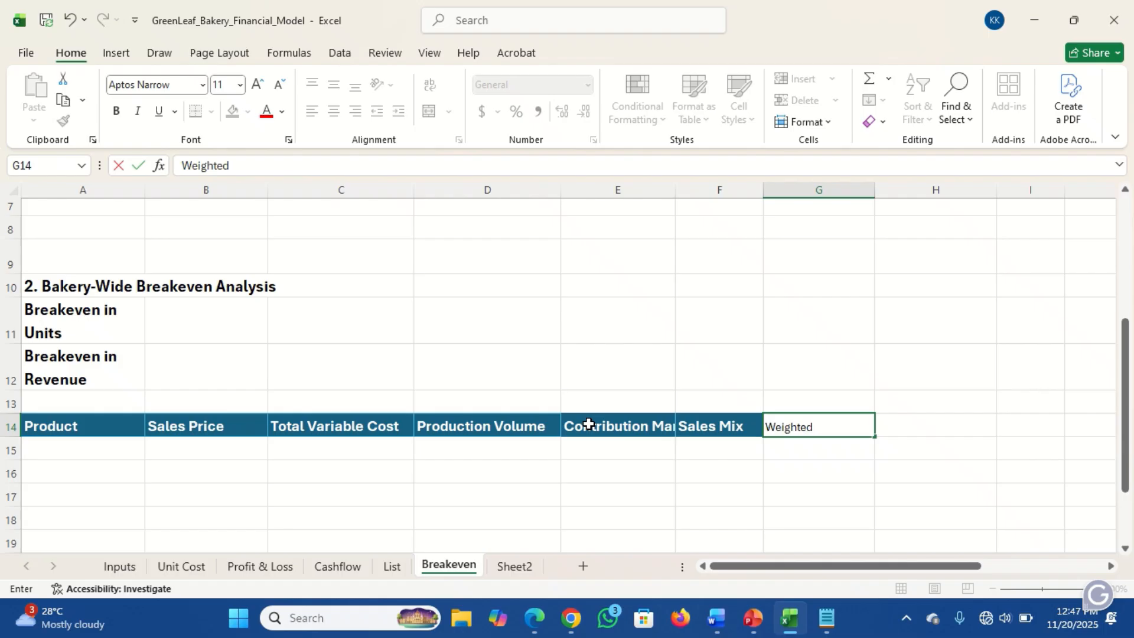
text(Cont. Mar)
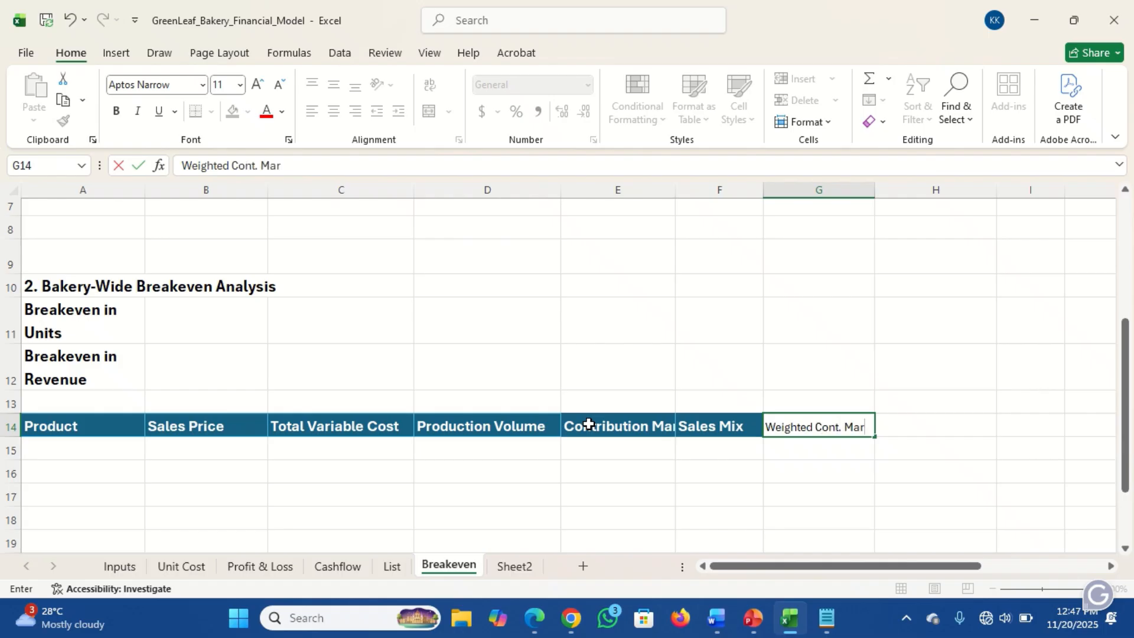
text(gin)
key(Tab)
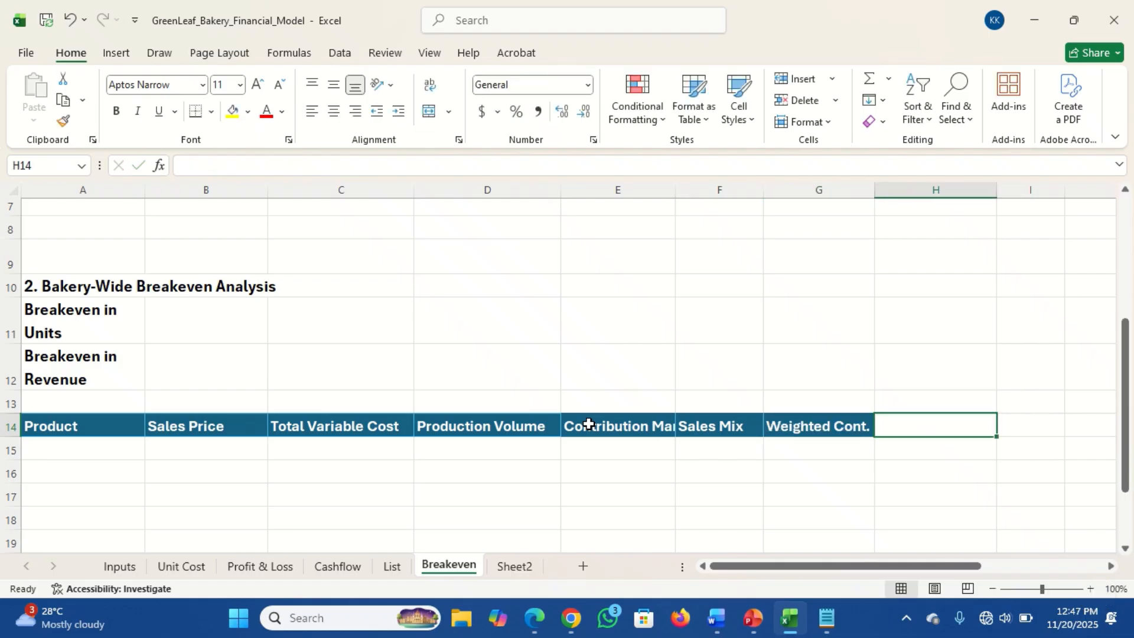
text(Weig)
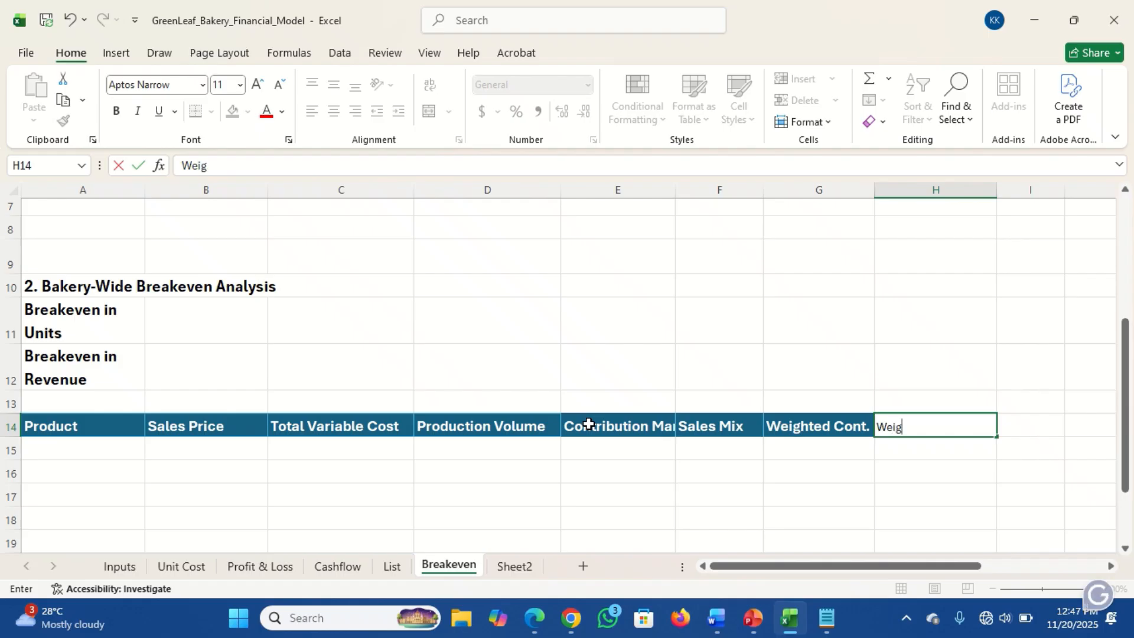
text(hted)
text(Sales Price)
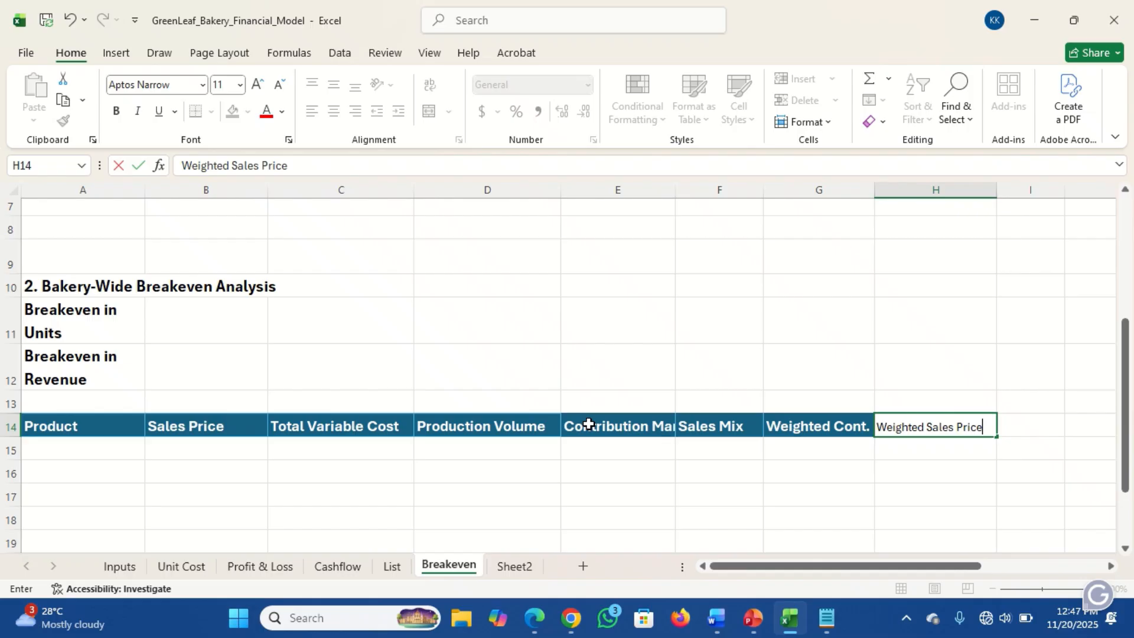
key(Return)
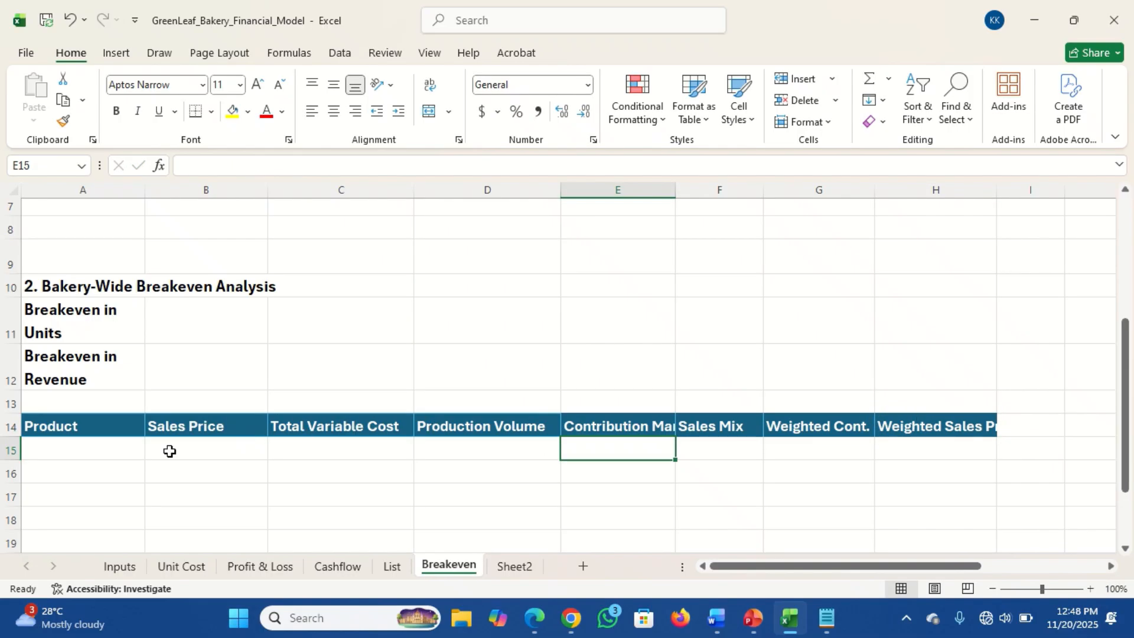
Convert A14:H15 into a table with headers and name it BakeryWide_tbl
drag(71, 428, 949, 444)
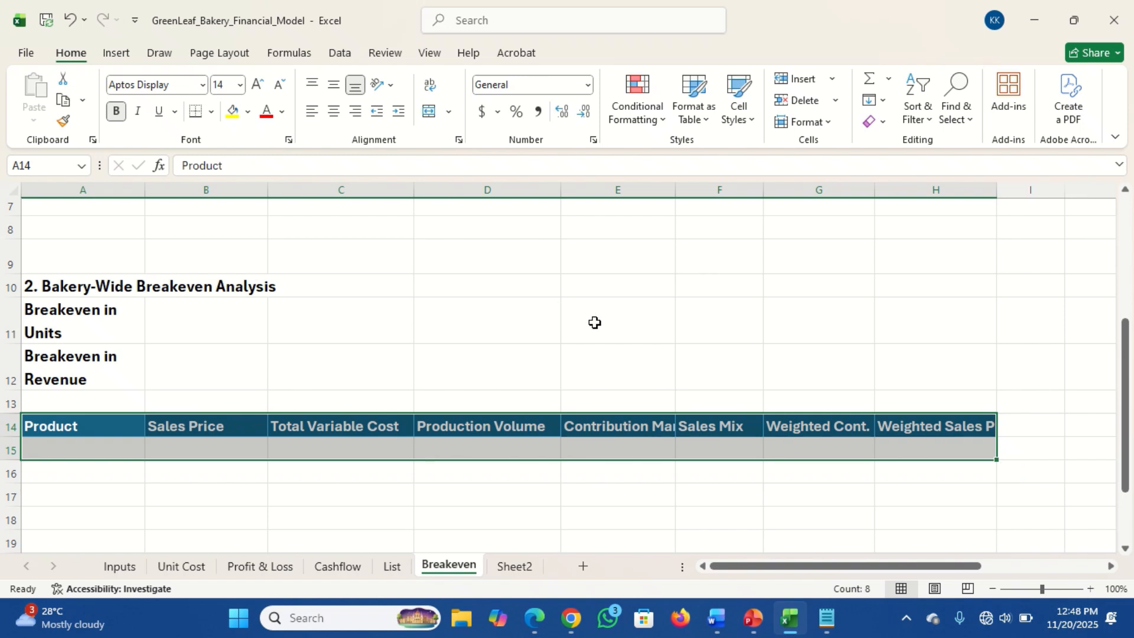
key(ctrl+t)
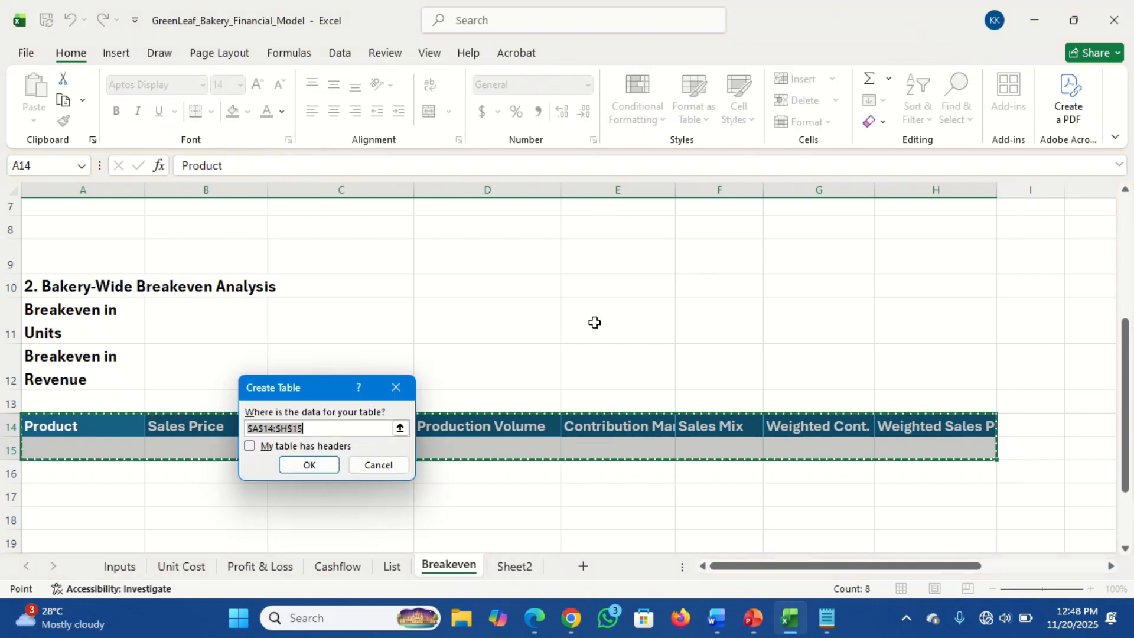
click(315, 454)
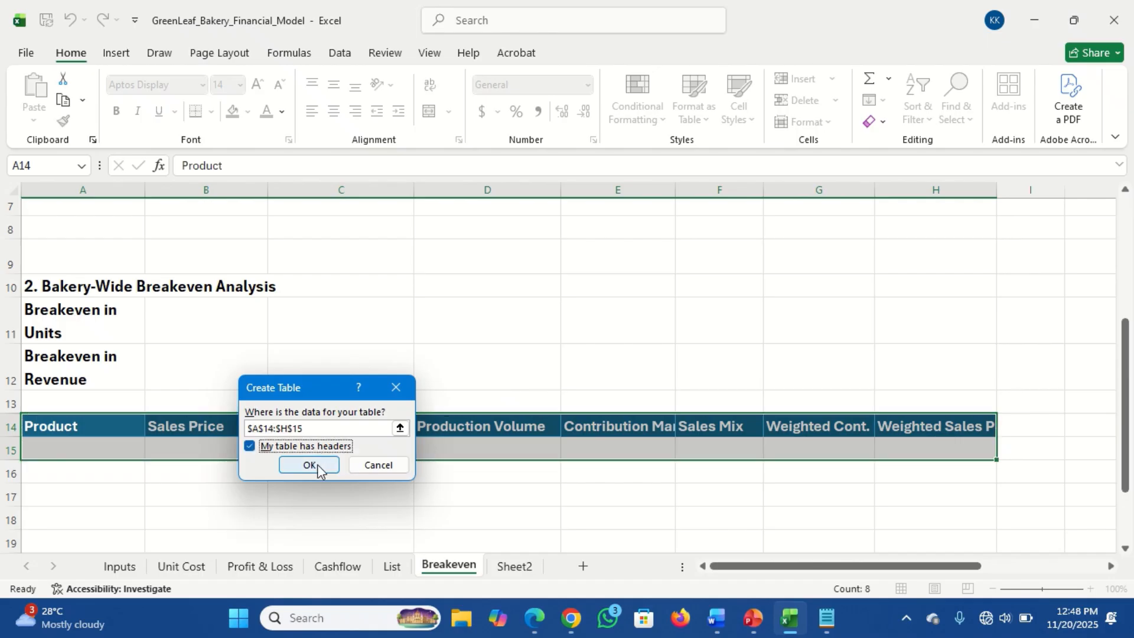
click(309, 465)
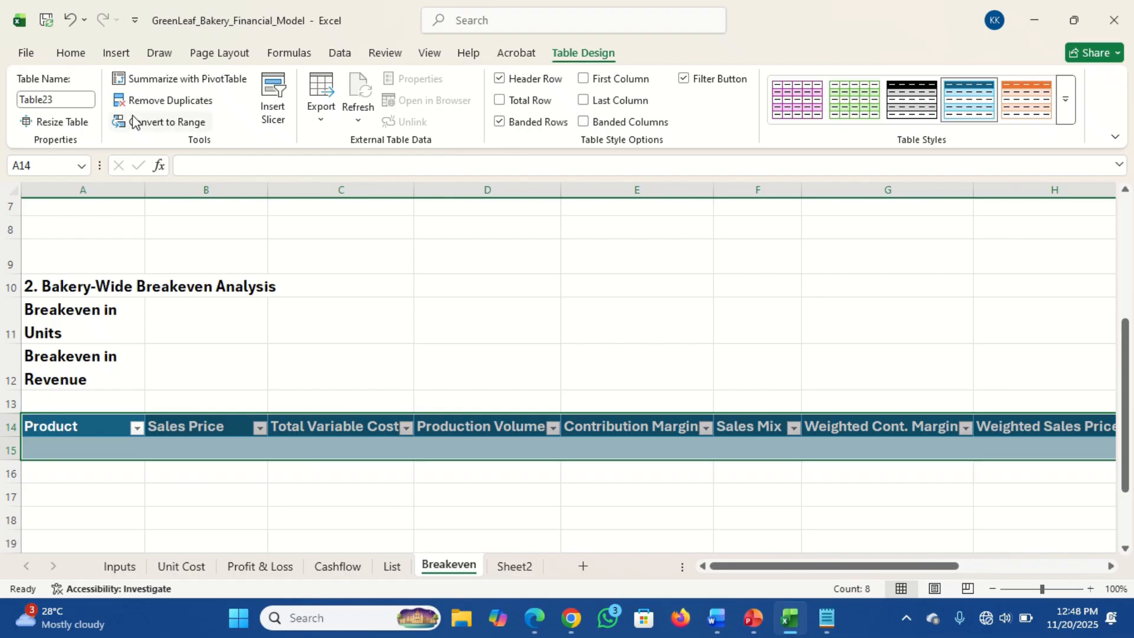
click(68, 97)
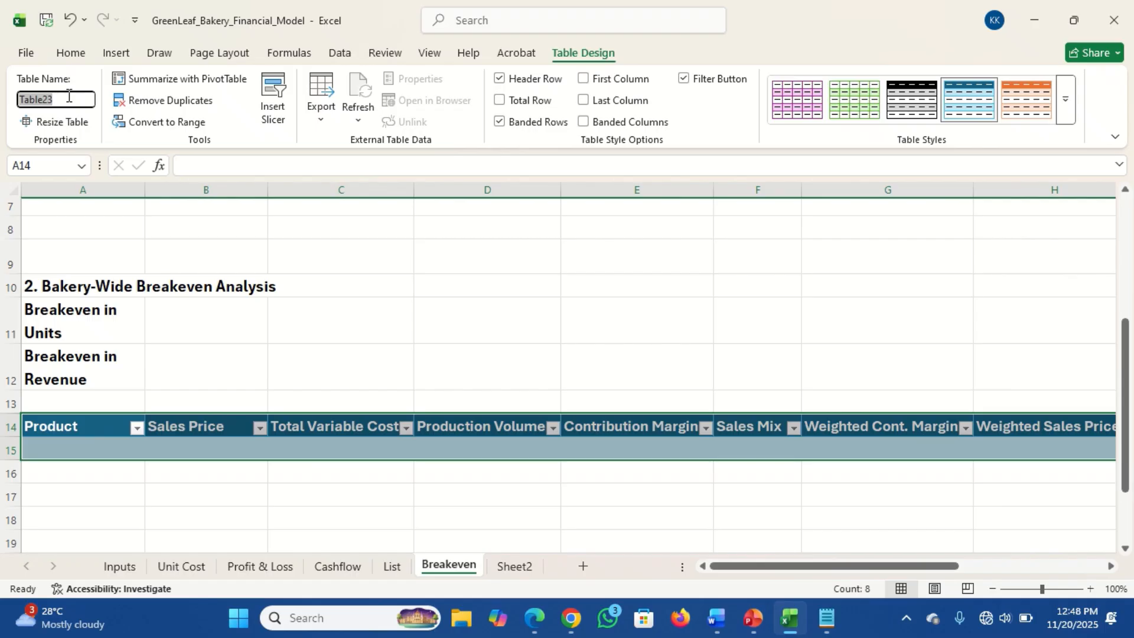
text(BakeryWide_tbl)
key(Return)
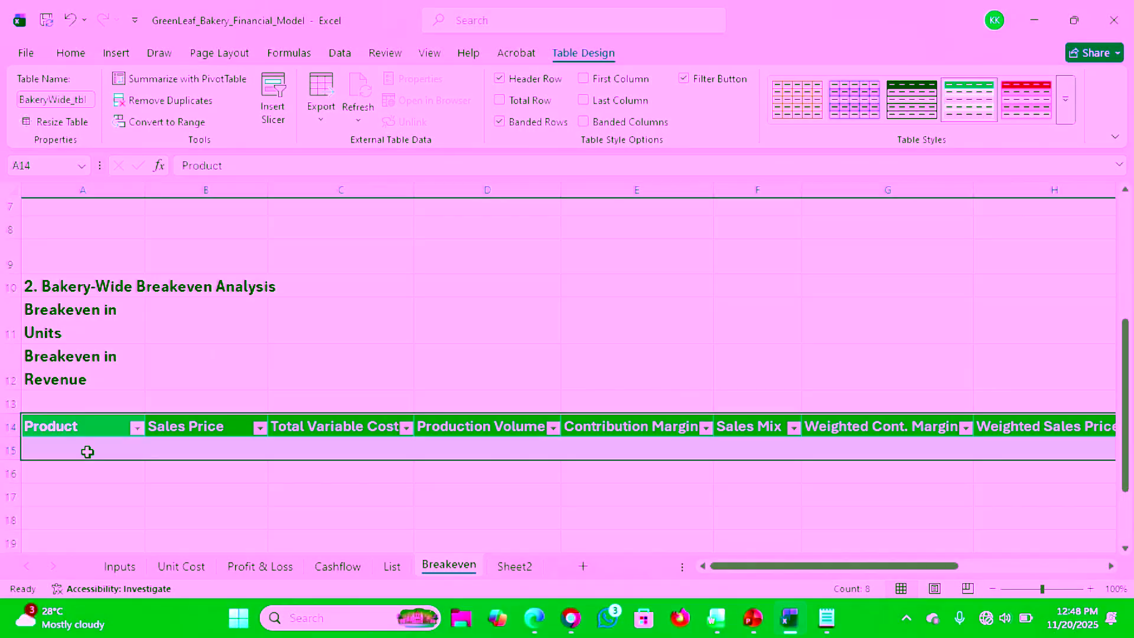
Link the table's first Product cell, A15, to the Sourdough Loaf name with =Inputs!A36
click(88, 452)
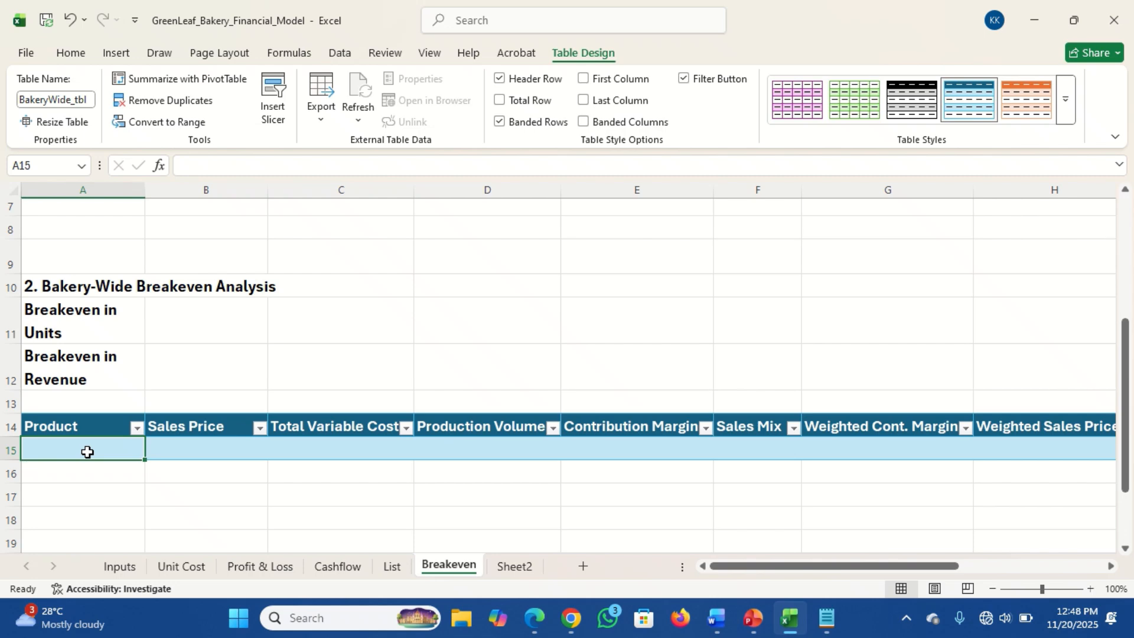
text(=)
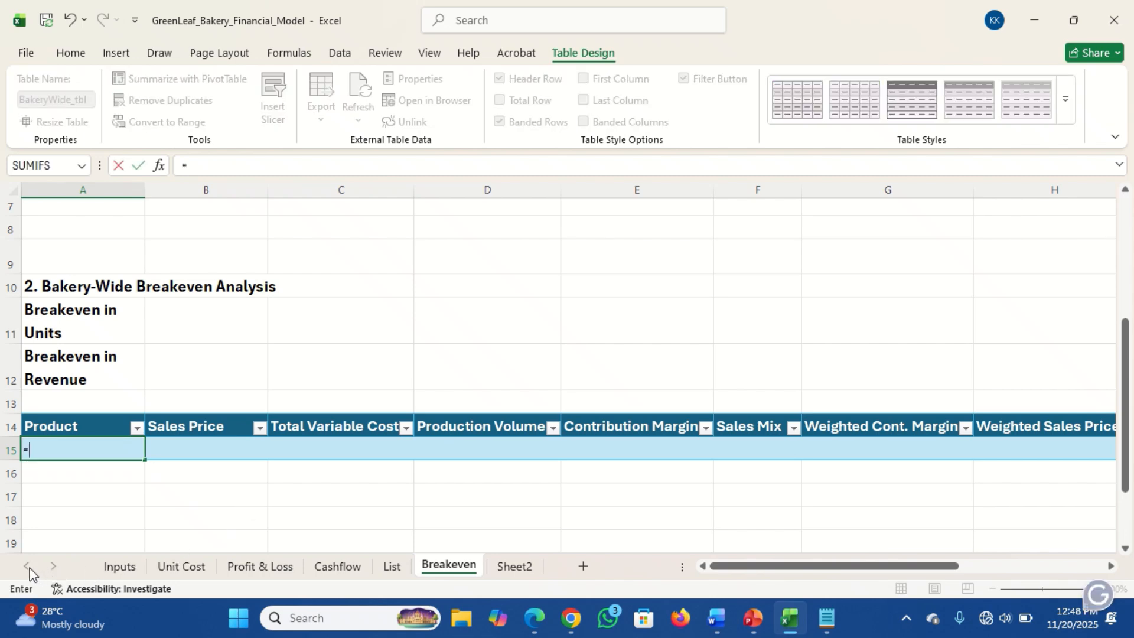
click(116, 566)
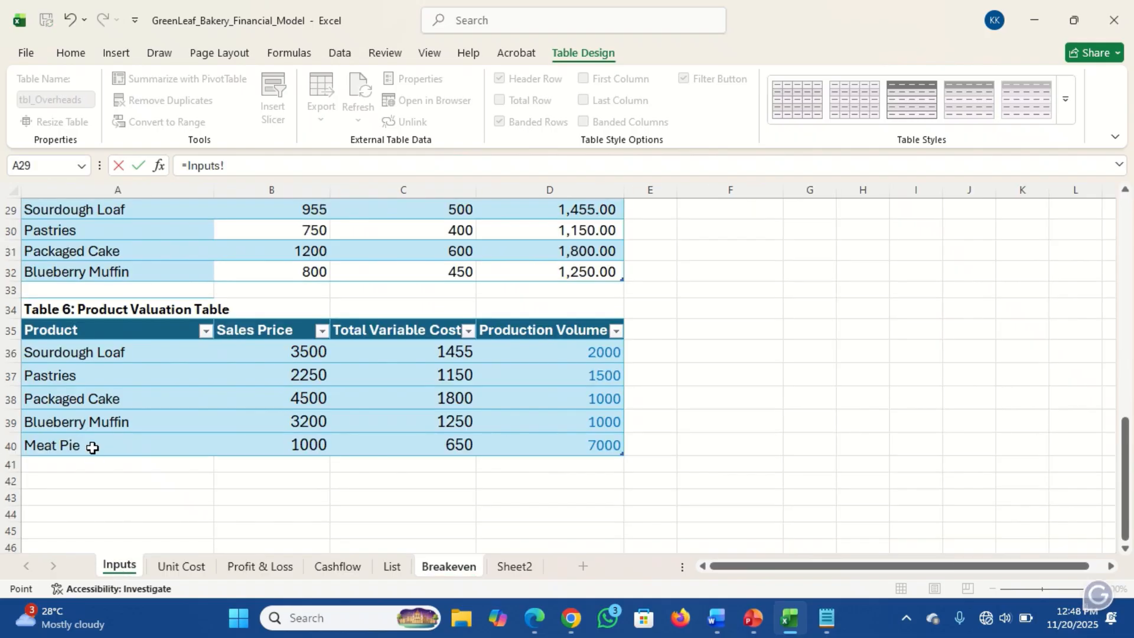
click(92, 353)
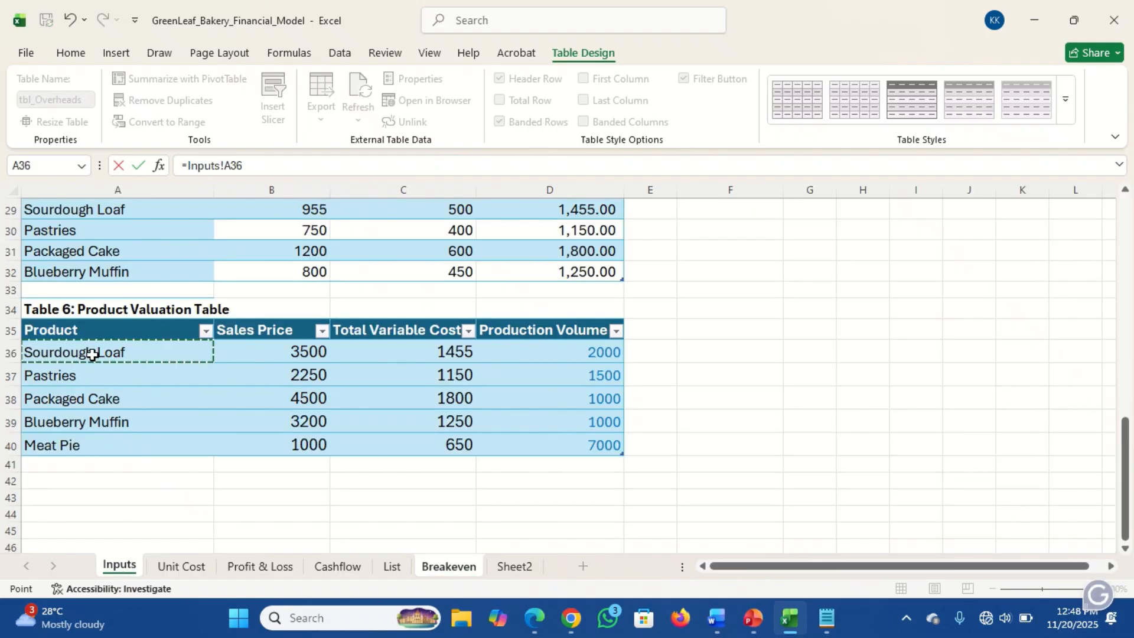
key(Return)
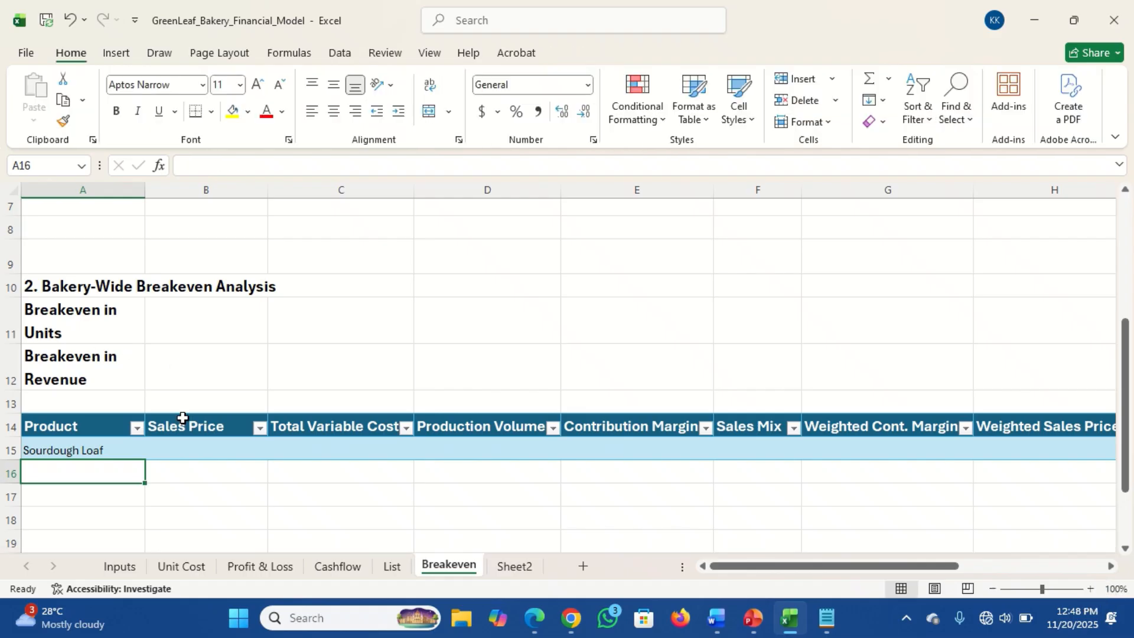
Link the Sales Price cell B15 to Sourdough Loaf's sales price in Table 6 with =Inputs!B36
click(187, 450)
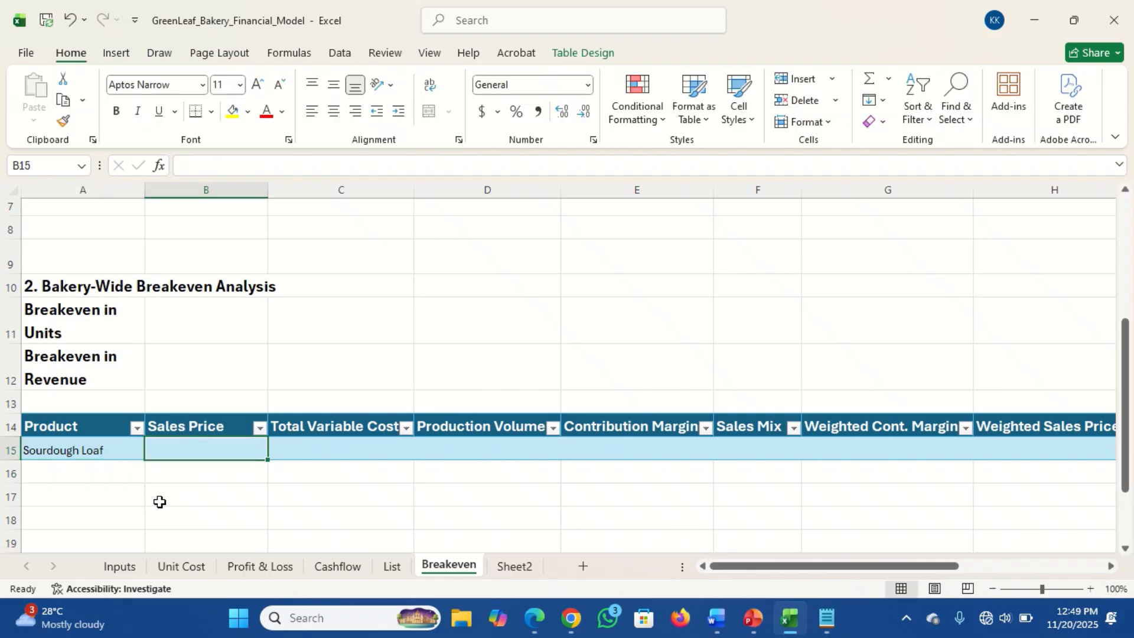
text(=)
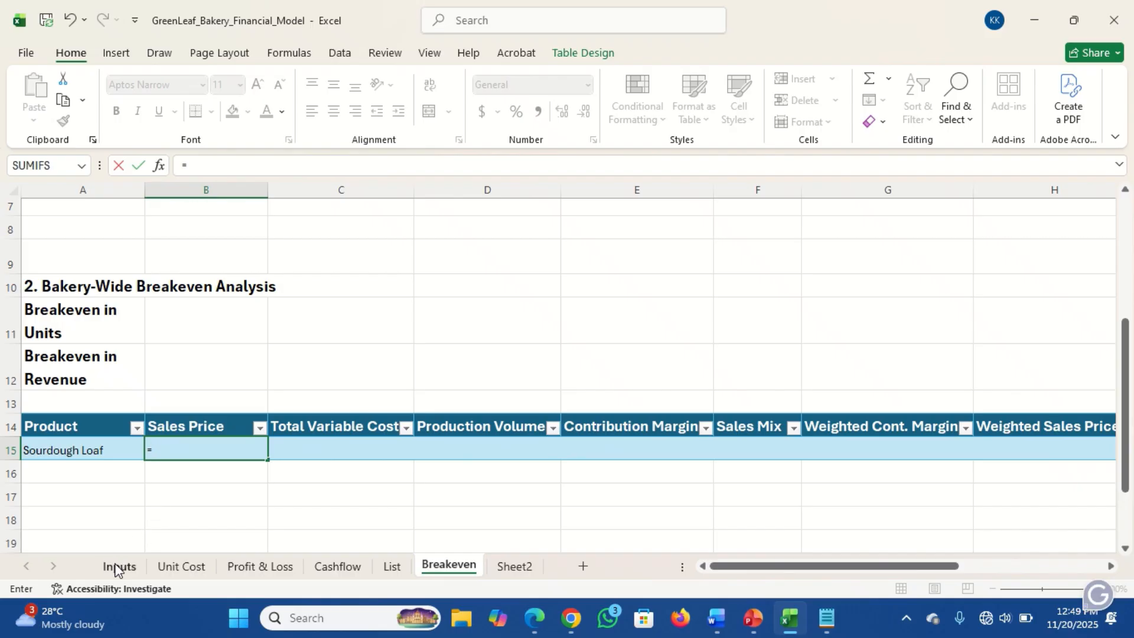
click(117, 568)
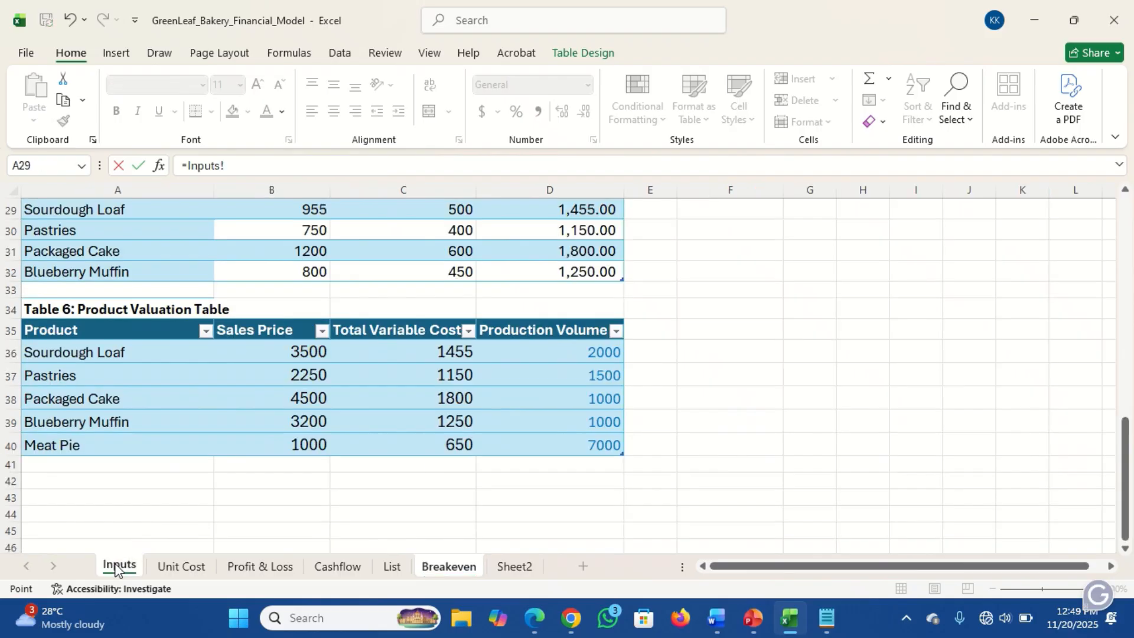
click(289, 354)
key(Return)
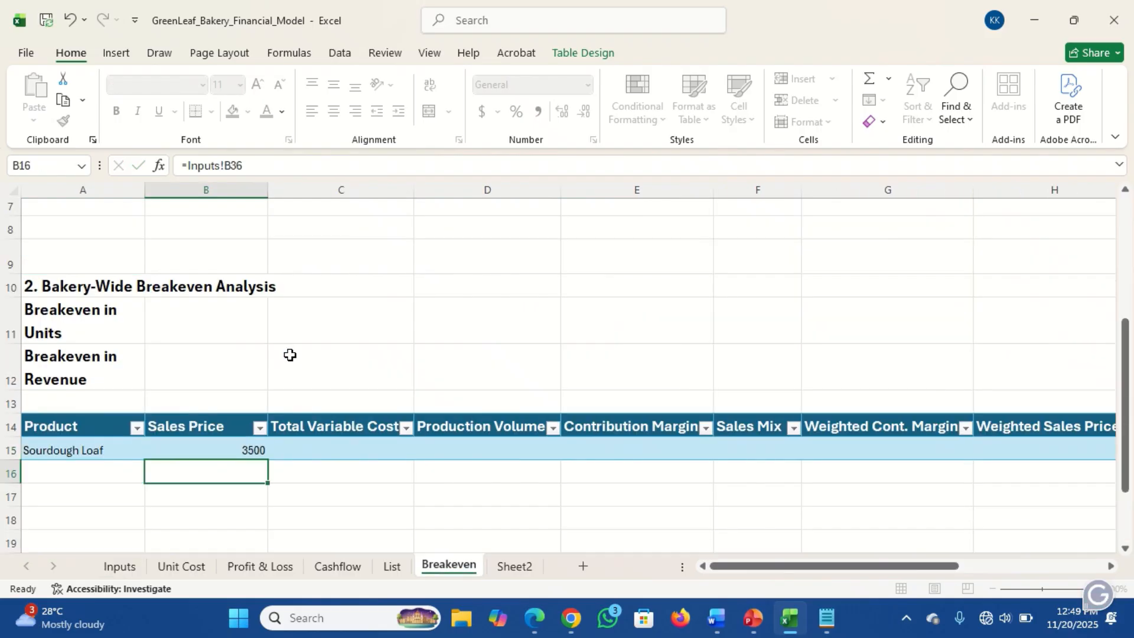
Link the Total Variable Cost cell C15 to Sourdough Loaf's cost in Table 6 with =Inputs!C36
click(334, 443)
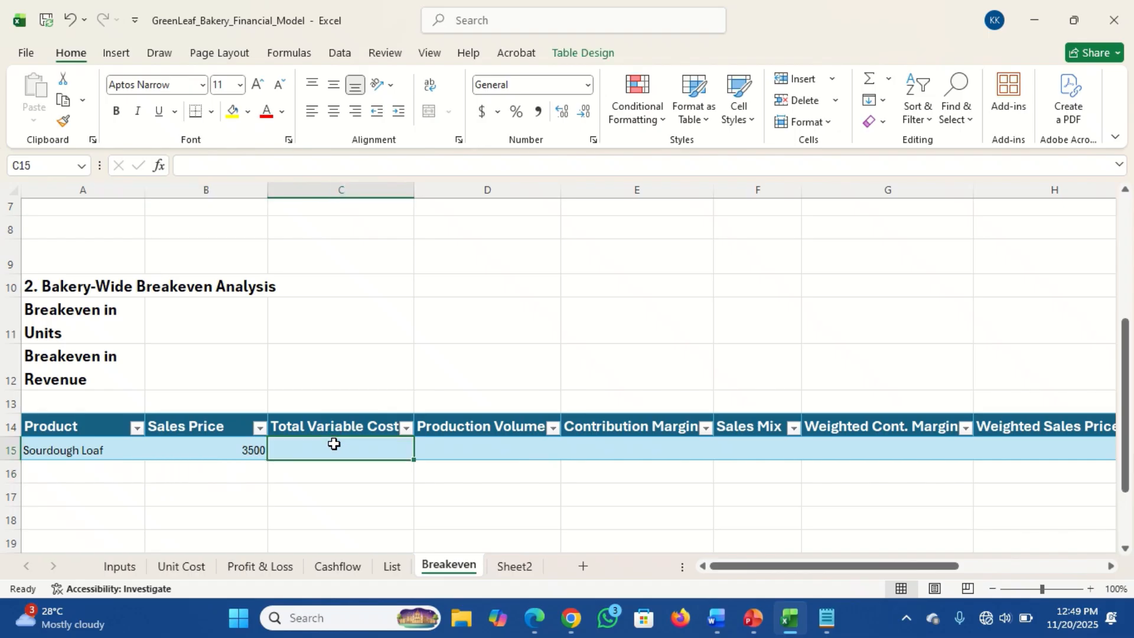
text(=)
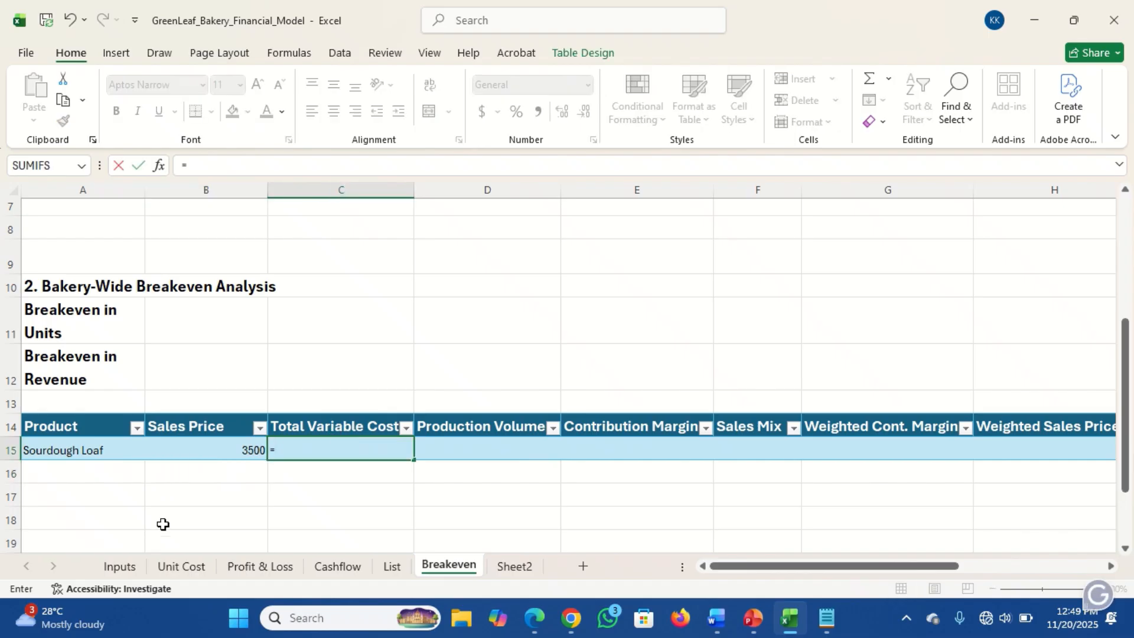
click(121, 567)
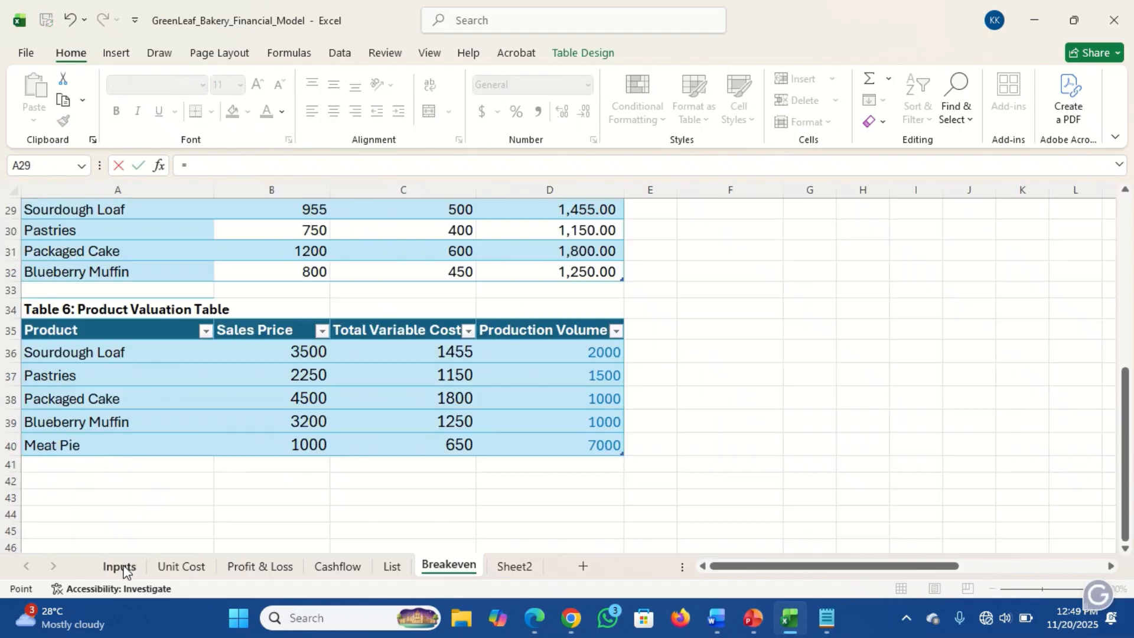
click(431, 355)
key(Return)
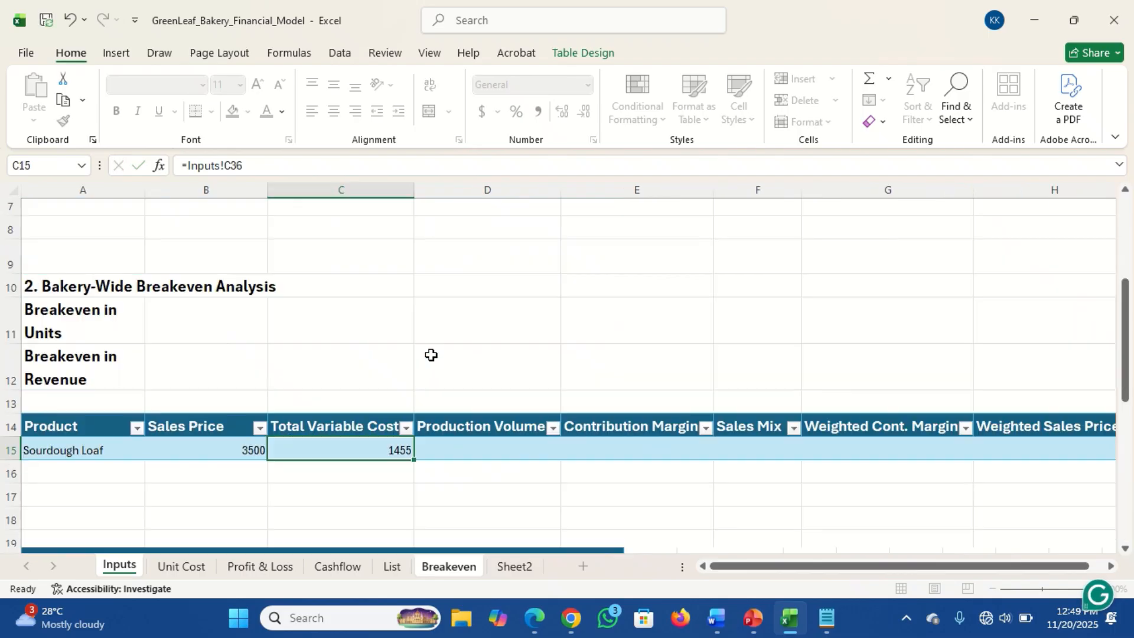
Link the Production Volume cell D15 to Sourdough Loaf's production volume in Table 6, cell D36 of the Inputs sheet
click(487, 454)
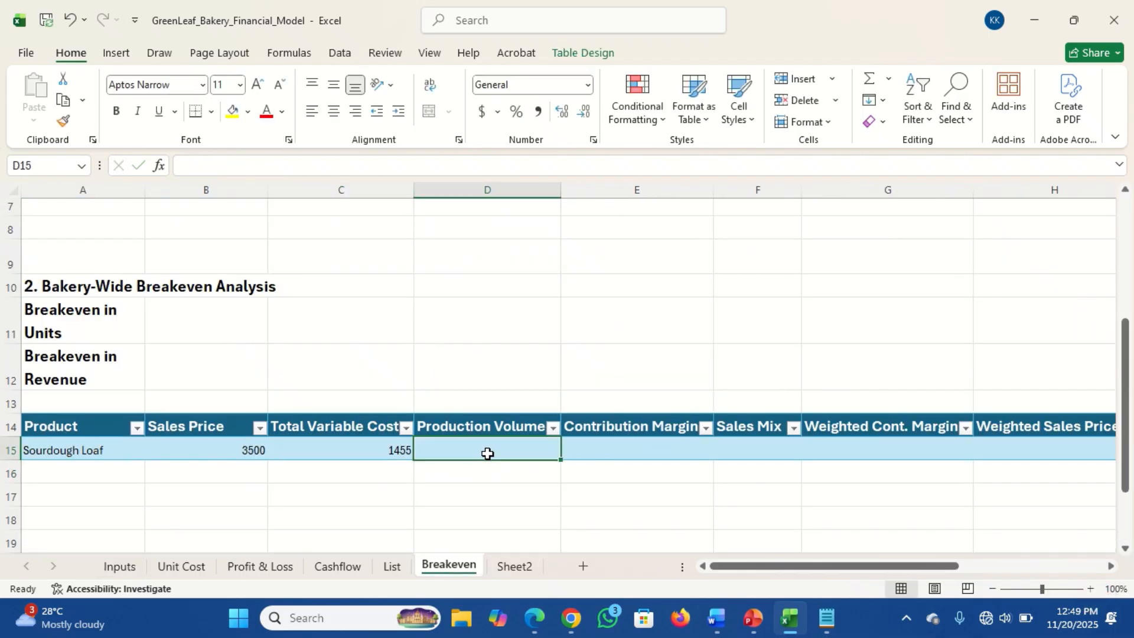
text(=)
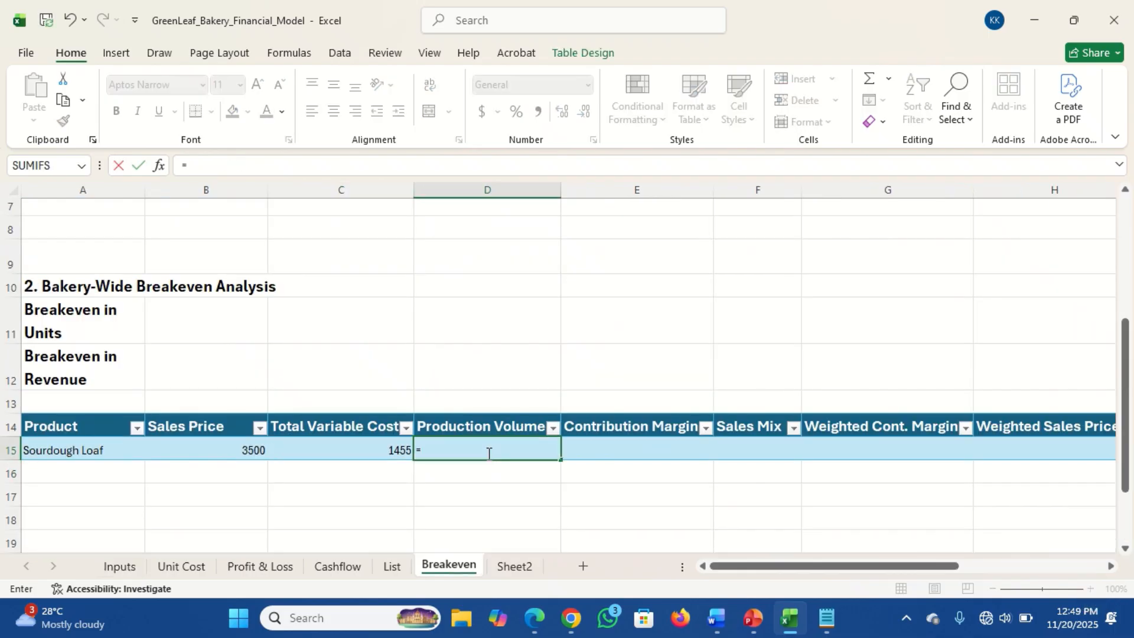
click(121, 567)
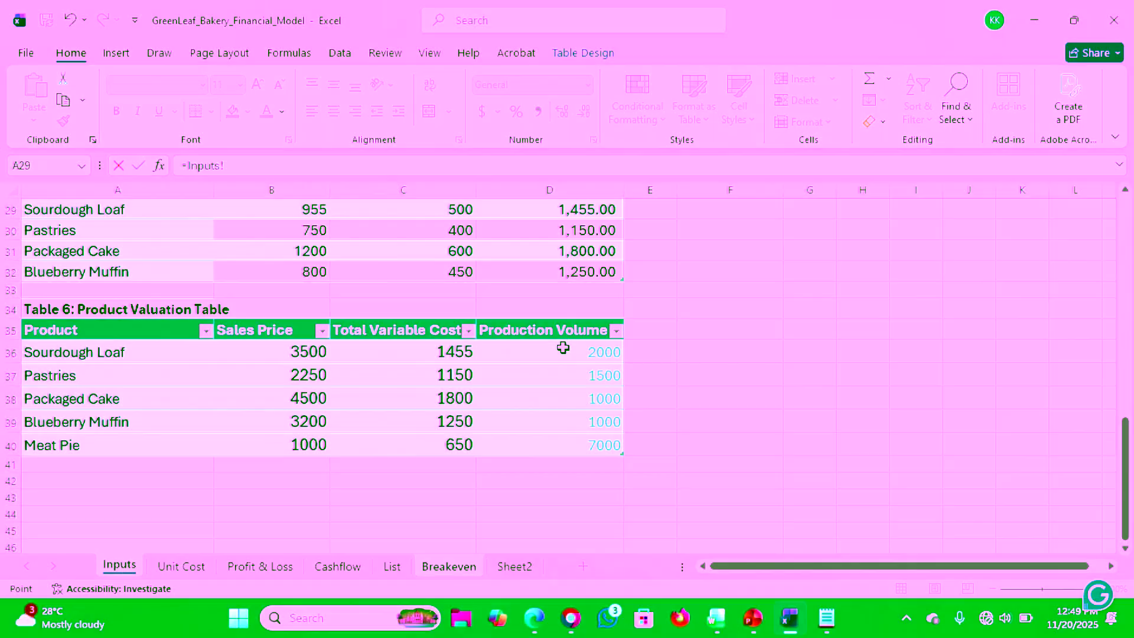
click(563, 347)
key(Return)
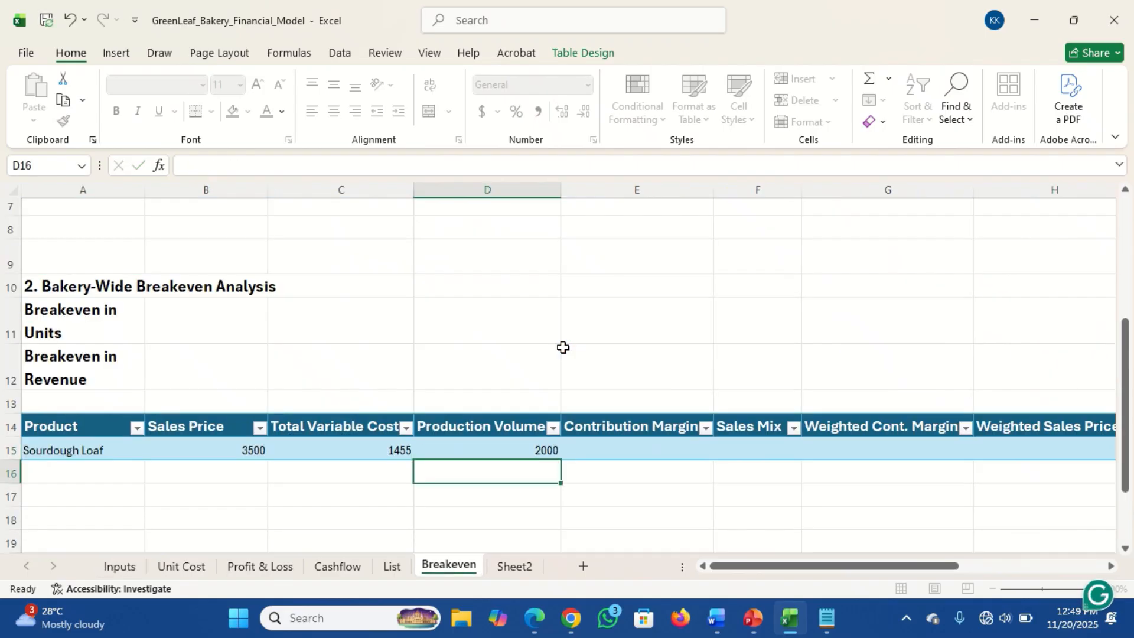
Calculate the Sourdough Loaf's Contribution Margin in E15 as Sales Price minus Total Variable Cost
click(635, 446)
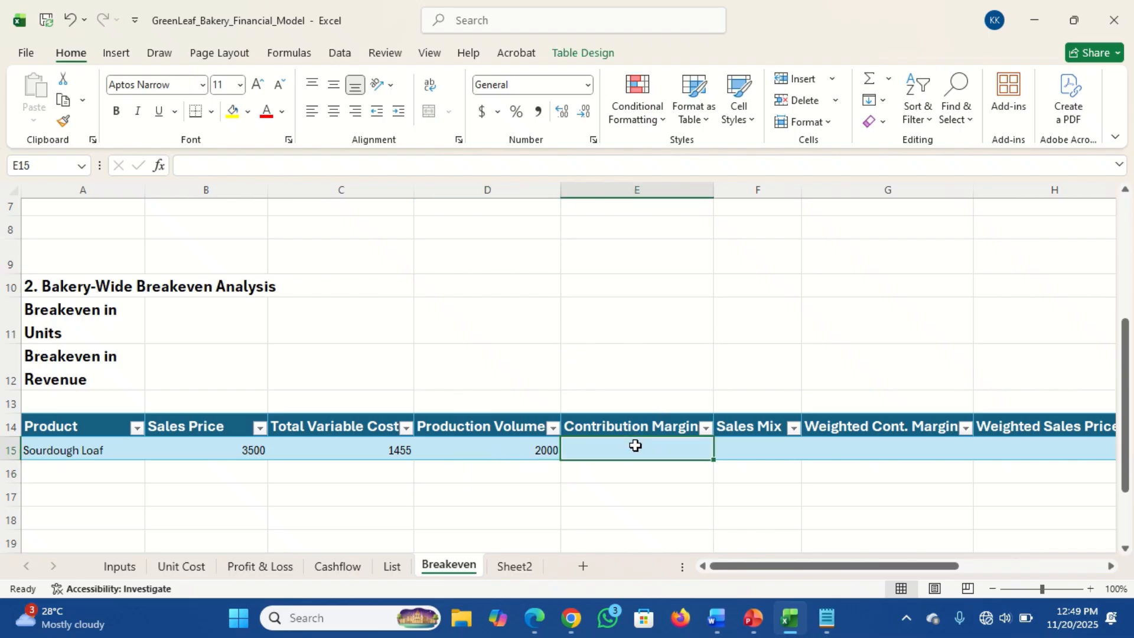
text(=)
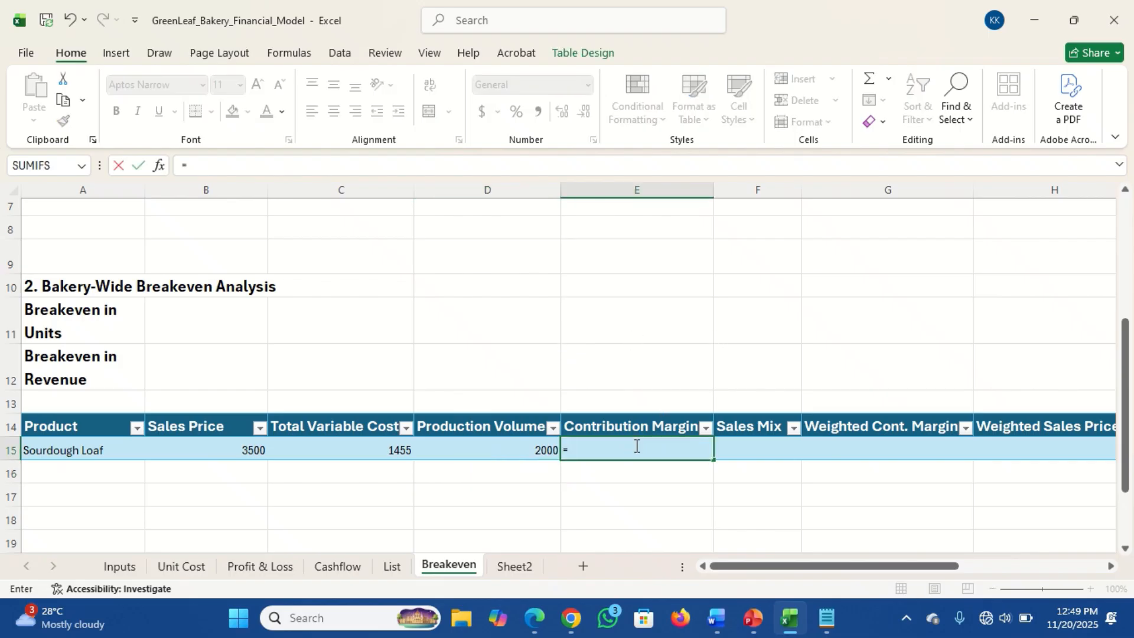
click(225, 452)
text(-)
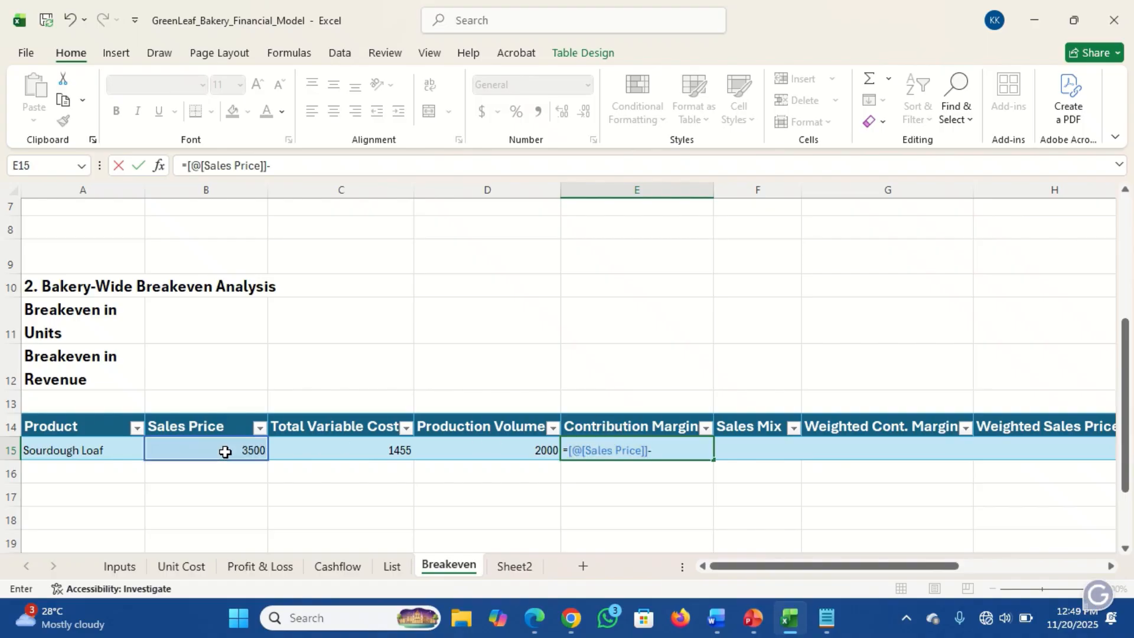
click(371, 450)
key(Return)
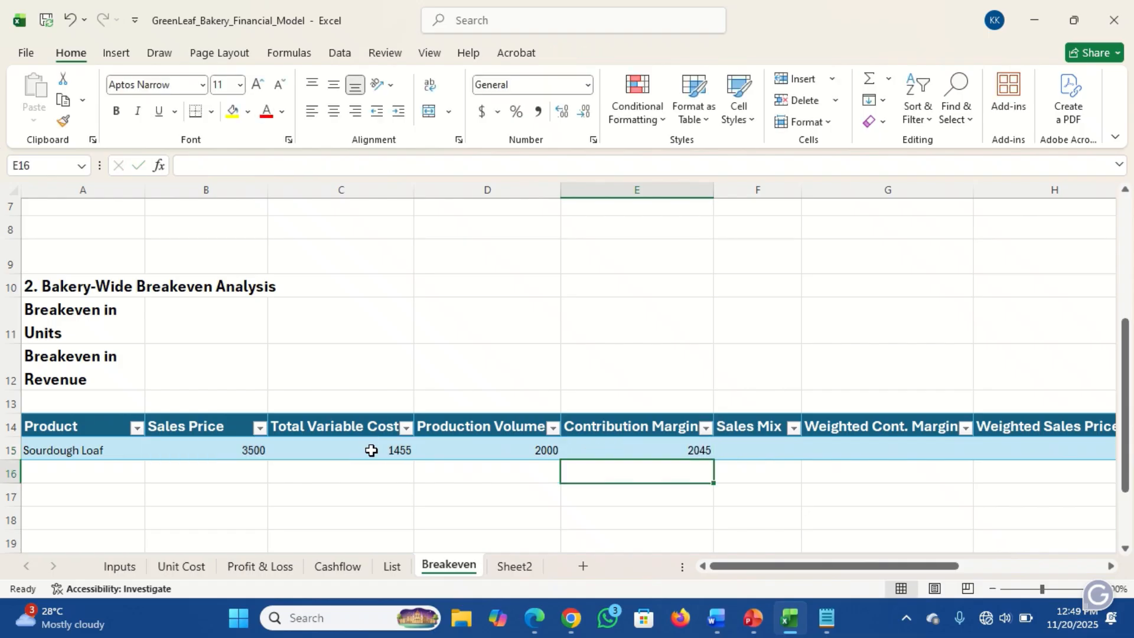
click(744, 447)
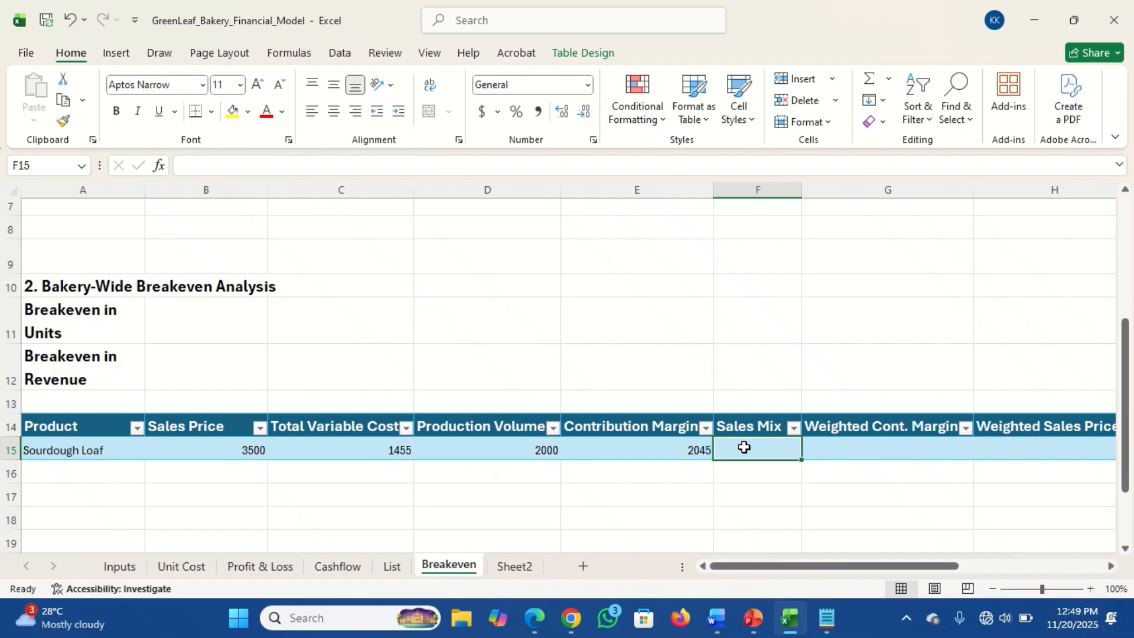
click(833, 451)
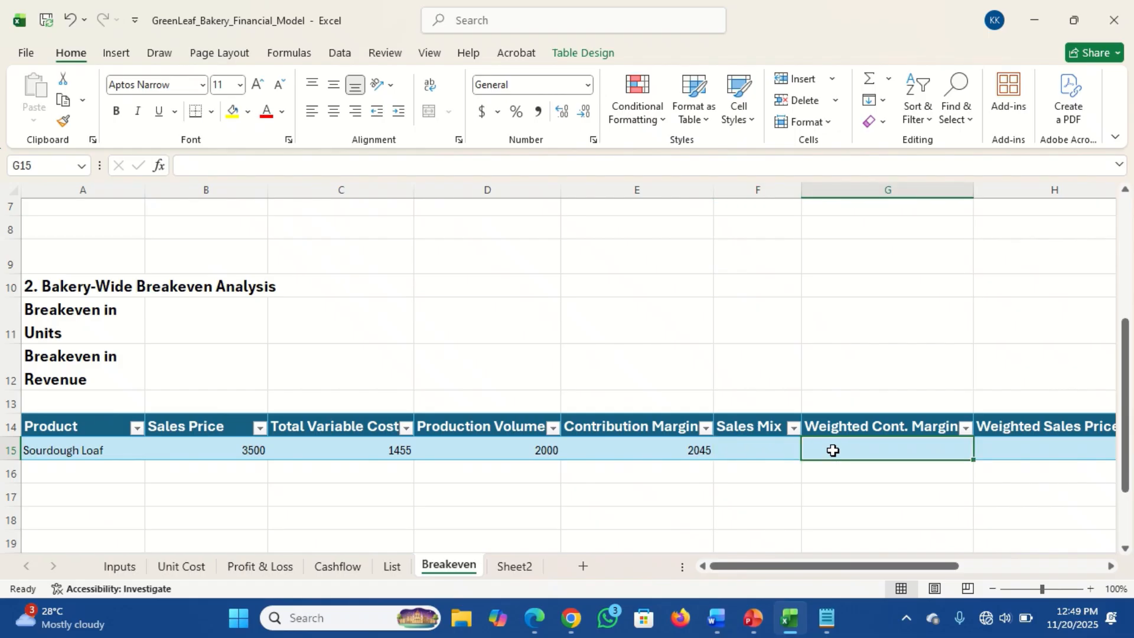
text(=)
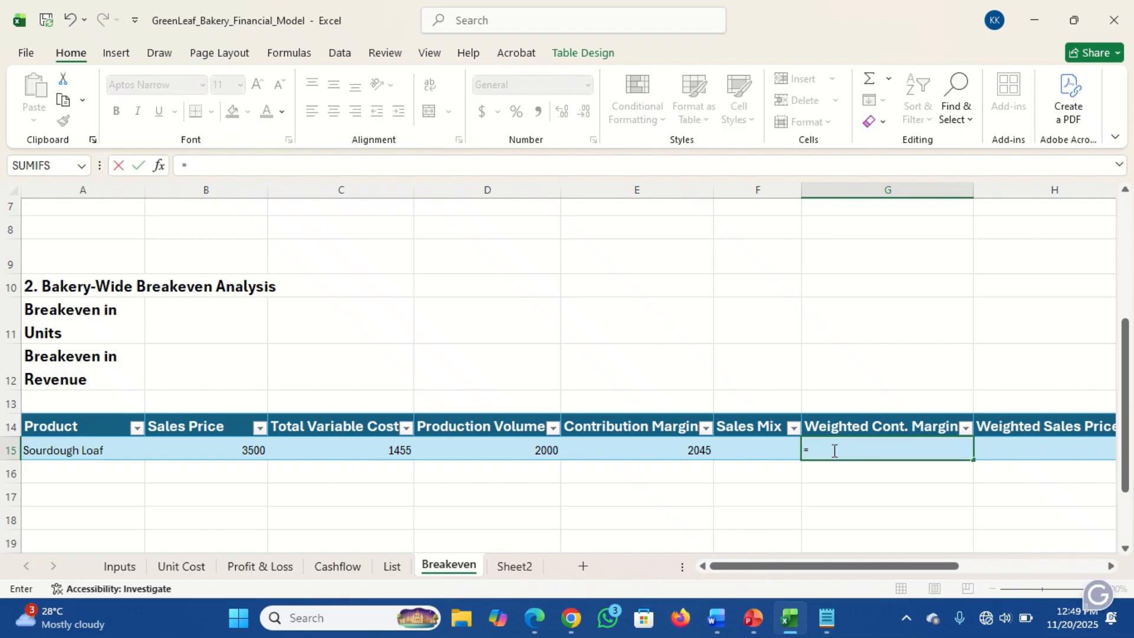
key(Escape)
Enter the Sales Mix formula in F15 as =[@[Production Volume]]/SUM([@[Production Volume]])
click(754, 446)
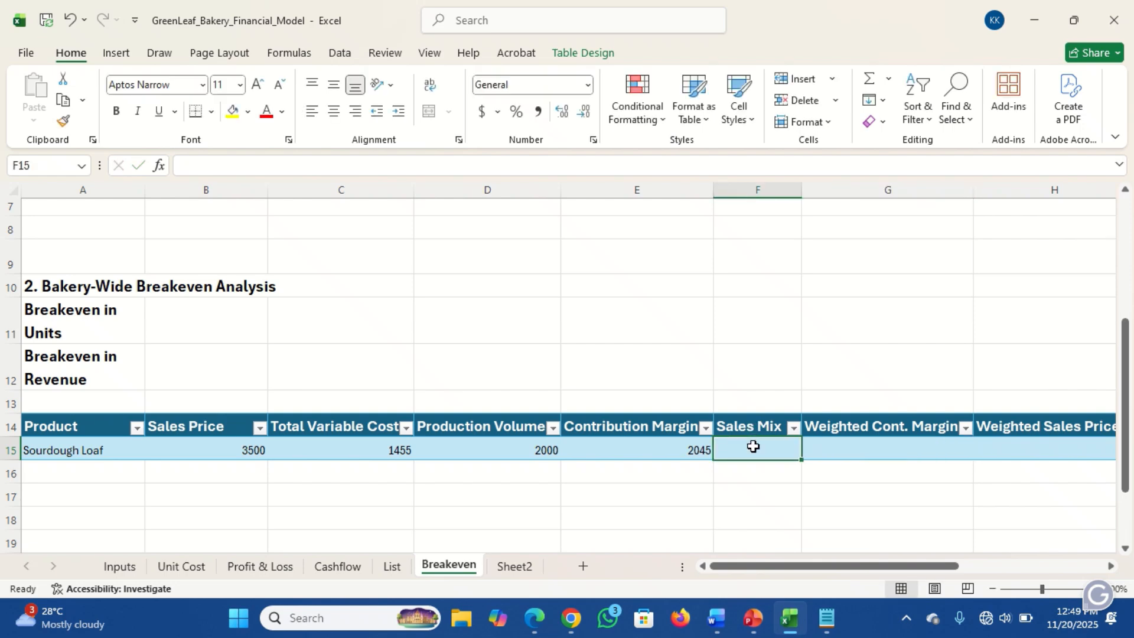
text(=[@[Production Volume)
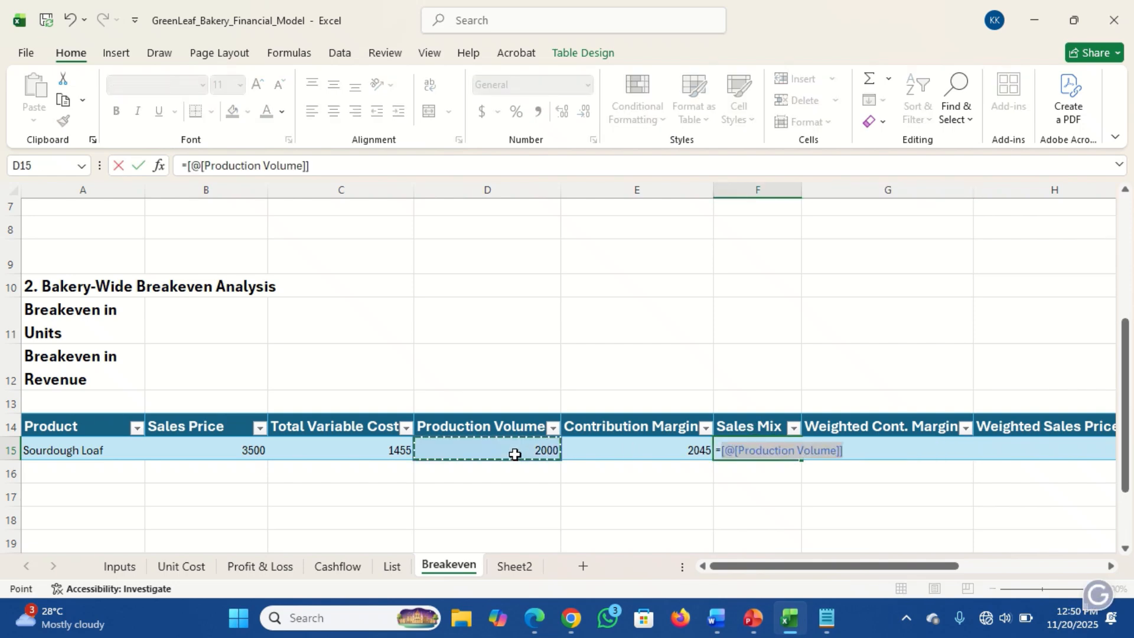
click(514, 454)
text(/)
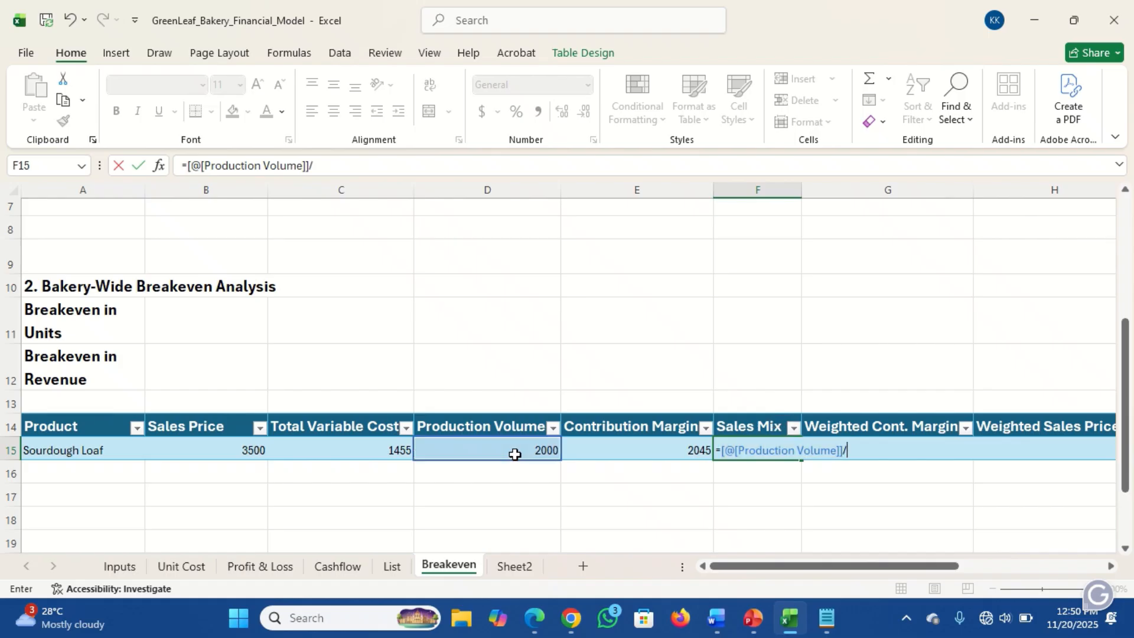
text(sum)
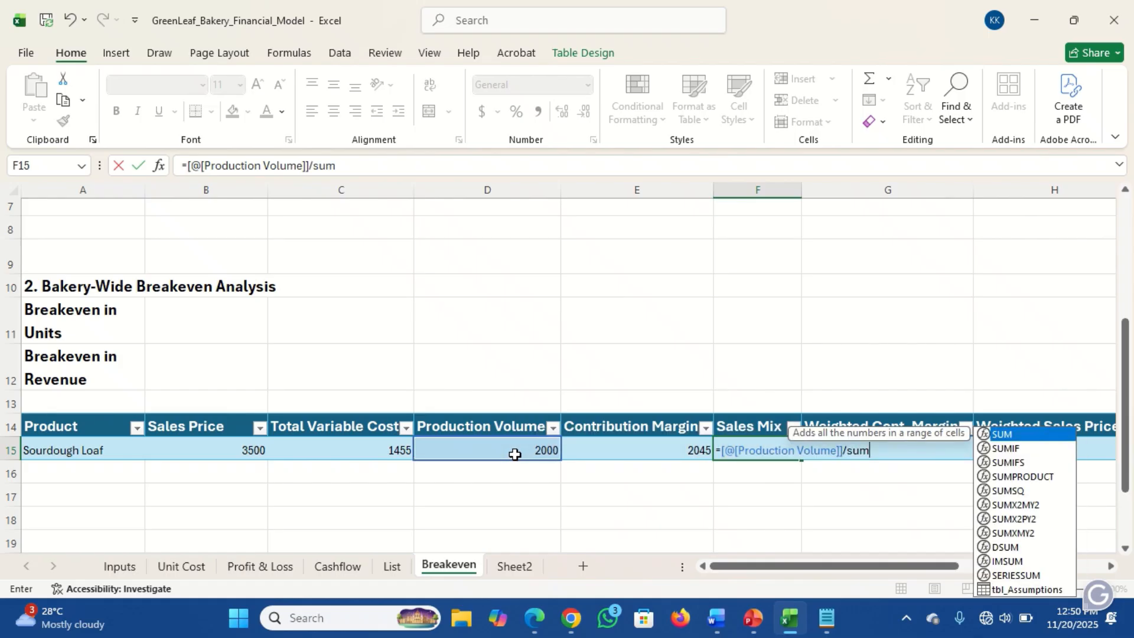
key(Tab)
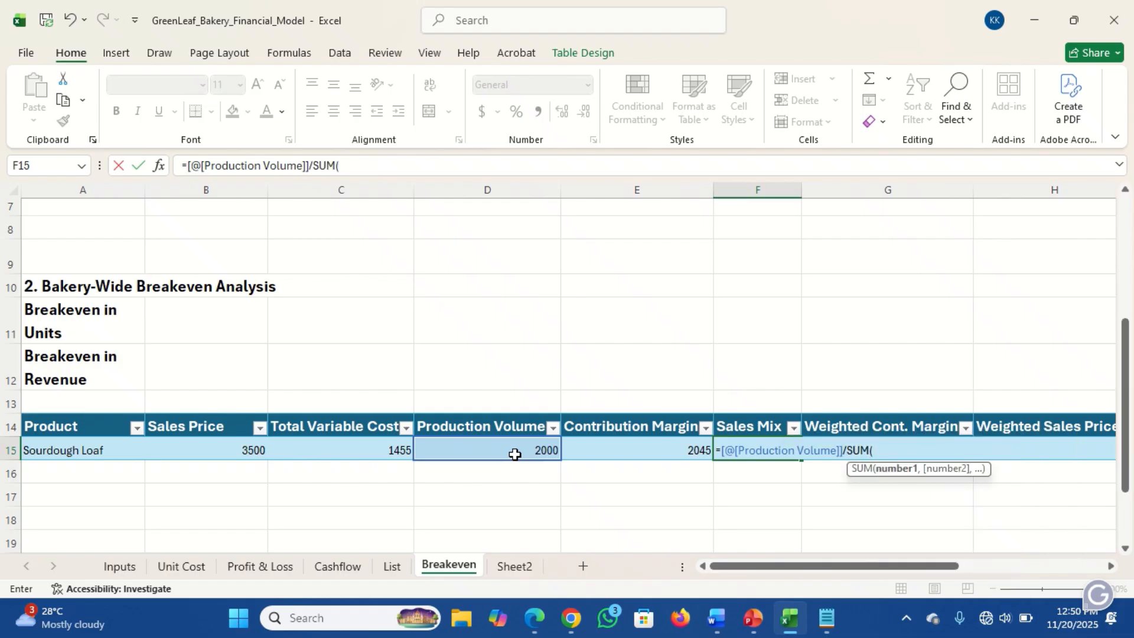
key(Return)
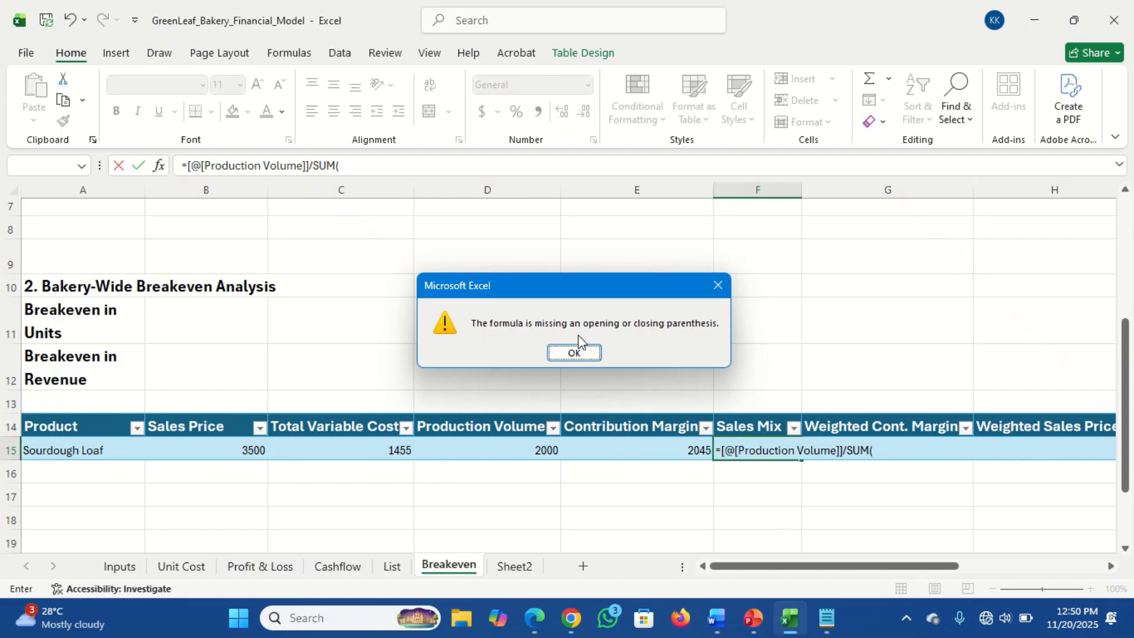
click(574, 357)
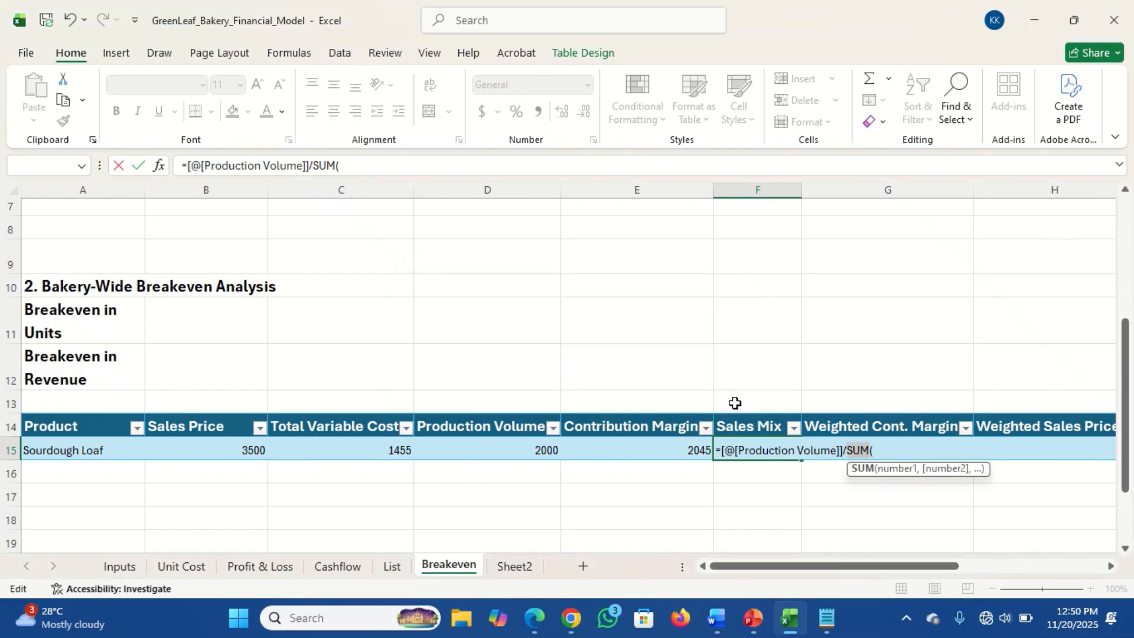
click(885, 447)
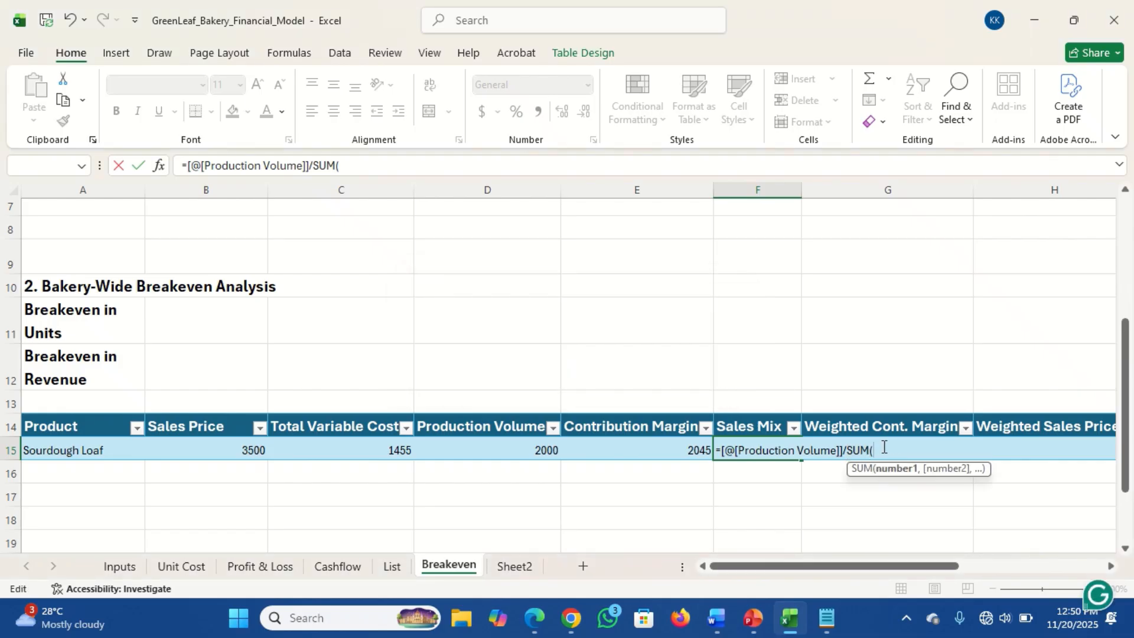
click(506, 448)
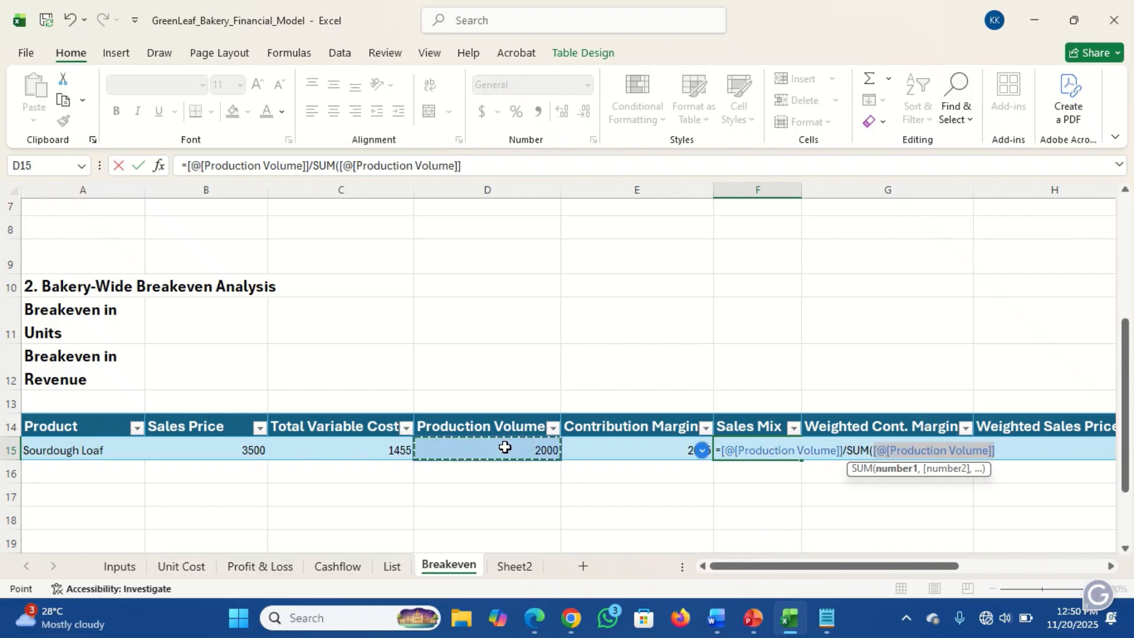
text())
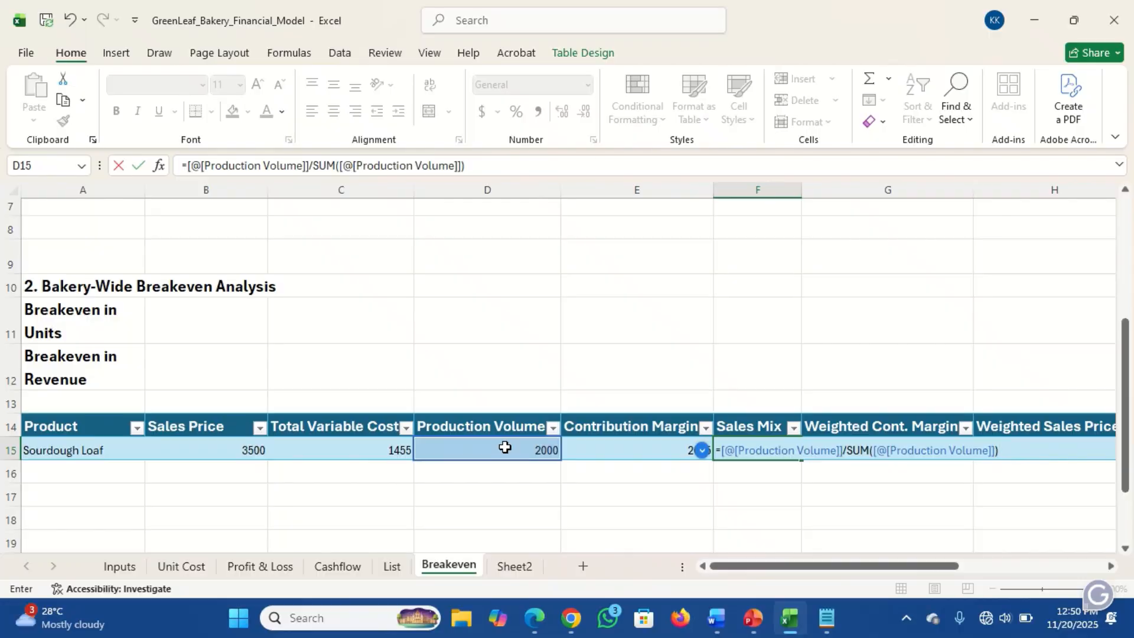
key(Return)
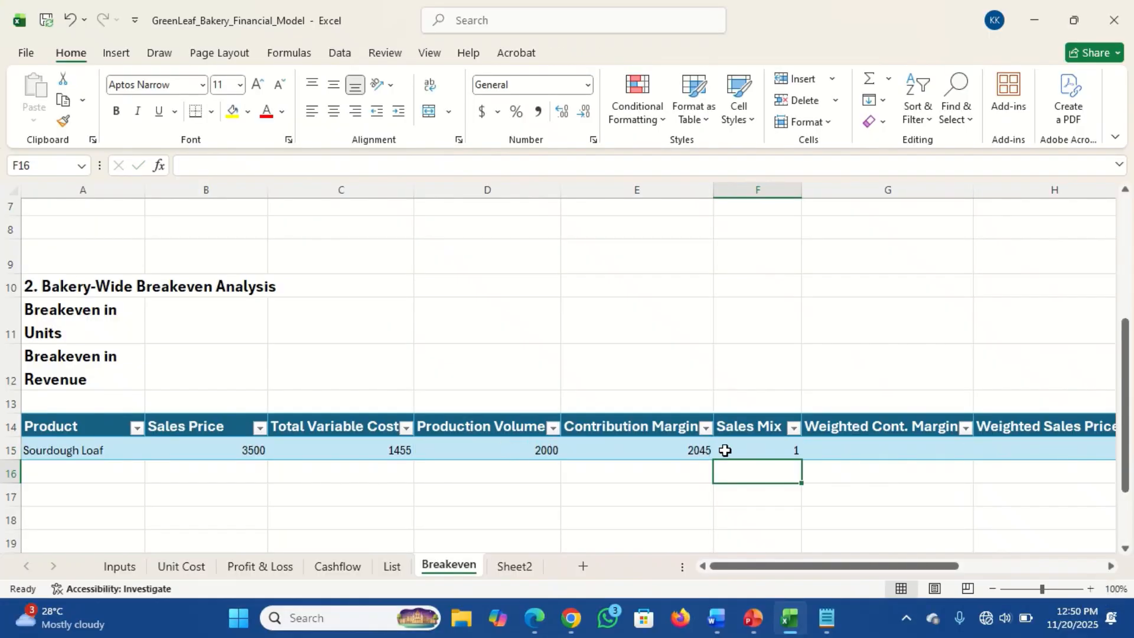
click(756, 450)
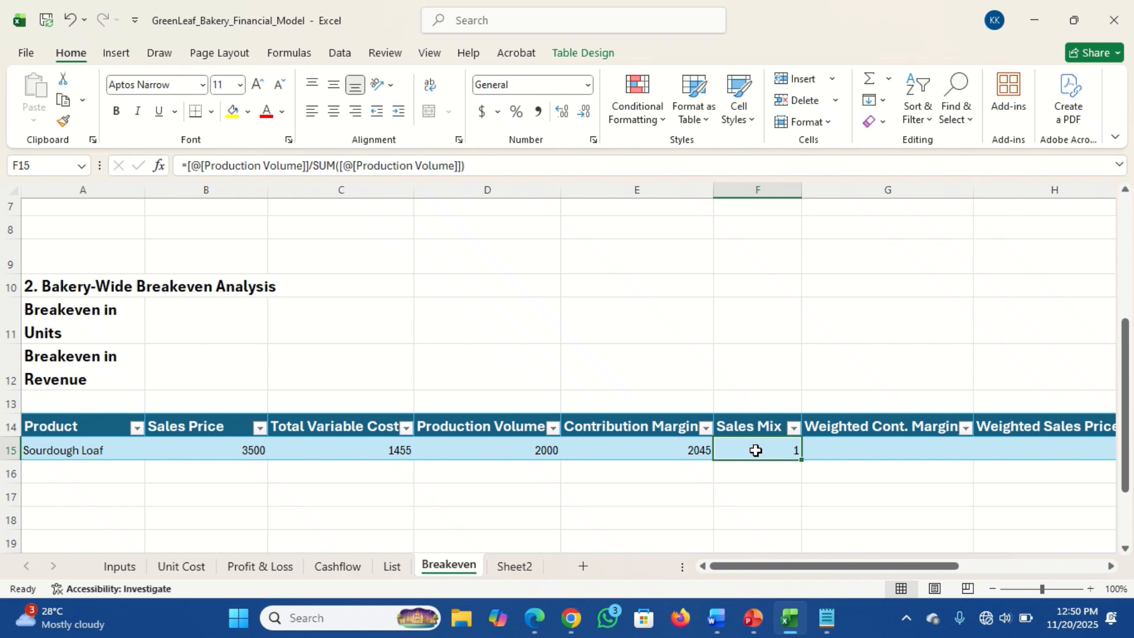
Calculate the Weighted Cont. Margin in G15 by multiplying Sales Mix by Contribution Margin
click(863, 451)
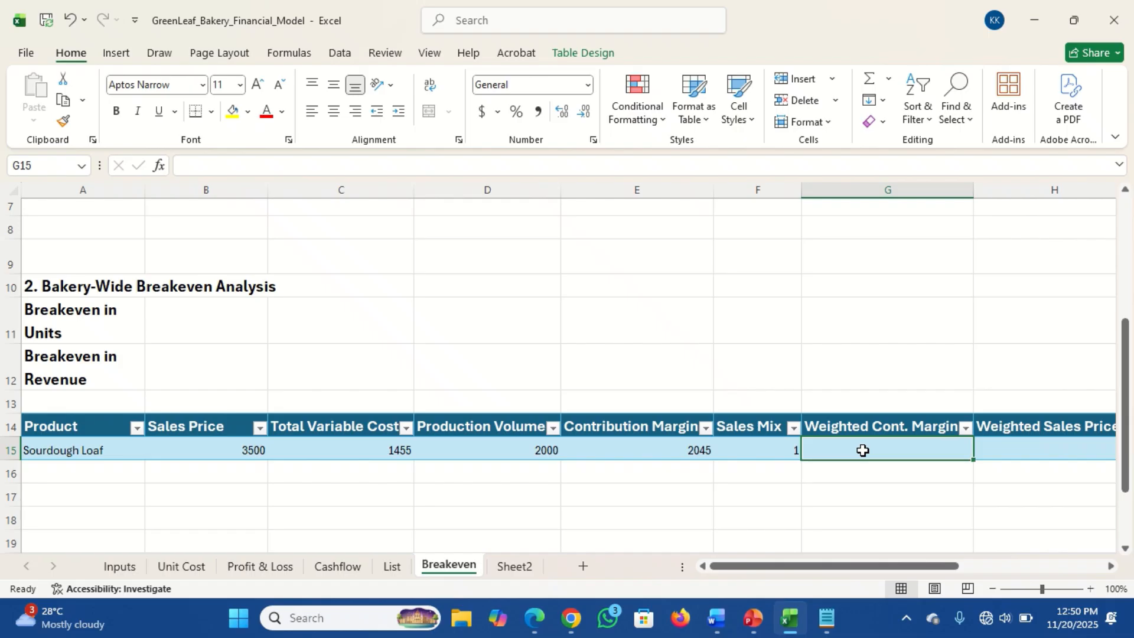
text(=)
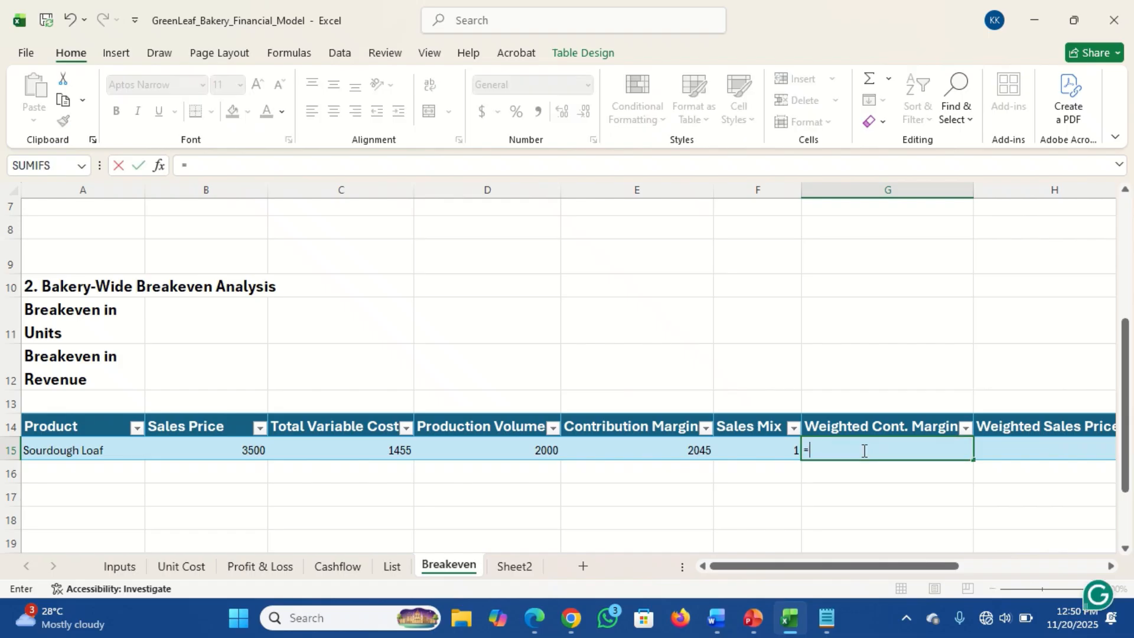
click(753, 451)
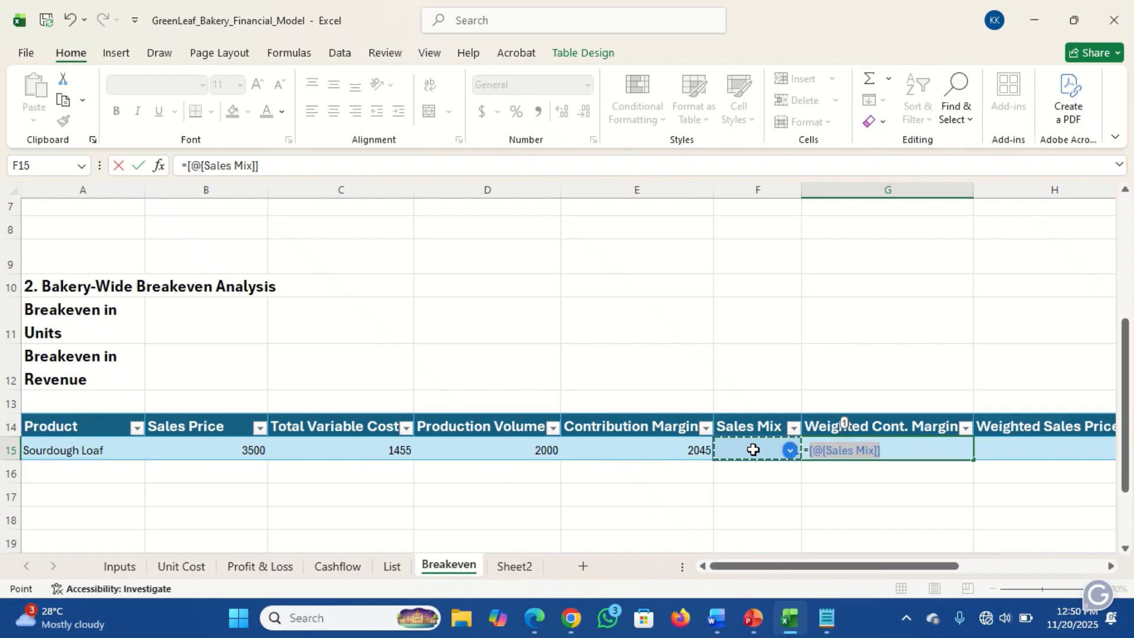
text(*)
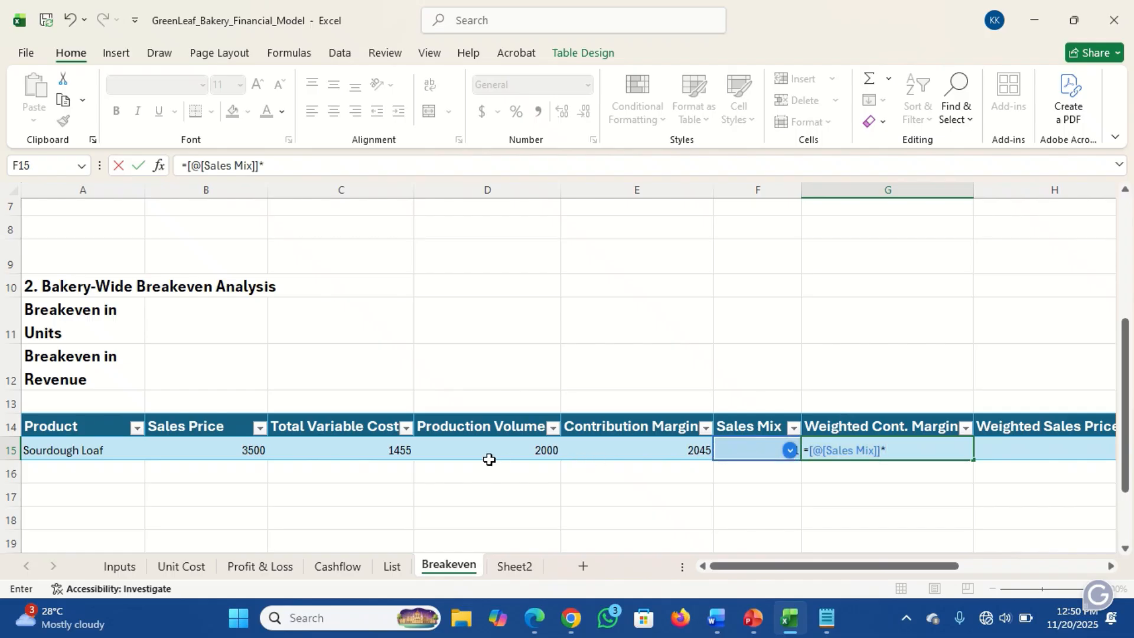
click(627, 449)
key(Return)
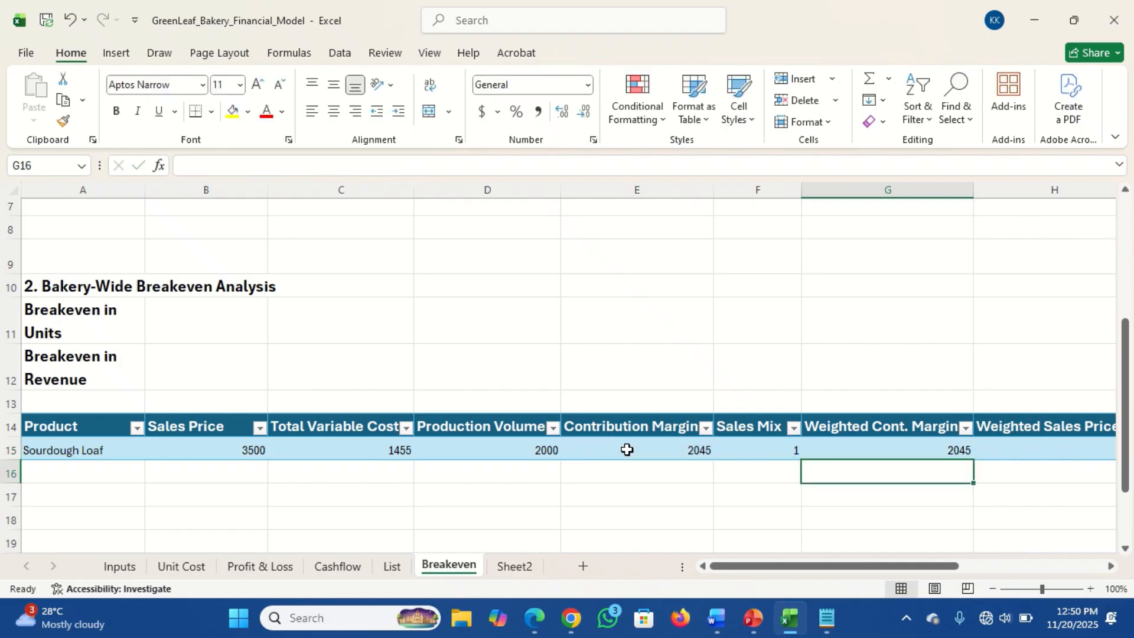
Calculate the Weighted Sales Price in H15 by multiplying Sales Mix by Sales Price
click(1022, 448)
text(=)
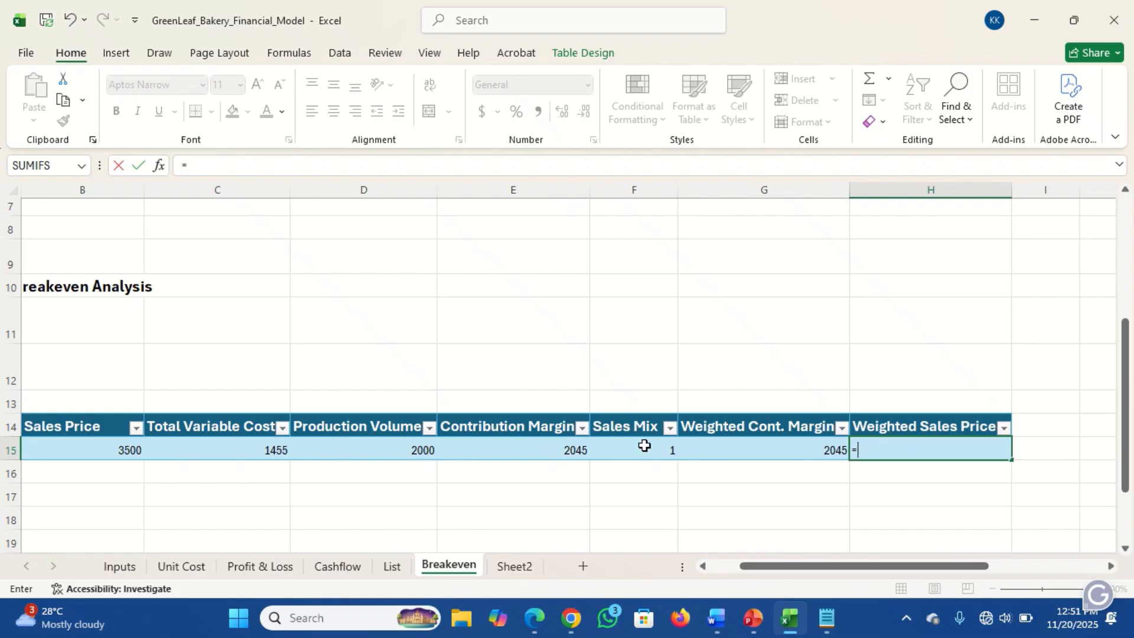
click(619, 449)
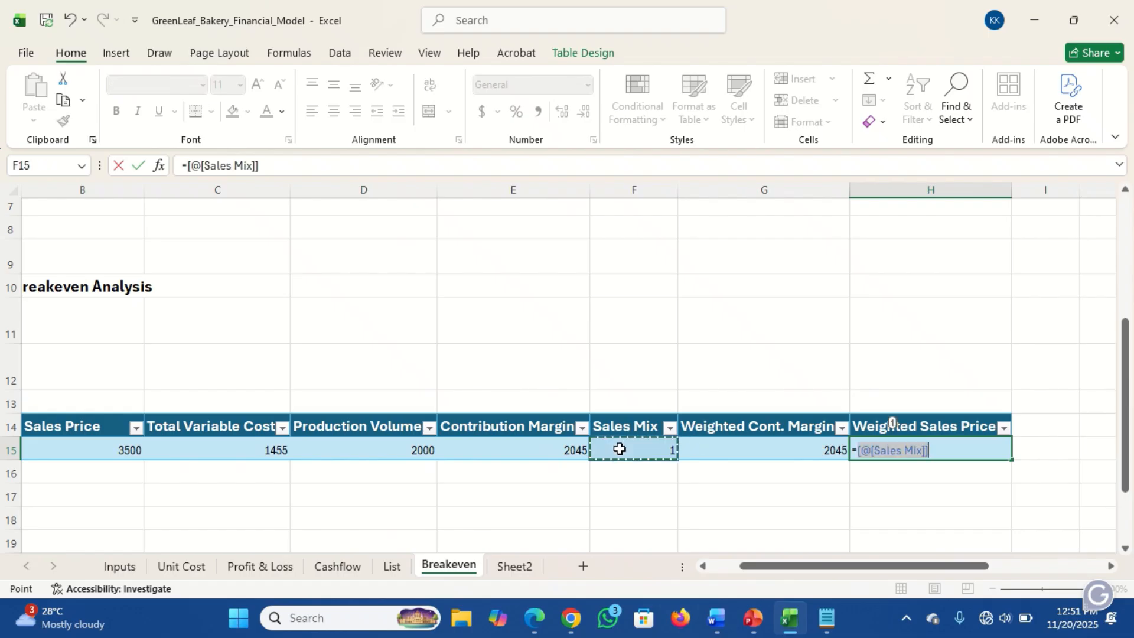
text(*)
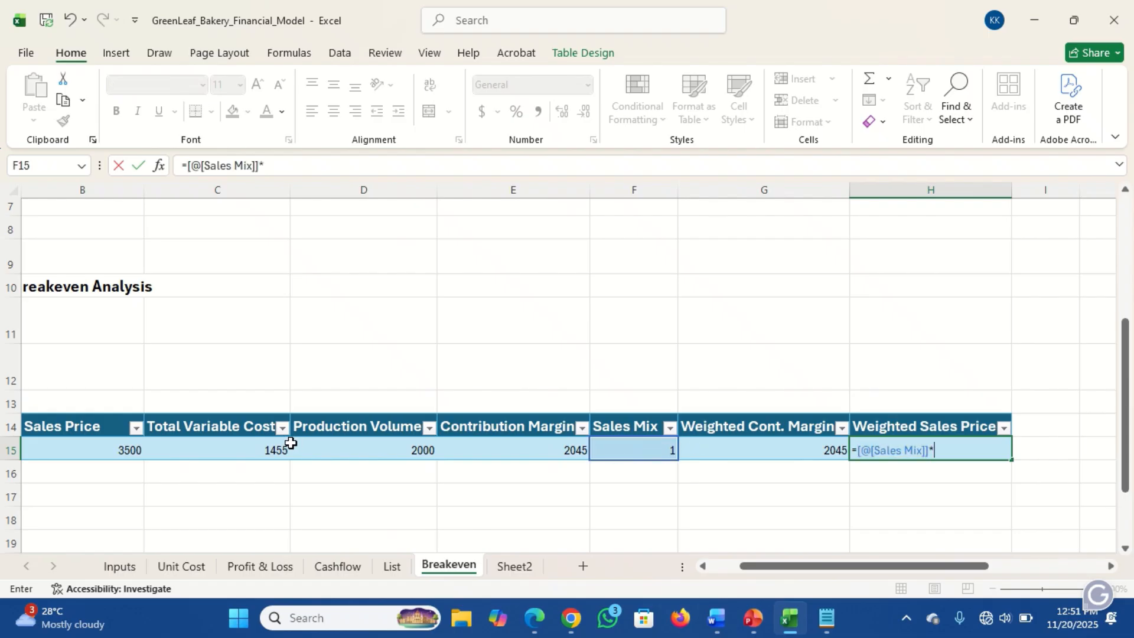
click(108, 450)
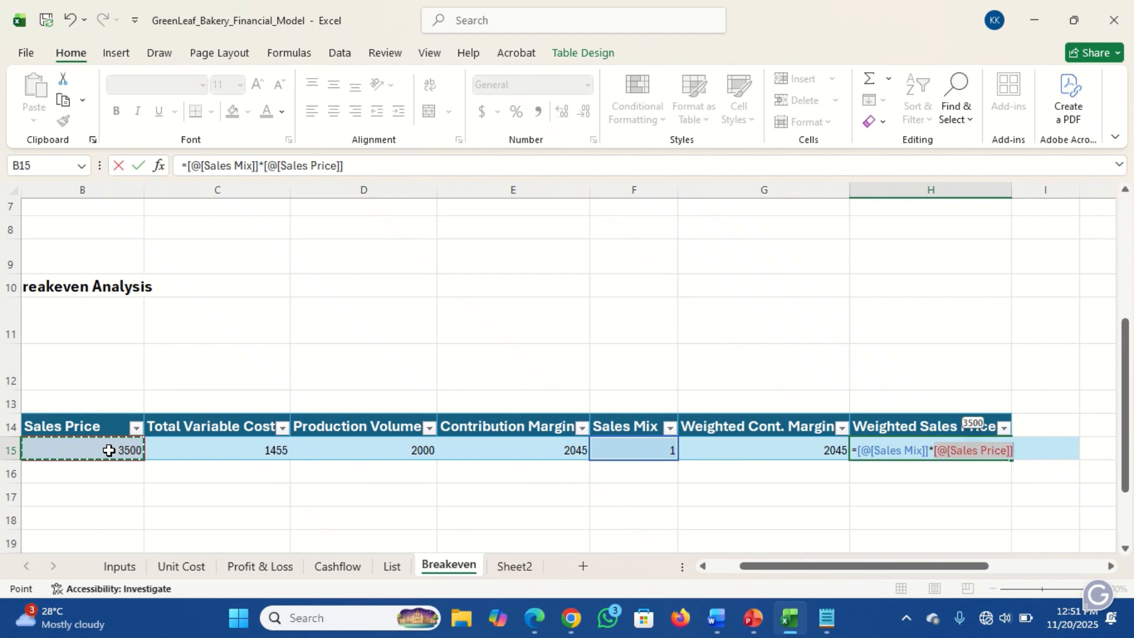
key(Return)
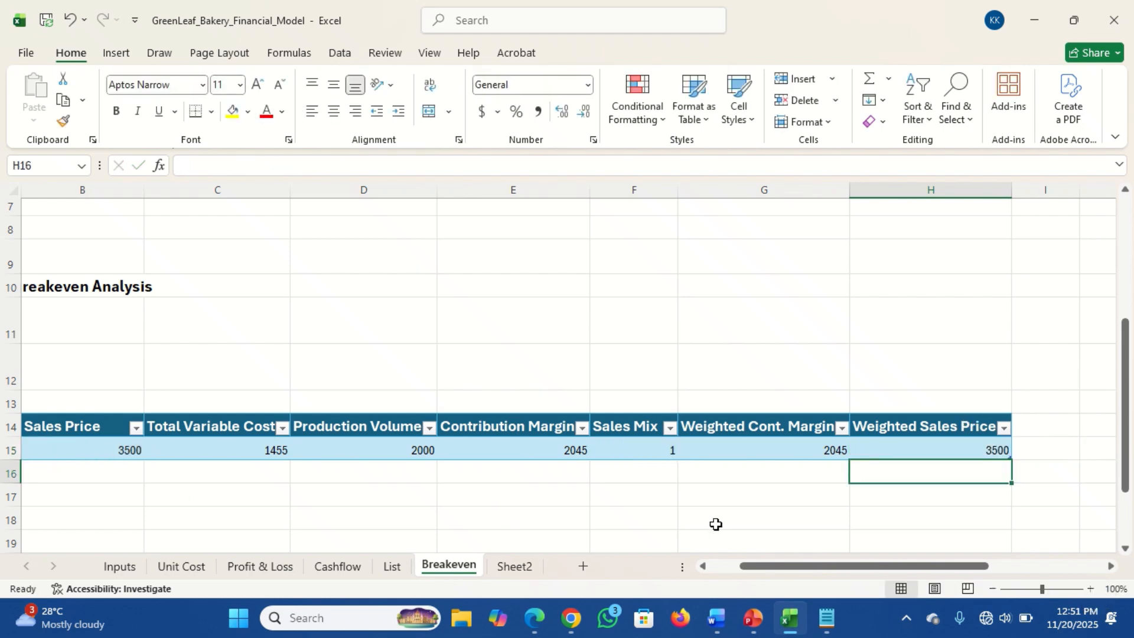
On the Inputs sheet, shrink the Product Valuation Table to end at row 39, excluding the Meat Pie row
drag(758, 573, 728, 574)
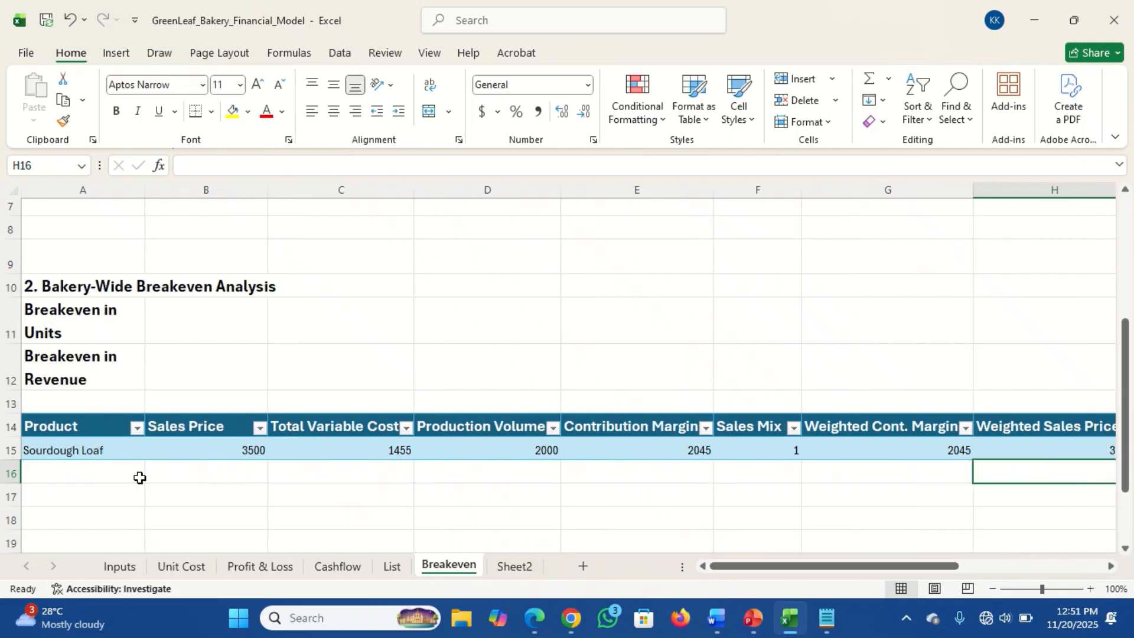
click(81, 452)
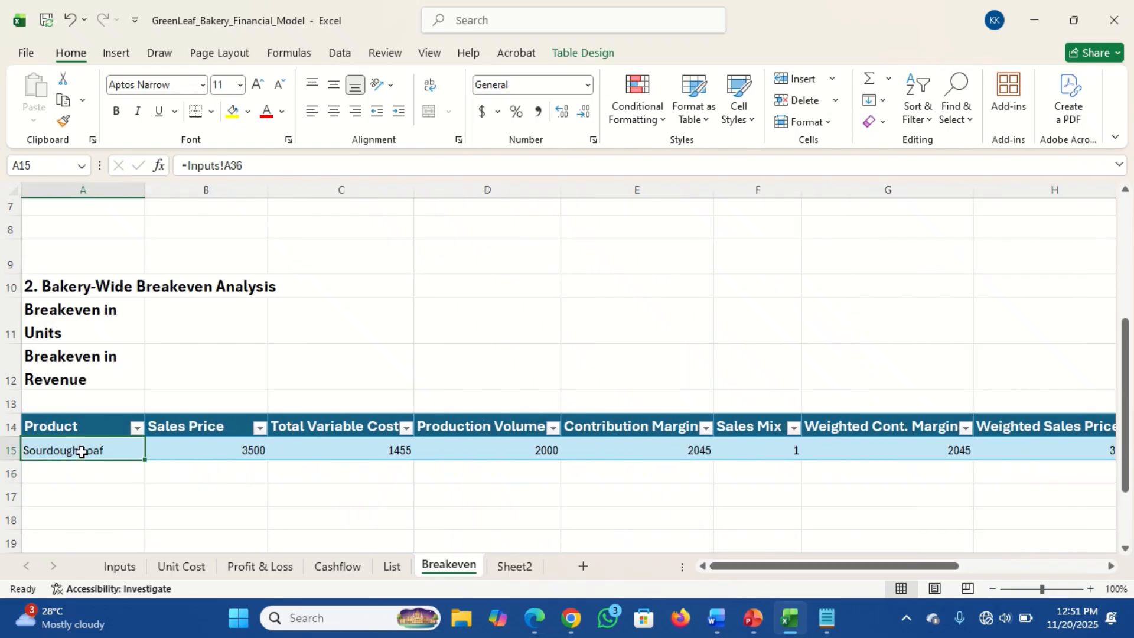
click(128, 572)
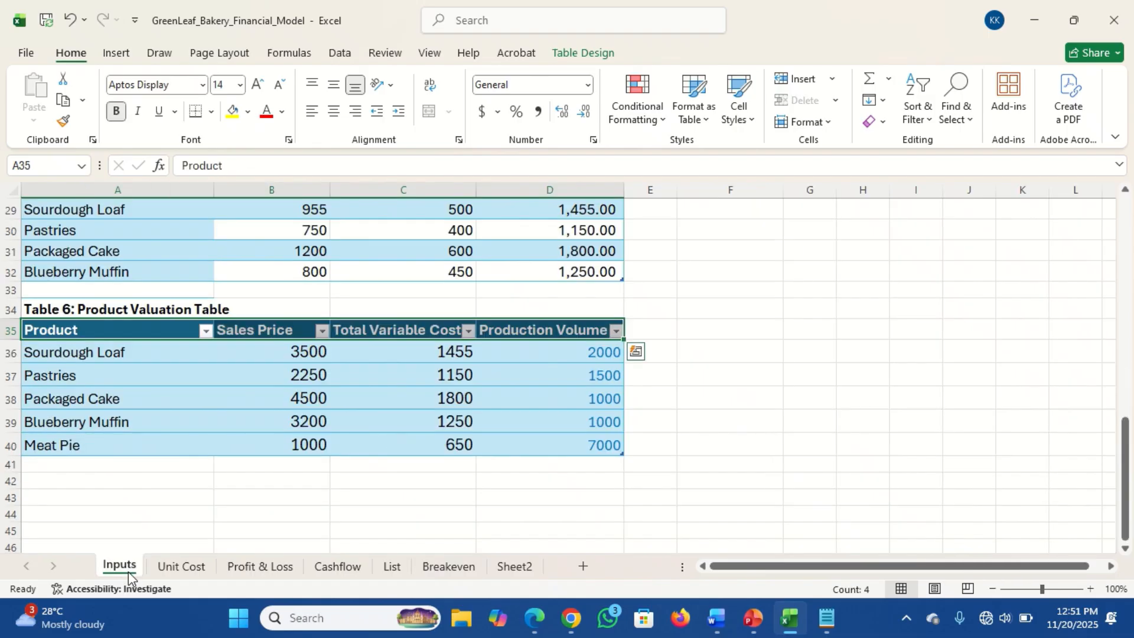
click(85, 446)
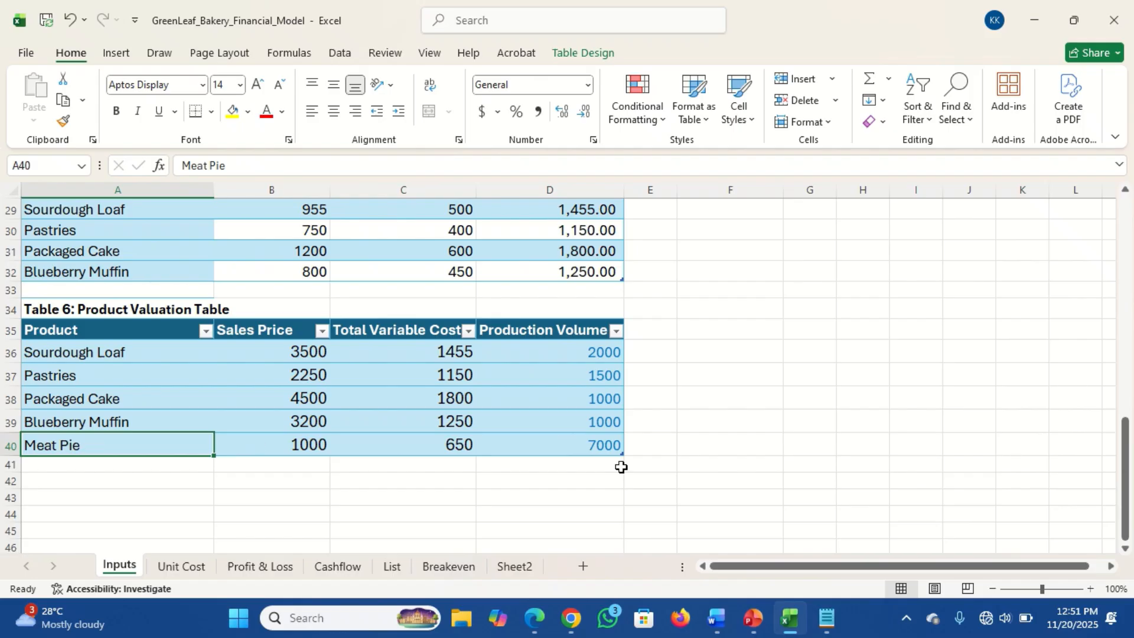
drag(621, 454, 618, 435)
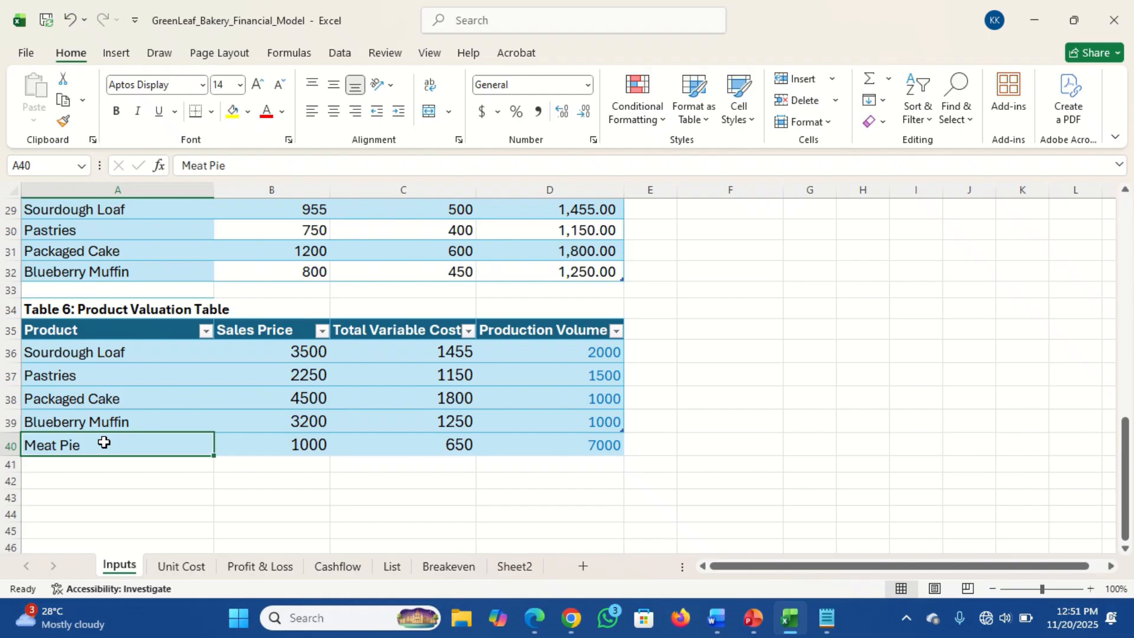
Delete the contents of the Meat Pie row, A40:D40, below the Product Valuation Table
key(shift+Right)
key(shift+Right)
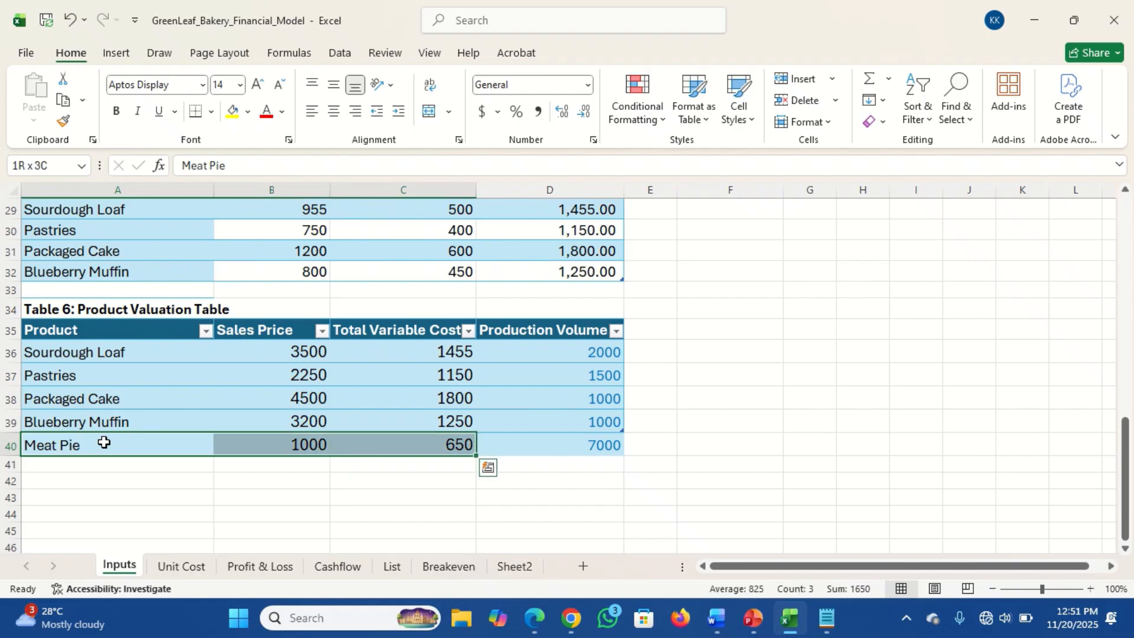
key(shift+Right)
key(Delete)
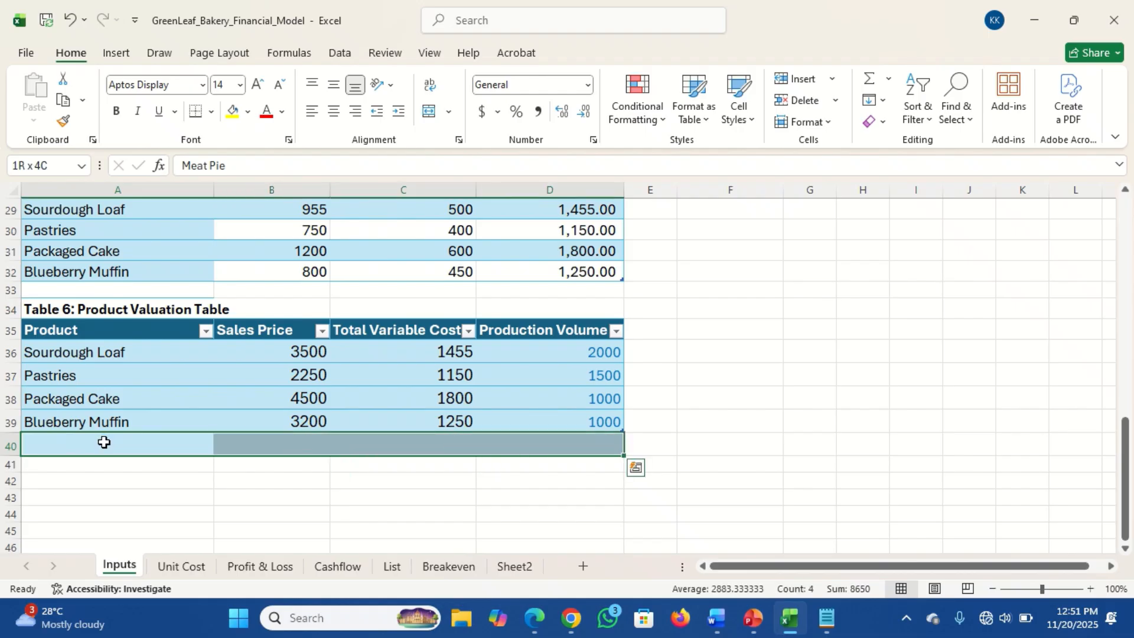
click(590, 482)
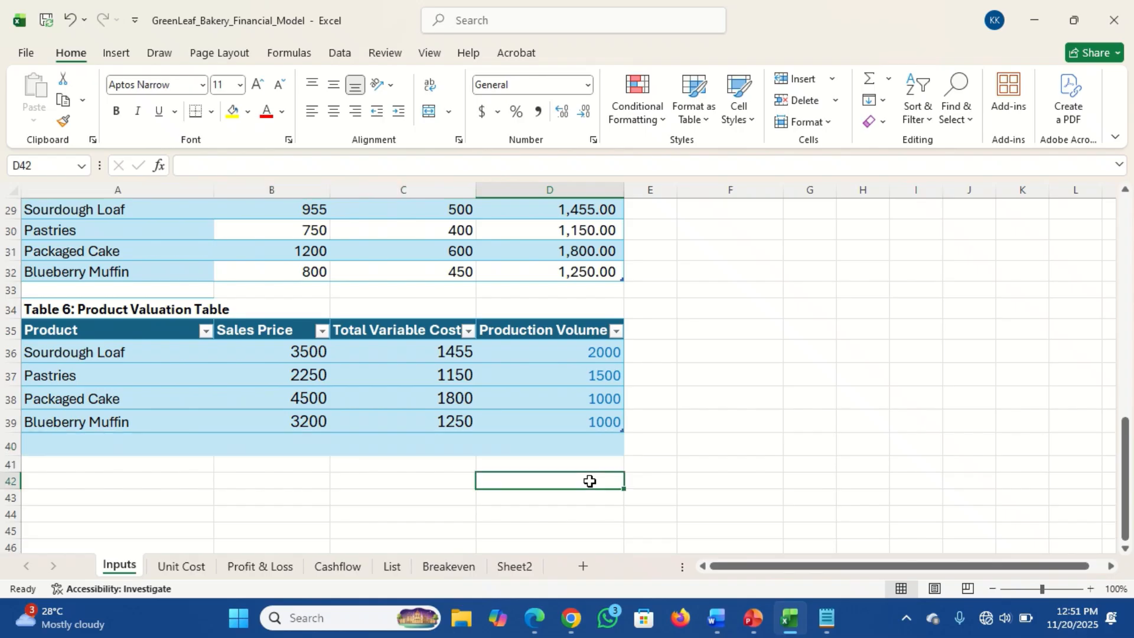
Clear the leftover cell formatting from the emptied row A40:D40 beneath the Product Valuation Table
click(609, 449)
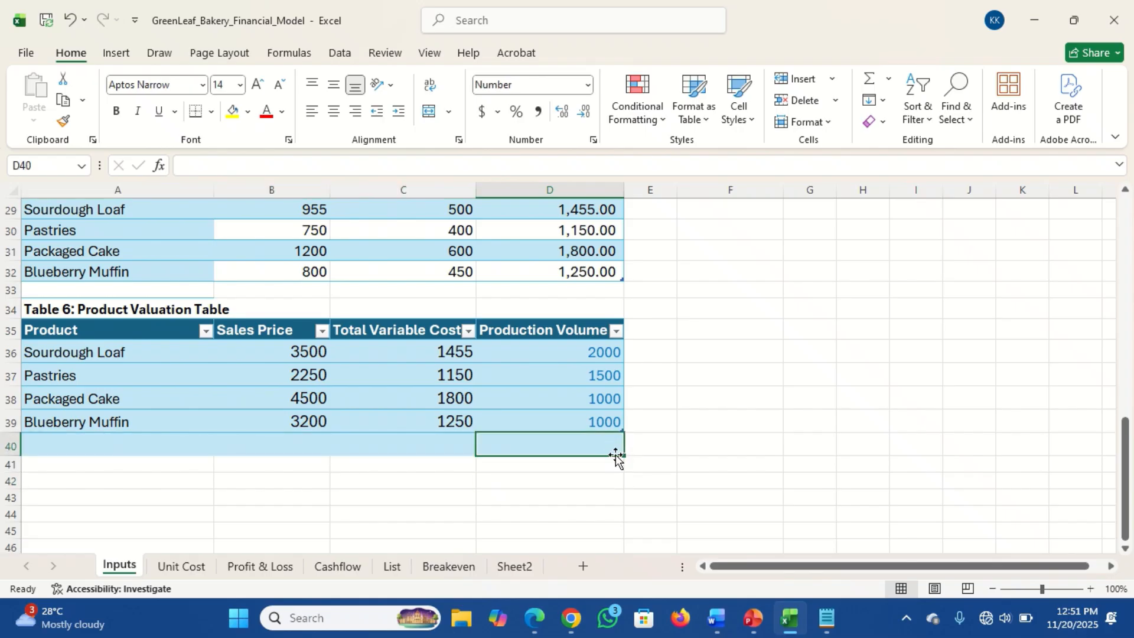
key(shift+Left)
key(shift+Left)
key(shift+Left)
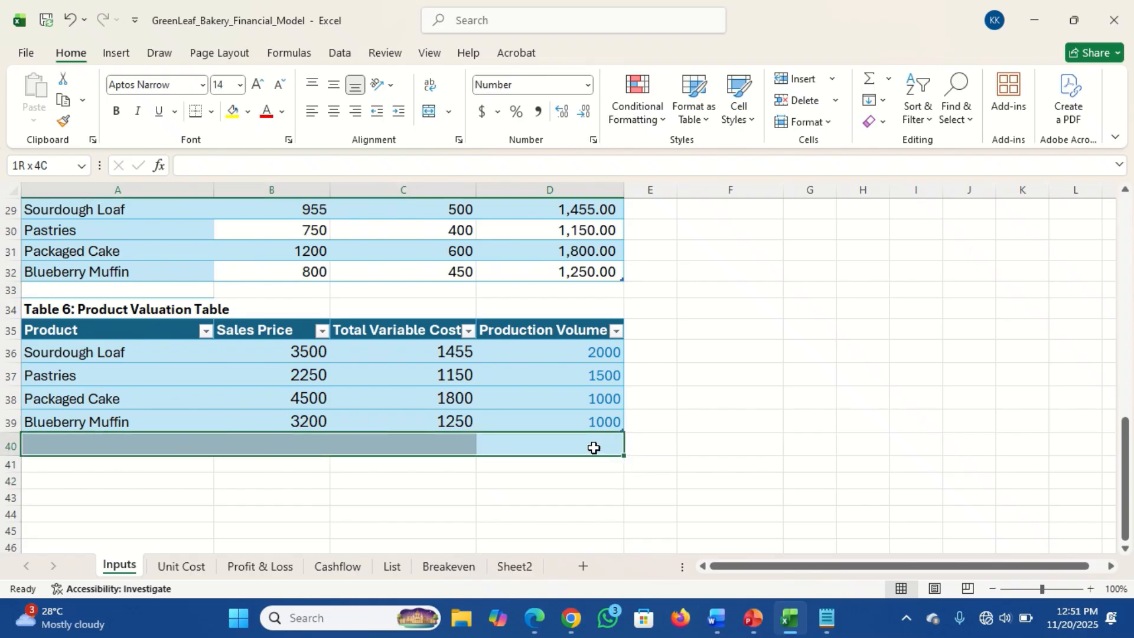
click(878, 123)
click(903, 144)
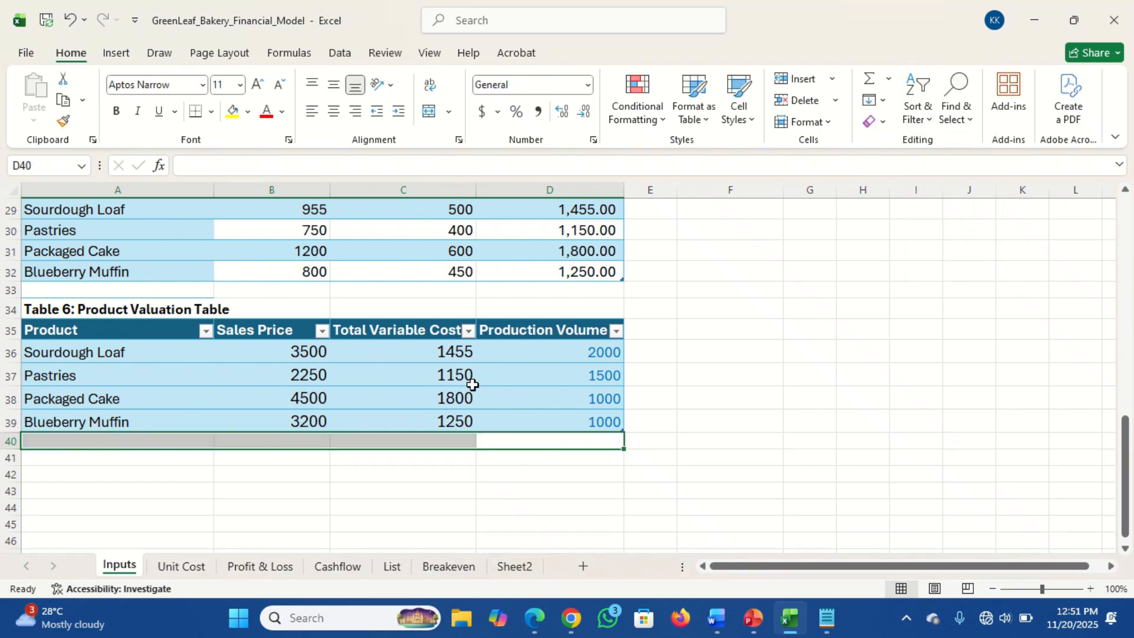
click(302, 440)
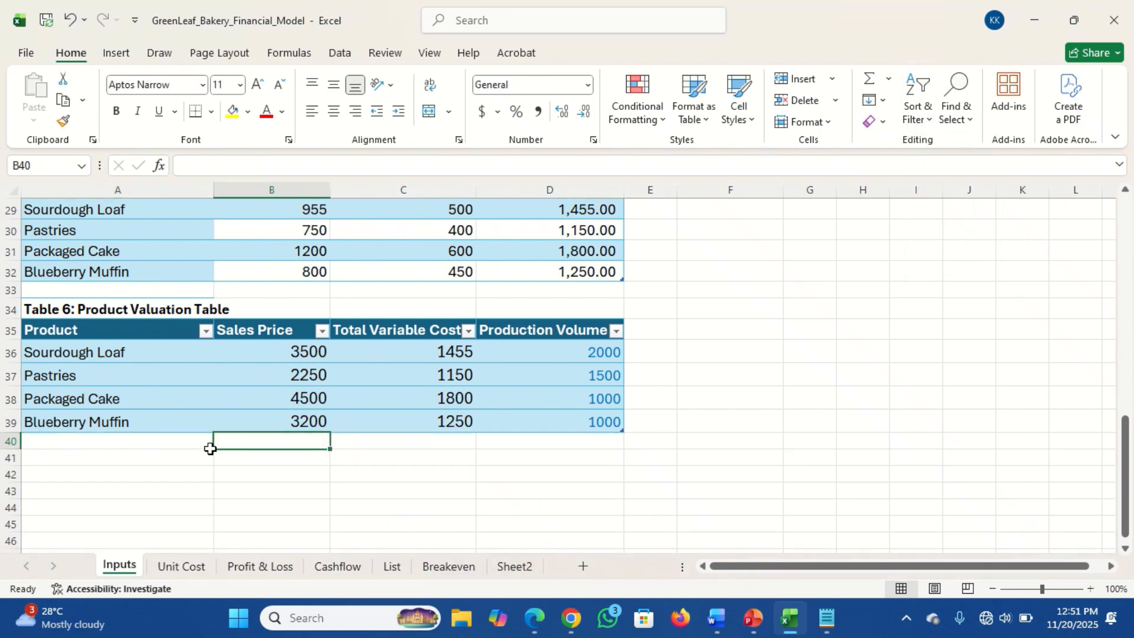
On the Breakeven sheet, fill the Product reference from A15 down to A18 to extend the bakery-wide table
click(446, 568)
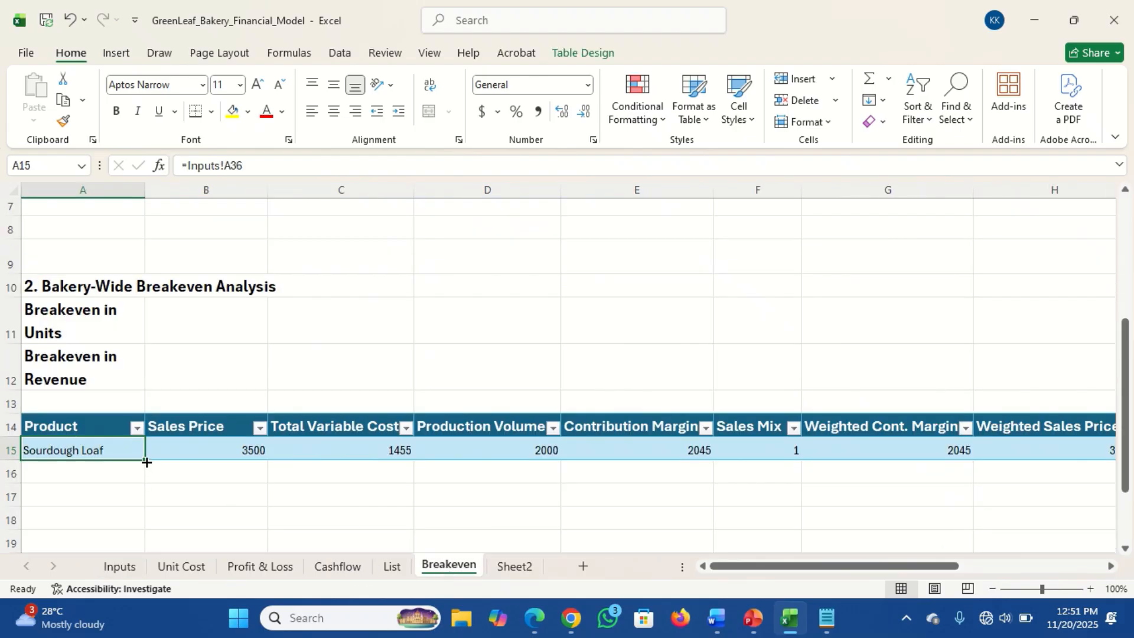
drag(146, 461, 140, 519)
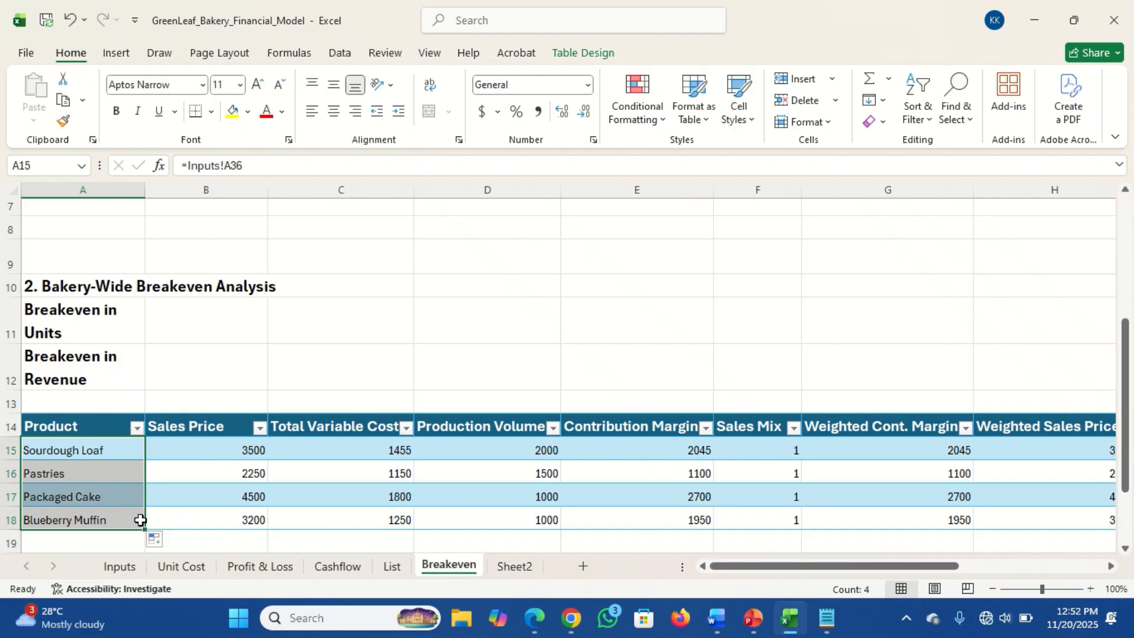
Change the Sales Mix formula in F15 to =[@[Production Volume]]/SUM([Production Volume]) so it divides by the whole column's total
click(752, 450)
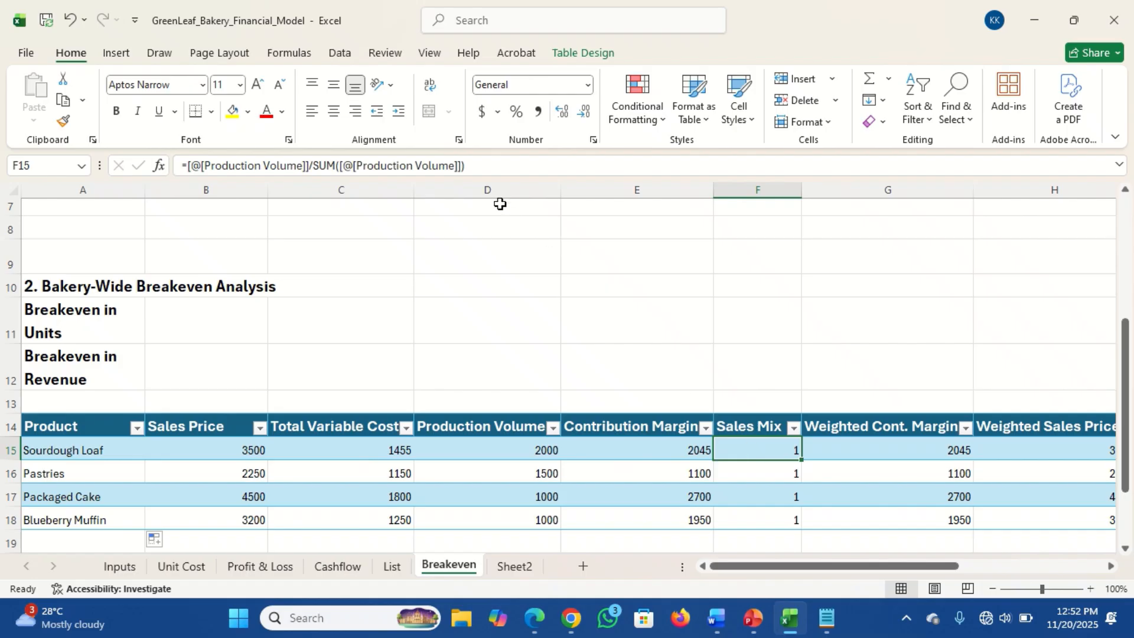
click(480, 165)
key(BackSpace)
key(BackSpace)
key(BackSpace)
key(BackSpace)
key(BackSpace)
key(BackSpace)
key(BackSpace)
key(BackSpace)
key(BackSpace)
key(BackSpace)
key(BackSpace)
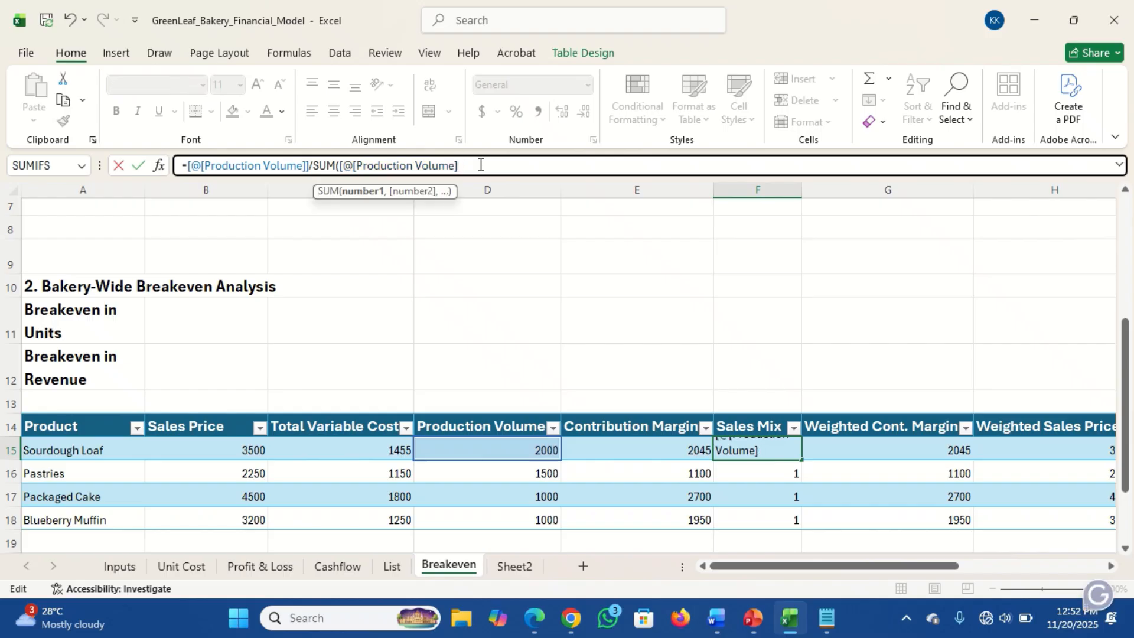
key(BackSpace)
key(BackSpace)
key(BackSpace)
key(BackSpace)
key(BackSpace)
key(BackSpace)
key(BackSpace)
key(BackSpace)
key(BackSpace)
key(BackSpace)
key(BackSpace)
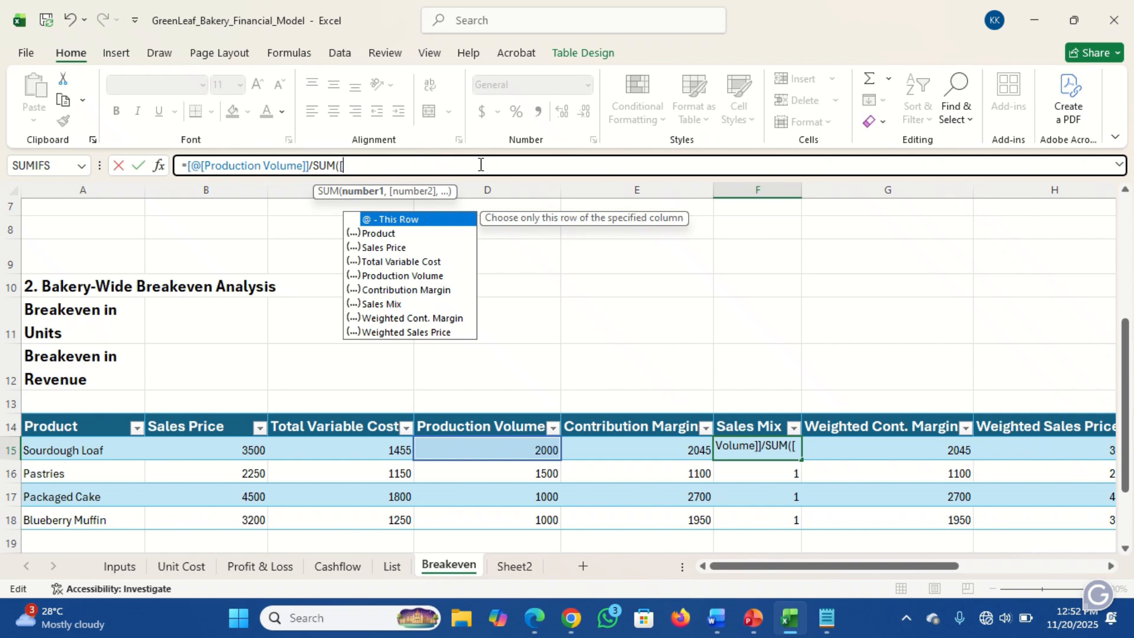
text(ba)
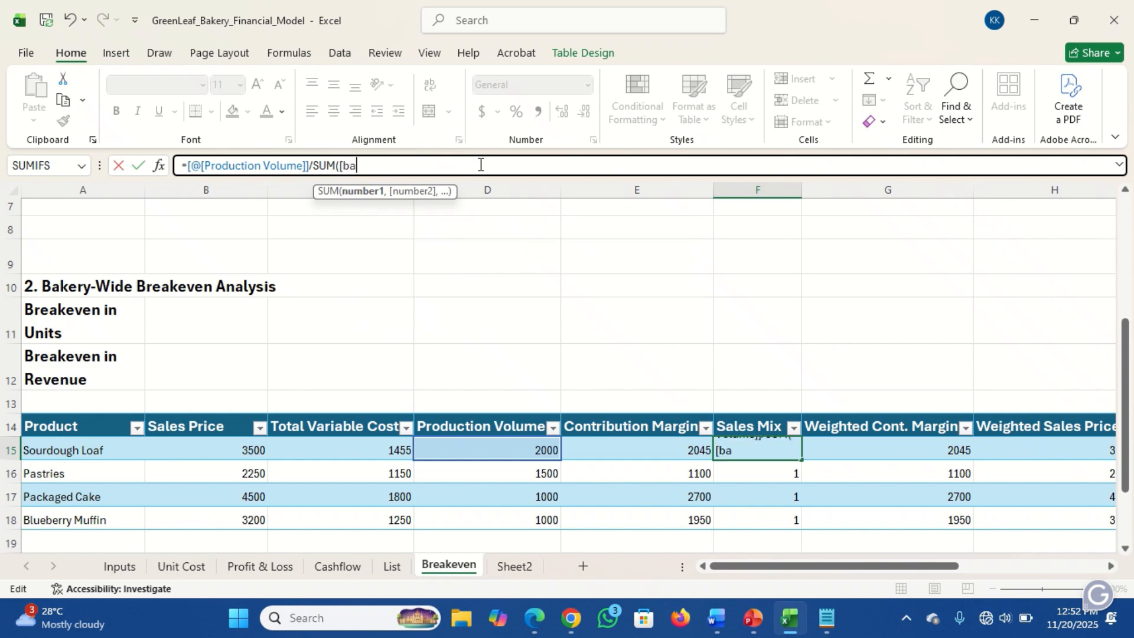
key(BackSpace)
key(BackSpace)
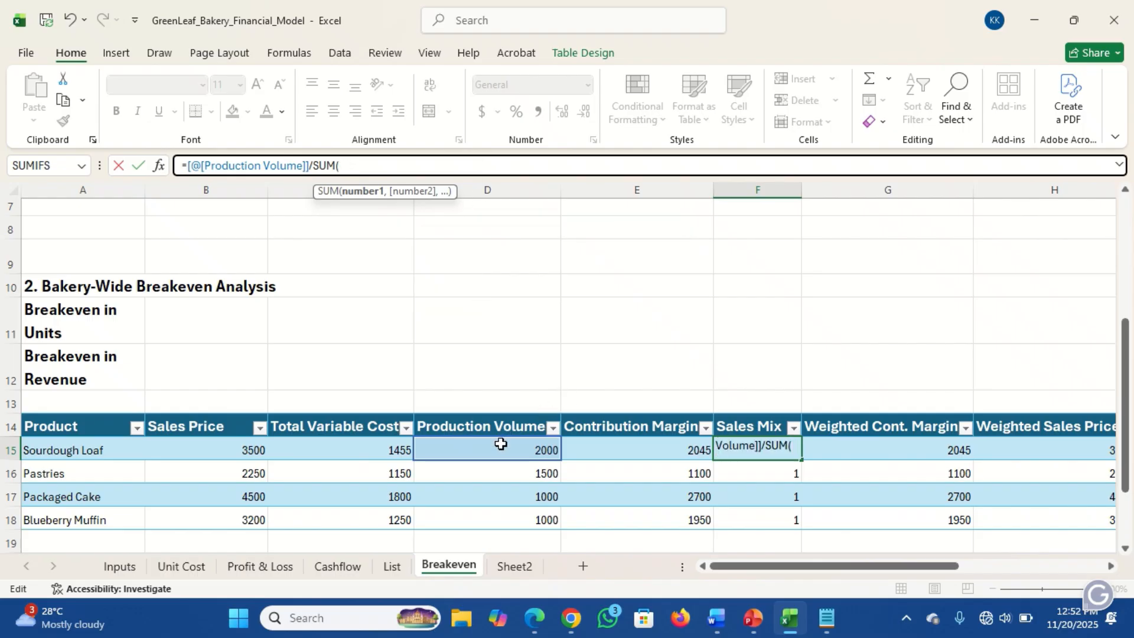
drag(494, 445, 495, 517)
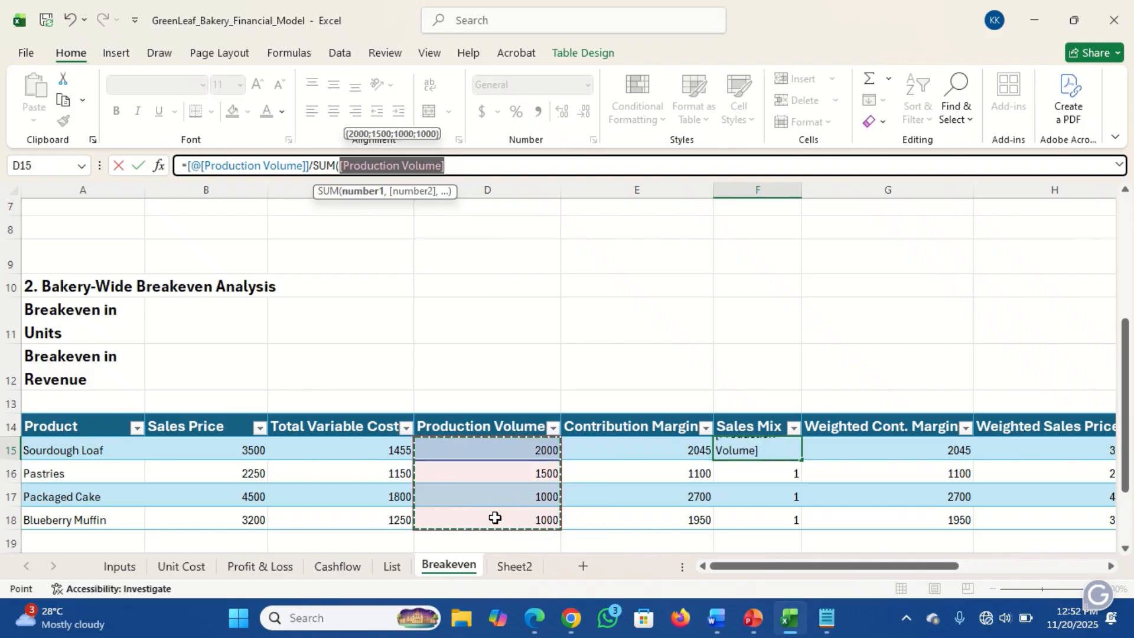
text())
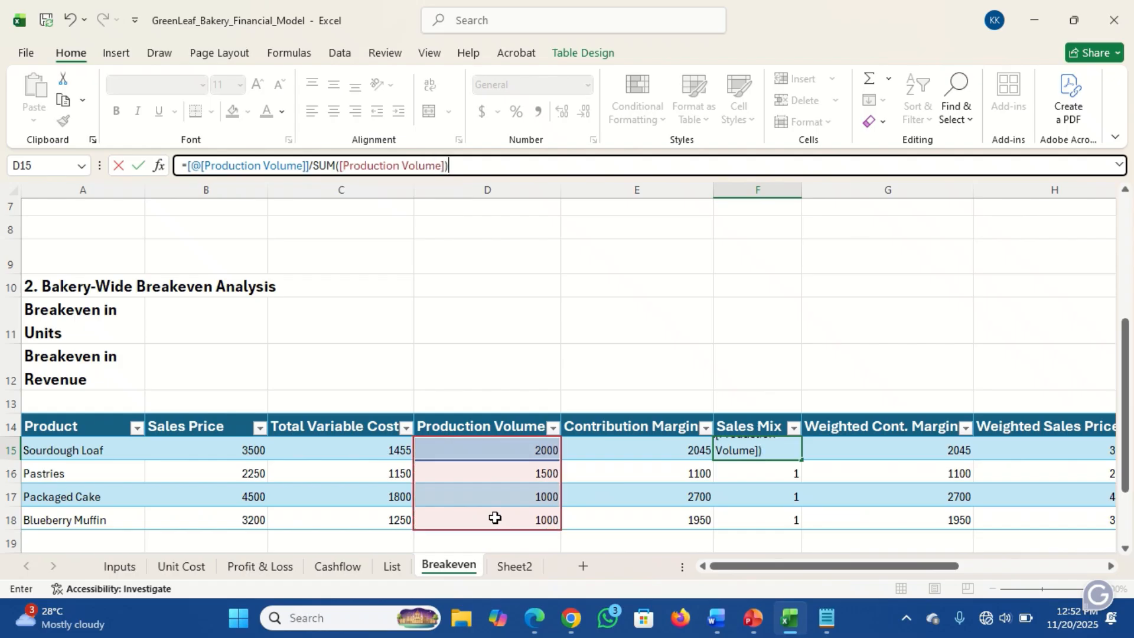
key(Return)
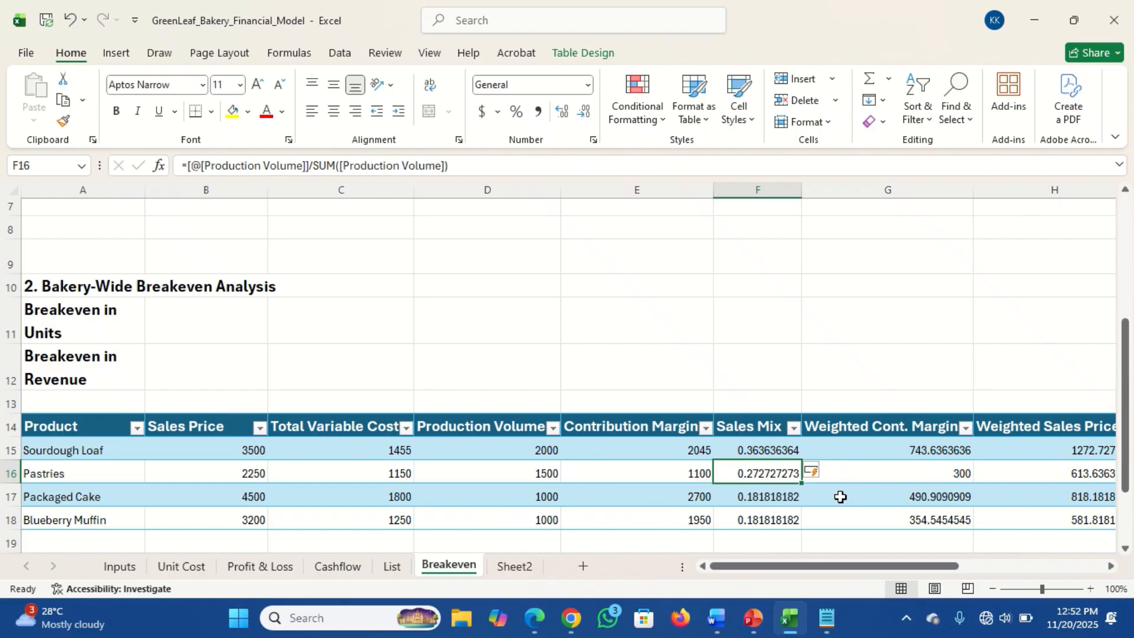
Check the Sales Mix formula and result for each product in F15 to F18
click(752, 451)
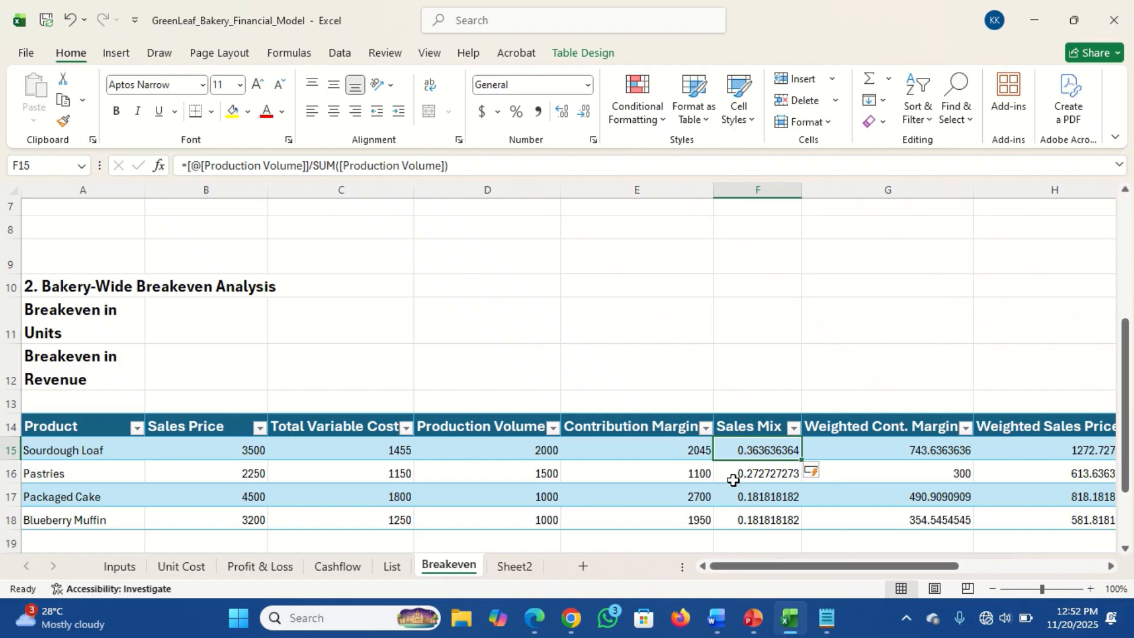
click(768, 521)
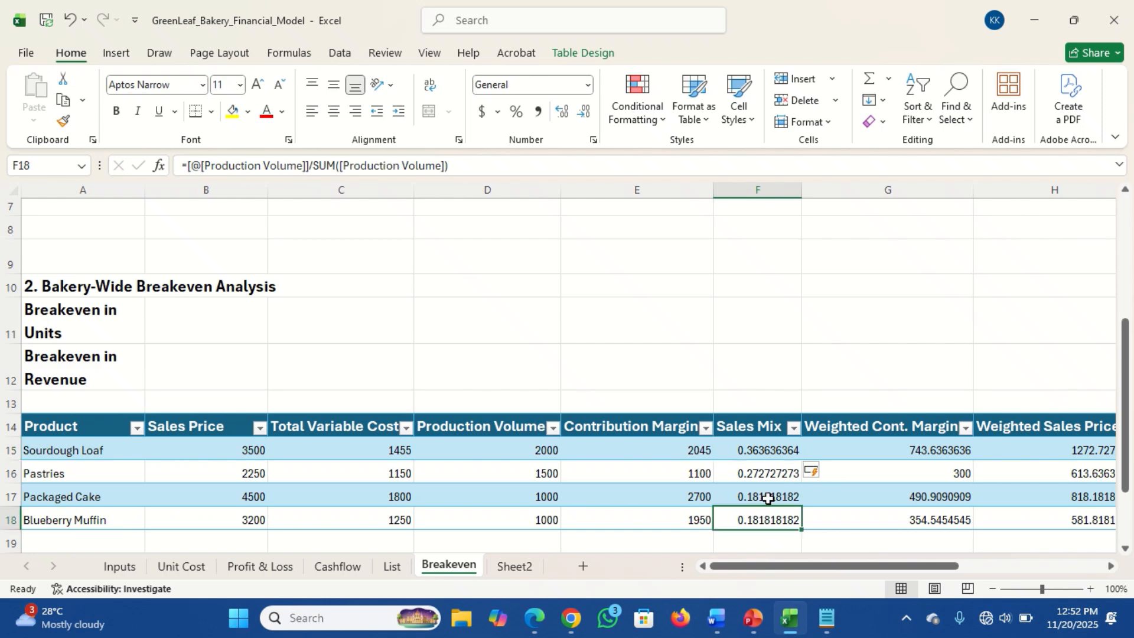
click(769, 498)
click(767, 471)
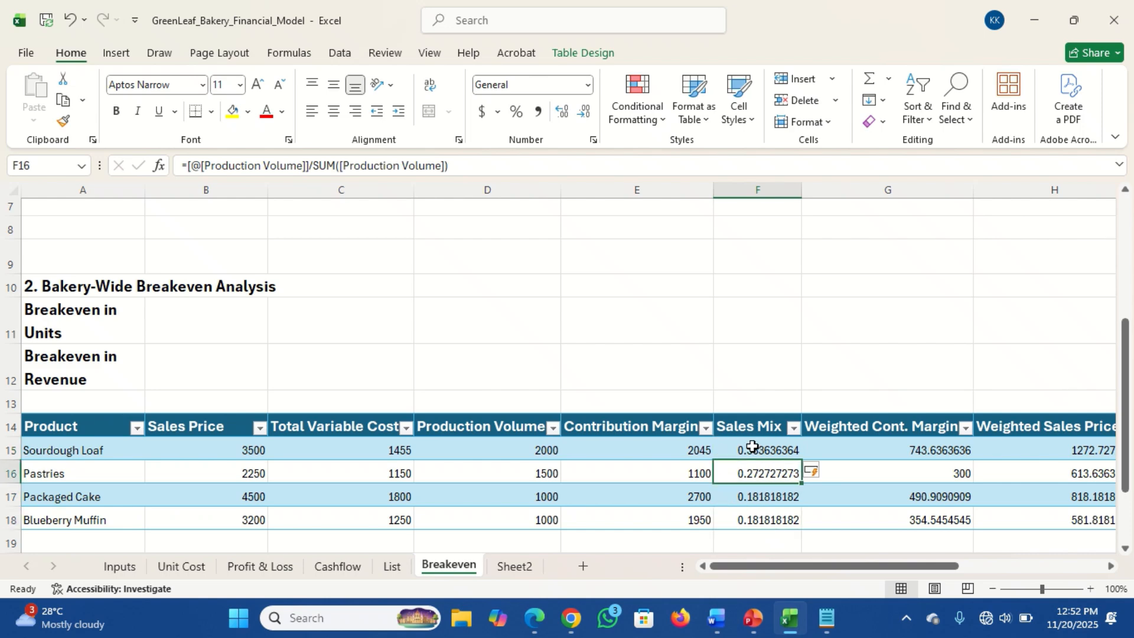
click(753, 446)
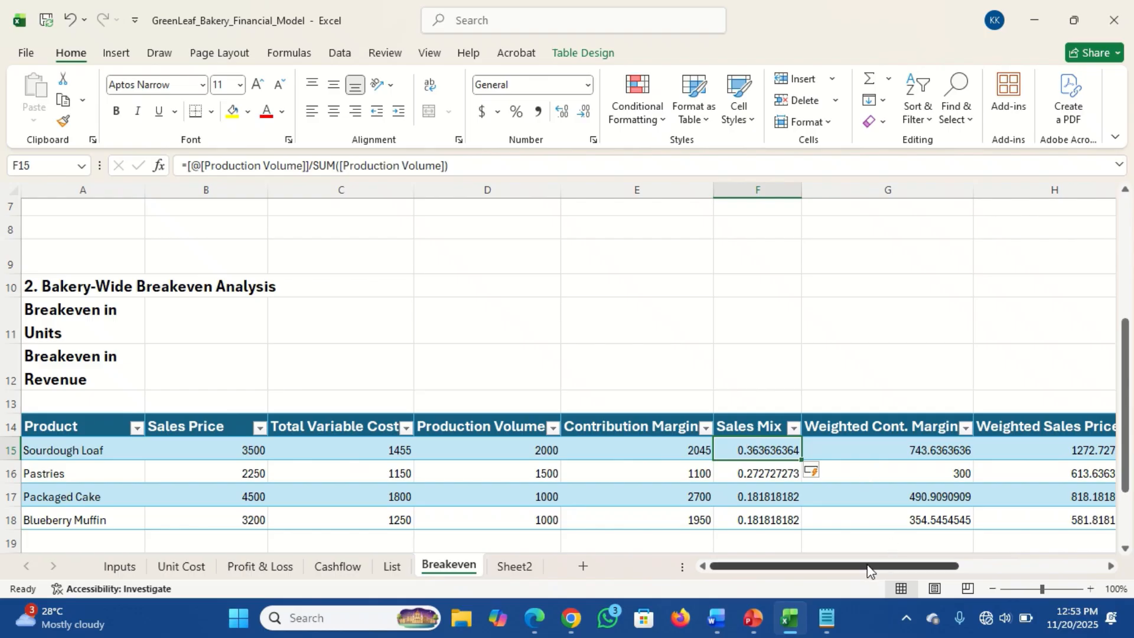
drag(868, 570, 780, 593)
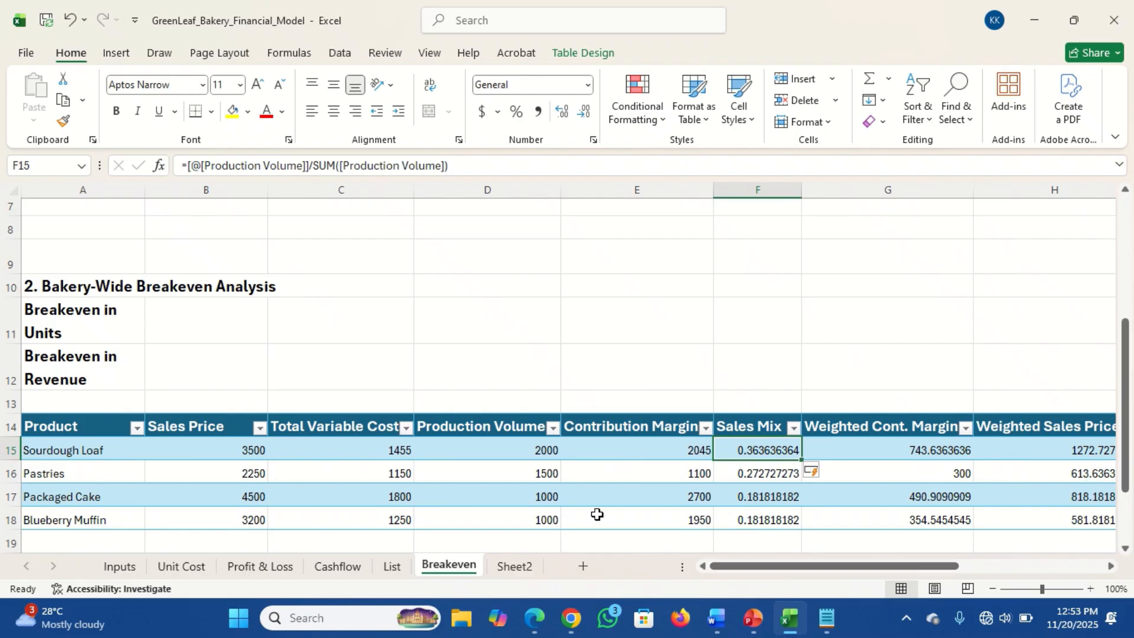
Start the Breakeven in Units formula in B11 by summing the Amount (NGN) column of tbl_Overheads, followed by a division sign
click(202, 322)
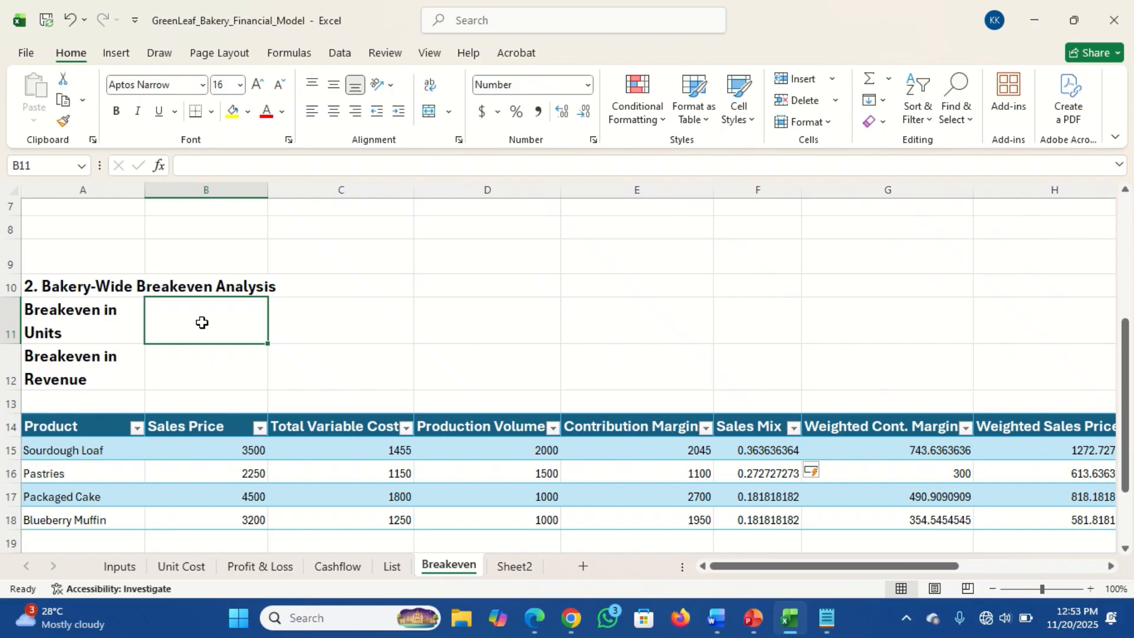
text(=sum)
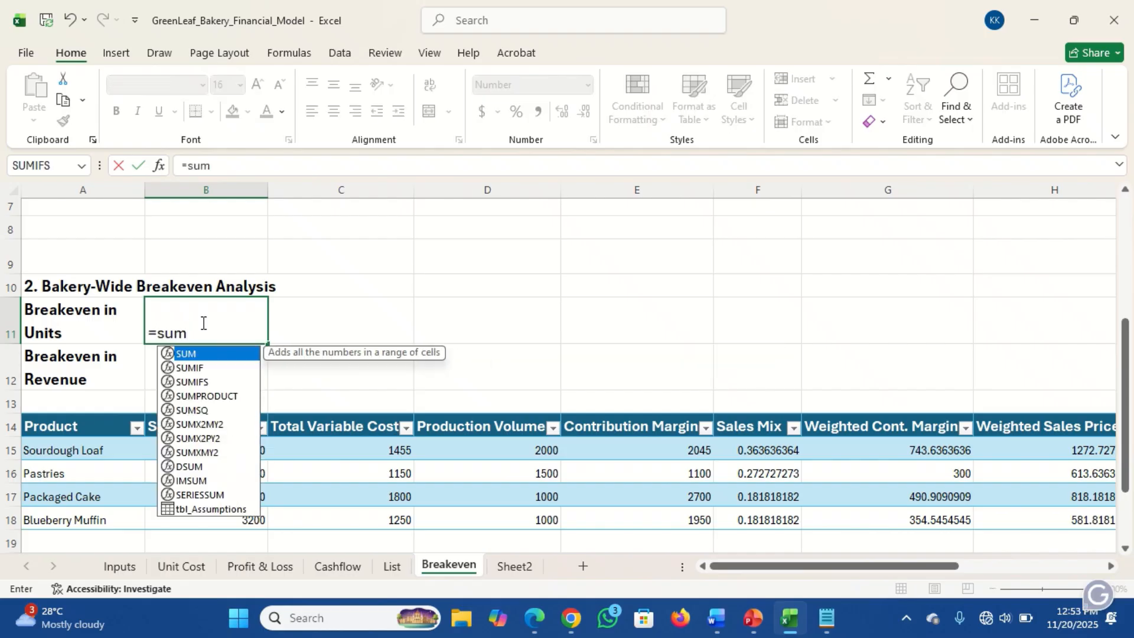
key(Tab)
text(tbl)
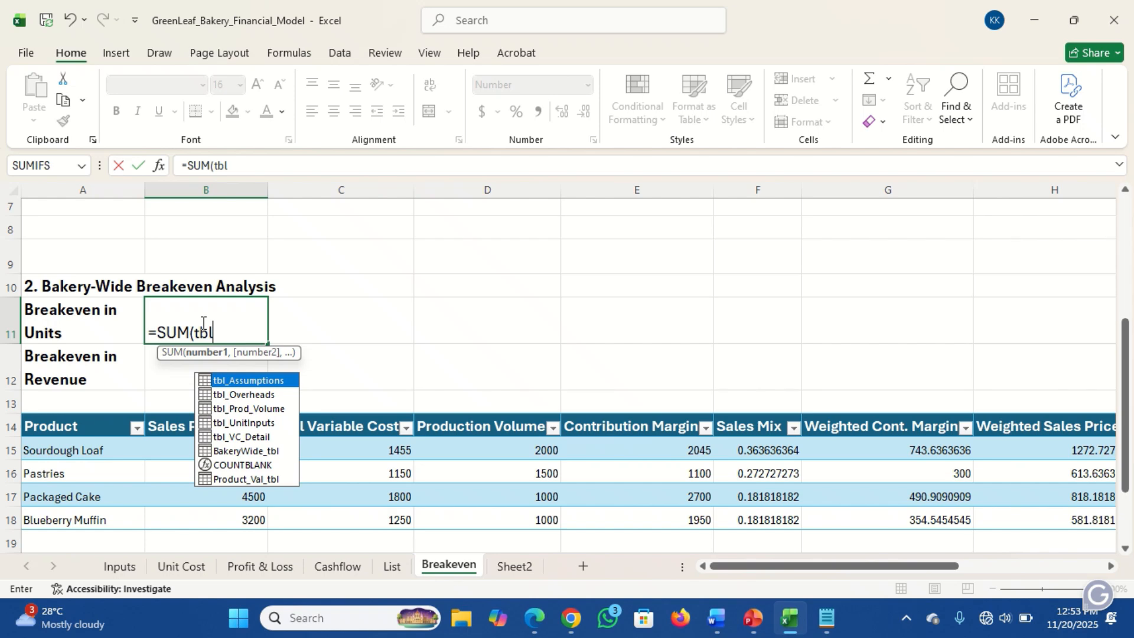
key(Down)
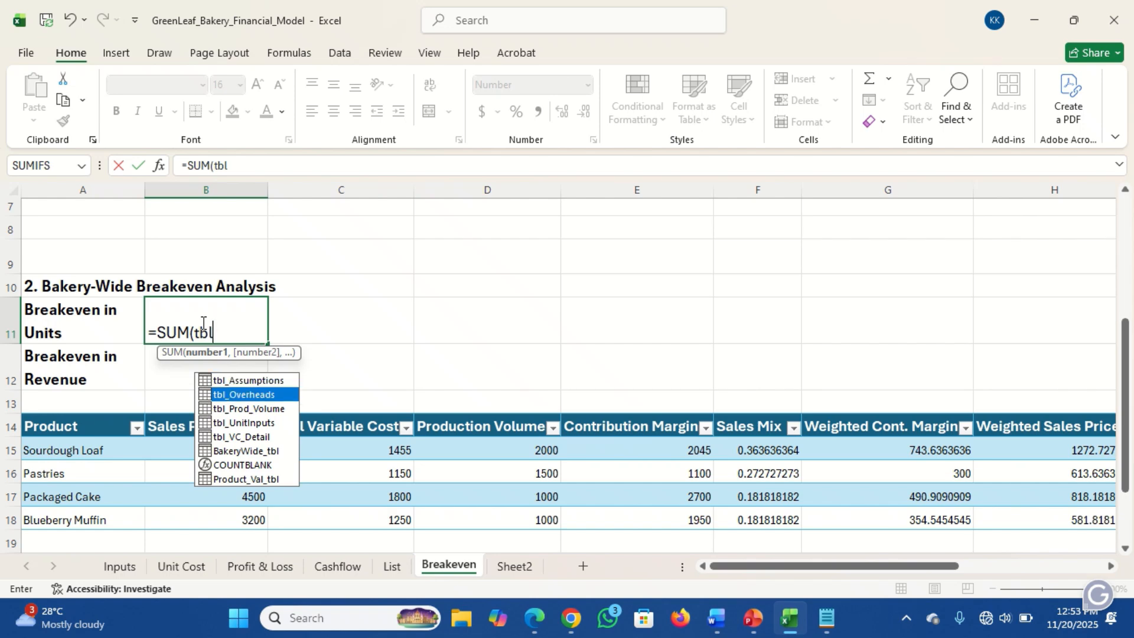
key(Tab)
text([)
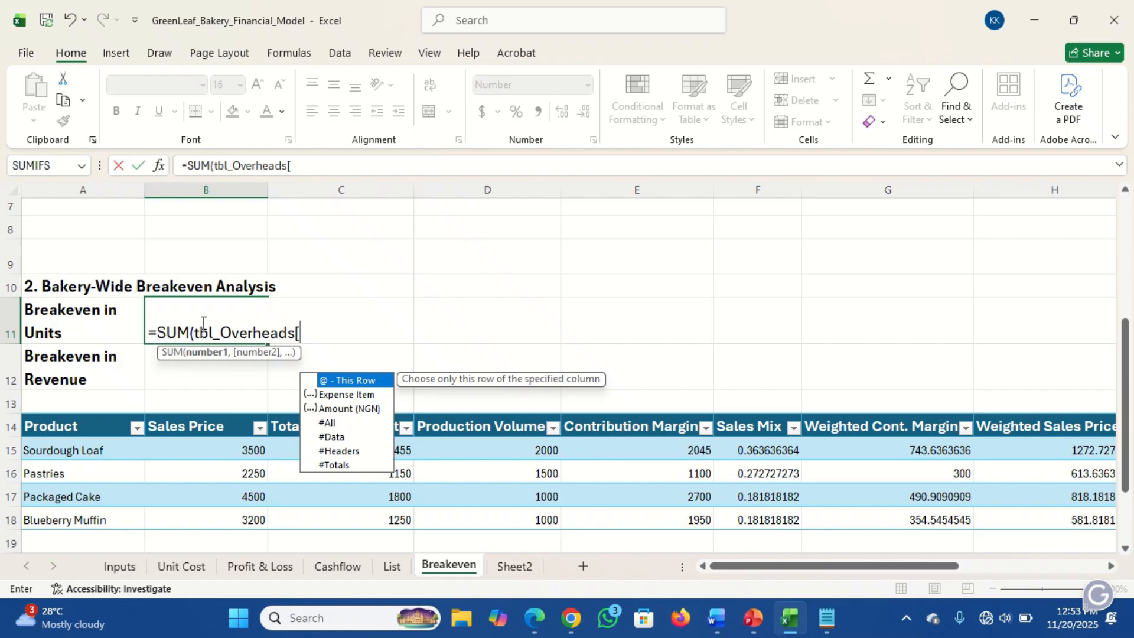
key(Down)
key(Down)
key(Tab)
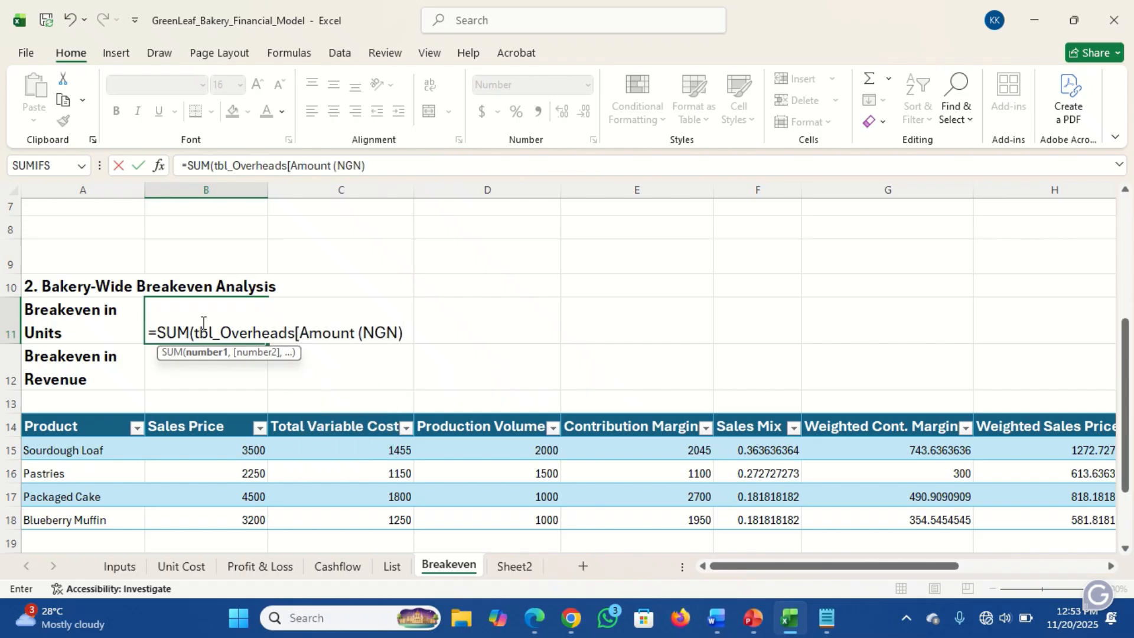
text())
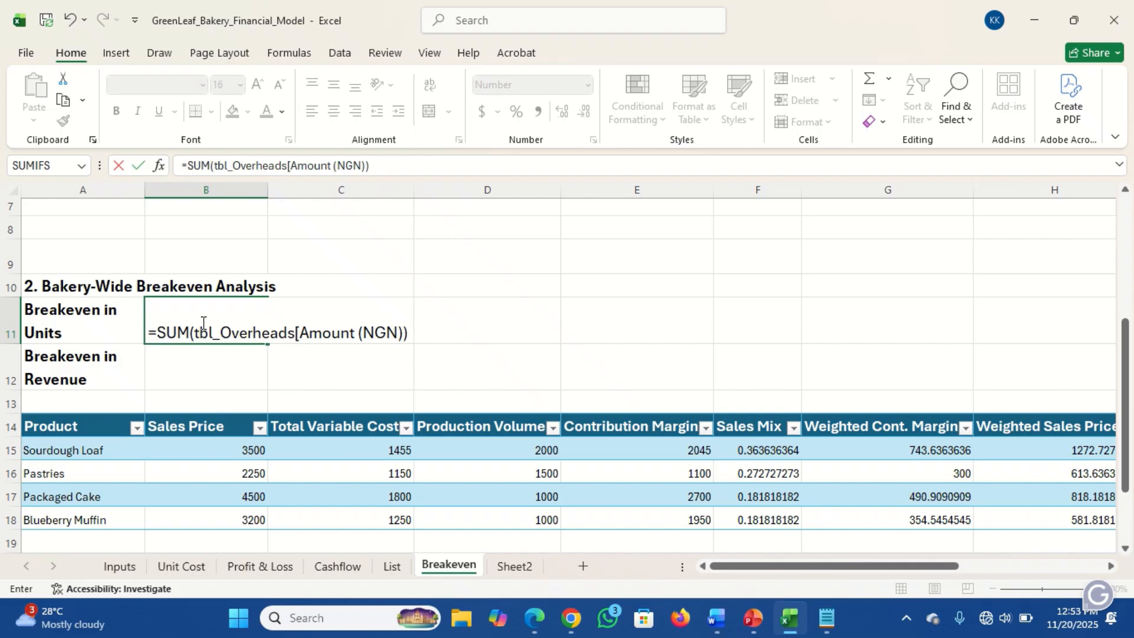
text(/)
text((sum)
key(Return)
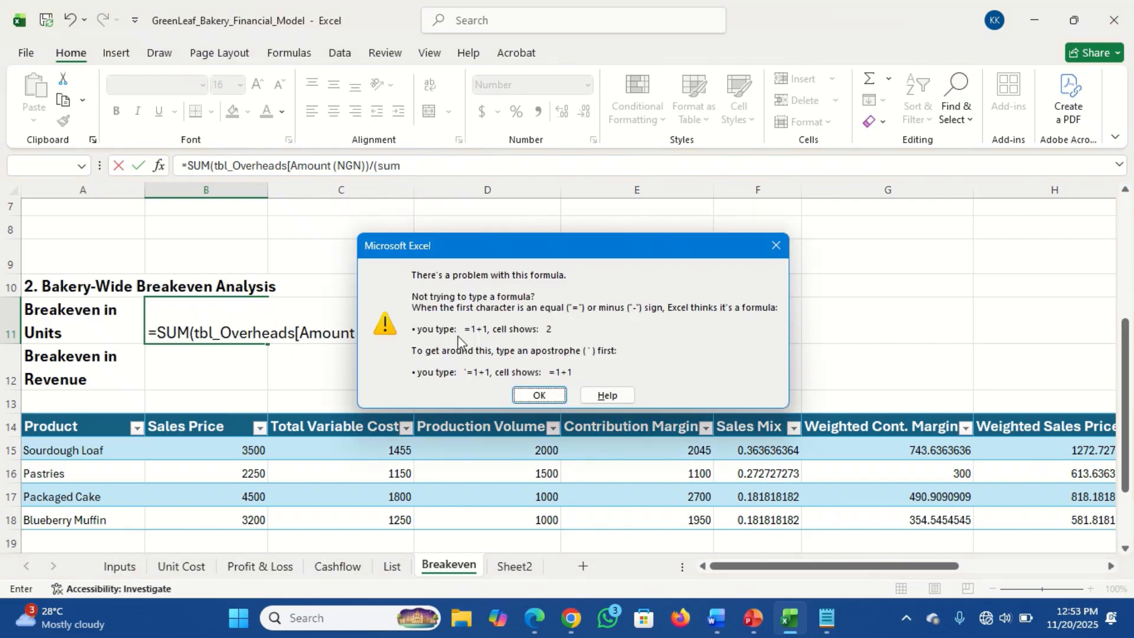
click(539, 395)
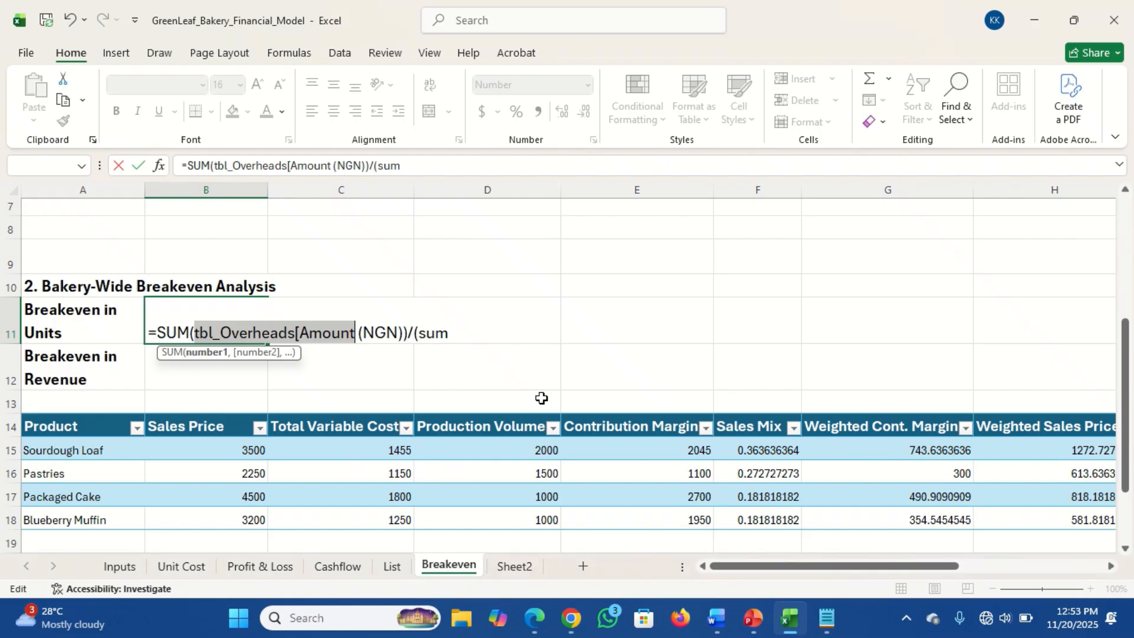
click(453, 331)
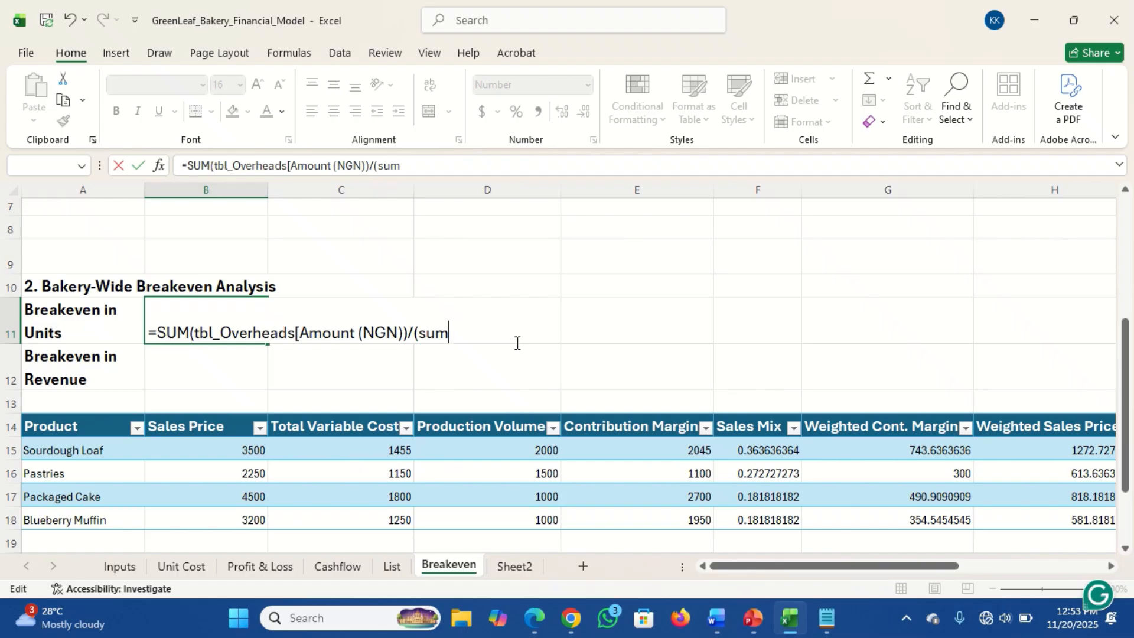
key(BackSpace)
key(BackSpace)
key(BackSpace)
text(sum)
key(BackSpace)
key(BackSpace)
key(BackSpace)
key(BackSpace)
Try to complete the B11 Breakeven in Units formula by dividing by the SUM of BakeryWide_tbl[Weighted Cont. Margin]
text(sum)
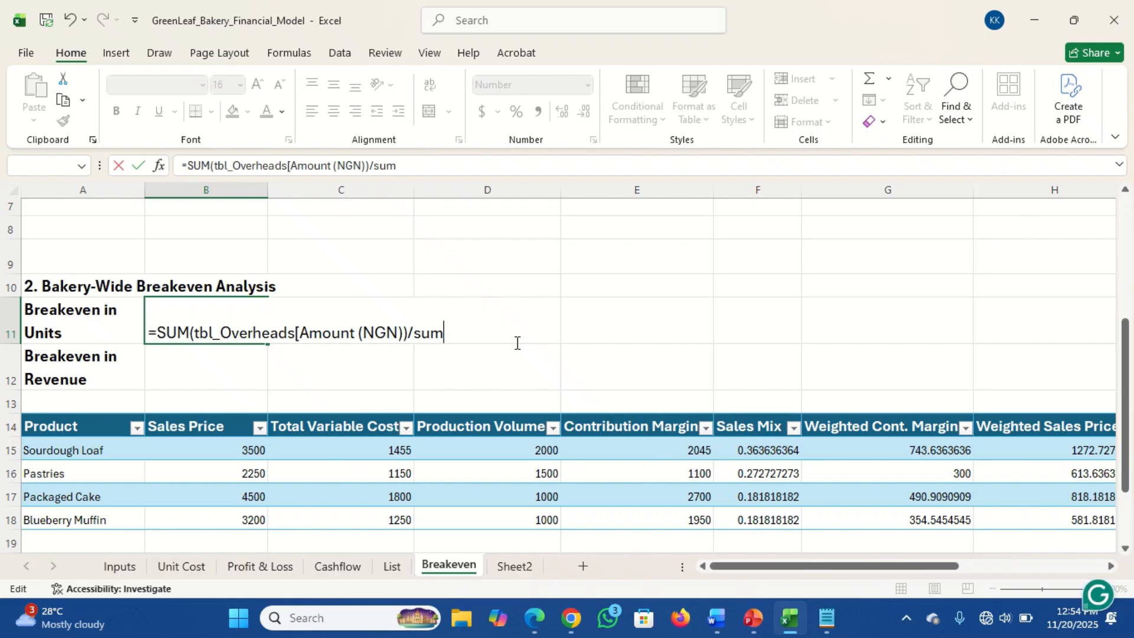
text(()
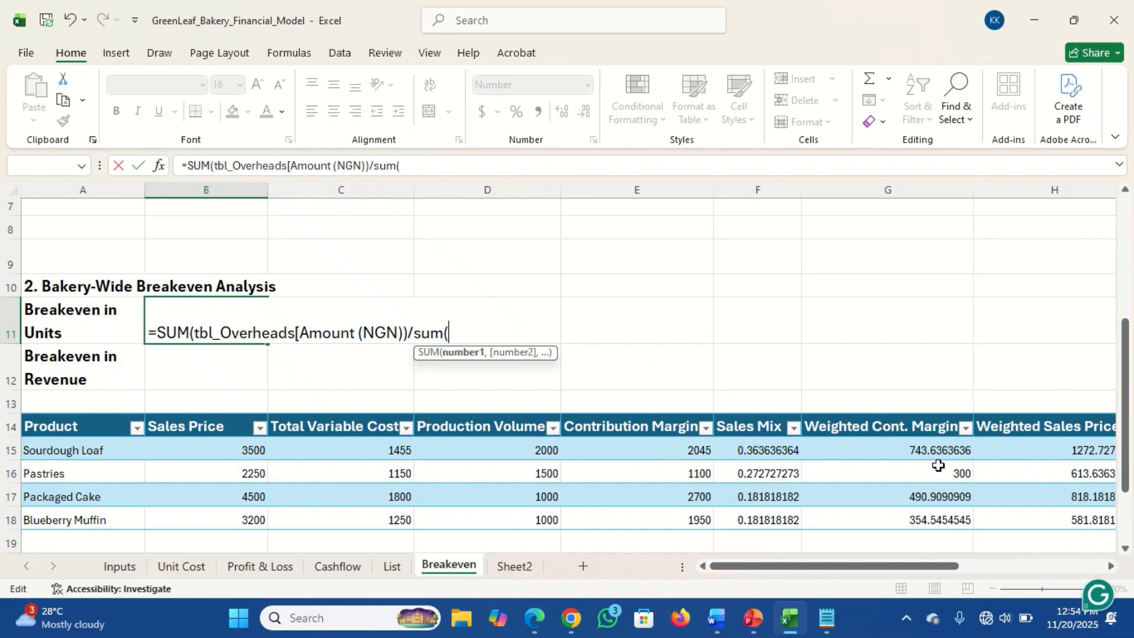
drag(895, 449, 906, 518)
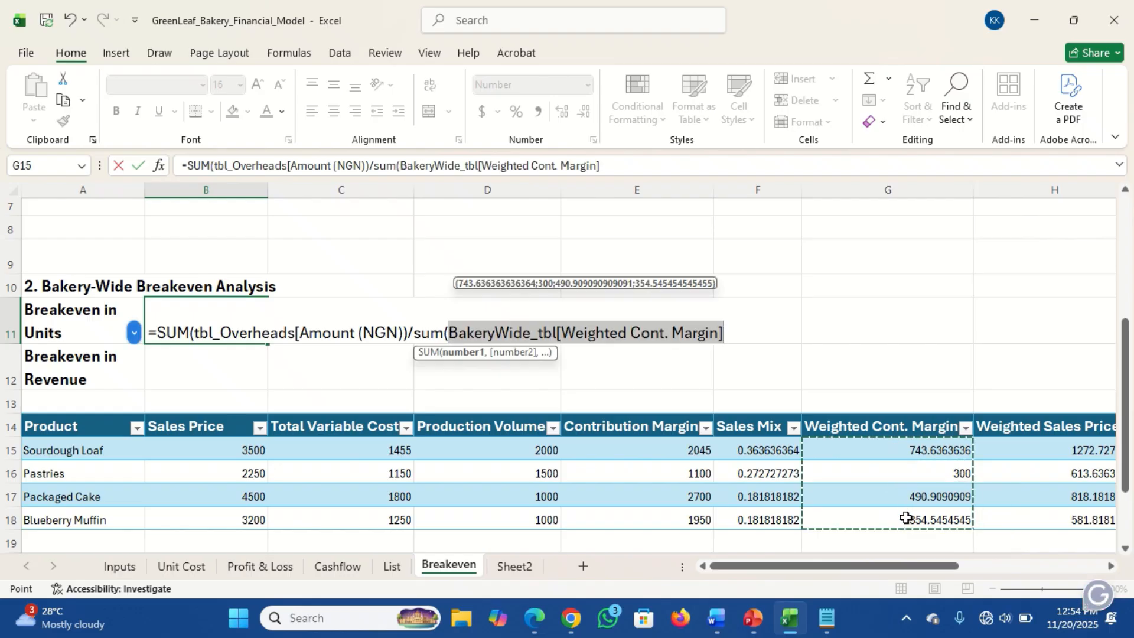
text())
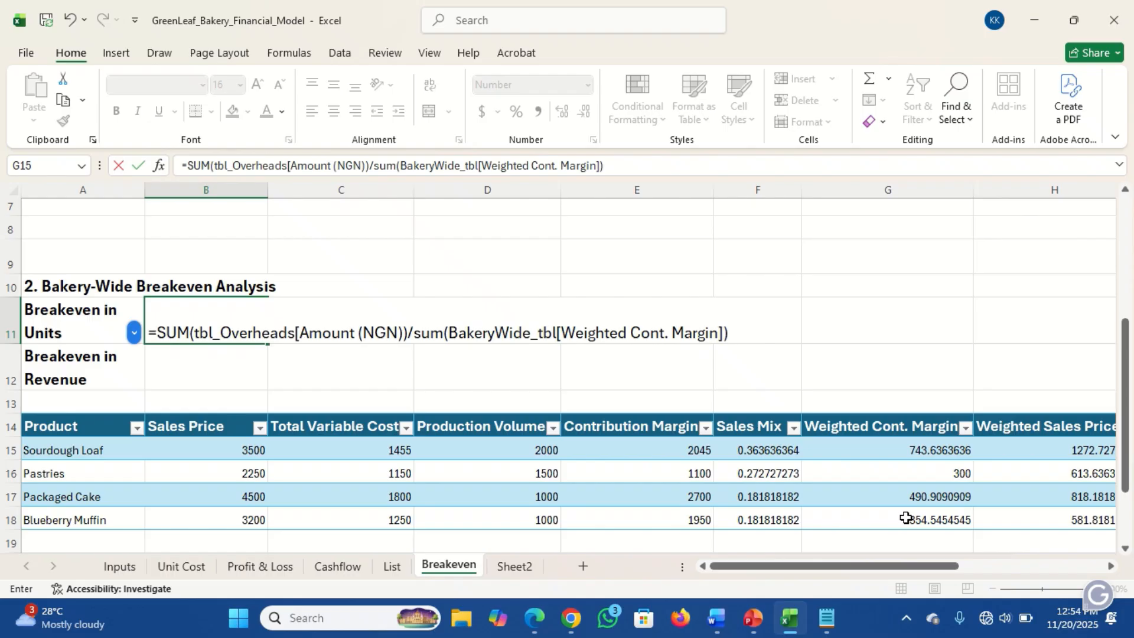
key(Return)
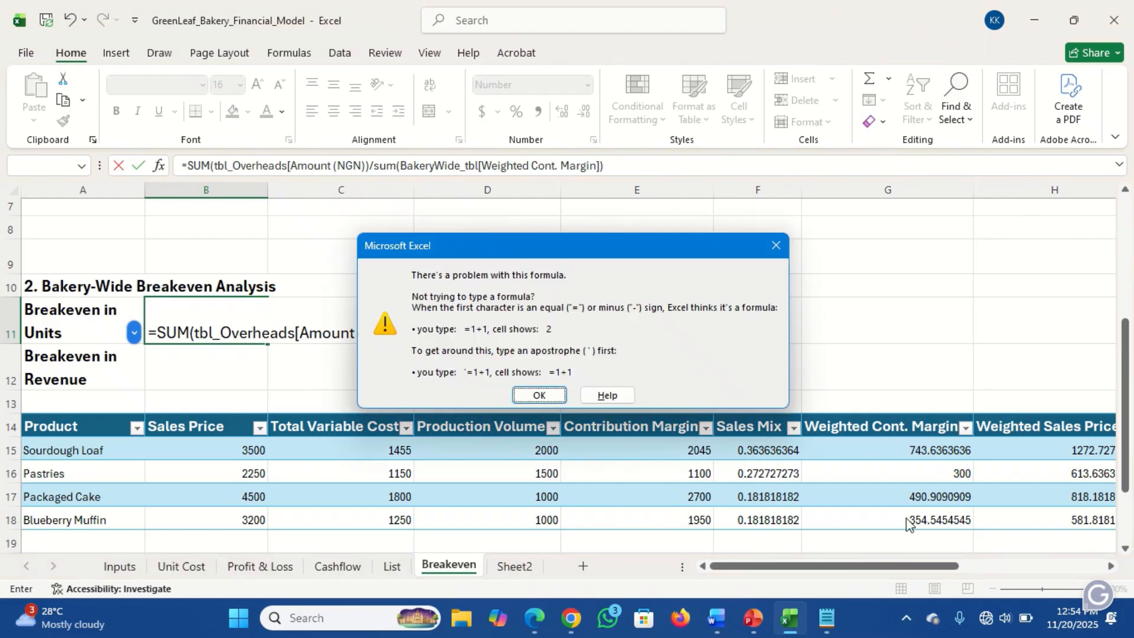
click(540, 396)
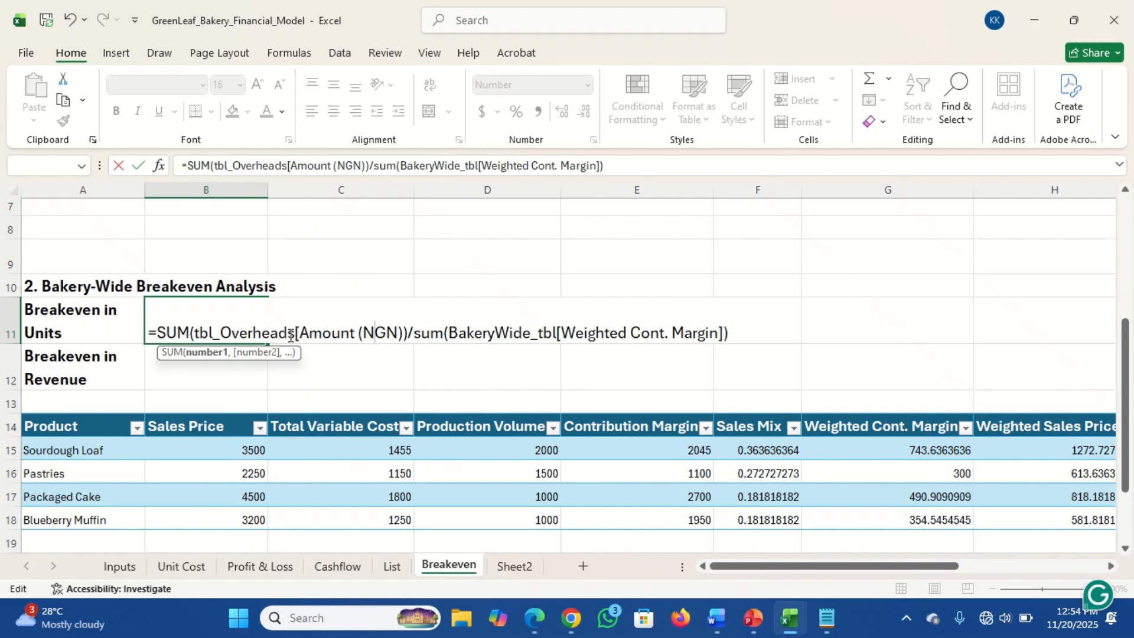
Try to repair the B11 formula by enclosing the overheads sum in extra parentheses and re-entering the second SUM, then abandon the edit
click(376, 334)
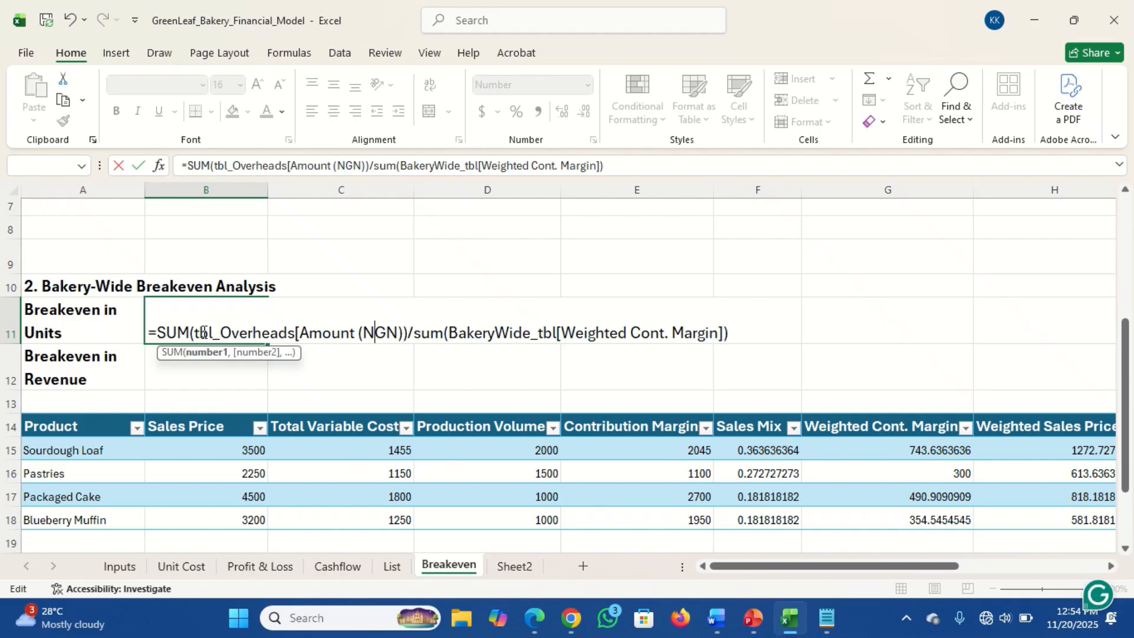
click(159, 332)
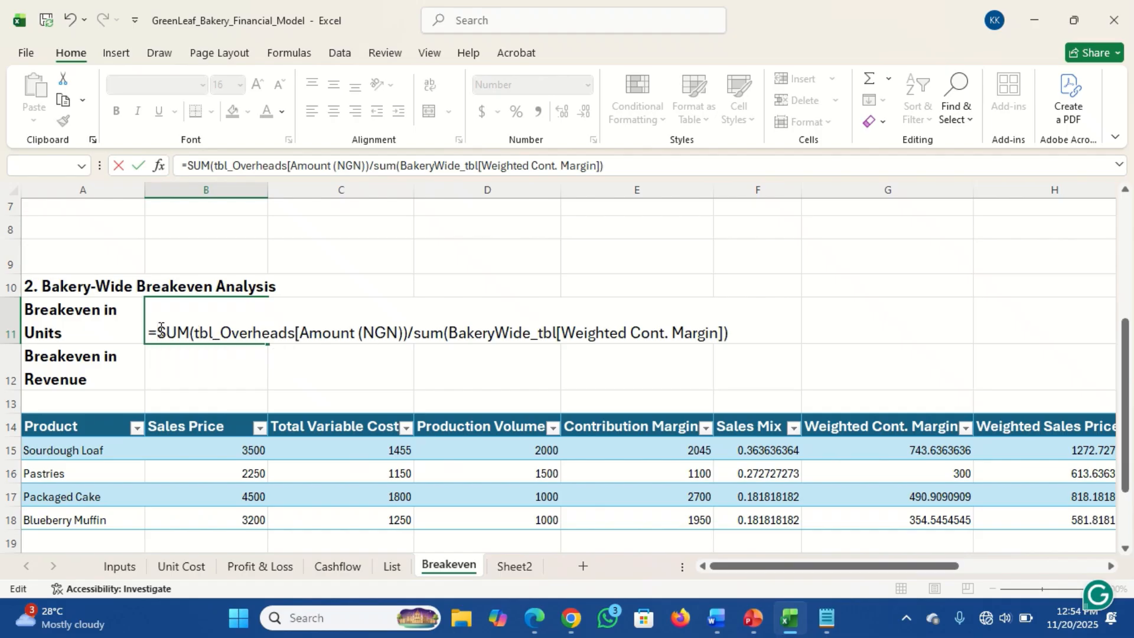
text(()
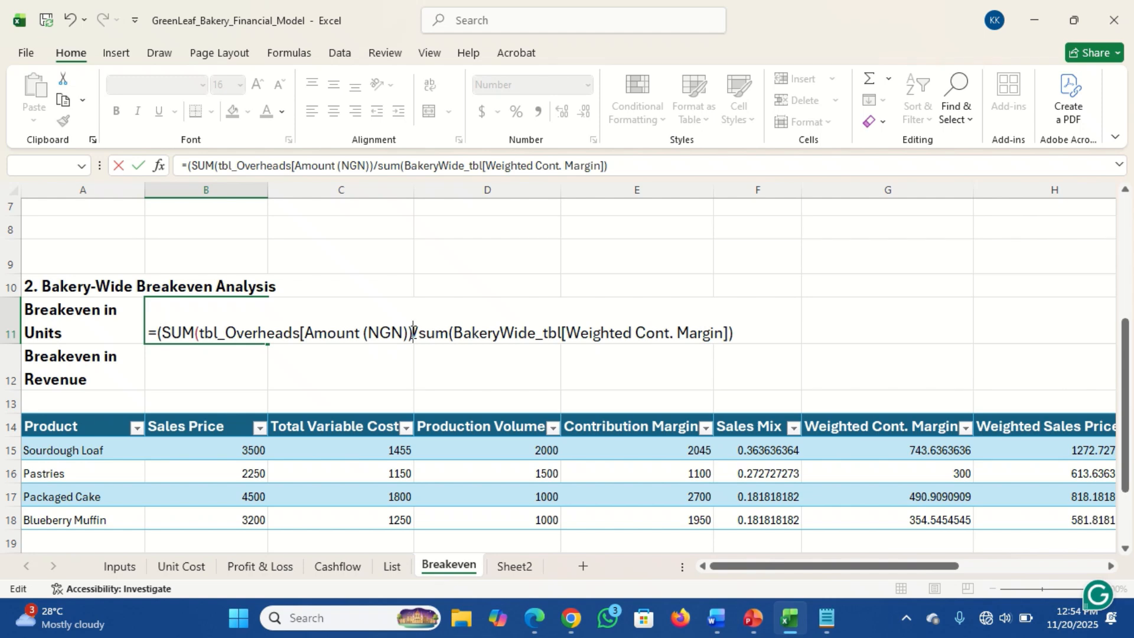
text())
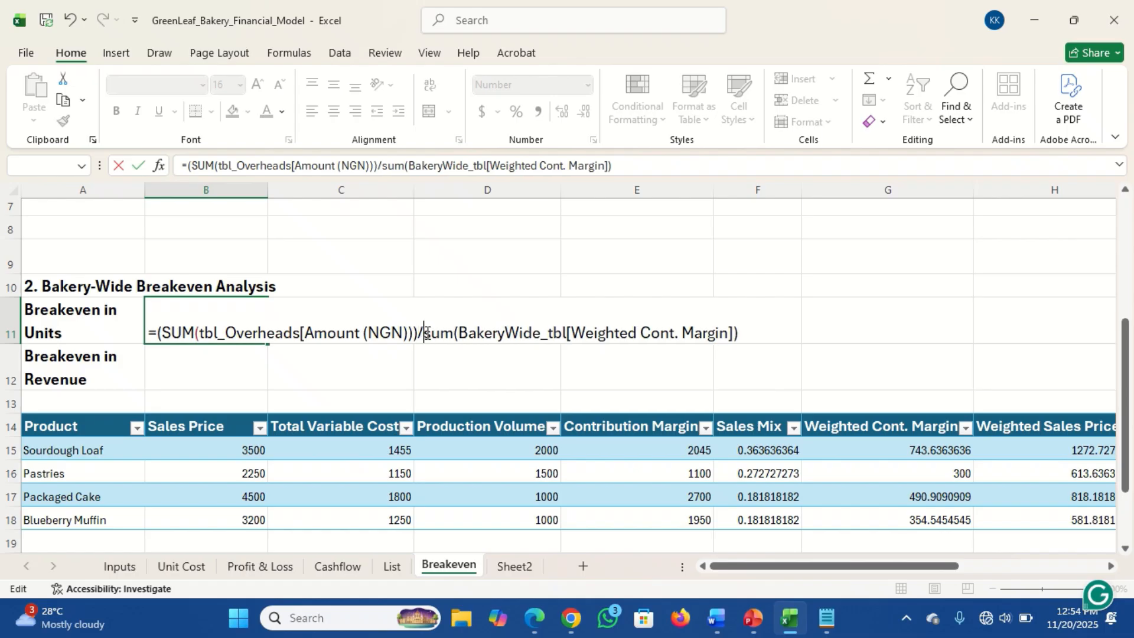
key(Delete)
key(Delete)
key(Delete)
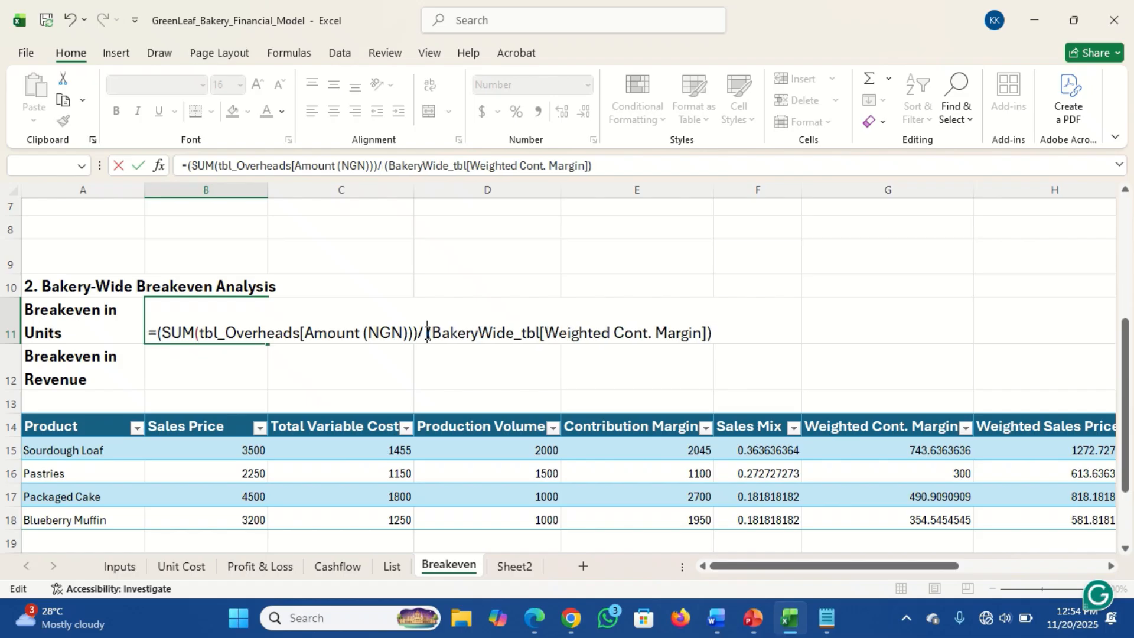
text(sum)
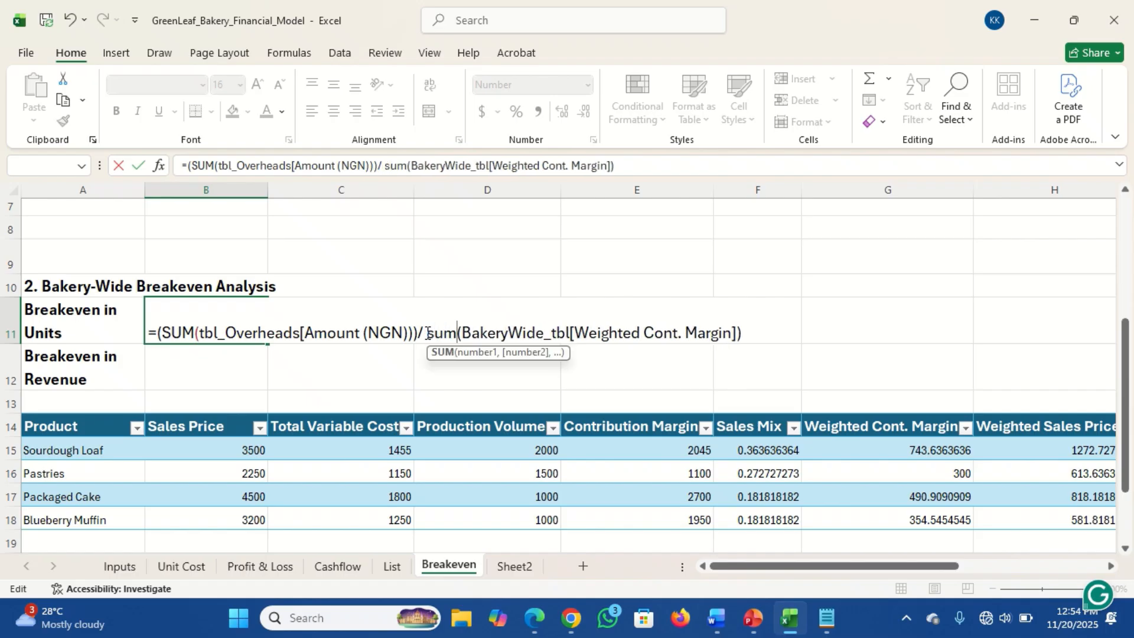
click(440, 352)
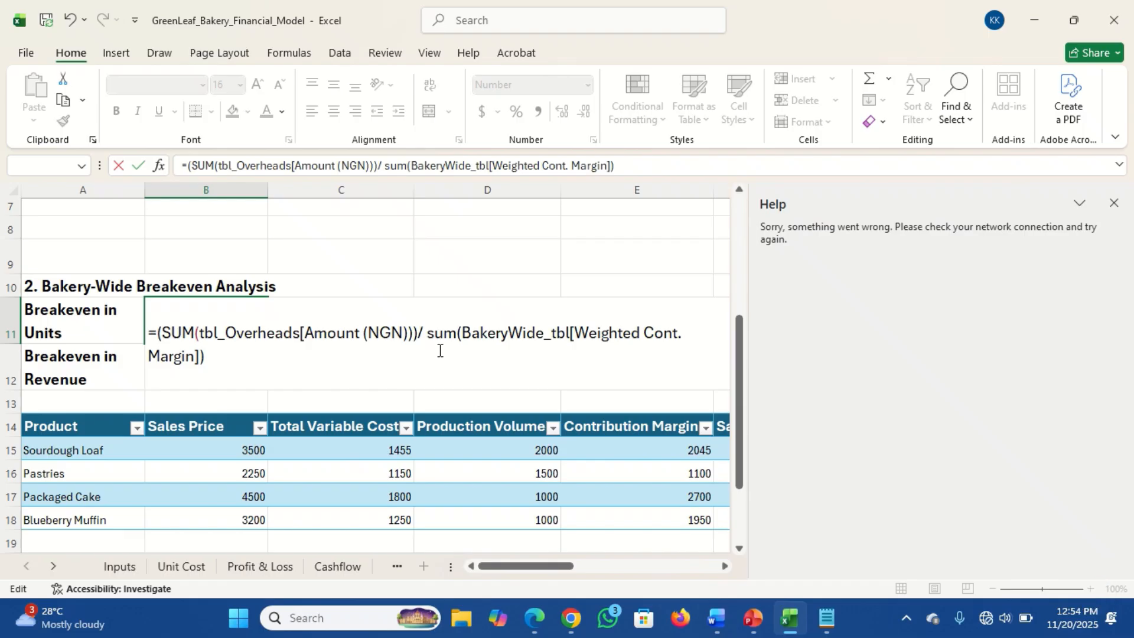
click(1114, 205)
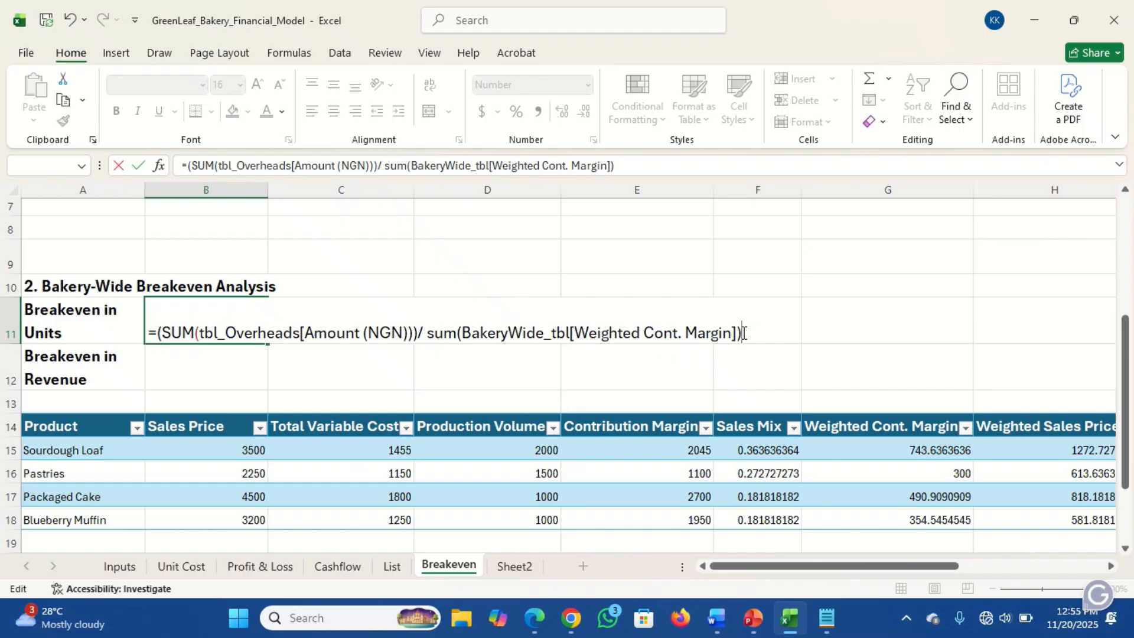
key(Return)
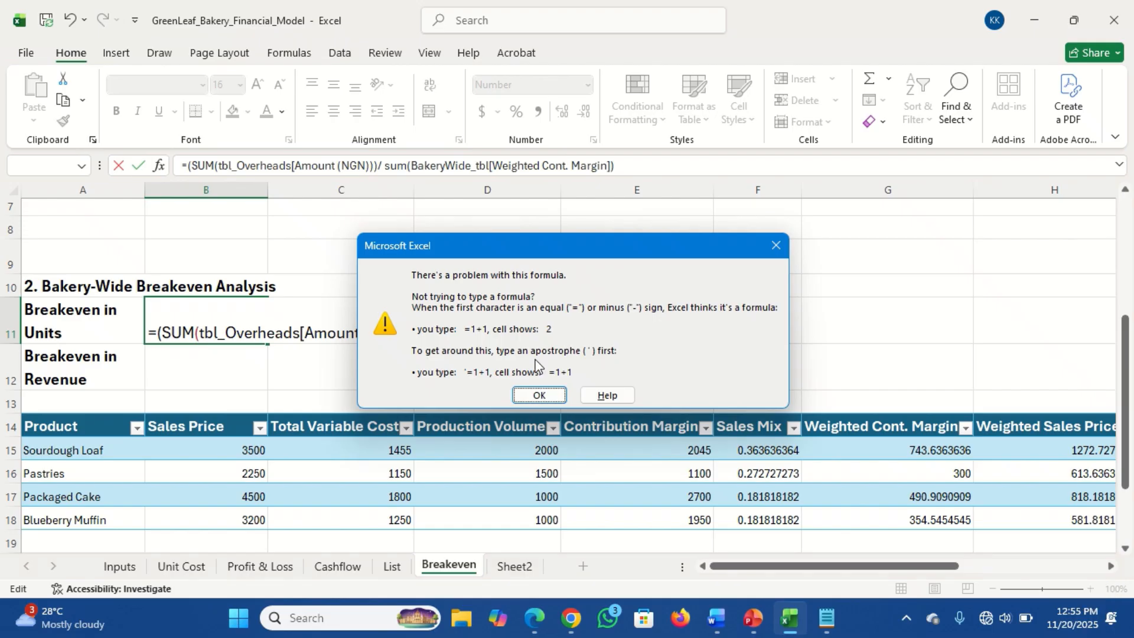
click(539, 395)
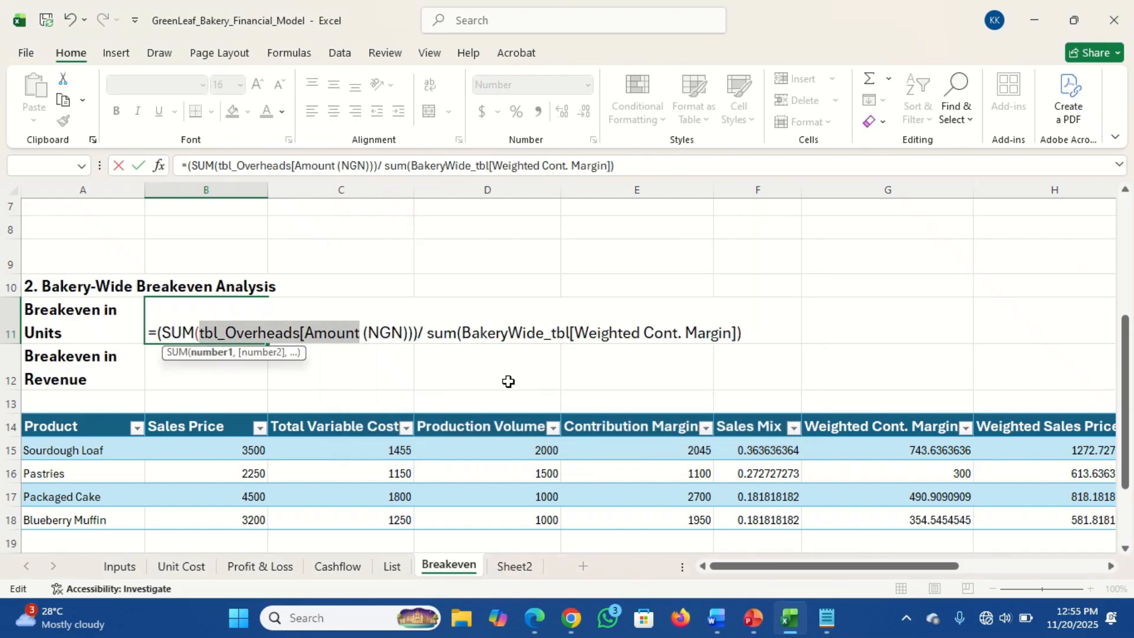
click(386, 336)
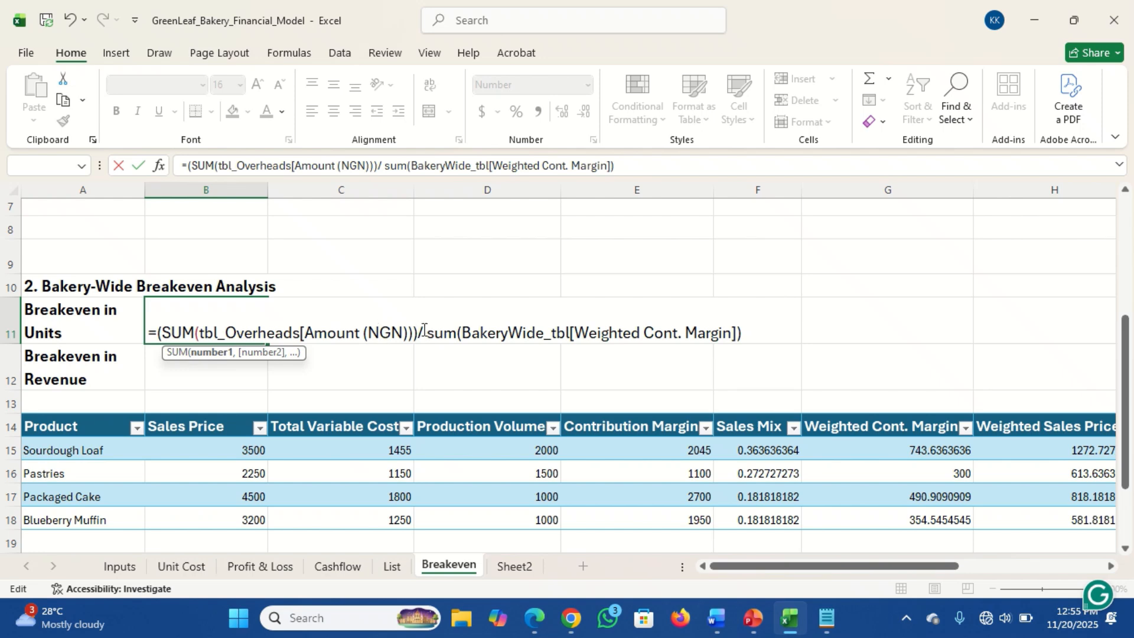
key(Escape)
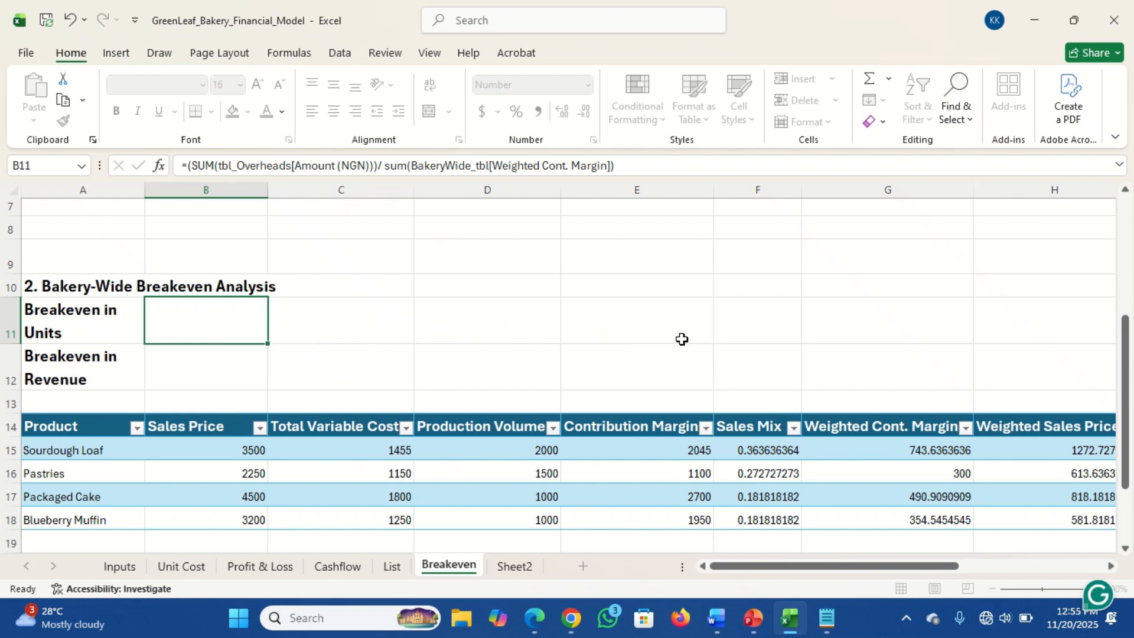
Start a fresh breakeven units formula in C11 with =SUM(tbl_Overheads[Amount (NGN)]), including the column reference's closing bracket
click(351, 327)
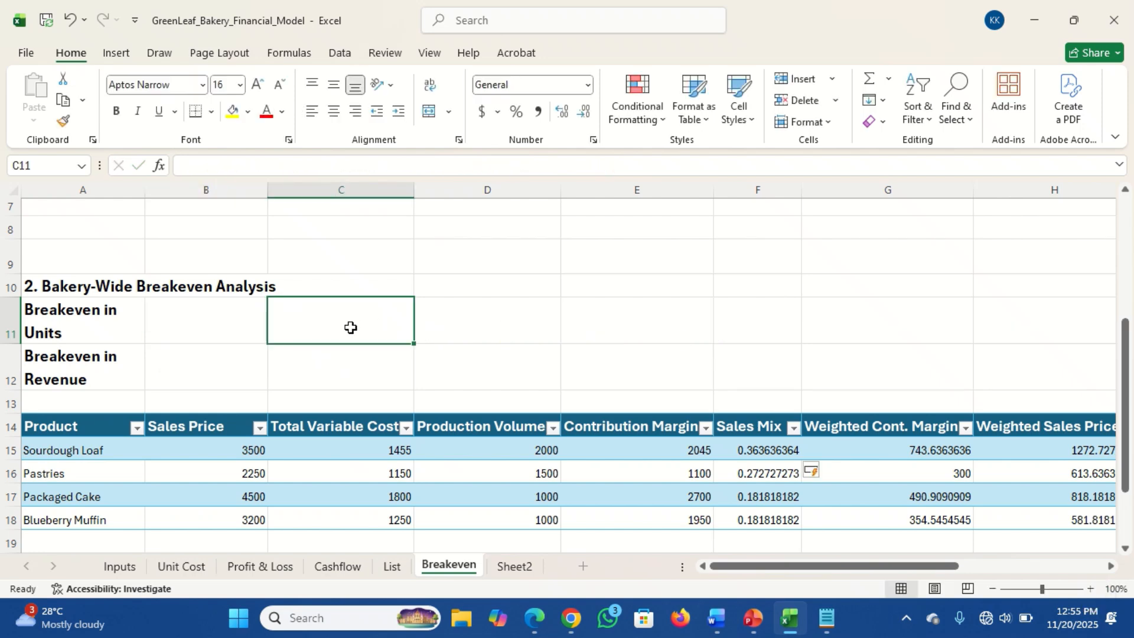
text(=sum)
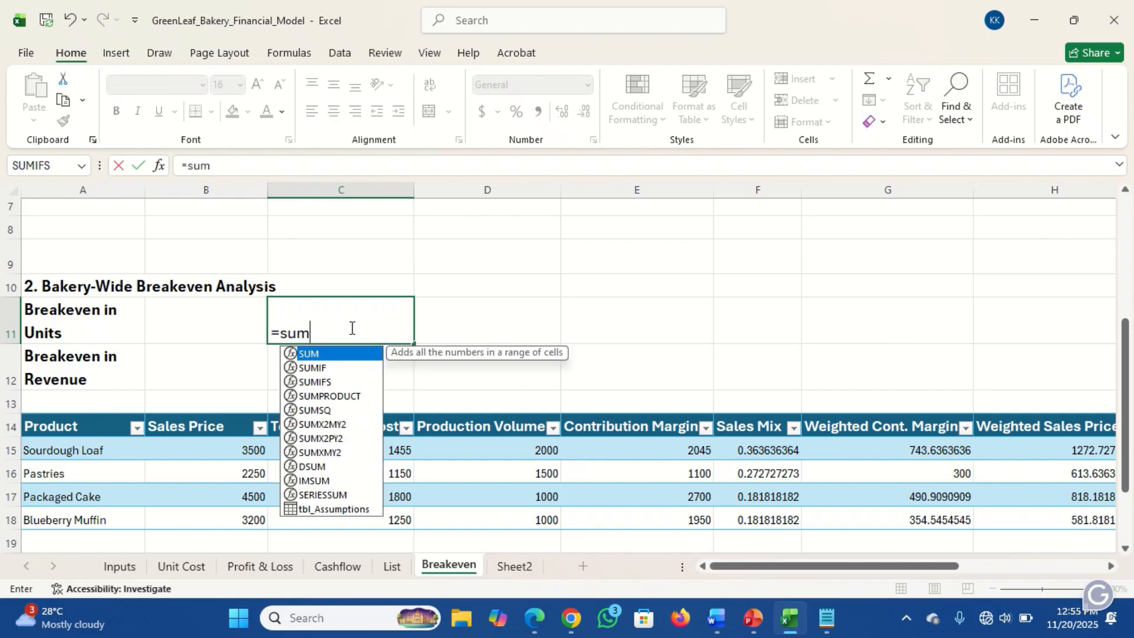
key(Tab)
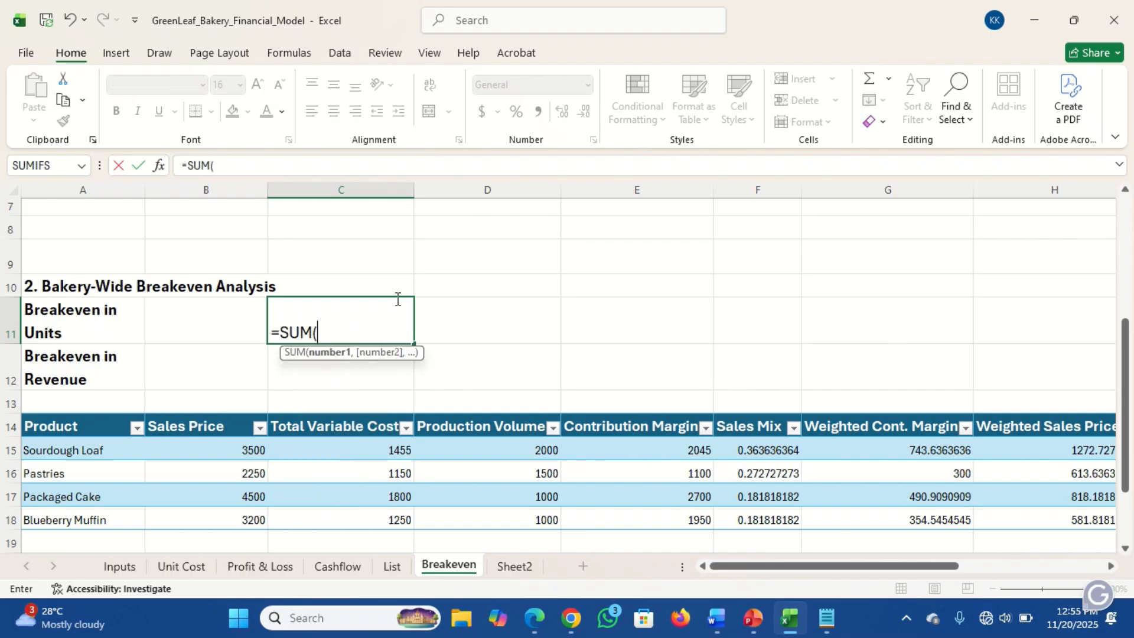
text(tbl)
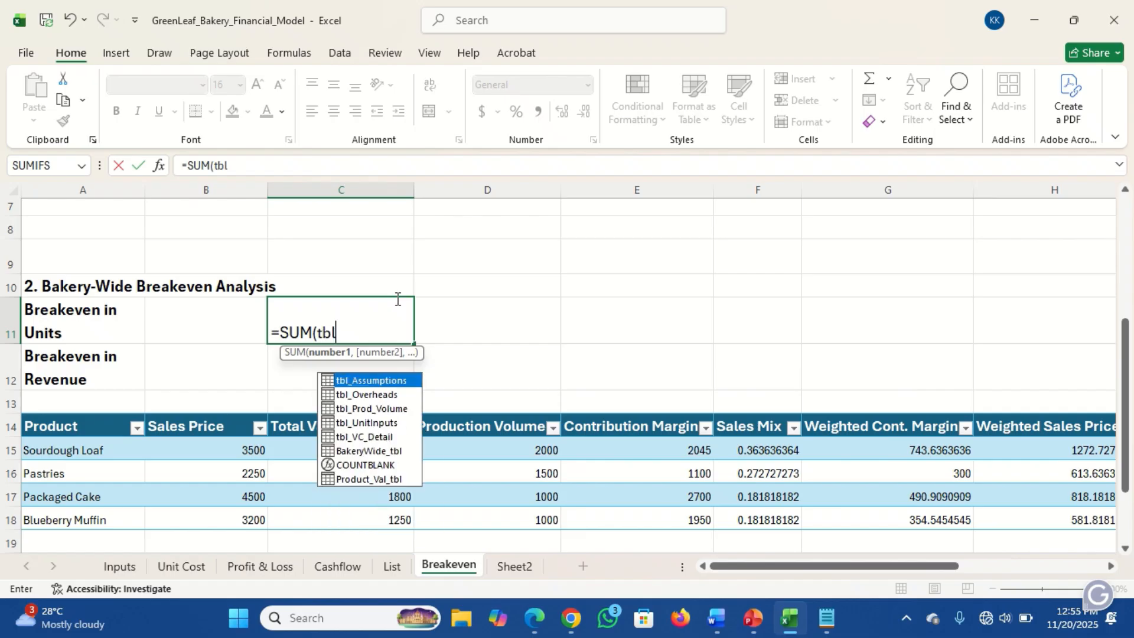
key(Down)
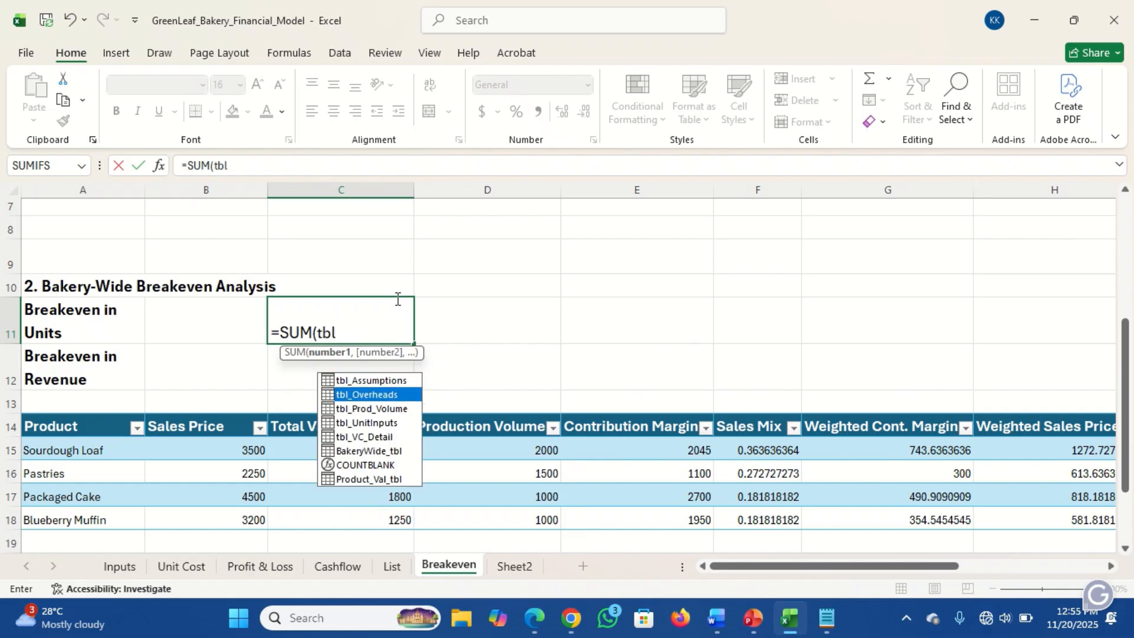
key(Tab)
text([)
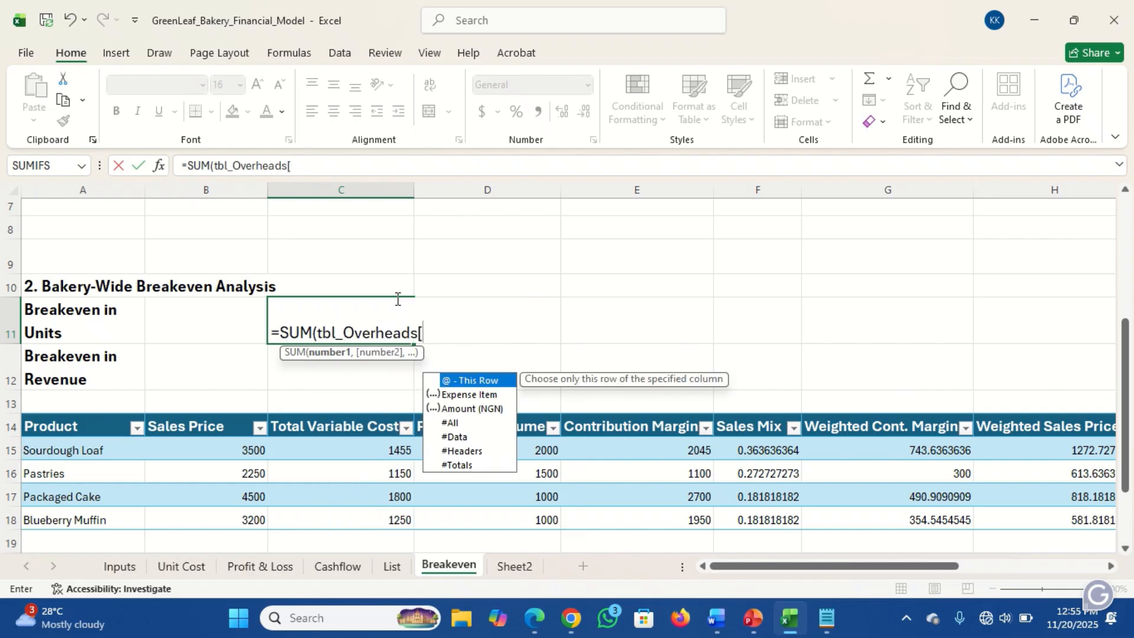
key(Down)
key(Down)
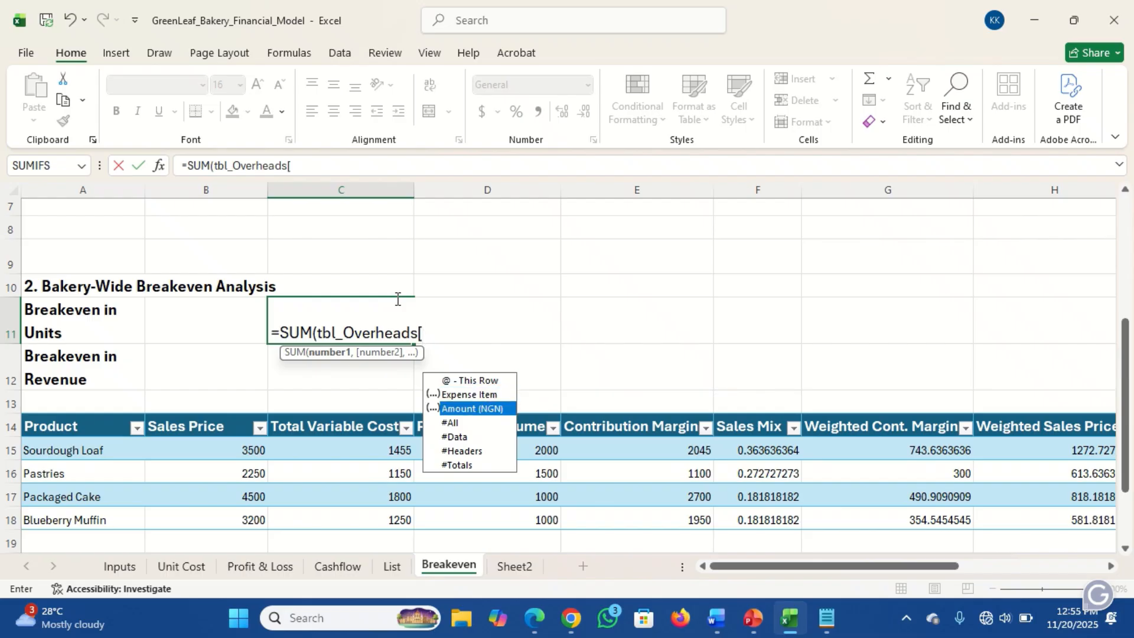
key(Tab)
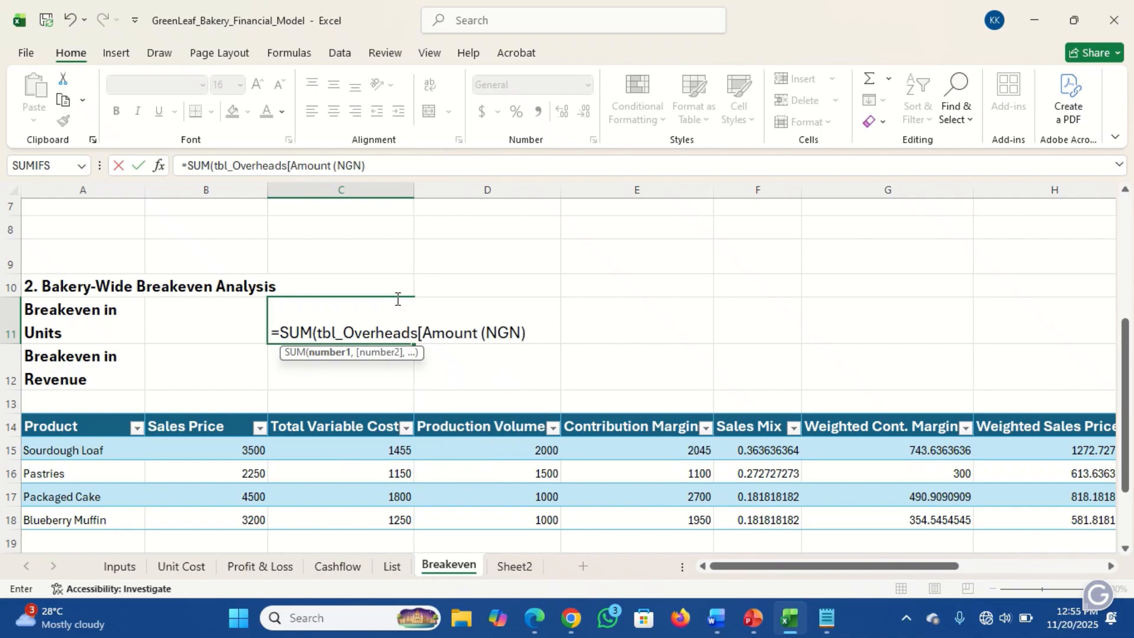
text(]))
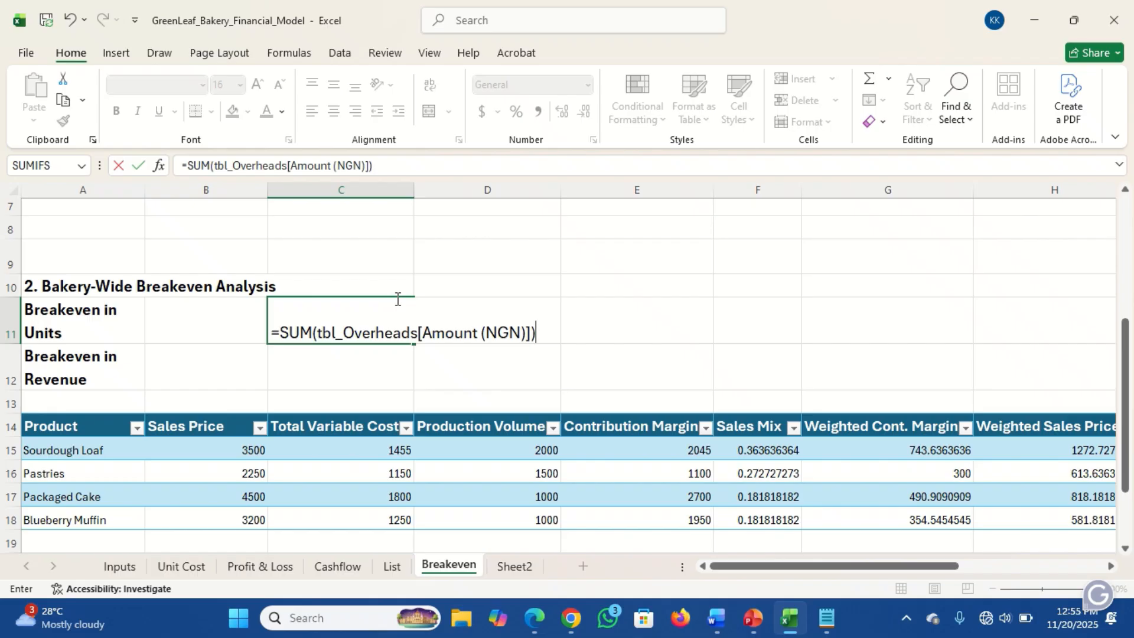
Complete the C11 formula by dividing the overheads total by SUM(BakeryWide_tbl[Weighted Cont. Margin])
text(/sum)
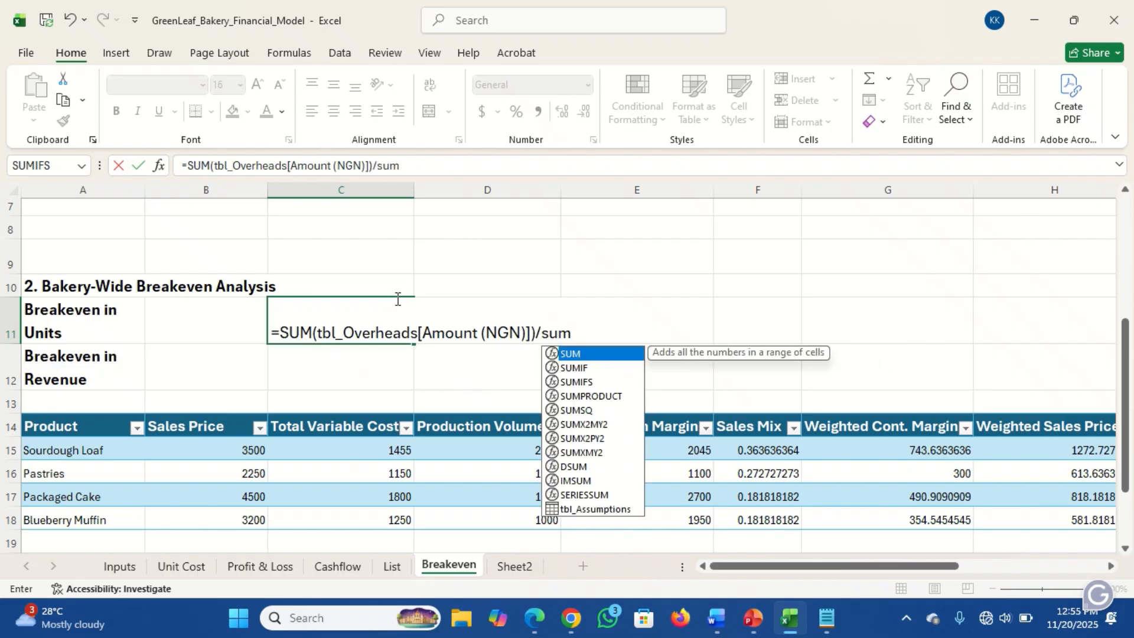
key(Tab)
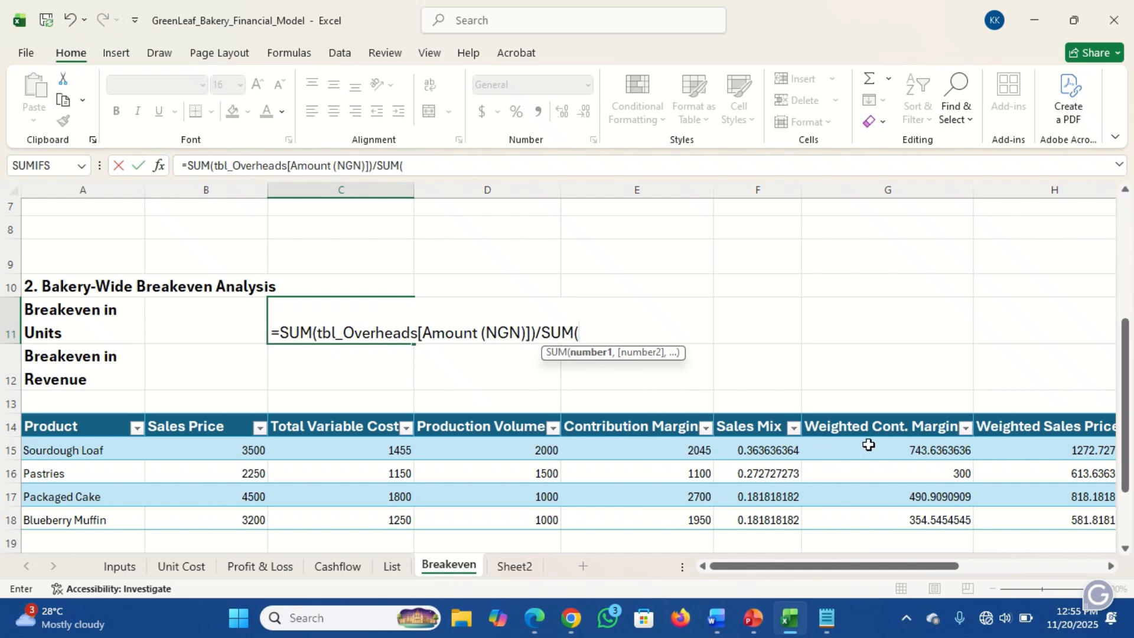
drag(869, 444, 886, 515)
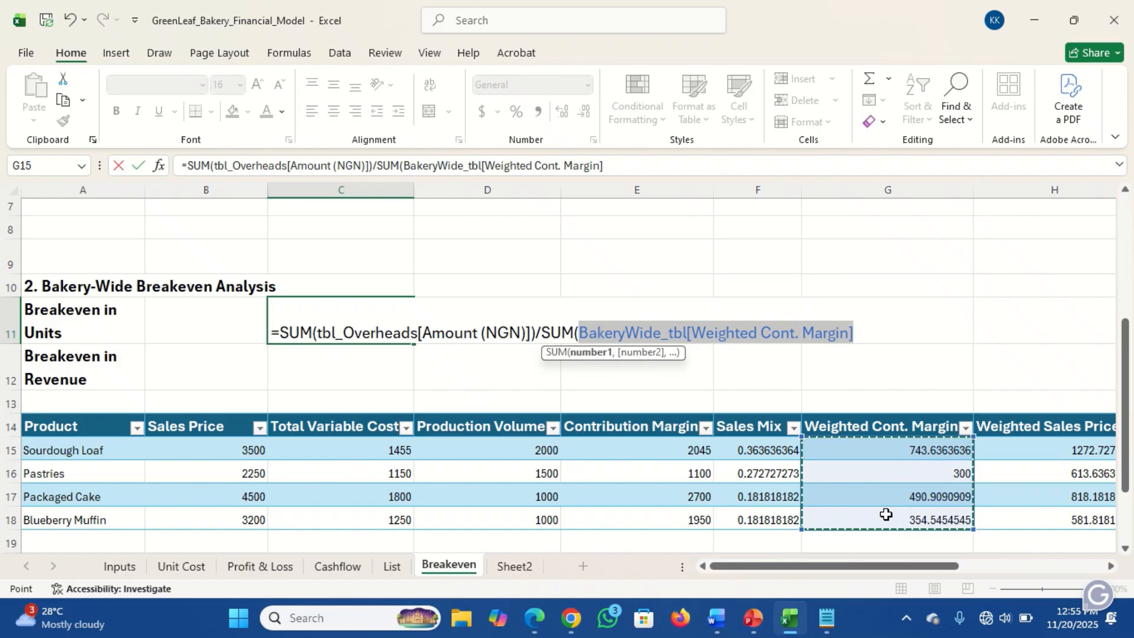
text())
key(Return)
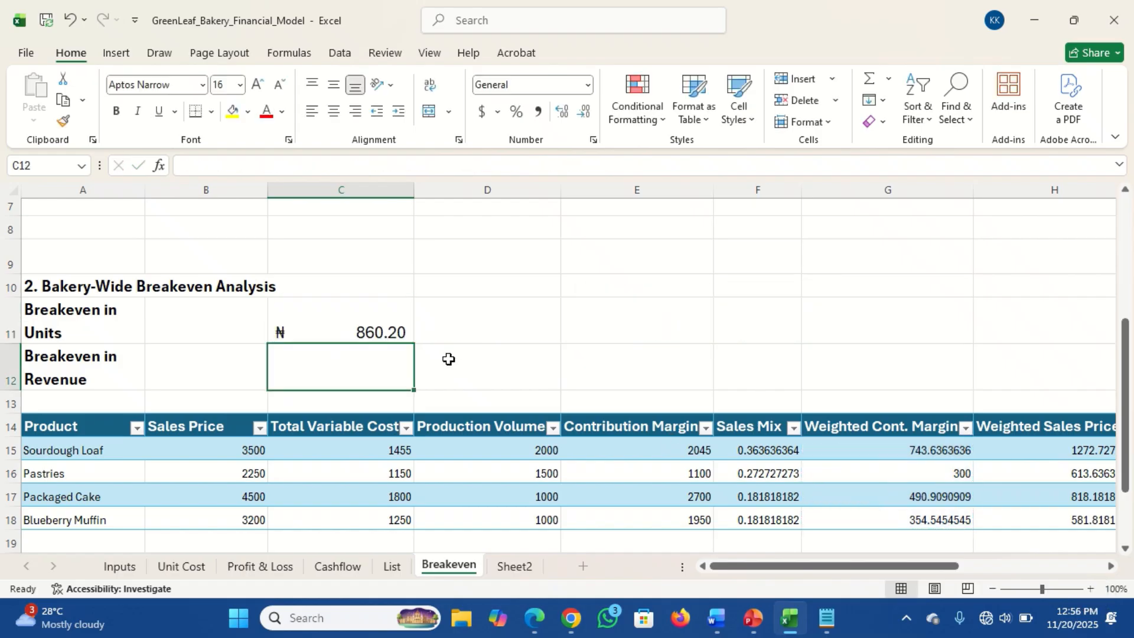
Move the breakeven units formula from C11 to B11 and apply the Number format to it
click(347, 327)
key(ctrl+c)
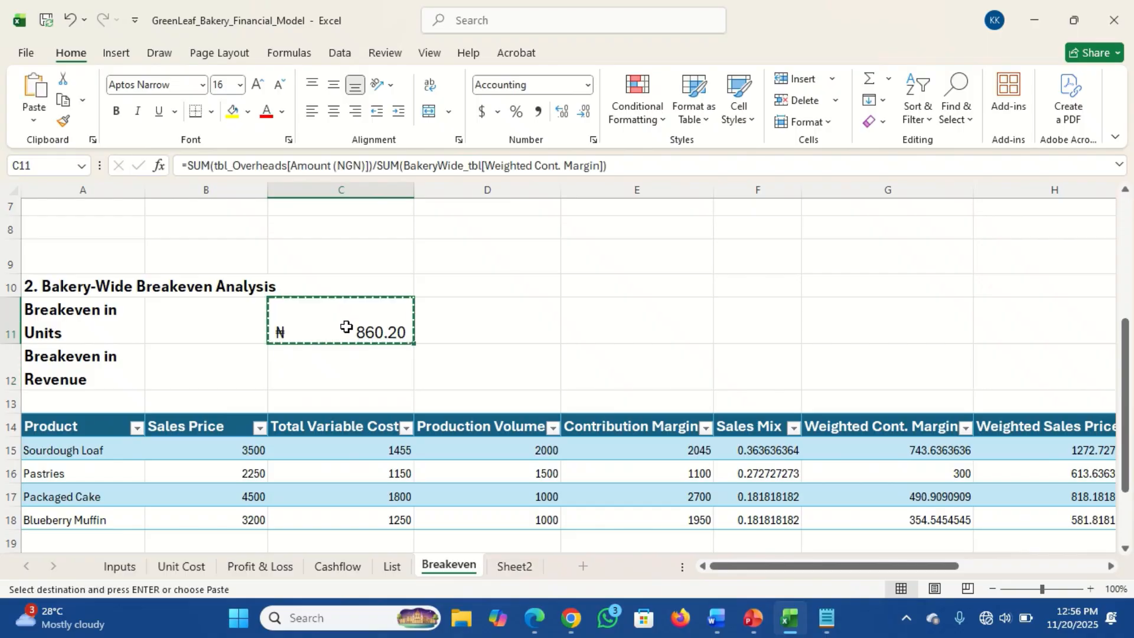
key(Left)
key(ctrl+v)
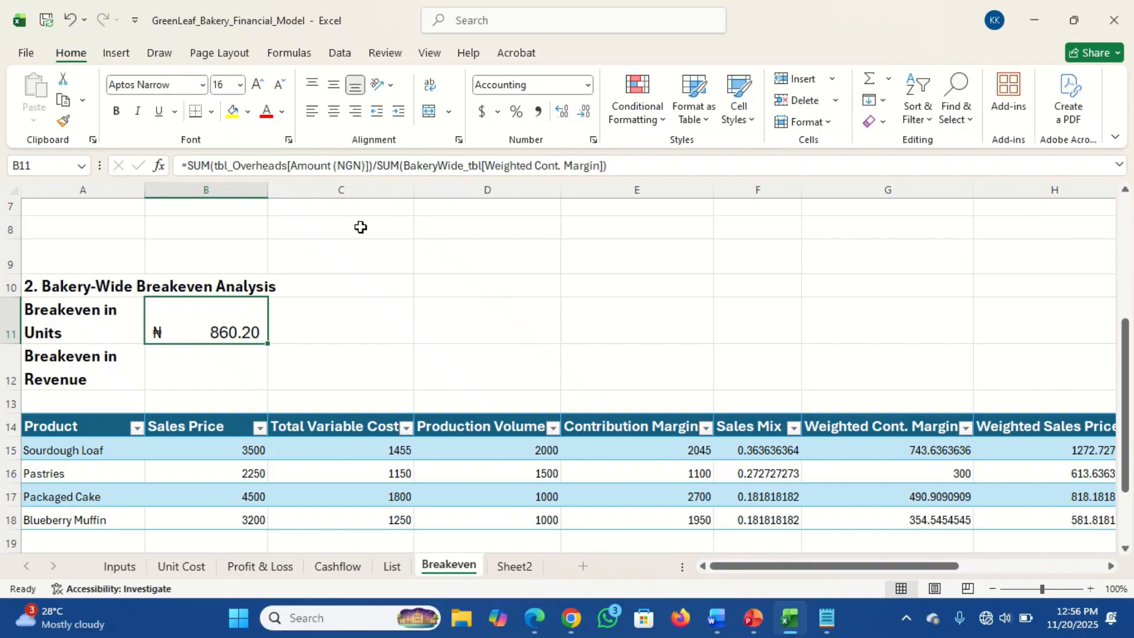
click(589, 87)
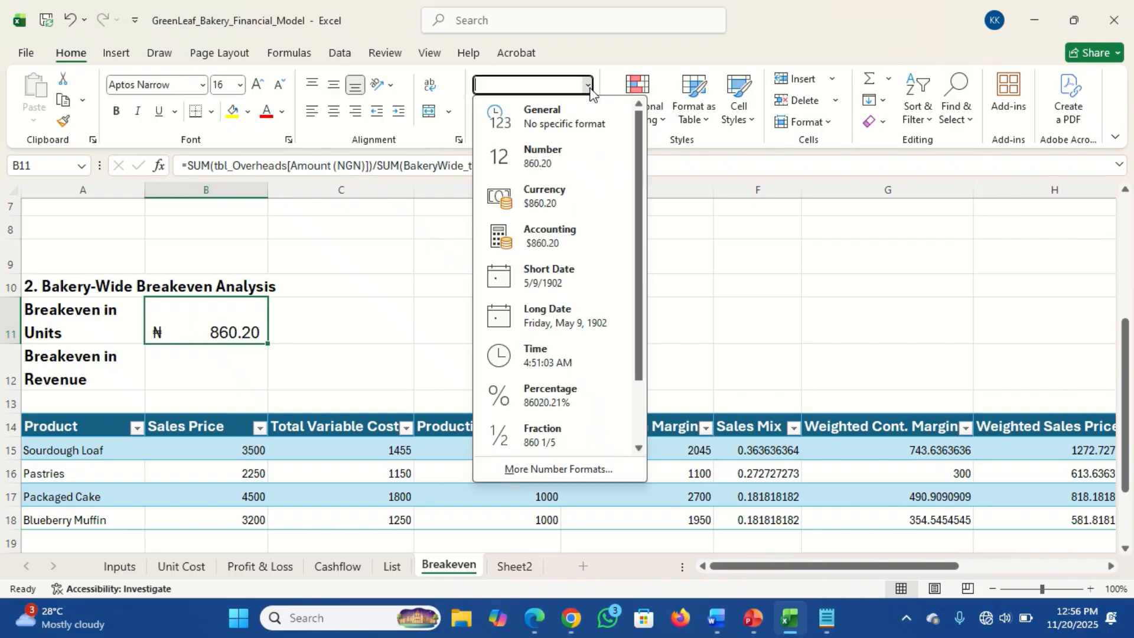
click(554, 156)
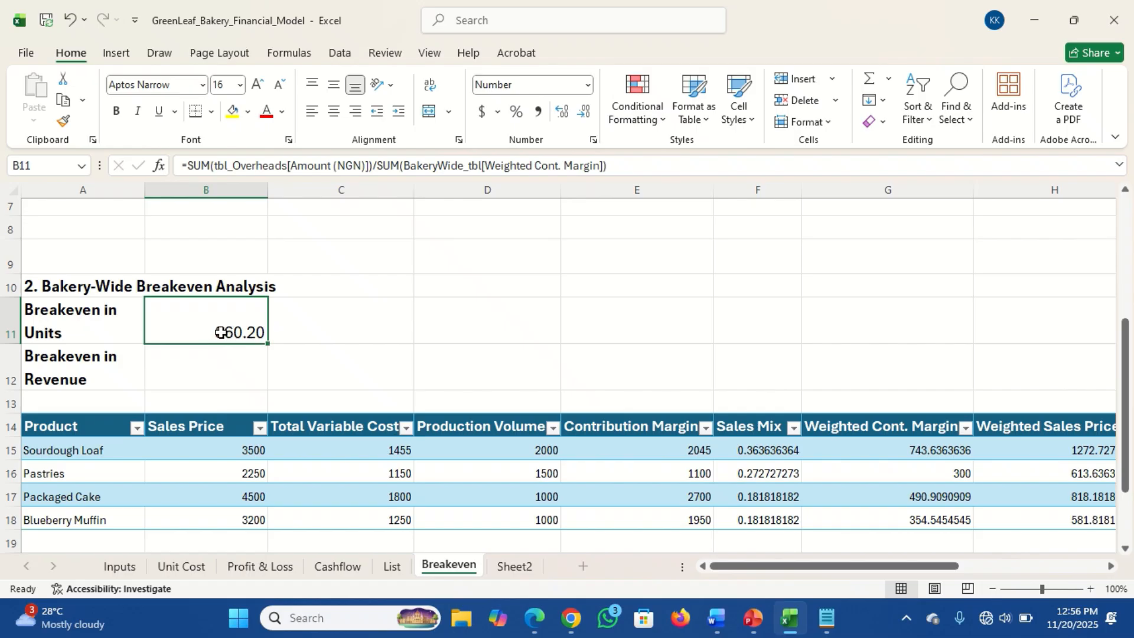
Calculate the bakery-wide breakeven in revenue in B12 with =B11*SUM(BakeryWide_tbl[Weighted Sales Price])
click(204, 364)
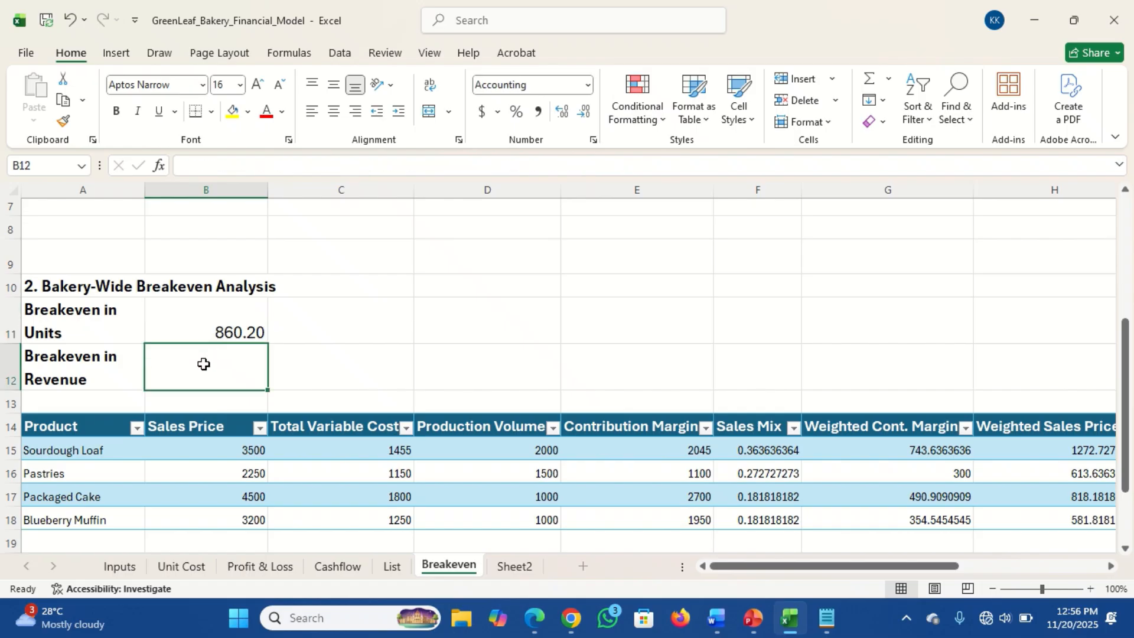
text(=)
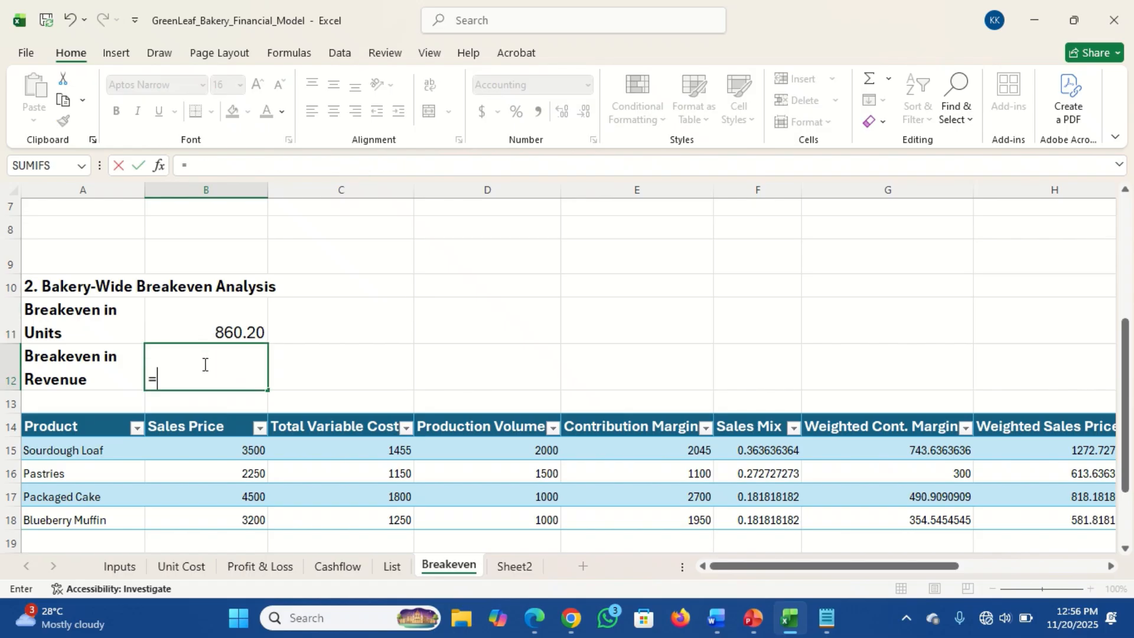
click(218, 326)
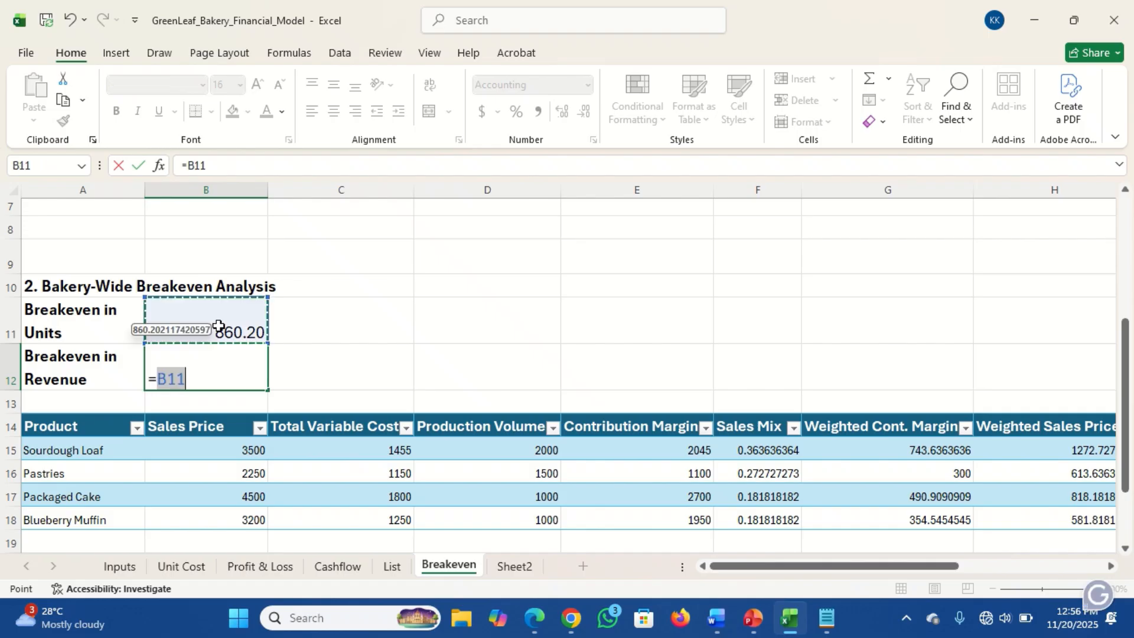
text(*)
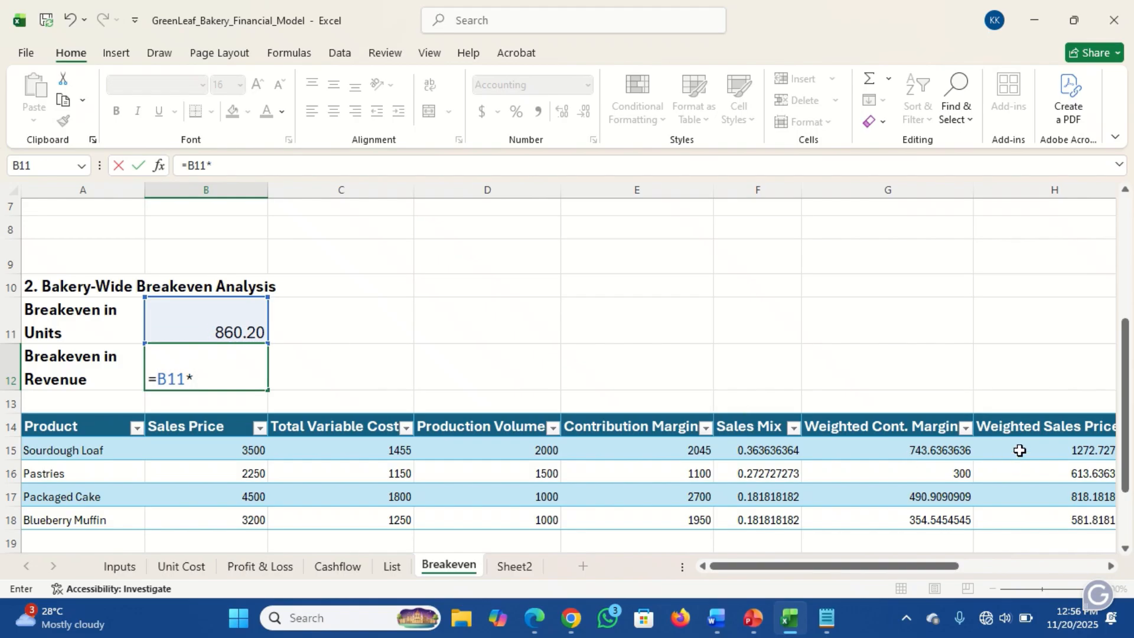
drag(1022, 445, 1040, 518)
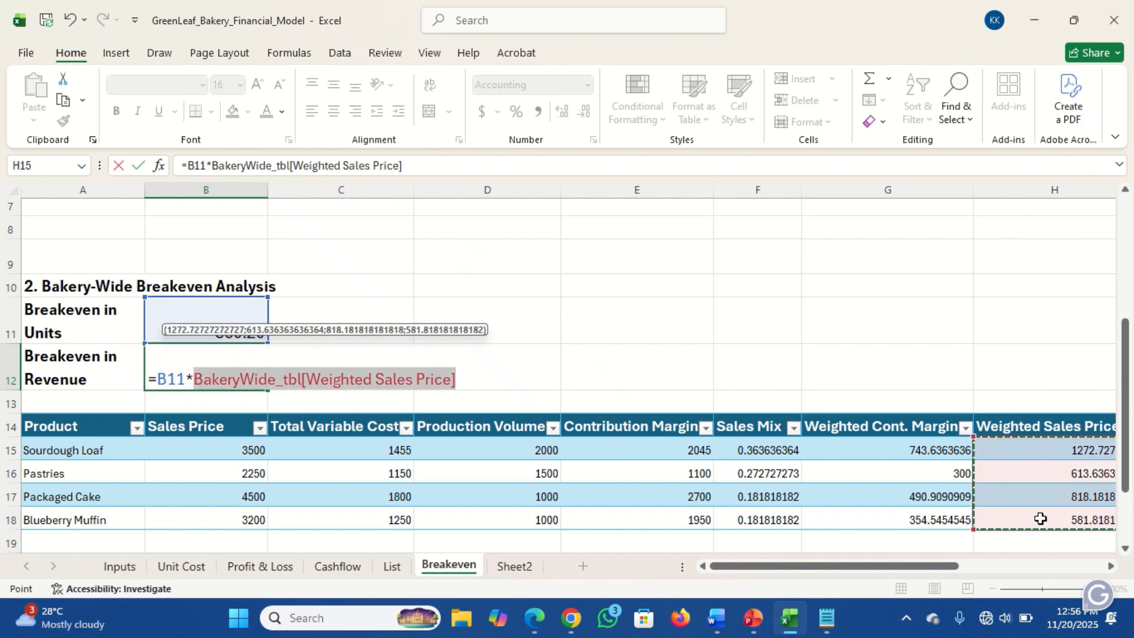
click(212, 165)
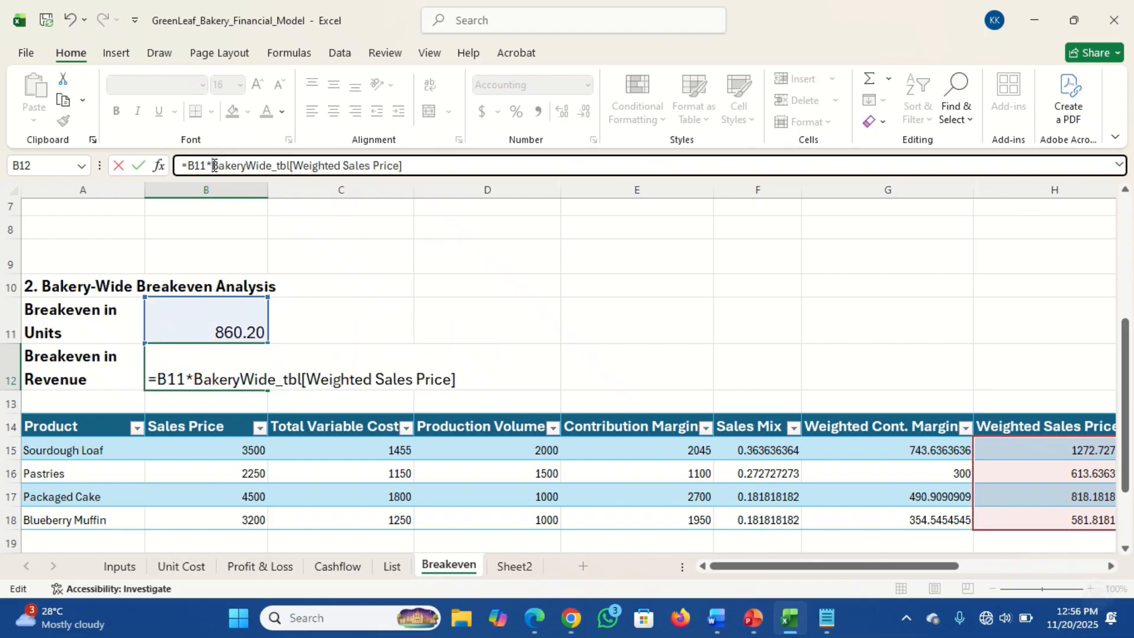
text(sum)
key(Tab)
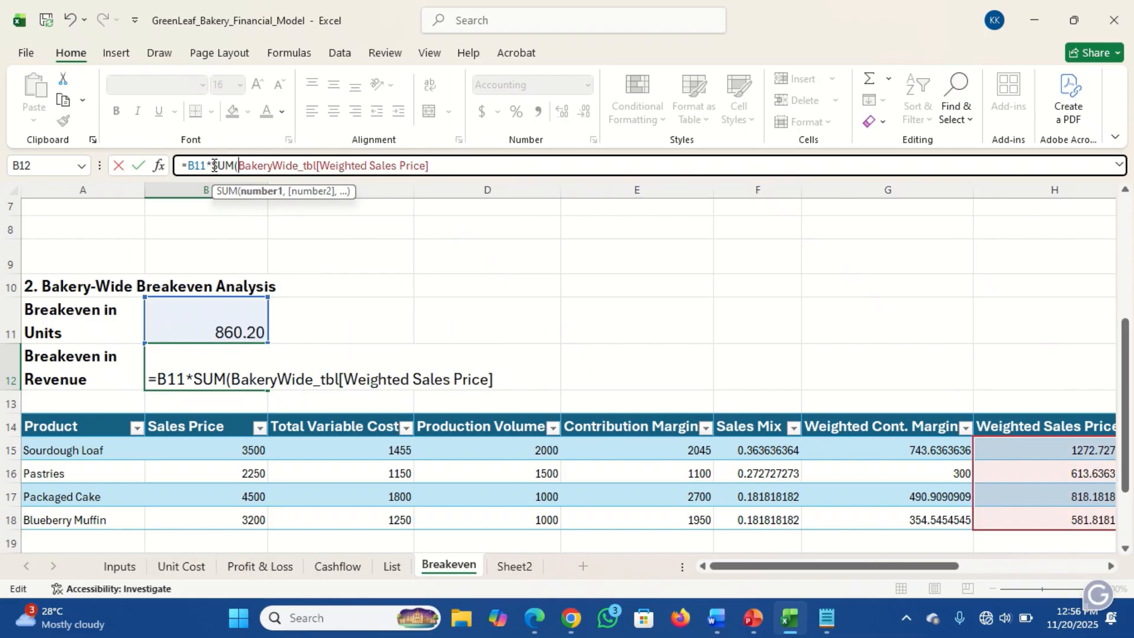
click(443, 165)
text())
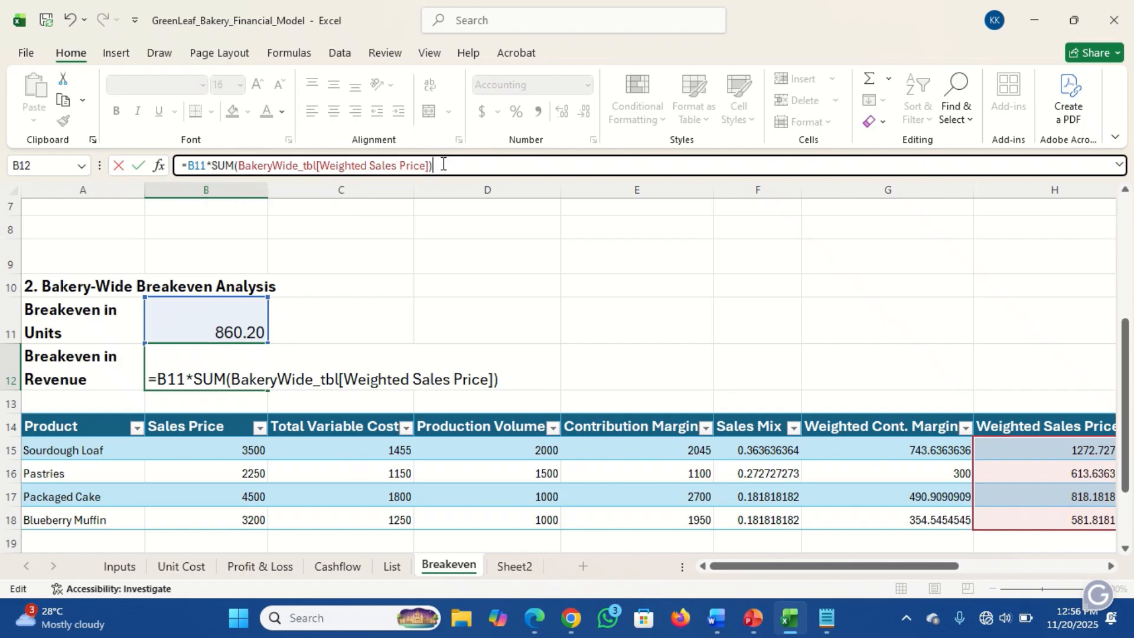
key(Return)
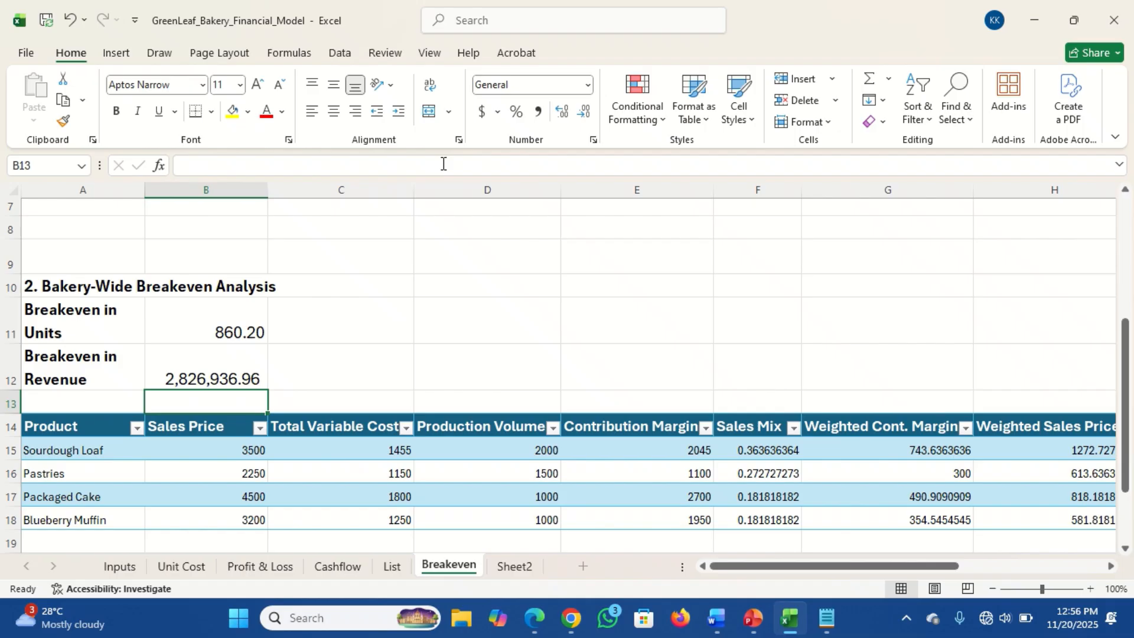
Make the breakeven revenue result in B12 bold and enlarge its font size to 18
click(222, 365)
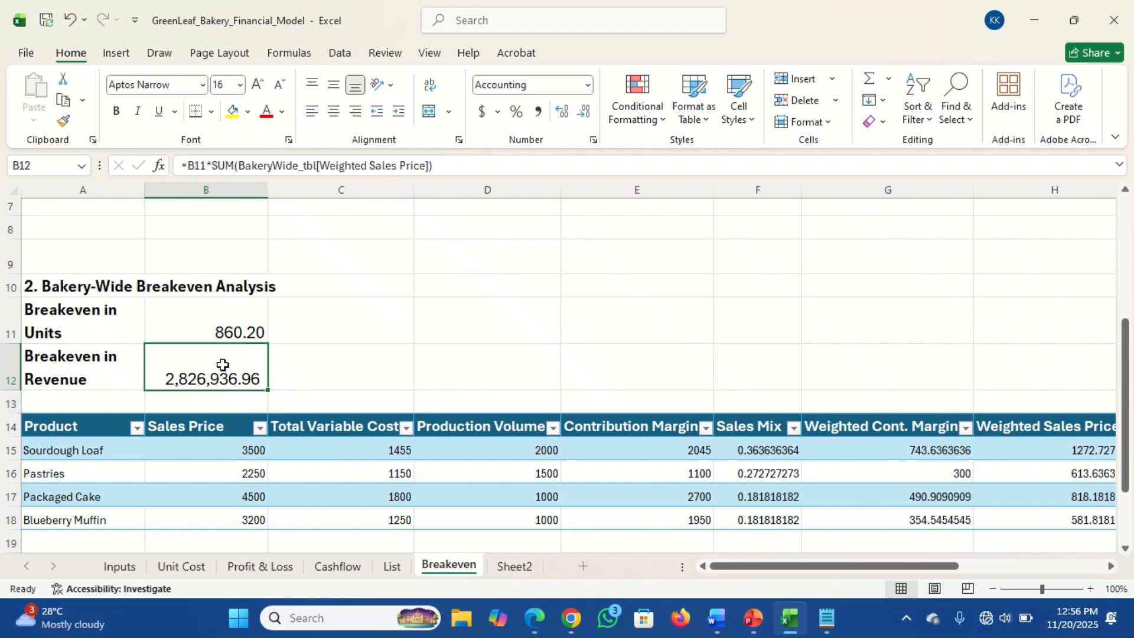
key(ctrl+b)
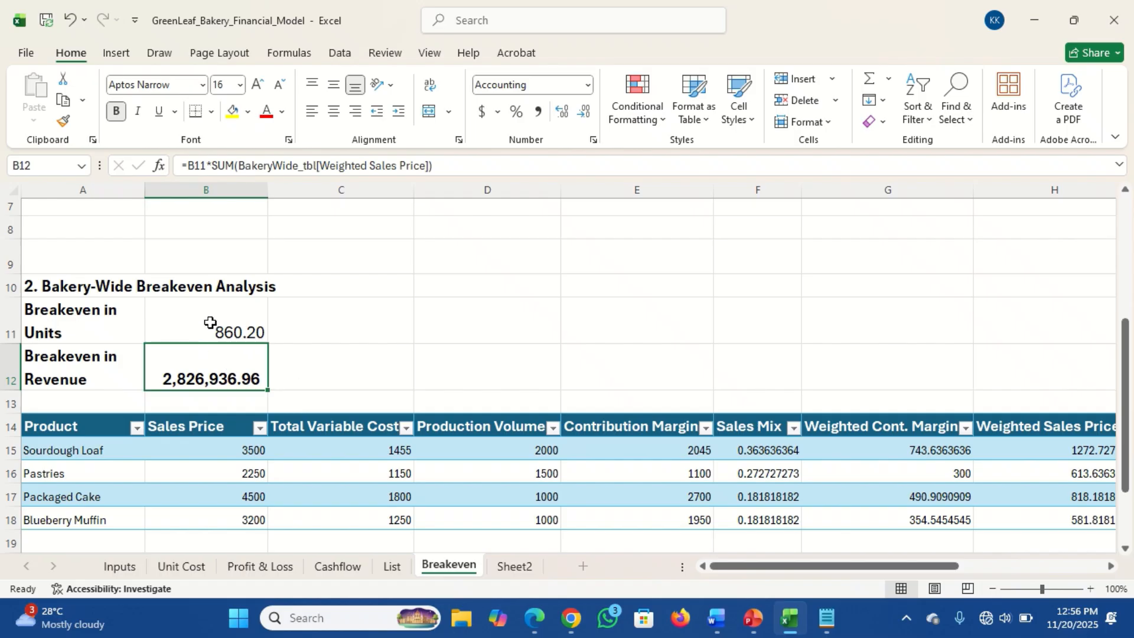
click(254, 88)
click(350, 378)
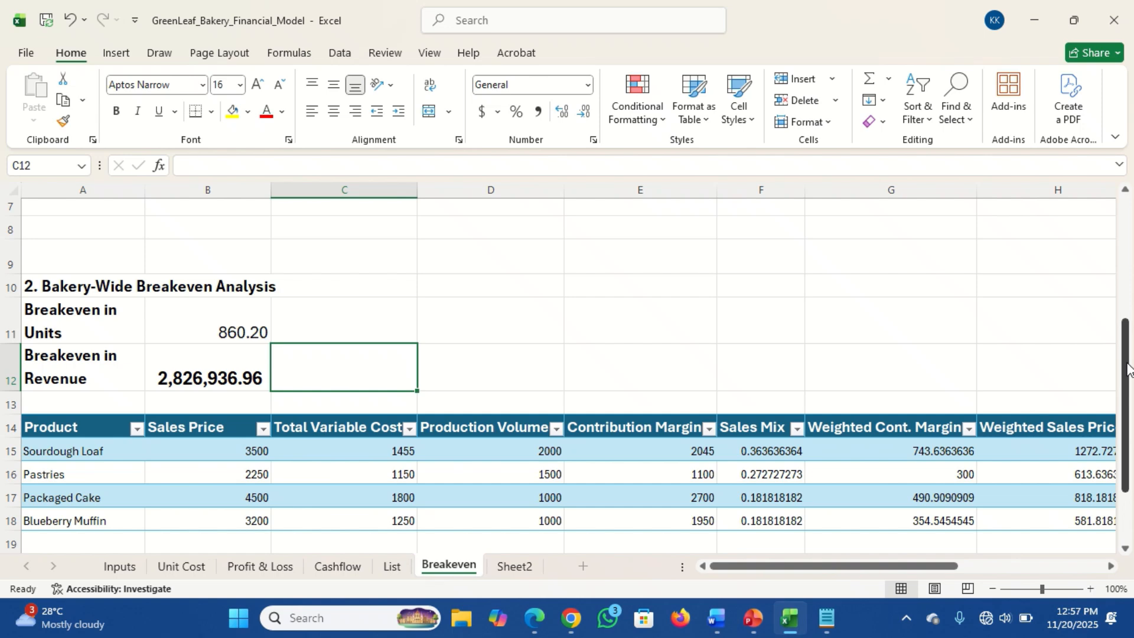
Add Egg Roll as a new product in A40, below Blueberry Muffin in the Inputs sheet's Product Valuation Table
drag(1128, 367, 1130, 421)
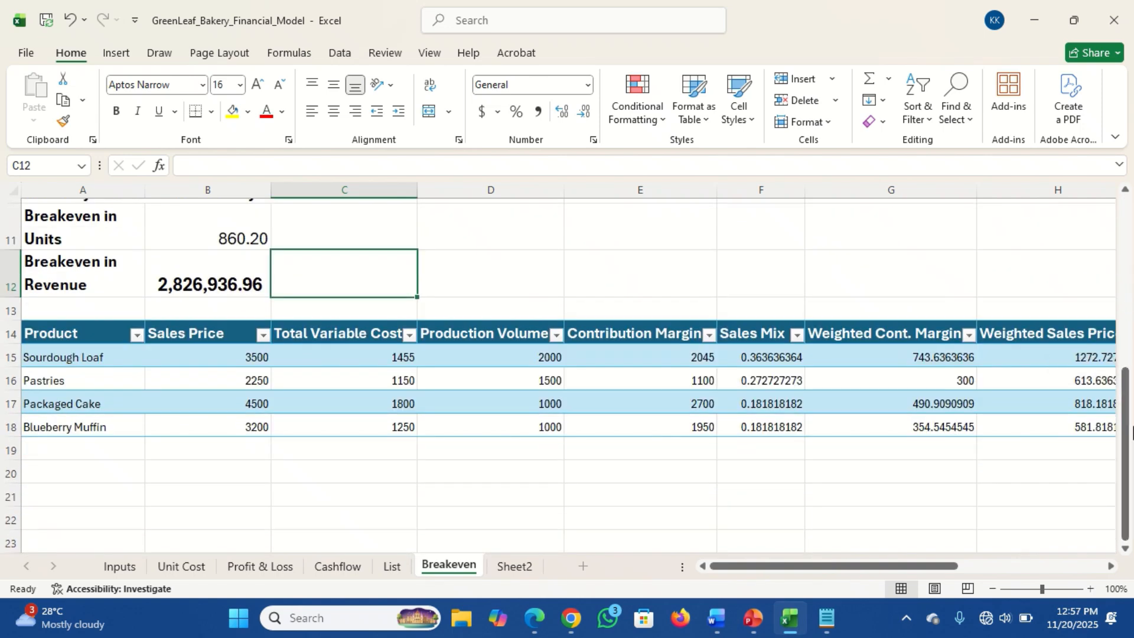
click(128, 566)
click(75, 441)
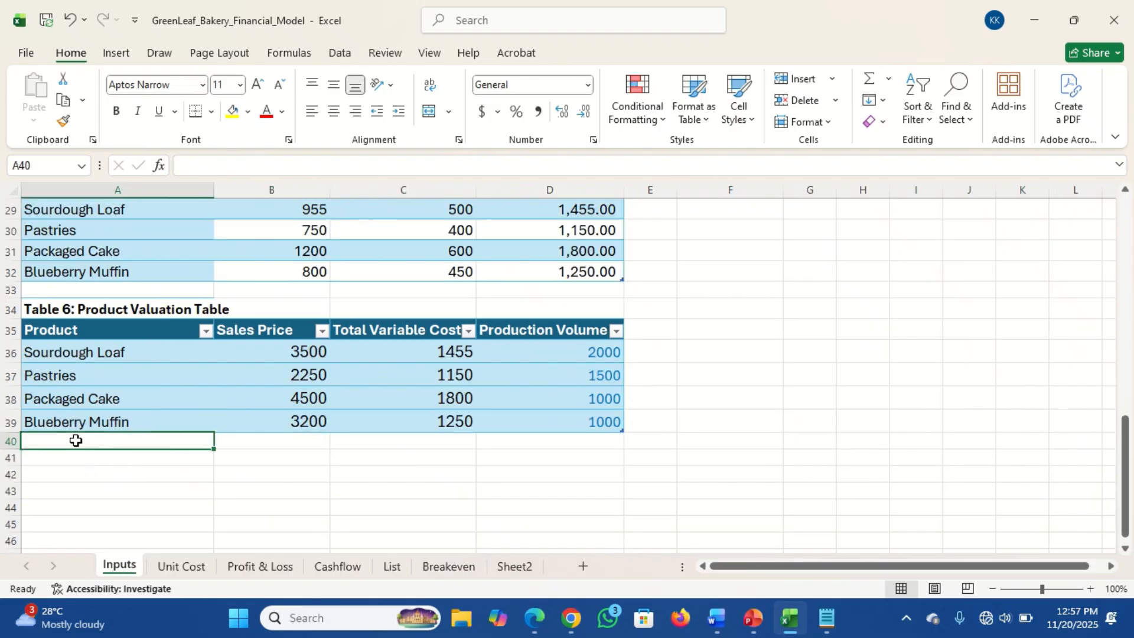
text(Fi)
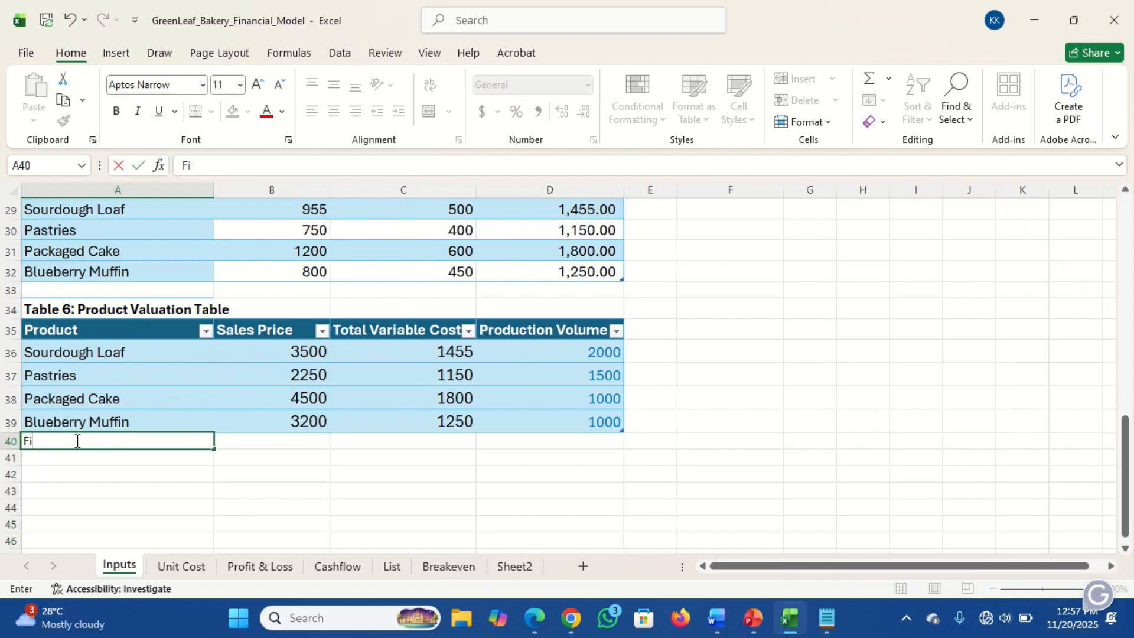
key(BackSpace)
key(BackSpace)
text(Egg Rol)
key(Tab)
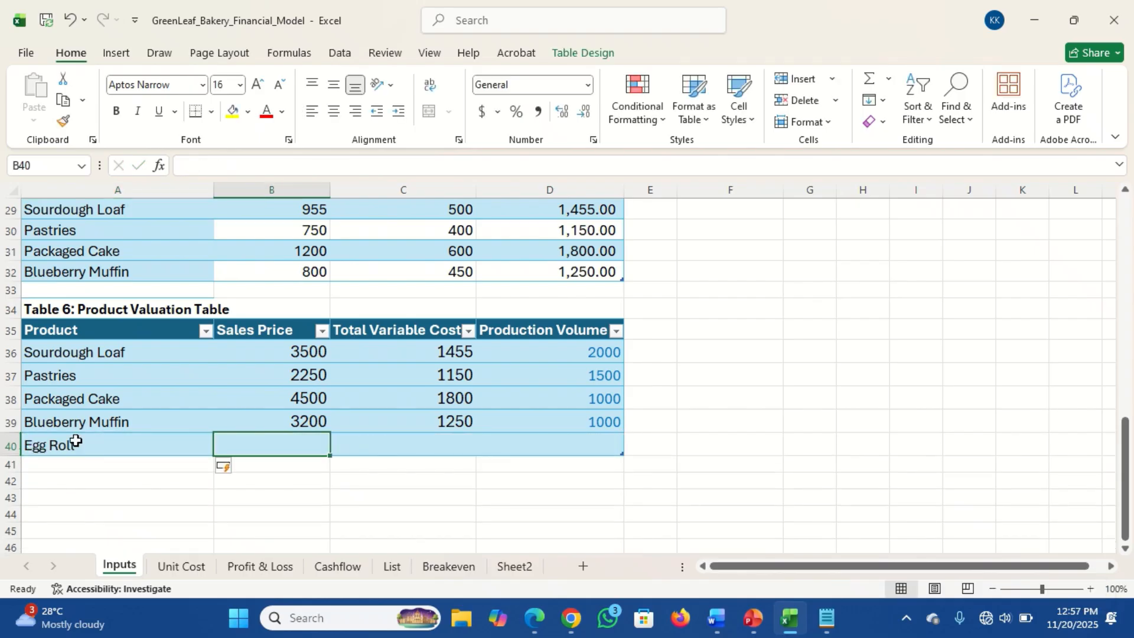
Give Egg Roll a sales price of 500, a total variable cost of 220 and a production volume of 8000
text(500)
key(Tab)
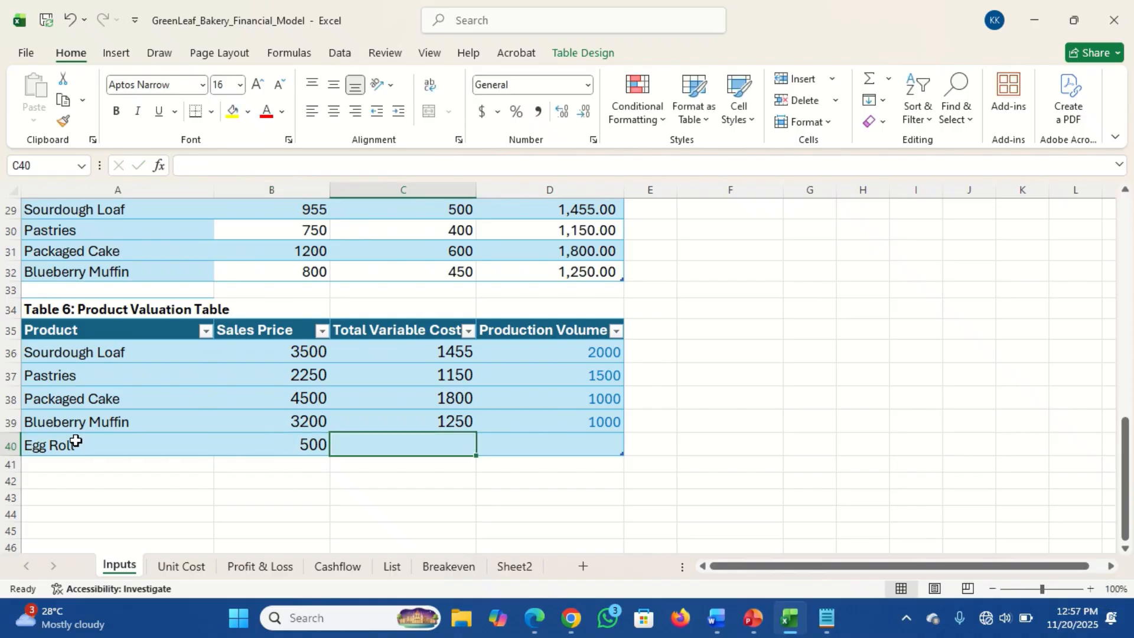
text(220)
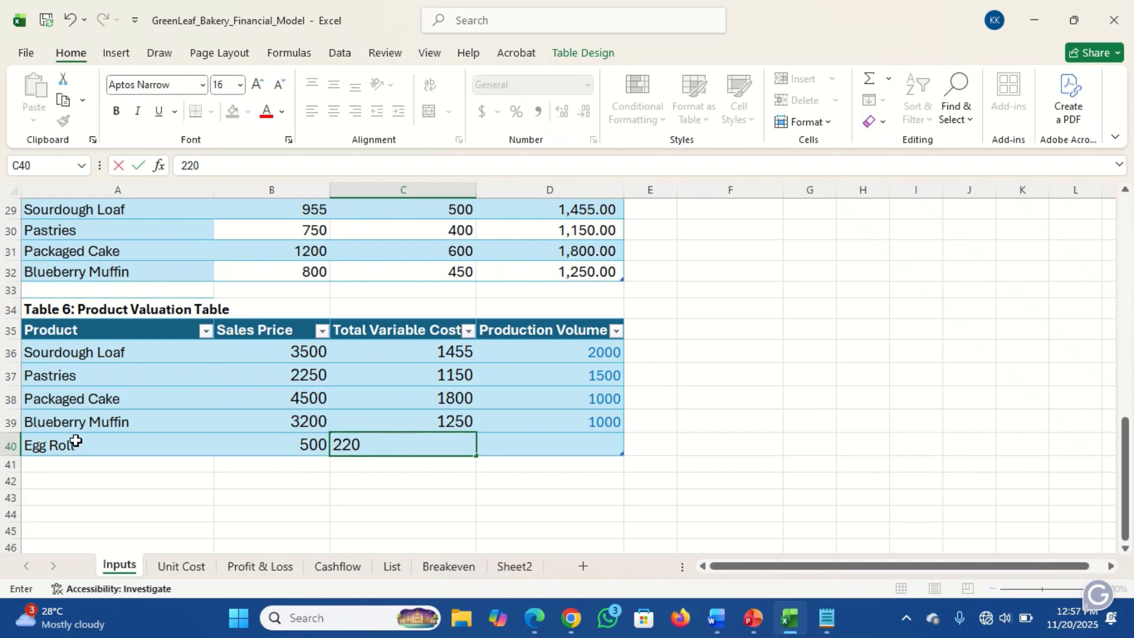
key(Tab)
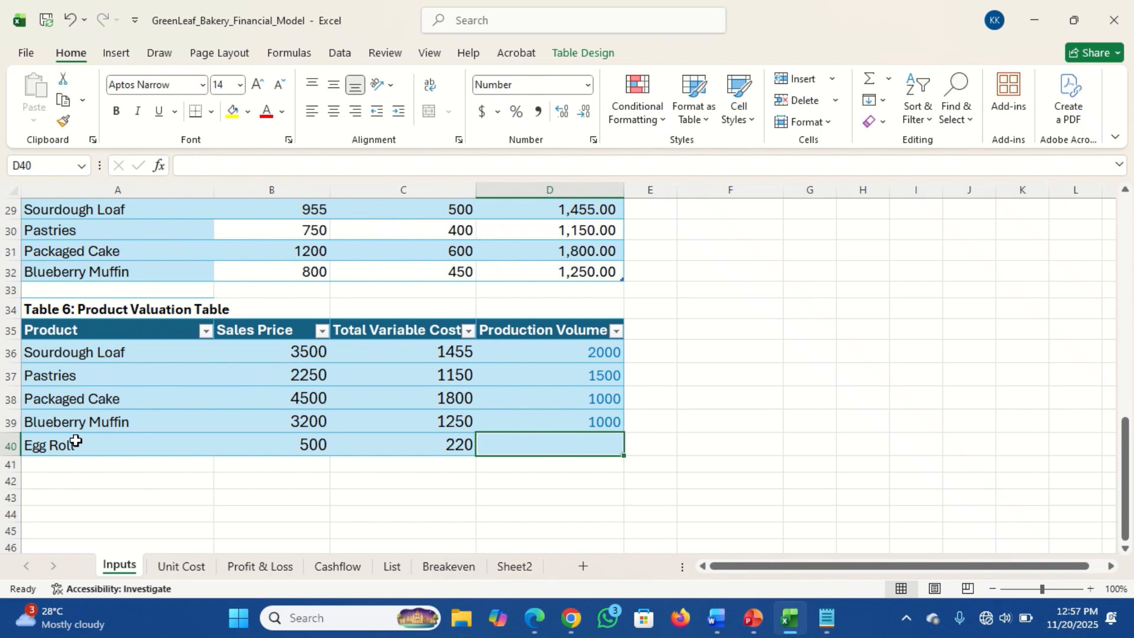
text(8000)
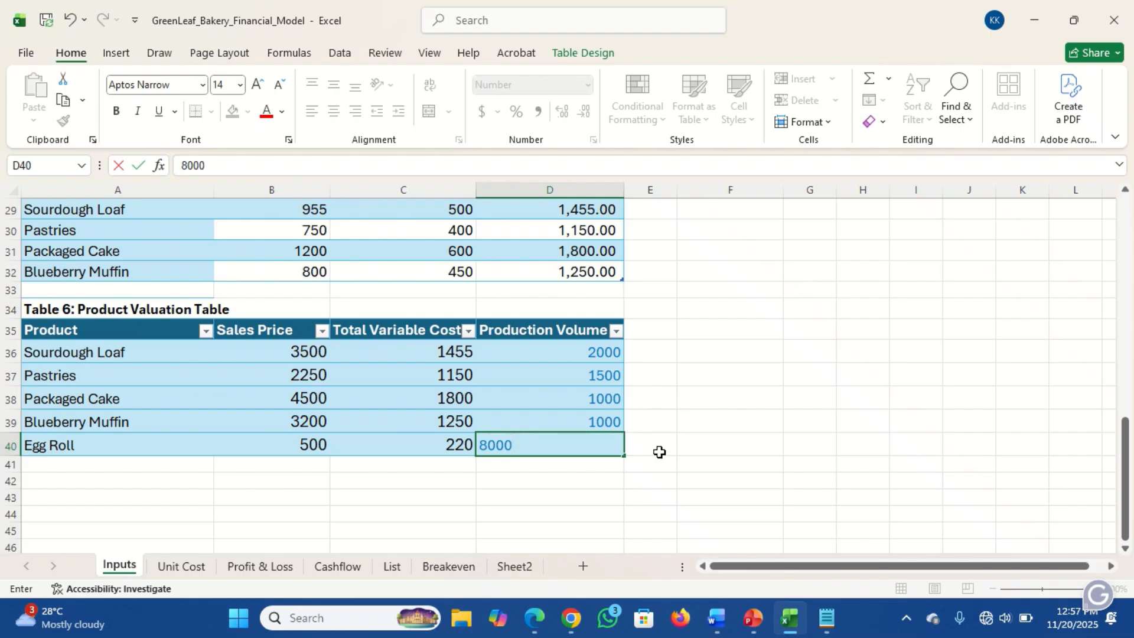
click(659, 452)
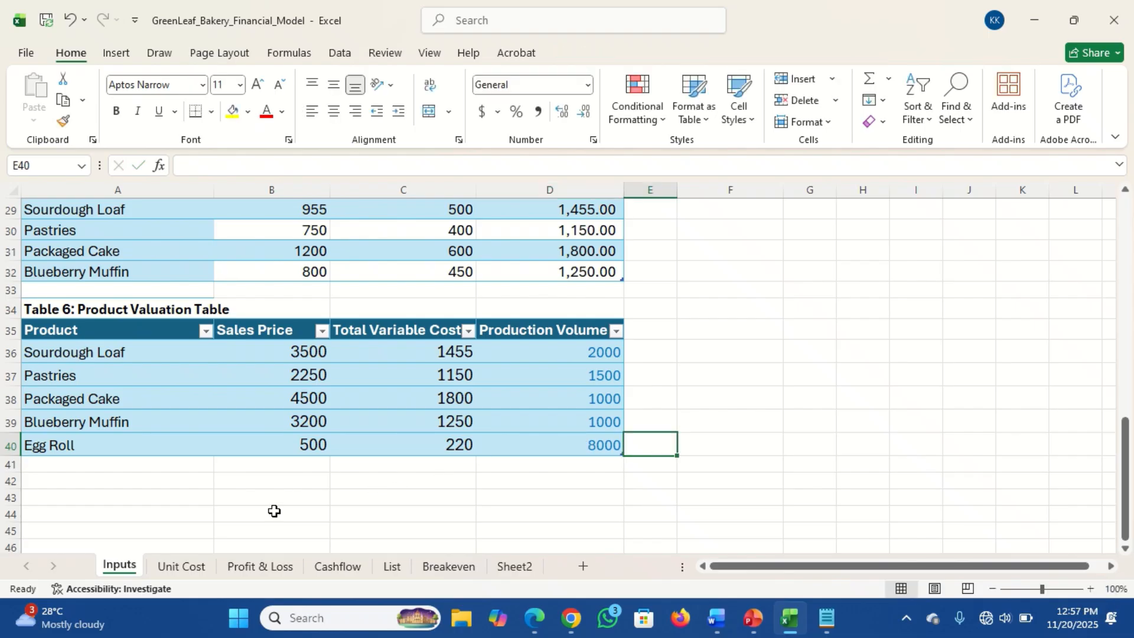
Extend the bakery-wide table on the Breakeven sheet to Egg Roll by filling the product reference in A18 down to A19
click(450, 565)
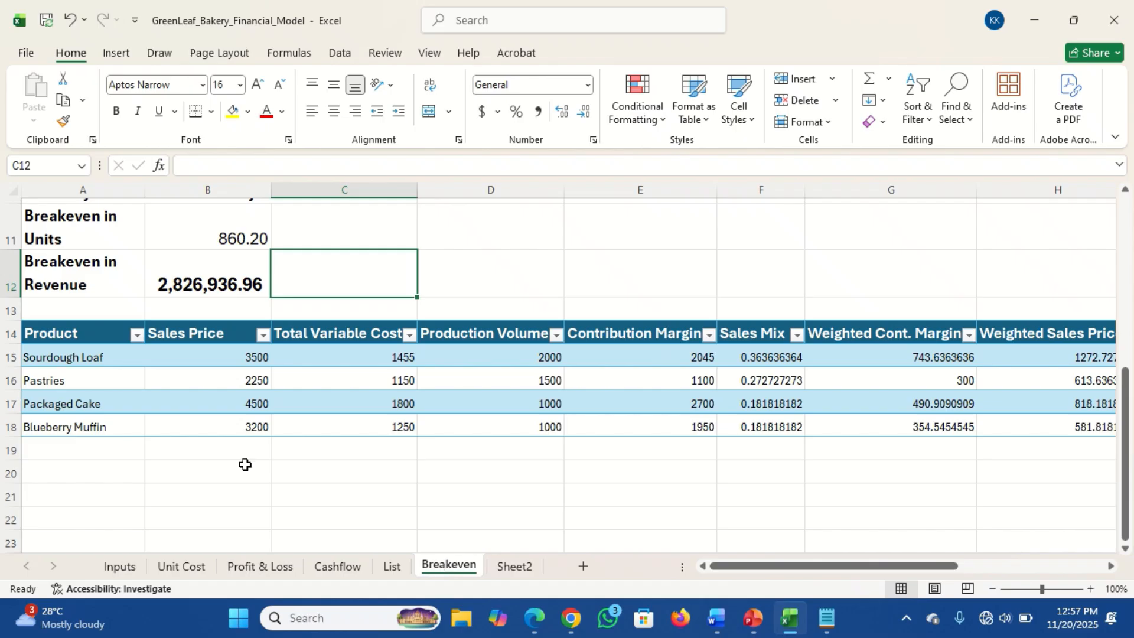
click(135, 430)
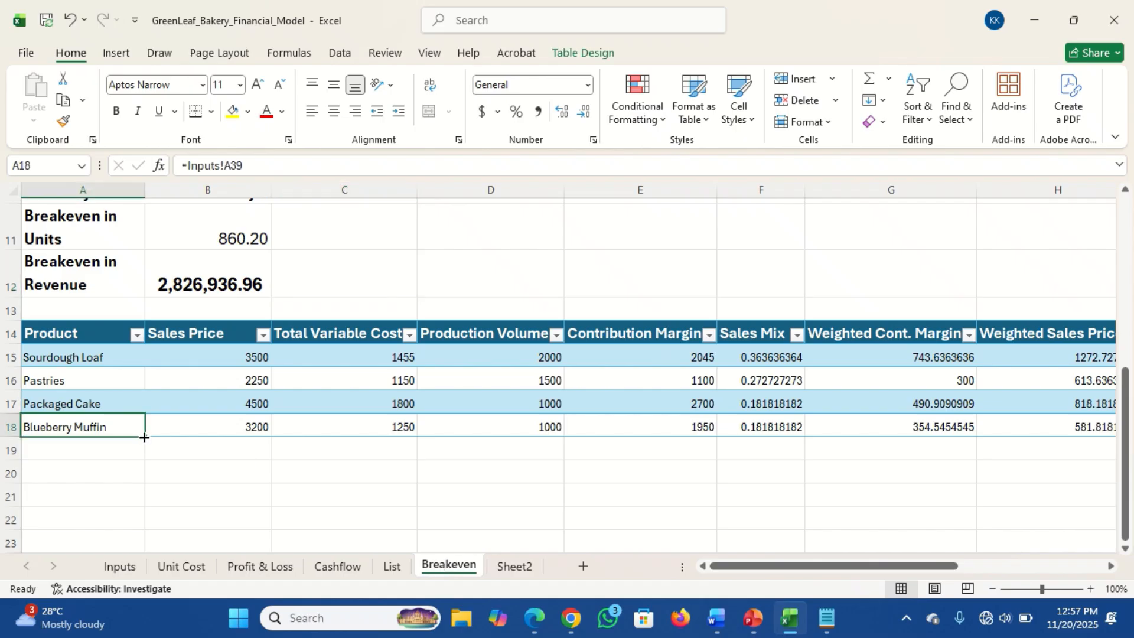
drag(144, 438, 144, 451)
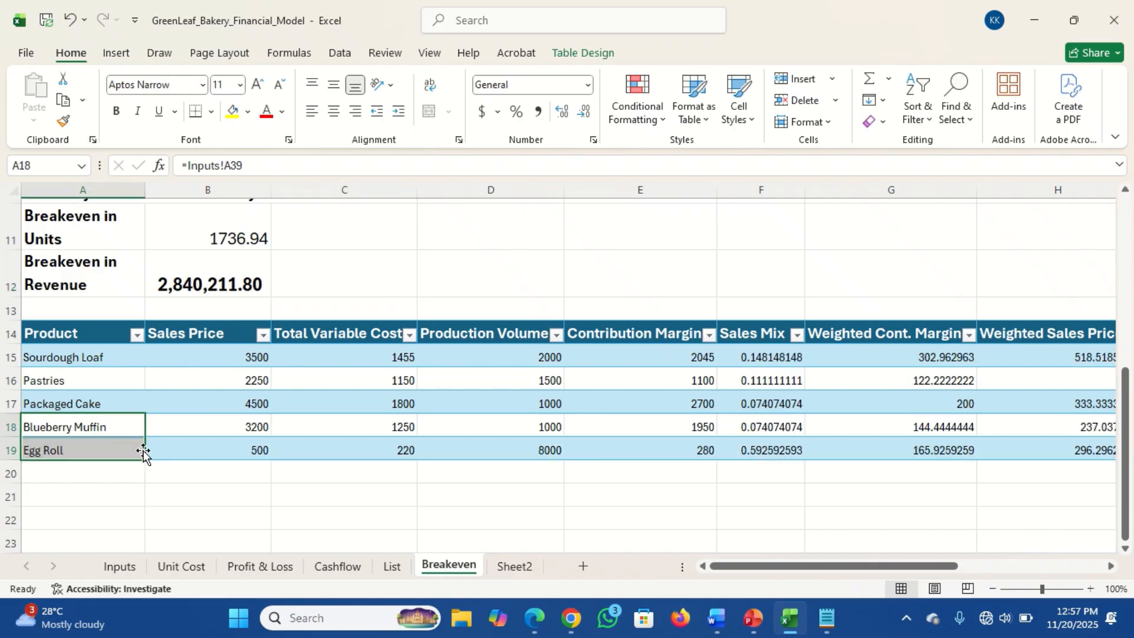
Examine the formulas in the Egg Roll row and the recalculated bakery-wide breakeven units and revenue
click(228, 450)
click(331, 454)
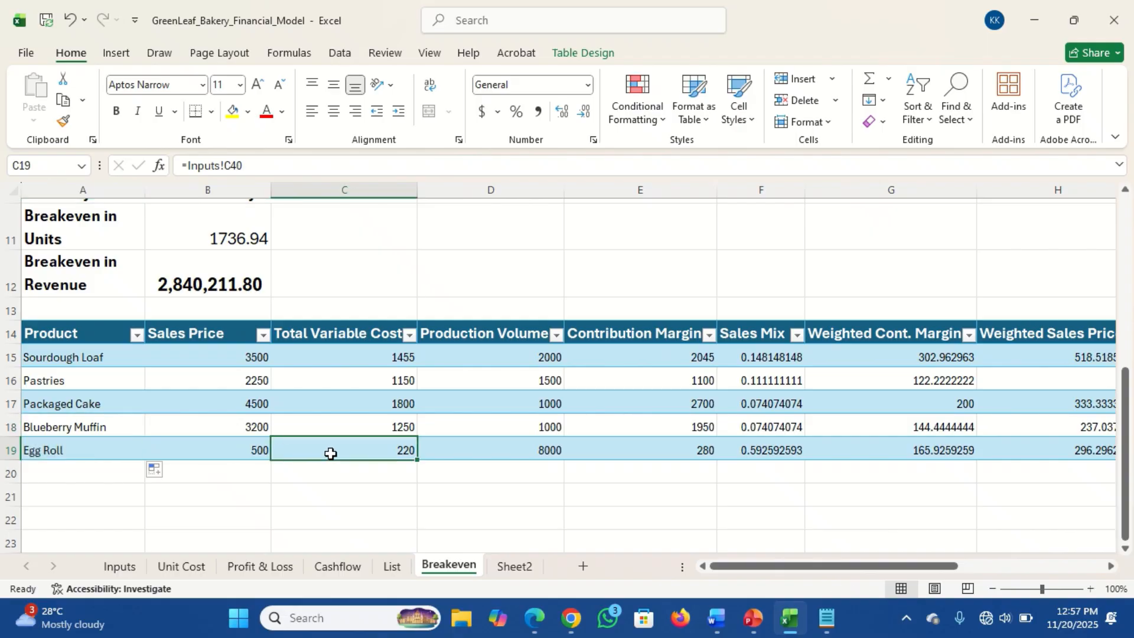
click(542, 450)
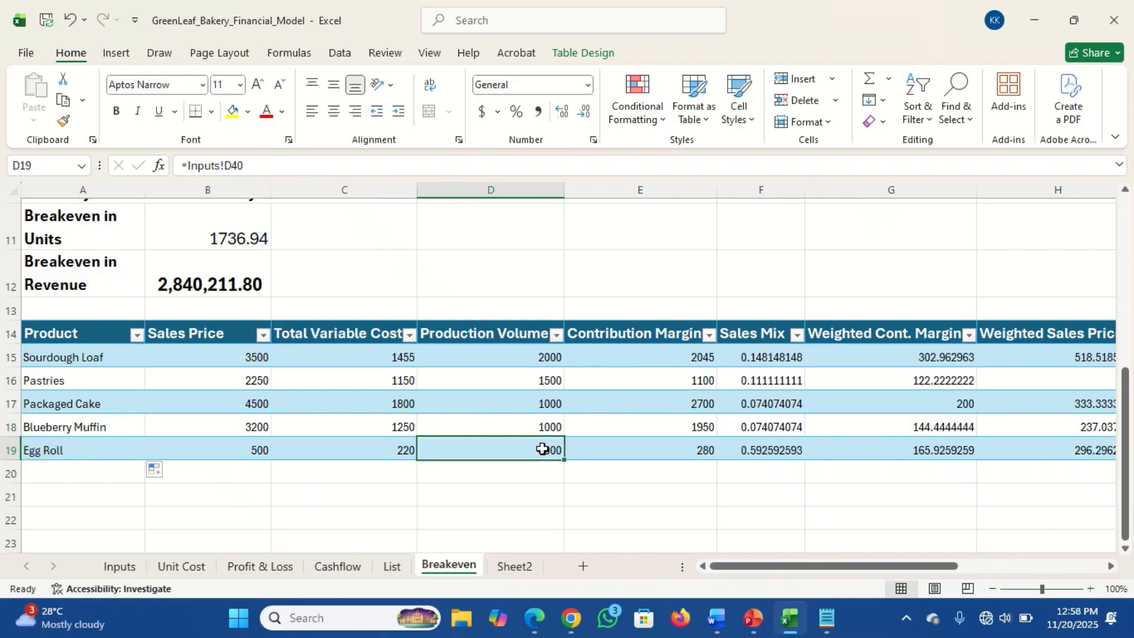
click(651, 451)
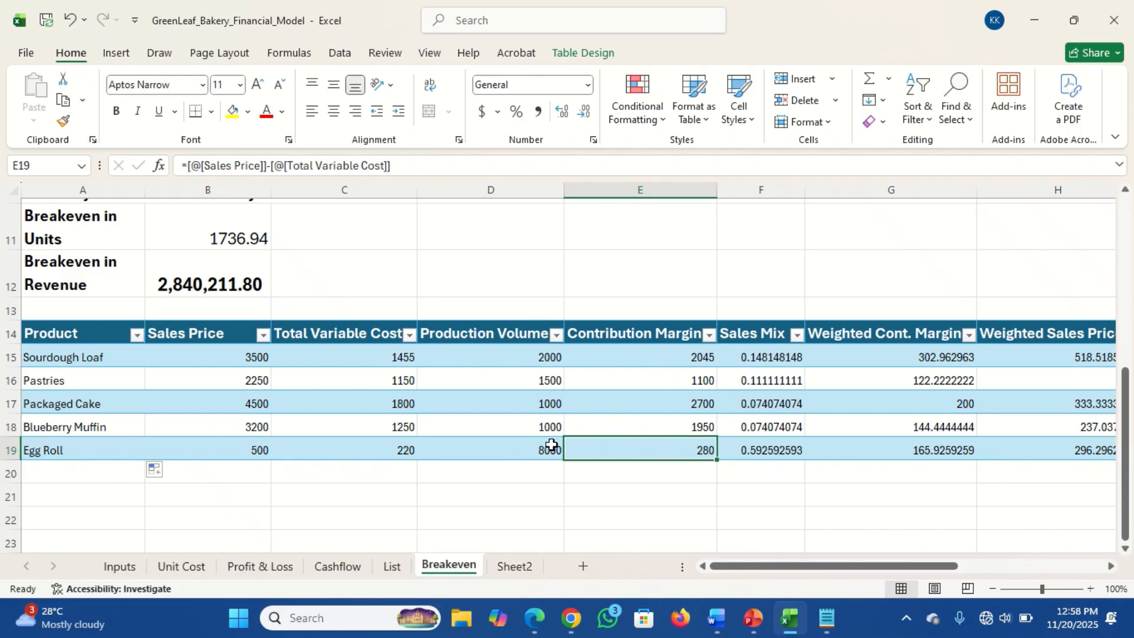
click(392, 448)
click(667, 446)
click(780, 449)
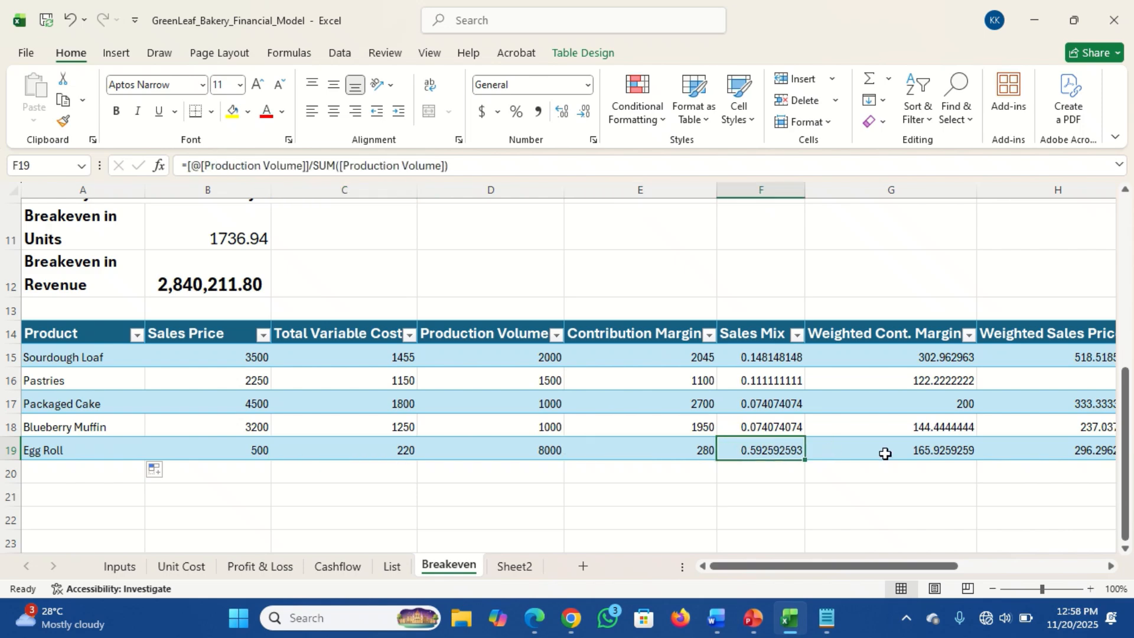
click(926, 455)
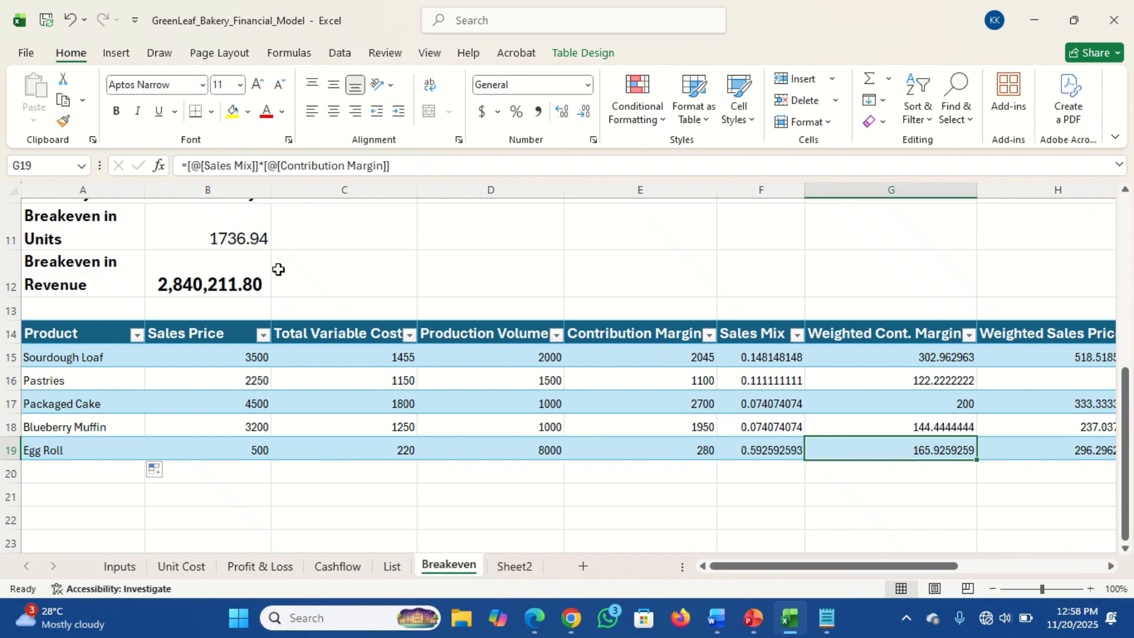
click(197, 234)
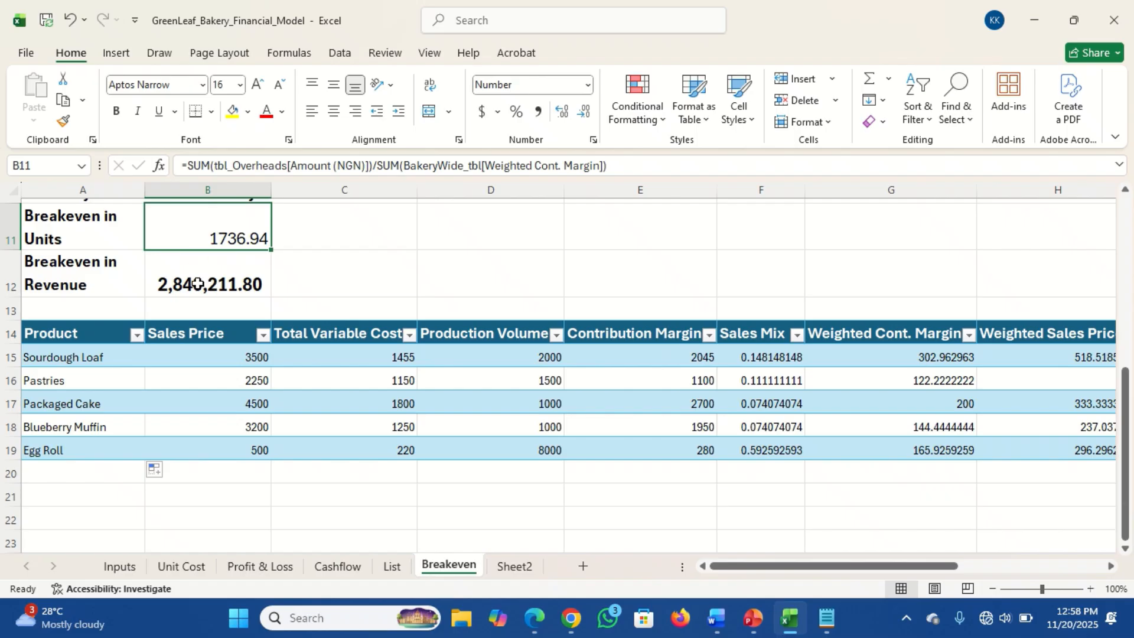
click(198, 284)
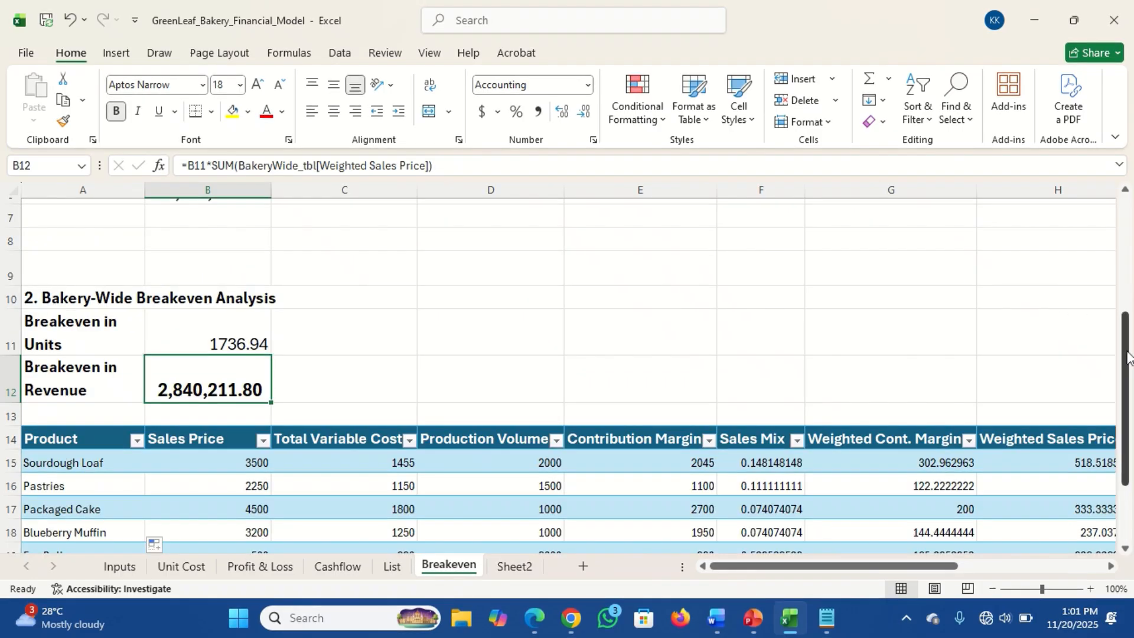
Begin a new table on the Breakeven sheet with the headings Units Sold in H1 and Fixed Cost in I1
drag(1127, 358, 1127, 244)
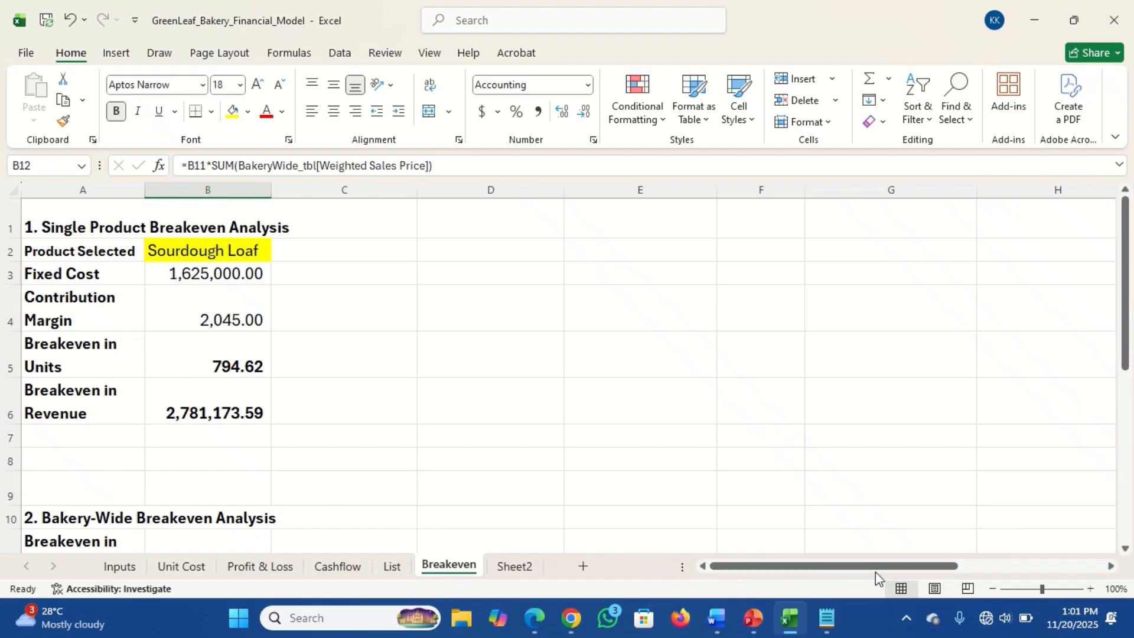
drag(876, 570, 910, 583)
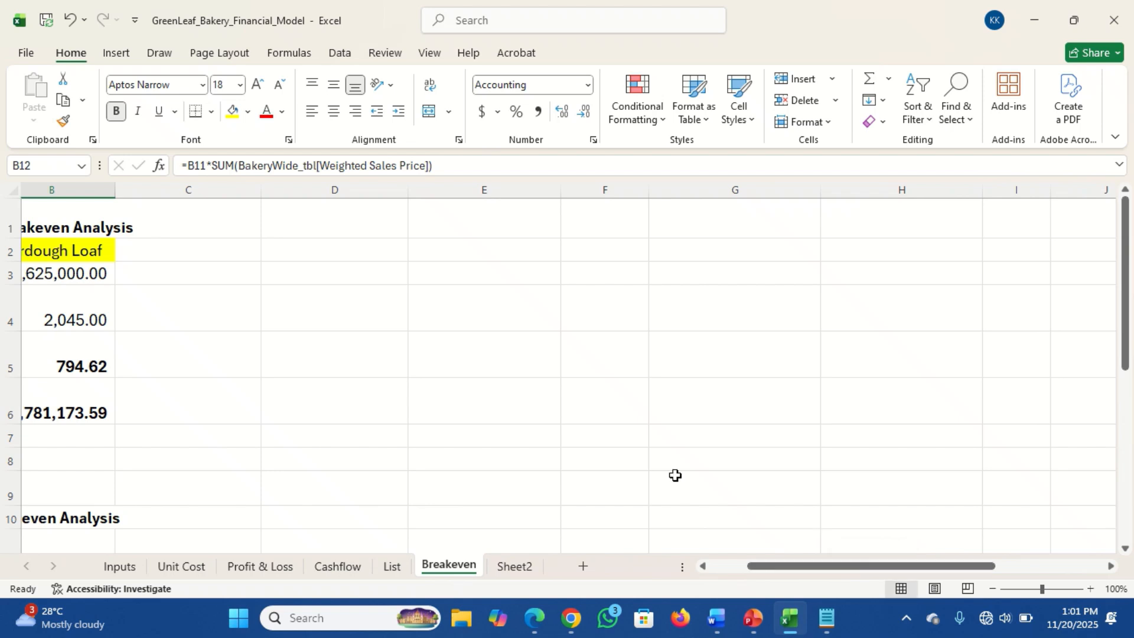
click(842, 219)
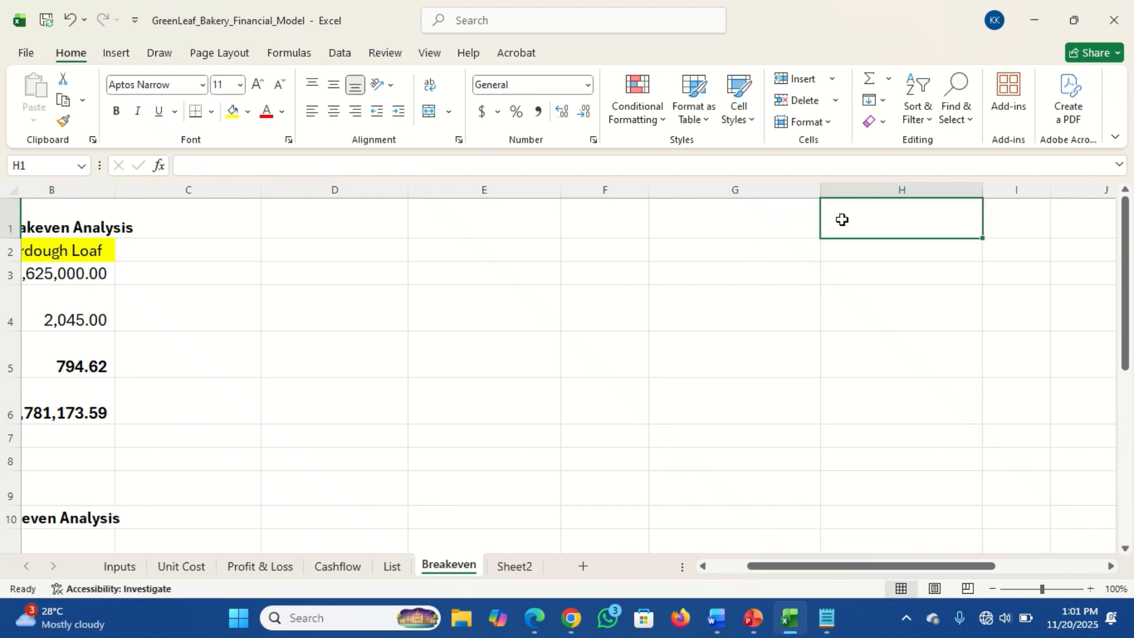
text(Un)
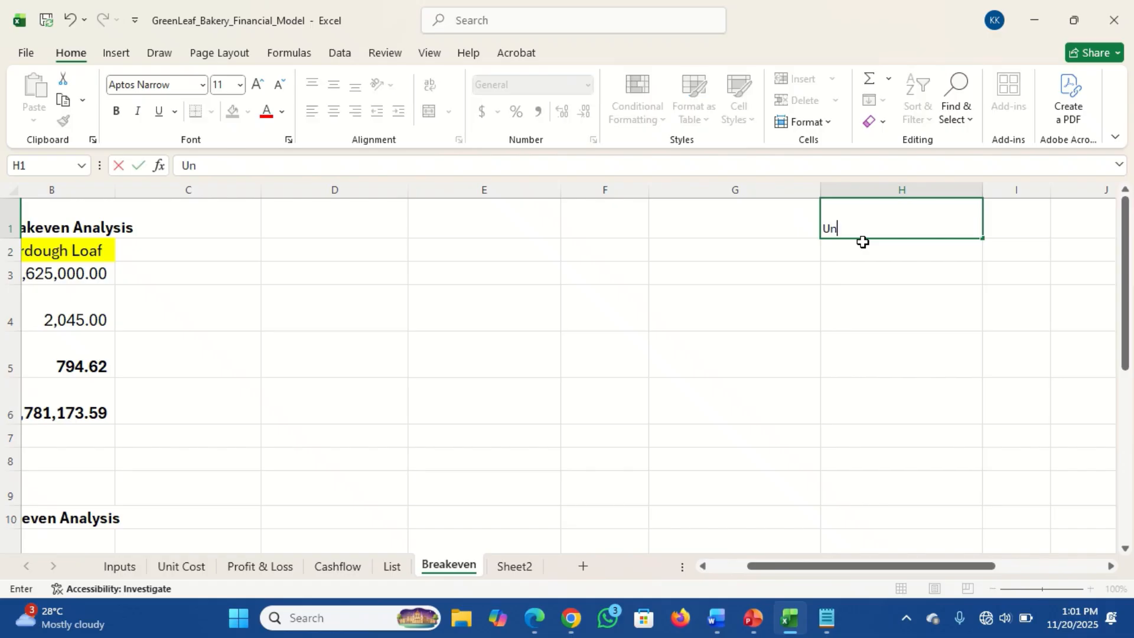
text(its )
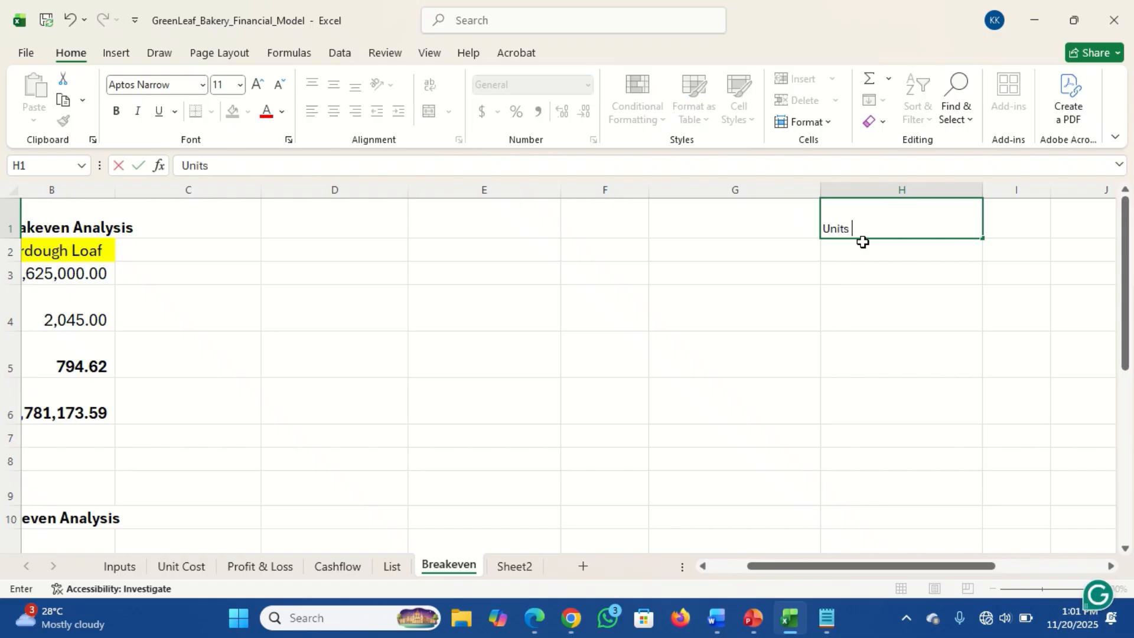
text(Sold)
key(Tab)
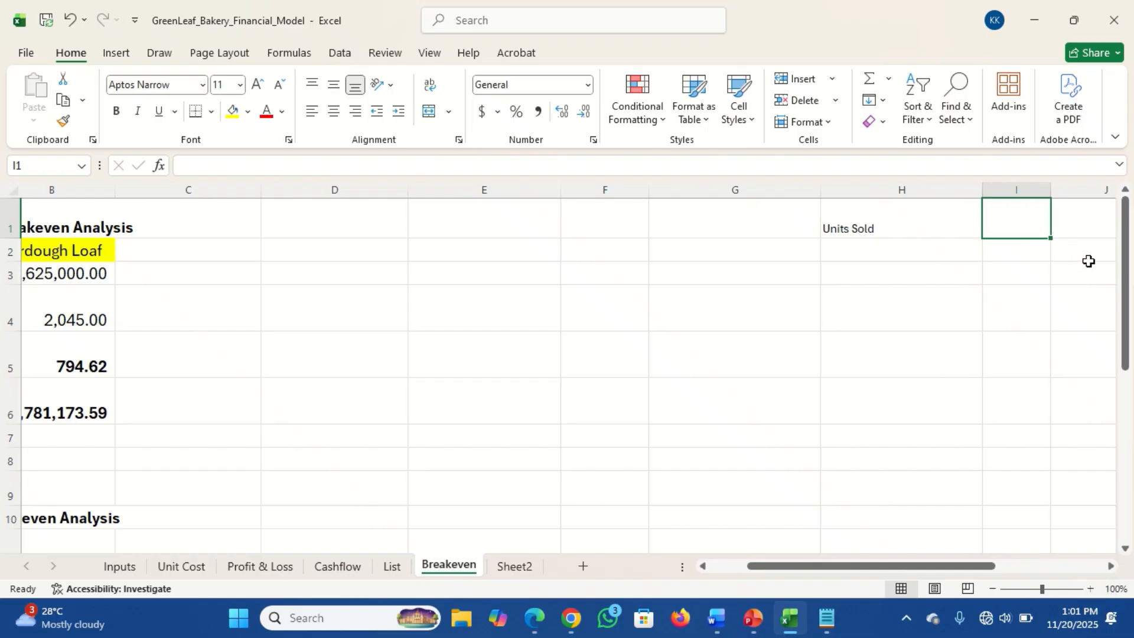
text(Fi)
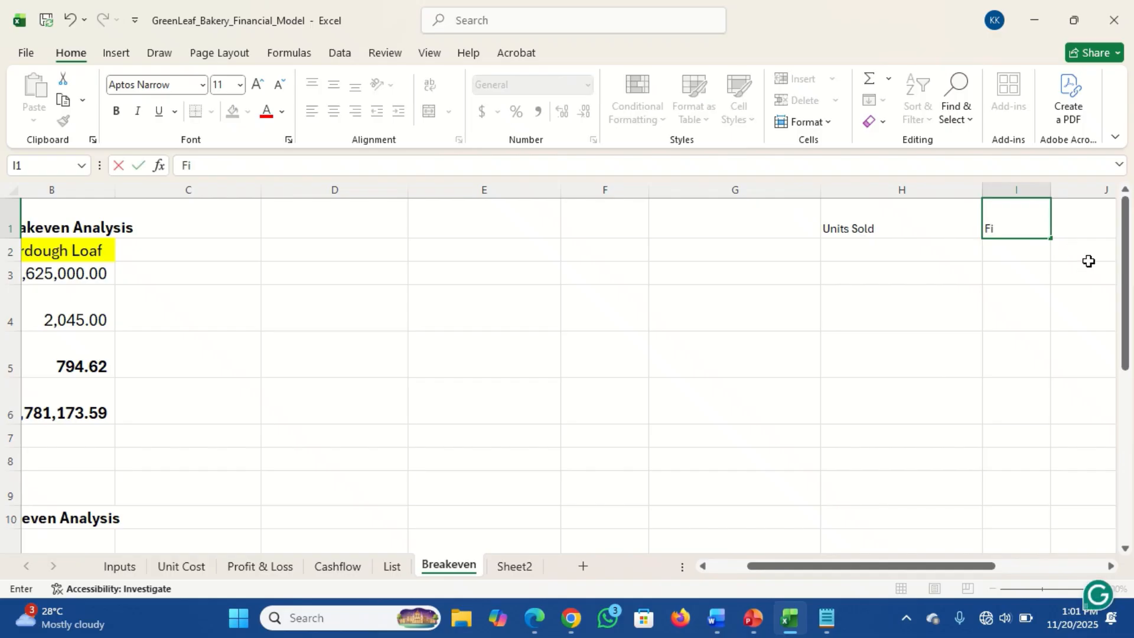
text(xed Cost)
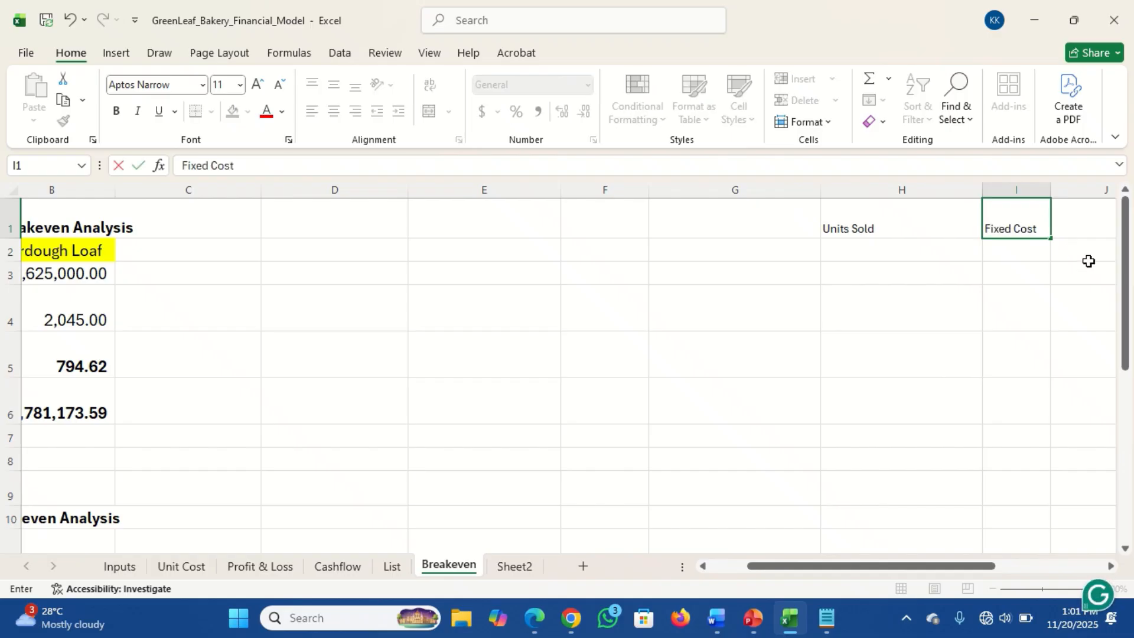
key(Tab)
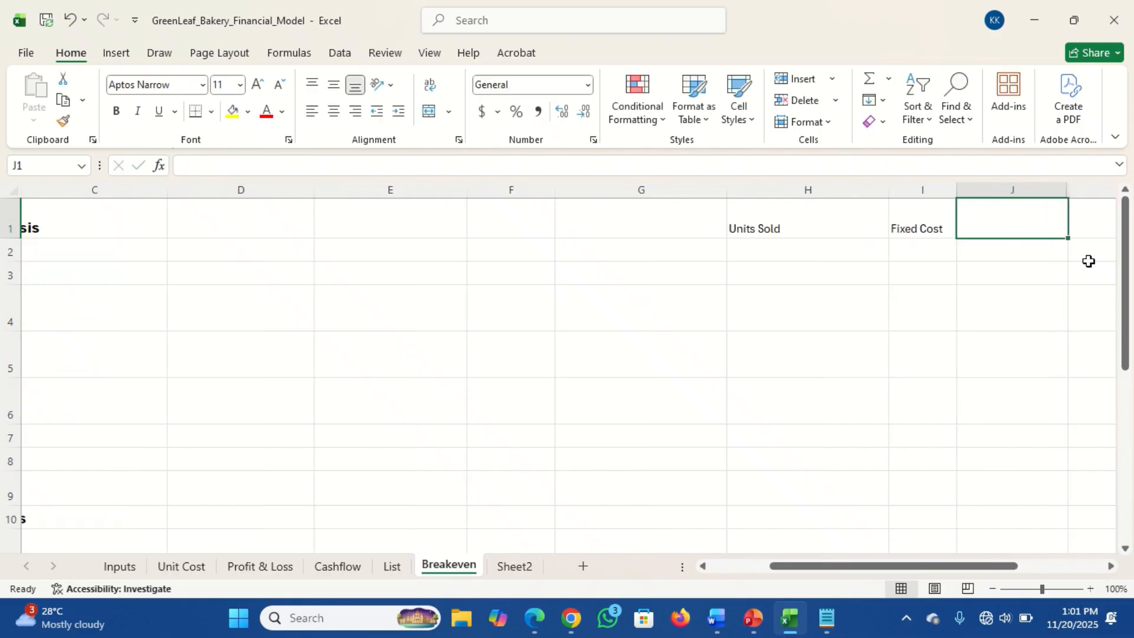
Add the headings Total Cost in J1 and Total Revenue in L1
text(Total)
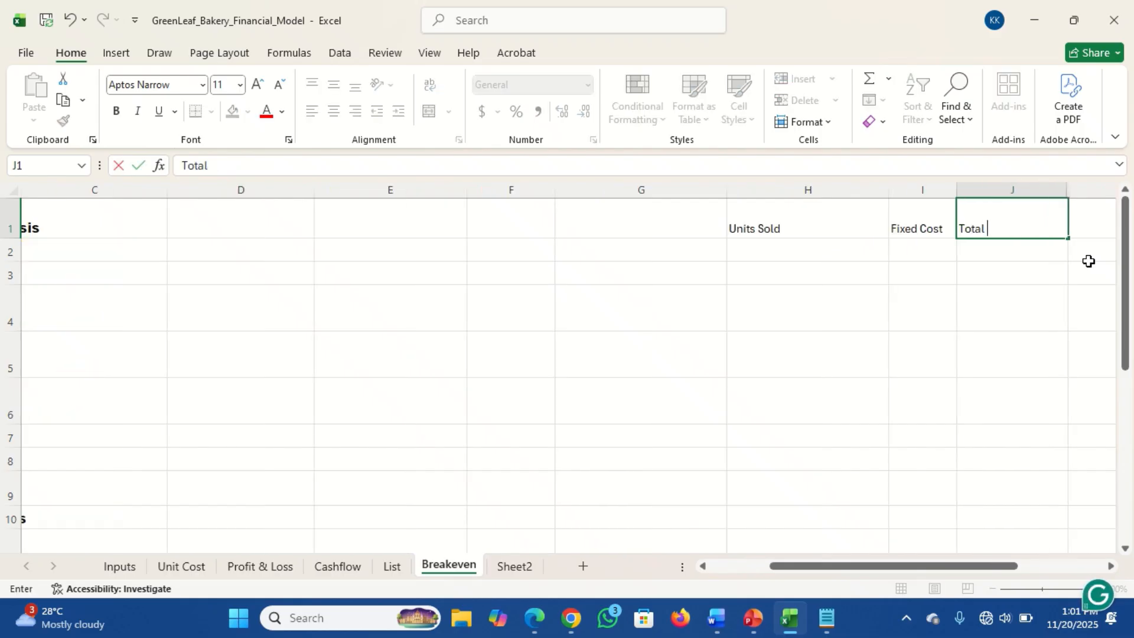
text( Cost)
key(ctrl+Return)
key(Tab)
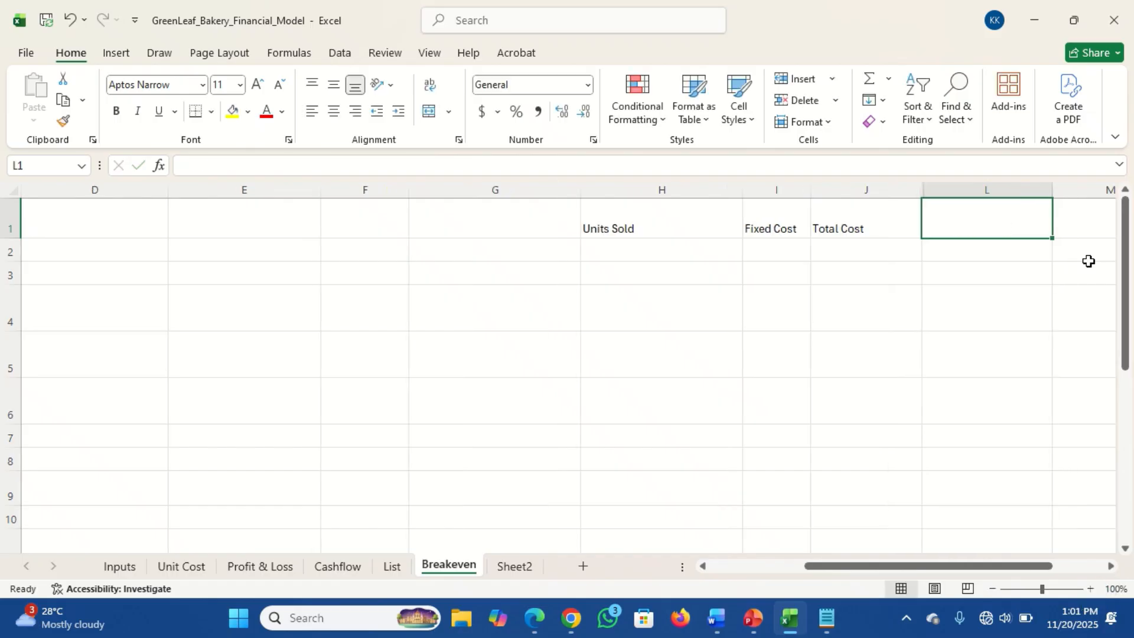
text(Total Re)
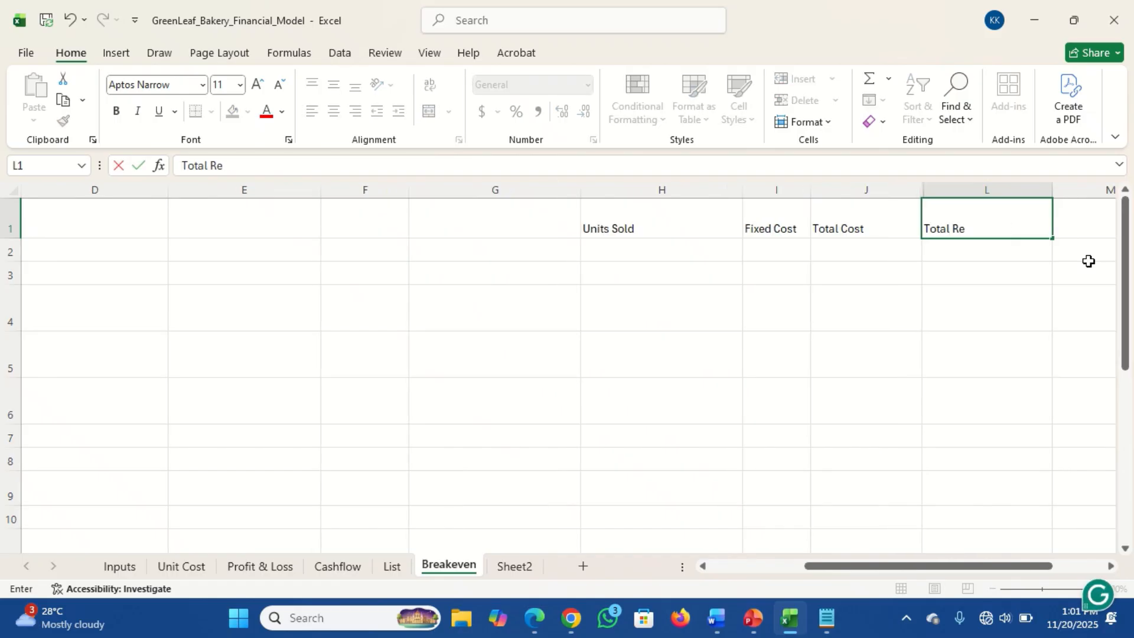
text(venue)
key(Return)
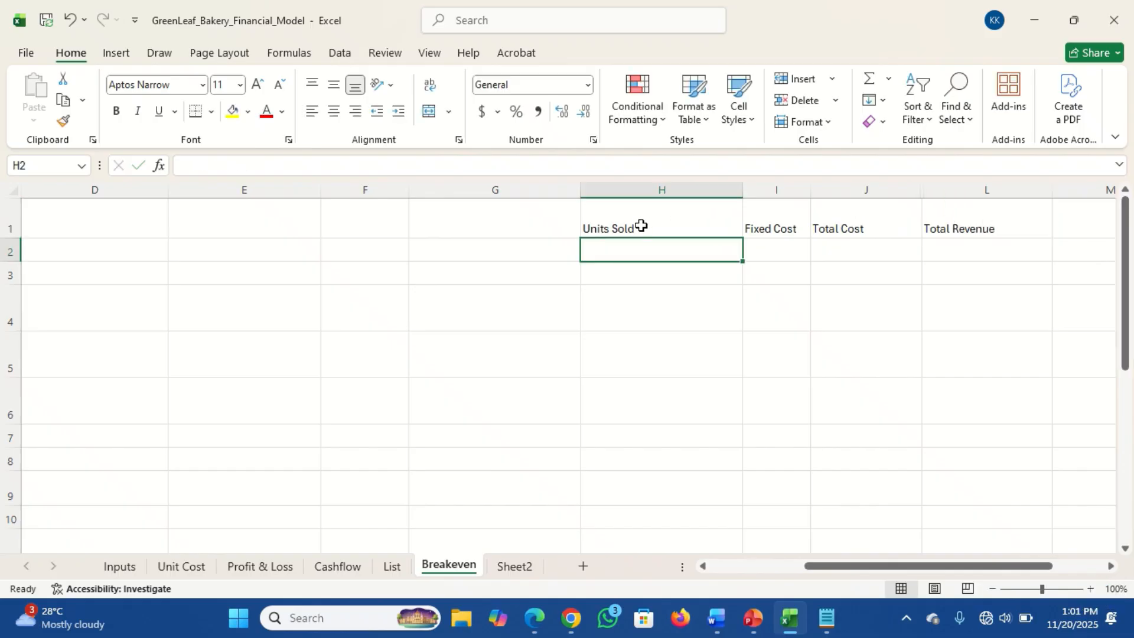
Make the headings in H1:L1 bold and increase their font size to 16
drag(641, 226, 951, 211)
key(ctrl+b)
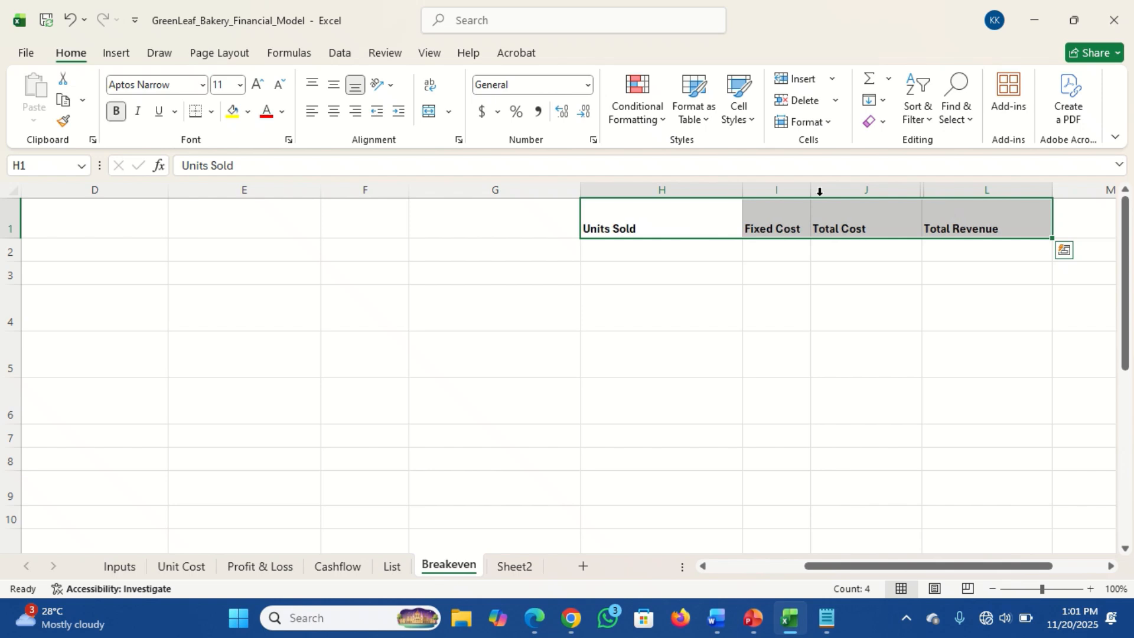
click(258, 85)
click(258, 84)
click(258, 86)
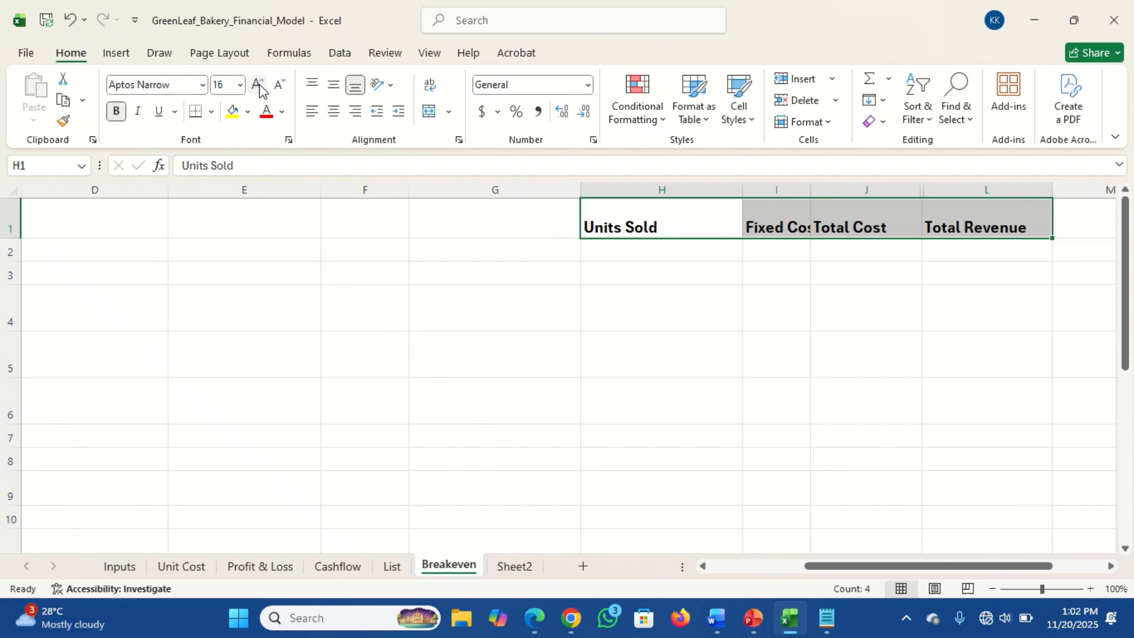
Narrow column H to fit the Units Sold heading and widen columns I and K
click(625, 246)
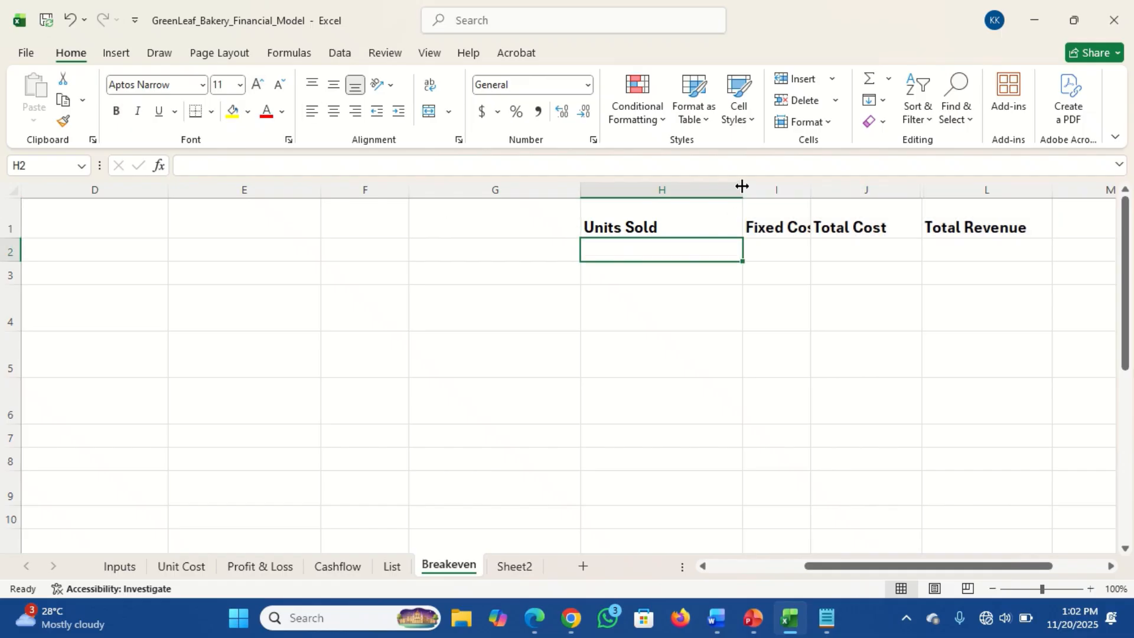
drag(742, 186, 669, 210)
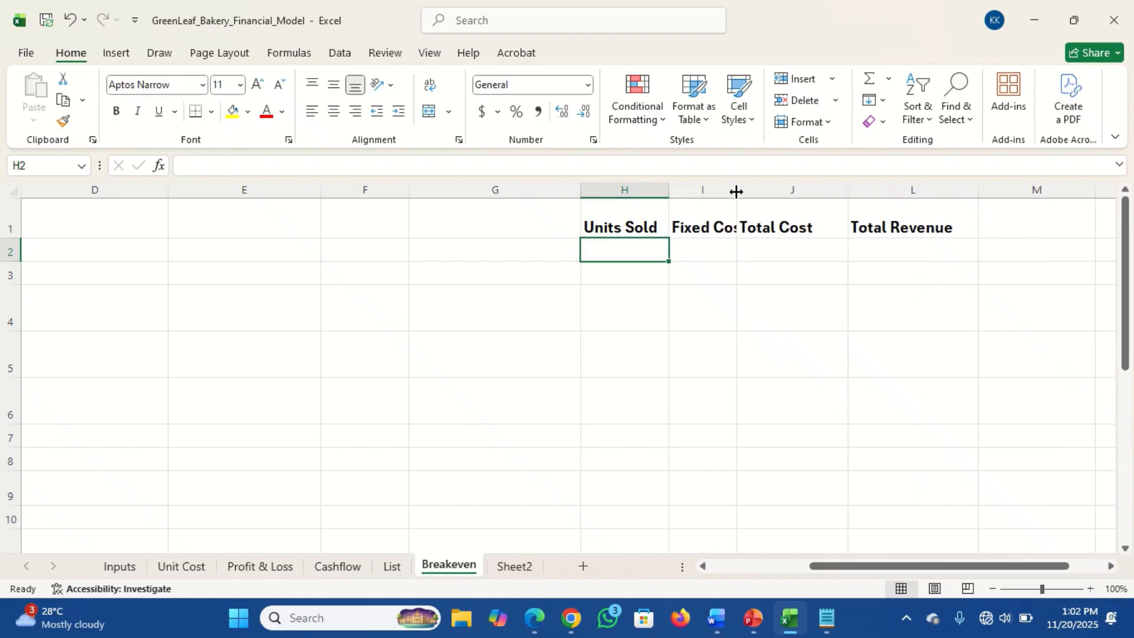
drag(736, 192, 831, 192)
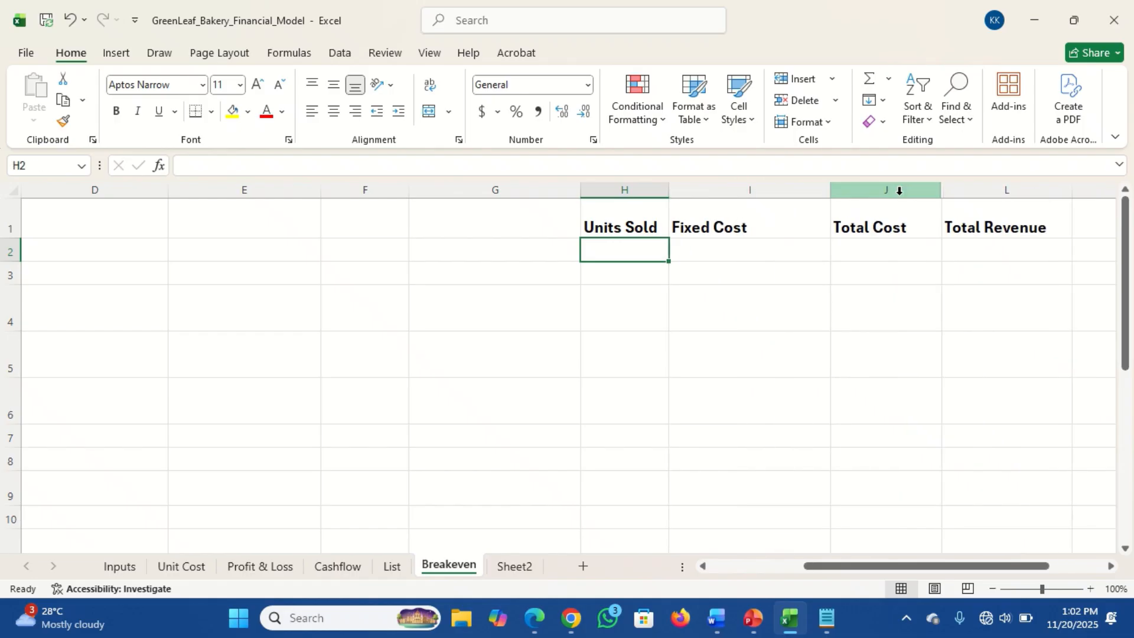
drag(945, 191, 959, 191)
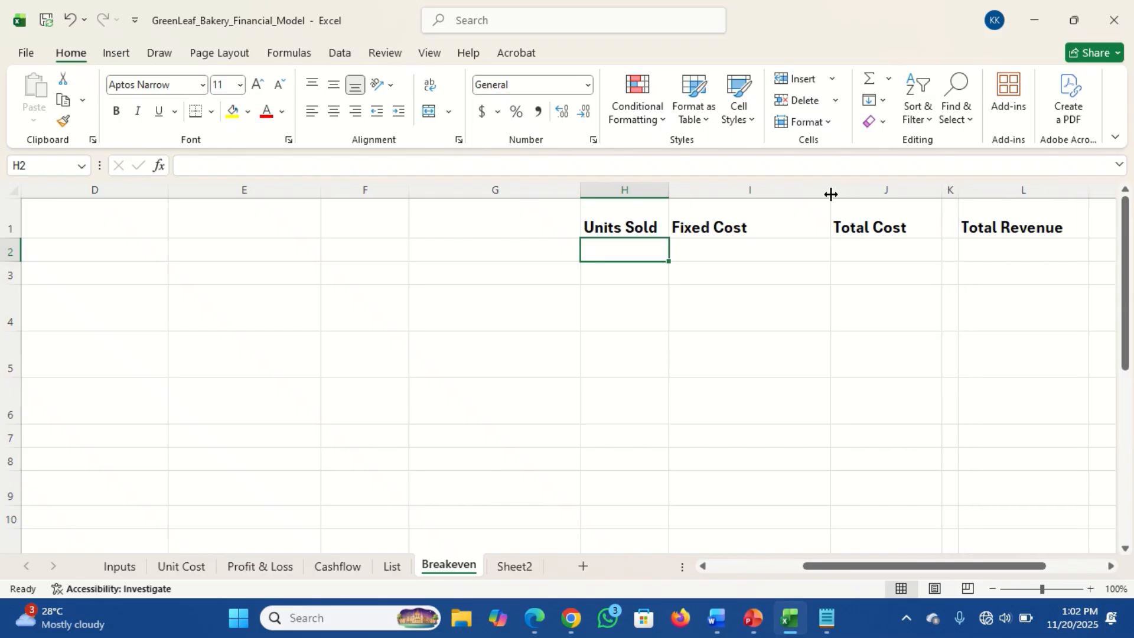
drag(830, 194, 814, 199)
click(724, 245)
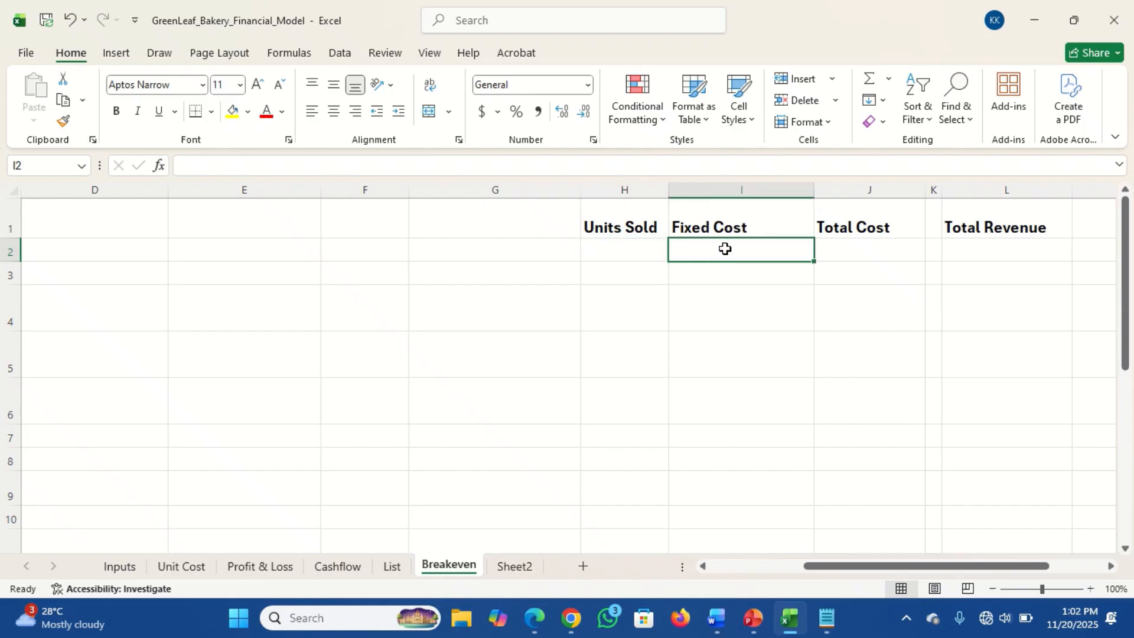
Enter 0 as the first Units Sold value in H2 and set the font size of the table area below the headings to 18
click(626, 245)
text(0)
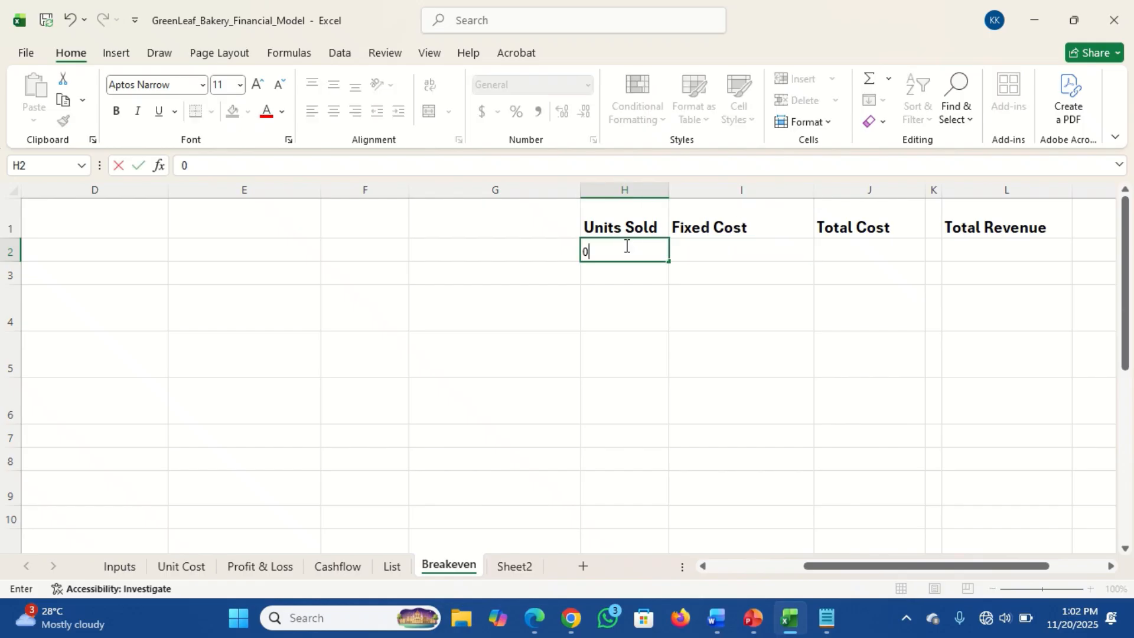
key(Return)
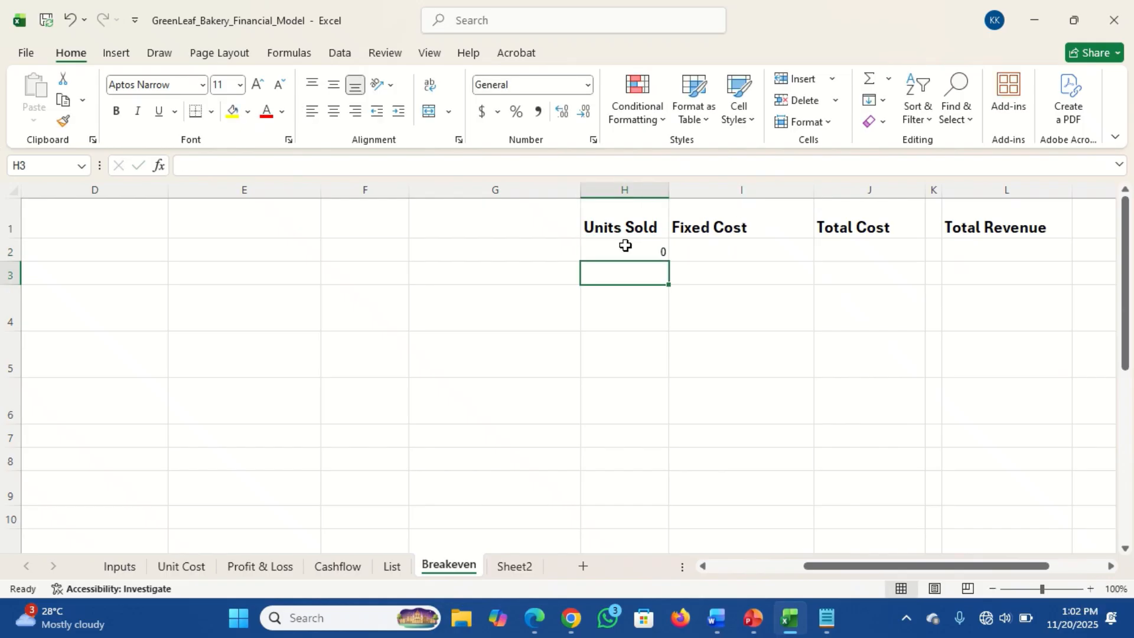
mouse_move(627, 251)
mouse_down()
mouse_move(951, 268)
mouse_move(962, 532)
mouse_up()
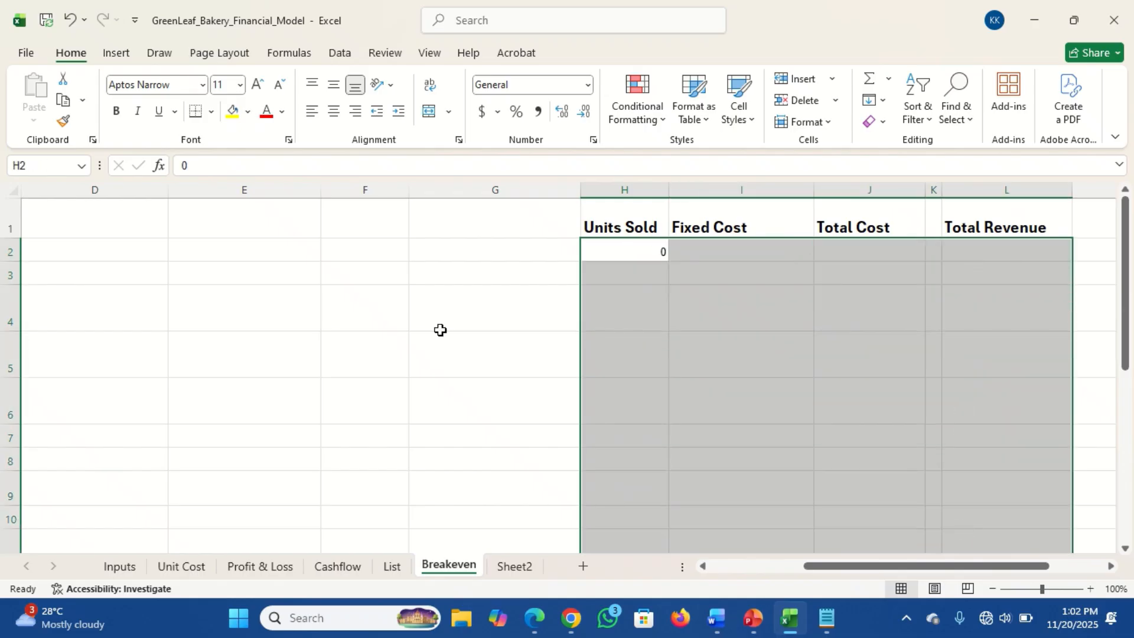
click(239, 89)
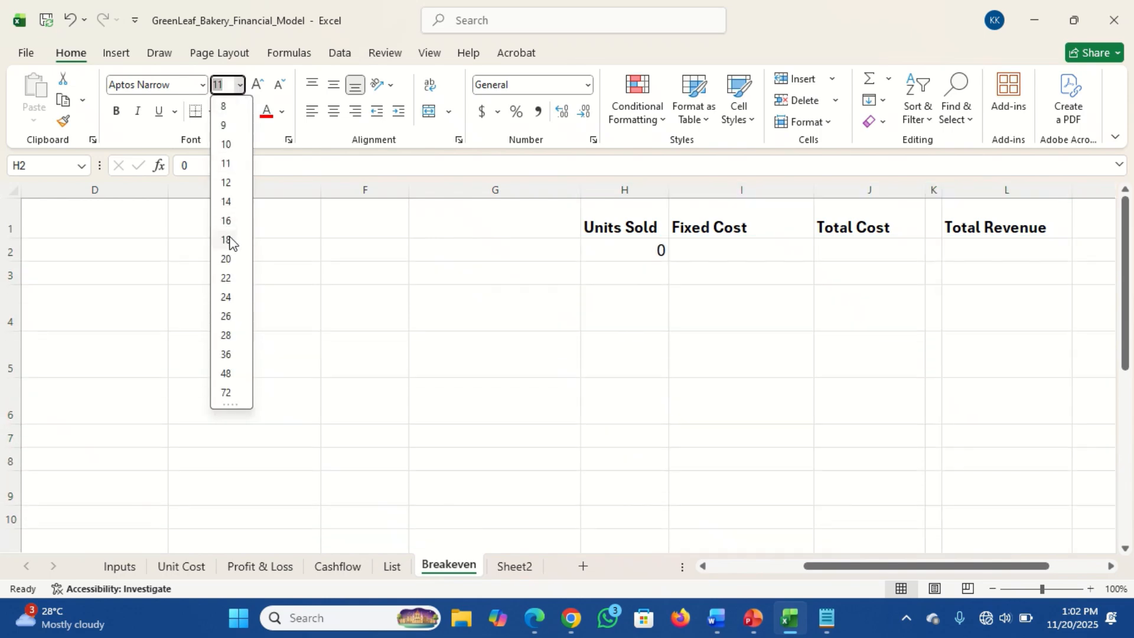
click(228, 239)
Enter 250 in H3 and 500 in H4, and fill the Units Sold series down to 2000 in H10
click(649, 286)
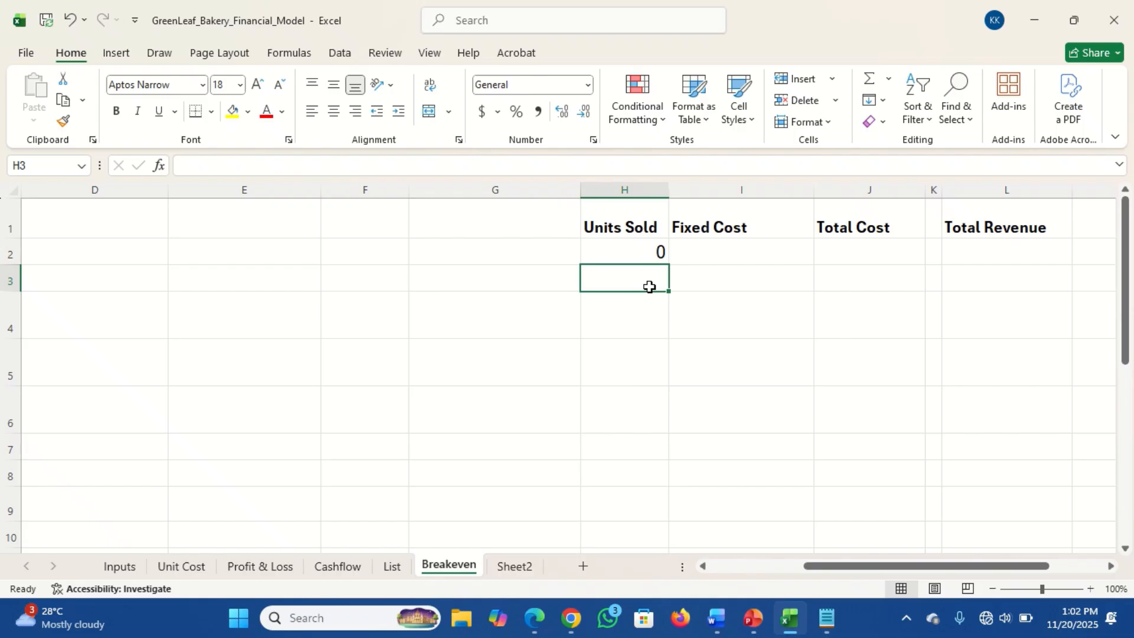
text(250)
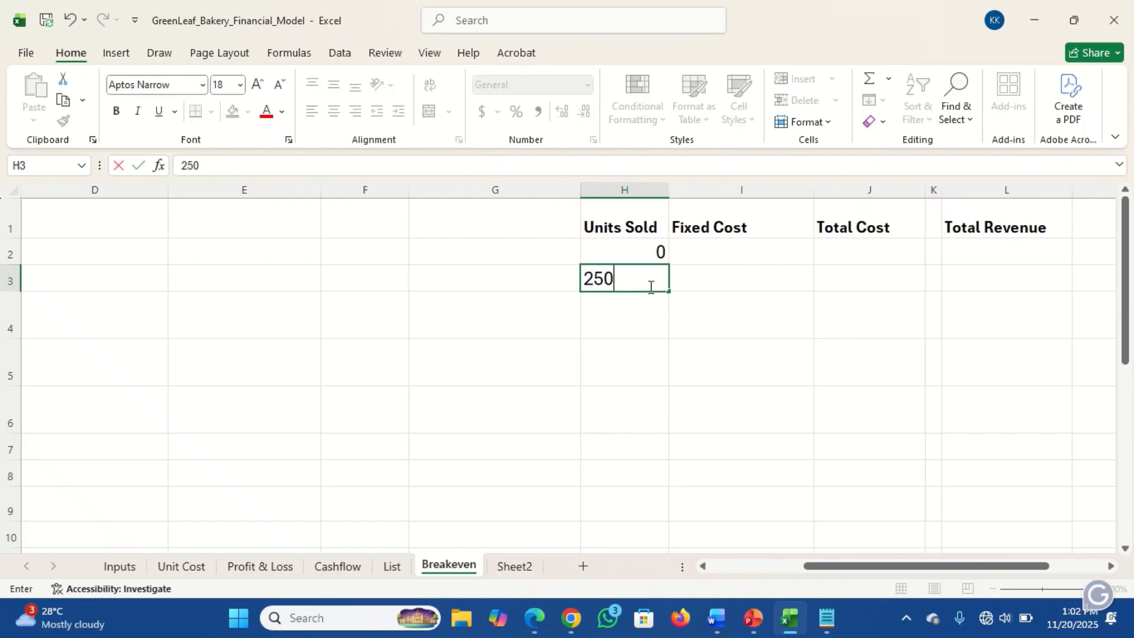
key(Return)
text(500)
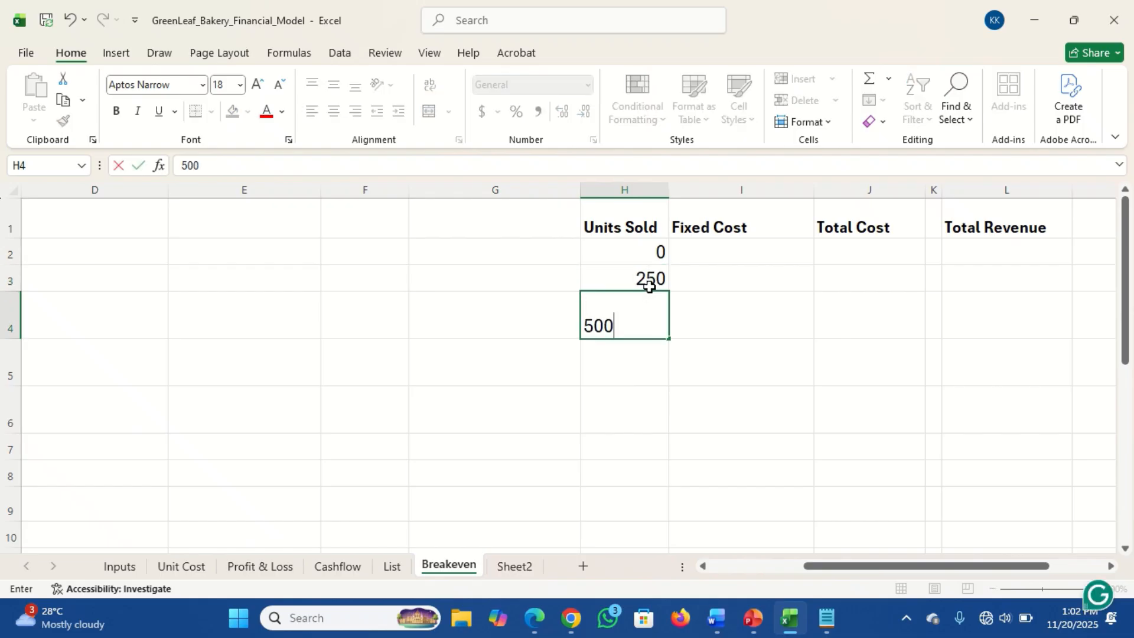
key(Return)
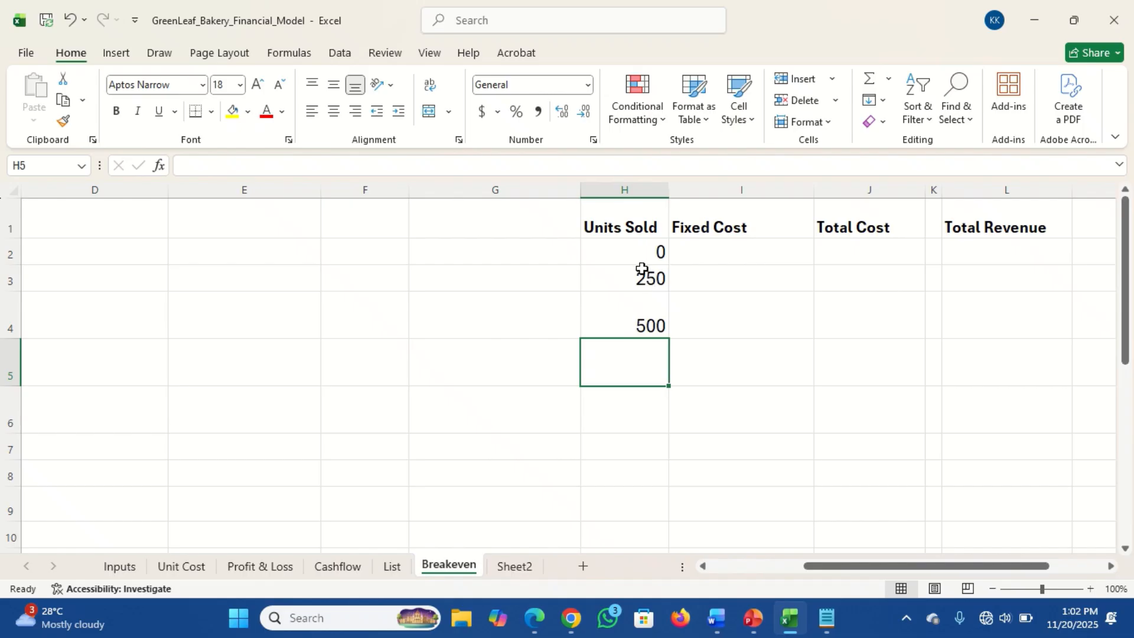
drag(641, 272, 675, 541)
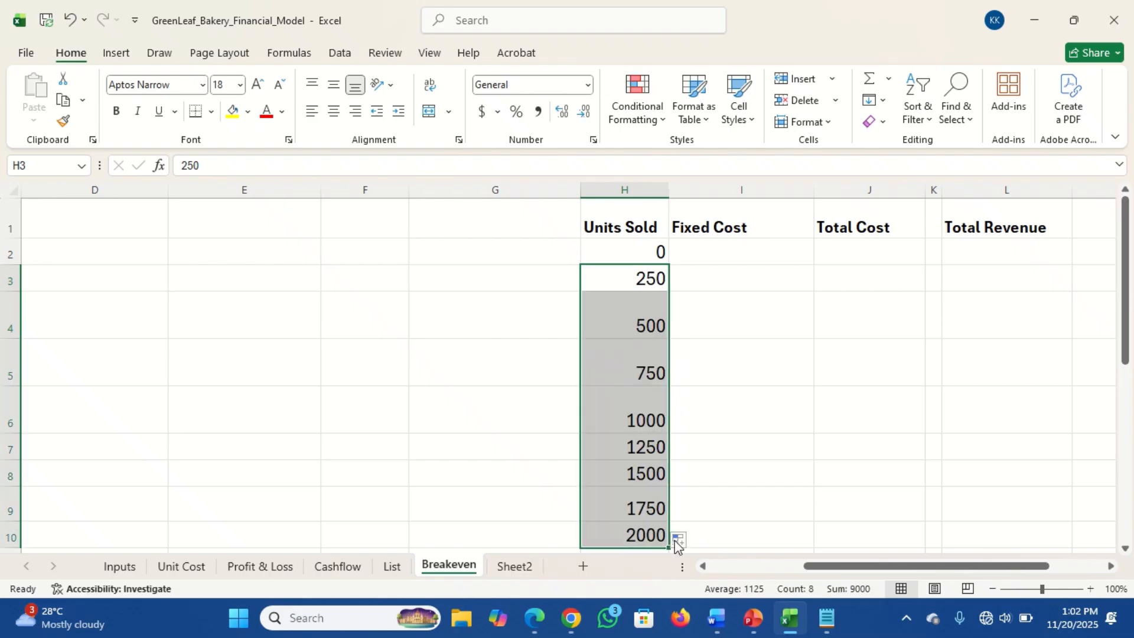
click(721, 255)
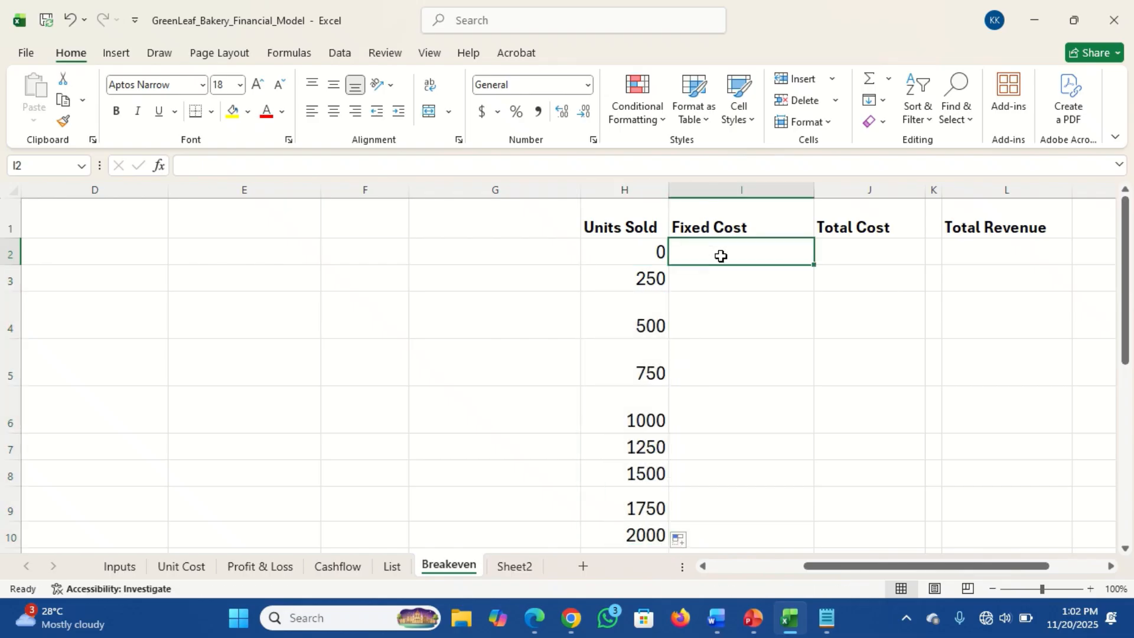
text(=)
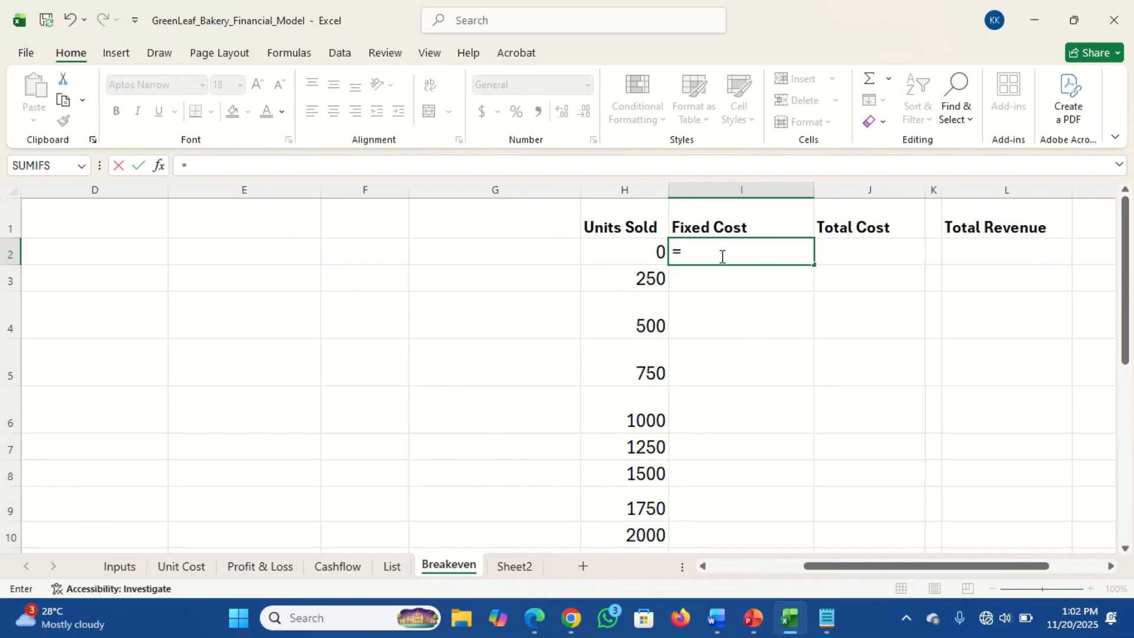
text(sum)
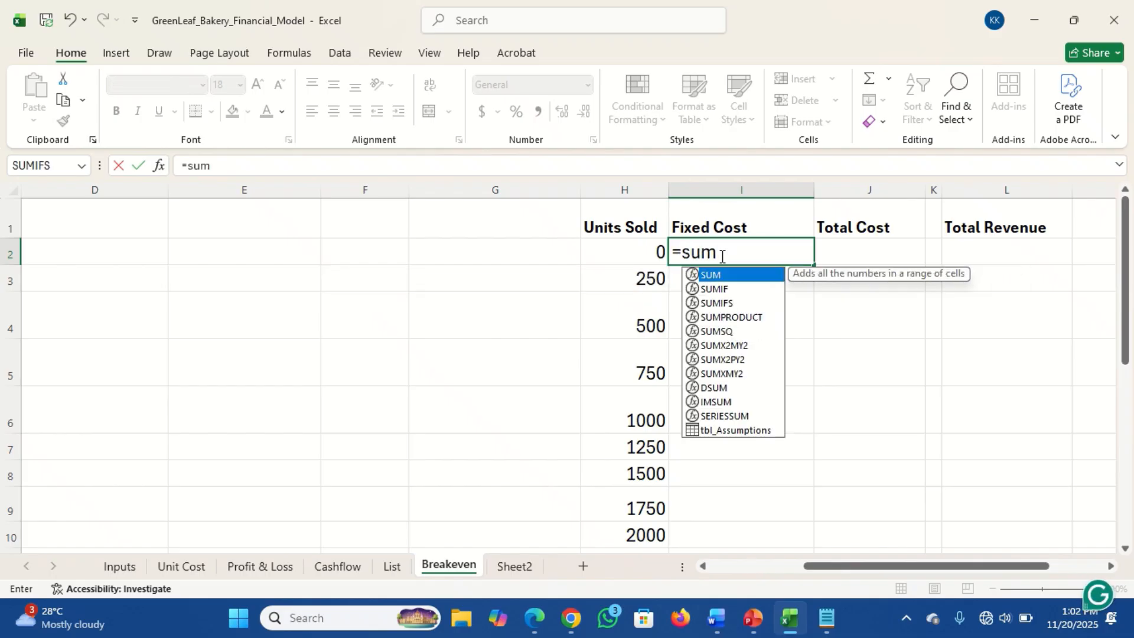
key(Tab)
key(BackSpace)
key(BackSpace)
key(BackSpace)
key(BackSpace)
key(BackSpace)
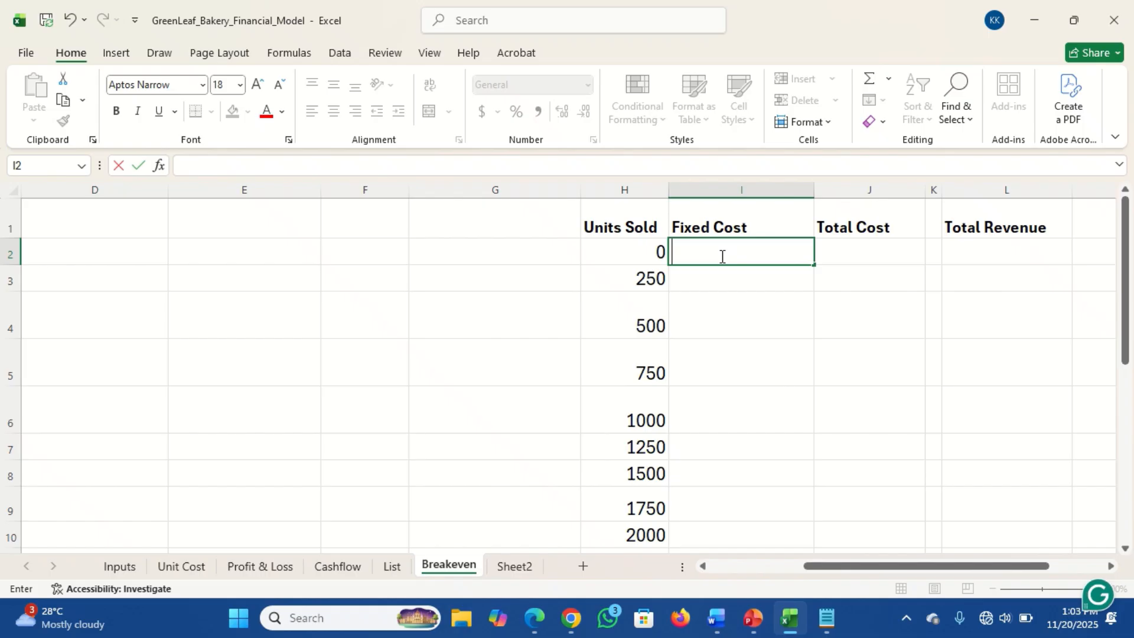
Enter a formula in I2 that links the first Fixed Cost value to B3 of the single-product analysis
text(=)
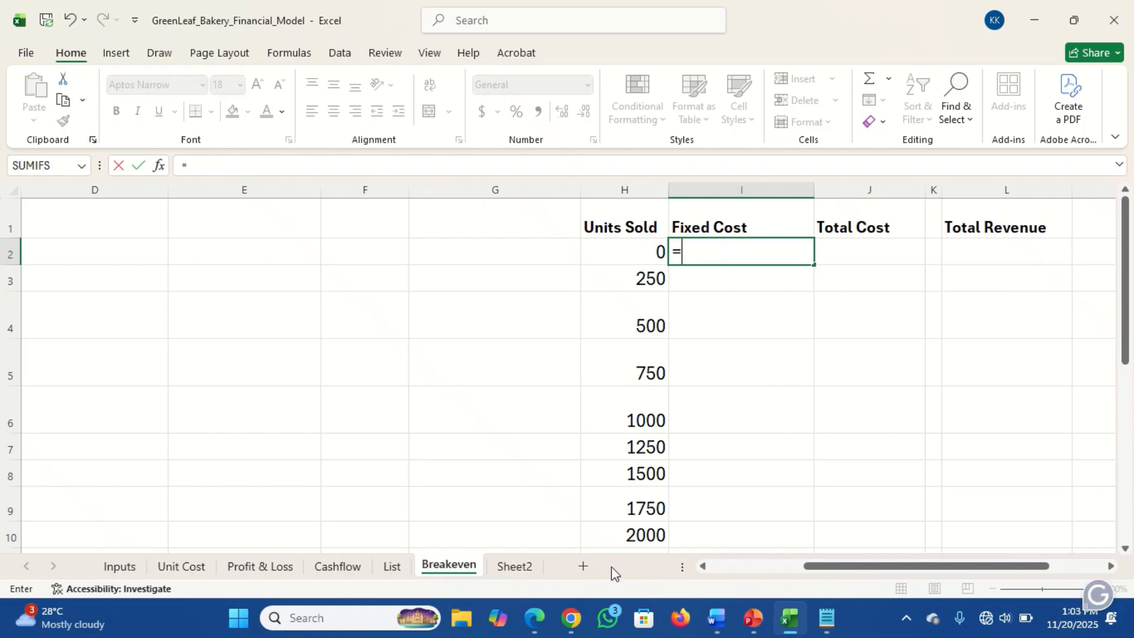
click(726, 564)
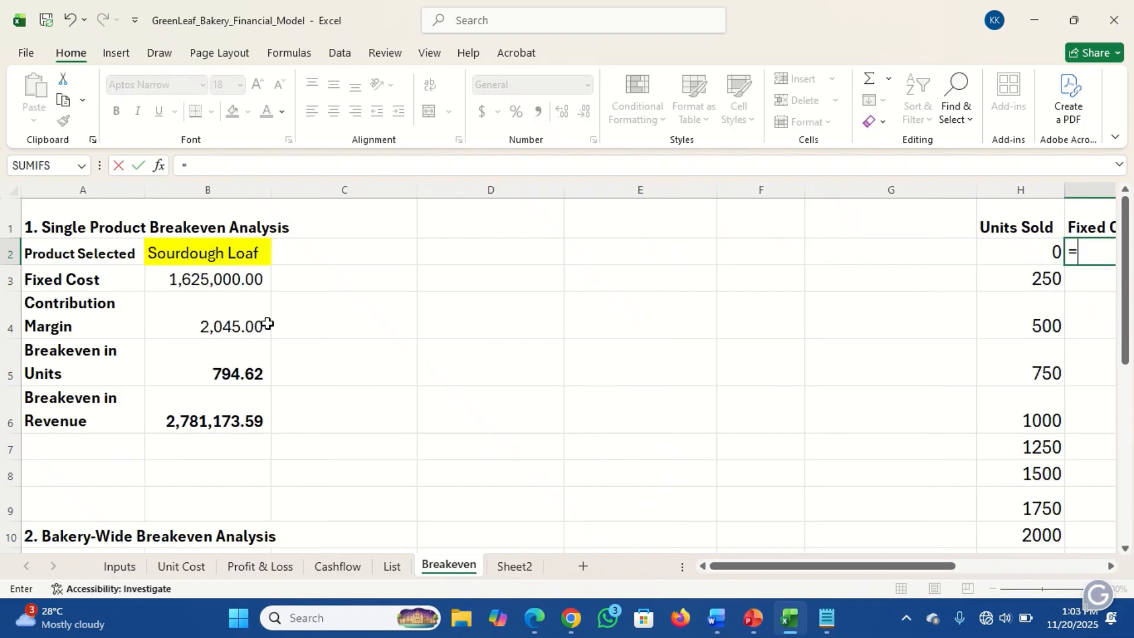
click(219, 282)
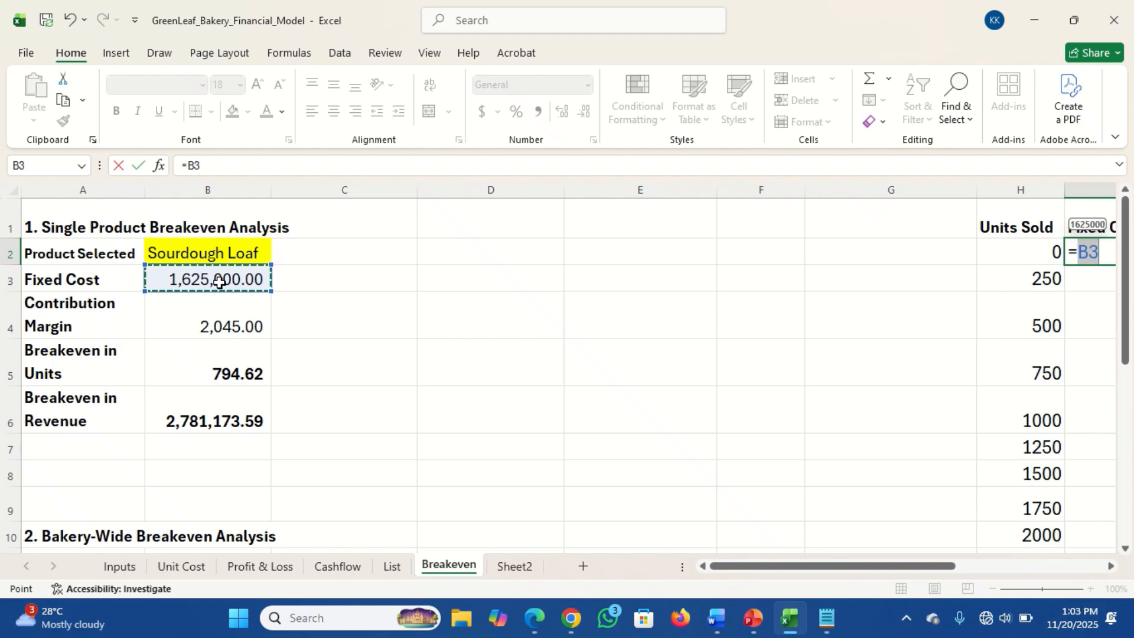
key(Return)
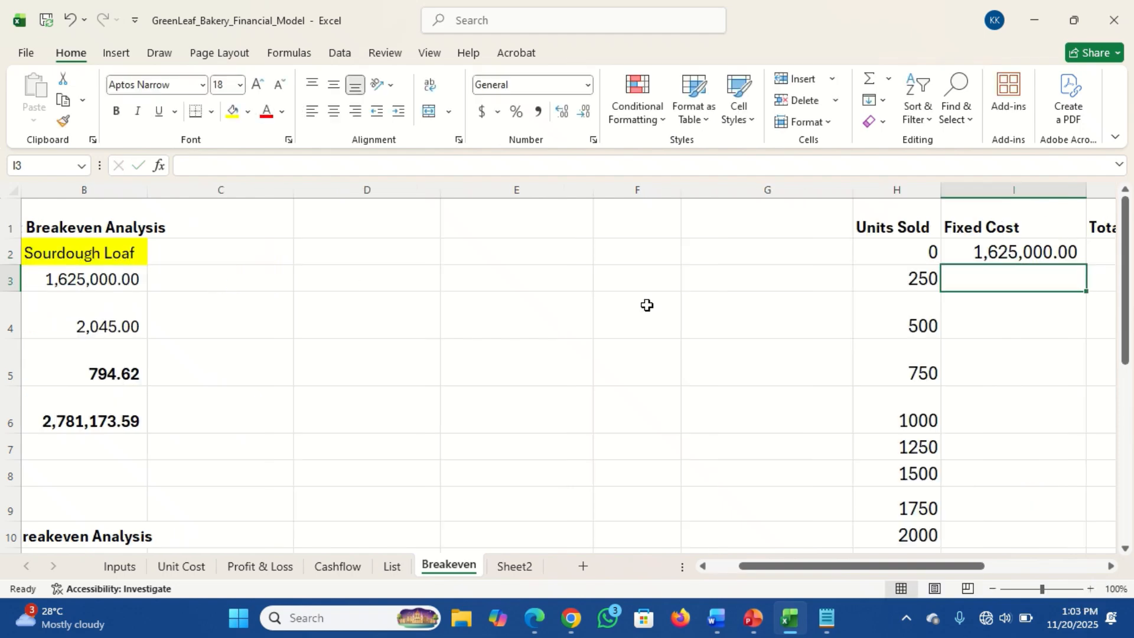
Make the B3 reference in I2 absolute ($B$3) and fill the Fixed Cost formula down to I10
click(996, 250)
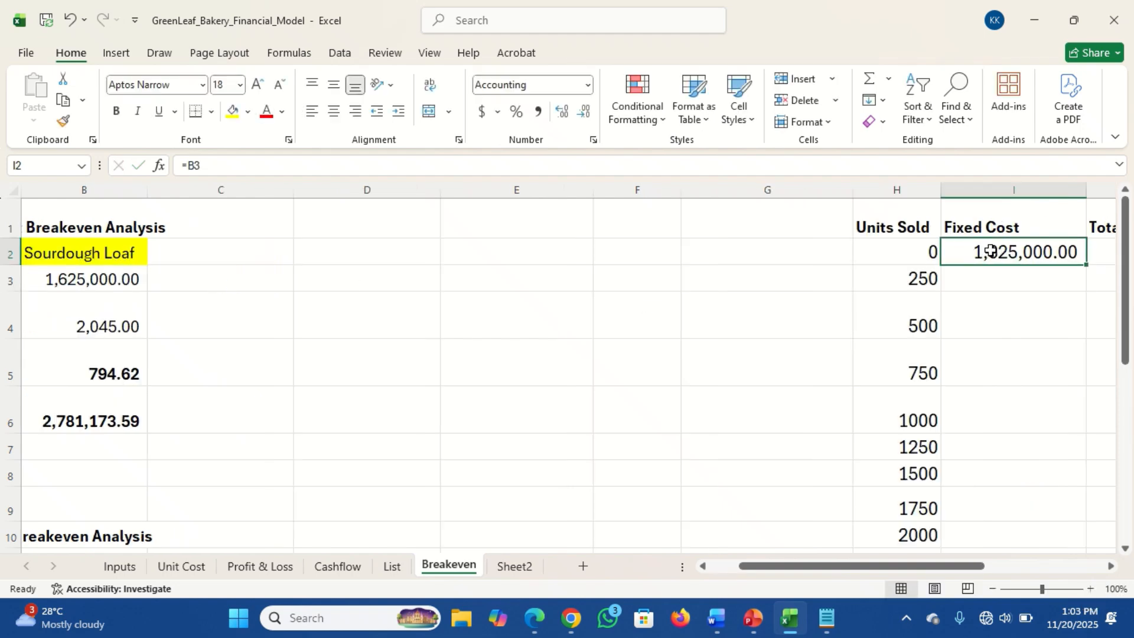
click(194, 166)
key(F4)
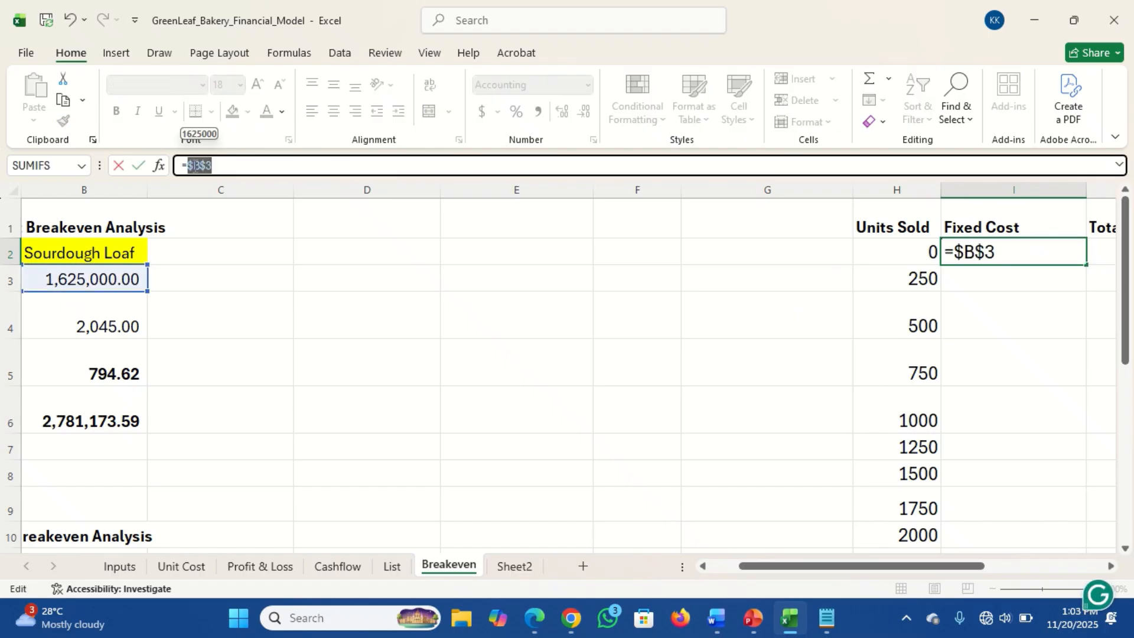
key(Return)
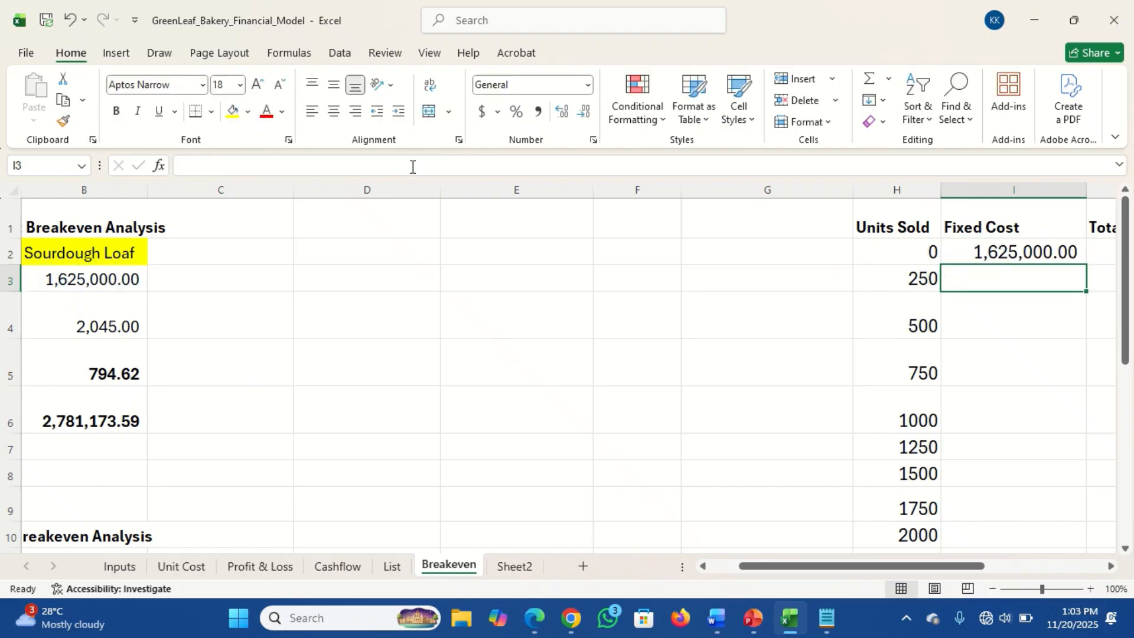
click(996, 256)
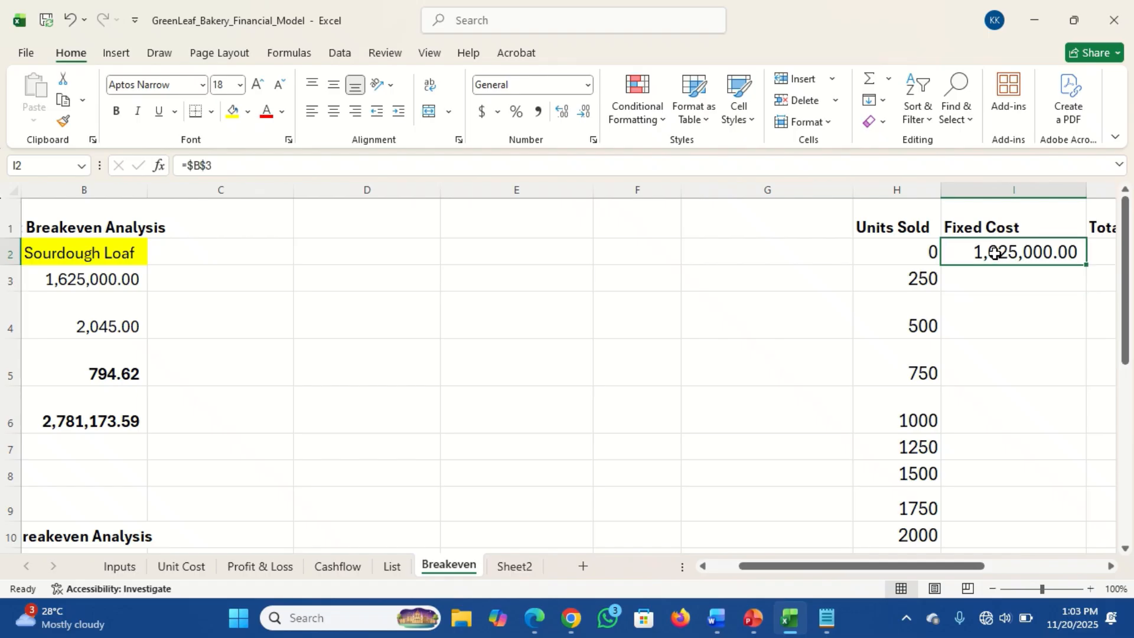
drag(1085, 267, 1097, 542)
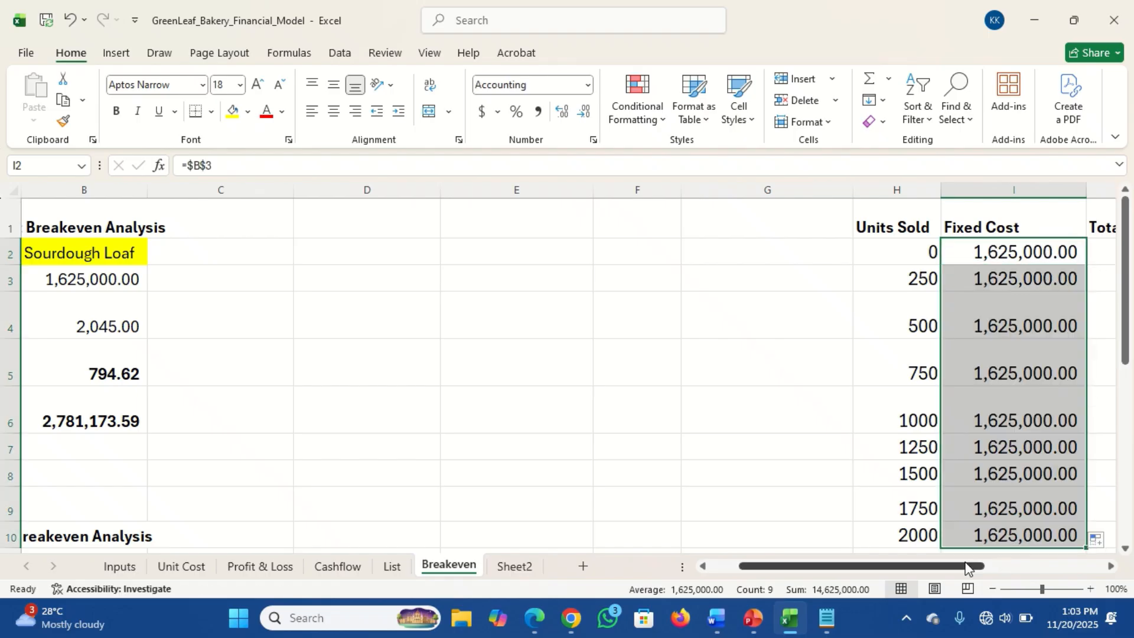
drag(898, 566, 956, 587)
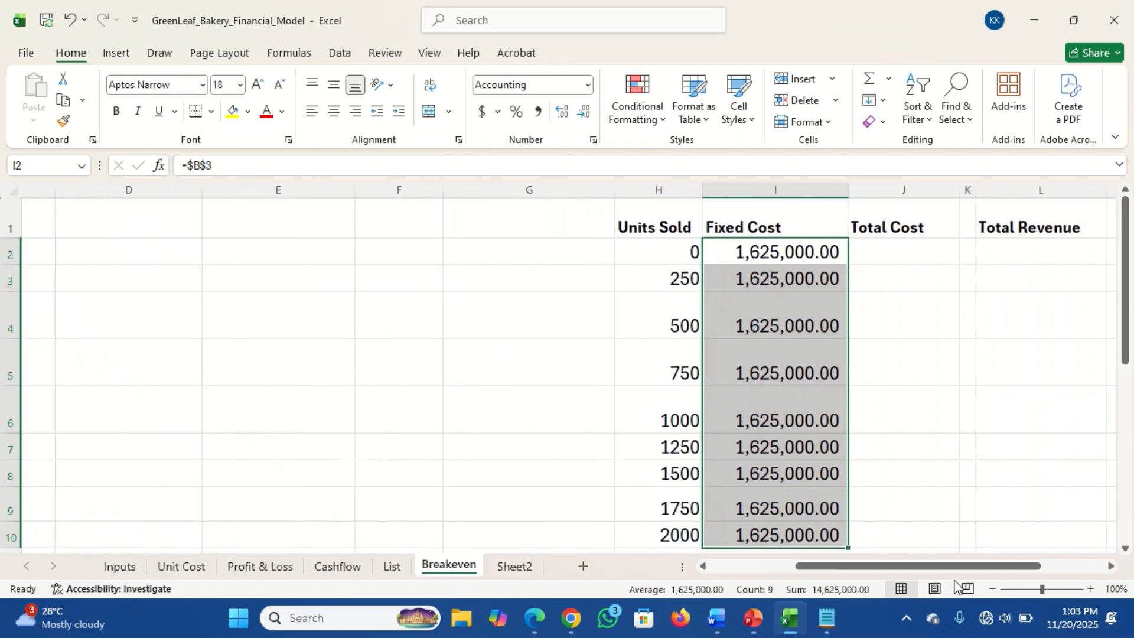
click(889, 264)
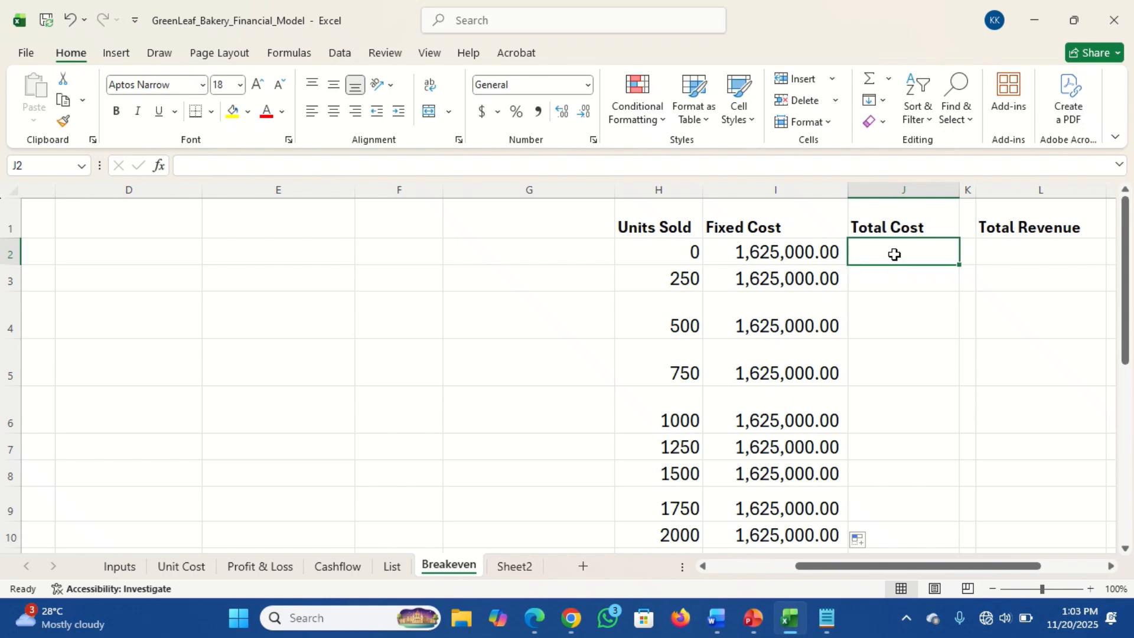
text(=)
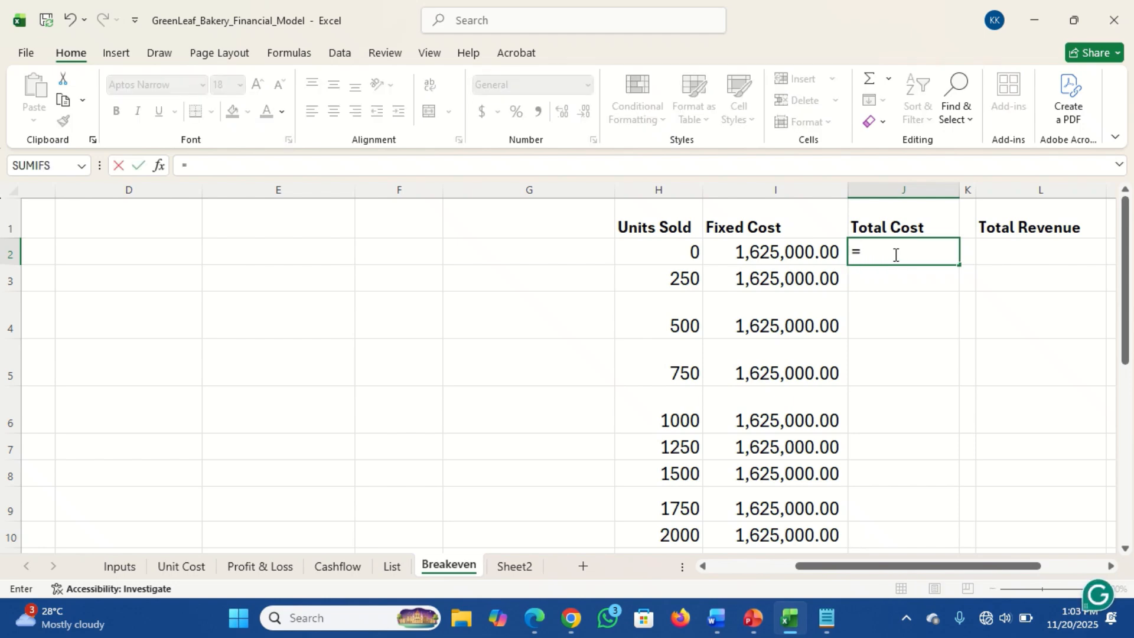
key(BackSpace)
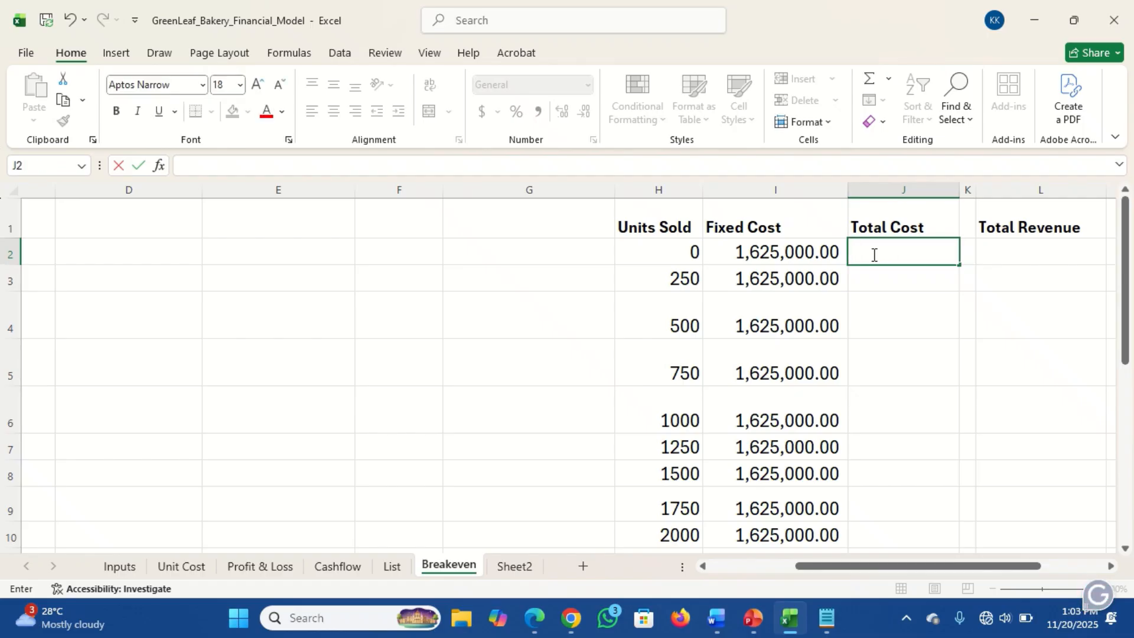
click(675, 248)
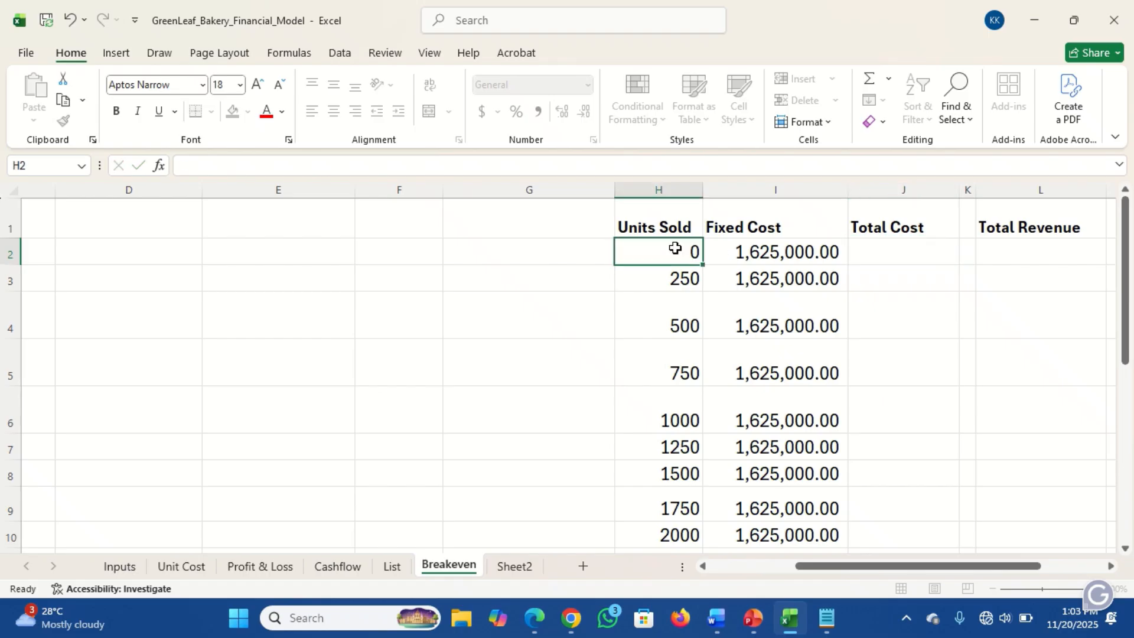
click(788, 248)
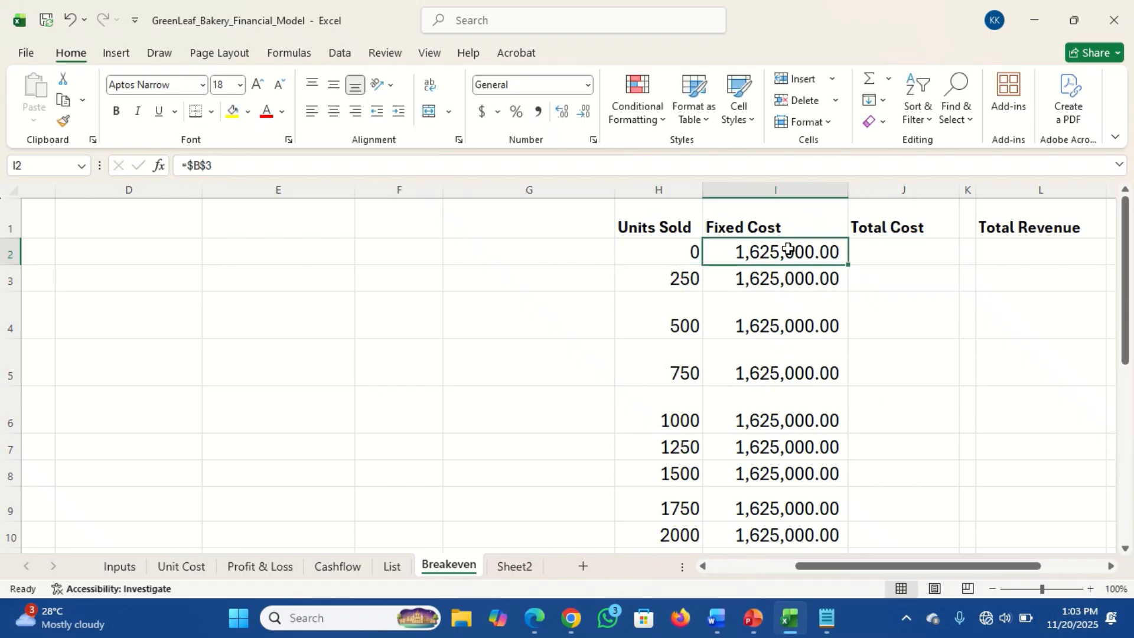
click(876, 255)
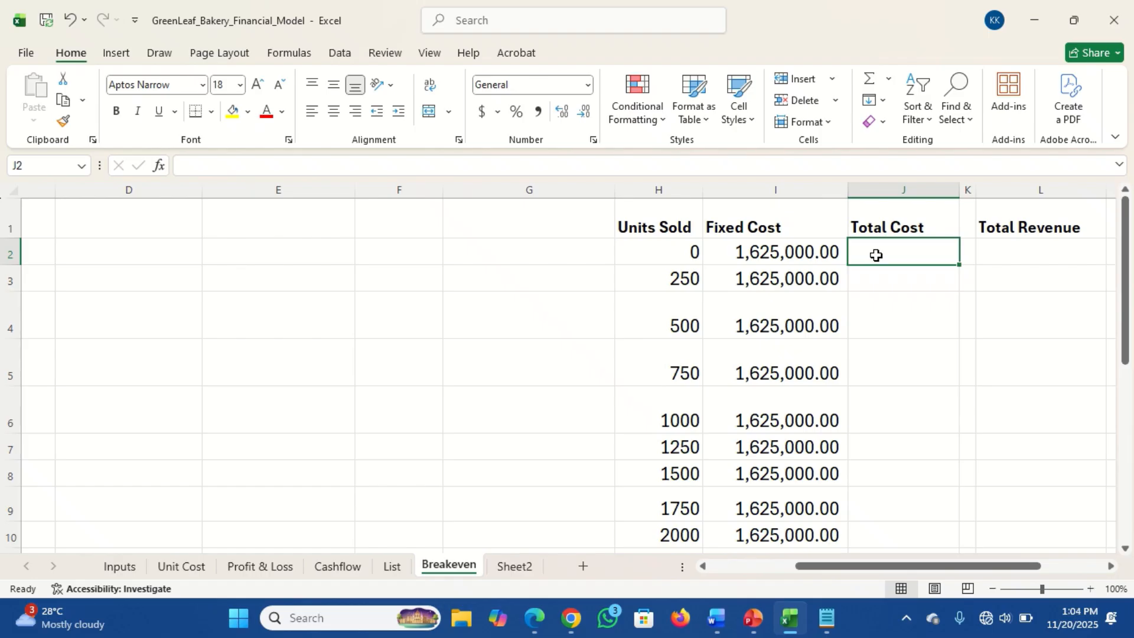
text(=)
click(680, 248)
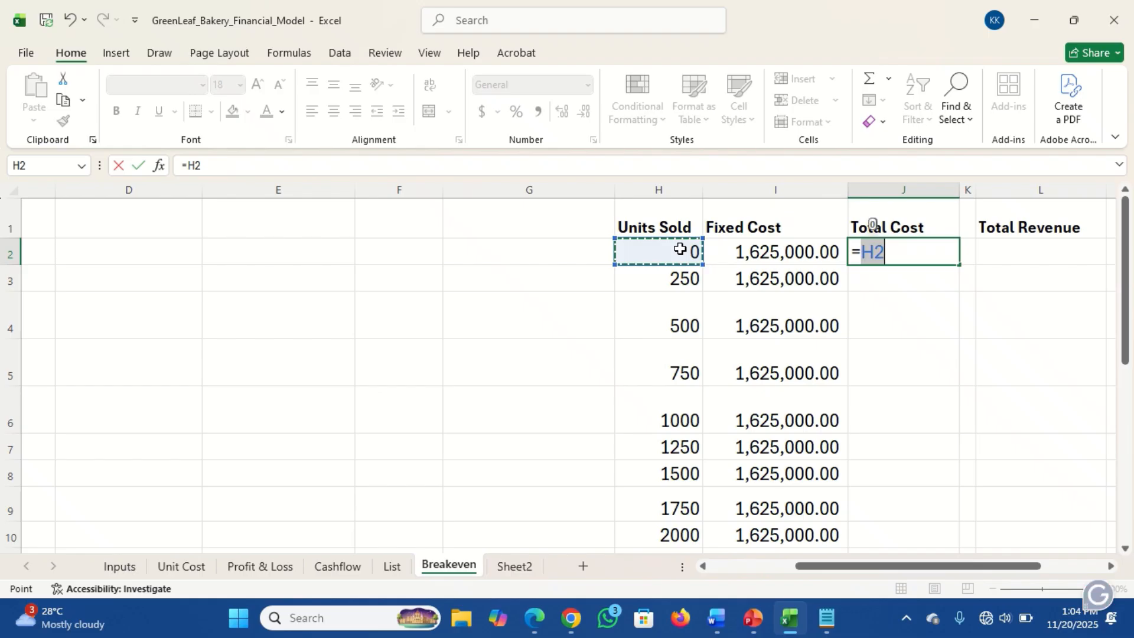
key(BackSpace)
key(BackSpace)
key(BackSpace)
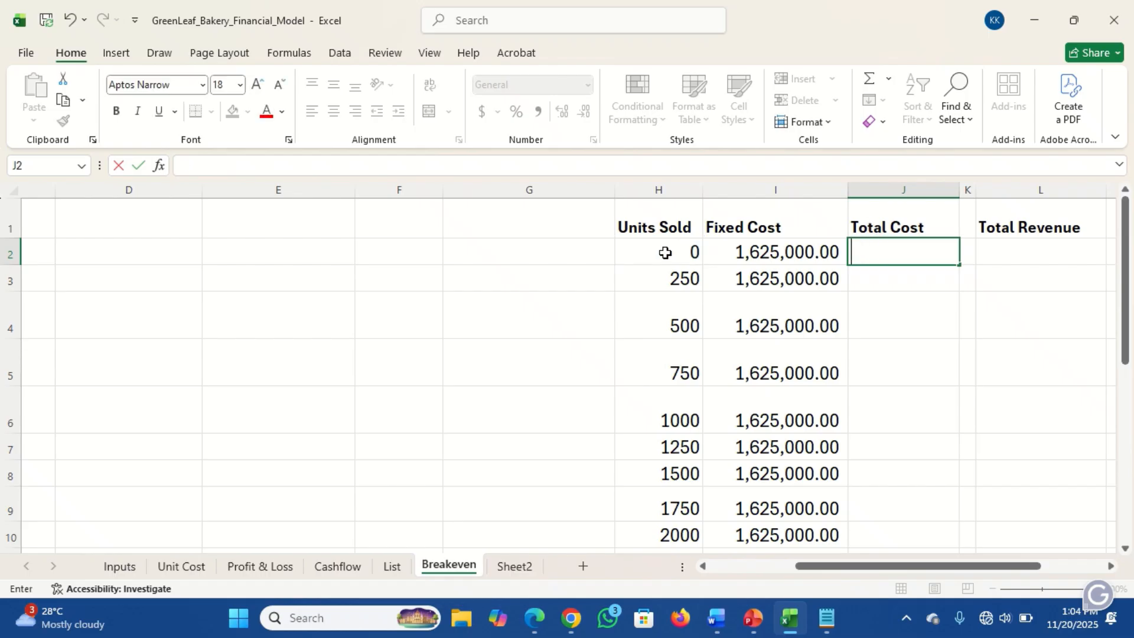
Begin the Total Cost formula in J2 as H2 multiplied by an XLOOKUP of the selected product in B2
text(=)
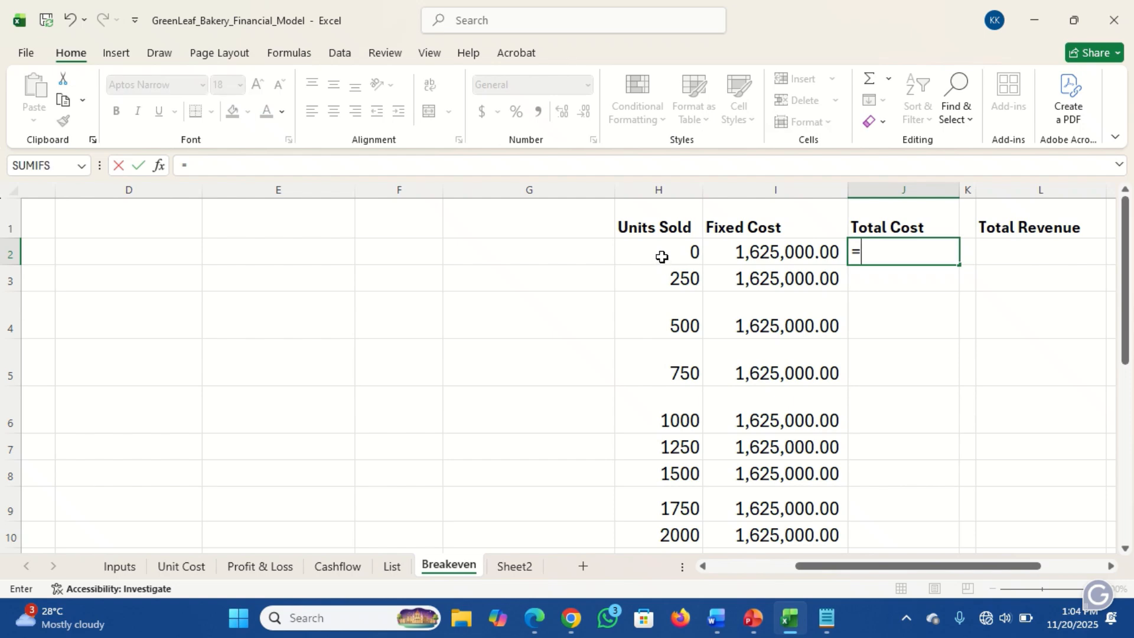
click(660, 255)
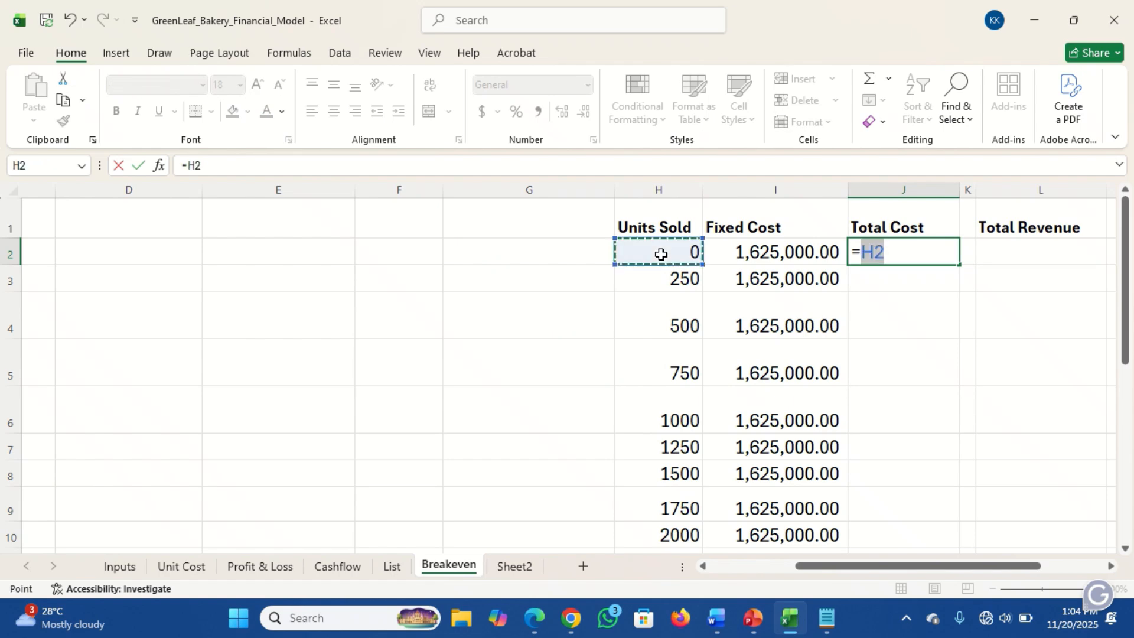
text(*x)
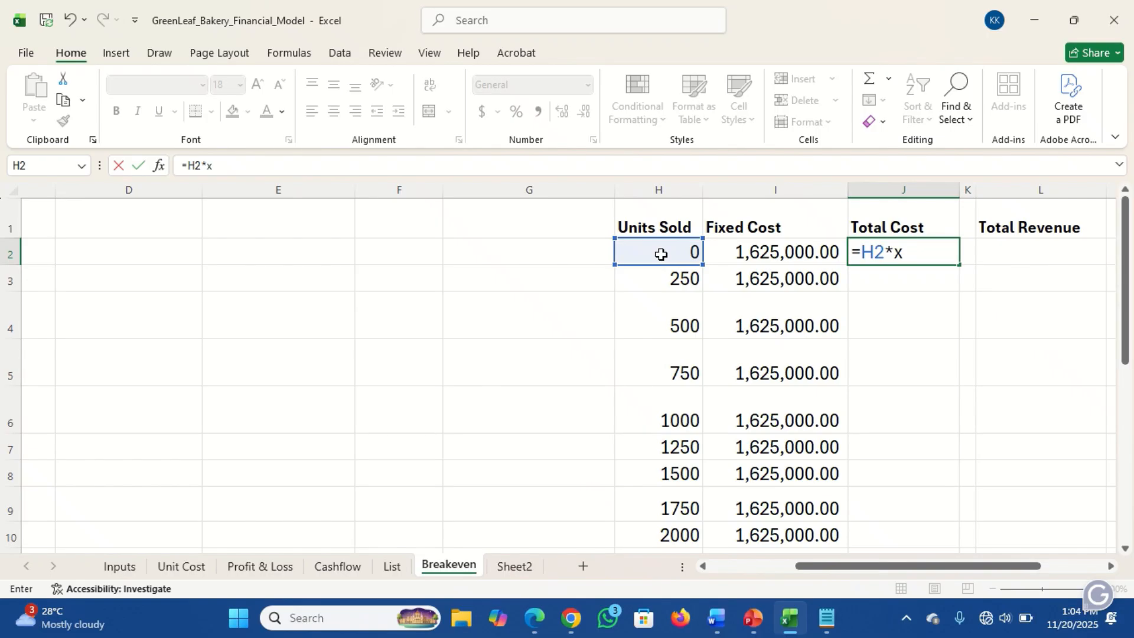
text(lo)
key(Tab)
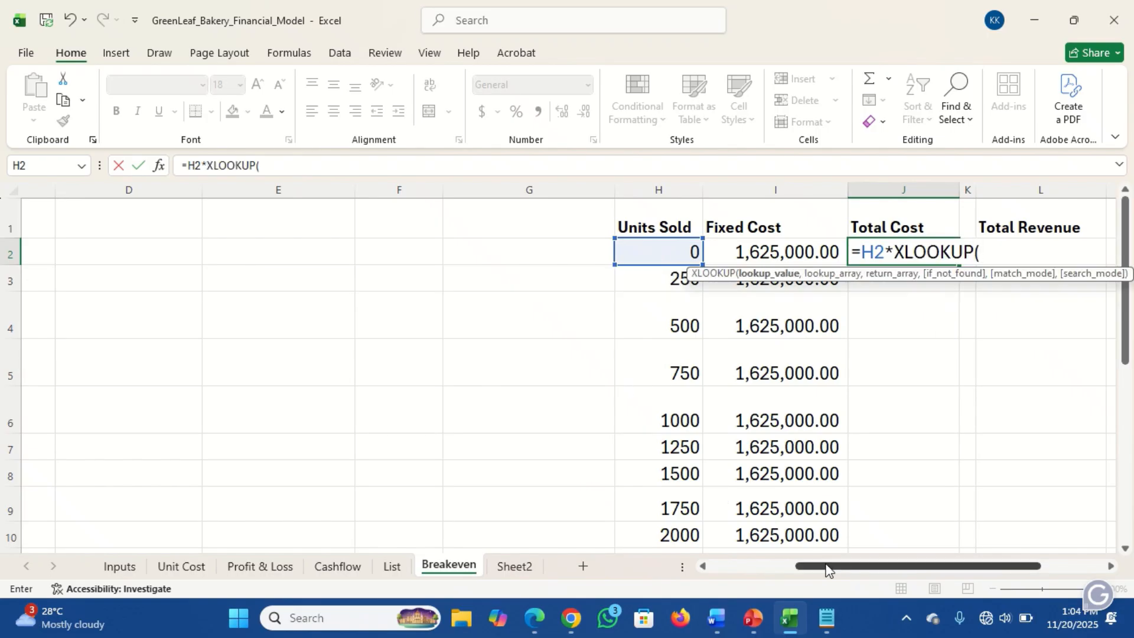
drag(825, 571, 722, 562)
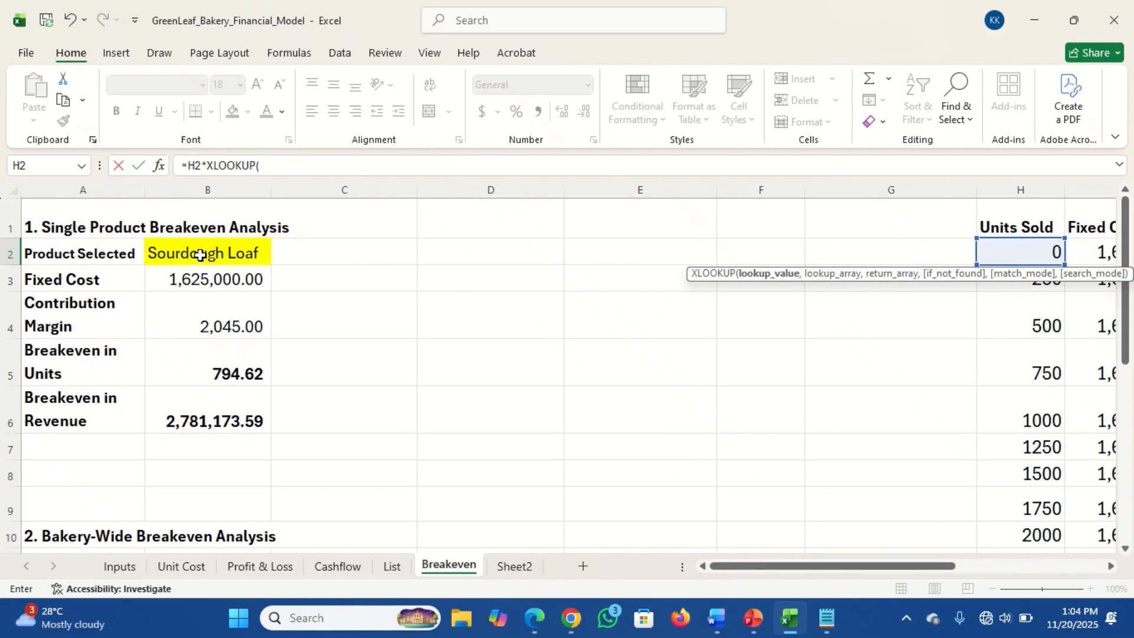
click(200, 254)
text(,)
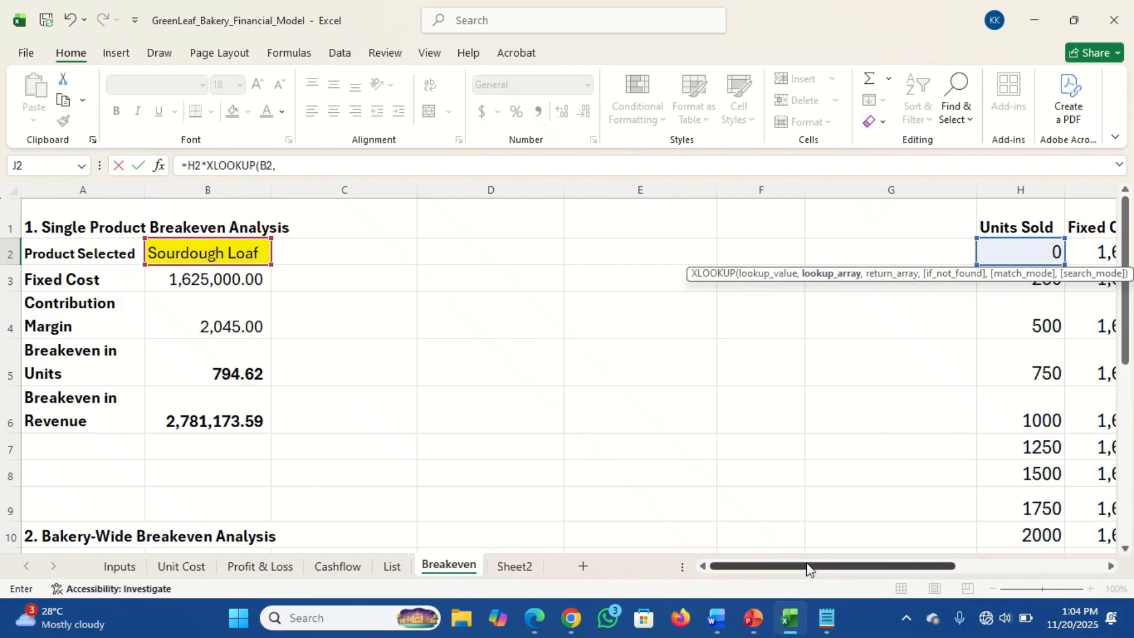
drag(807, 569, 862, 572)
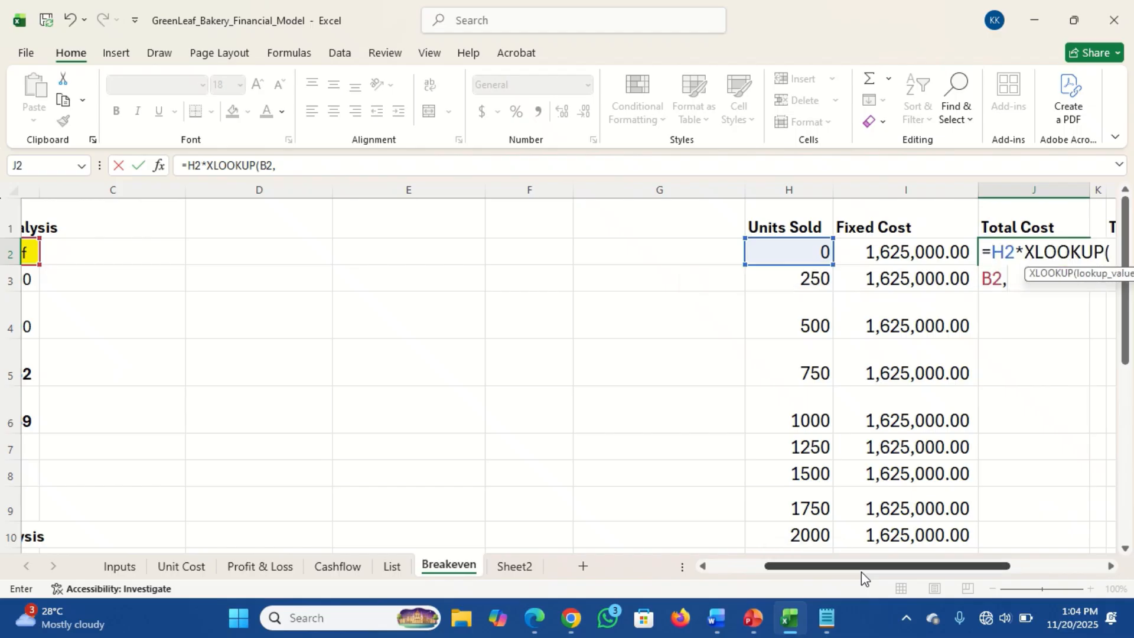
click(287, 169)
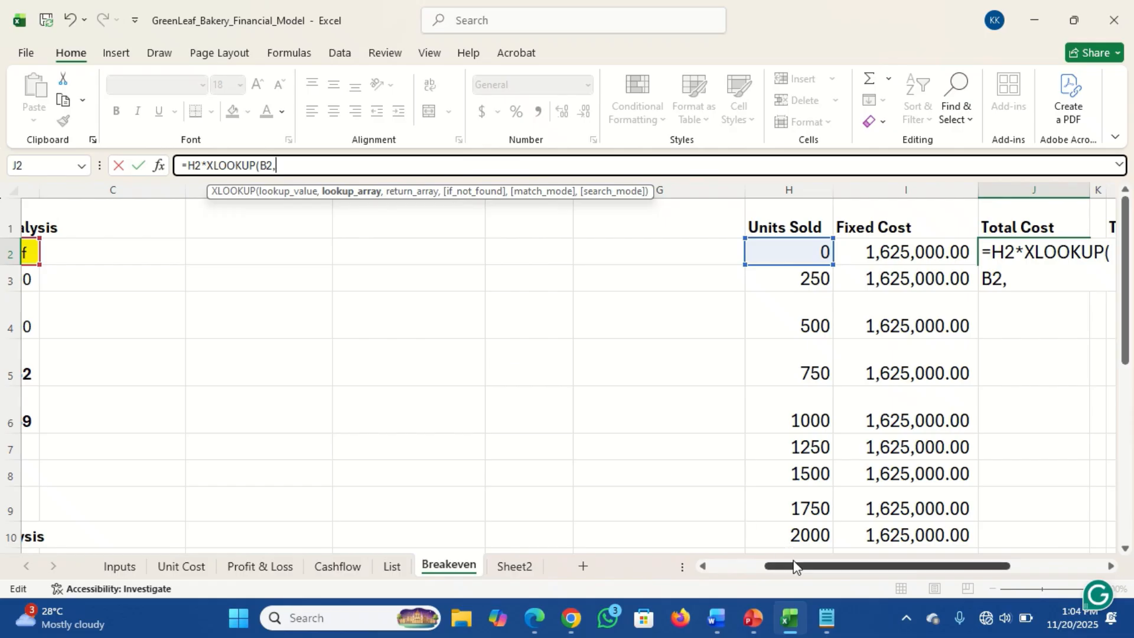
Complete the XLOOKUP with the Product column as lookup array and Total Variable Cost as return array from Table 6 on the Inputs sheet
click(120, 567)
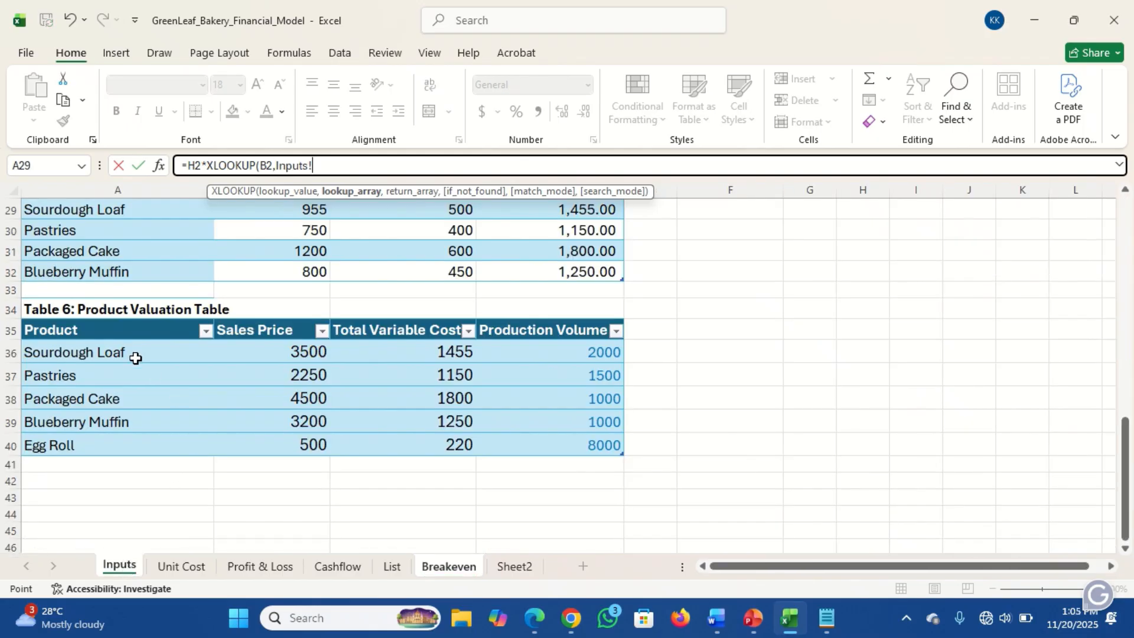
drag(105, 329, 100, 441)
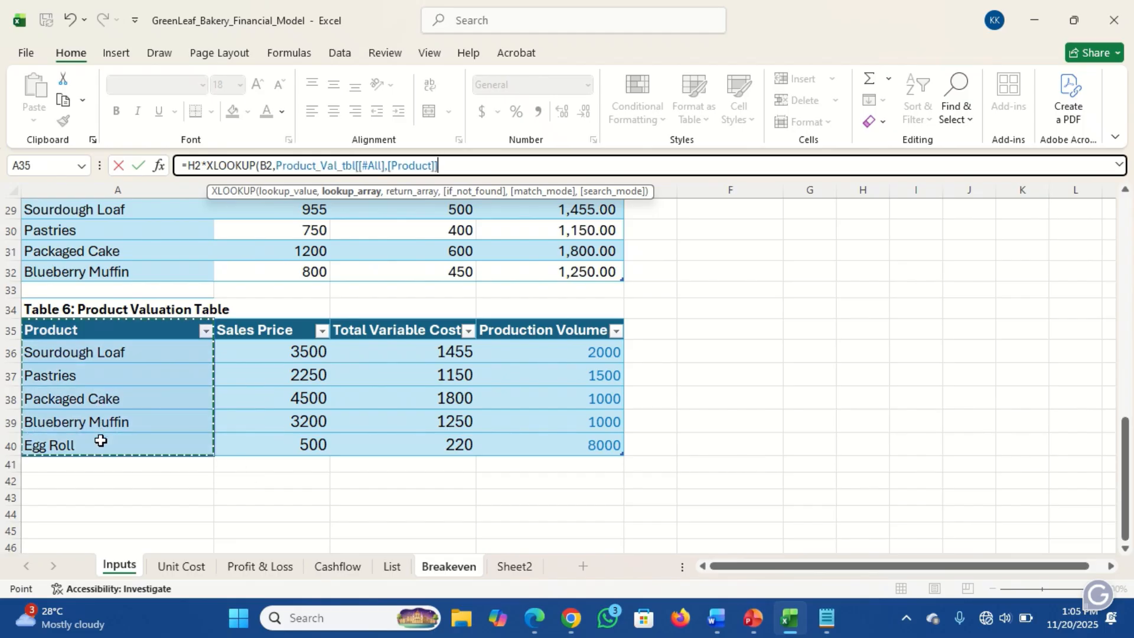
text(,)
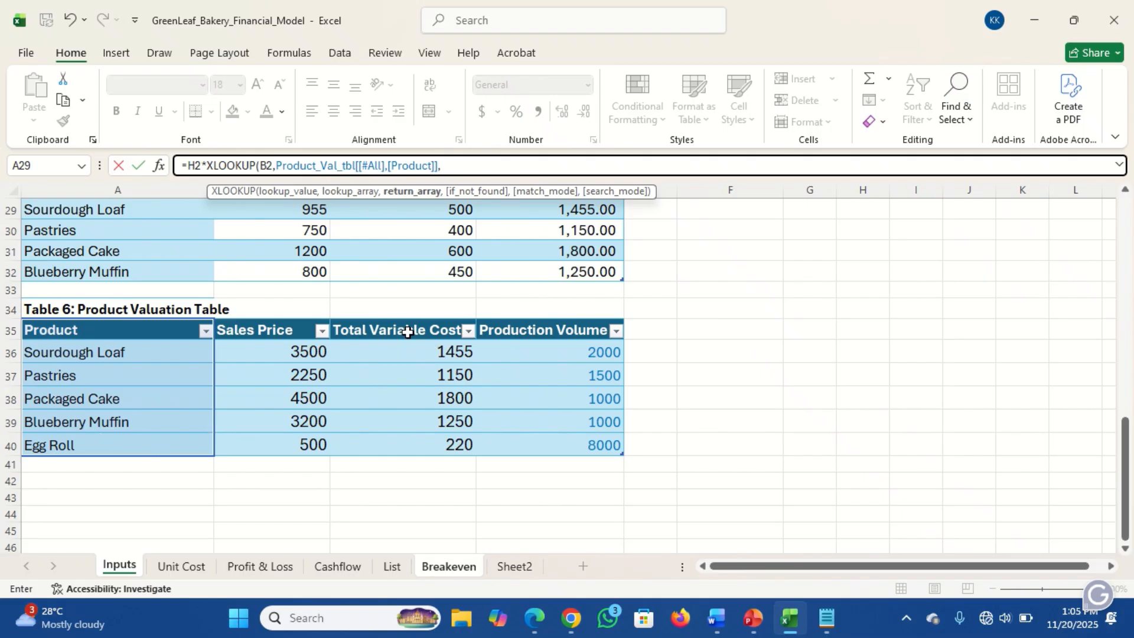
drag(408, 332, 426, 440)
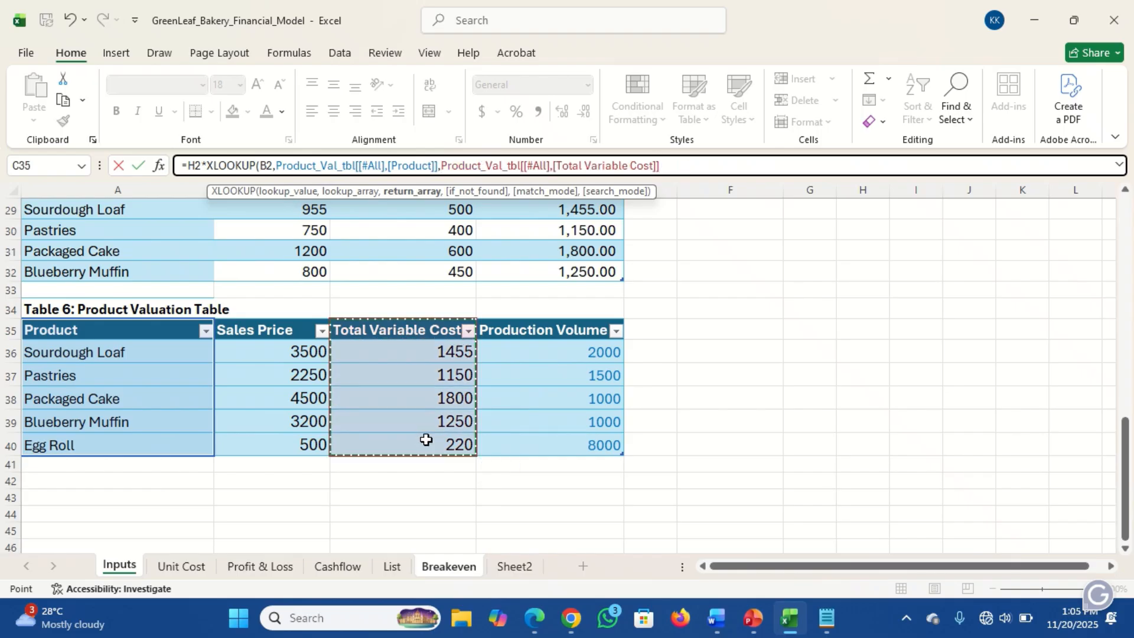
text())
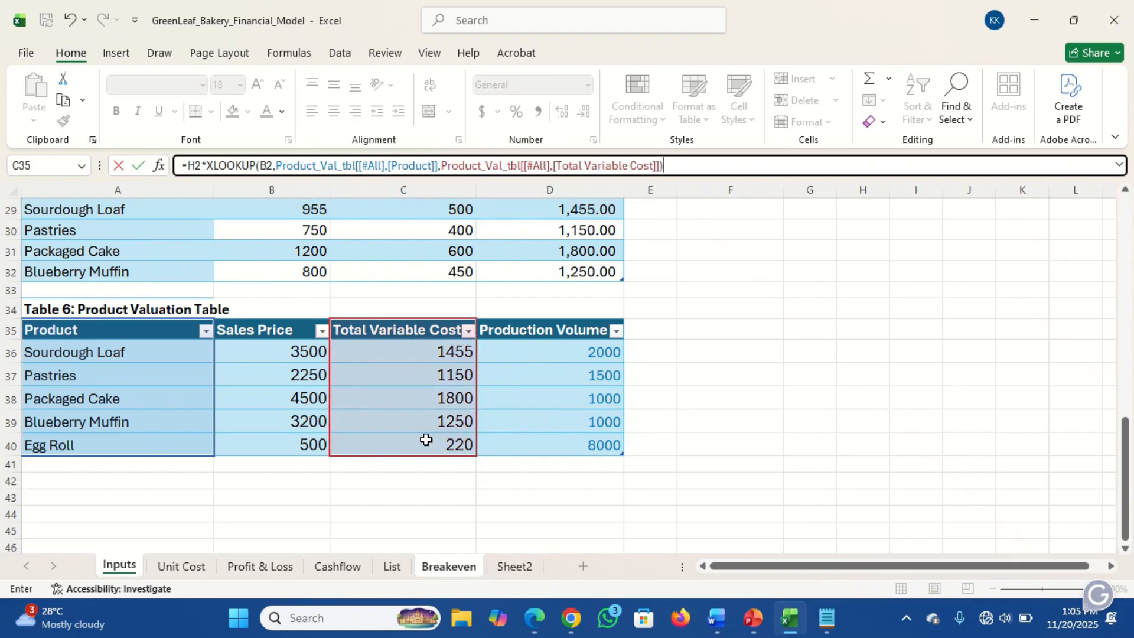
key(Return)
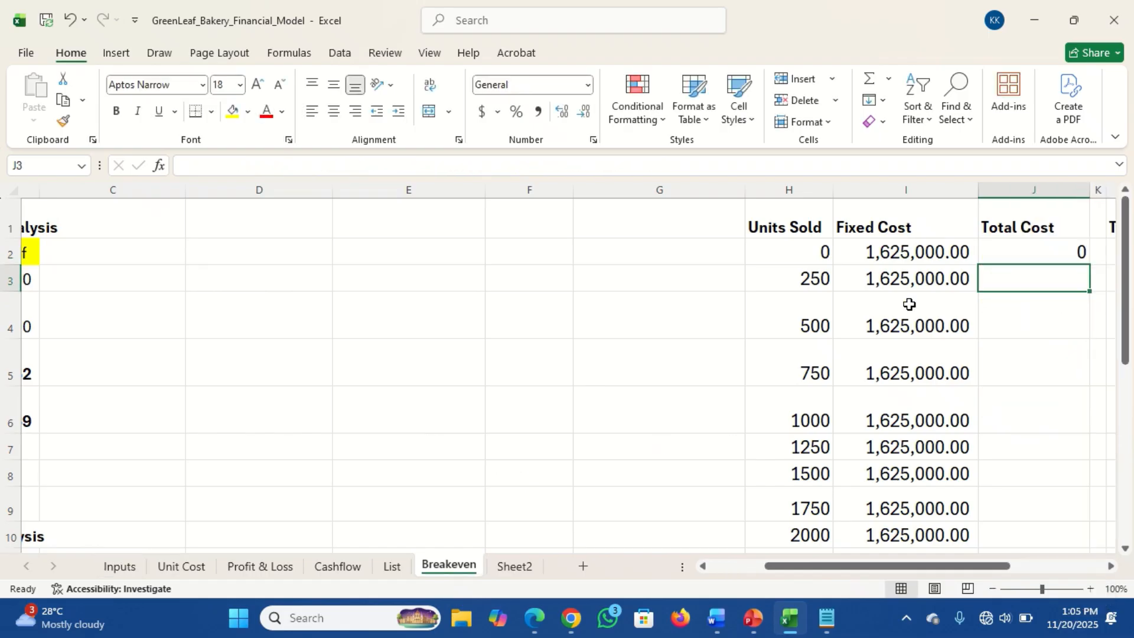
Add the fixed cost in I2 to the Total Cost formula in J2 and widen column J to fit the value
click(1011, 248)
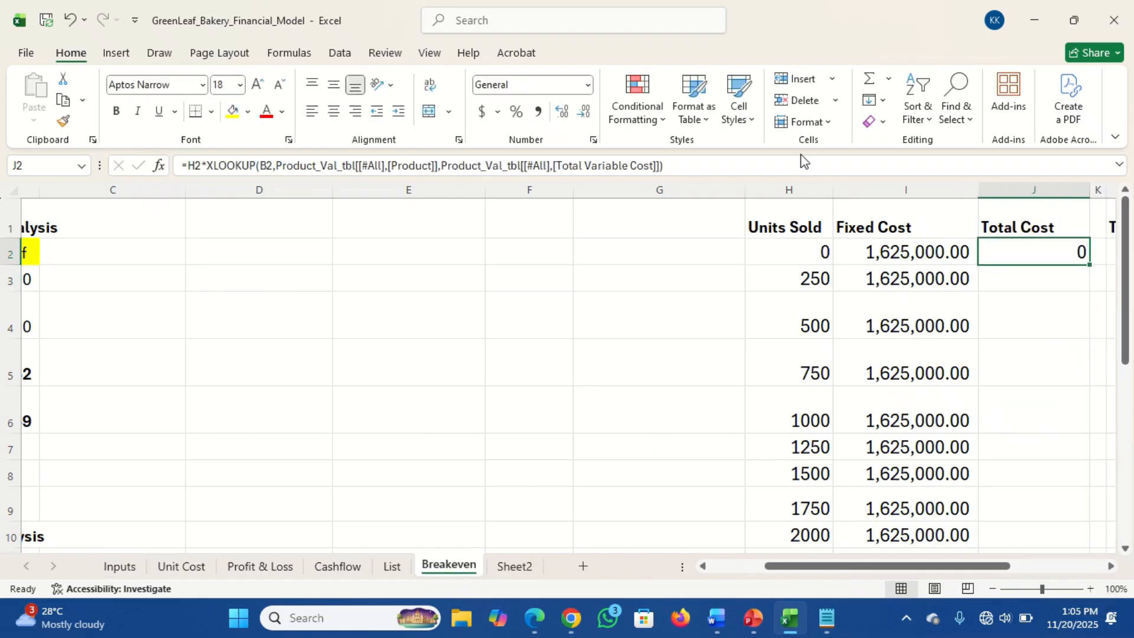
click(695, 166)
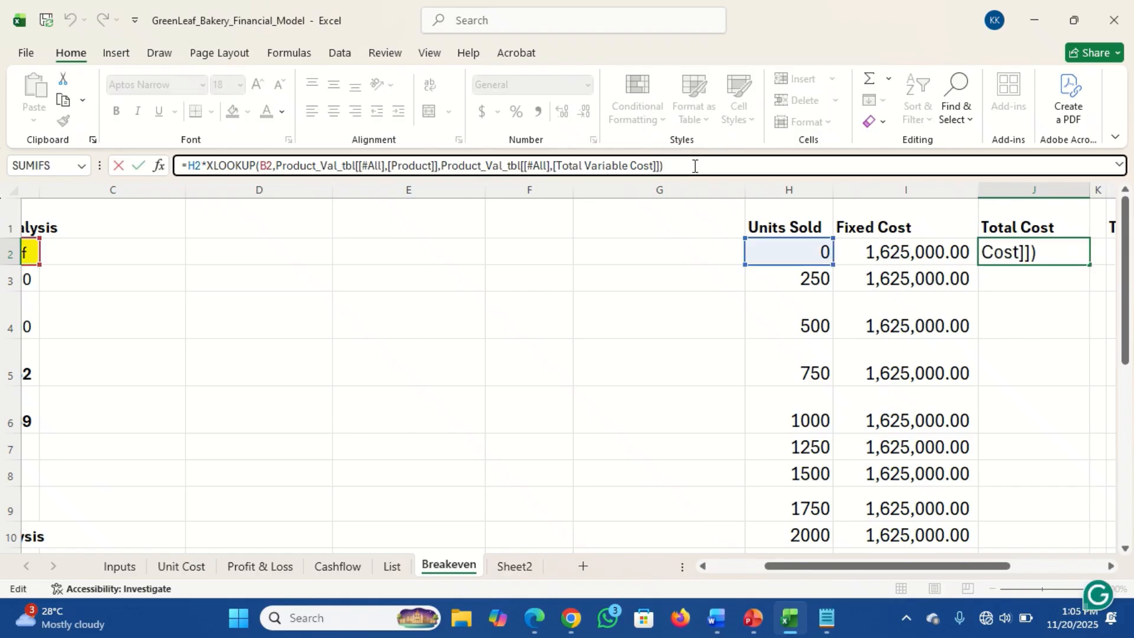
text(+)
click(897, 252)
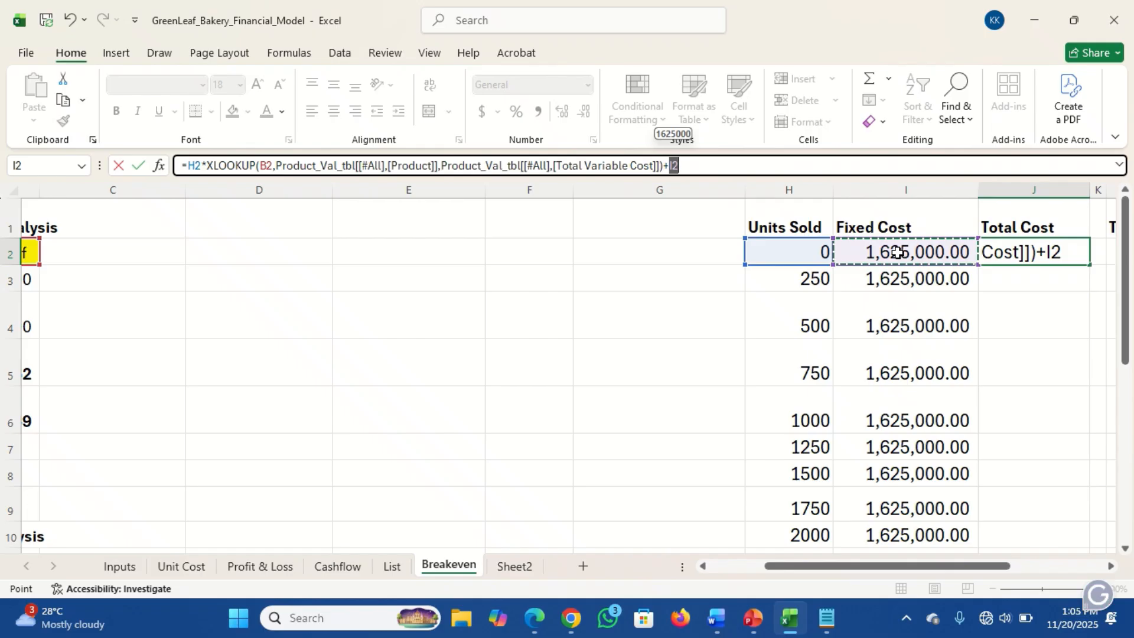
key(Return)
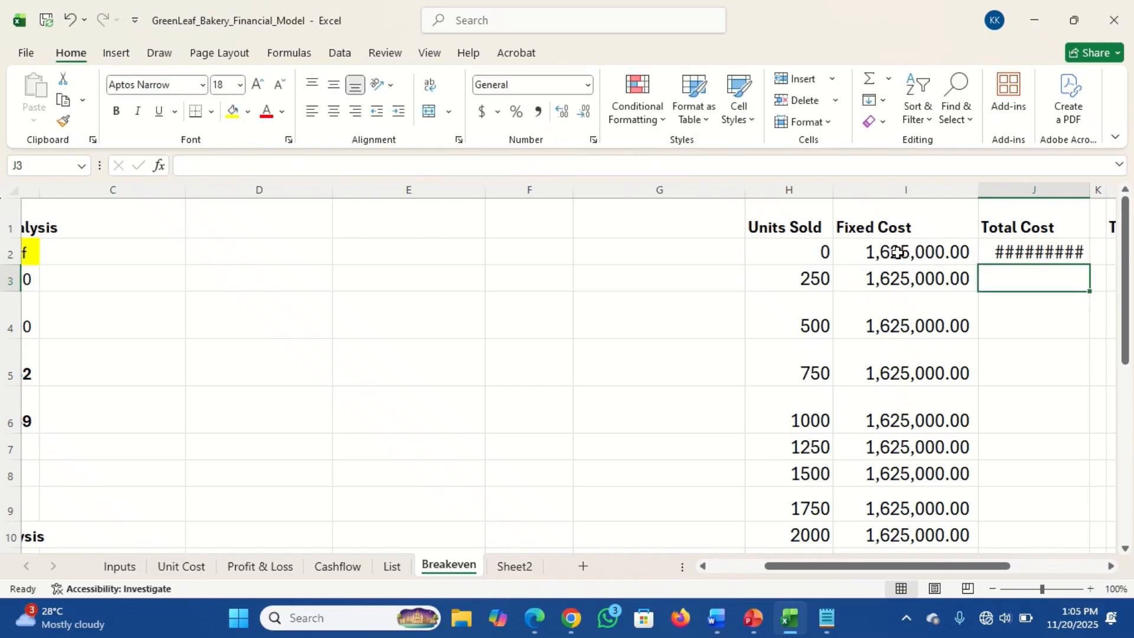
key(Up)
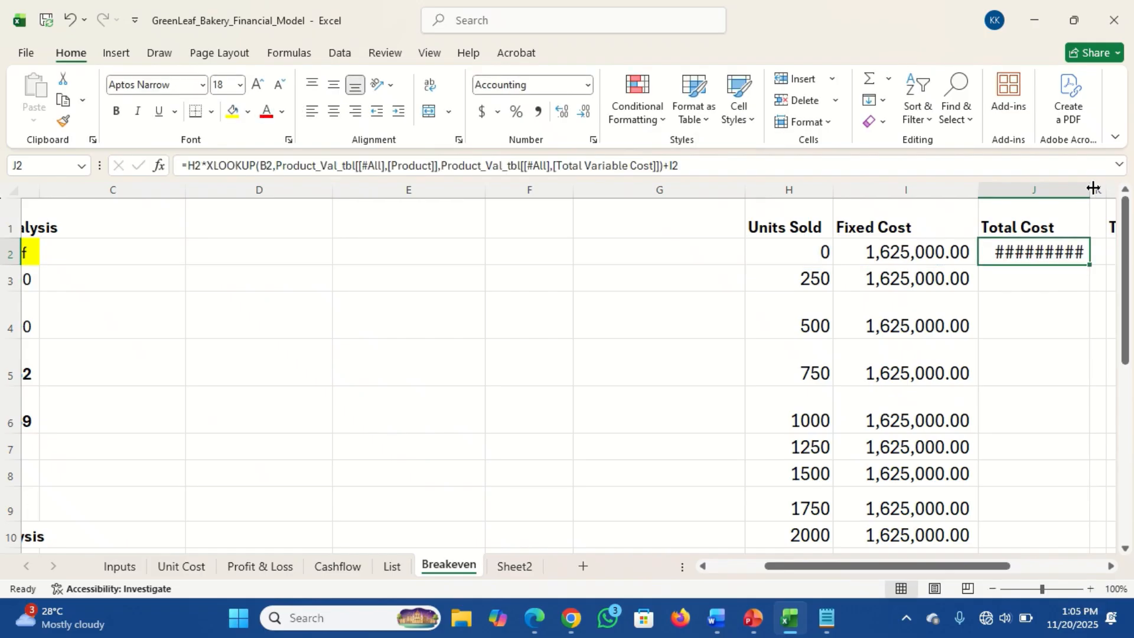
drag(1091, 187, 1111, 188)
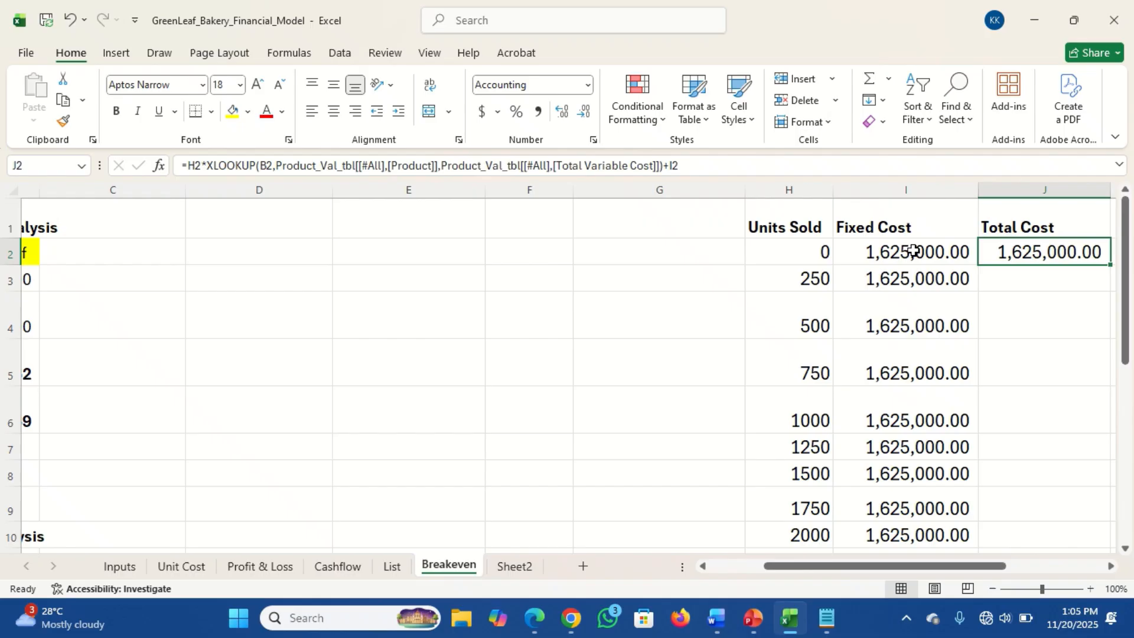
Set the font size of the cost and revenue cells I2:L10 to 16
drag(909, 252, 1002, 529)
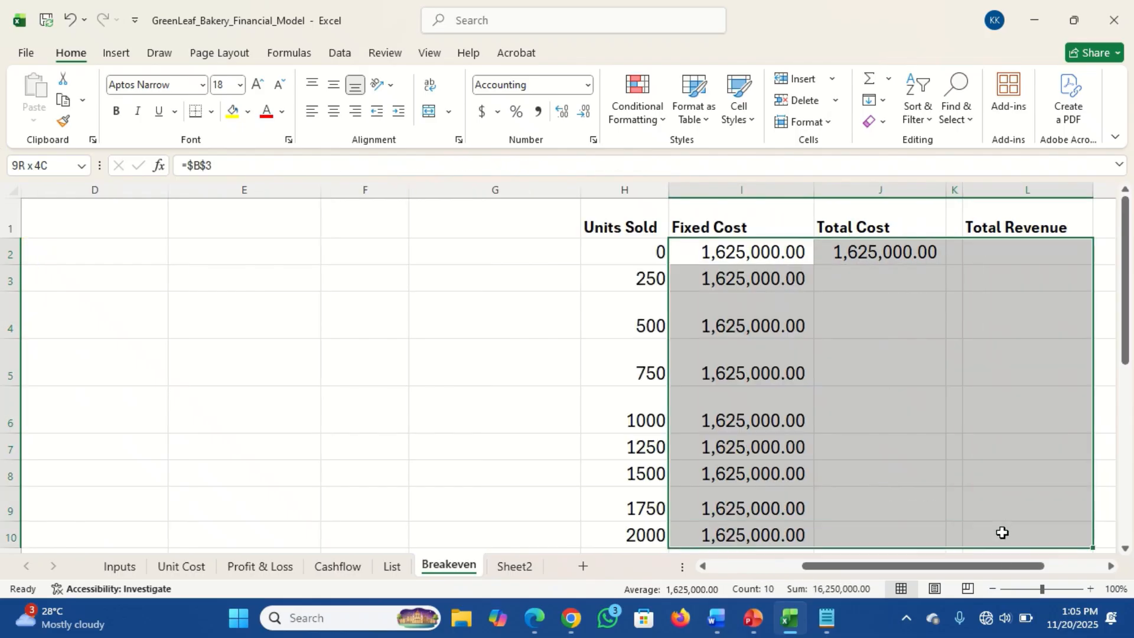
click(278, 87)
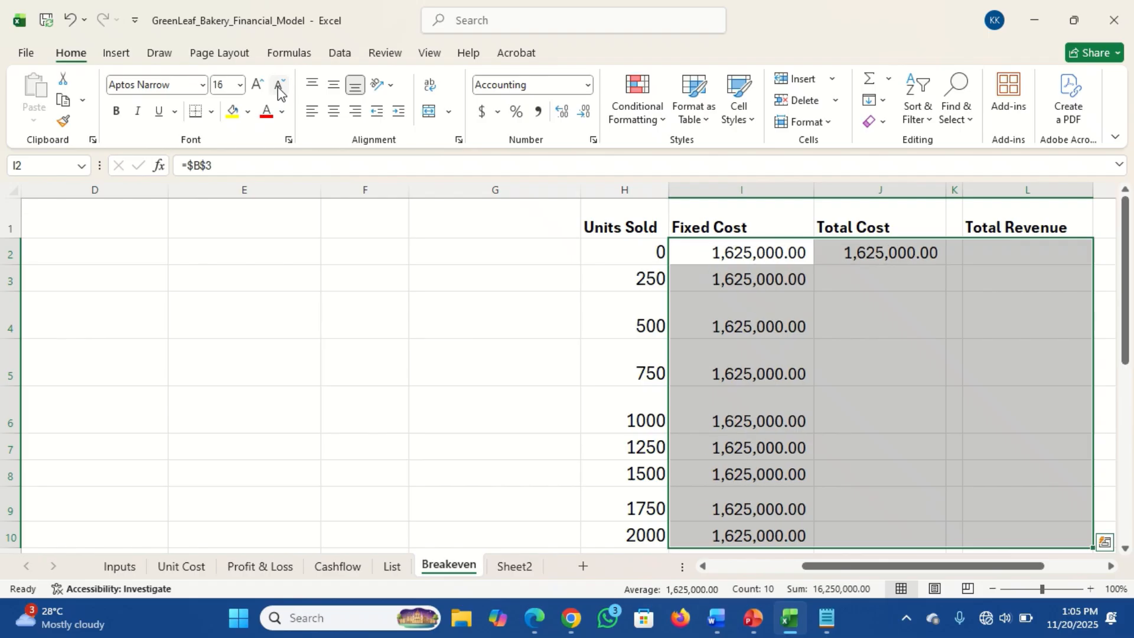
click(240, 85)
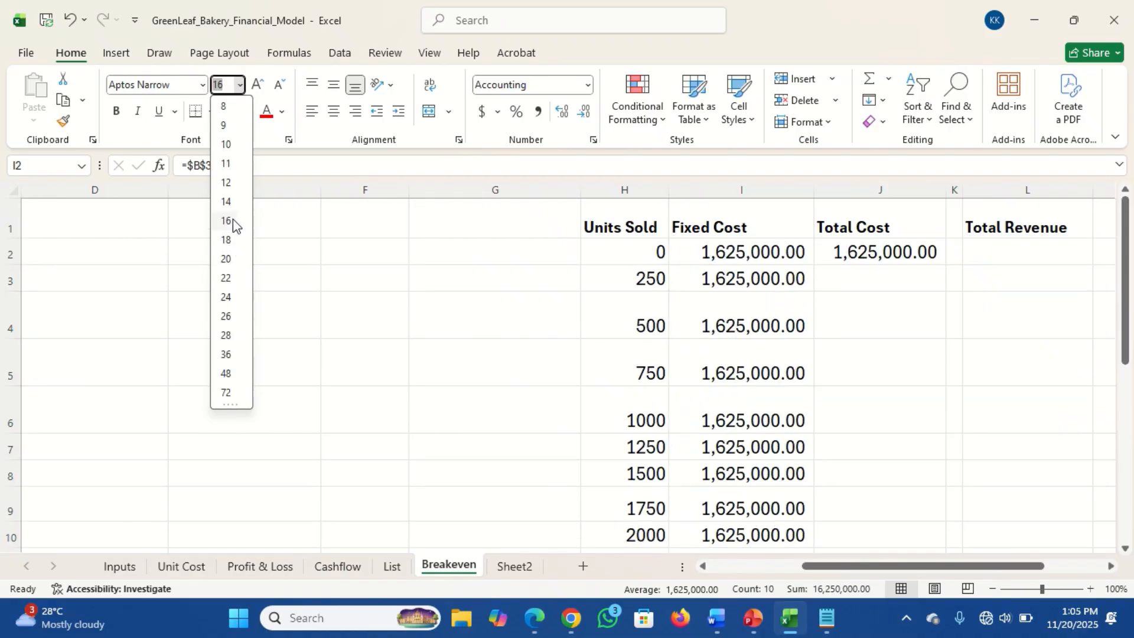
click(231, 219)
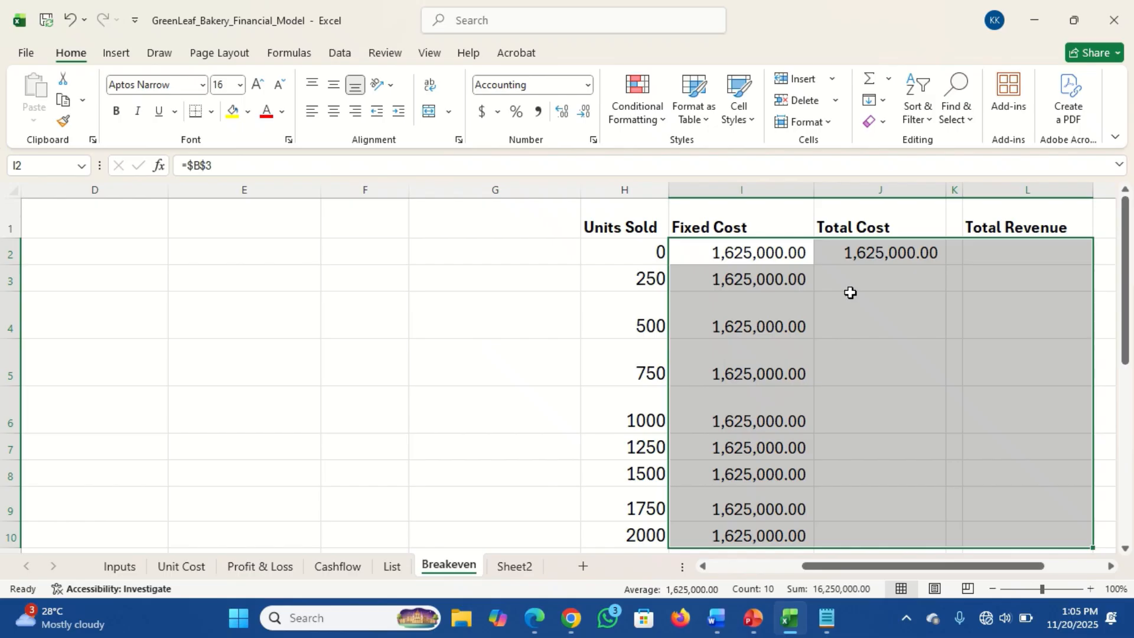
Make the B2 reference in the J2 formula absolute ($B$2) and fill the Total Cost formula down to J10
click(888, 255)
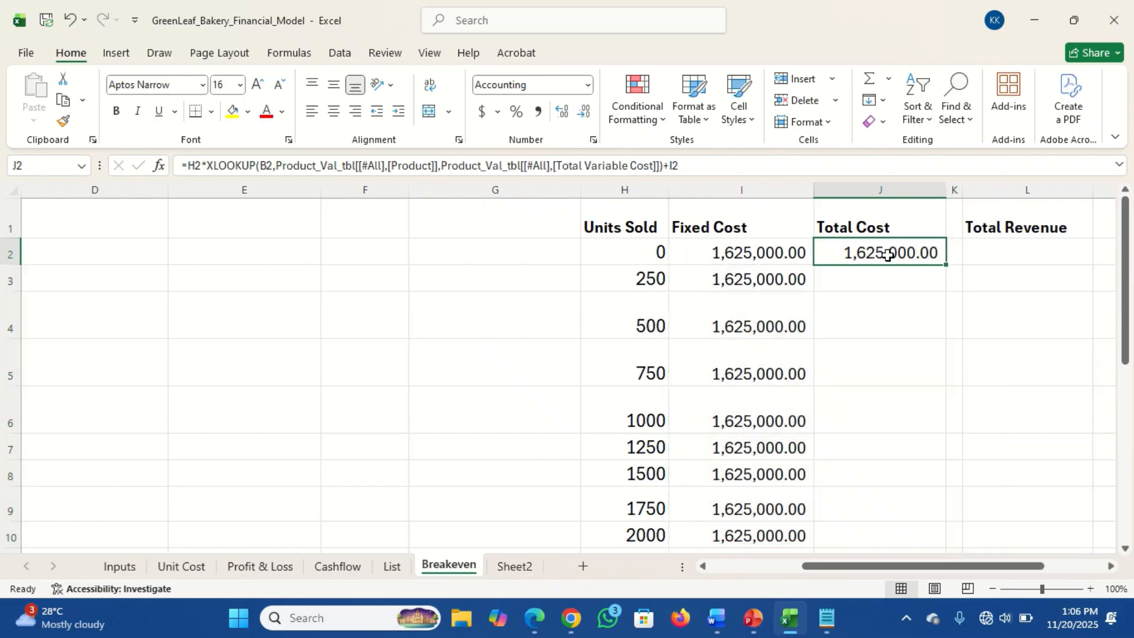
click(268, 167)
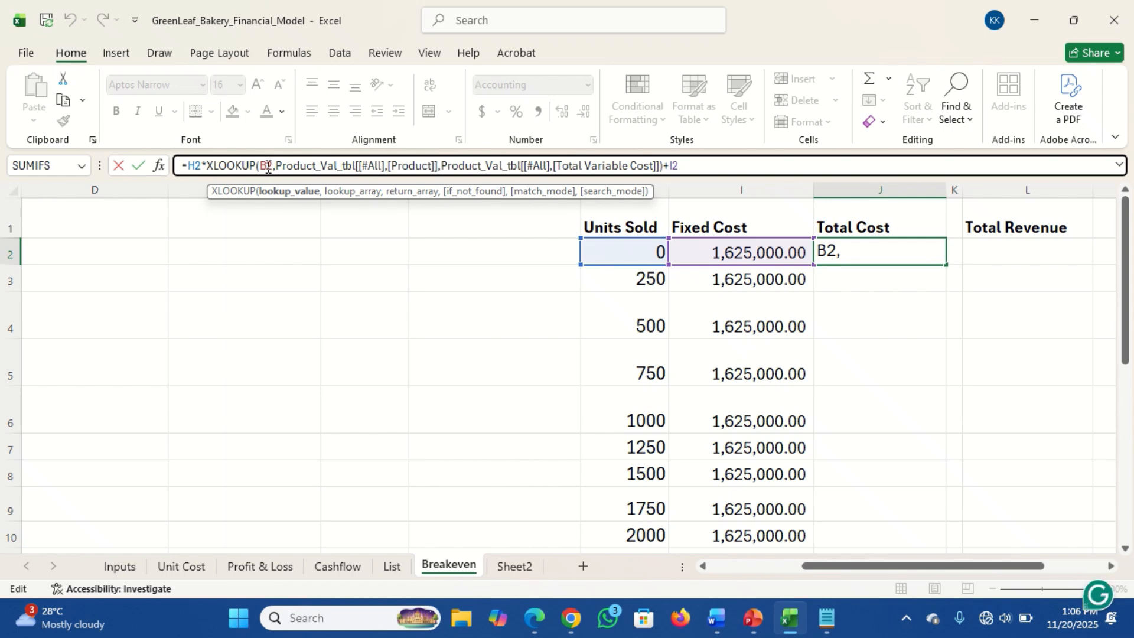
key(F4)
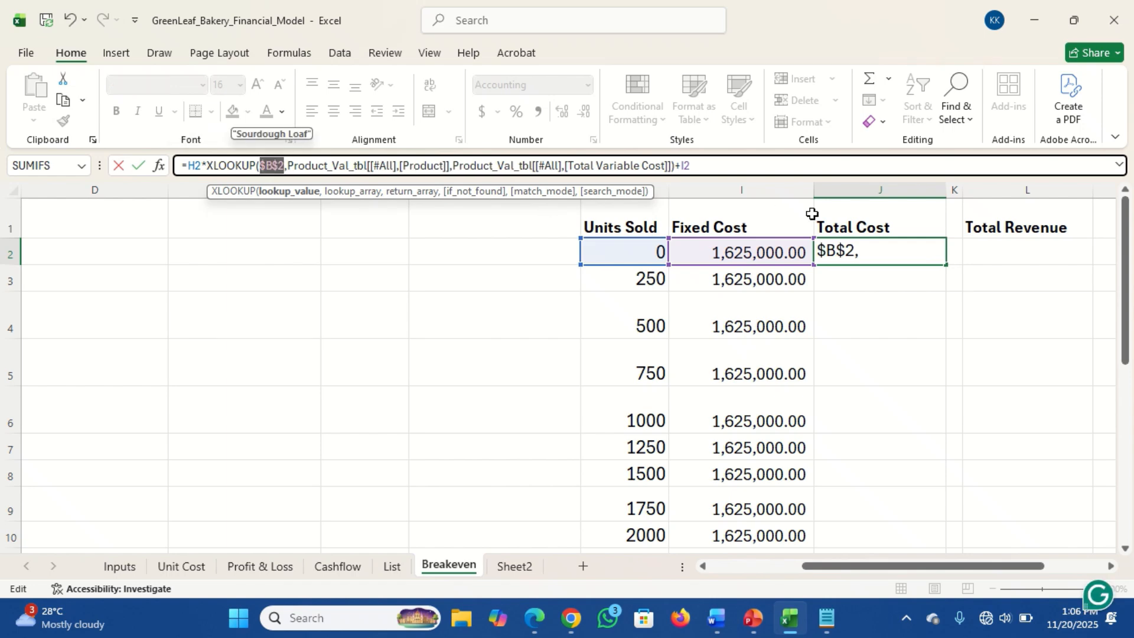
click(750, 160)
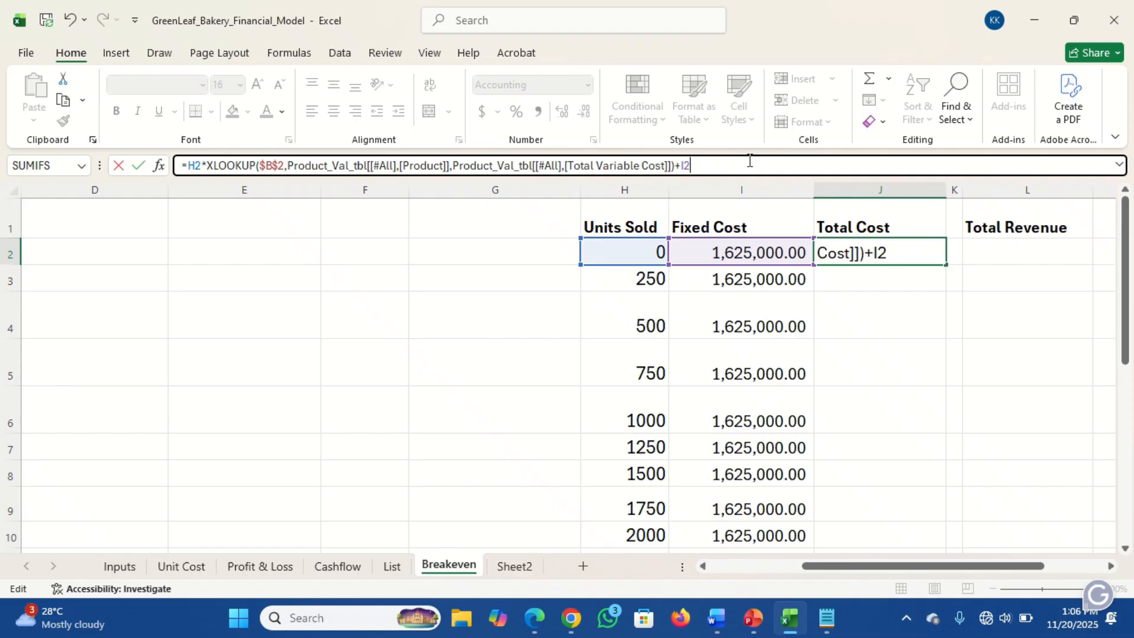
key(Return)
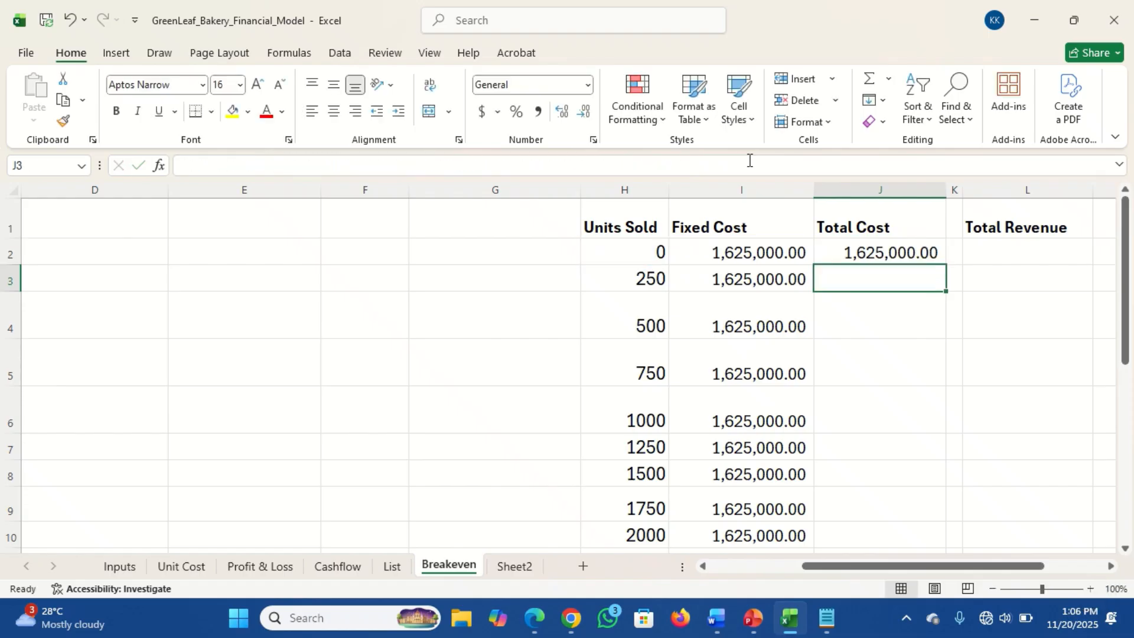
click(866, 251)
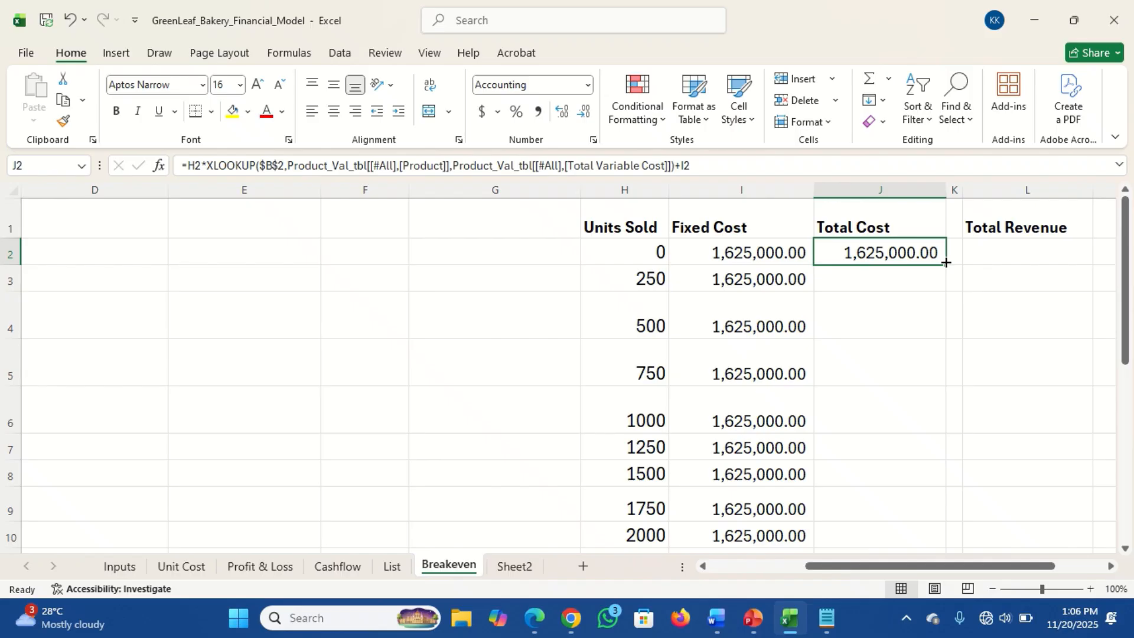
drag(946, 262, 953, 541)
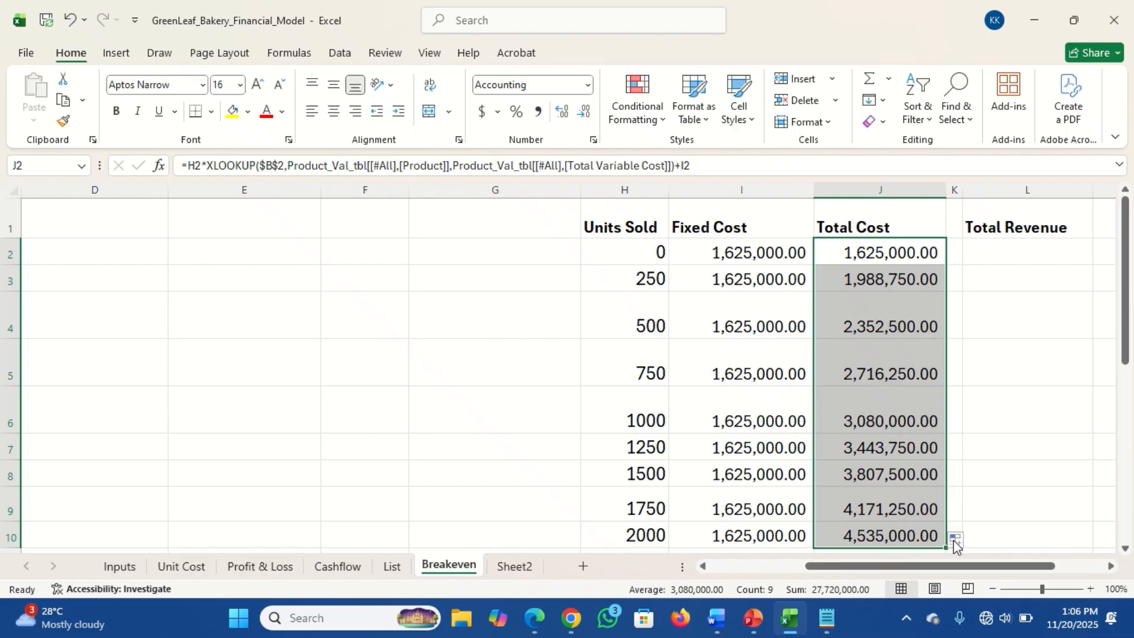
Begin the Total Revenue formula in L2 as H2 multiplied by an XLOOKUP of the selected product, with an absolute reference $B$2
click(736, 569)
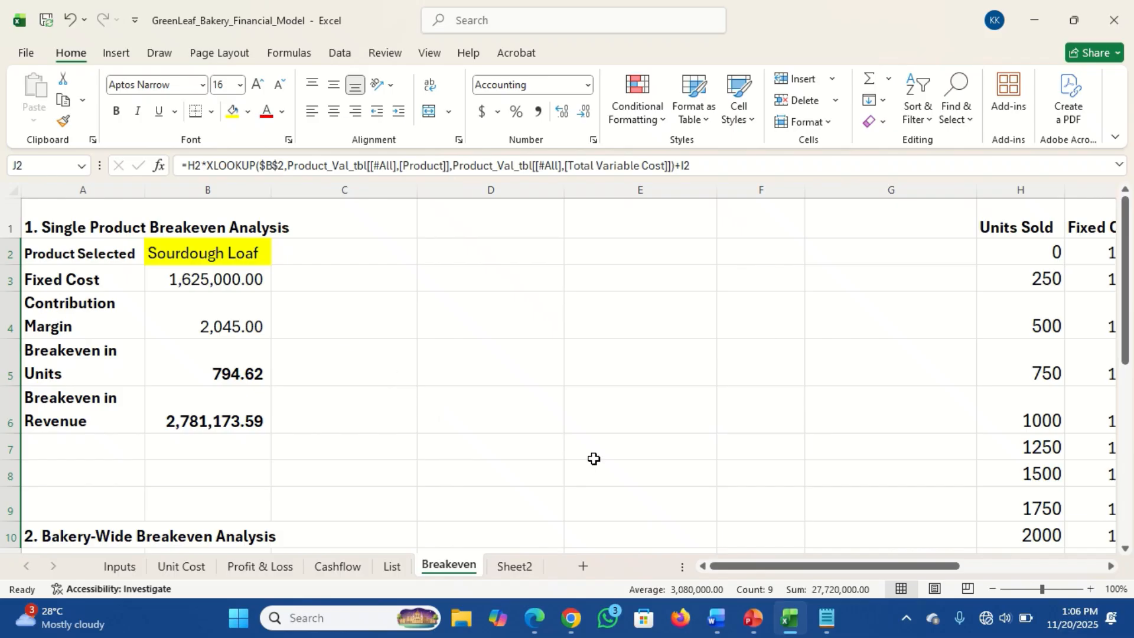
drag(913, 569, 1026, 572)
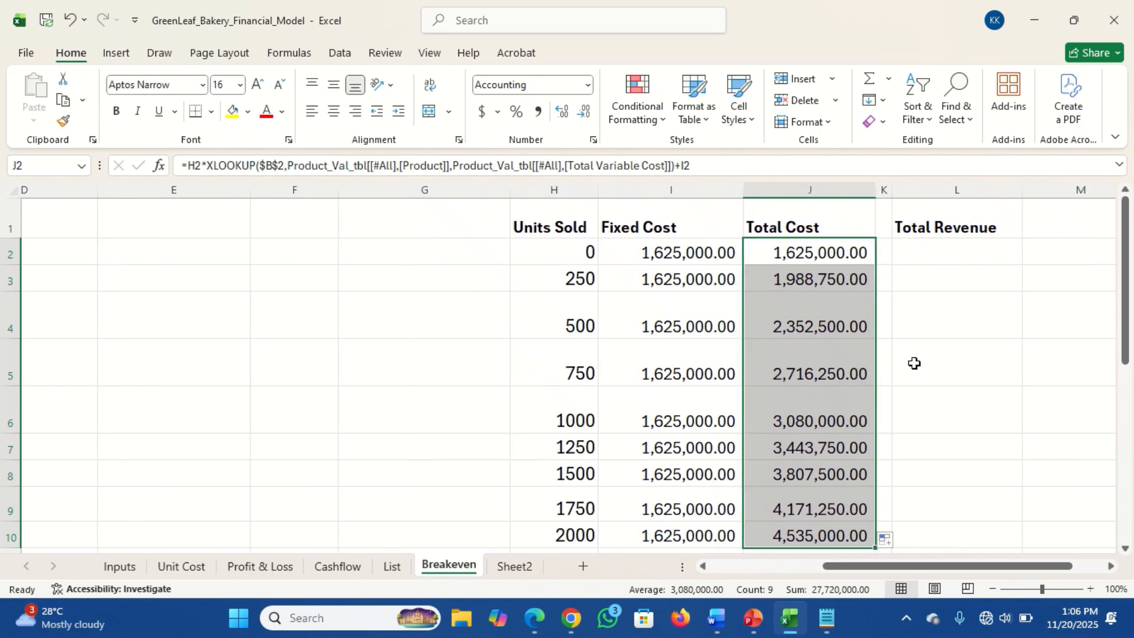
click(914, 253)
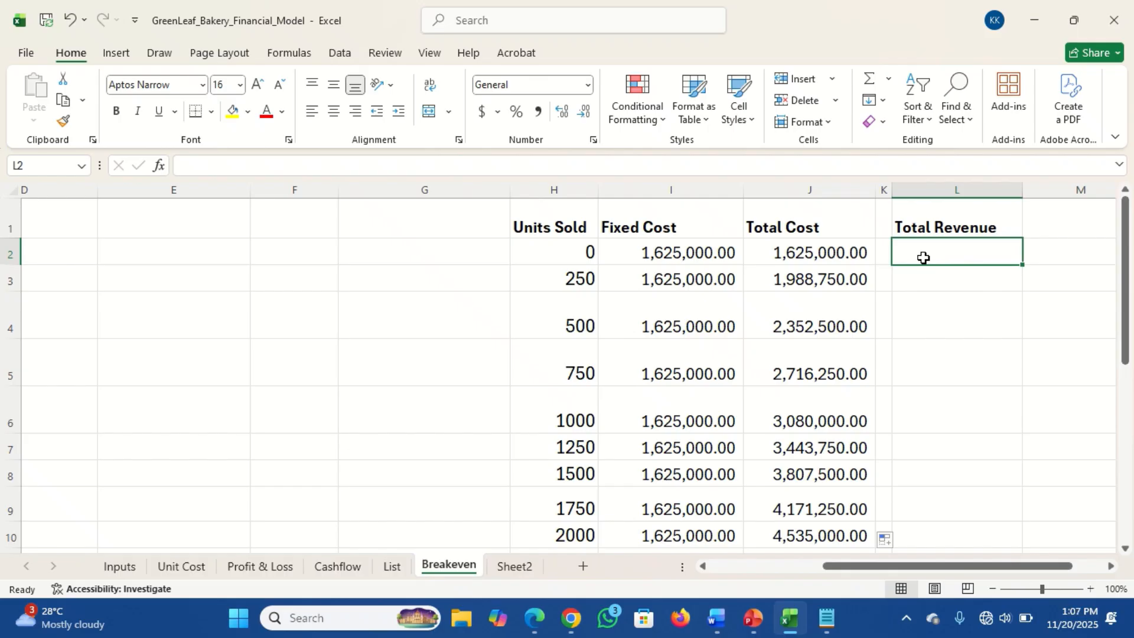
text(=)
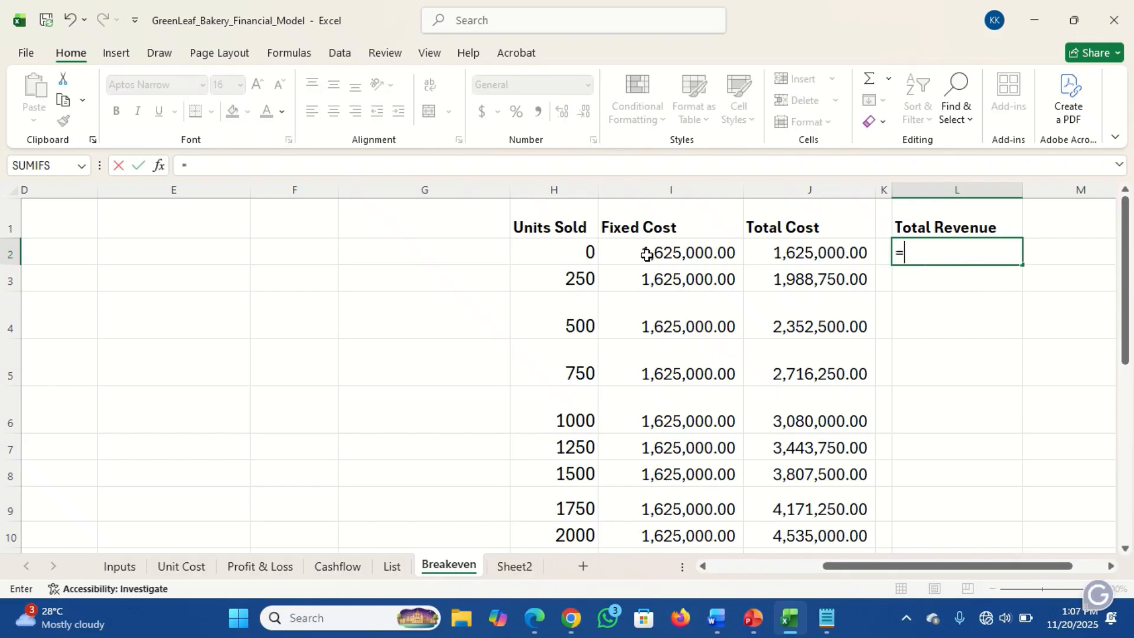
click(567, 250)
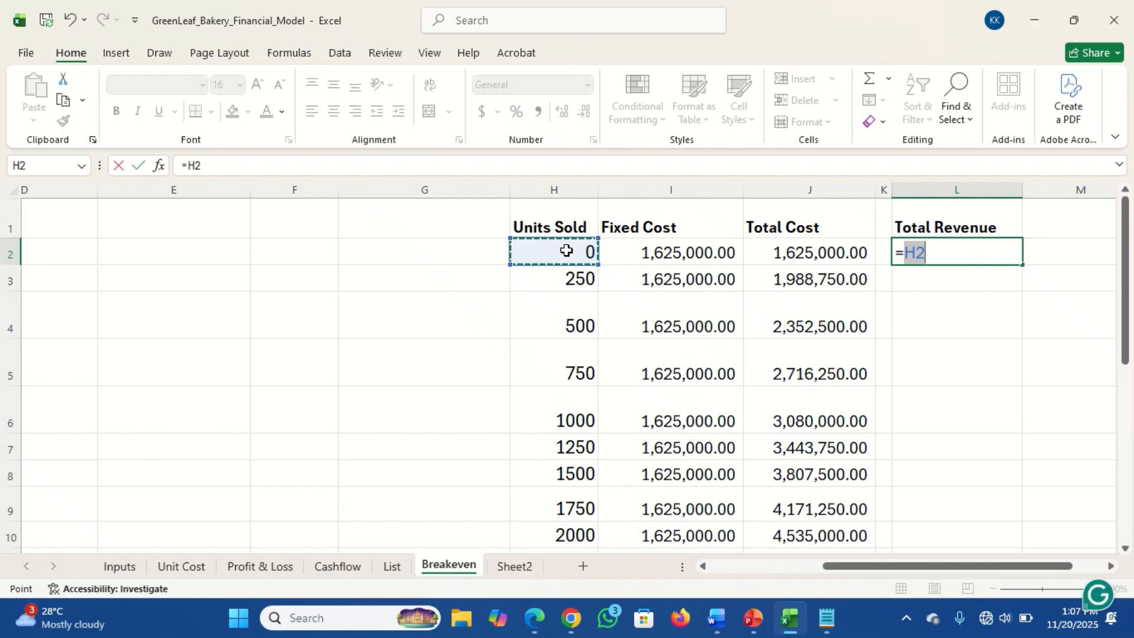
text(*xlo)
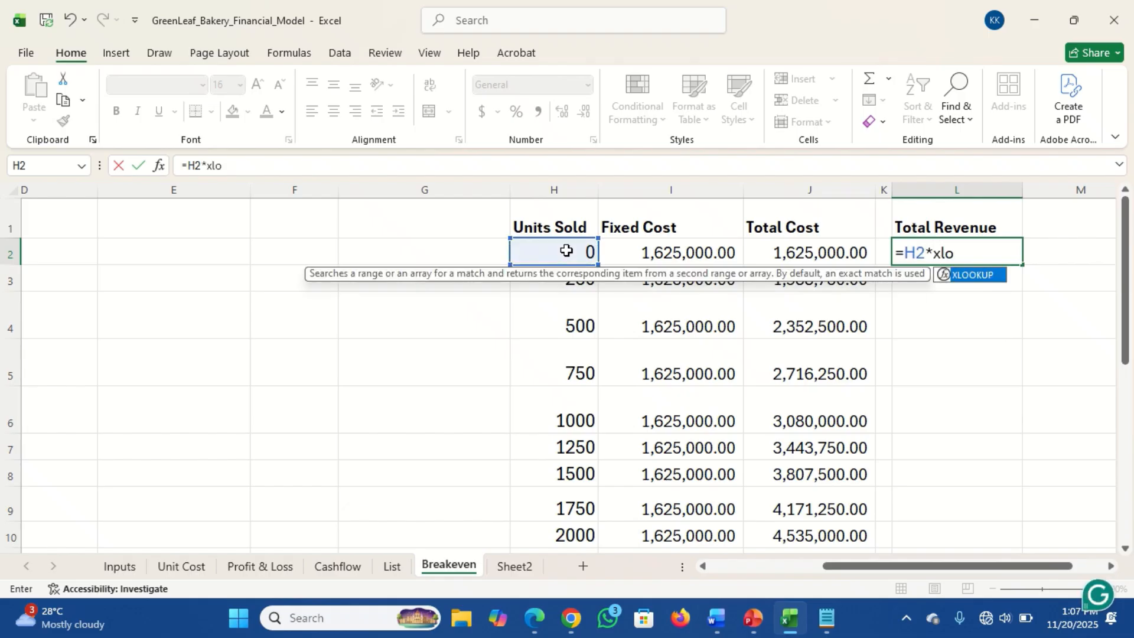
key(Tab)
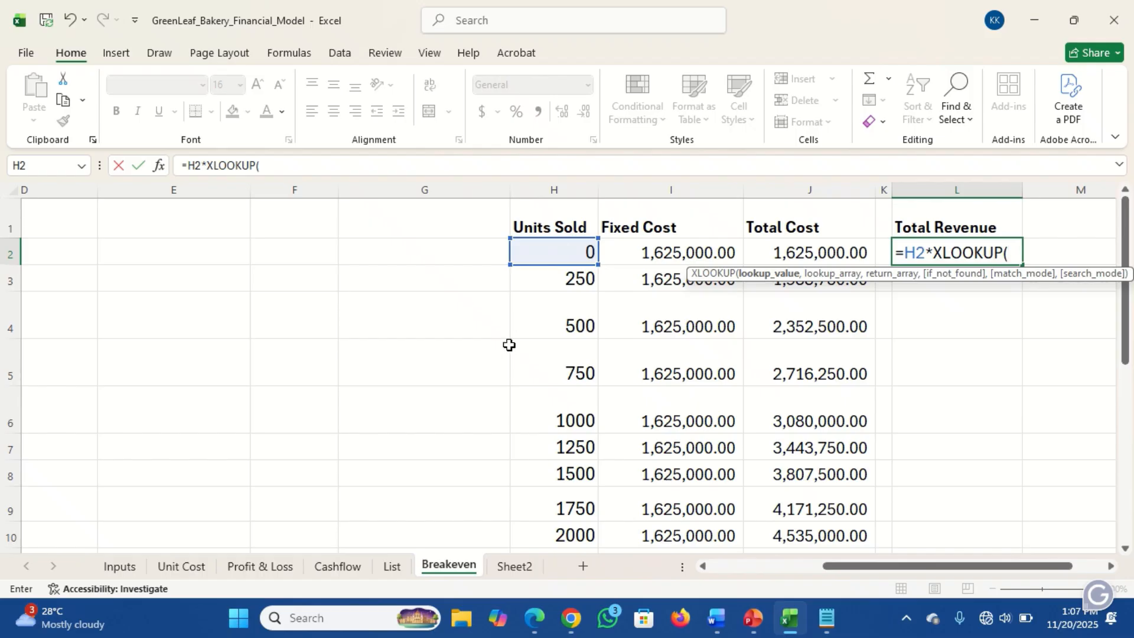
click(737, 564)
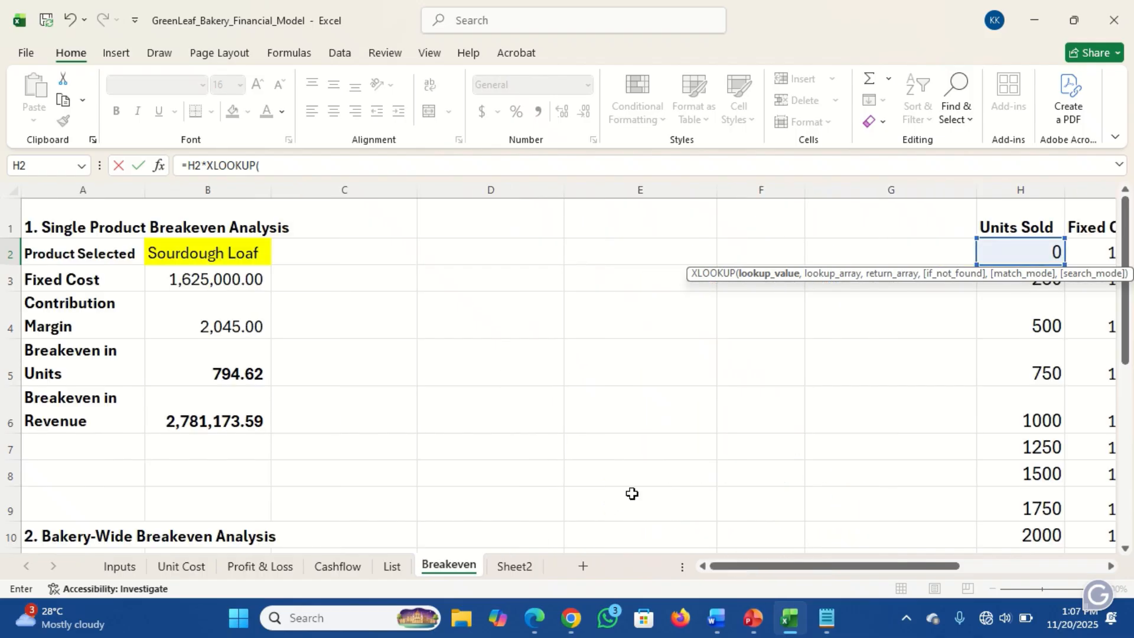
click(205, 258)
text(,)
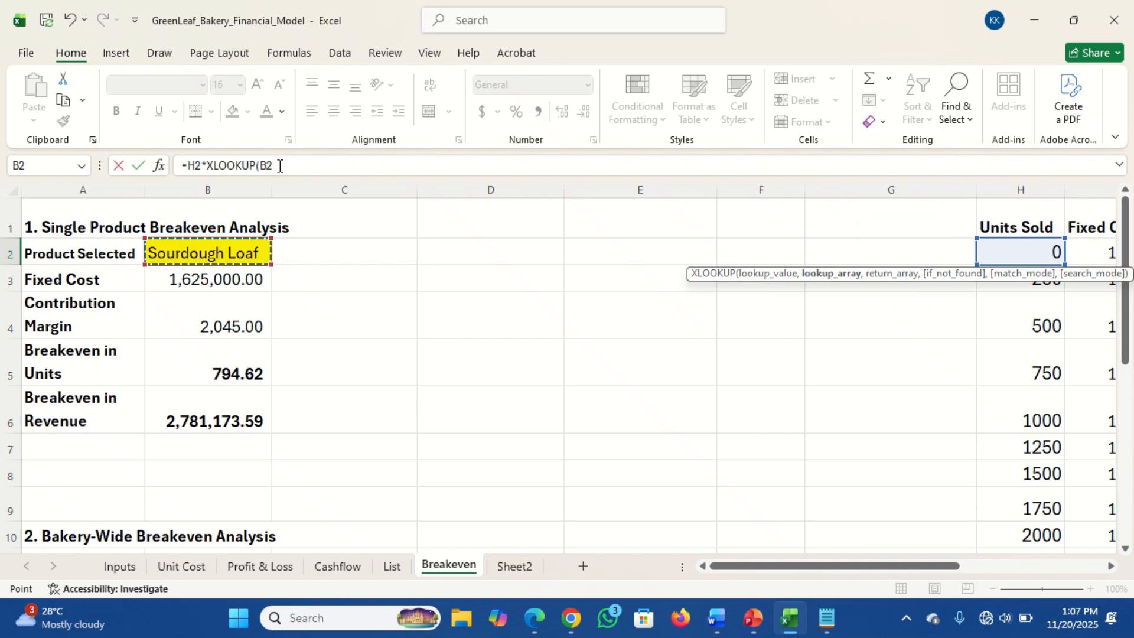
click(267, 166)
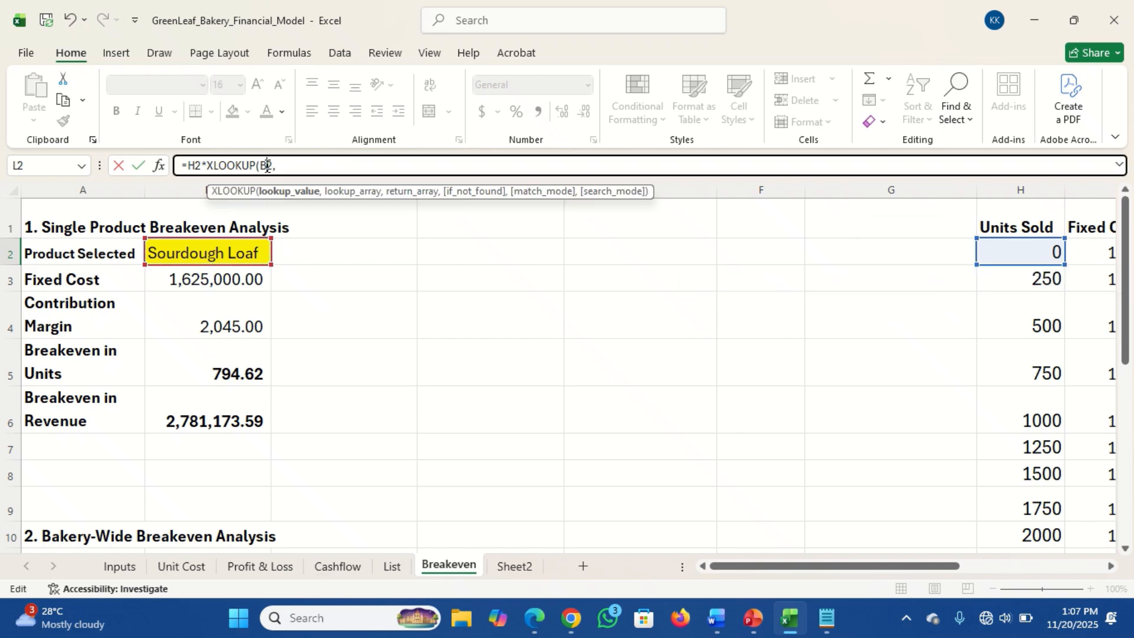
key(F4)
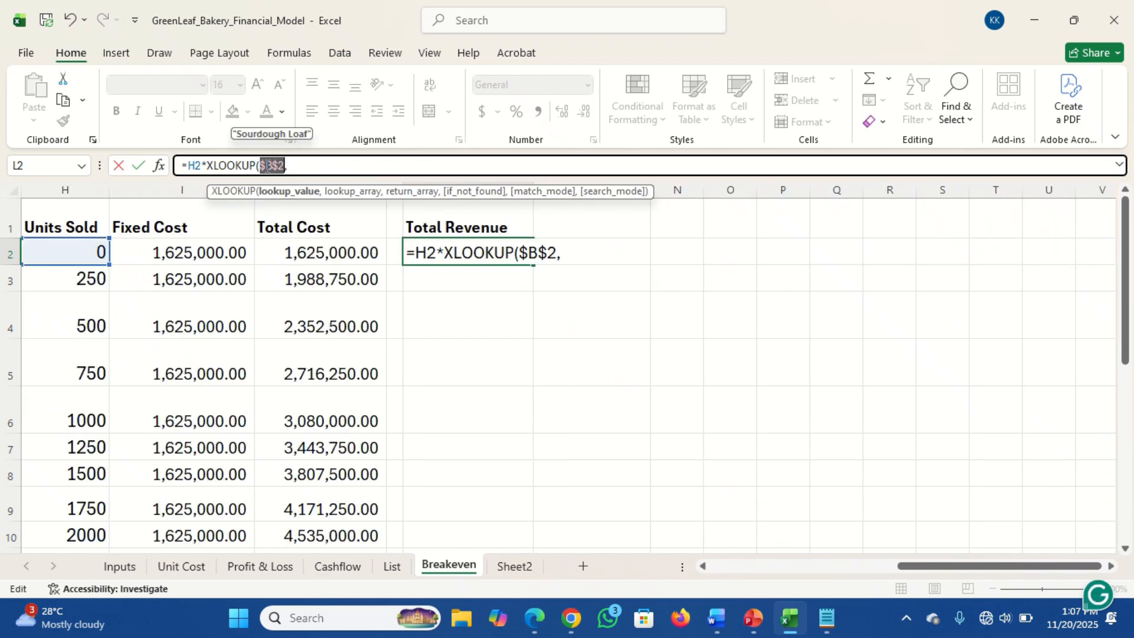
click(309, 166)
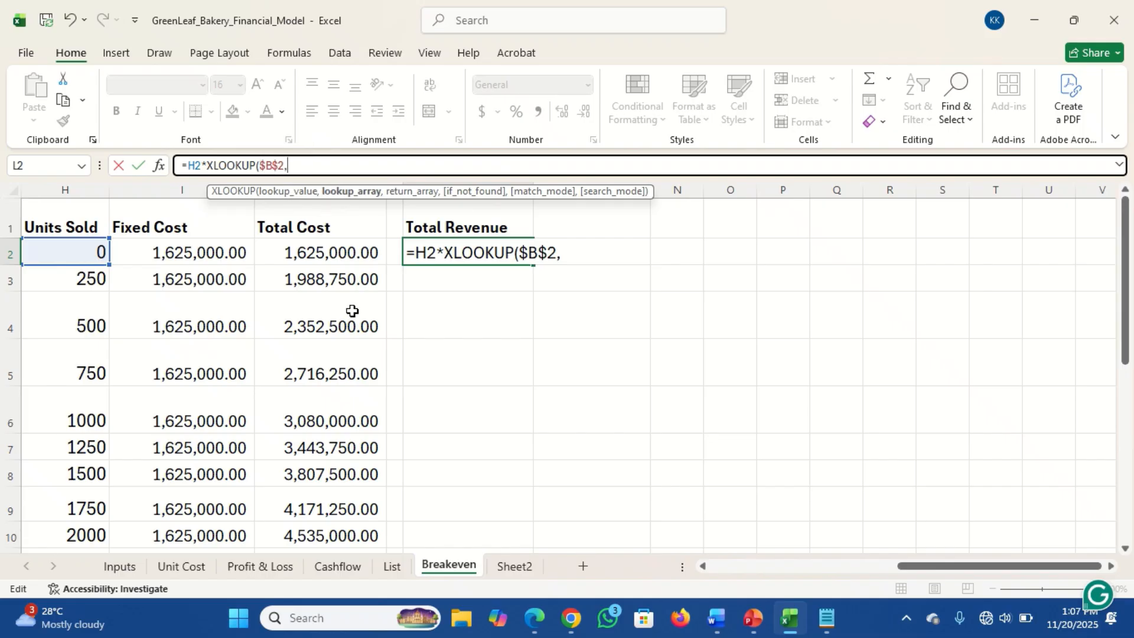
Complete the XLOOKUP with the Product column as lookup array and Sales Price as return array from Table 6 on the Inputs sheet
click(123, 568)
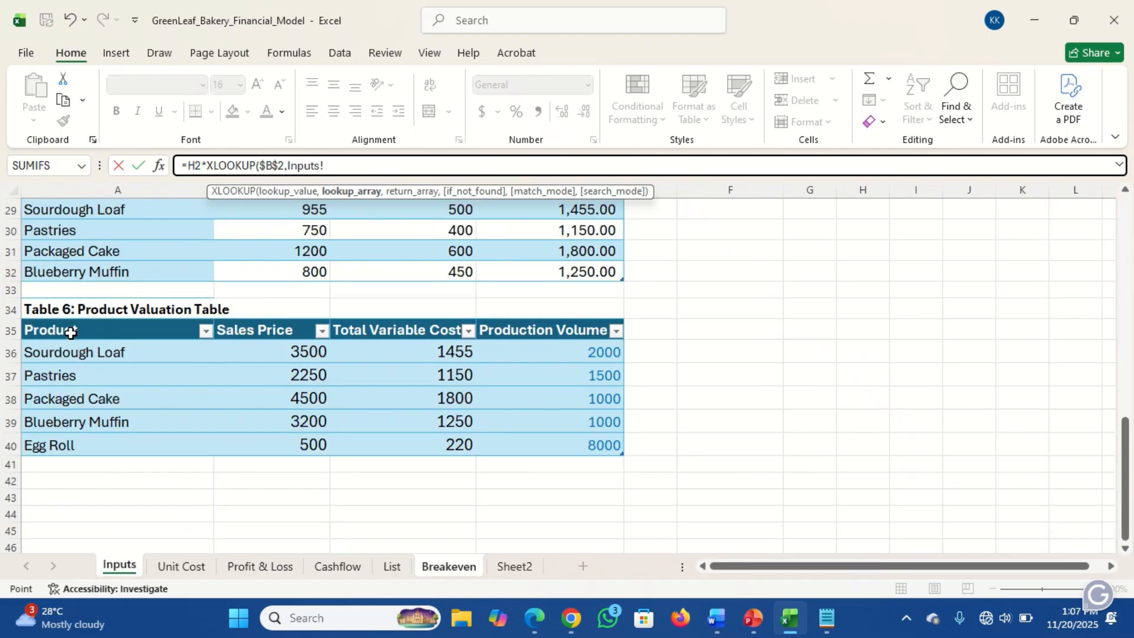
drag(71, 333, 81, 440)
text(,)
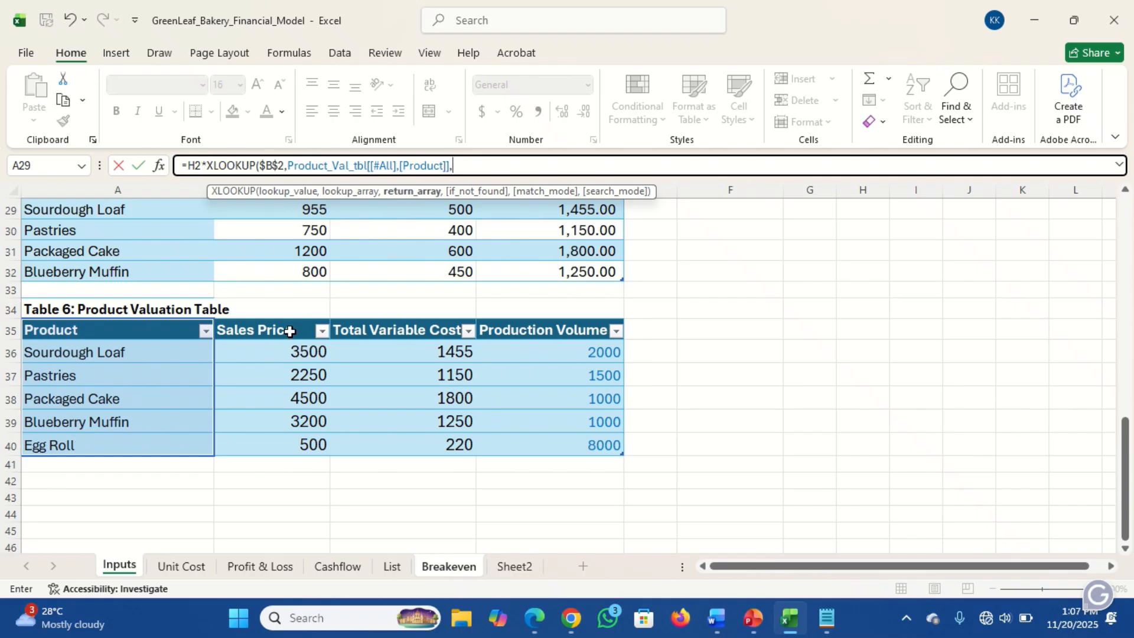
drag(289, 331, 305, 437)
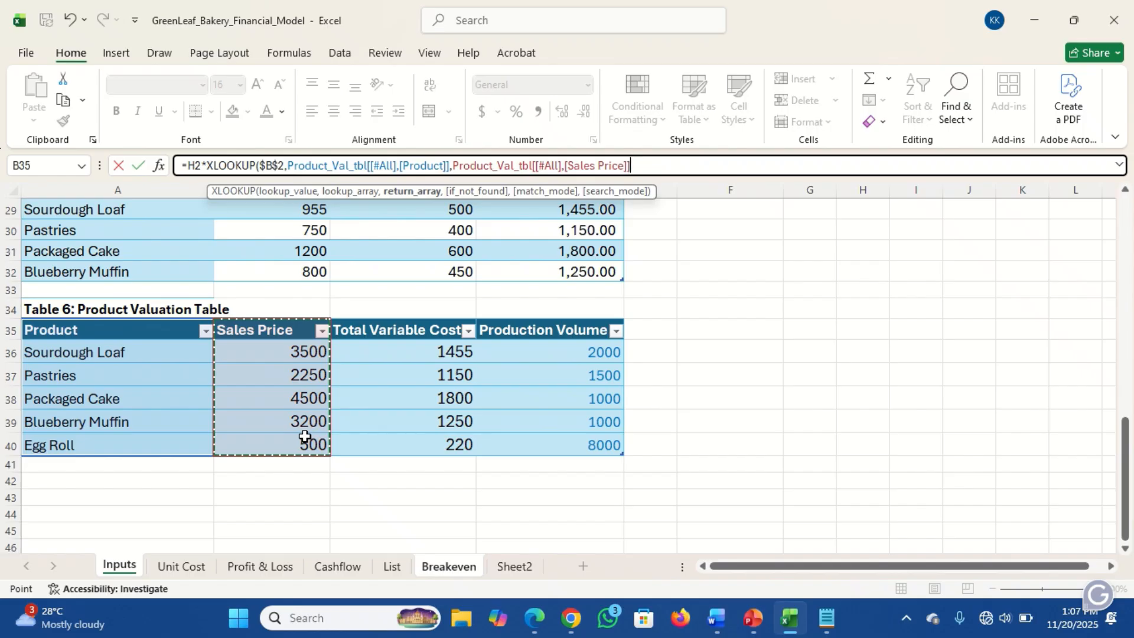
text())
key(Return)
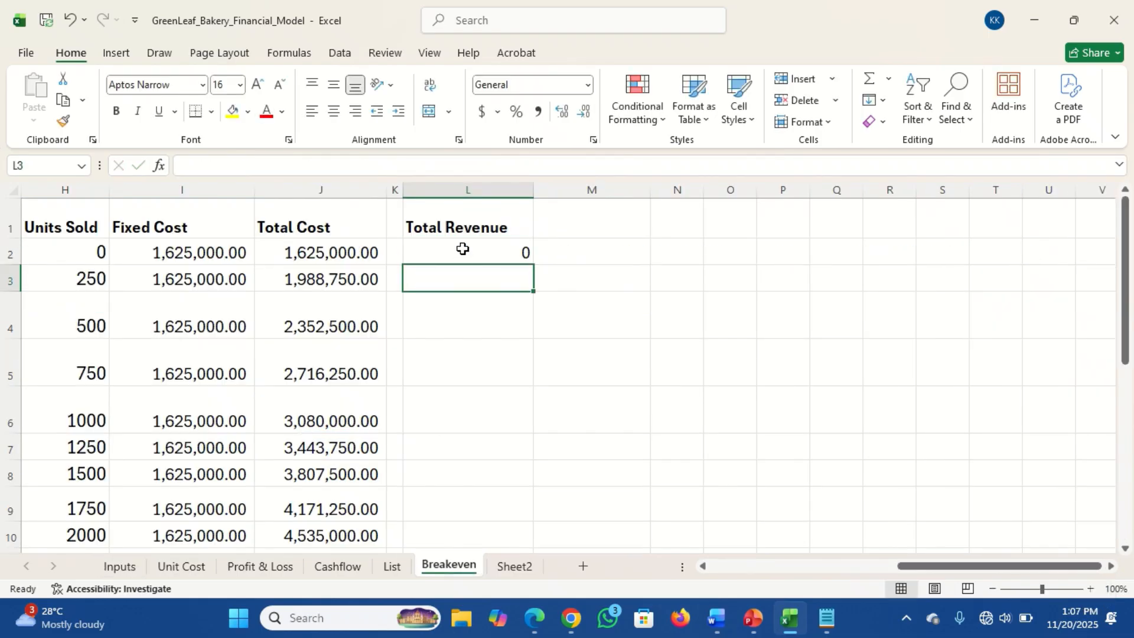
Fill the Total Revenue formula from L2 down to L10 and apply the comma number style to L2:L10
click(462, 248)
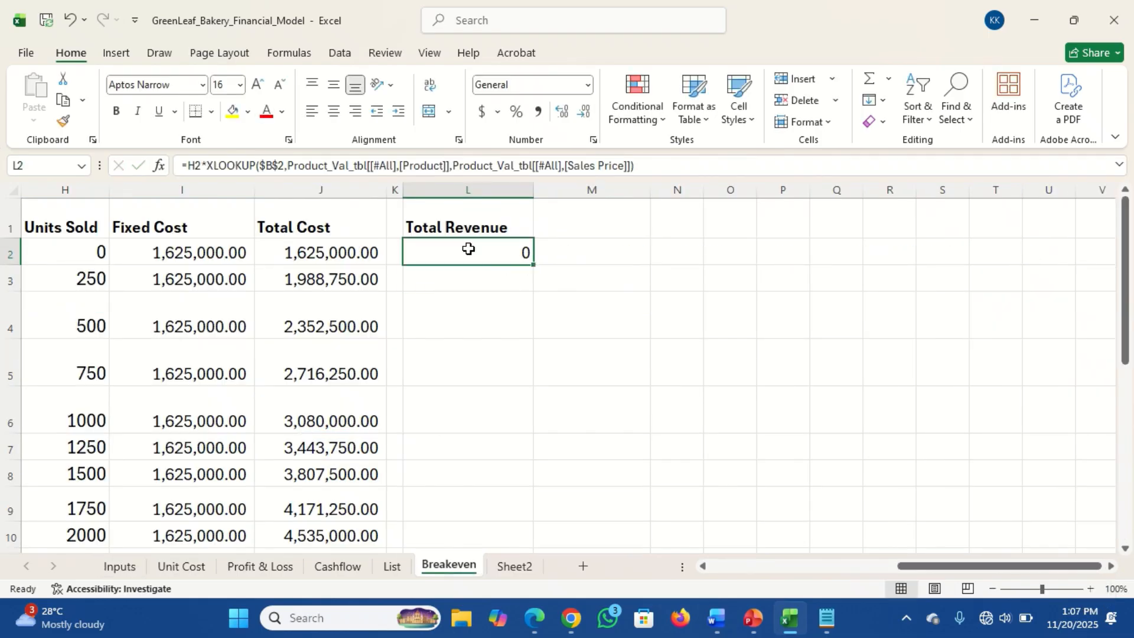
click(274, 163)
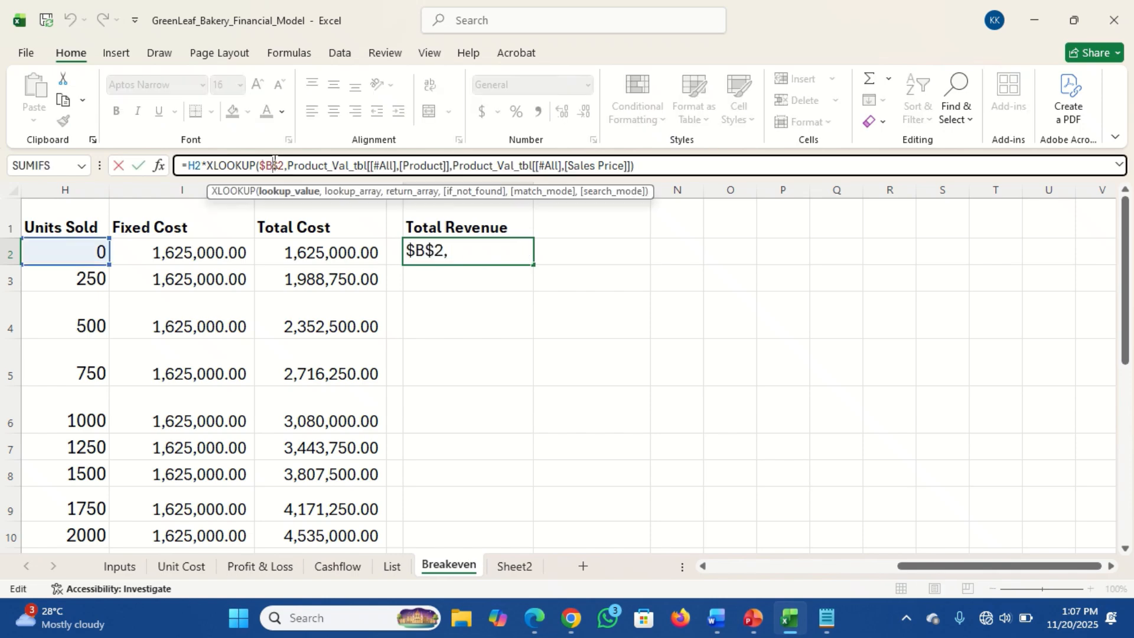
key(Return)
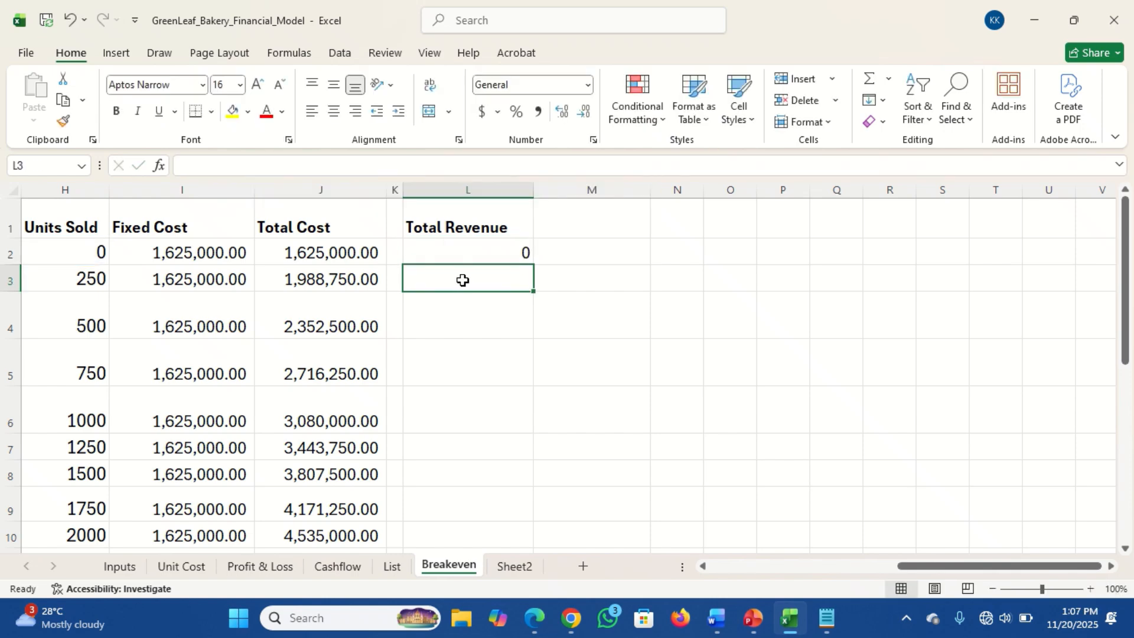
click(491, 243)
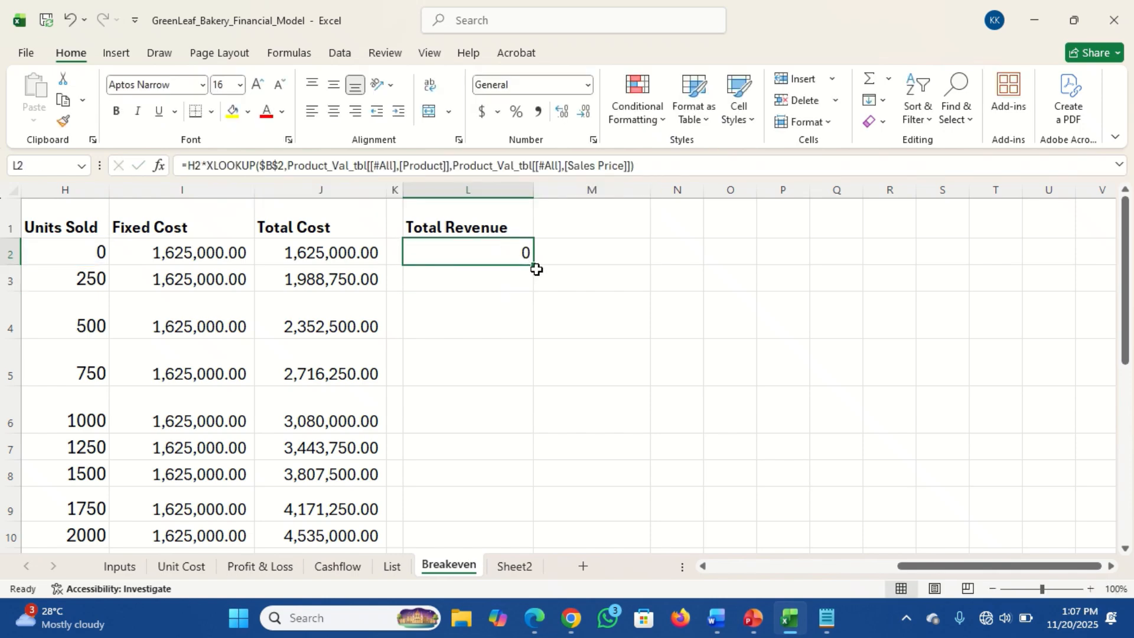
drag(536, 267, 550, 542)
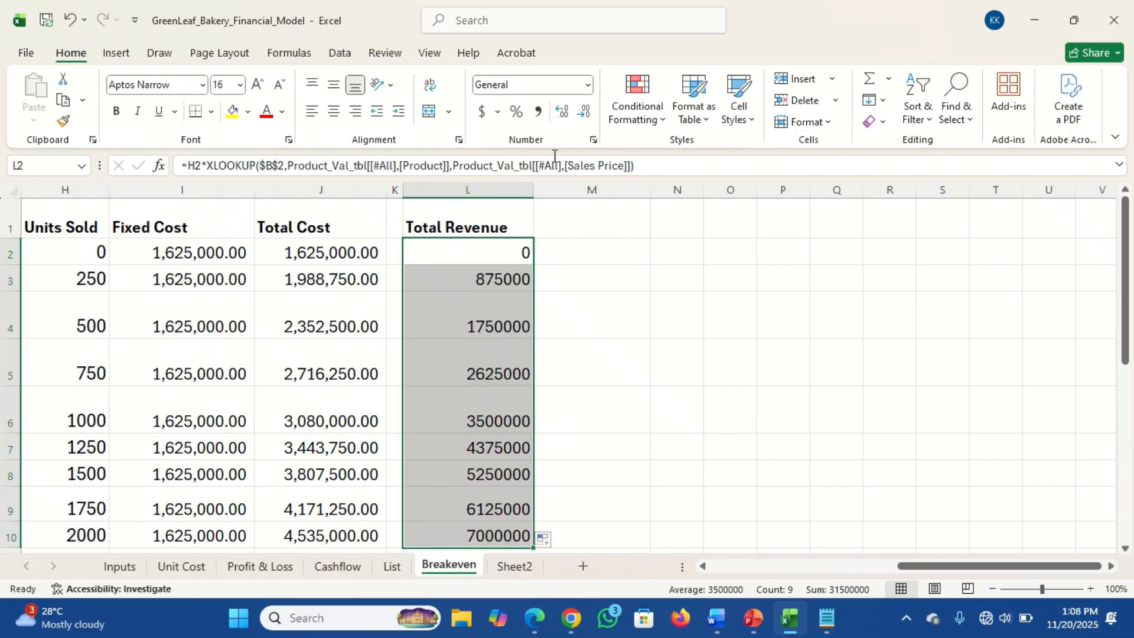
click(537, 113)
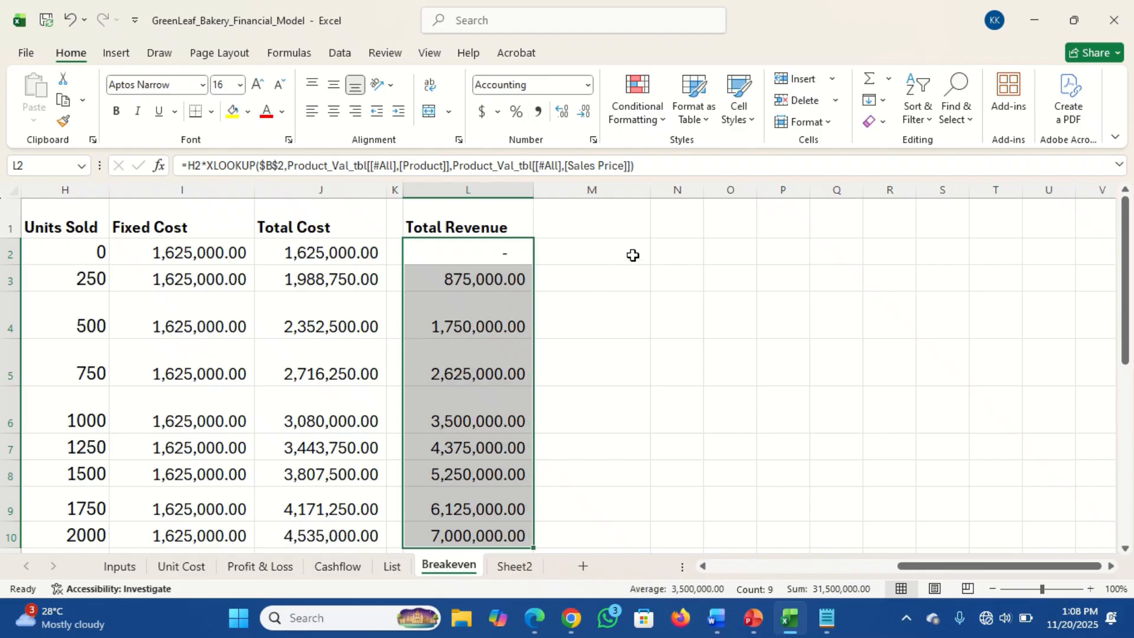
Enter the trial calculation 3500*250 in cell N3 beside the revenue column
click(674, 275)
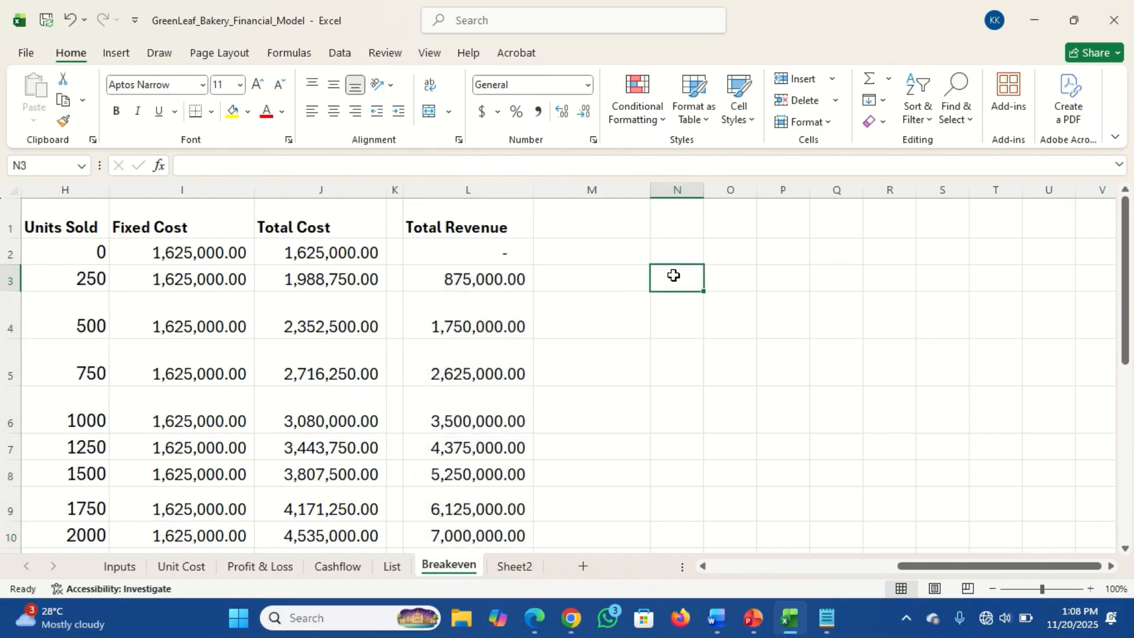
text(350)
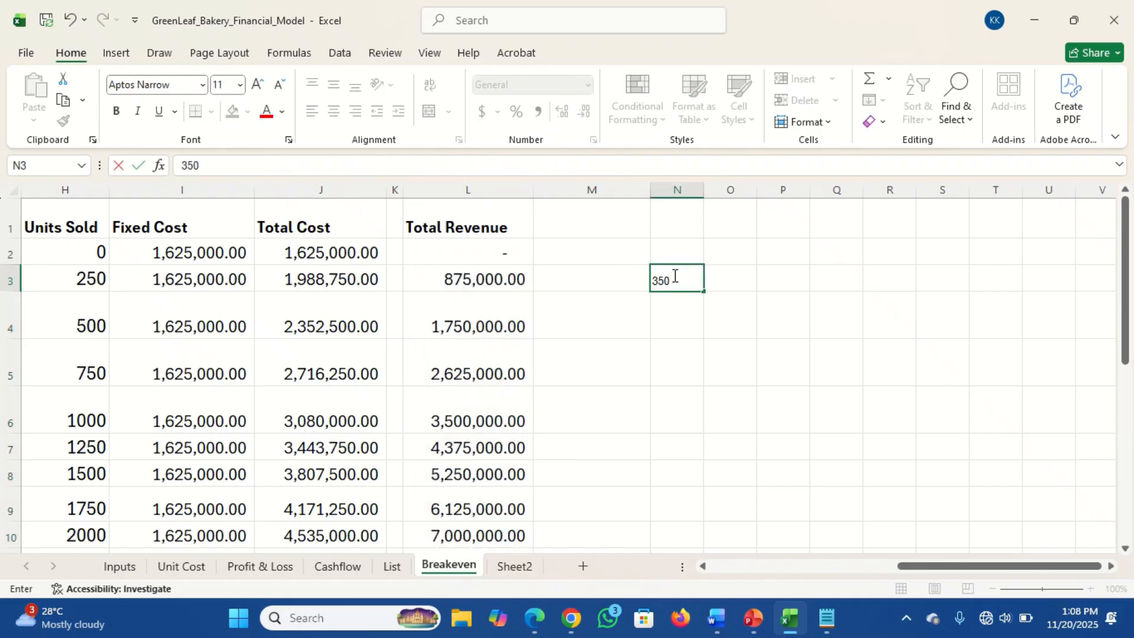
text(0*)
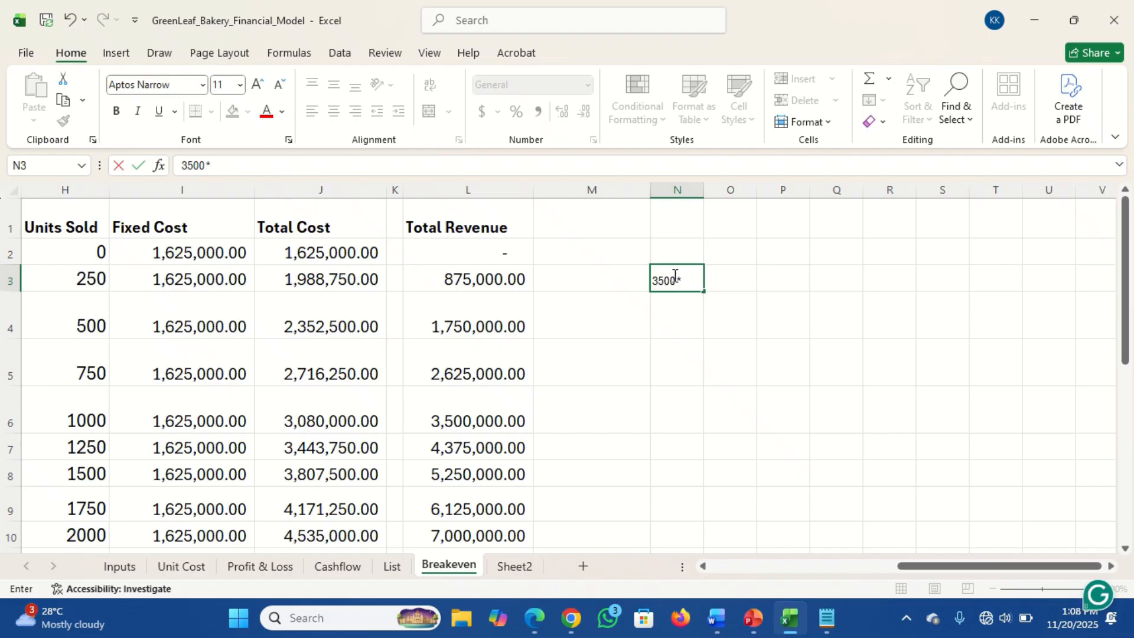
text(250)
key(Return)
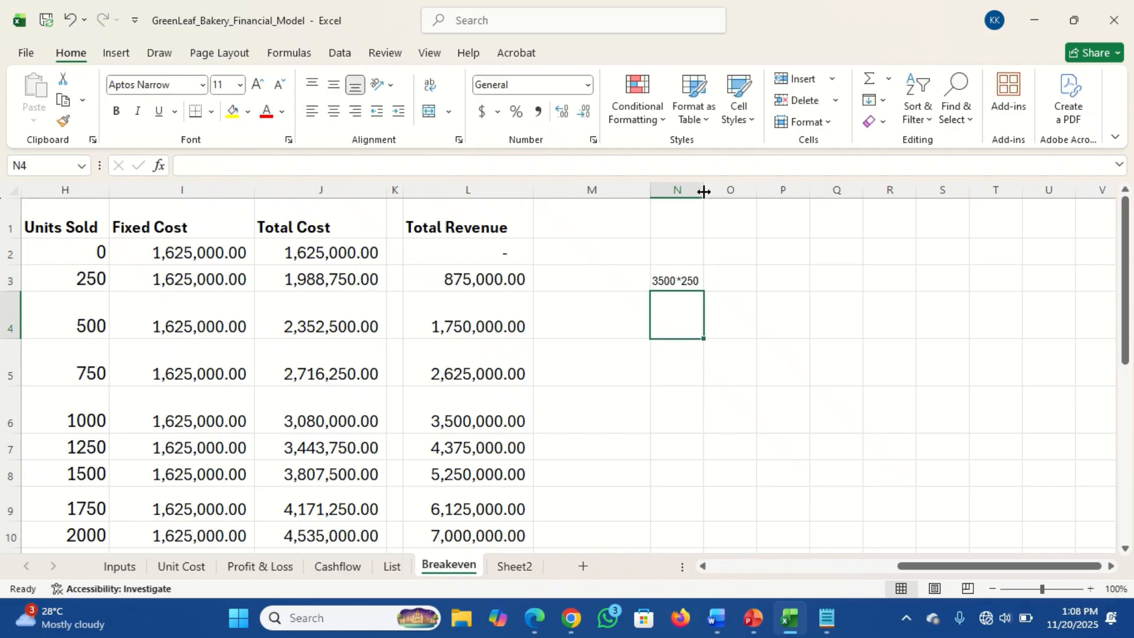
Calculate =3500*250 in M3 to check the total revenue for 250 units
click(595, 286)
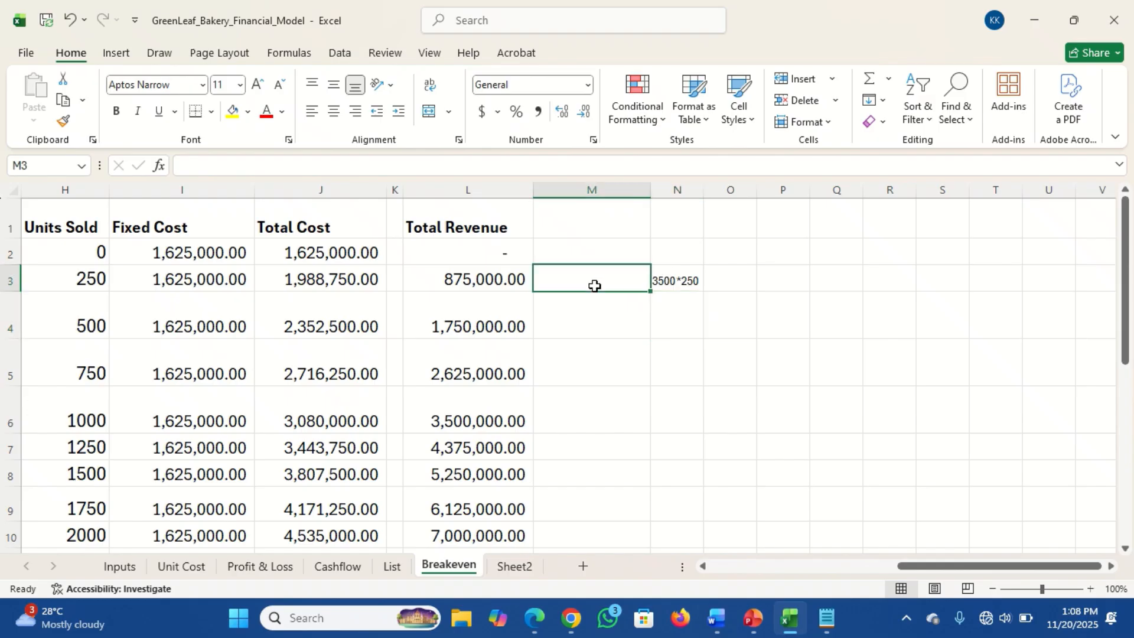
text(3)
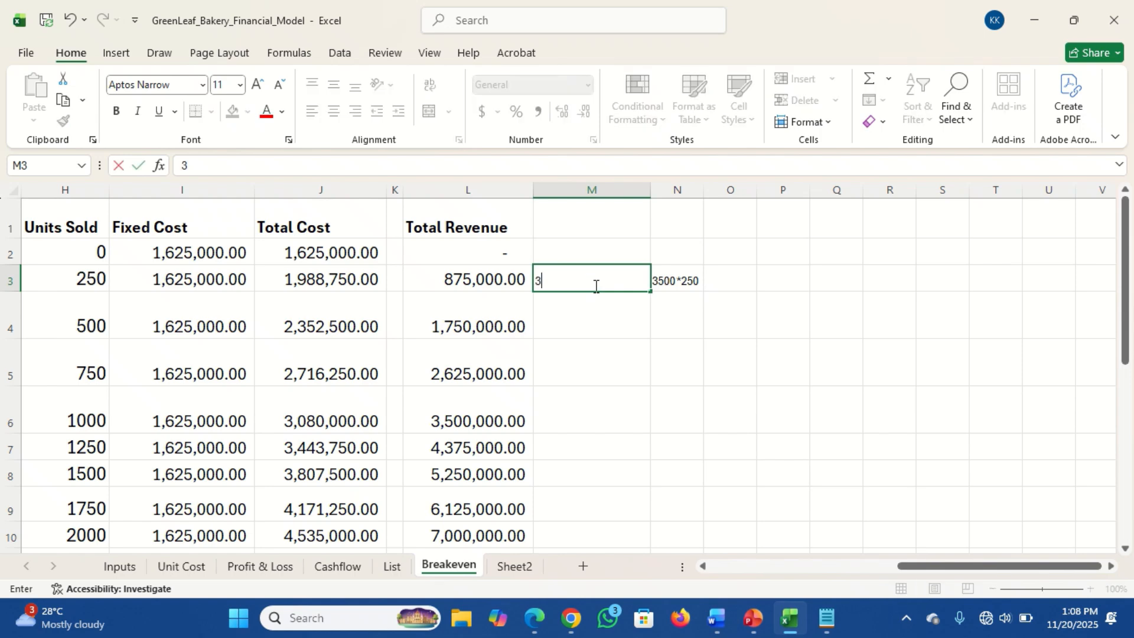
text(500*)
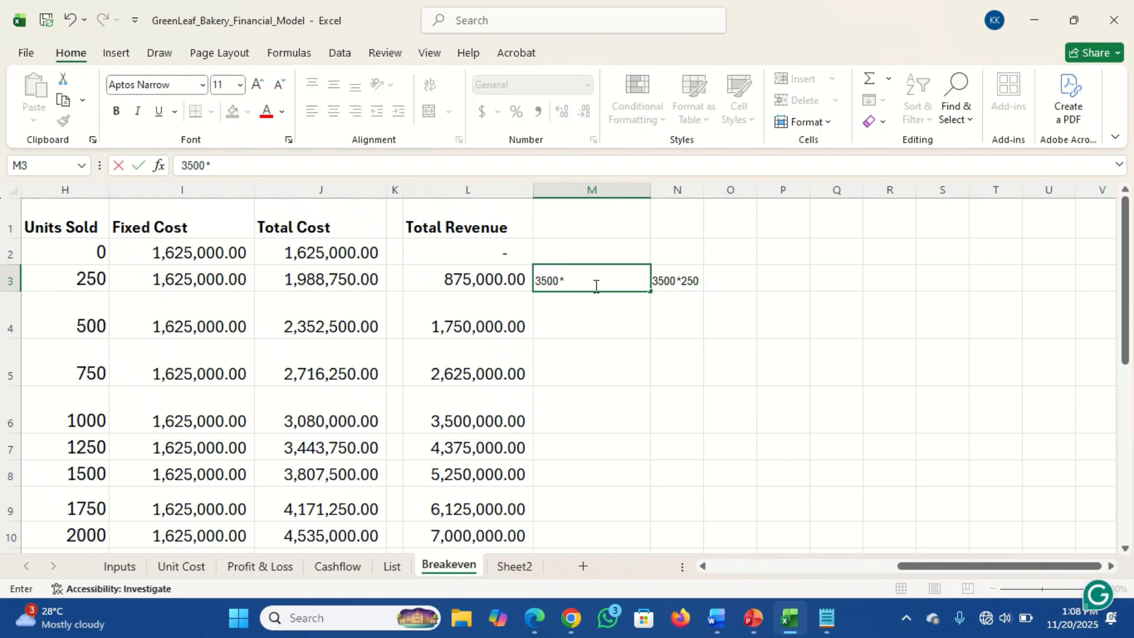
text(250)
key(ctrl+Return)
key(Return)
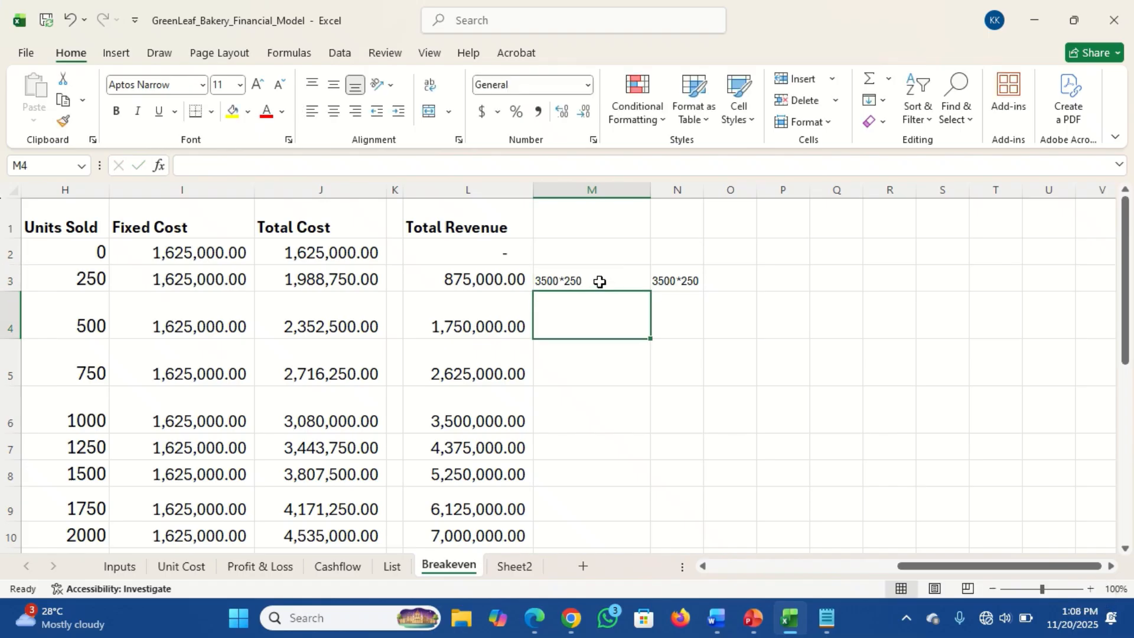
double_click(538, 280)
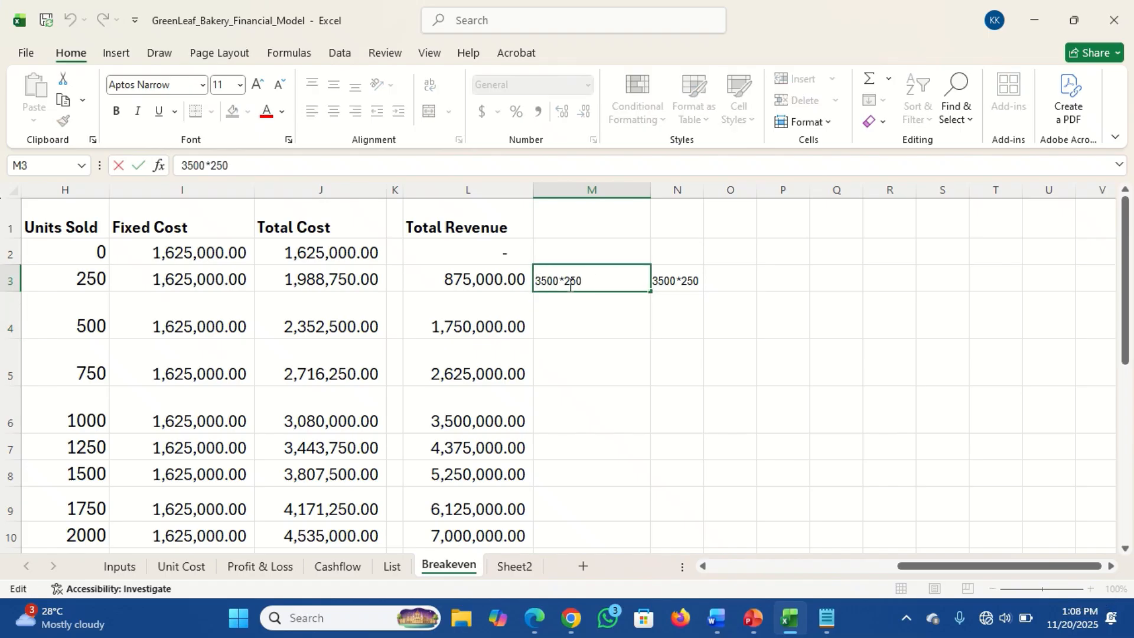
text(=)
key(Return)
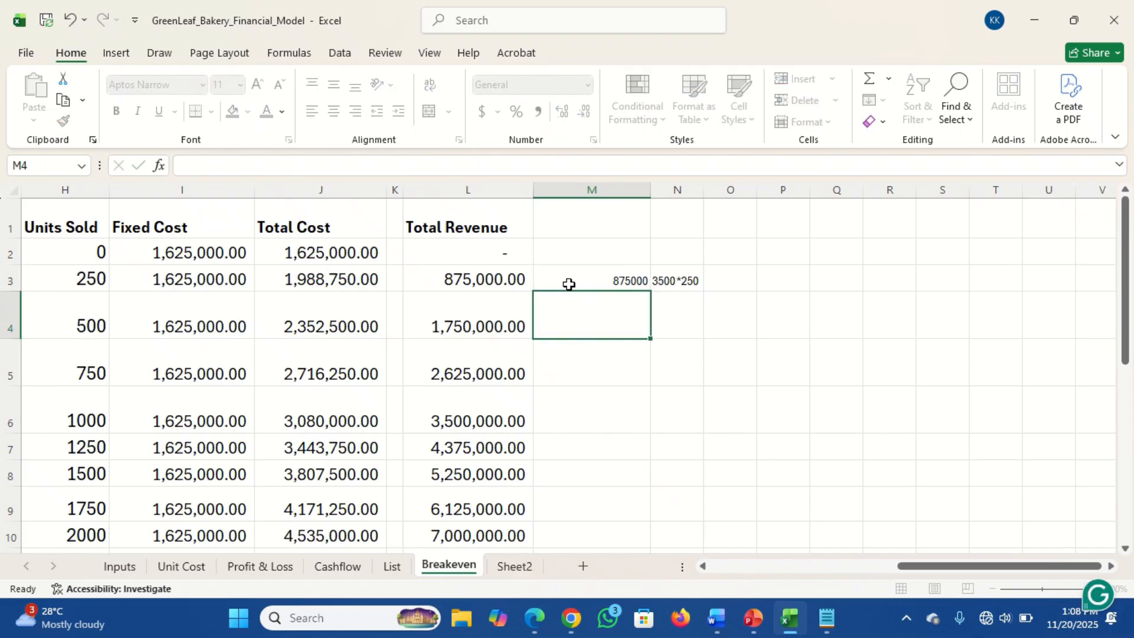
Change the M3 check formula to =3500*500 to test the total revenue for 500 units
click(613, 280)
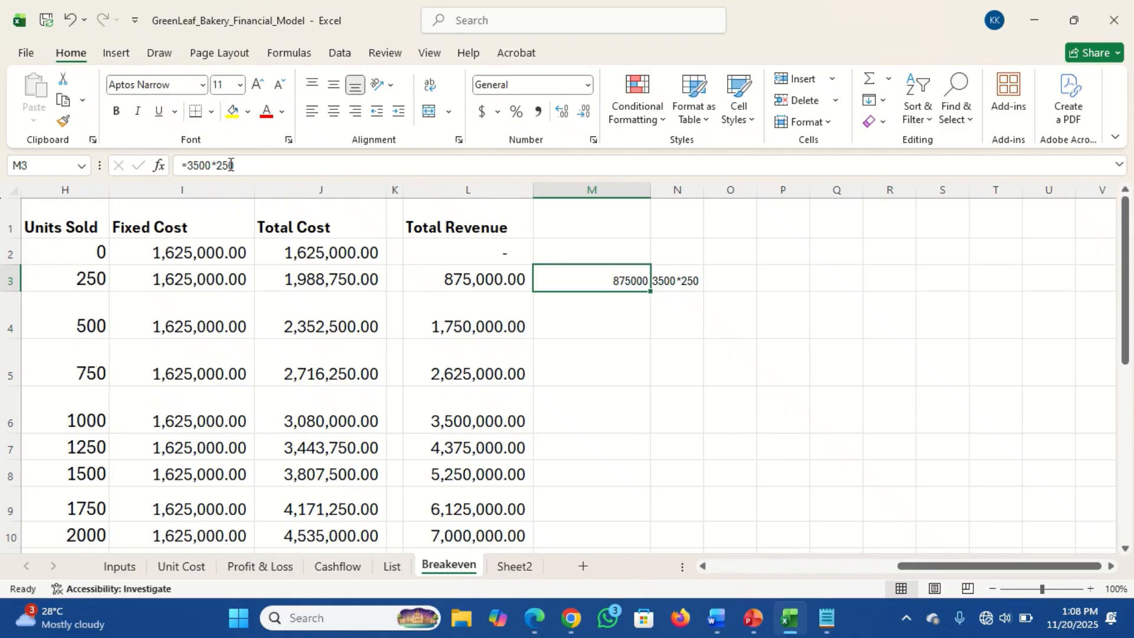
click(236, 165)
key(BackSpace)
key(BackSpace)
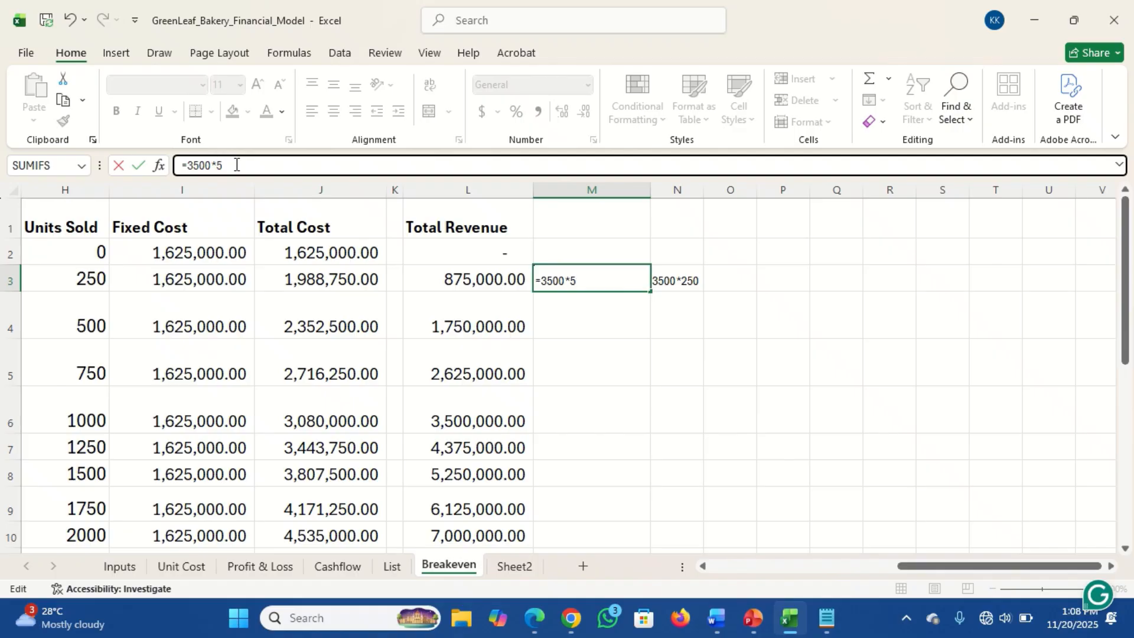
text(500)
key(Return)
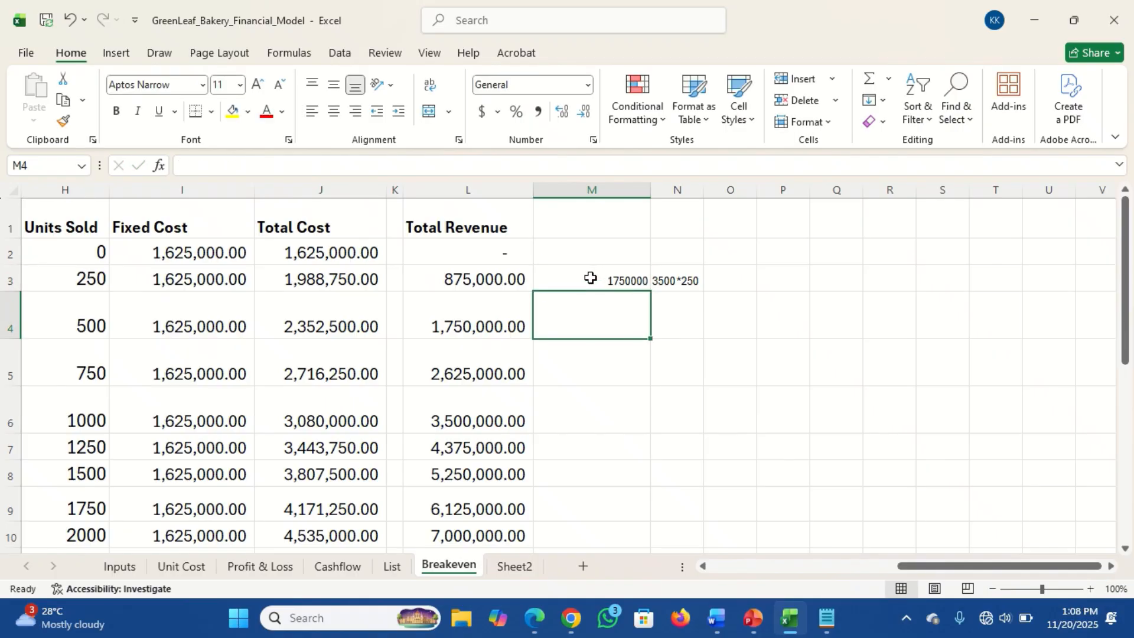
Clear the trial calculations from M3:N3
drag(590, 277, 675, 278)
key(BackSpace)
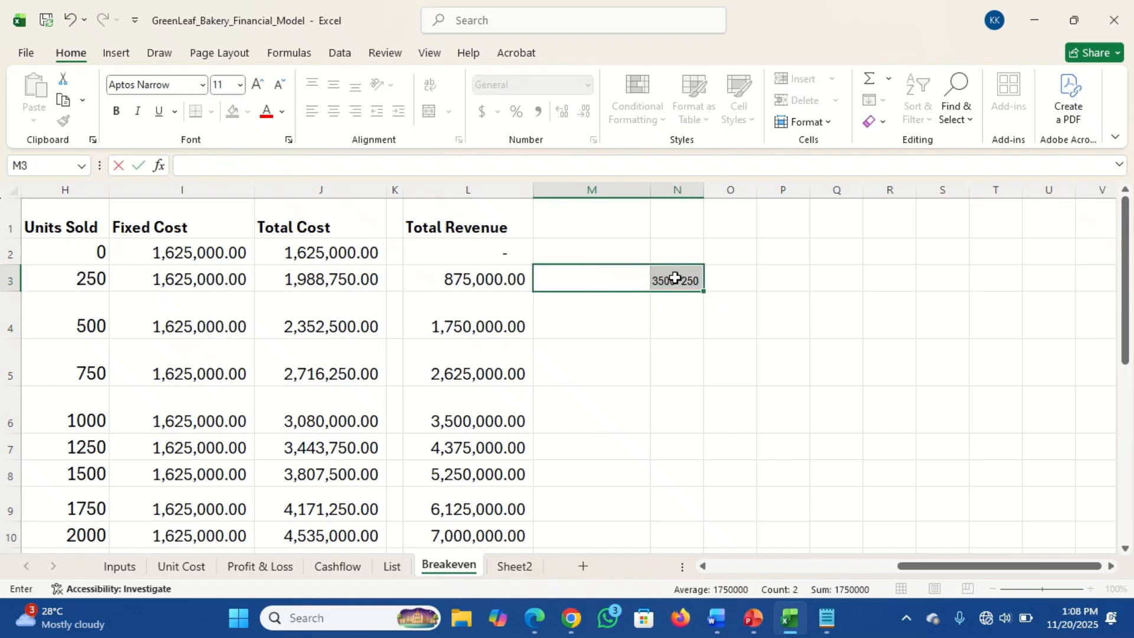
key(Escape)
key(Delete)
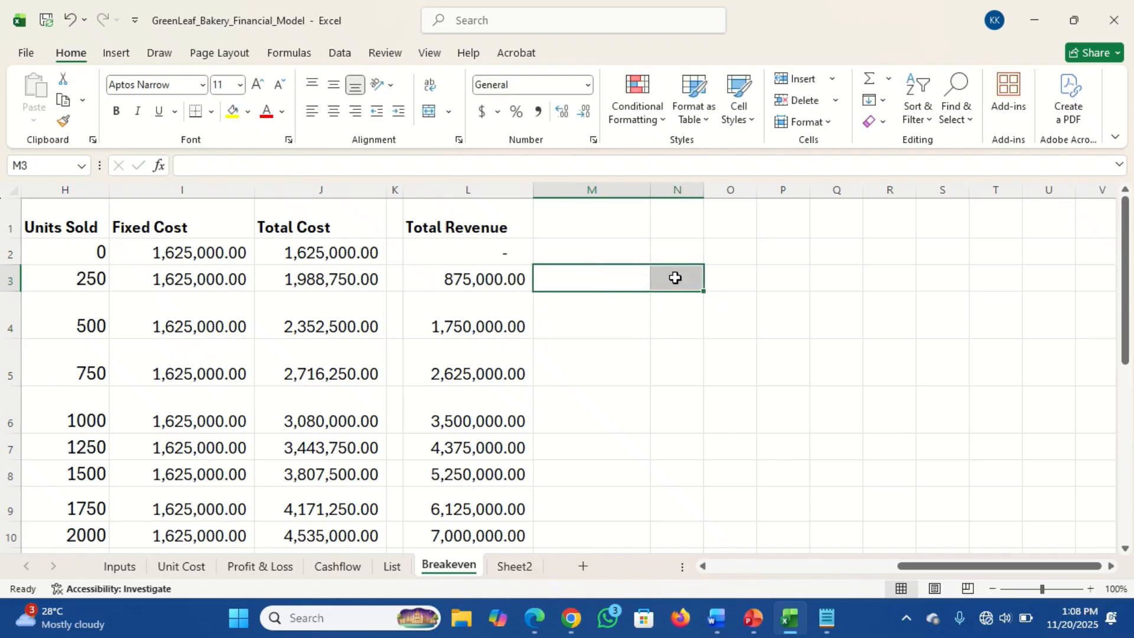
click(692, 353)
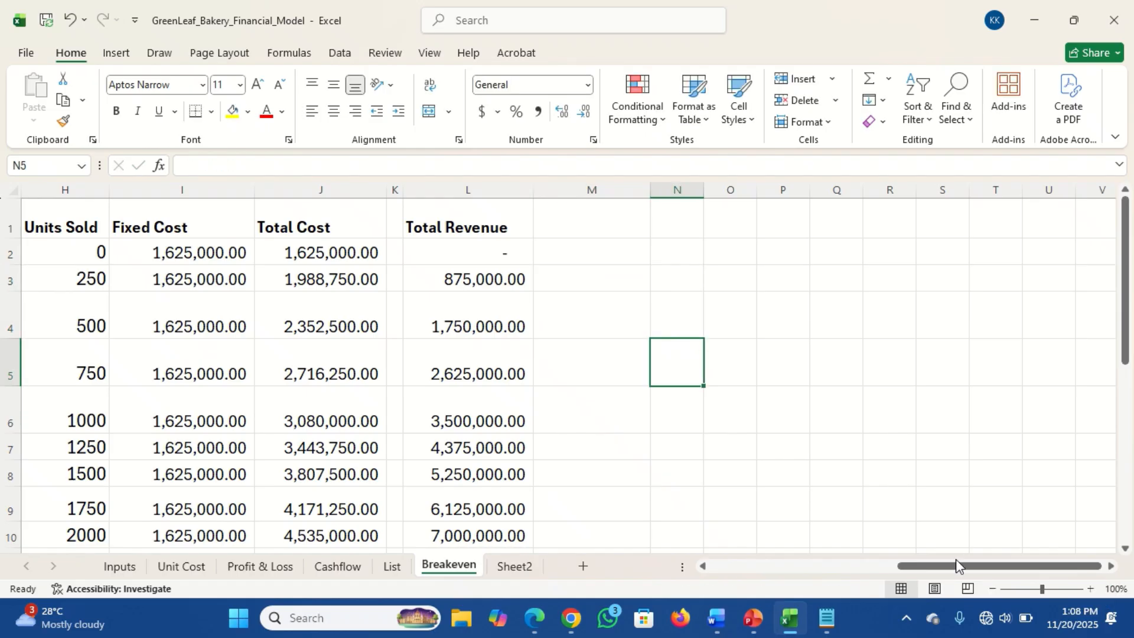
Select Pastries as the product in B1 on the Inputs sheet and check the updated Breakeven sheet
drag(957, 570, 762, 603)
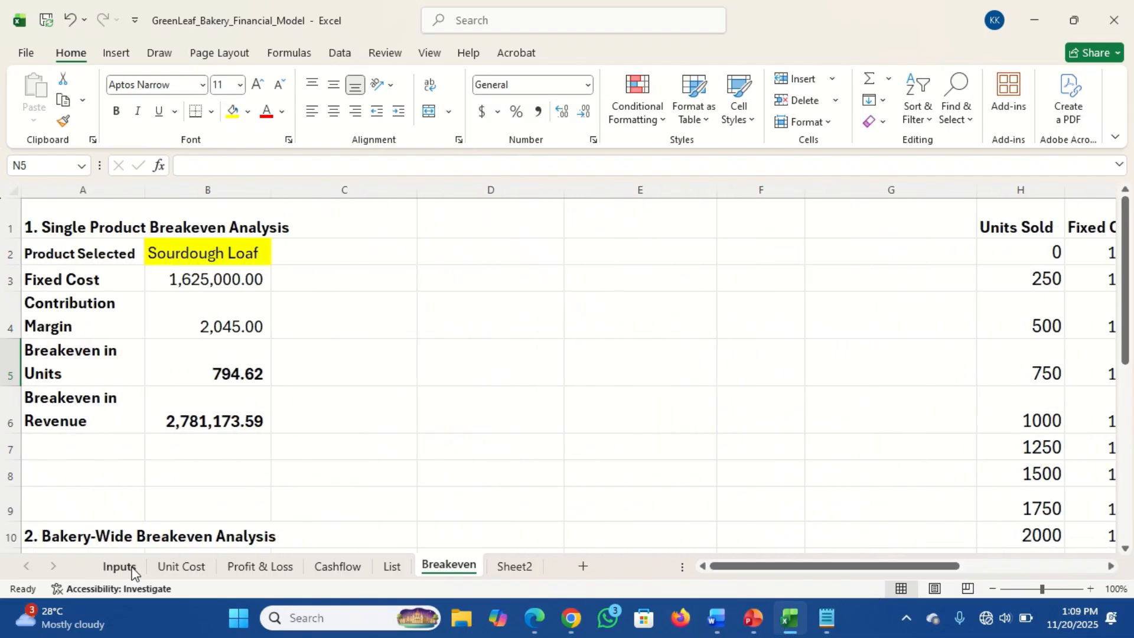
click(120, 567)
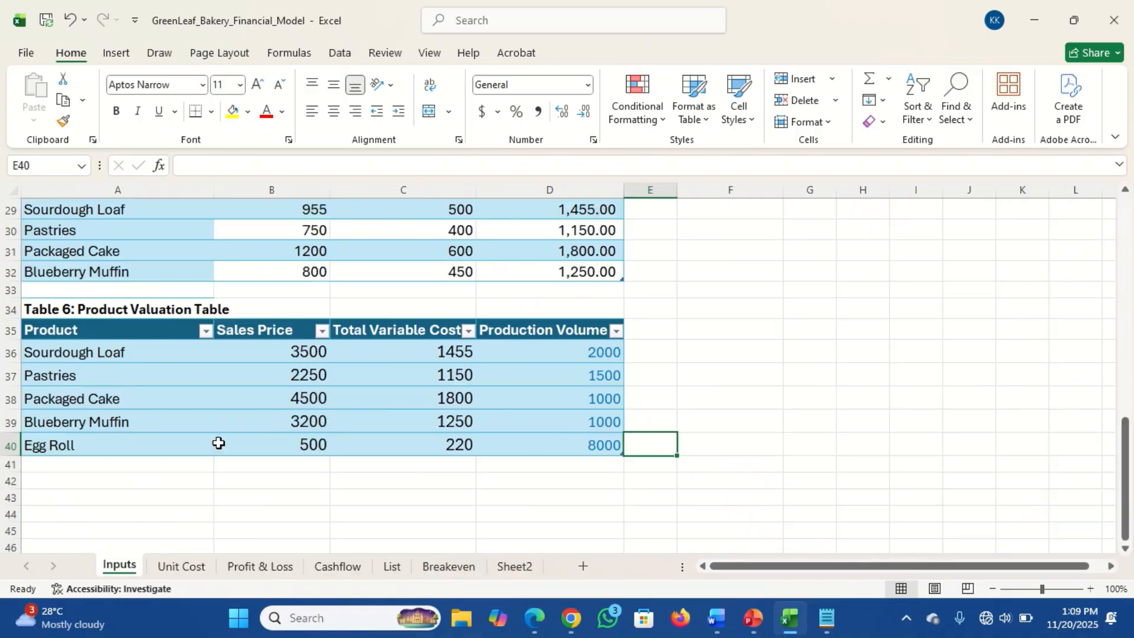
click(1127, 232)
click(1127, 232)
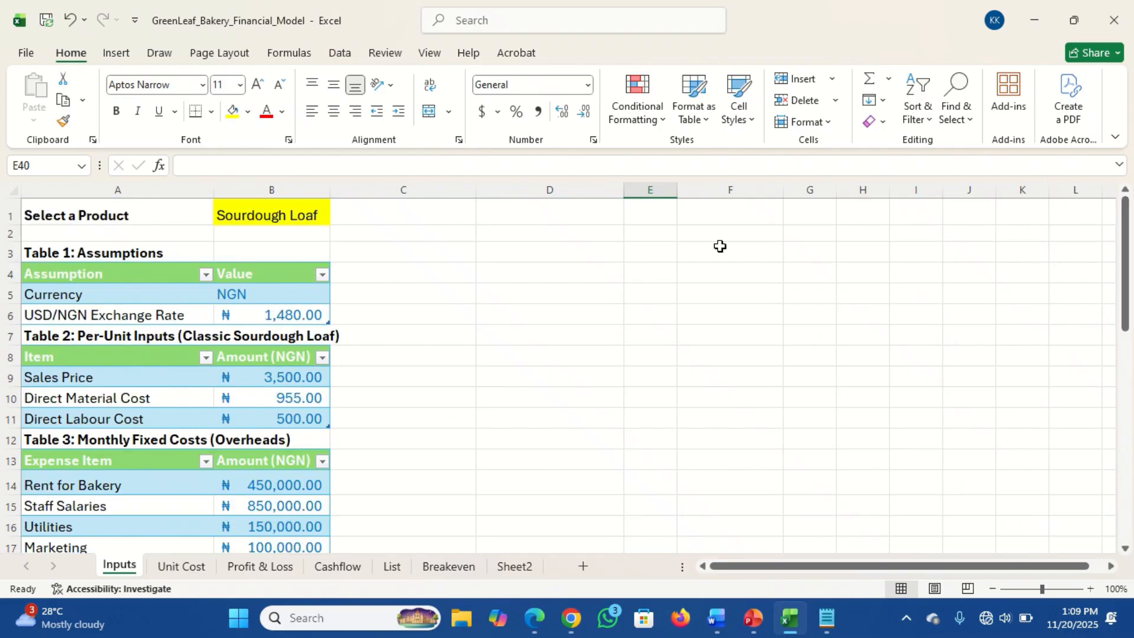
click(299, 215)
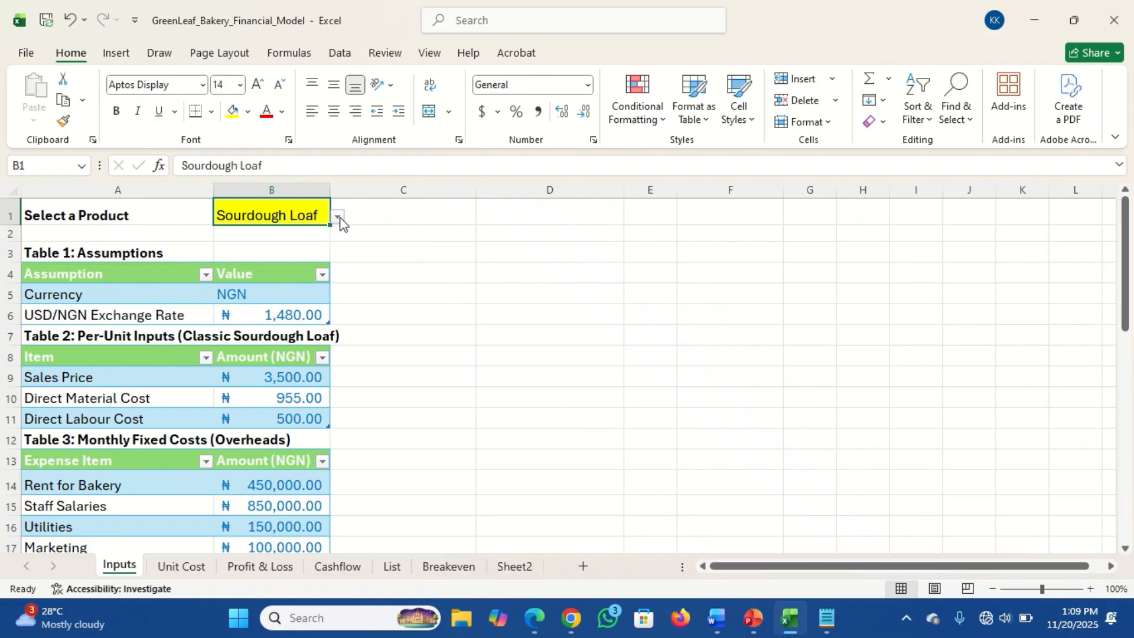
click(340, 217)
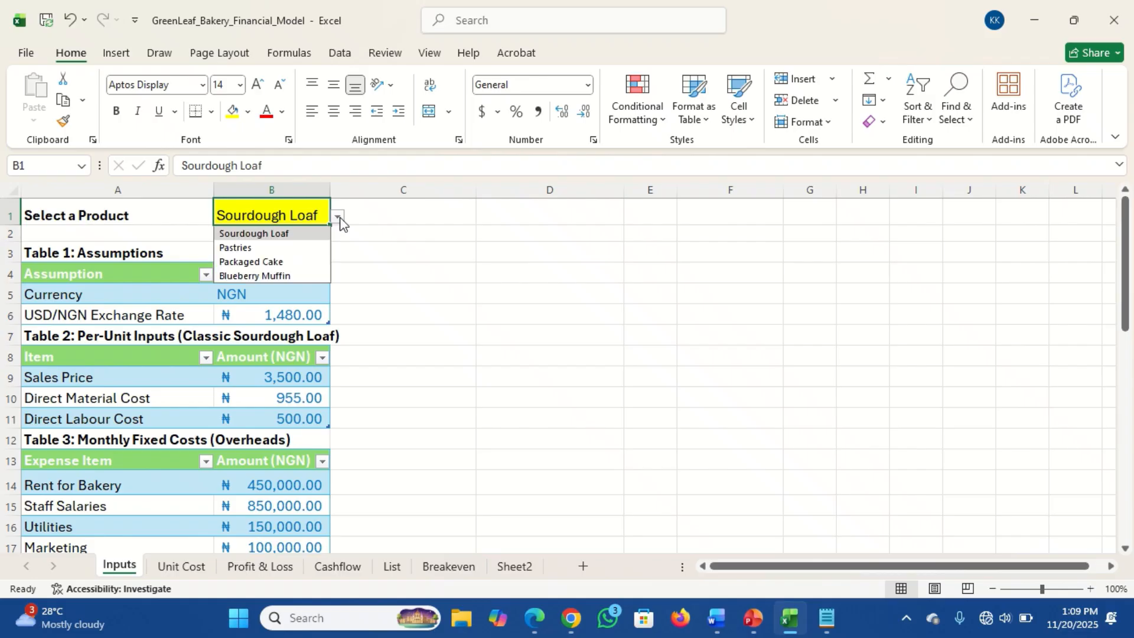
click(282, 248)
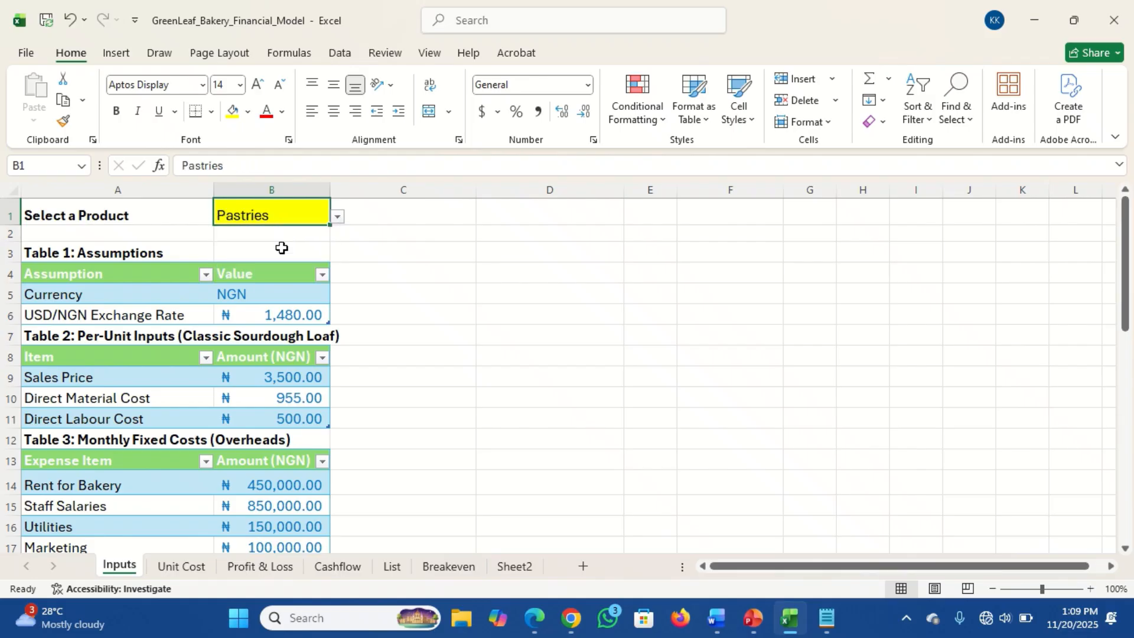
click(460, 568)
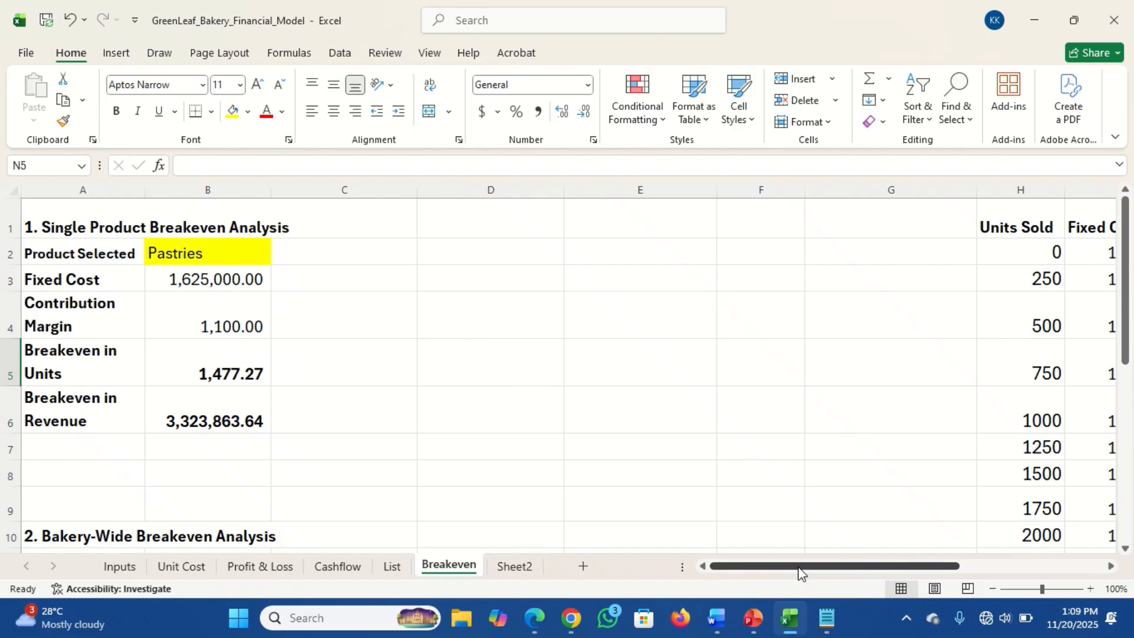
drag(799, 571, 682, 601)
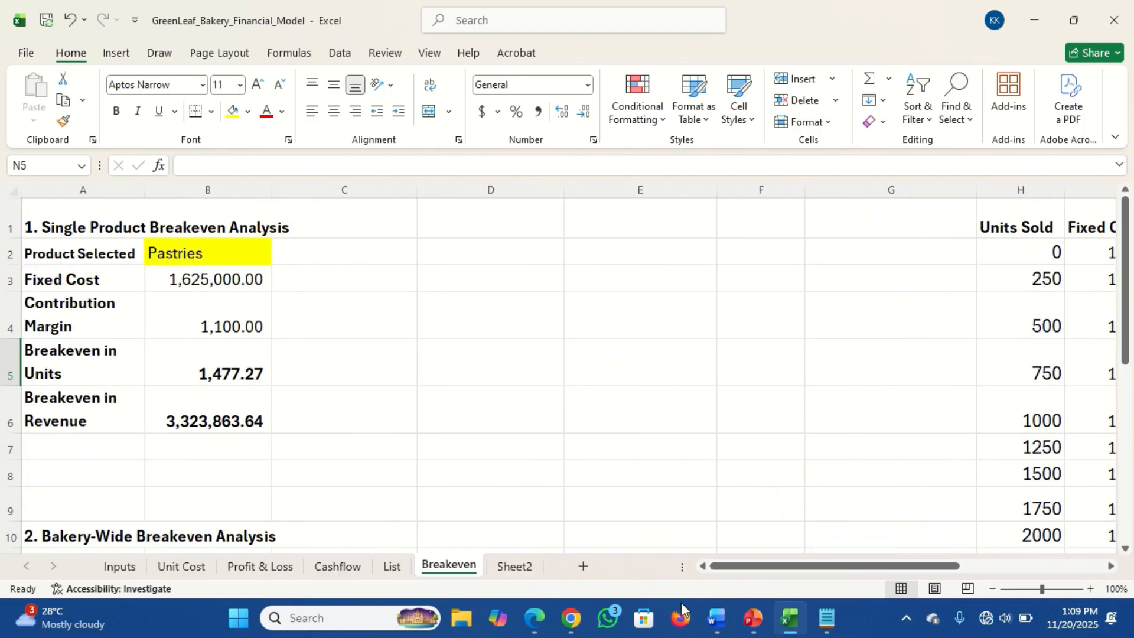
Set the selected product in B1 on the Inputs sheet back to Sourdough Loaf
click(128, 570)
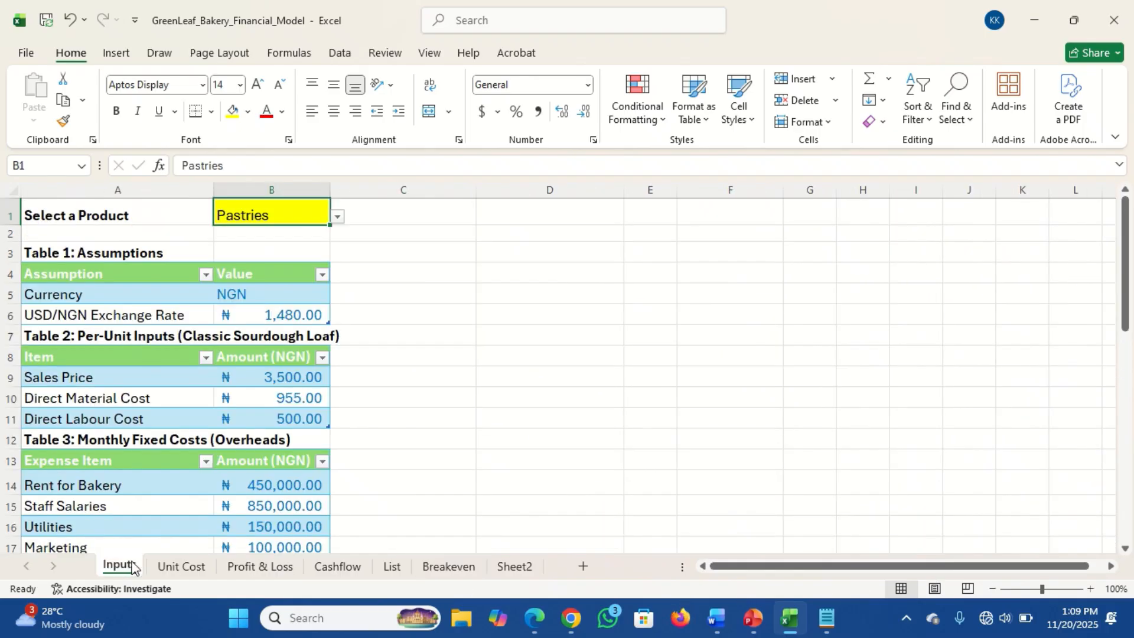
click(339, 218)
click(288, 234)
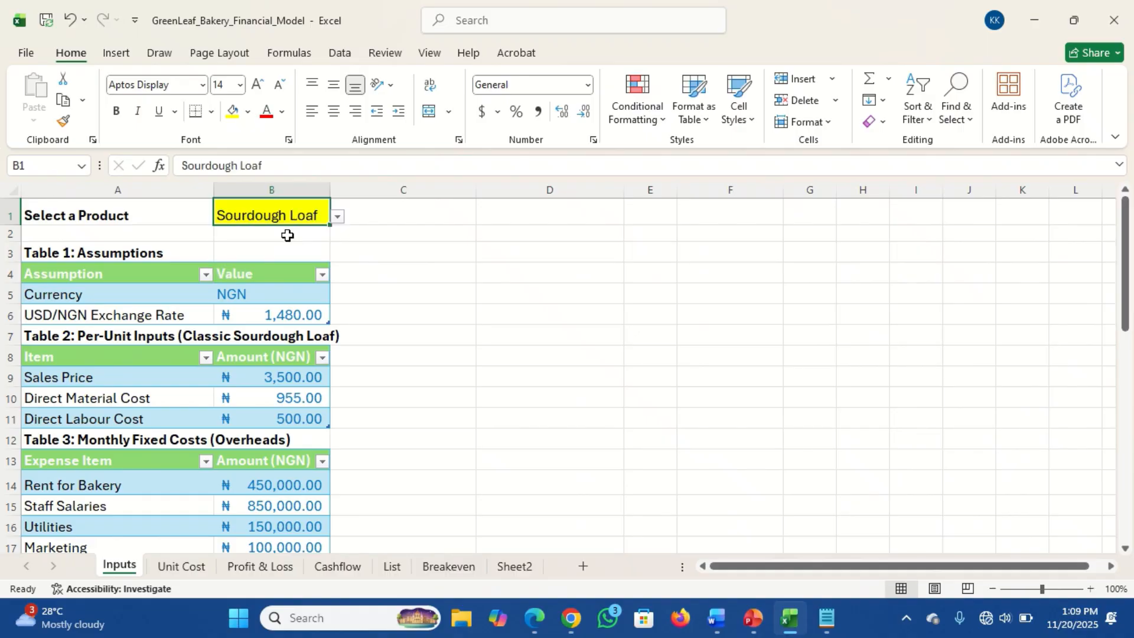
Insert a line chart of the H1:L10 table on the Breakeven sheet and enlarge it beside the single product analysis
click(448, 568)
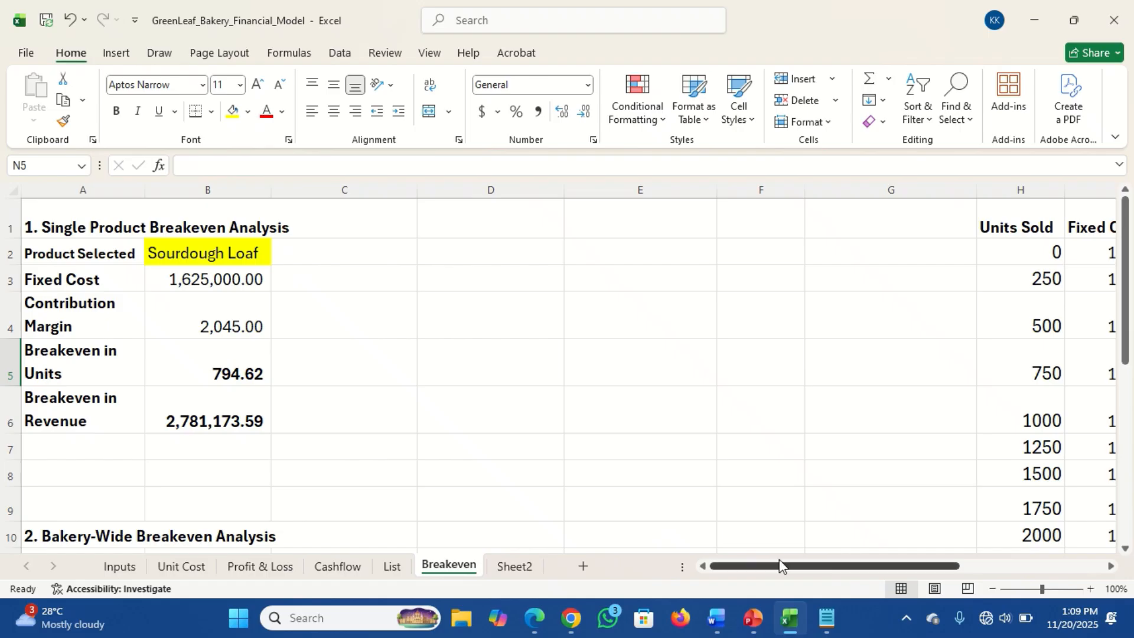
drag(785, 570, 864, 568)
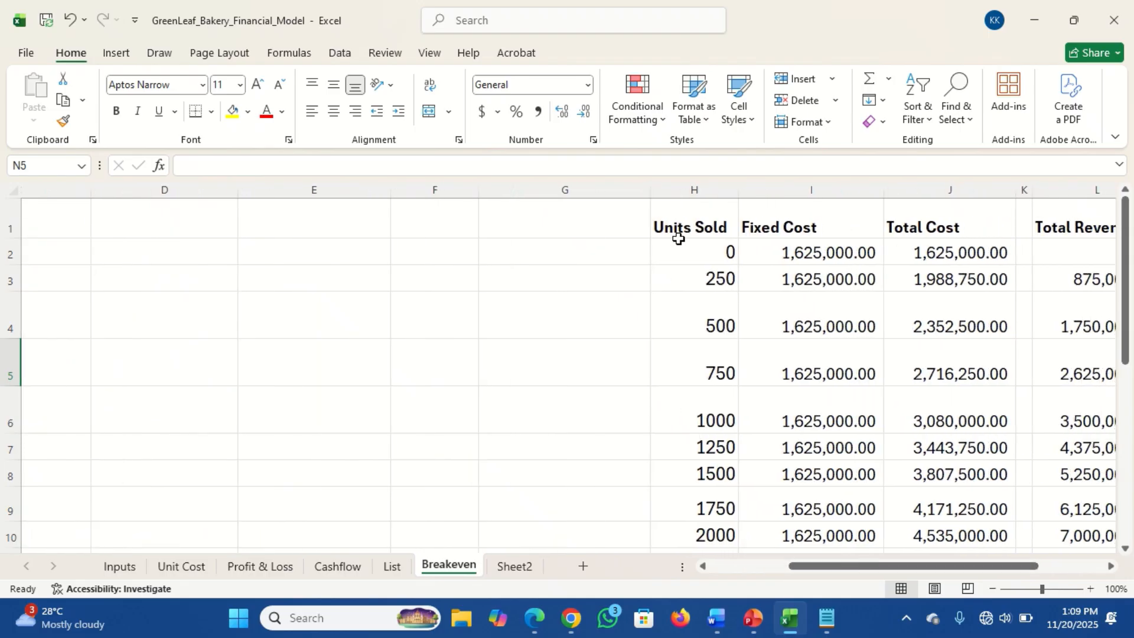
drag(684, 220, 1080, 534)
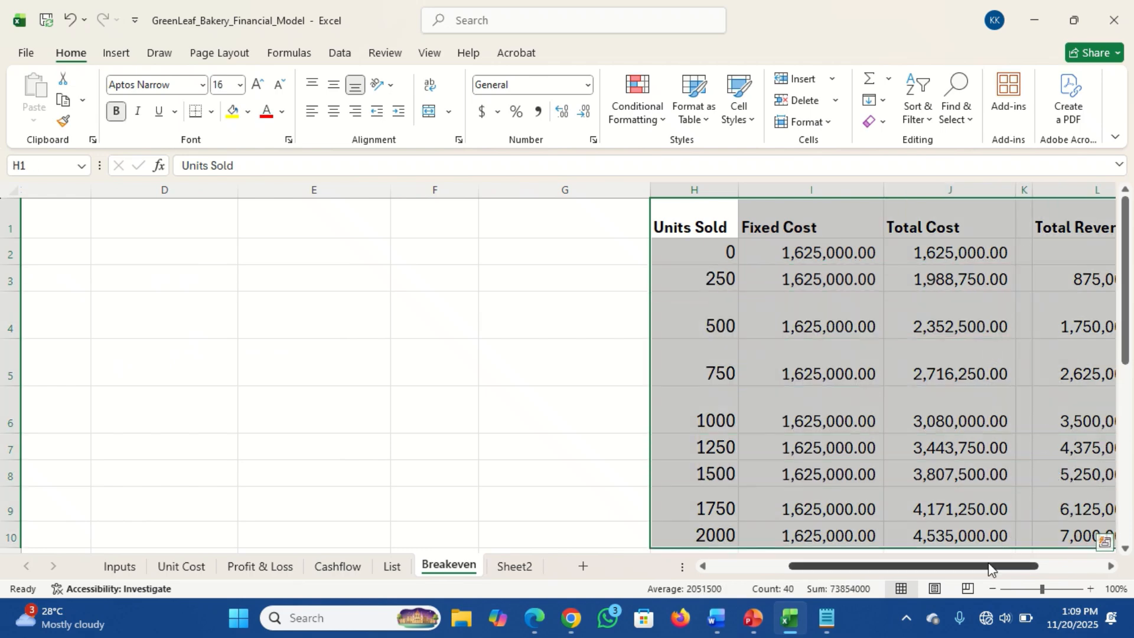
drag(989, 570, 920, 575)
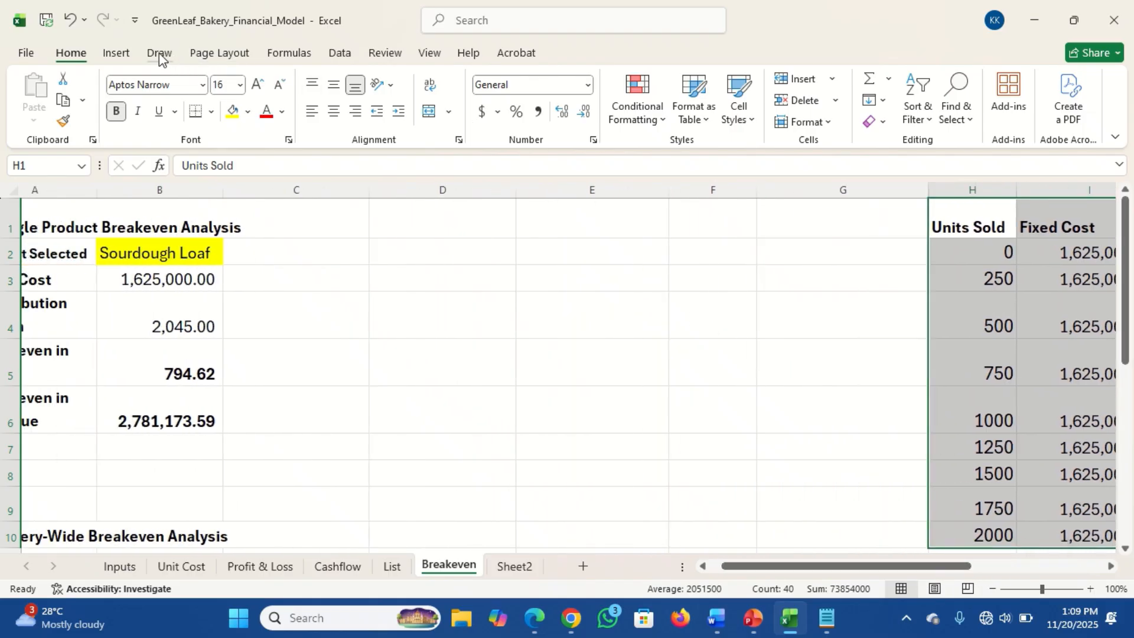
click(114, 56)
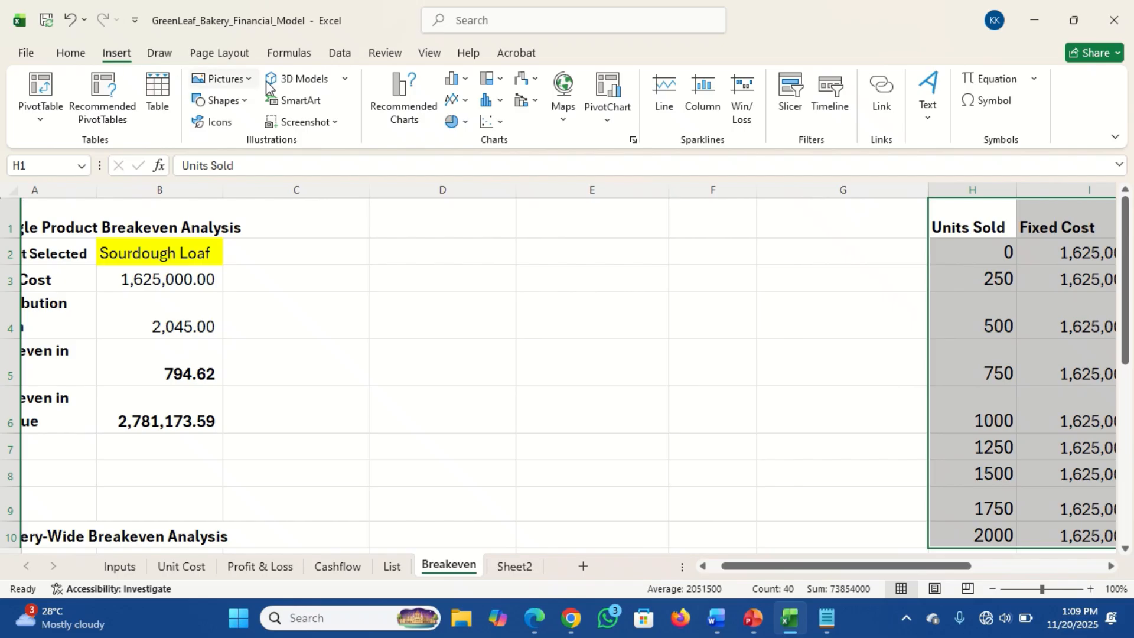
click(405, 109)
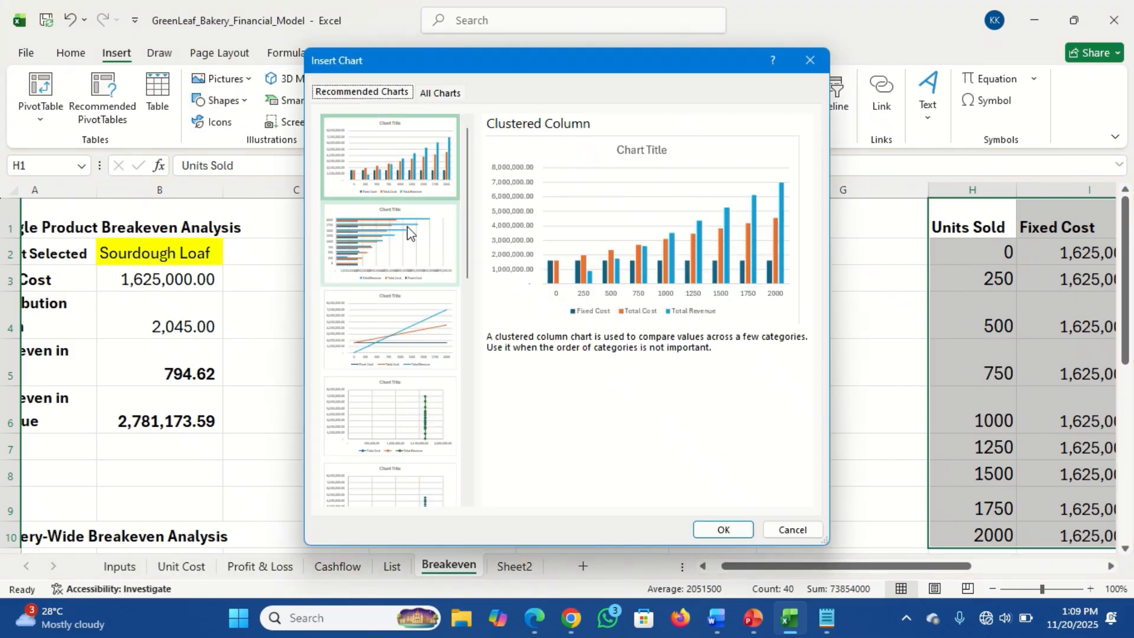
click(389, 323)
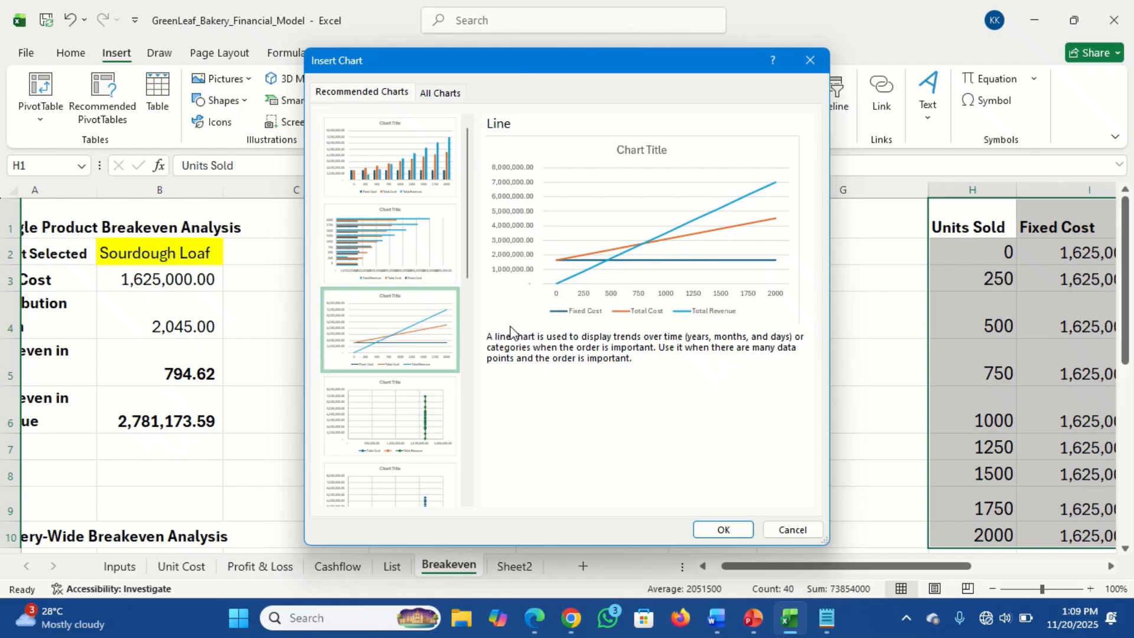
click(723, 530)
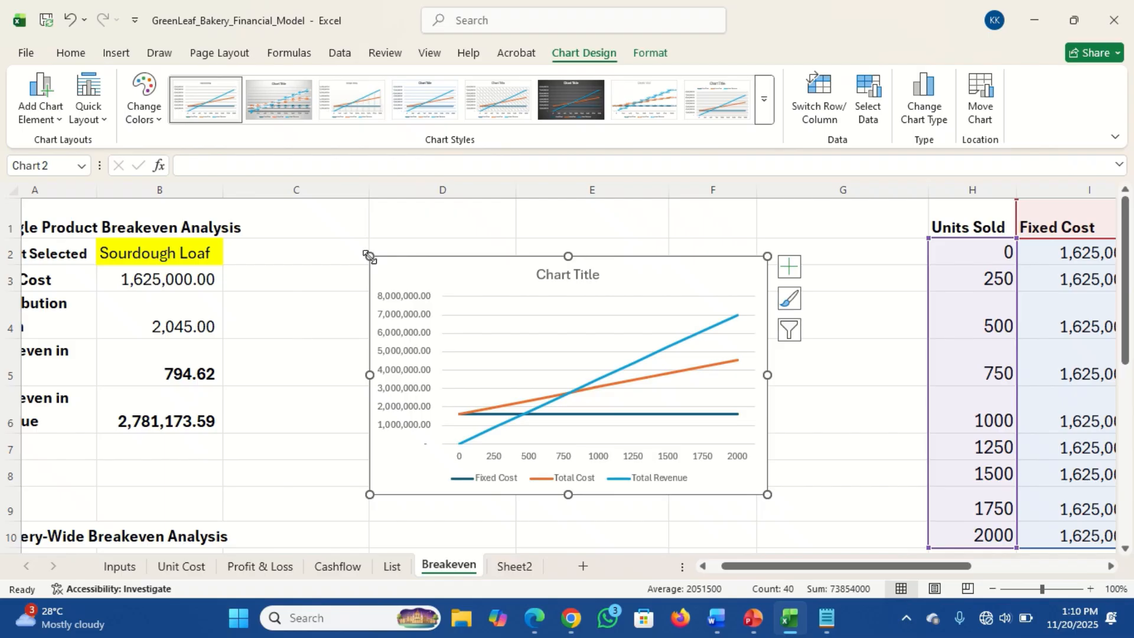
drag(370, 257, 294, 206)
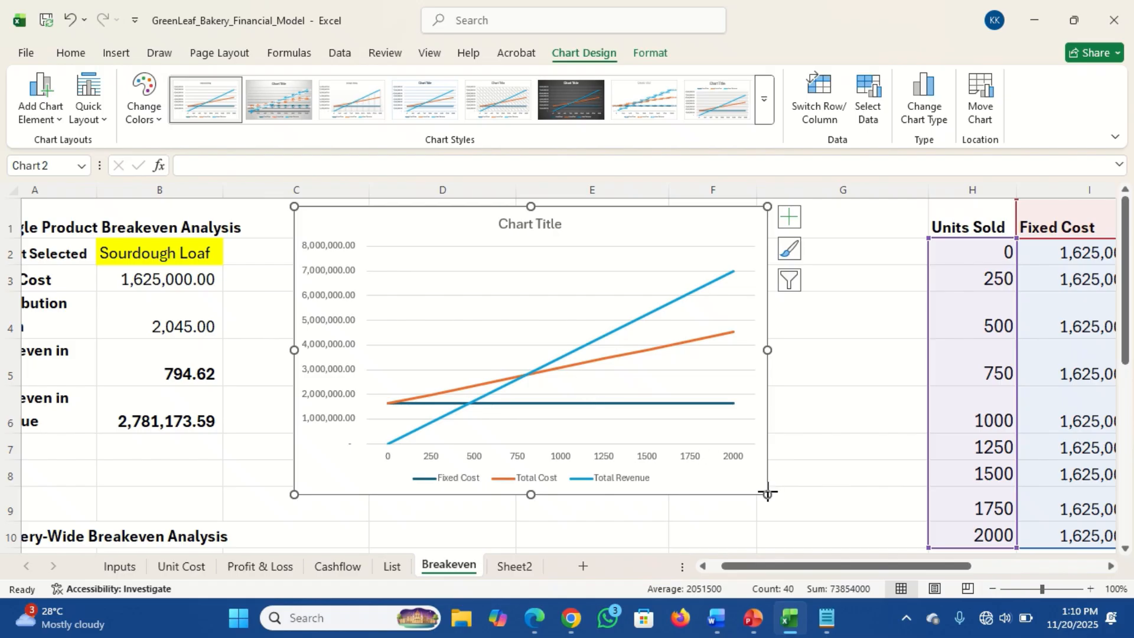
drag(766, 493, 819, 496)
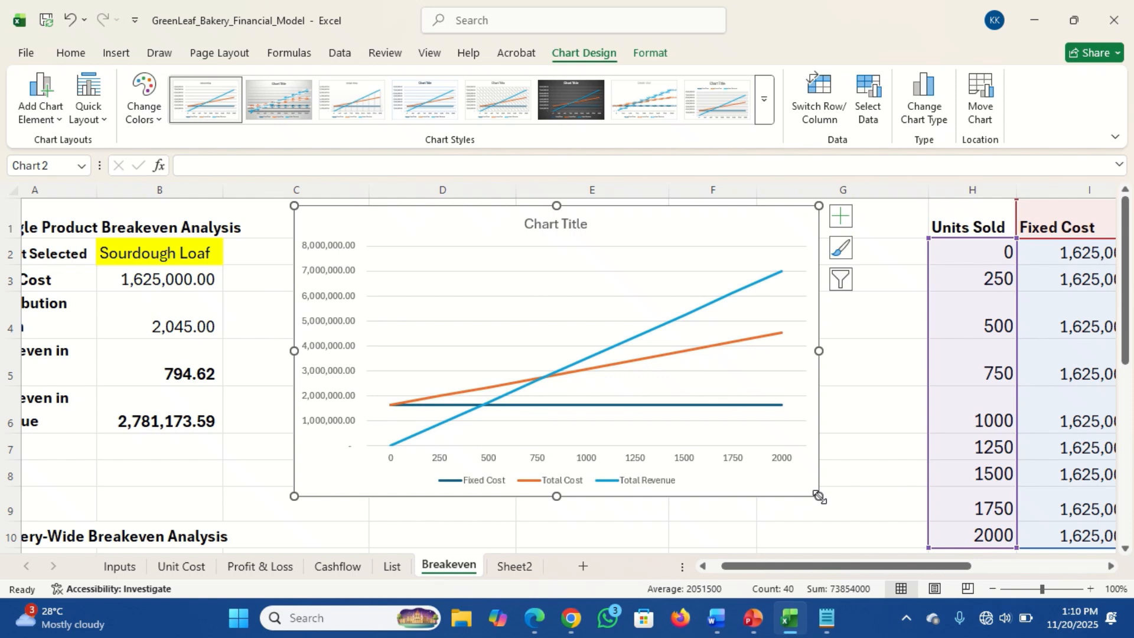
Change the chart's title to Single Breakeven Chart and make it bold
click(555, 224)
triple_click(547, 225)
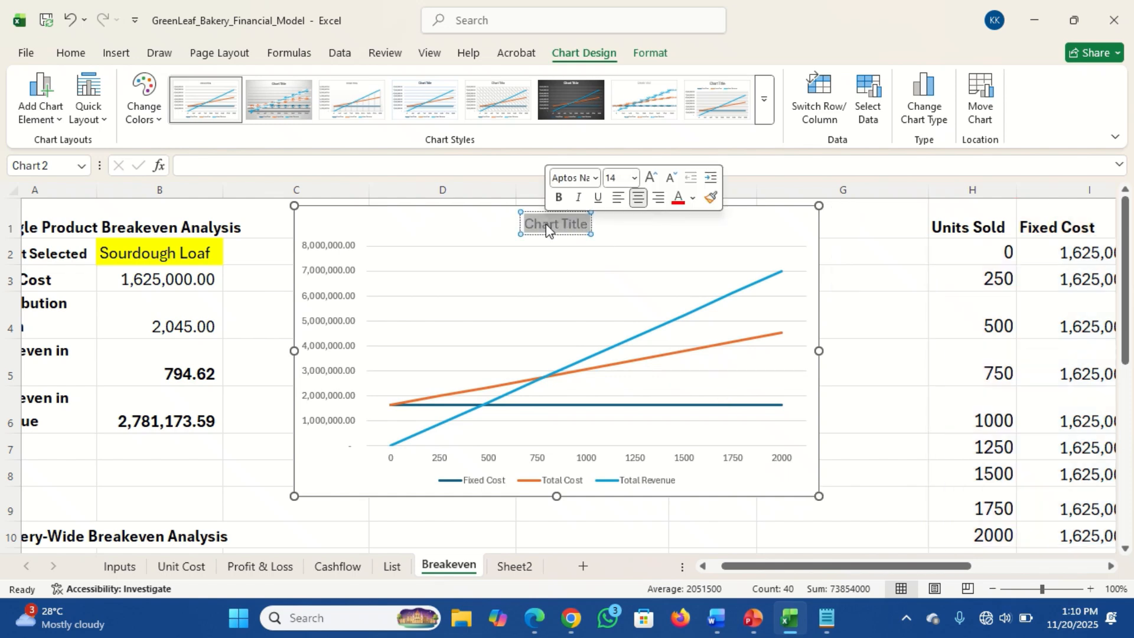
text(Sing)
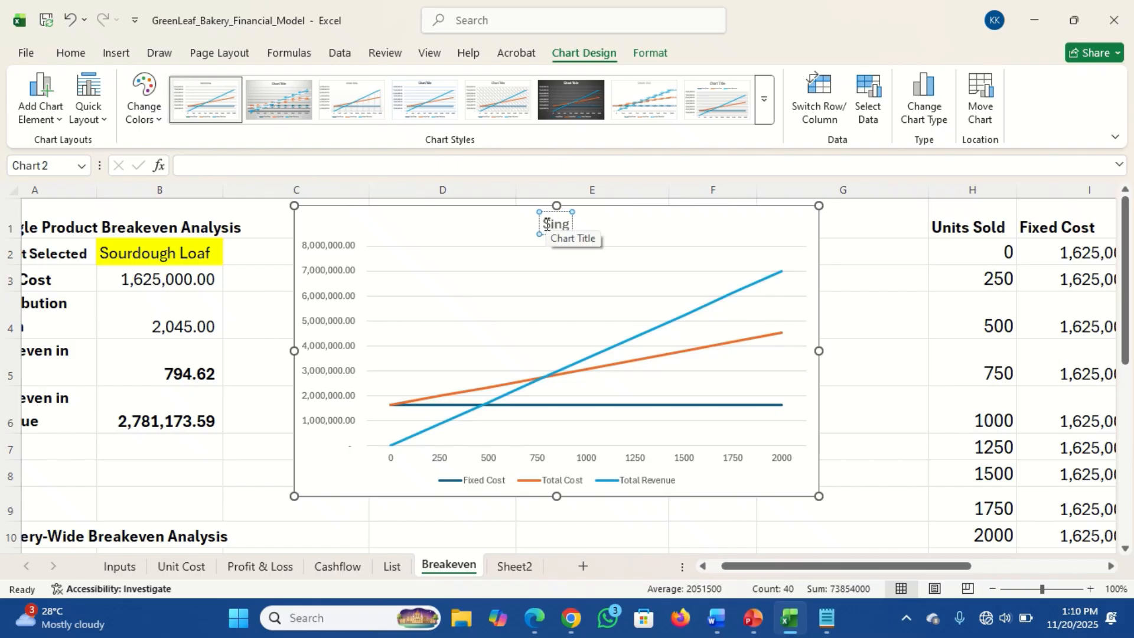
text(le Break)
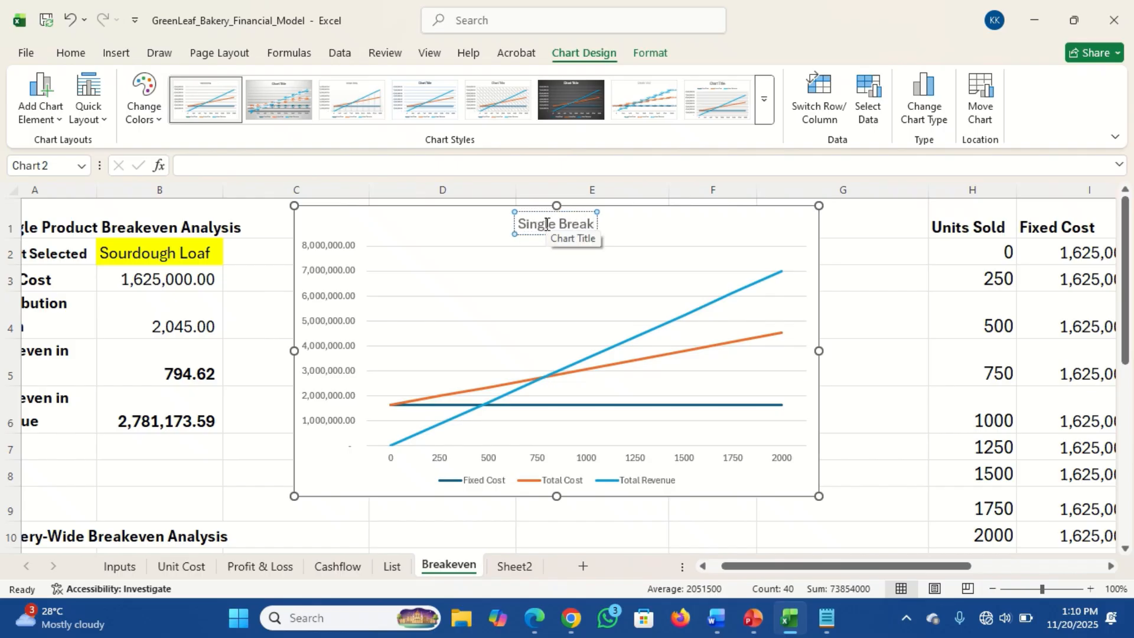
text(even Cha)
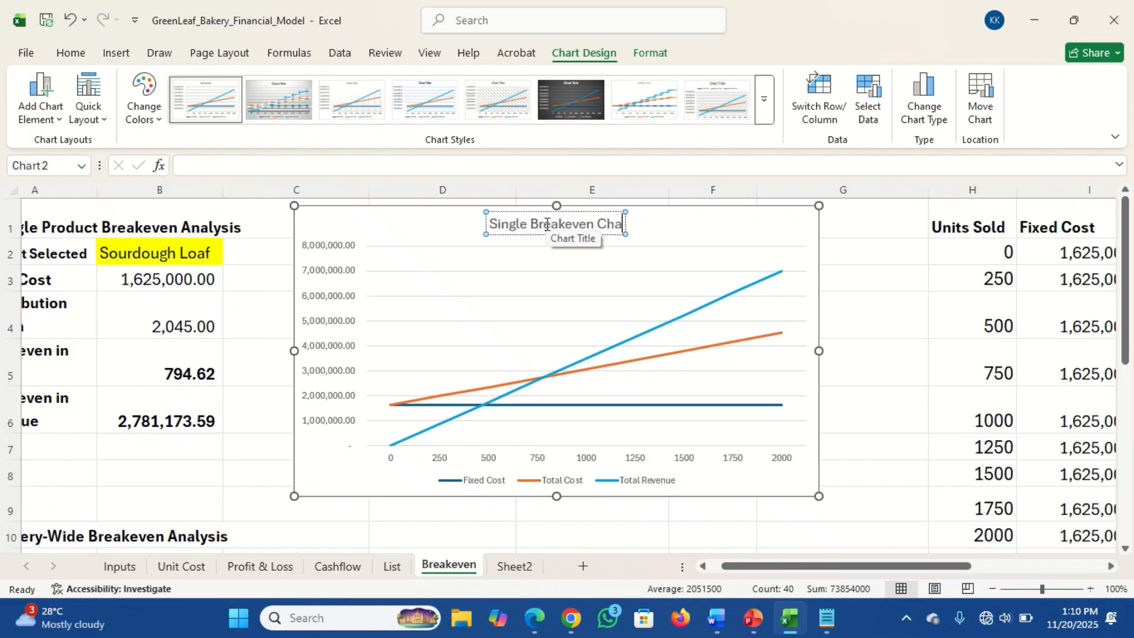
text(rt)
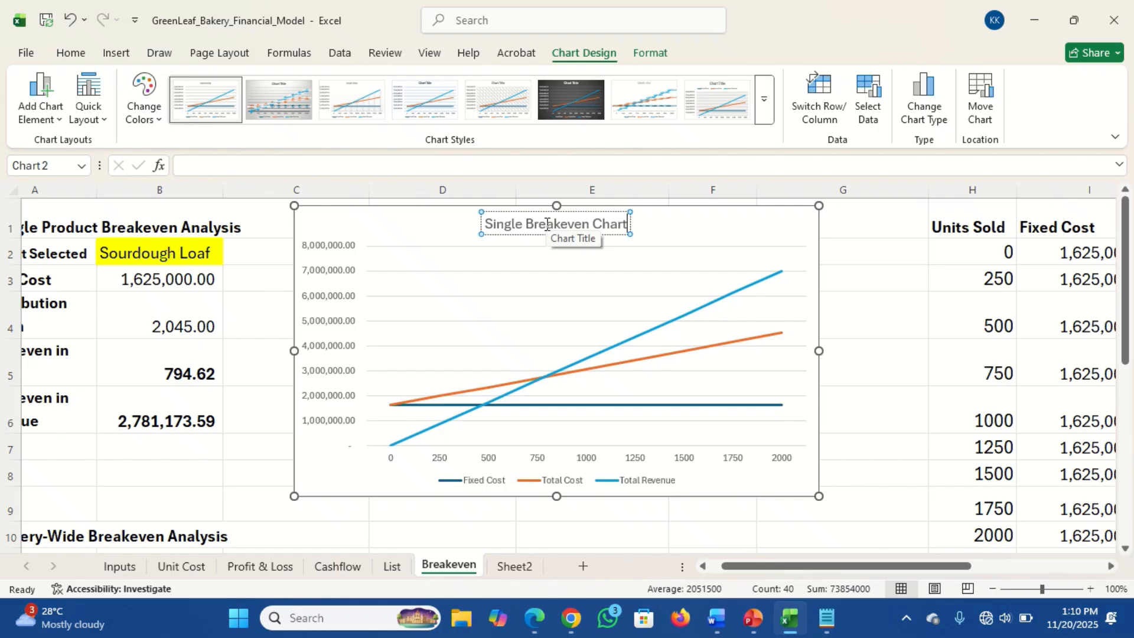
key(ctrl+a)
key(ctrl+b)
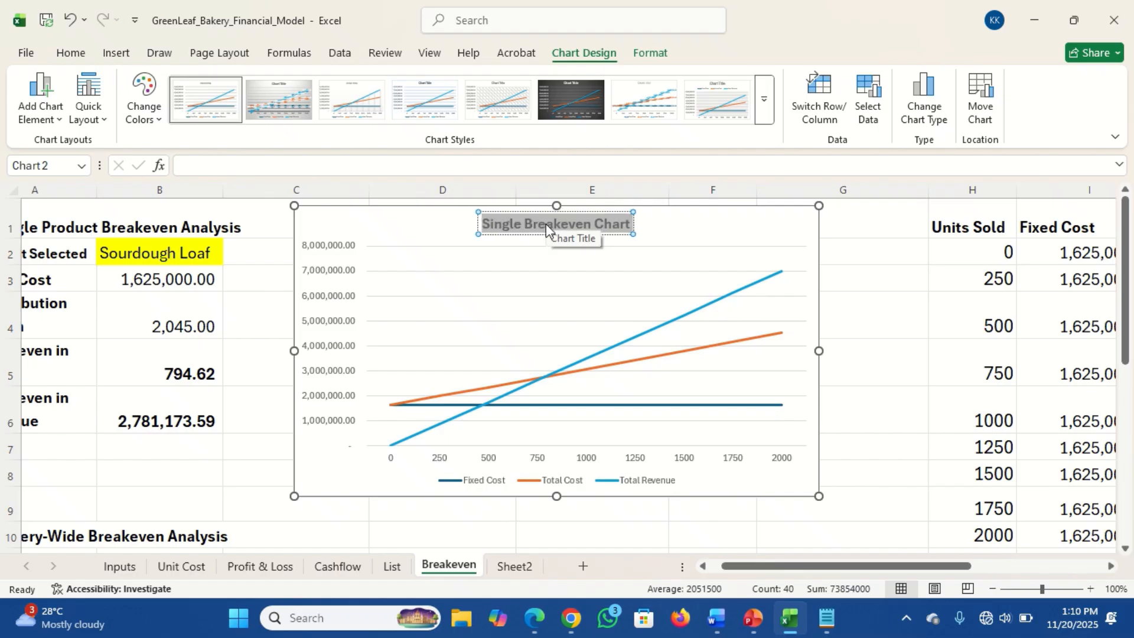
click(884, 325)
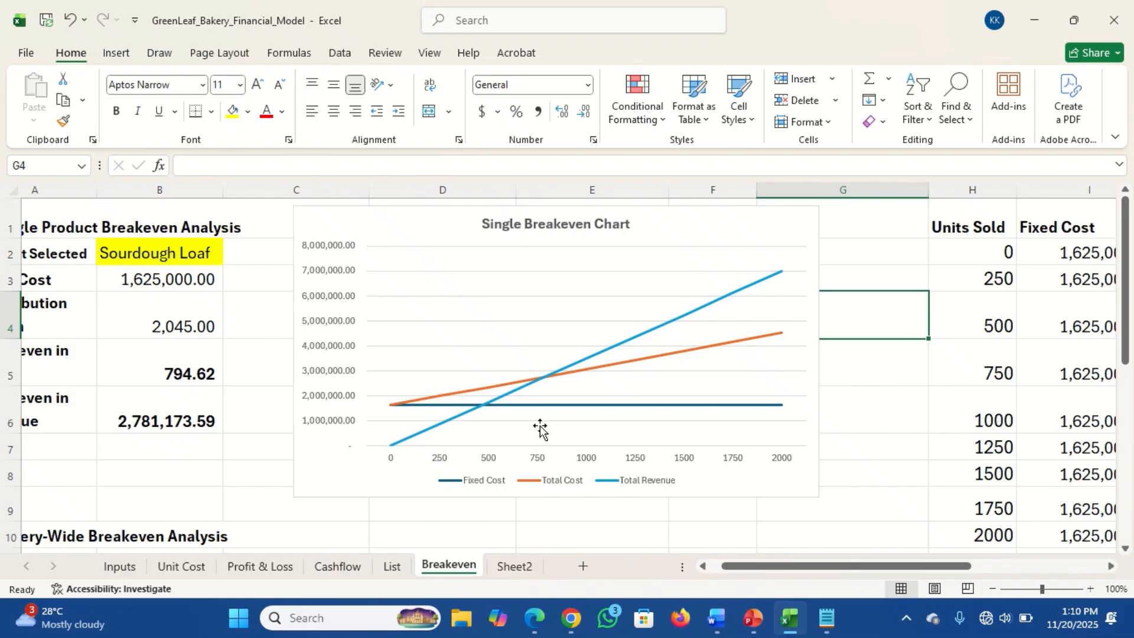
Select Packaged Cake as the product in B1 on the Inputs sheet and check the breakeven point on the Breakeven chart
mouse_move(546, 380)
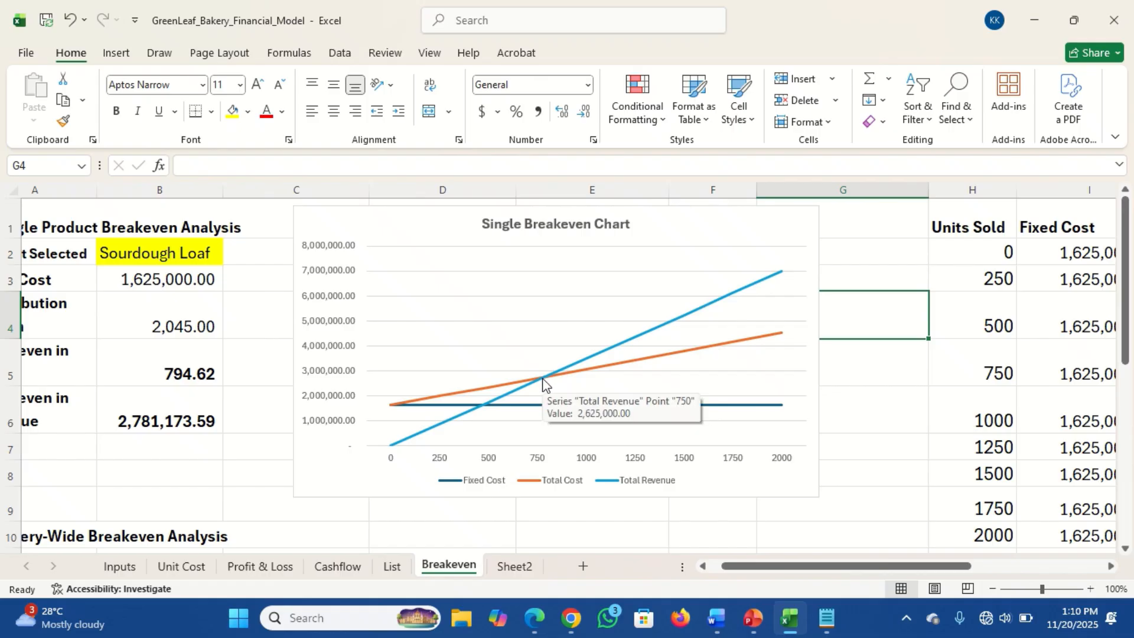
click(120, 566)
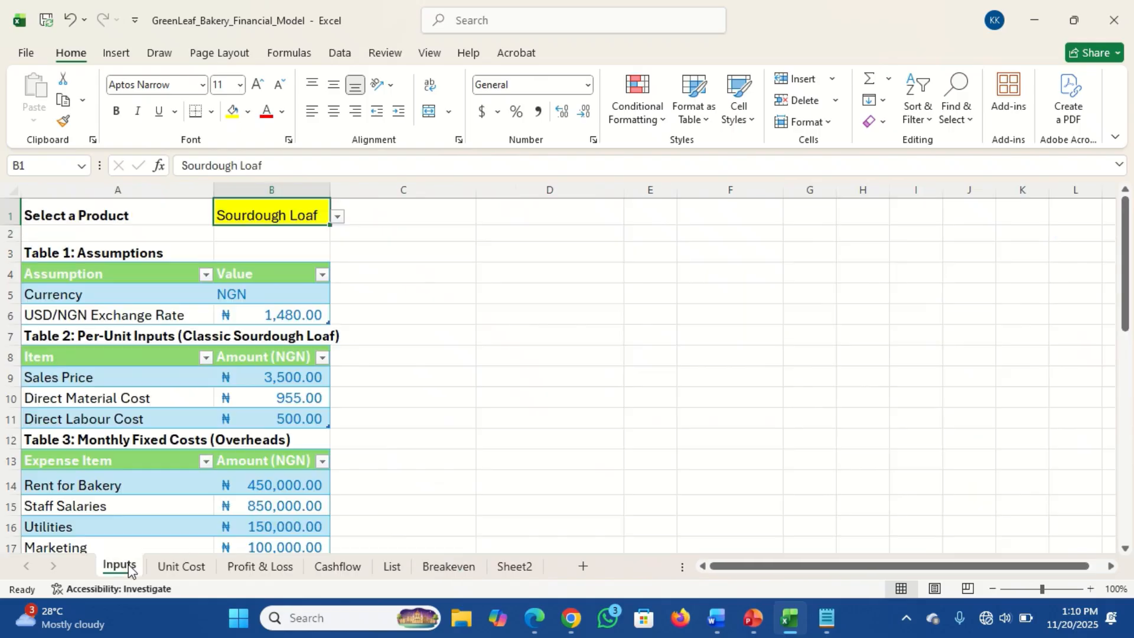
click(338, 216)
click(294, 260)
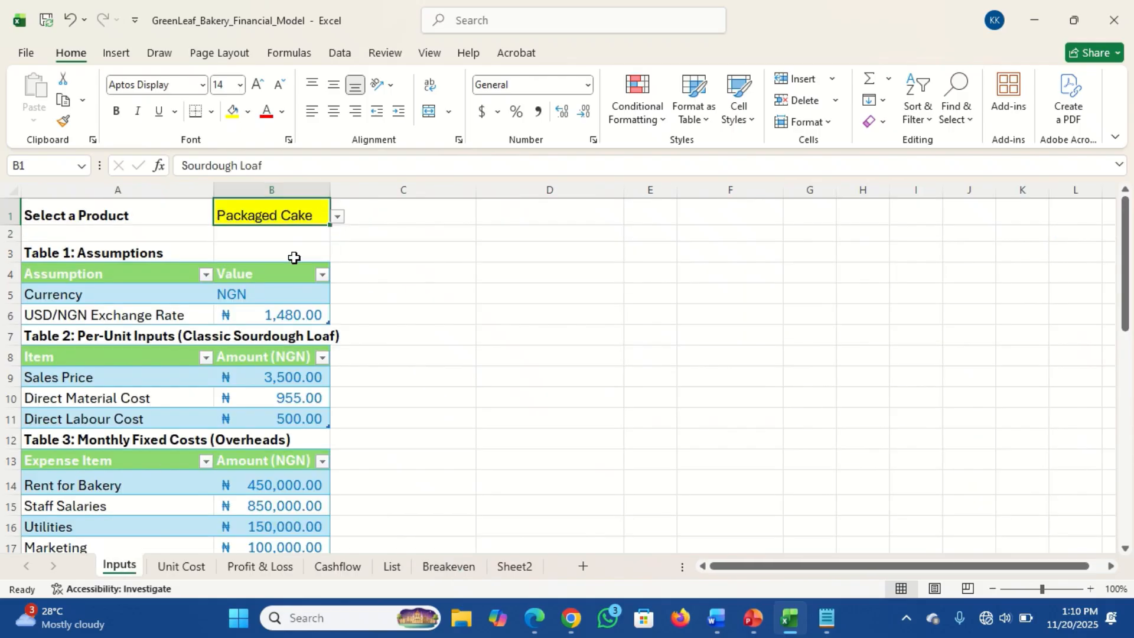
click(451, 568)
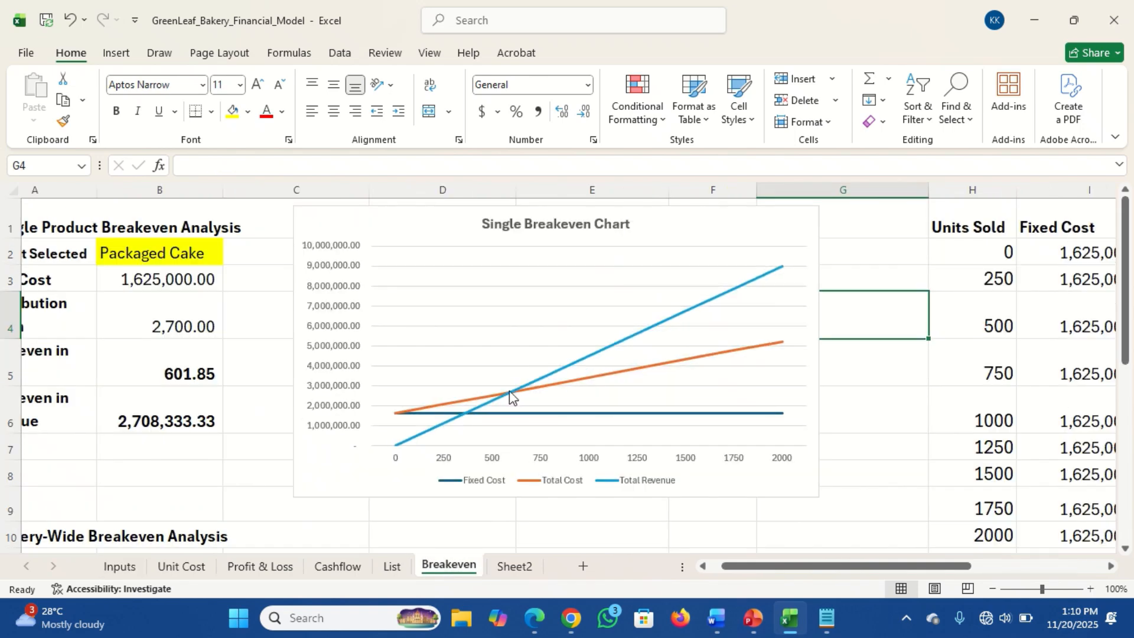
mouse_move(512, 398)
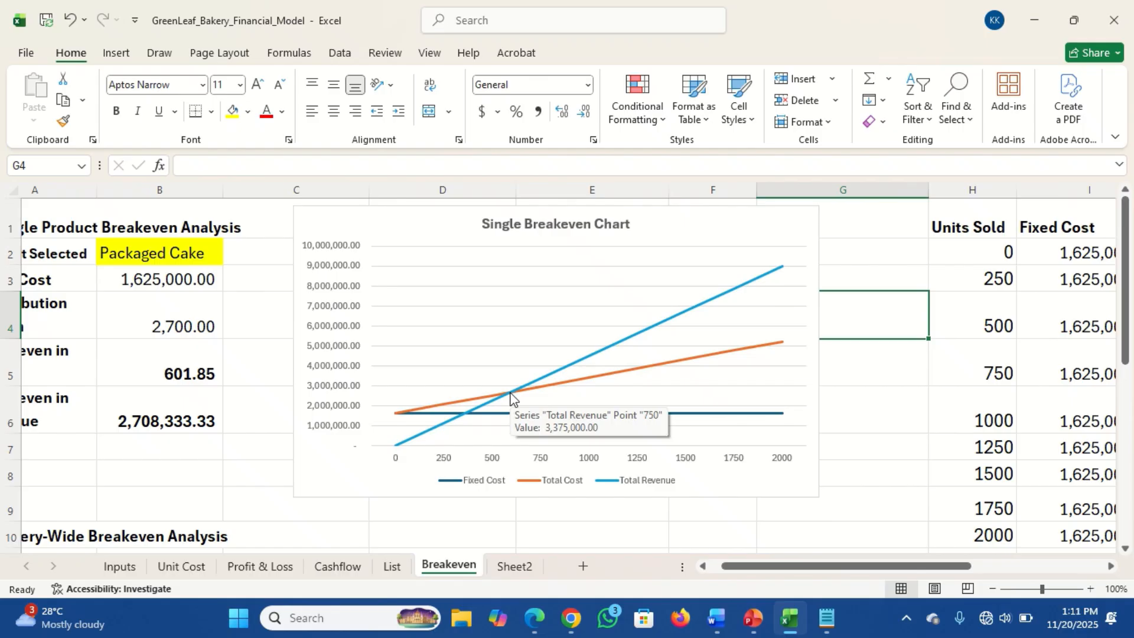
click(120, 567)
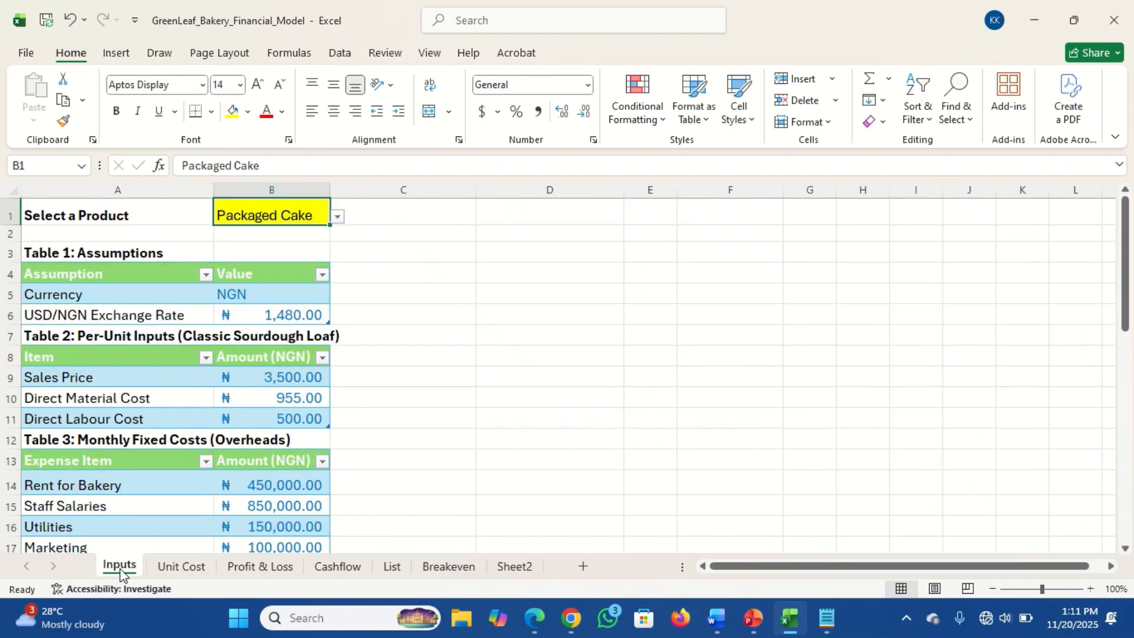
click(460, 568)
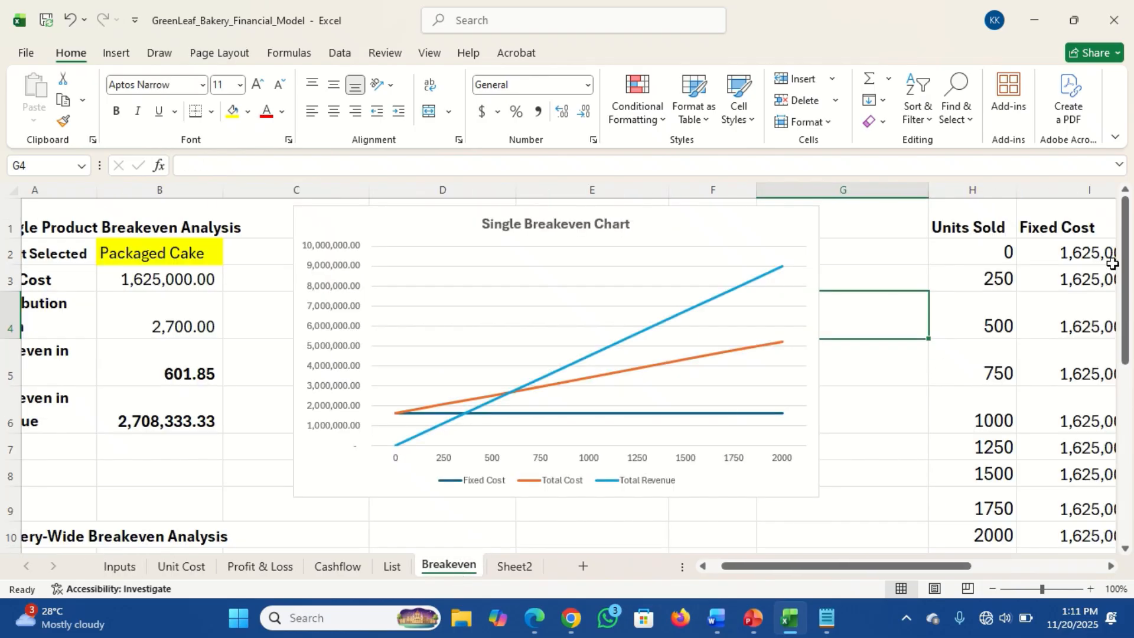
Try hiding the chart's source data columns H:L on the Breakeven sheet, and undo the hiding
drag(1127, 272, 1118, 233)
drag(950, 184, 927, 230)
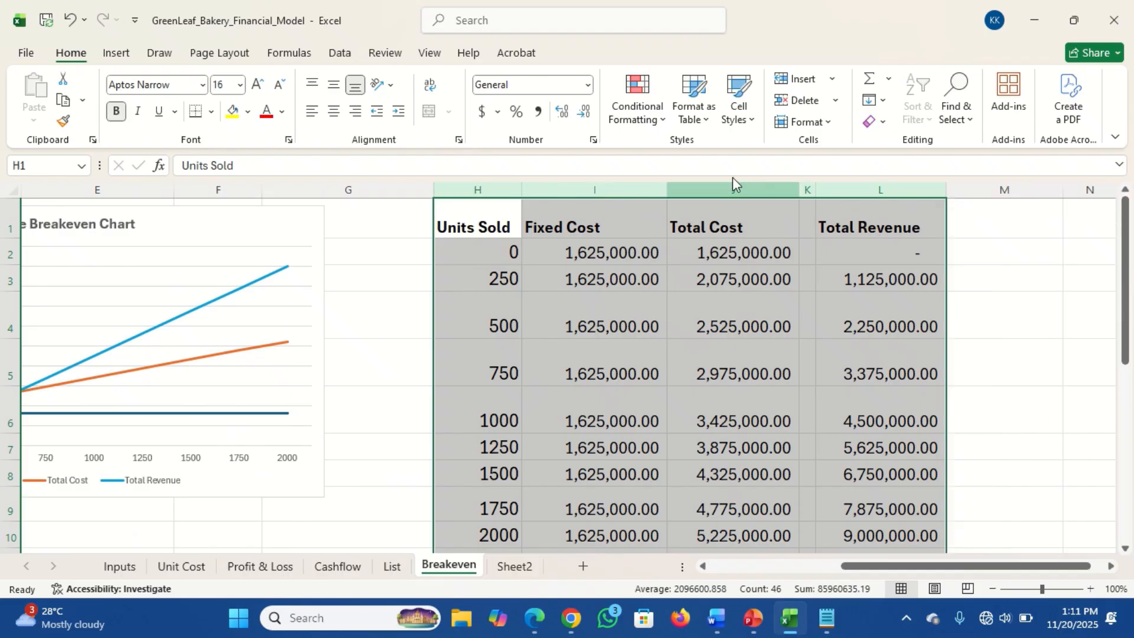
click(831, 123)
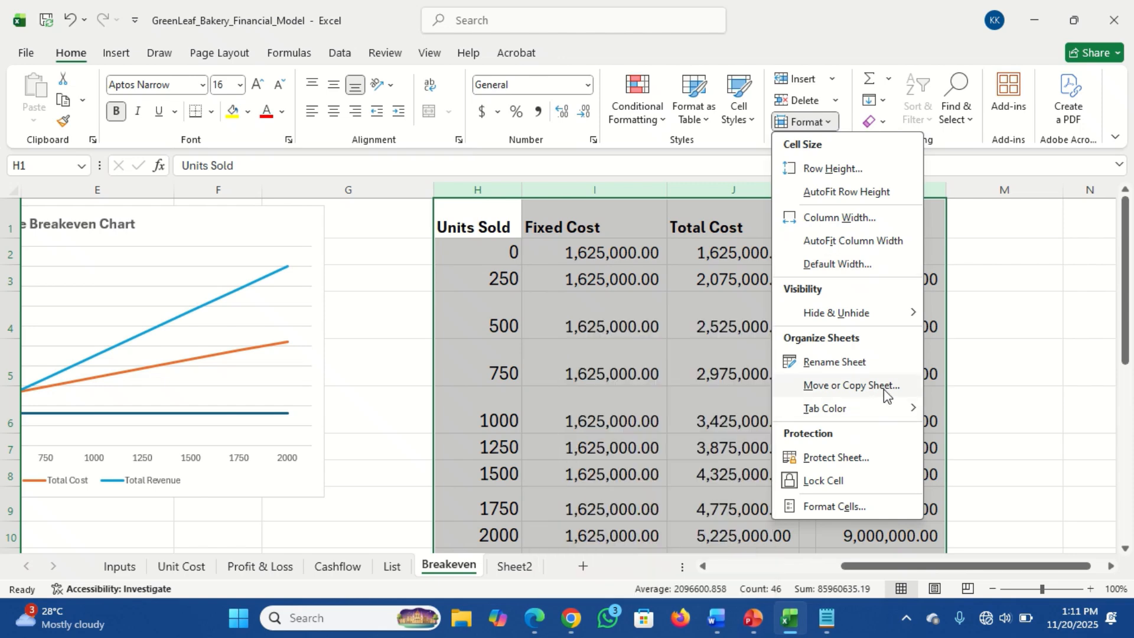
mouse_move(867, 314)
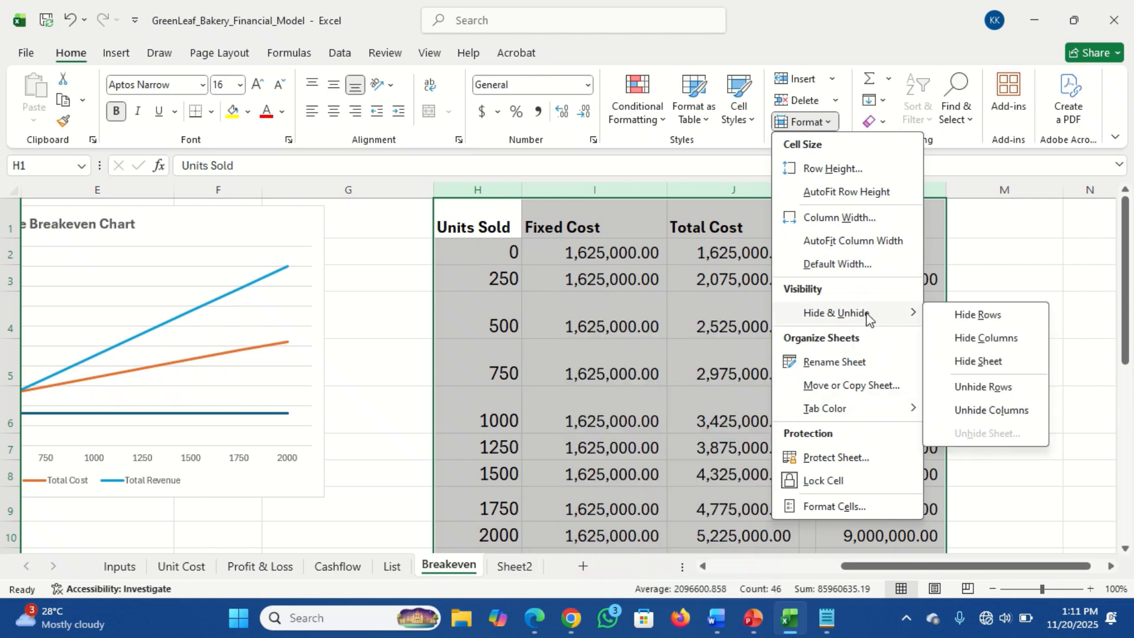
click(1011, 344)
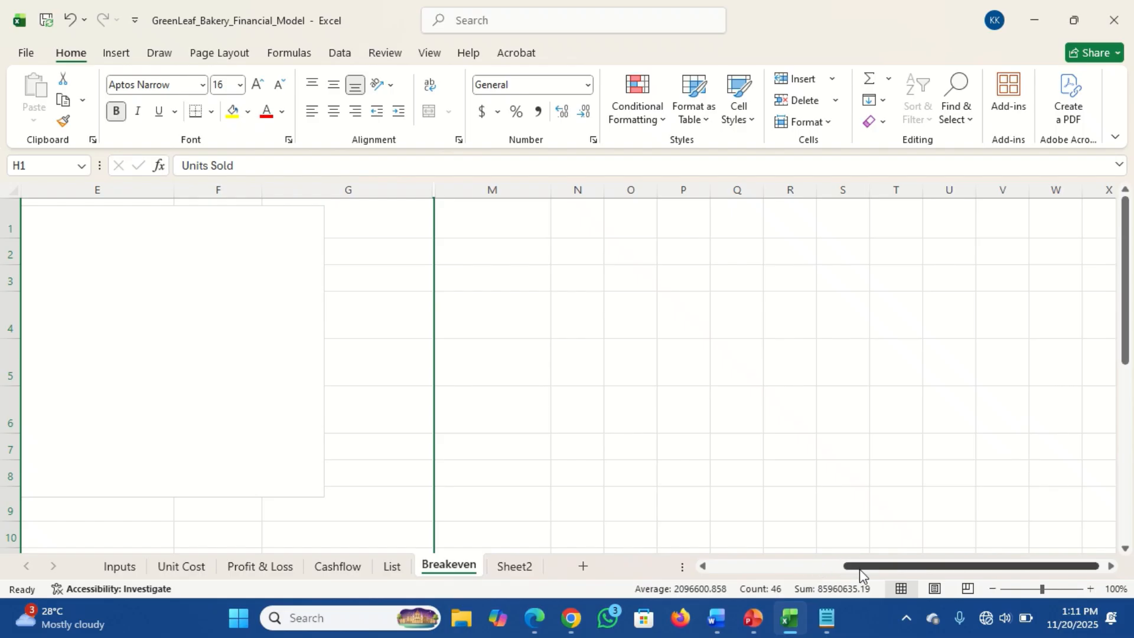
drag(860, 569, 718, 586)
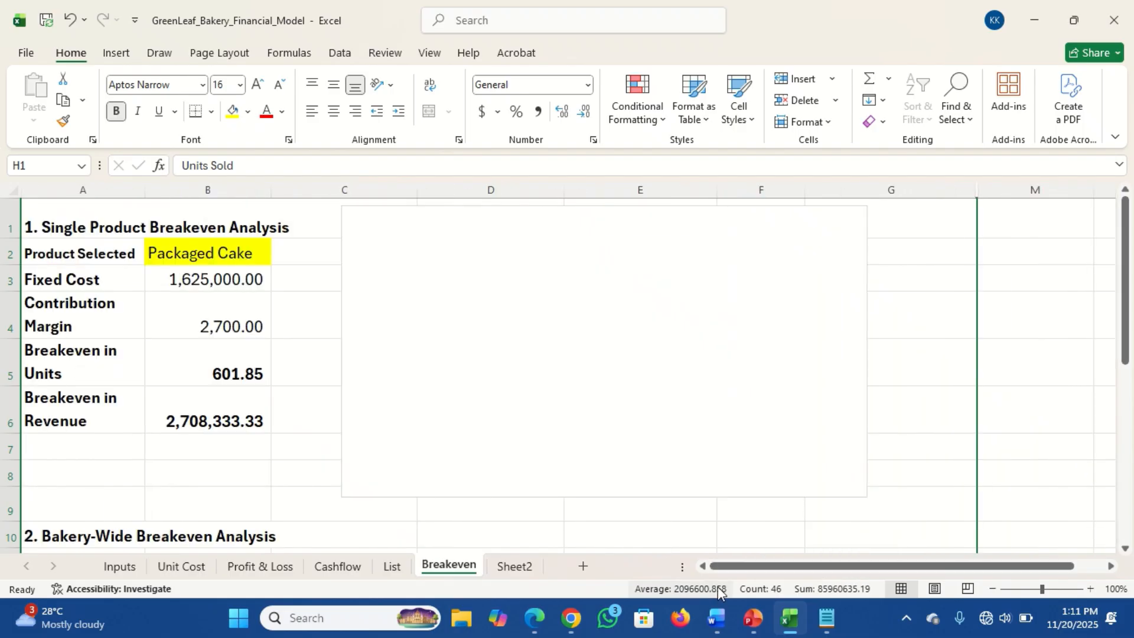
key(ctrl+z)
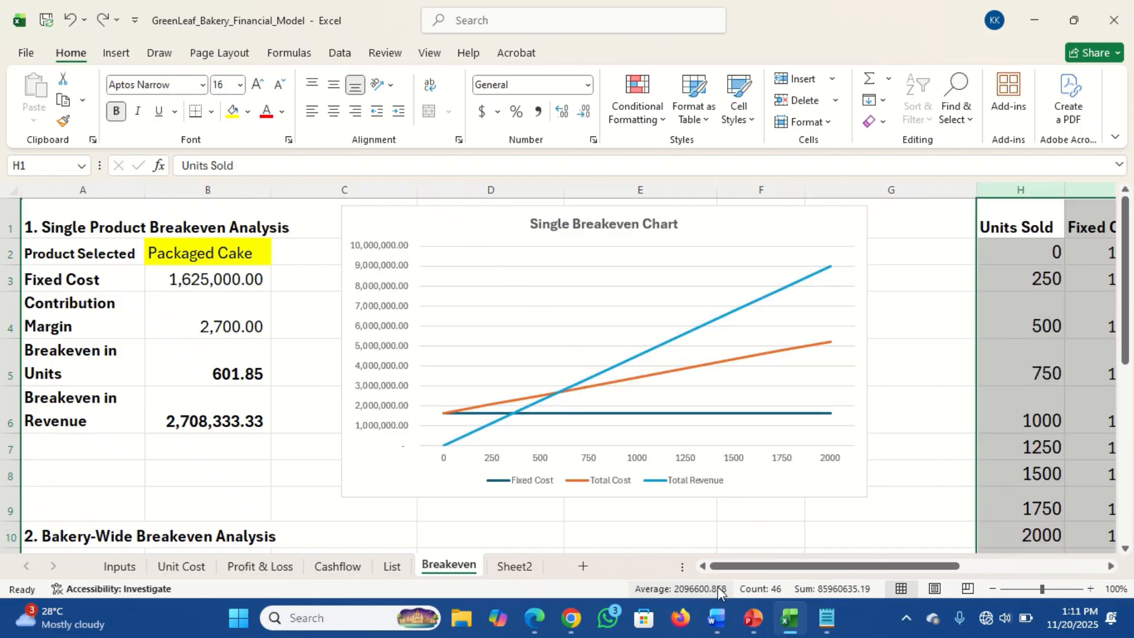
click(965, 424)
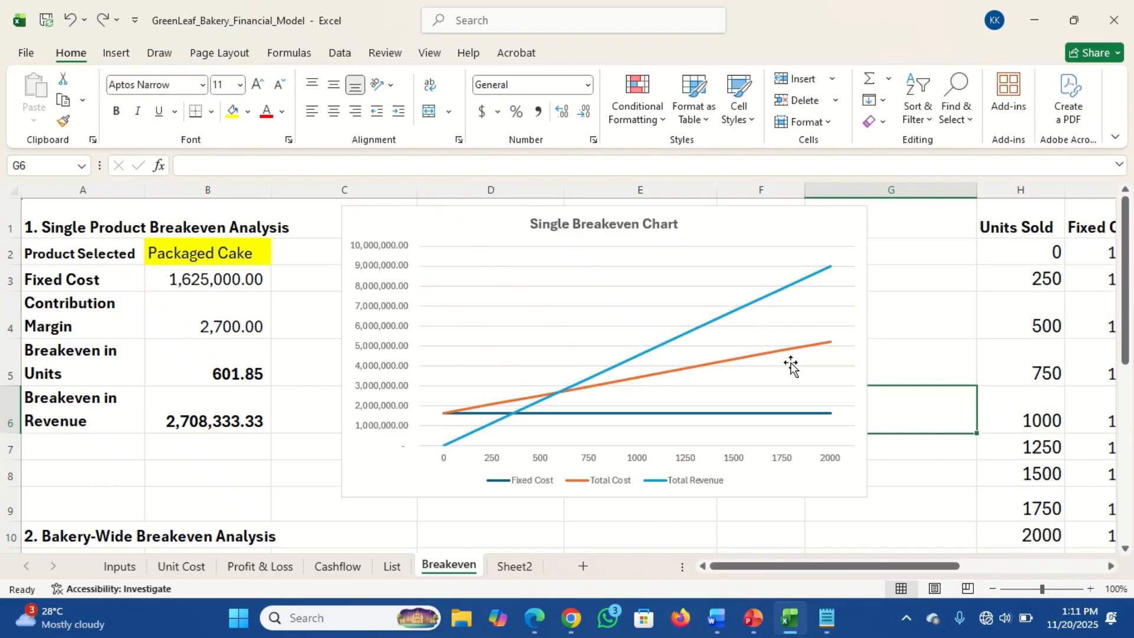
click(322, 490)
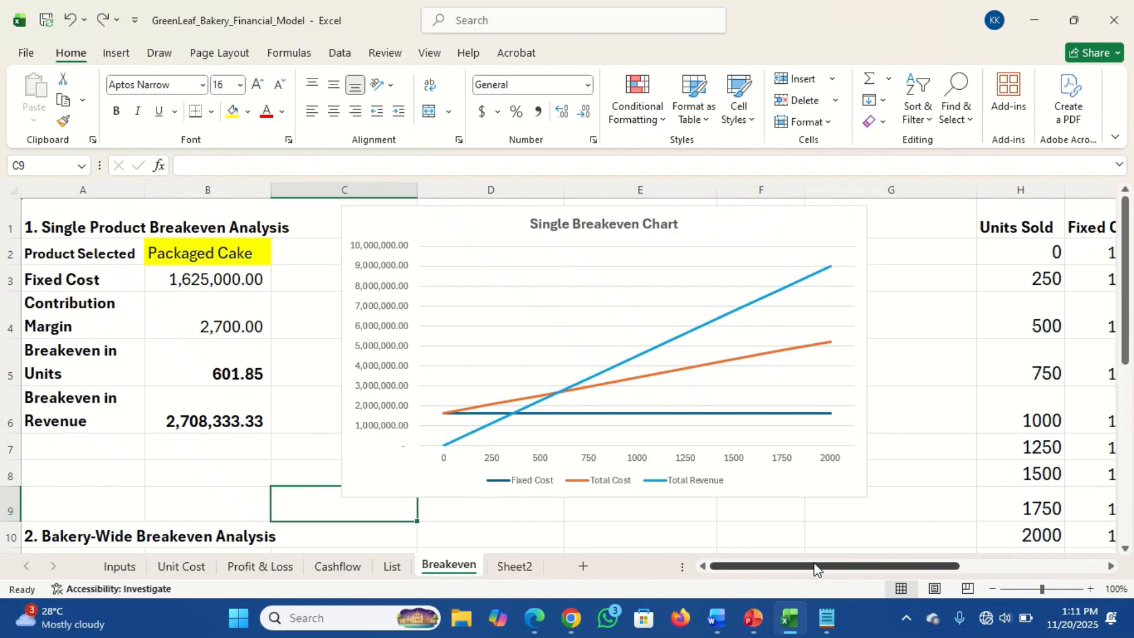
mouse_move(815, 569)
mouse_down()
mouse_move(868, 566)
mouse_move(713, 552)
mouse_up()
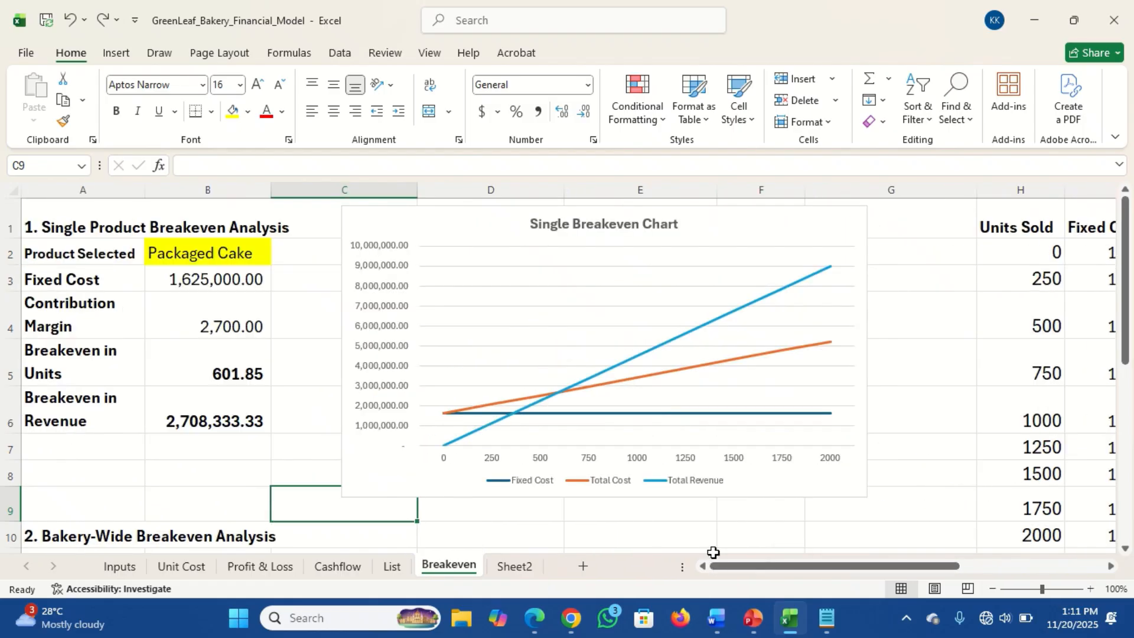